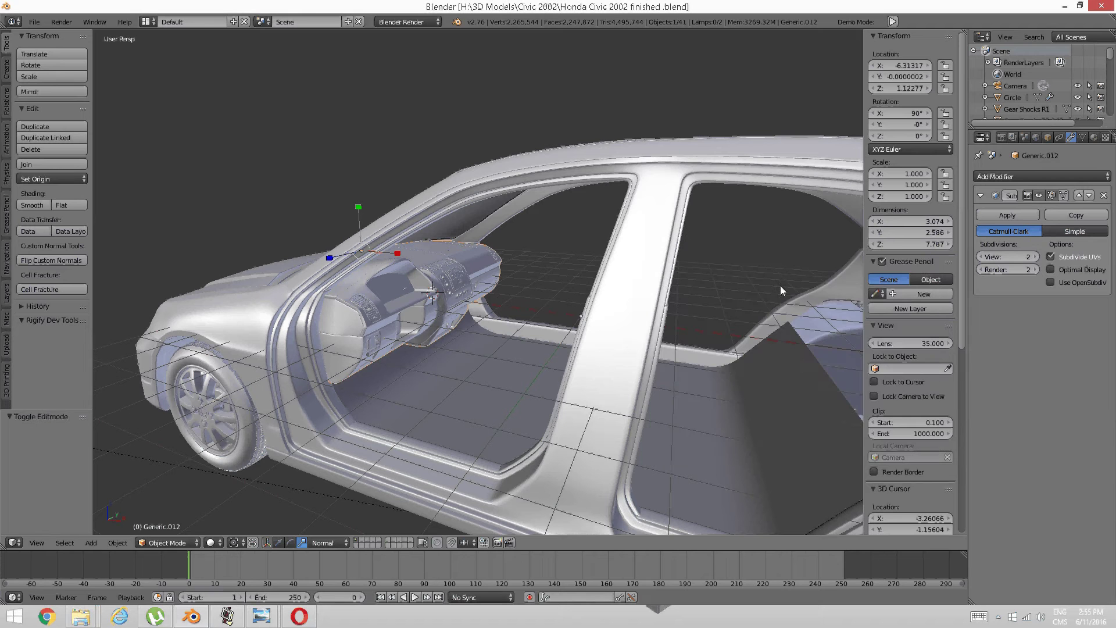
click(228, 617)
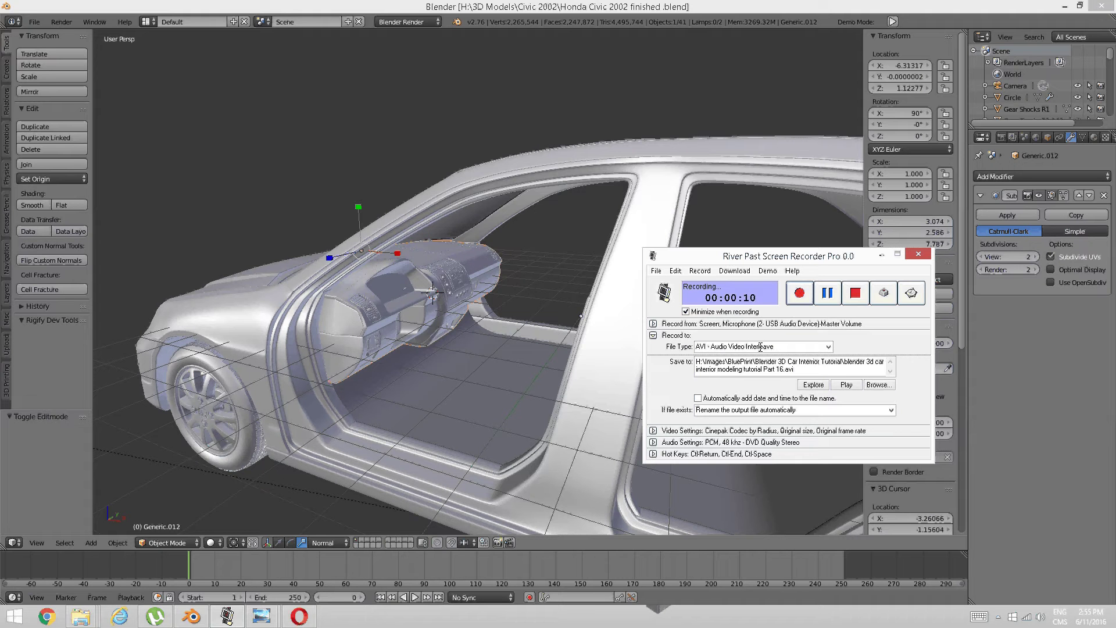
click(882, 255)
Select the dashboard object and isolate it in local view
middle_drag(605, 310, 540, 319)
scroll(478, 344, up, 4)
mouse_move(423, 360)
middle_down()
mouse_move(472, 352)
mouse_move(407, 353)
middle_up()
middle_drag(507, 378, 445, 348)
scroll(469, 361, up, 2)
scroll(396, 285, down, 4)
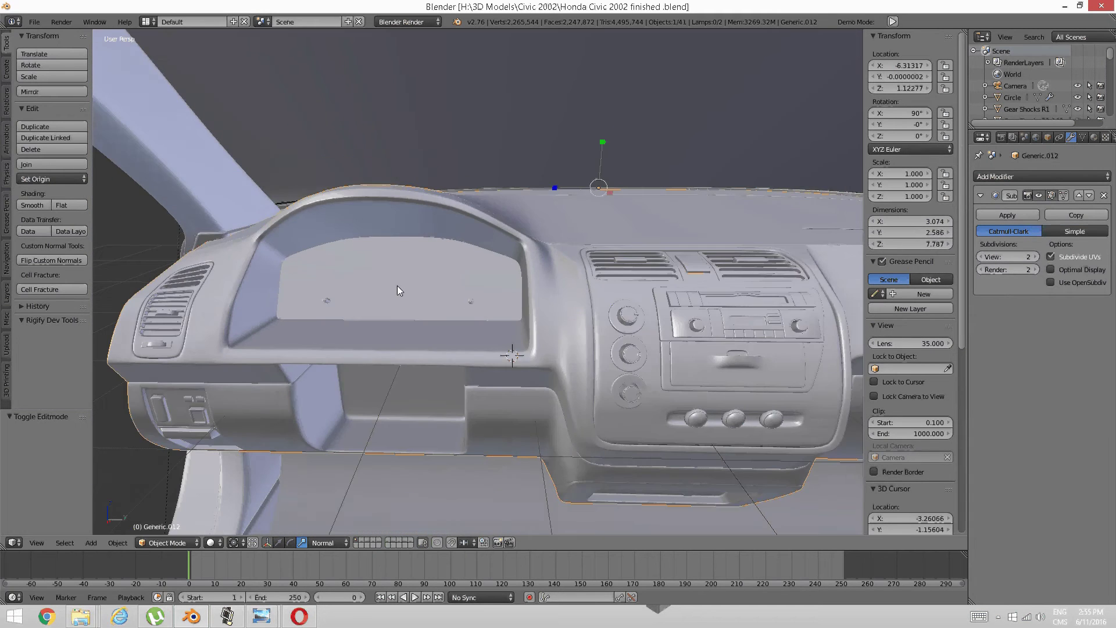
middle_drag(397, 285, 532, 312)
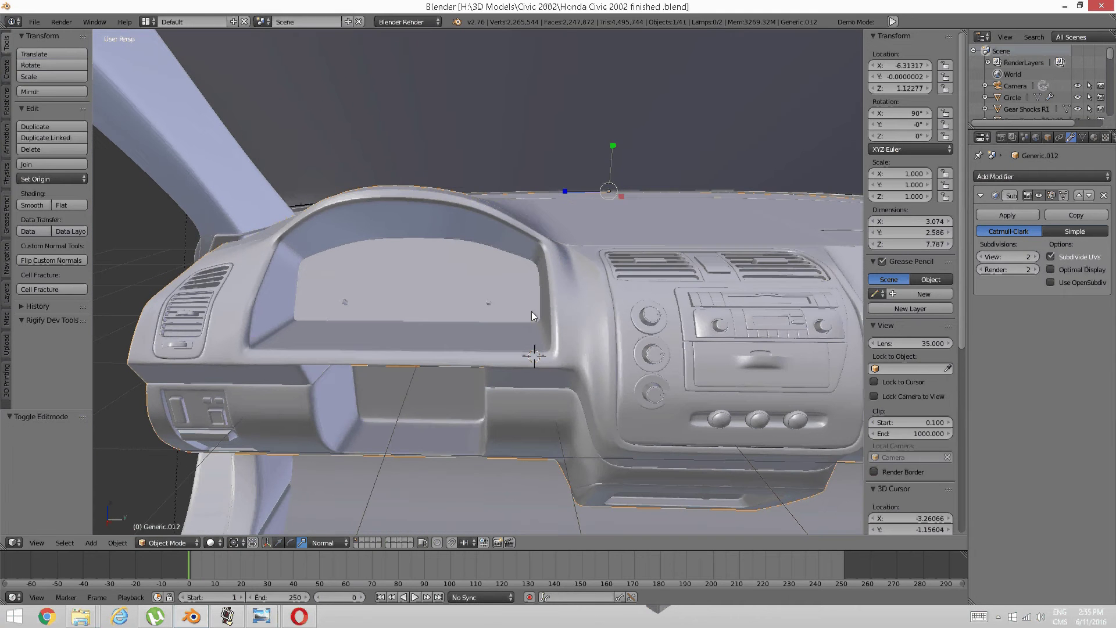
right_click(560, 300)
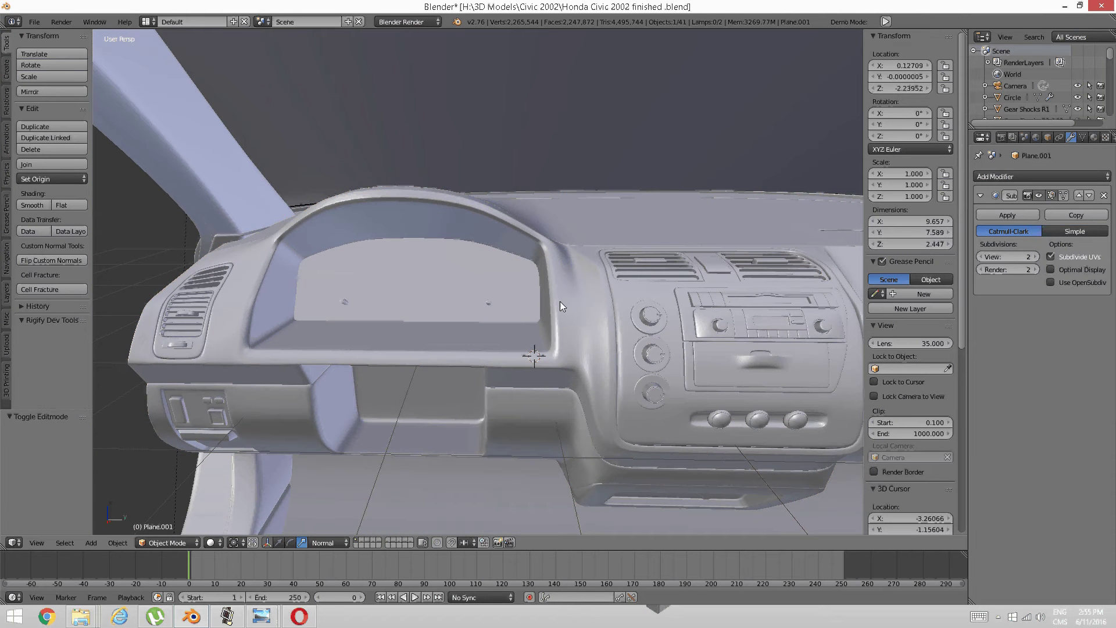
right_click(557, 302)
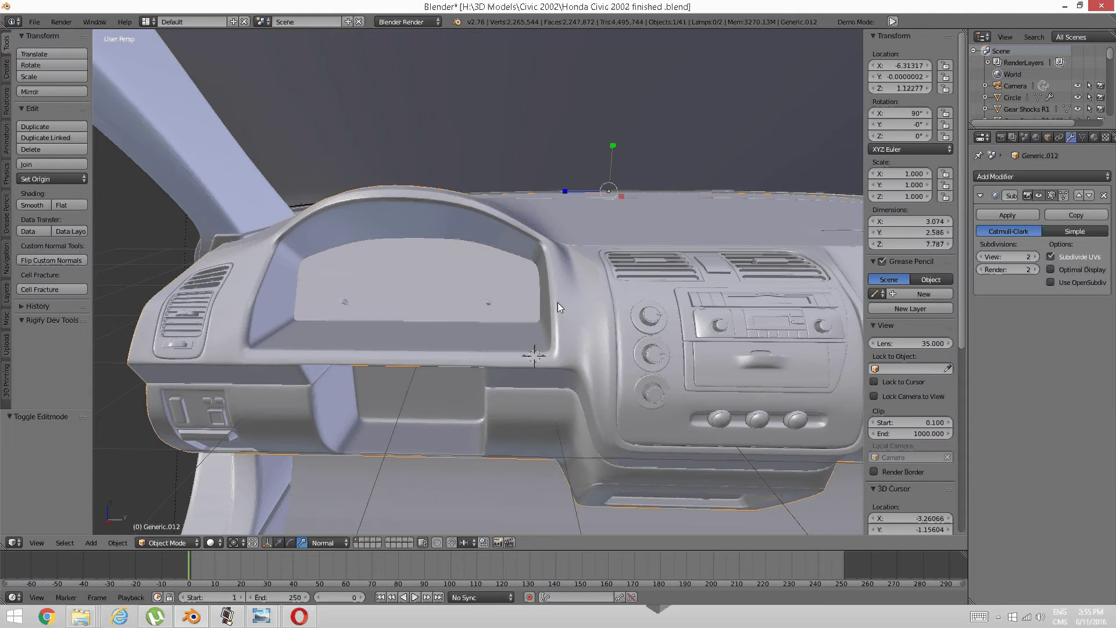
key(KP_Divide)
scroll(393, 305, up, 5)
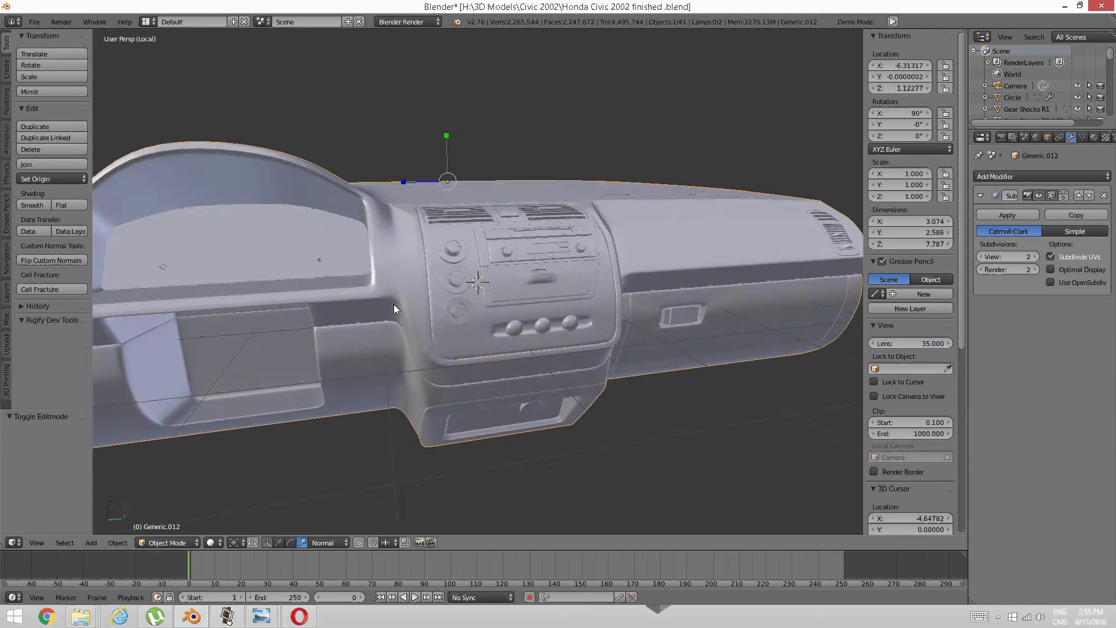
Enter Edit Mode on the dashboard and switch to face selection
middle_drag(393, 304, 459, 324)
scroll(443, 298, up, 3)
scroll(441, 297, down, 3)
scroll(459, 307, up, 3)
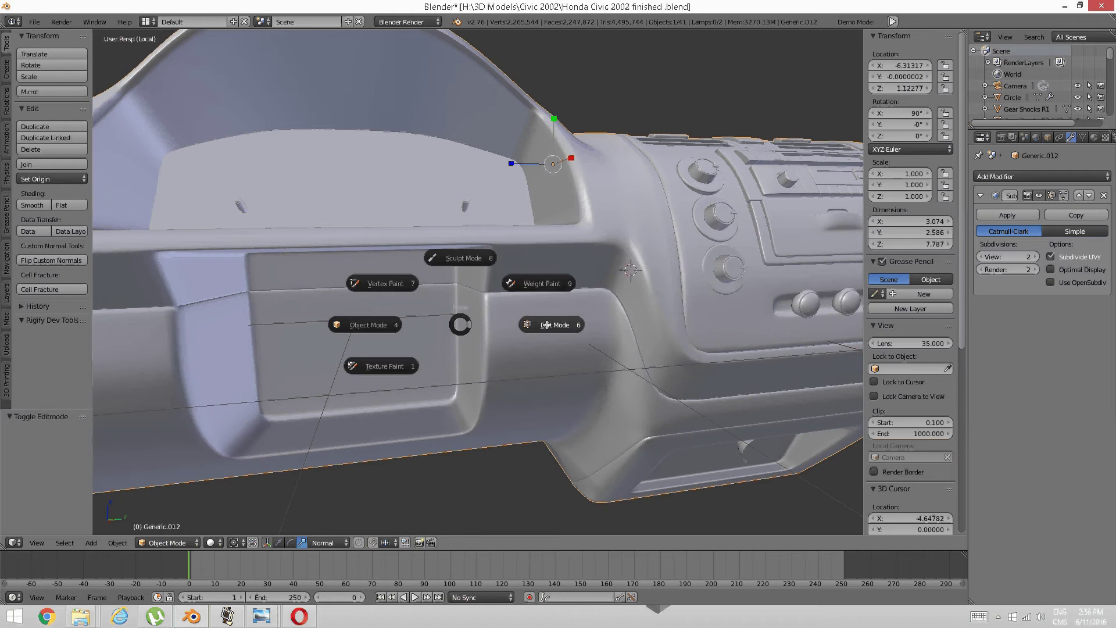
click(546, 324)
scroll(543, 324, up, 2)
middle_drag(543, 324, 490, 329)
key(ctrl+Tab)
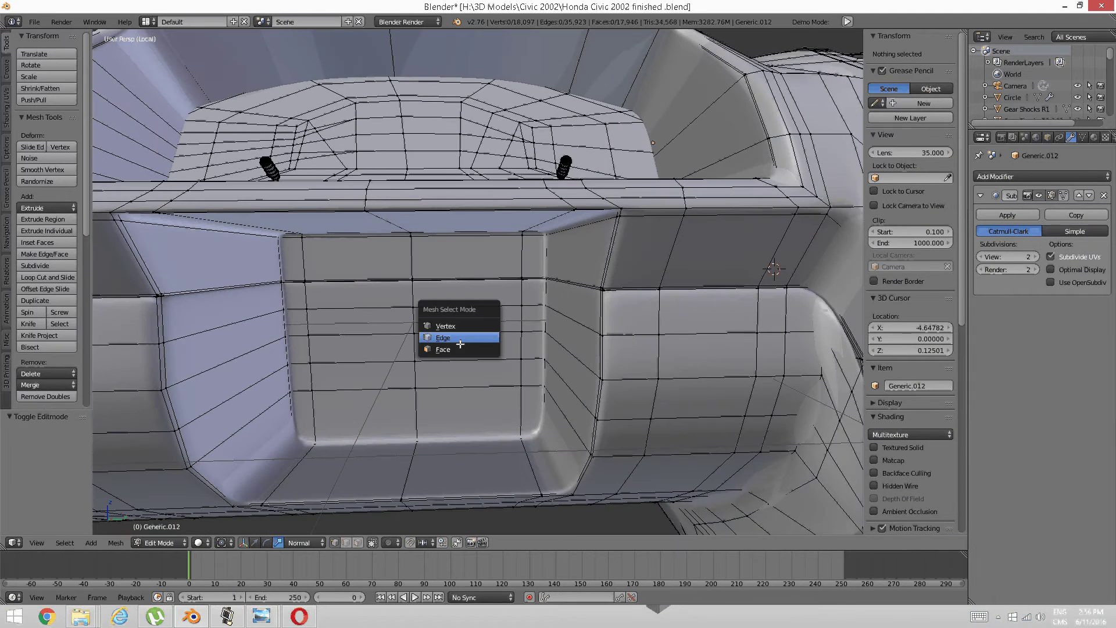
click(460, 350)
Select the twelve back faces of the recess below the instrument cluster and snap the 3D cursor to them
right_click(402, 372)
shift+right_click(442, 370)
shift+right_click(448, 350)
shift+right_click(392, 345)
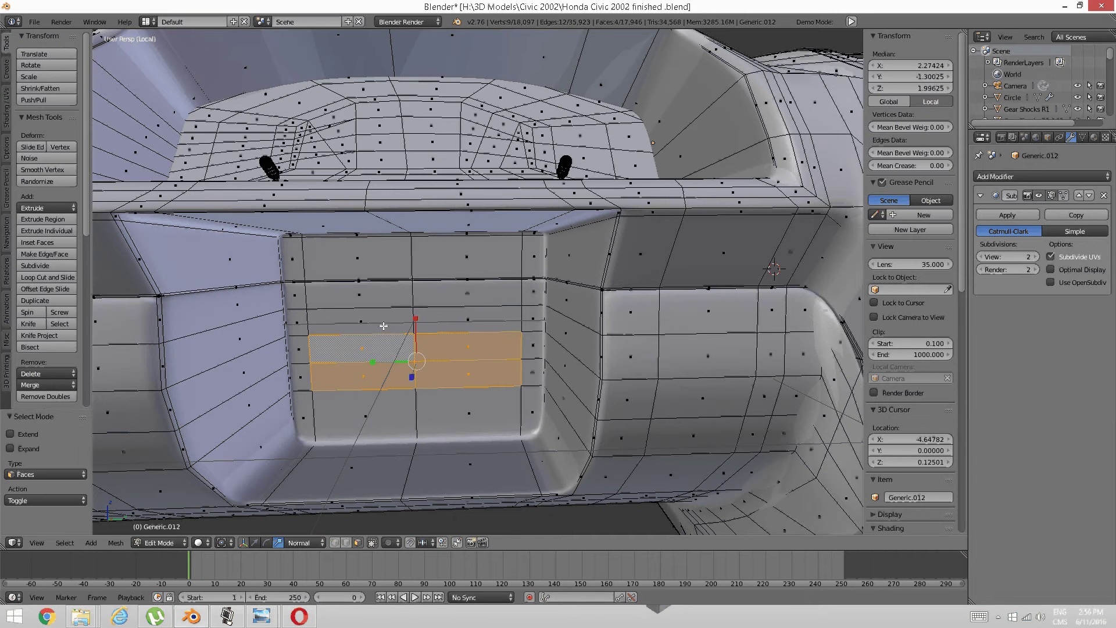
shift+right_click(385, 324)
shift+right_click(437, 314)
shift+right_click(442, 297)
shift+right_click(405, 298)
shift+right_click(364, 413)
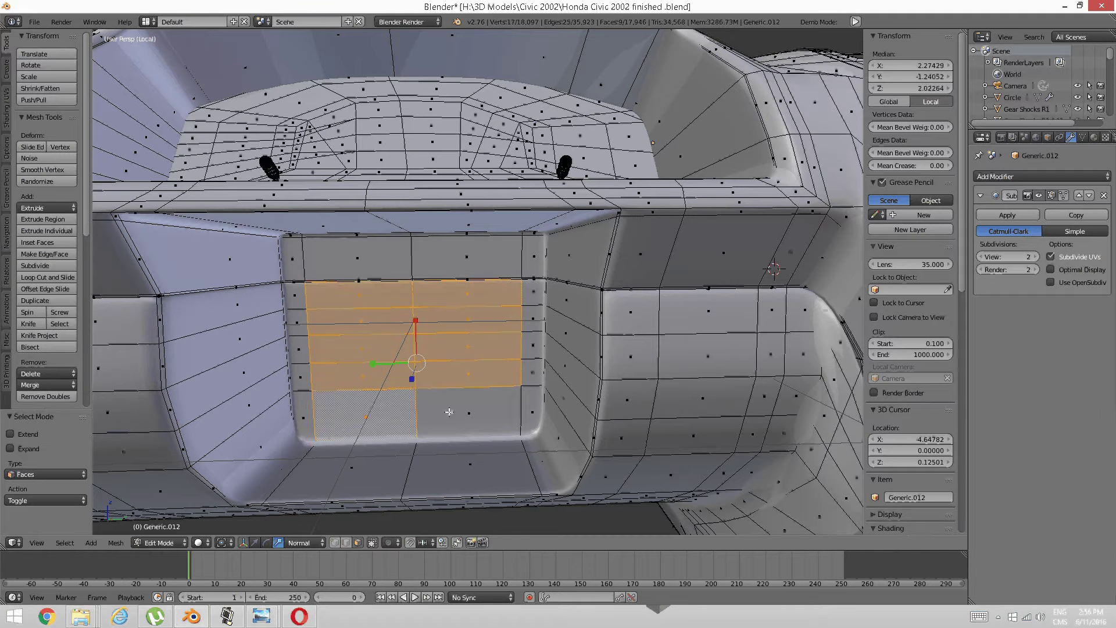
shift+right_click(468, 411)
shift+right_click(442, 258)
shift+right_click(409, 254)
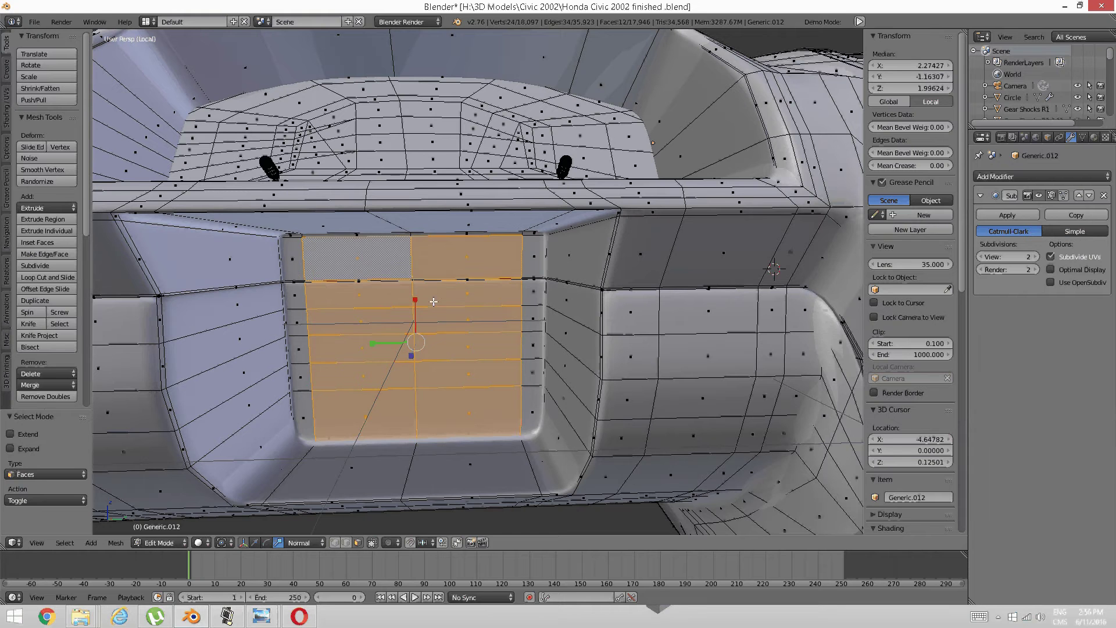
key(shift+s)
click(440, 314)
Deselect all faces of the dashboard and return to Object Mode
scroll(440, 314, down, 4)
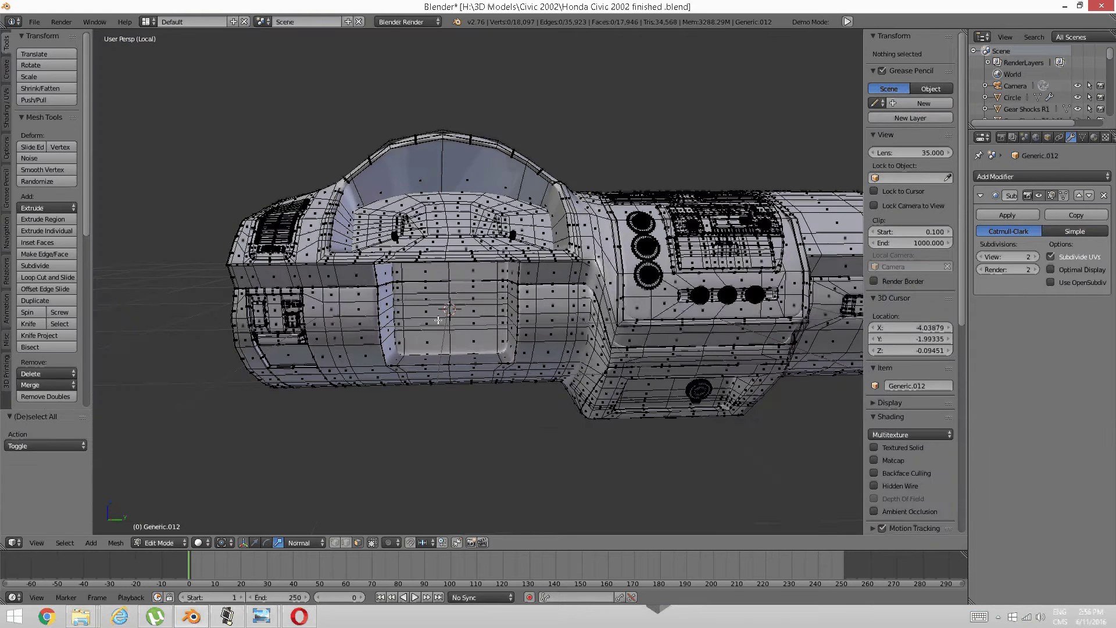
key(a)
key(Tab)
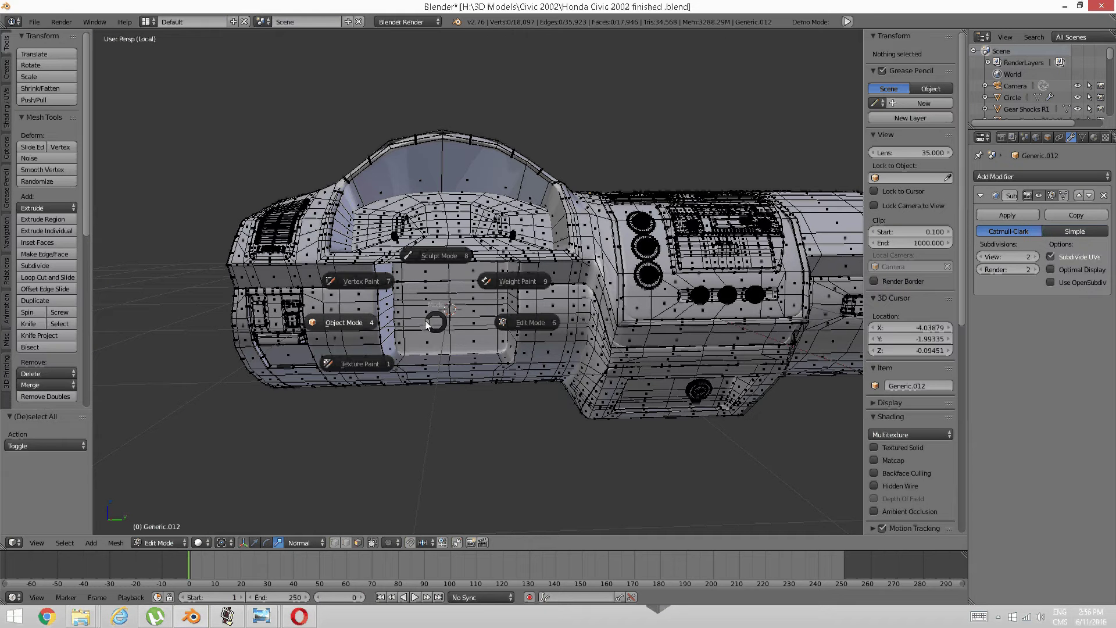
click(426, 325)
Add a cube mesh at the 3D cursor in the recess and scale it down uniformly to about 0.436
scroll(454, 334, up, 5)
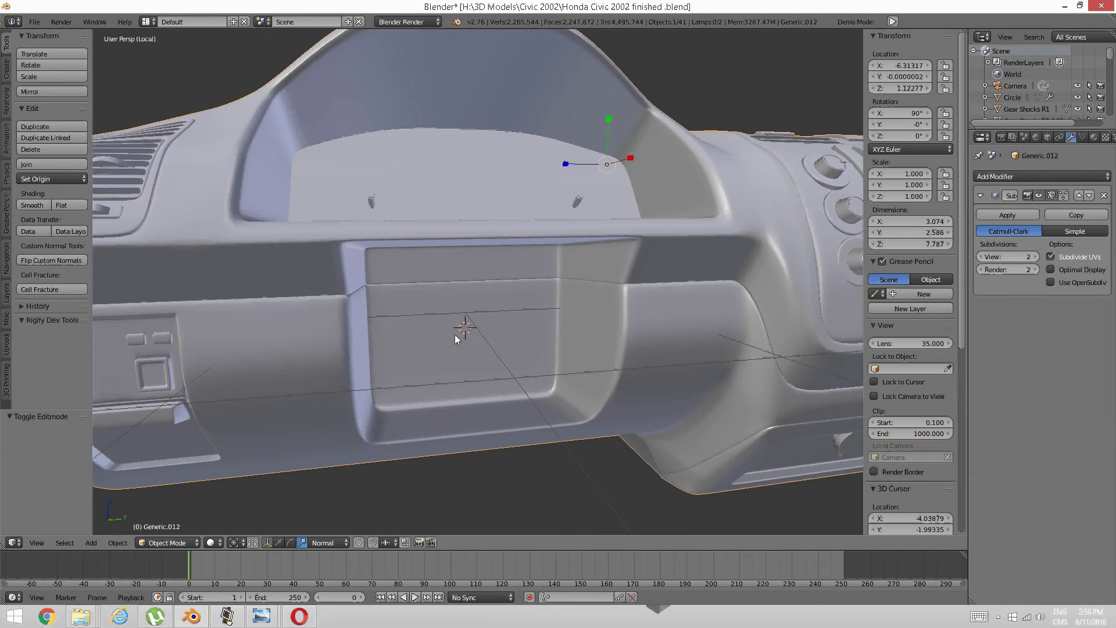
key(space)
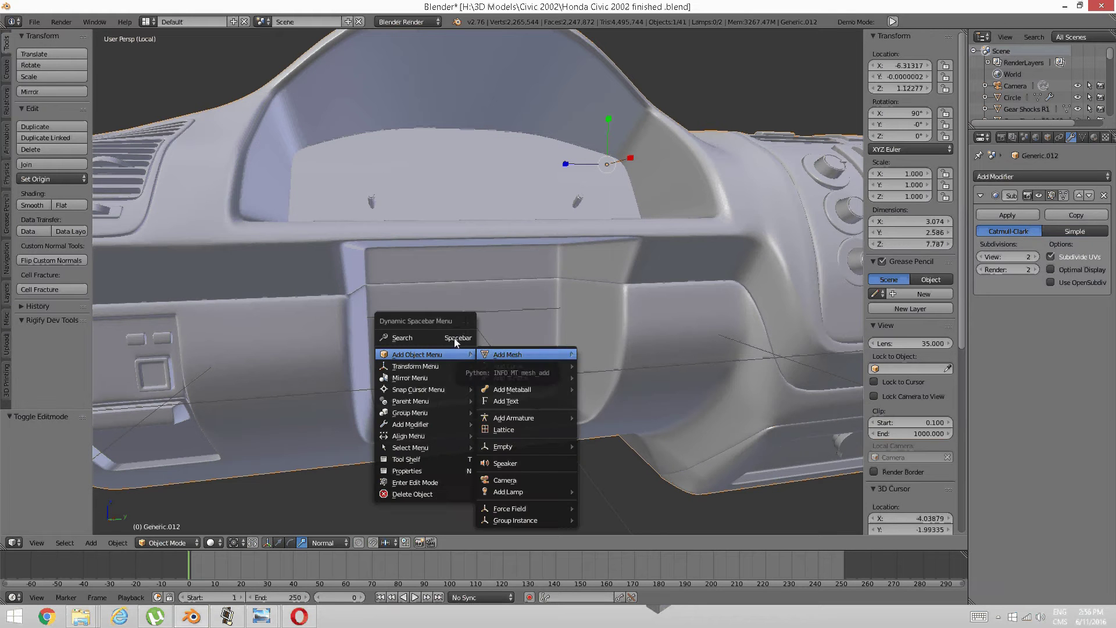
mouse_move(505, 356)
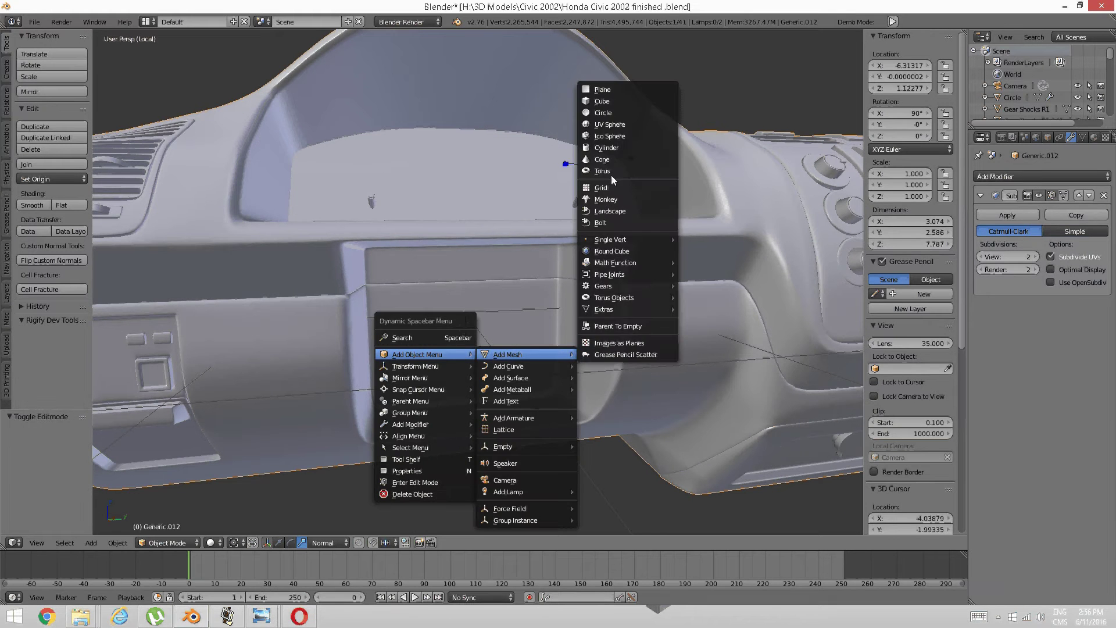
click(605, 102)
scroll(634, 221, down, 4)
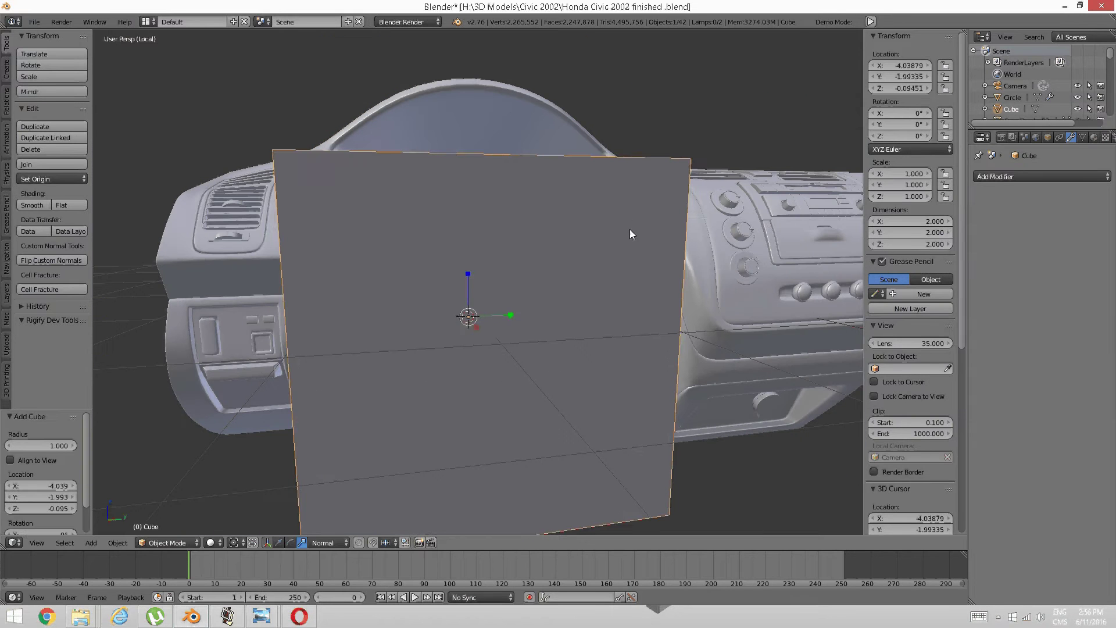
key(s)
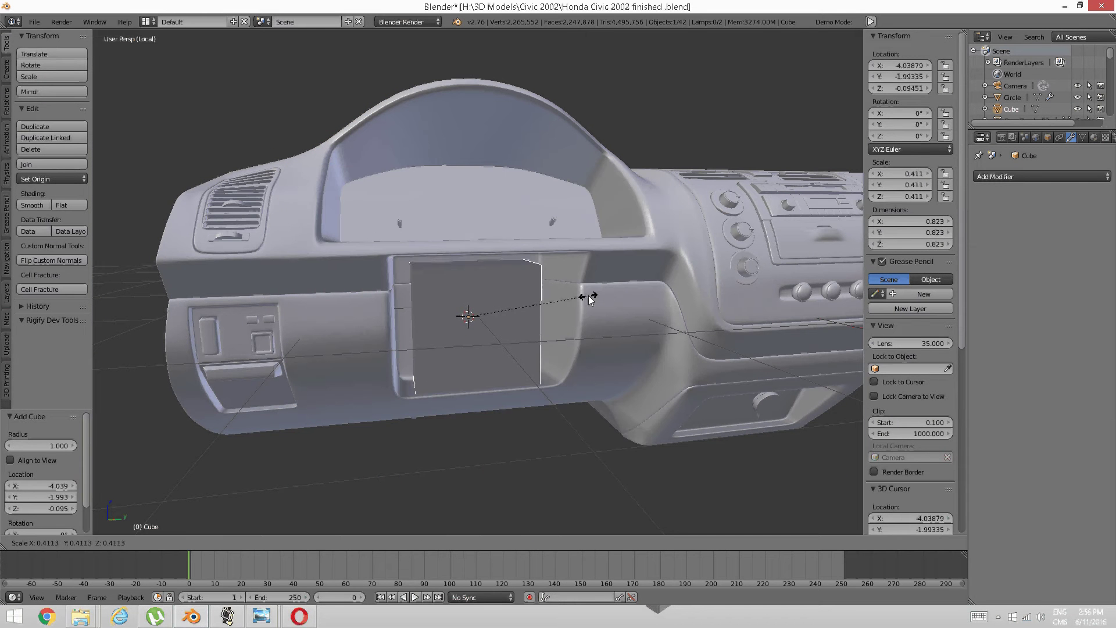
click(596, 294)
scroll(521, 337, up, 3)
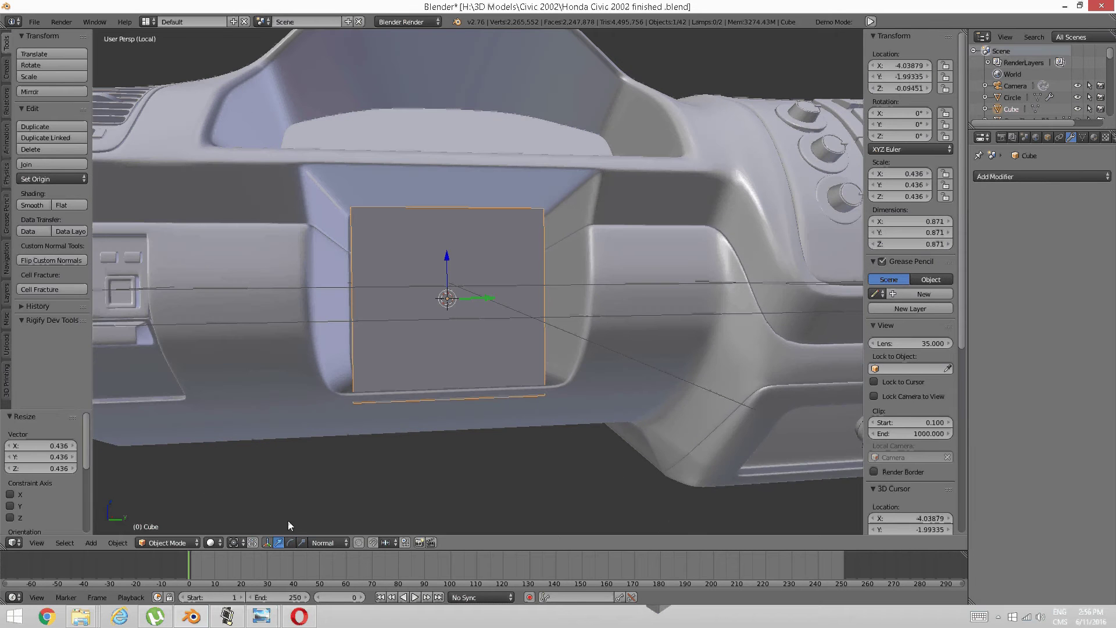
Raise the cube to about Z -0.043 and scale it uniformly to about 0.419 to fit the recess
drag(448, 253, 446, 242)
middle_drag(421, 261, 419, 274)
key(s)
click(528, 327)
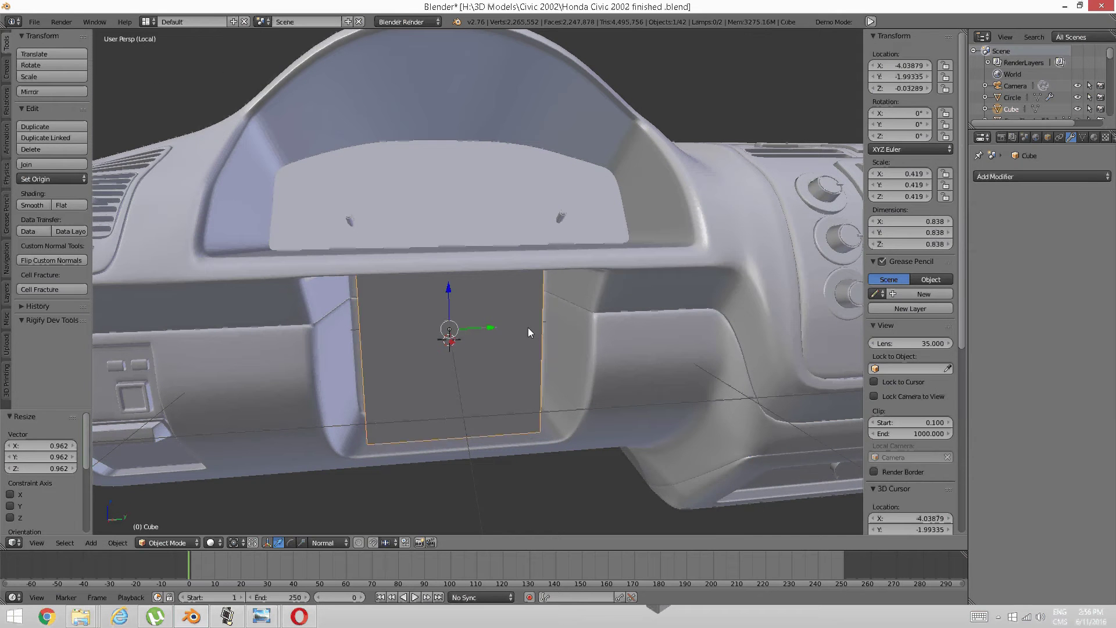
middle_drag(528, 326, 521, 311)
drag(431, 239, 424, 241)
mouse_move(424, 240)
middle_down()
mouse_move(441, 255)
mouse_move(423, 249)
mouse_move(409, 260)
mouse_move(421, 269)
mouse_move(423, 260)
middle_up()
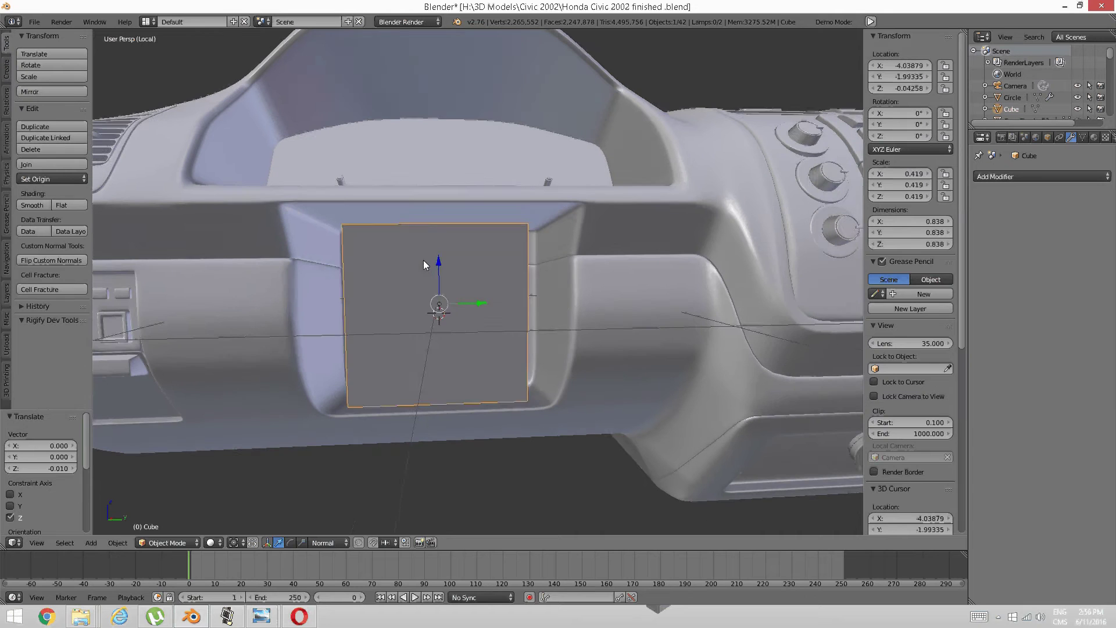
Scale the cube uniformly to about 0.413 and lower it to about Z -0.056
key(s)
click(563, 298)
middle_drag(546, 298, 476, 267)
key(g)
key(z)
click(456, 219)
Stretch the cube along the Y axis to a scale of about 0.488 to fit the recess's width
key(s)
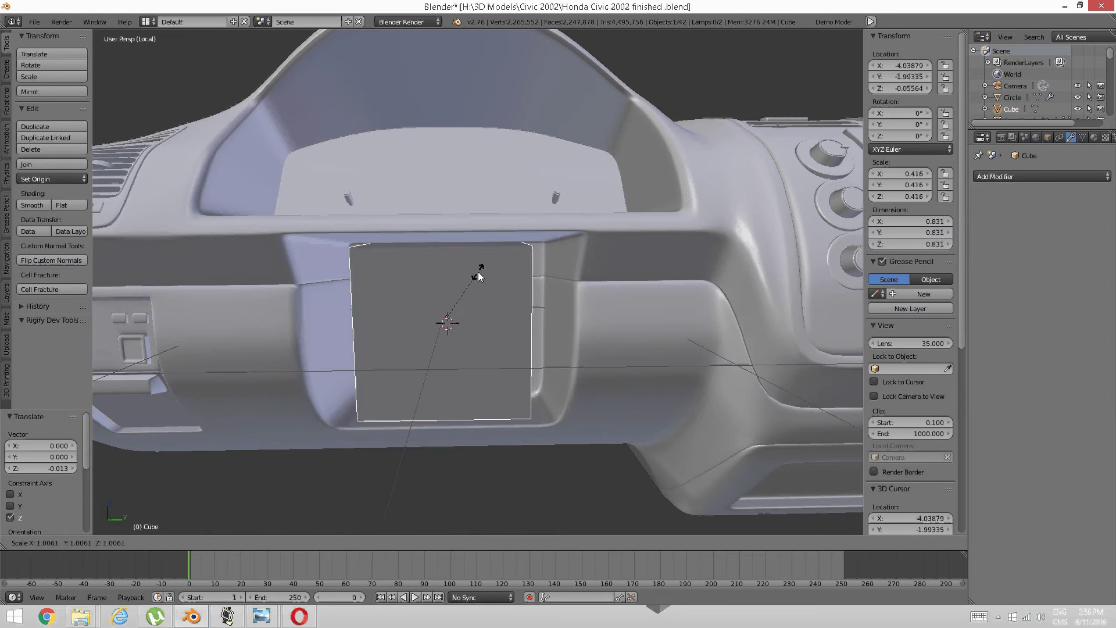
key(y)
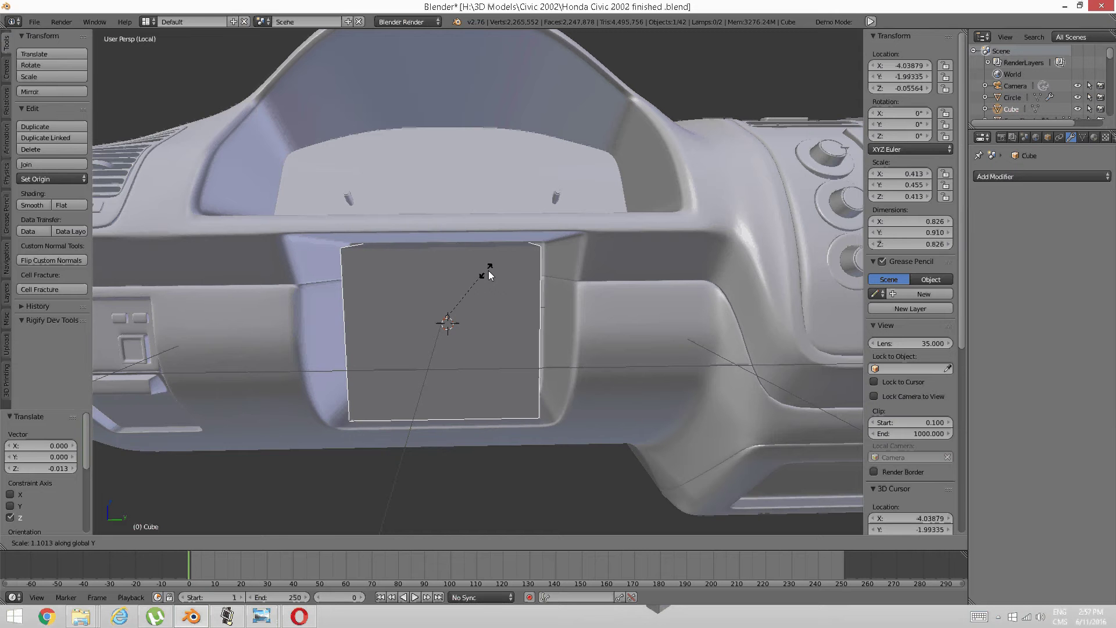
click(497, 269)
middle_drag(340, 323, 358, 320)
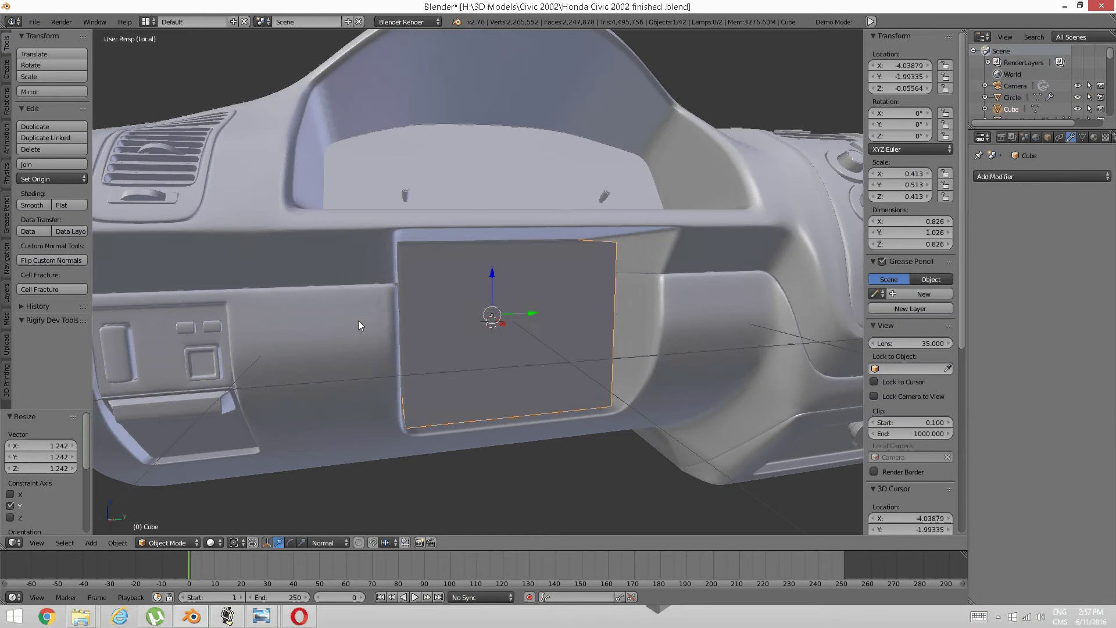
middle_drag(456, 290, 539, 285)
key(s)
key(y)
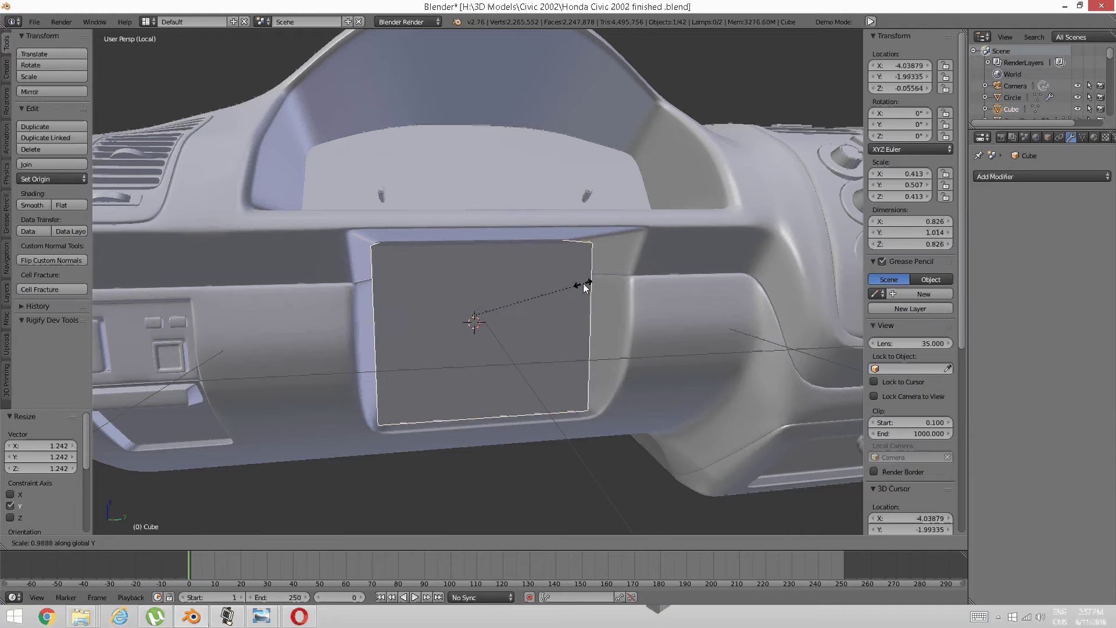
click(579, 284)
Move the cube about 0.35 along the X axis, outward from the recess
scroll(456, 309, down, 2)
middle_drag(452, 304, 545, 319)
scroll(544, 319, down, 3)
scroll(505, 300, up, 3)
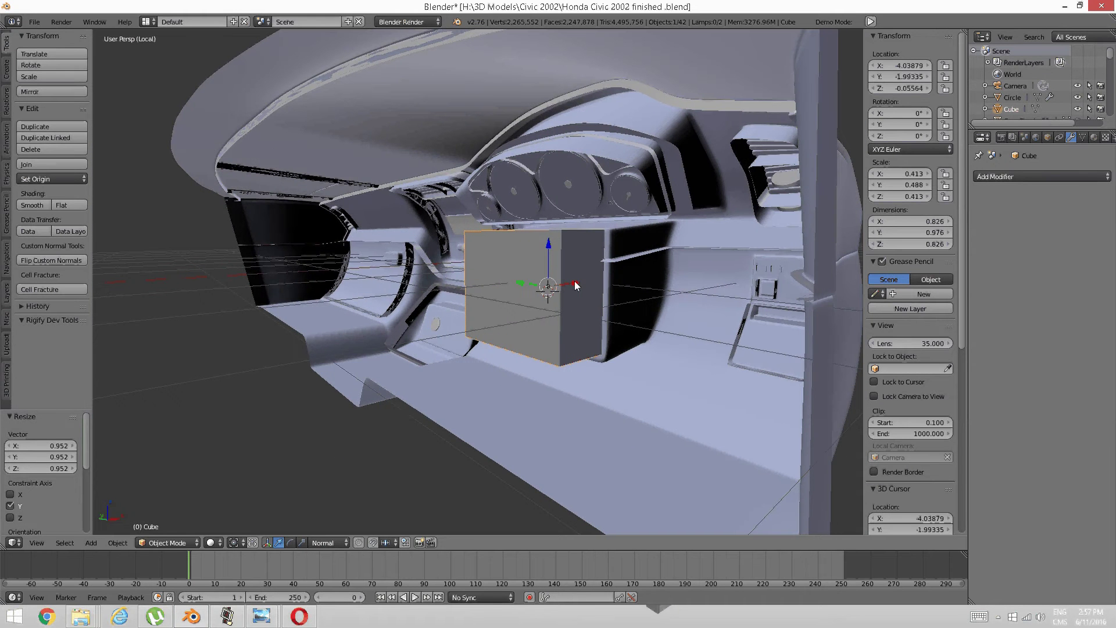
drag(575, 279, 605, 277)
middle_drag(598, 279, 513, 260)
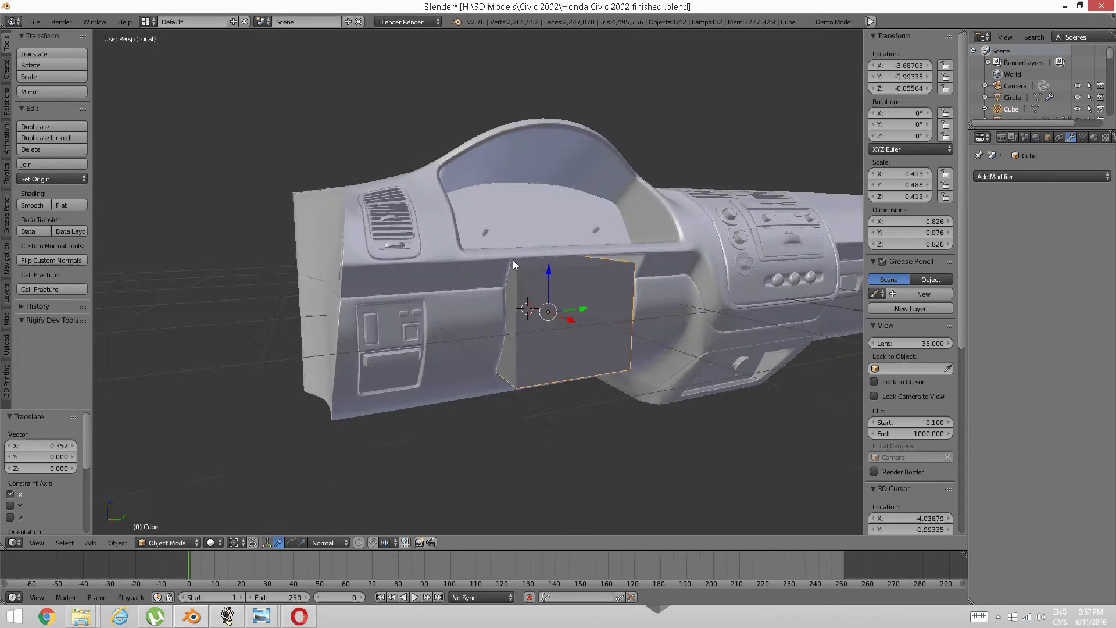
scroll(513, 260, up, 3)
middle_drag(570, 308, 471, 310)
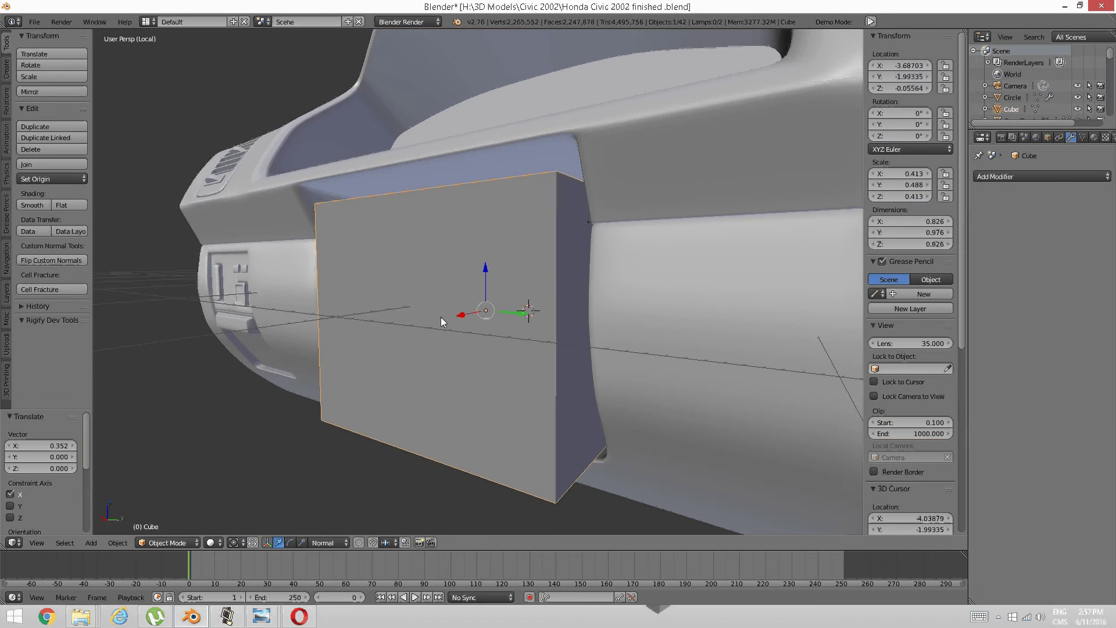
Enter Edit Mode on the cube and select its outer front face in face selection mode
key(Tab)
key(ctrl+Tab)
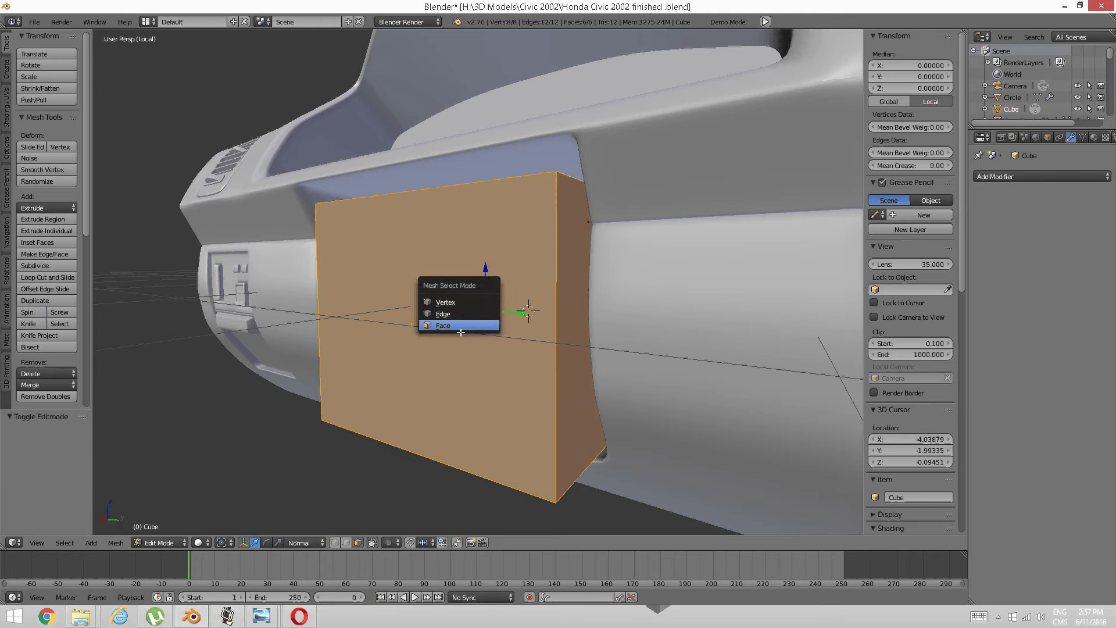
click(461, 329)
right_click(451, 316)
scroll(455, 308, down, 4)
middle_drag(515, 317, 352, 332)
Move the cube's lower front edge about -0.17 along X, using global transform orientation
key(a)
key(ctrl+Tab)
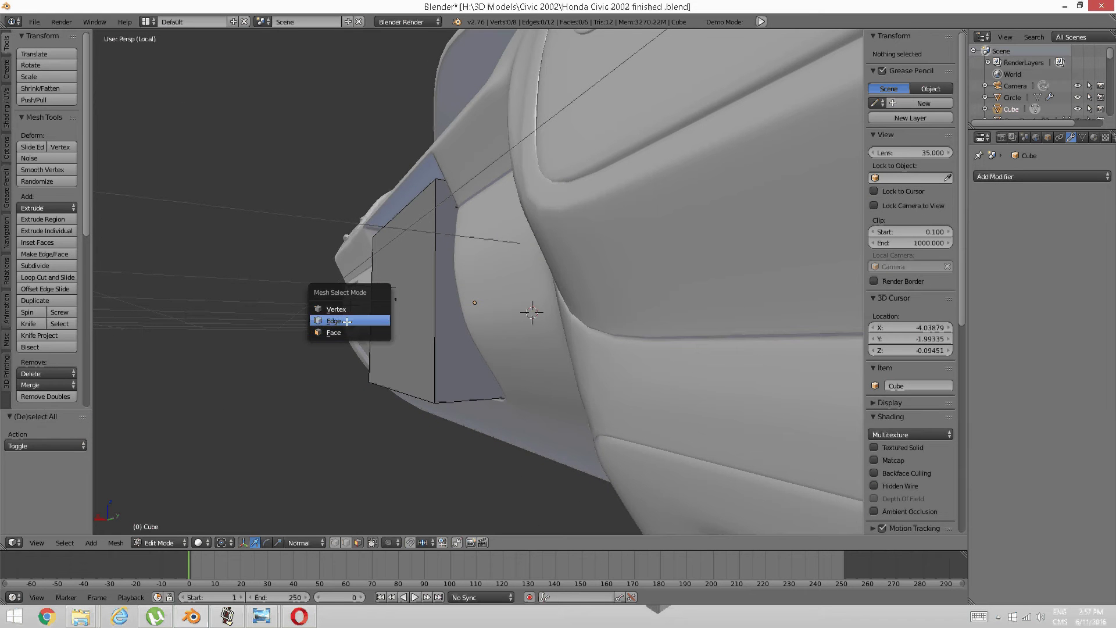
click(347, 321)
right_click(388, 387)
middle_drag(404, 364, 397, 348)
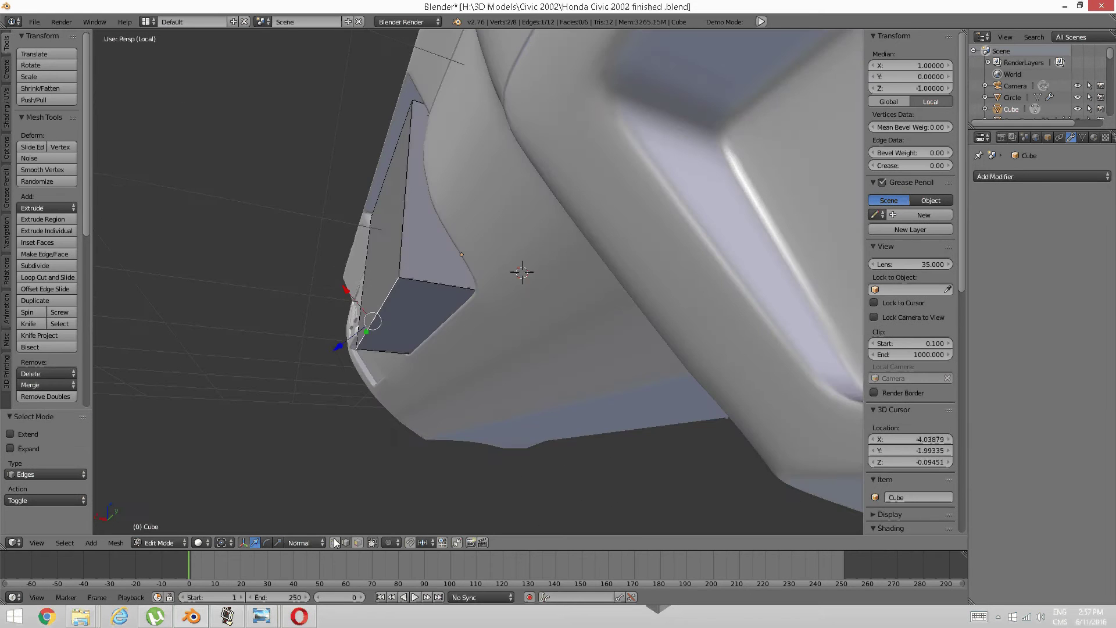
click(304, 544)
click(308, 531)
drag(334, 319, 373, 324)
middle_drag(372, 325, 407, 387)
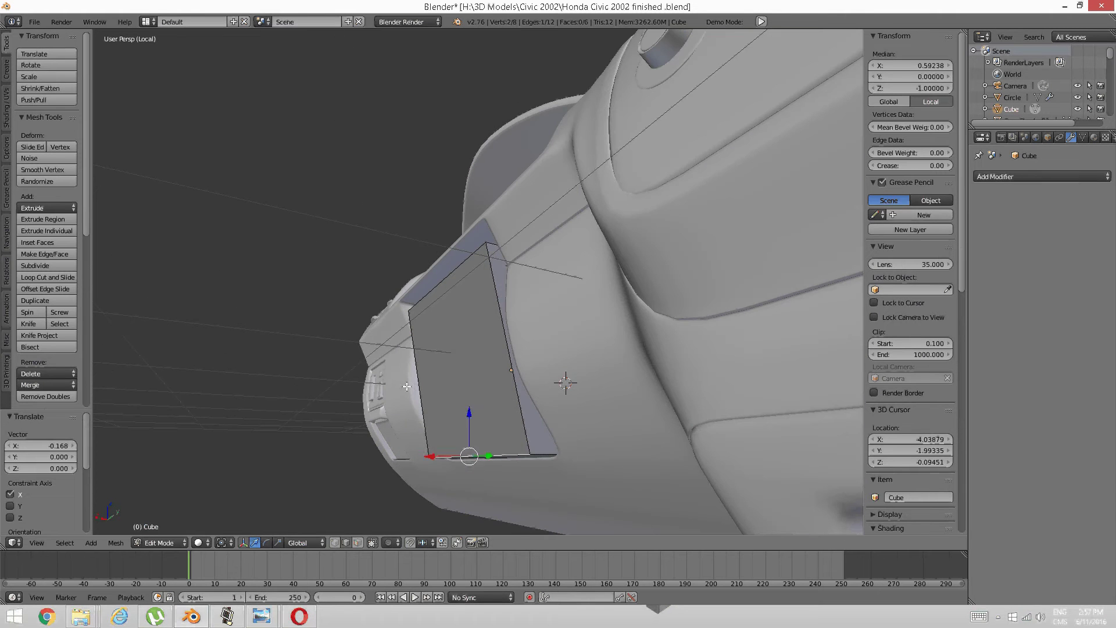
Extrude the cube's outer front face about 0.25 outward along the X axis
key(a)
key(ctrl+Tab)
click(379, 400)
right_click(451, 366)
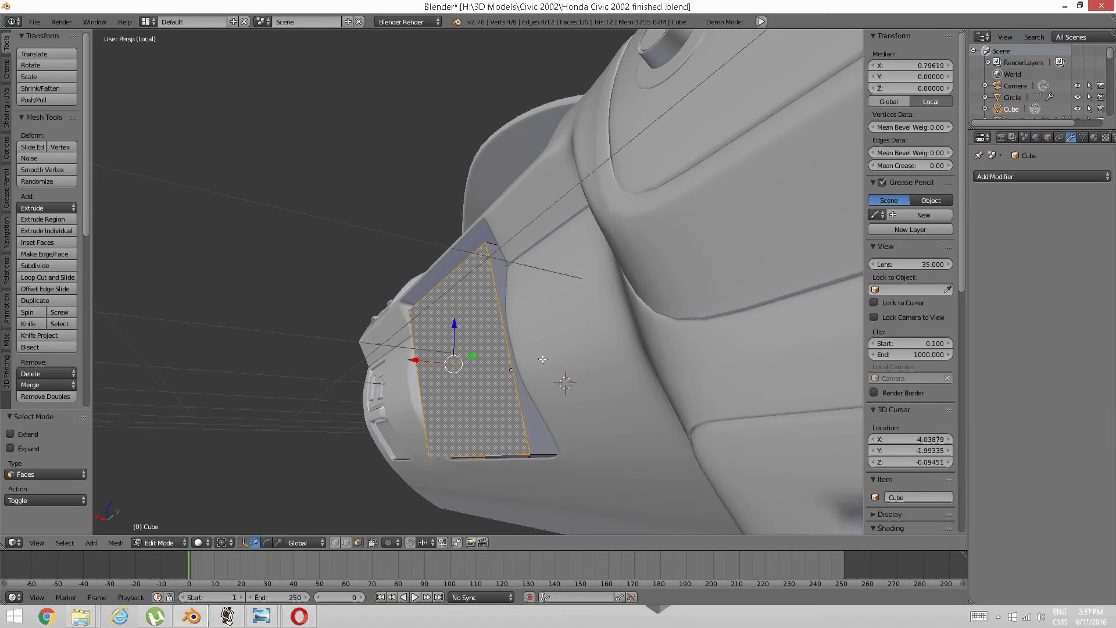
key(e)
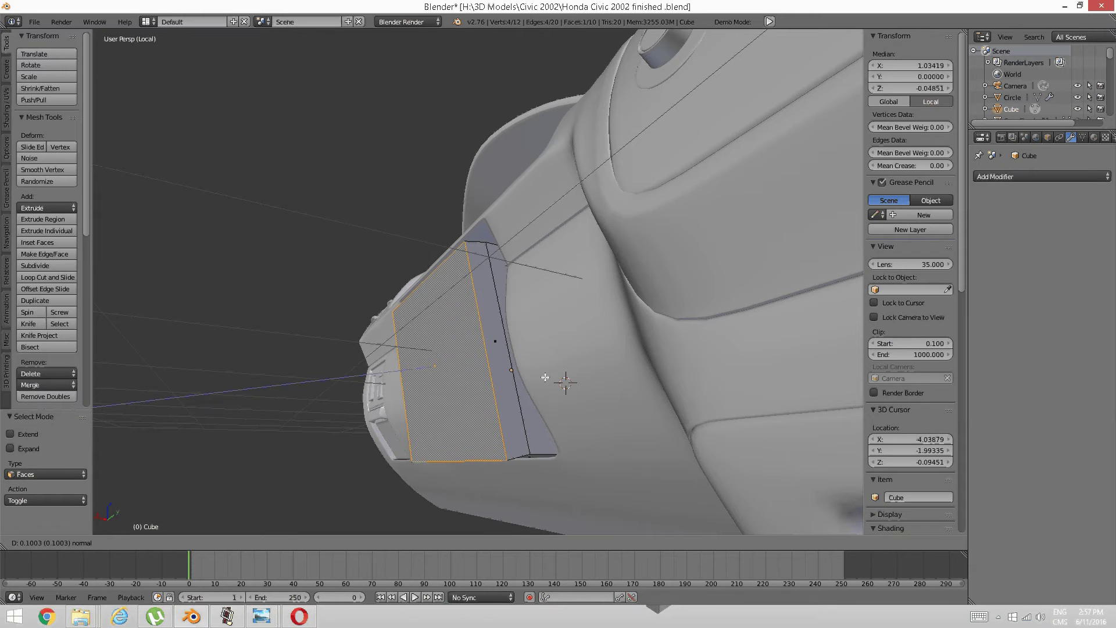
key(y)
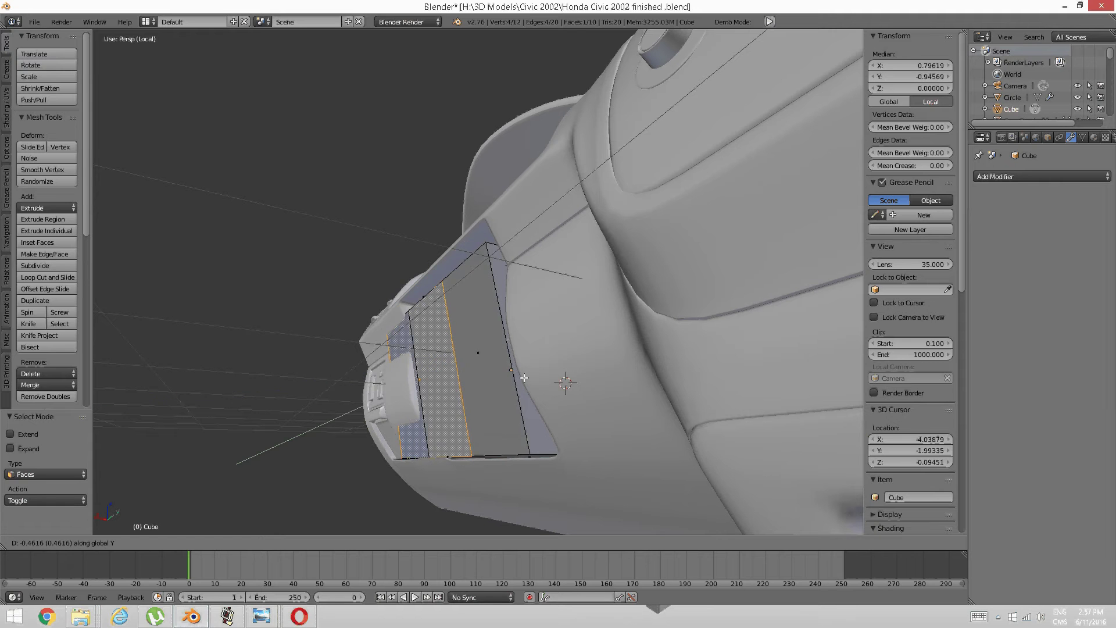
key(x)
click(524, 377)
Scale the extruded front face by about 0.506 along X and move it further outward along the X axis
middle_drag(524, 378, 471, 347)
click(278, 542)
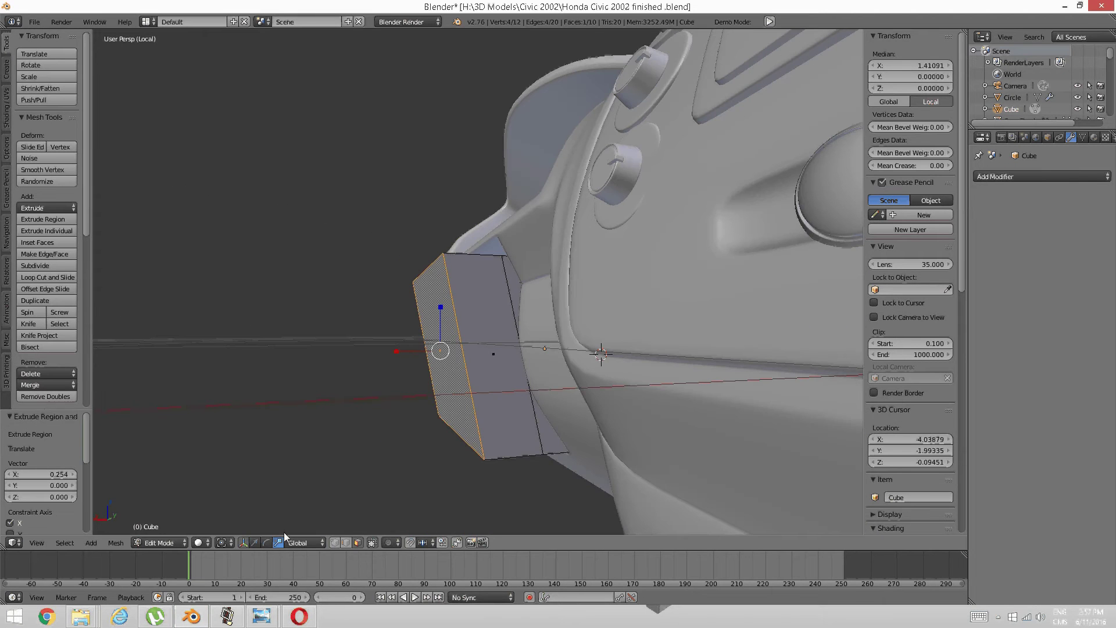
drag(397, 351, 421, 350)
click(254, 542)
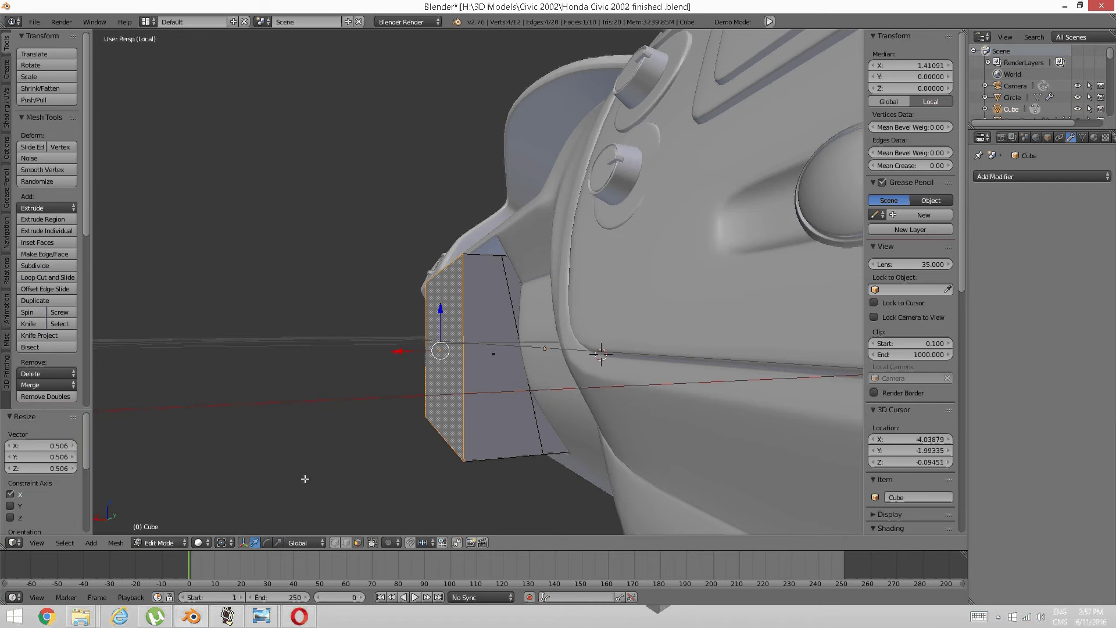
middle_drag(305, 478, 351, 461)
drag(406, 356, 344, 368)
Raise the lower edge of the block's front face along the Z axis in edge selection mode
middle_drag(344, 368, 384, 332)
key(a)
key(ctrl+Tab)
click(367, 345)
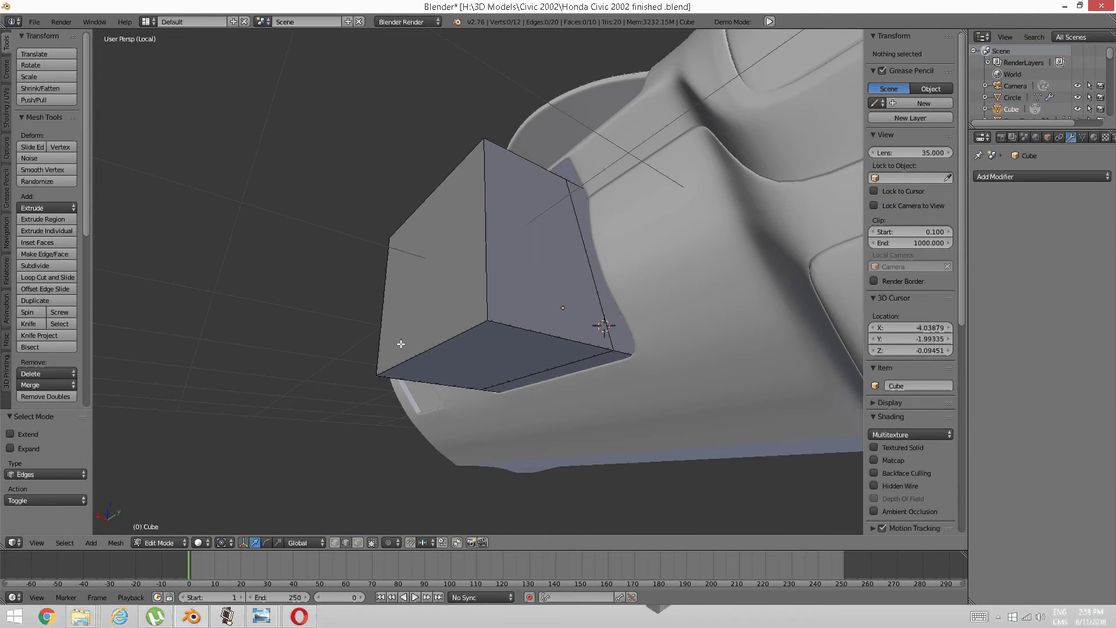
right_click(417, 342)
drag(424, 314, 423, 280)
Raise the top edge of the front face together with the top edge at the recess about 0.06 along Z
middle_drag(423, 280, 499, 379)
key(a)
right_click(473, 294)
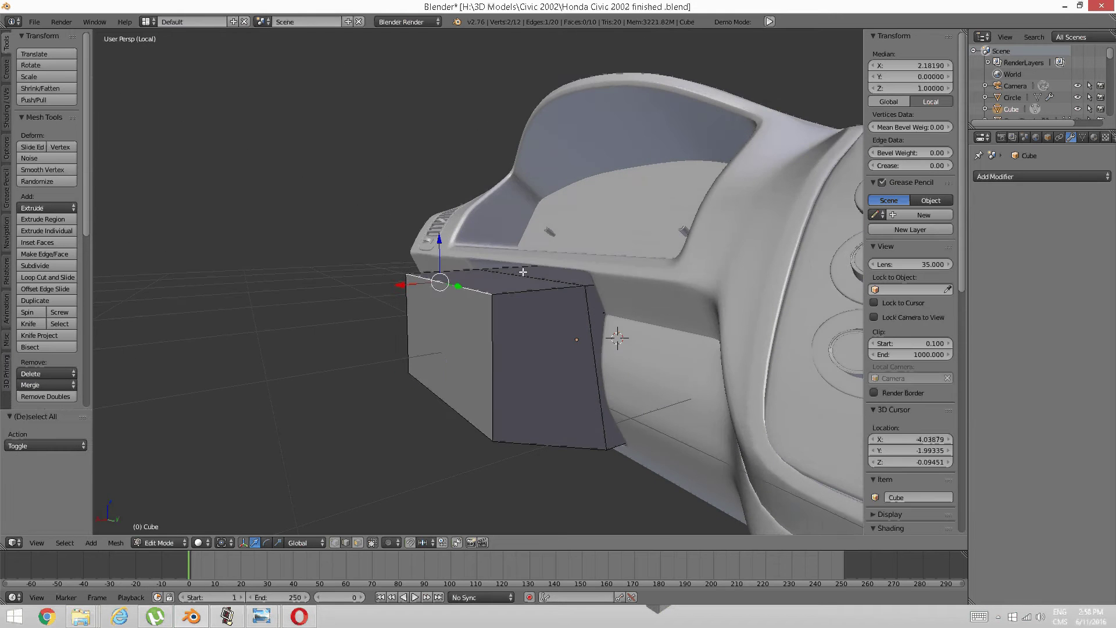
shift+right_click(528, 273)
middle_drag(528, 272, 506, 291)
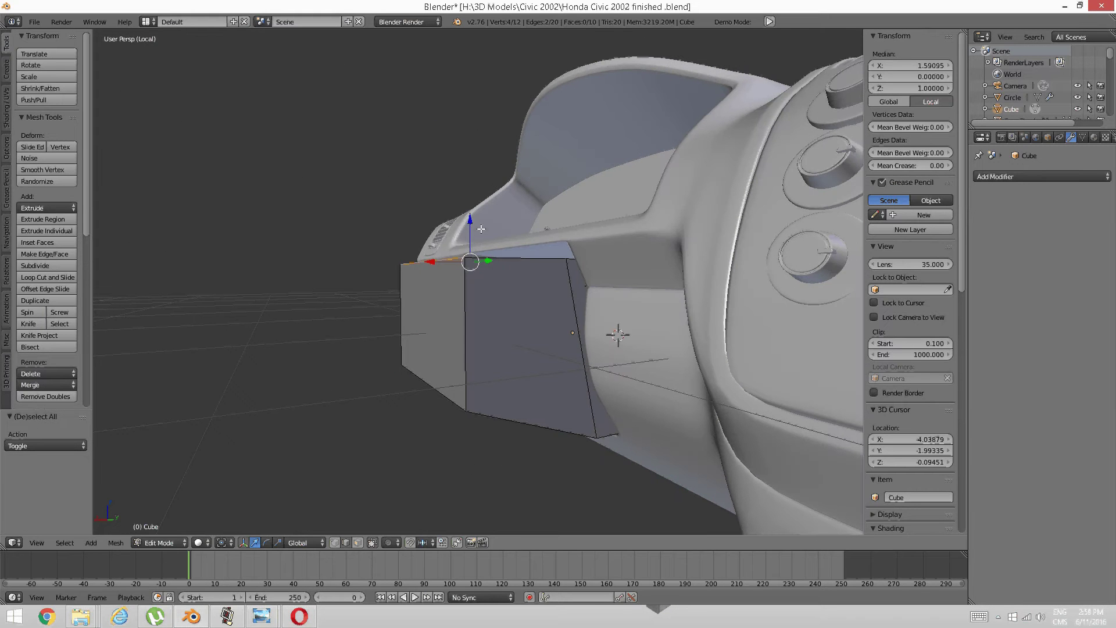
drag(470, 220, 469, 208)
Lower only the top edge at the recess opening slightly along the Z axis
middle_drag(439, 258, 485, 261)
right_click(487, 260)
key(g)
key(z)
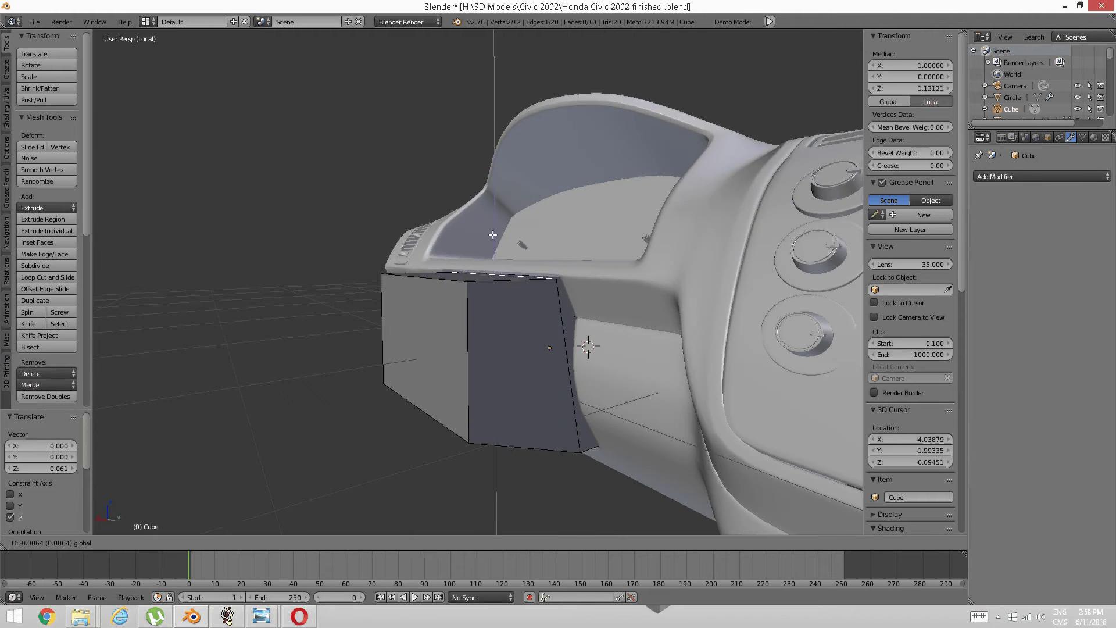
click(493, 238)
Raise the front face's lower edge a further 0.12 or so along the Z axis
middle_drag(492, 238, 484, 269)
key(a)
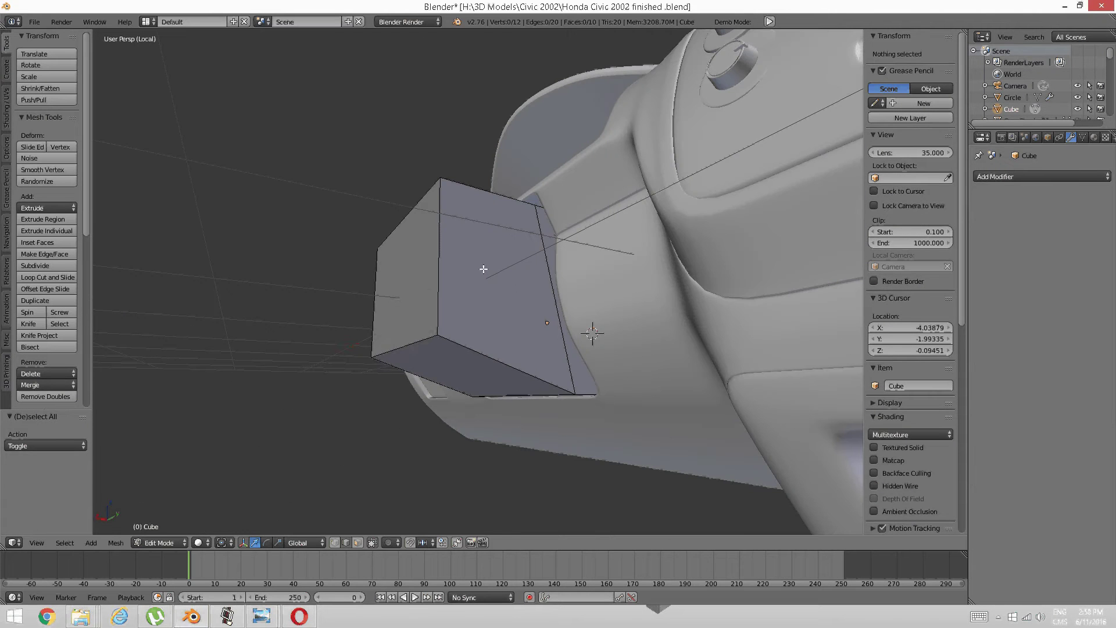
right_click(422, 335)
key(g)
key(z)
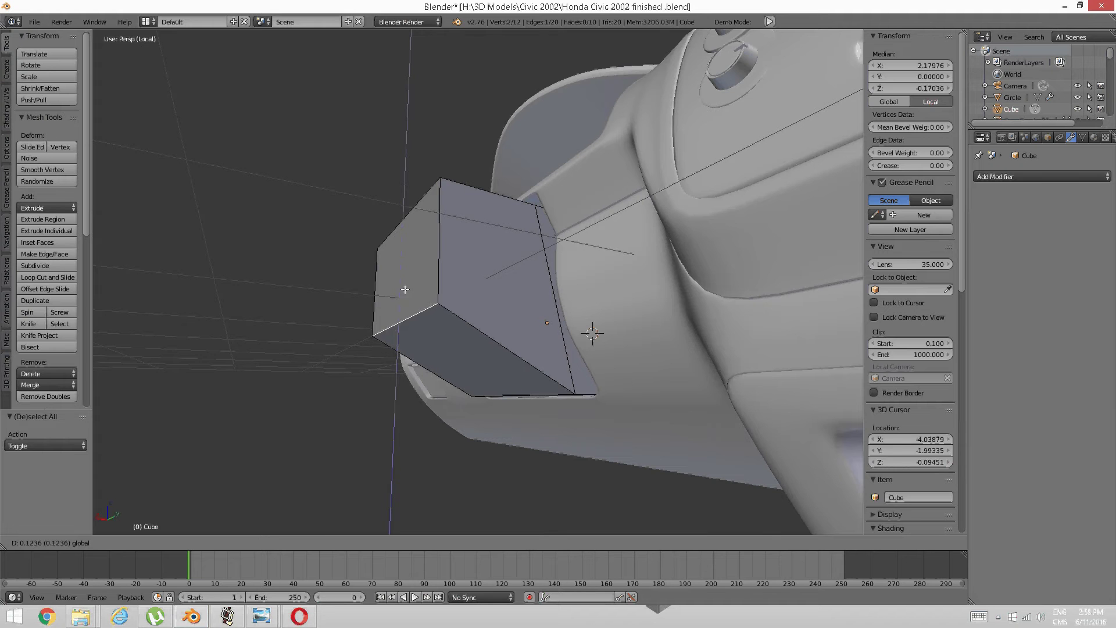
click(403, 290)
Raise the block's lower edge at the recess opening about 0.12 along the Z axis
key(a)
middle_drag(488, 297, 563, 333)
scroll(574, 298, down, 2)
scroll(612, 349, up, 4)
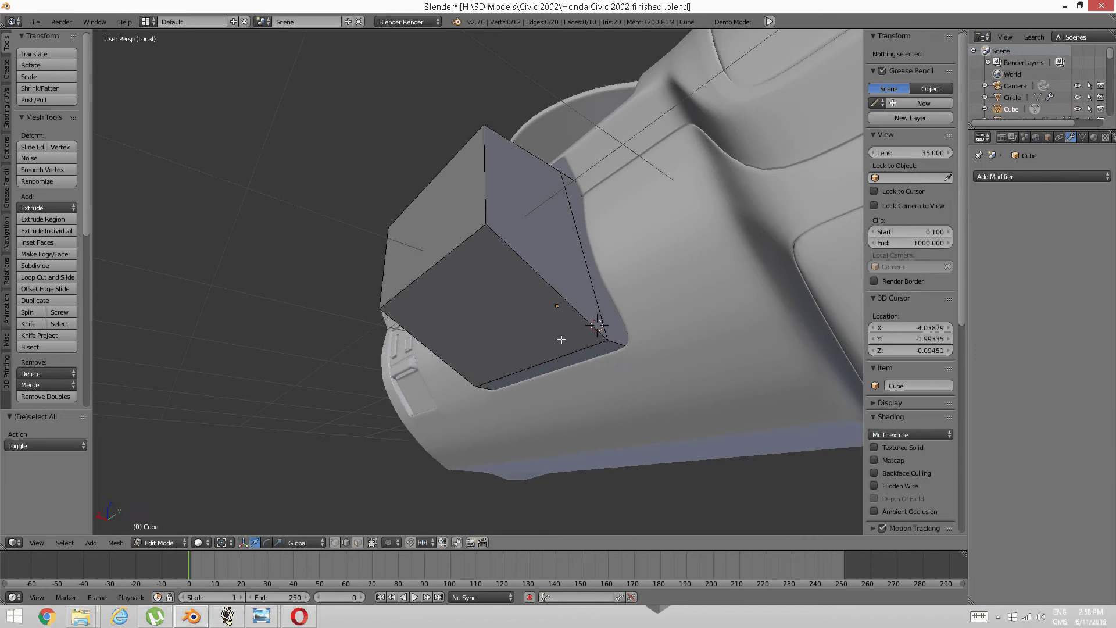
right_click(563, 341)
key(g)
key(z)
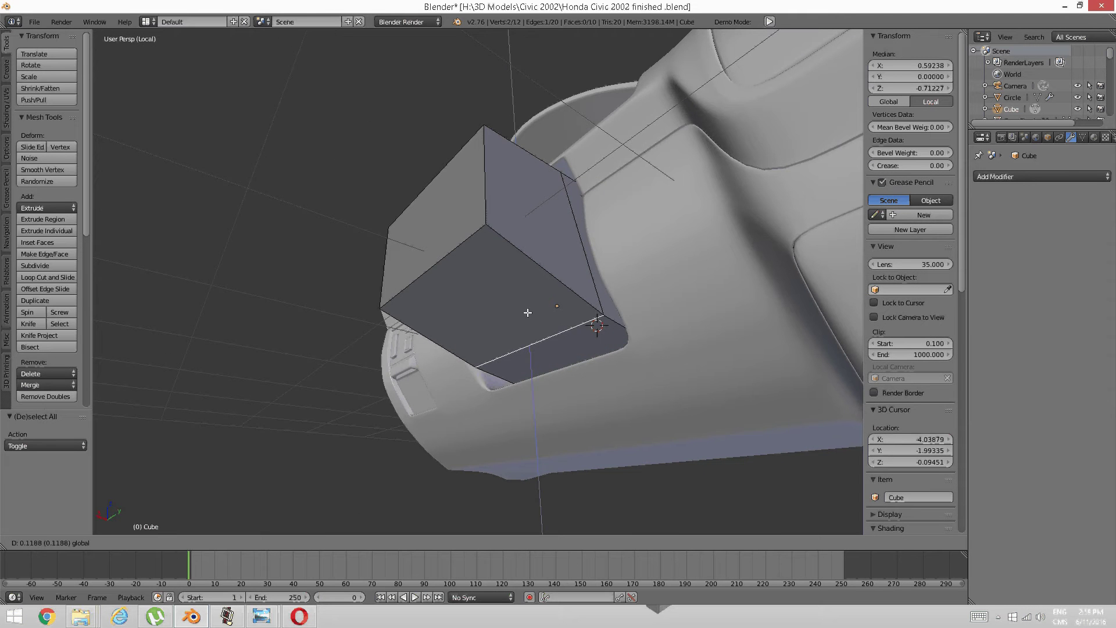
click(530, 300)
Lower the bottom edge of the block's back face slightly along the Z axis from behind the dashboard
middle_drag(530, 300, 459, 365)
key(a)
right_click(485, 354)
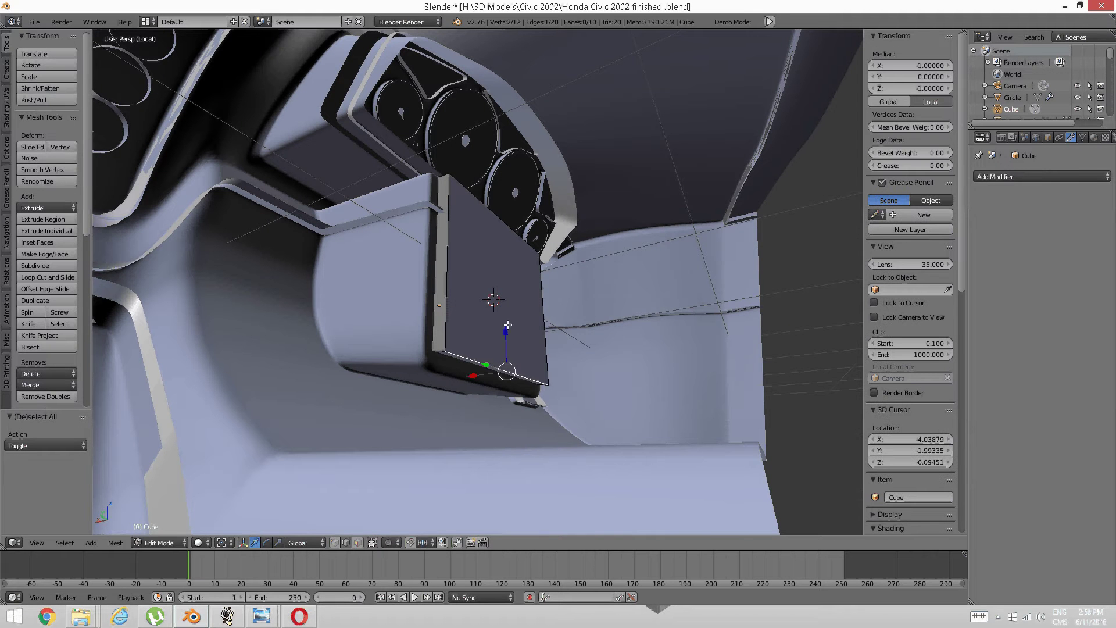
drag(506, 328, 506, 341)
middle_drag(506, 340, 387, 337)
Add a centred loop cut around the block's inner section, between the back face and the recess opening
key(a)
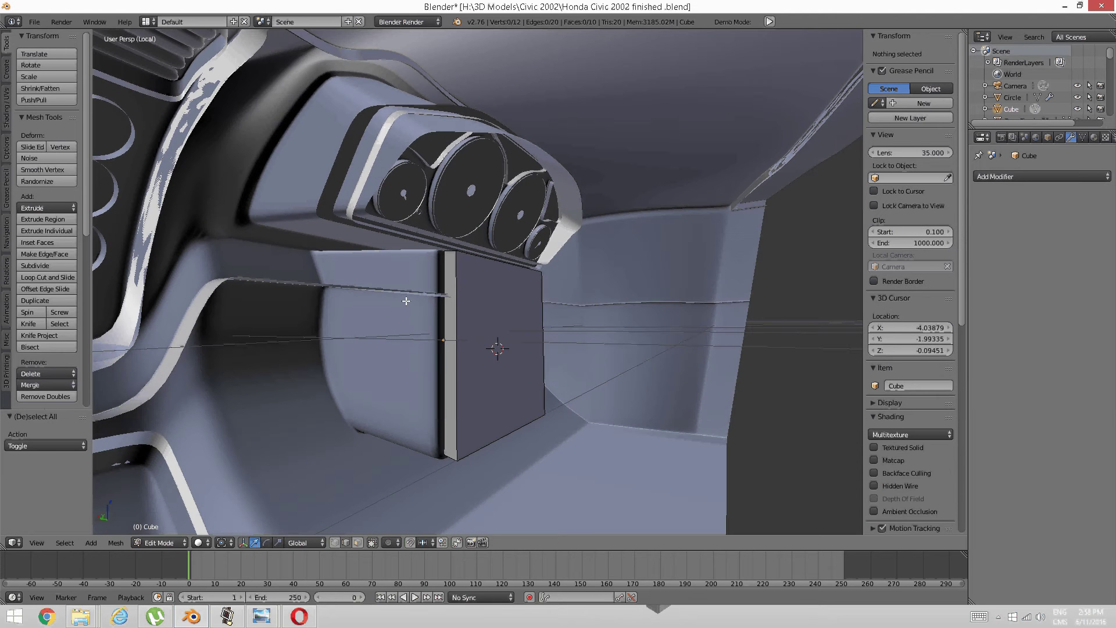
key(ctrl+r)
click(399, 263)
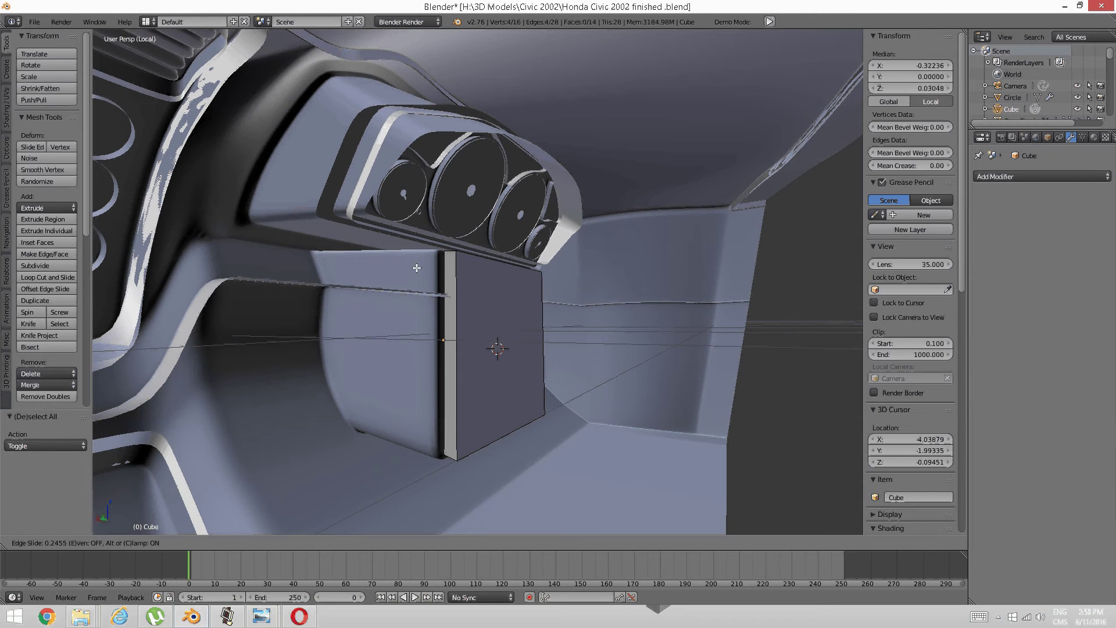
right_click(403, 281)
Lower the bottom edge of the new loop about 0.03 along the Z axis
middle_drag(404, 282, 518, 262)
right_click(597, 387)
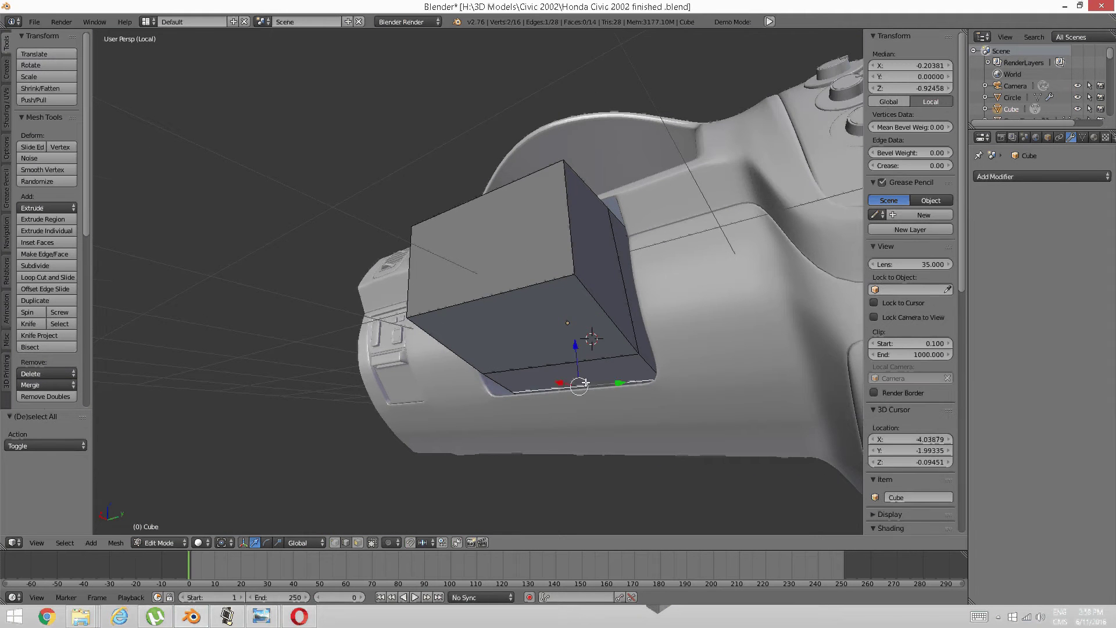
middle_drag(597, 387, 562, 350)
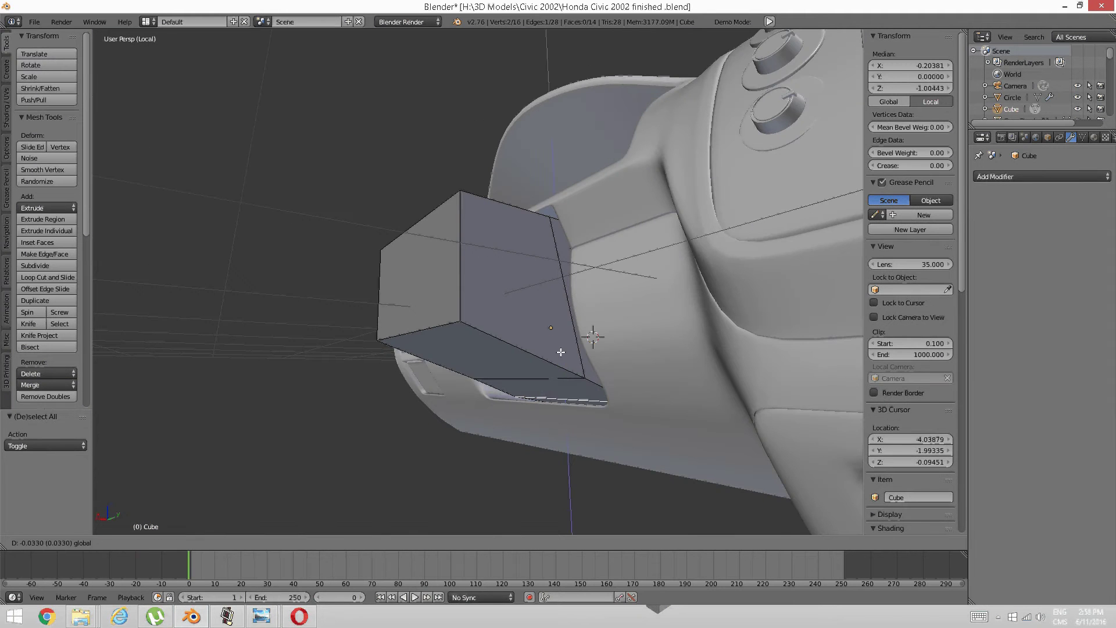
Lower the neighbouring bottom edge at the recess opening slightly along the Z axis
right_click(547, 379)
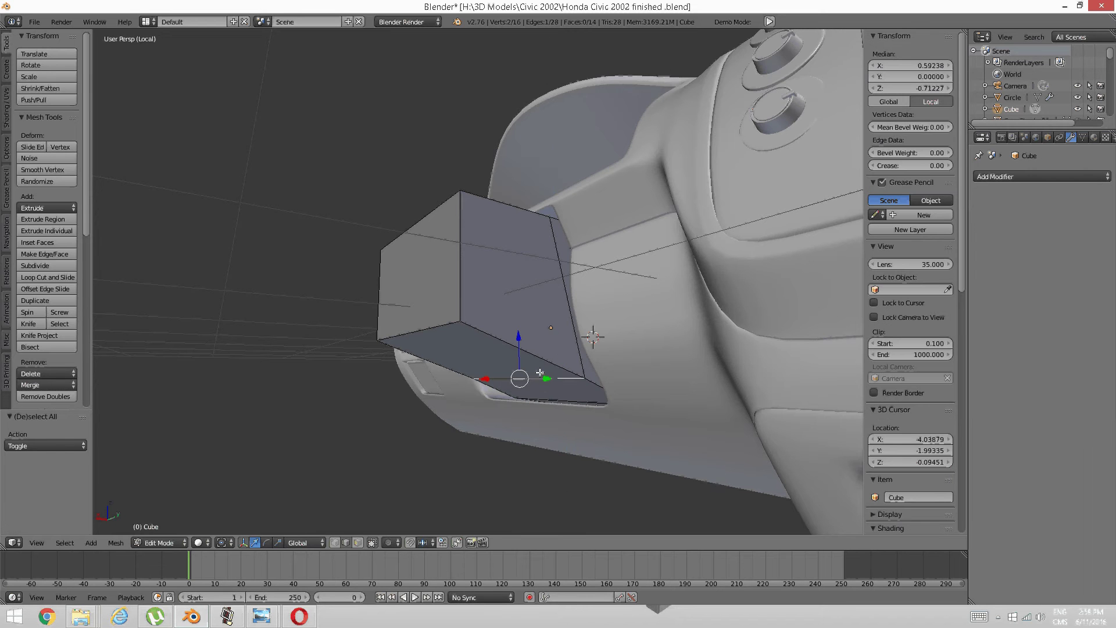
middle_drag(547, 397, 593, 401)
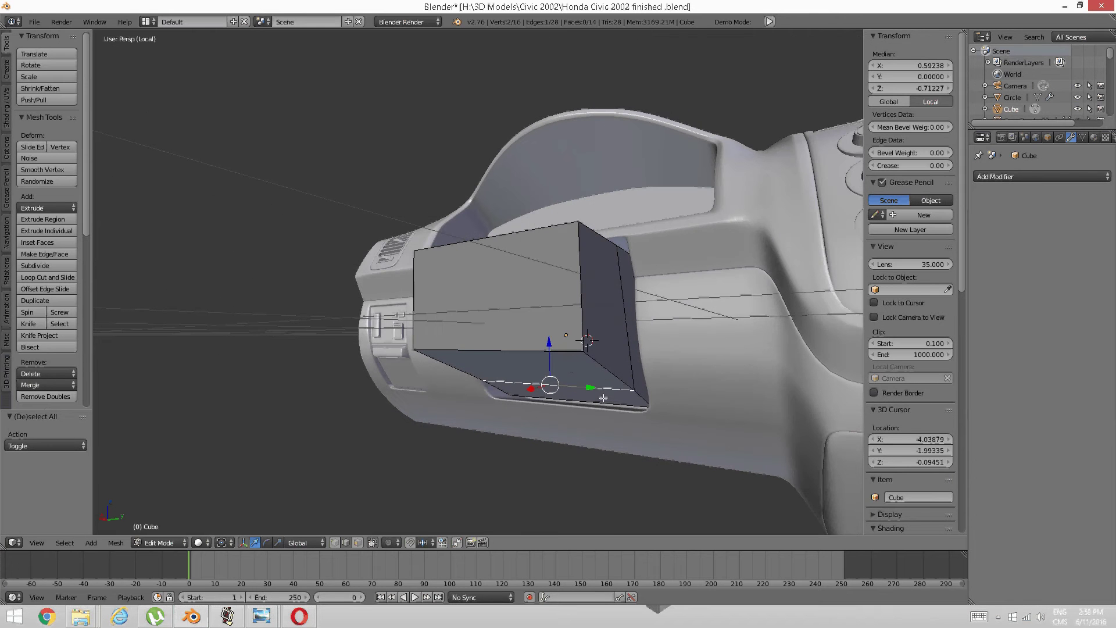
middle_drag(542, 353, 505, 341)
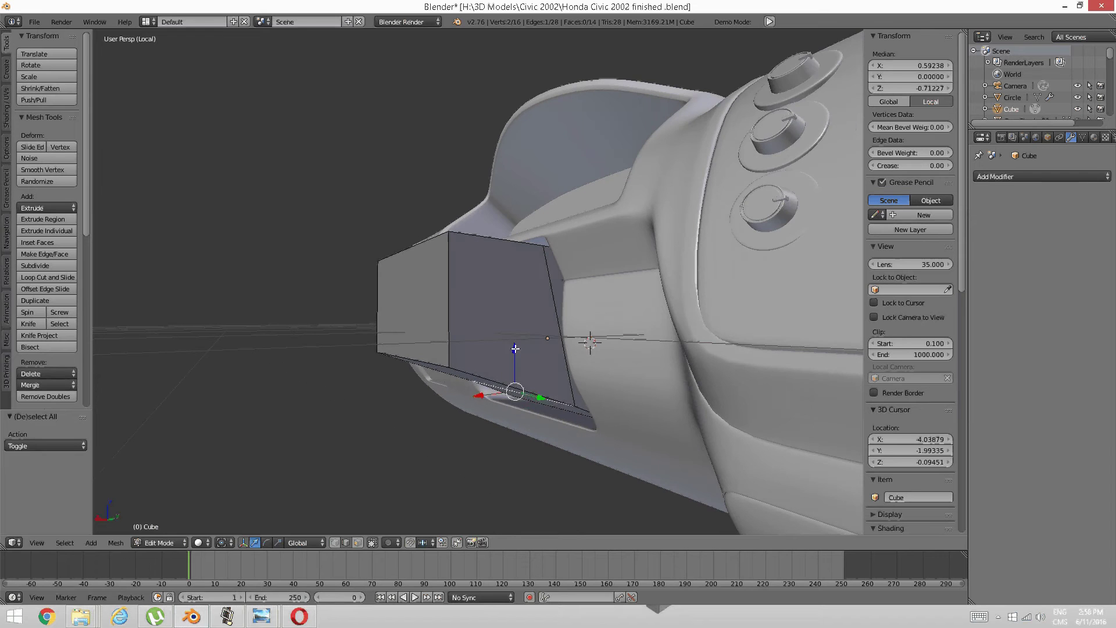
drag(514, 348, 512, 353)
Narrow the front face by scaling its two vertical side edges along Y by about 0.862 and again by 0.962
key(a)
middle_drag(511, 353, 532, 365)
right_click(610, 366)
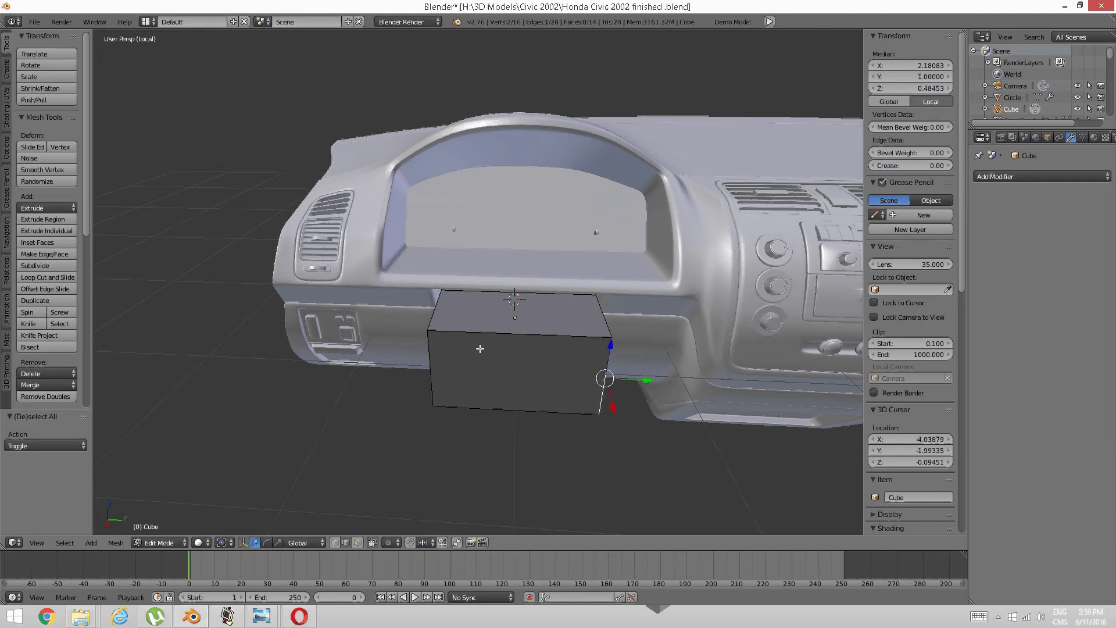
shift+right_click(431, 352)
click(278, 542)
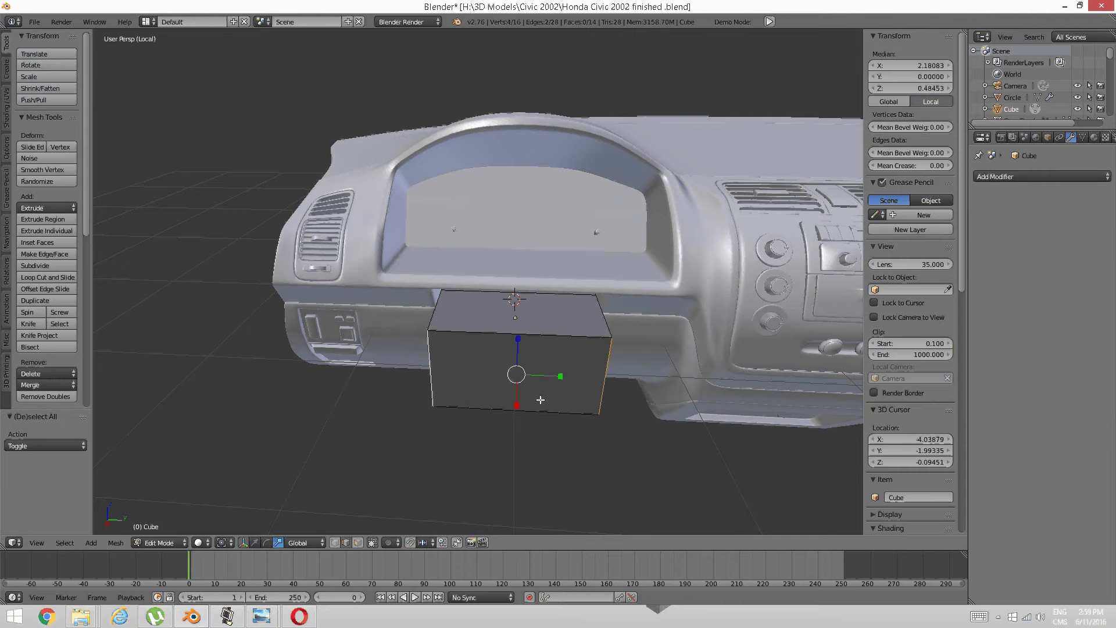
drag(561, 376, 555, 376)
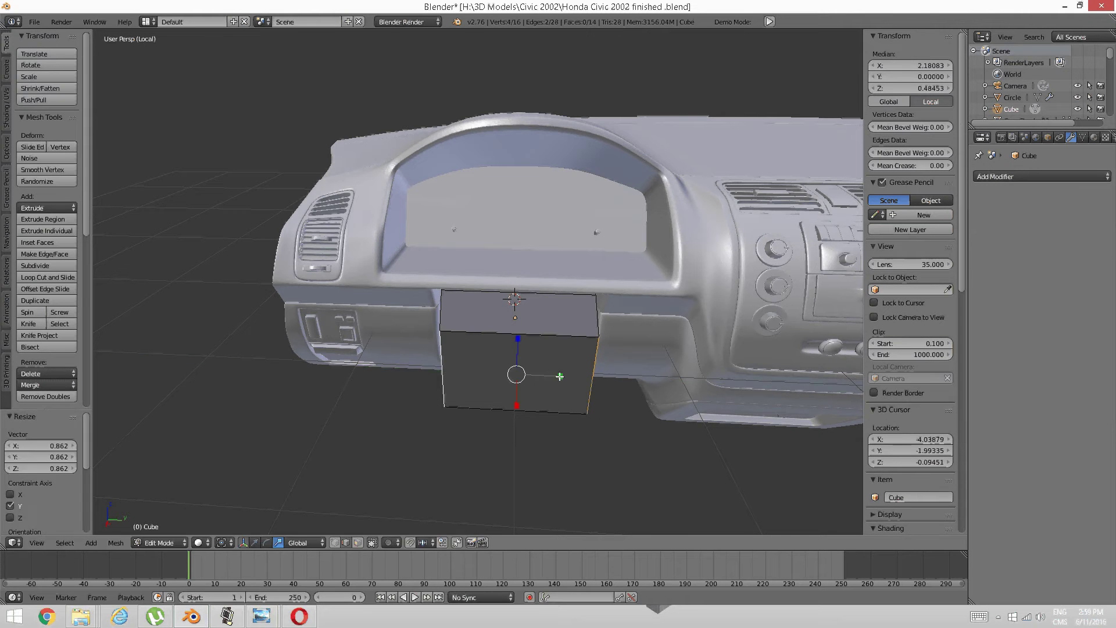
middle_drag(545, 387, 526, 417)
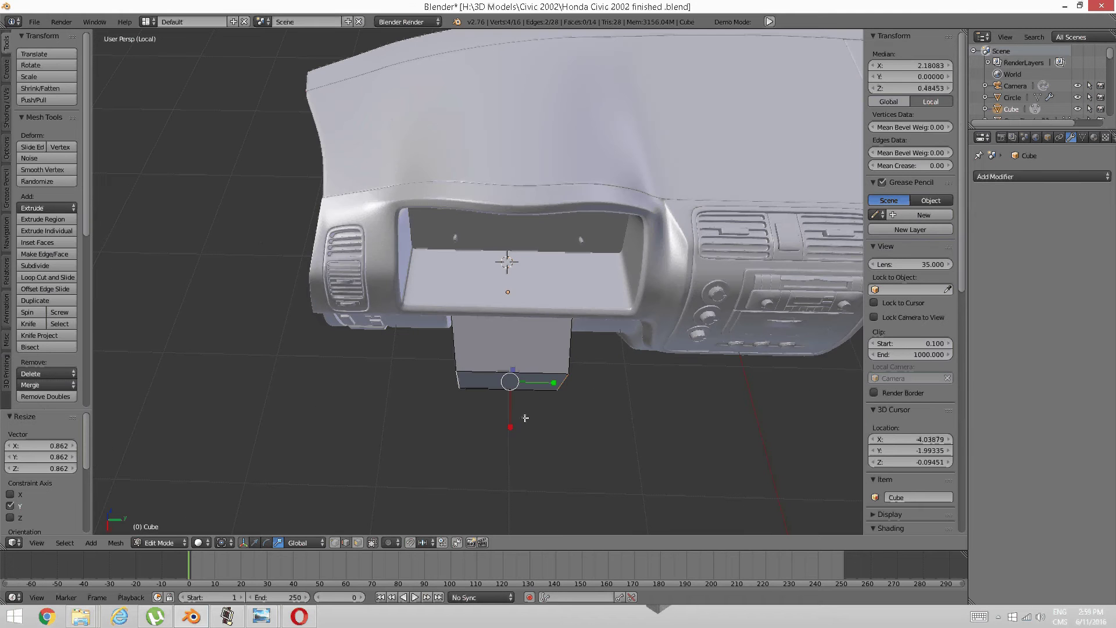
drag(546, 382, 552, 387)
View the instrument cluster reference photo in Windows Photo Viewer and switch to the Google image results in Opera
mouse_move(259, 621)
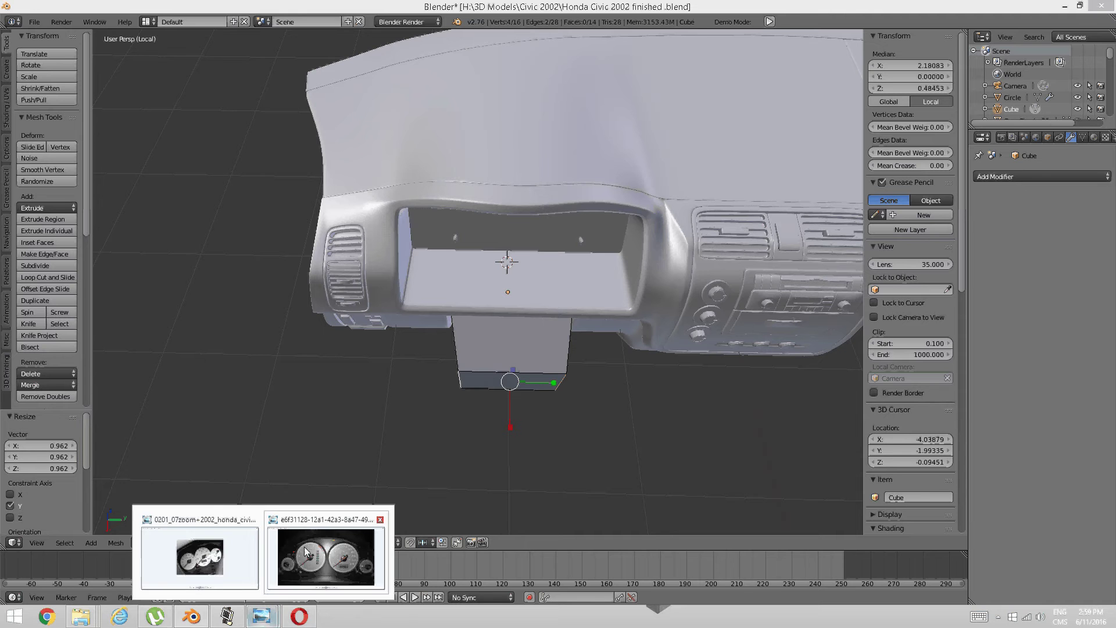
click(356, 519)
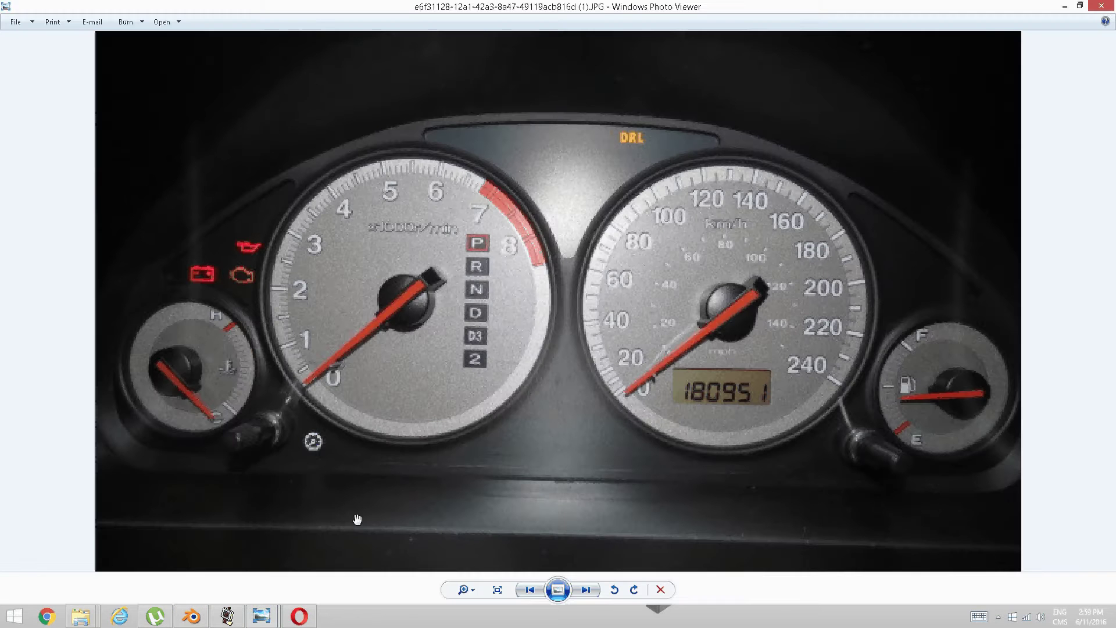
click(298, 614)
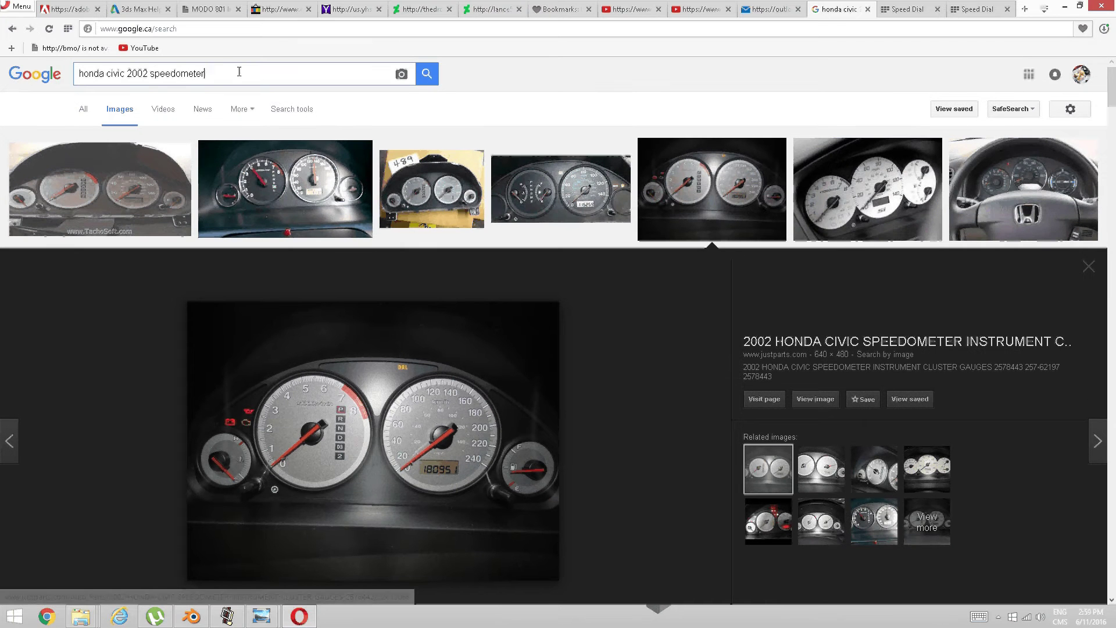
Search Google Images for "honda civic 2002 stering wheel" and accept the corrected spelling "steering"
key(BackSpace)
key(BackSpace)
key(BackSpace)
key(BackSpace)
key(BackSpace)
key(BackSpace)
key(BackSpace)
key(BackSpace)
key(BackSpace)
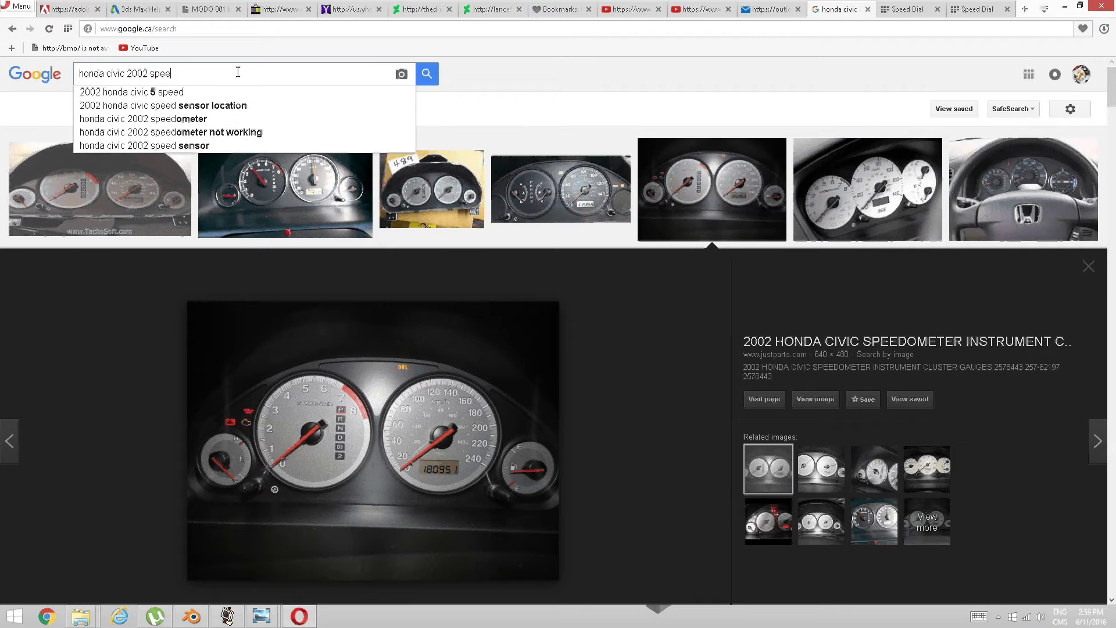
key(BackSpace)
text(st)
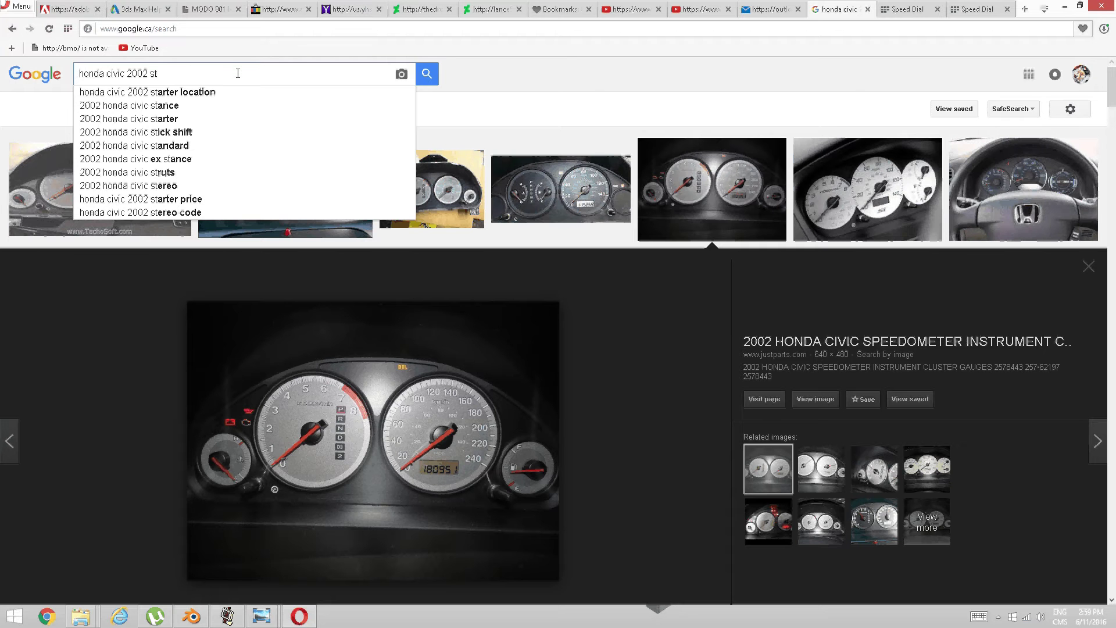
text(e)
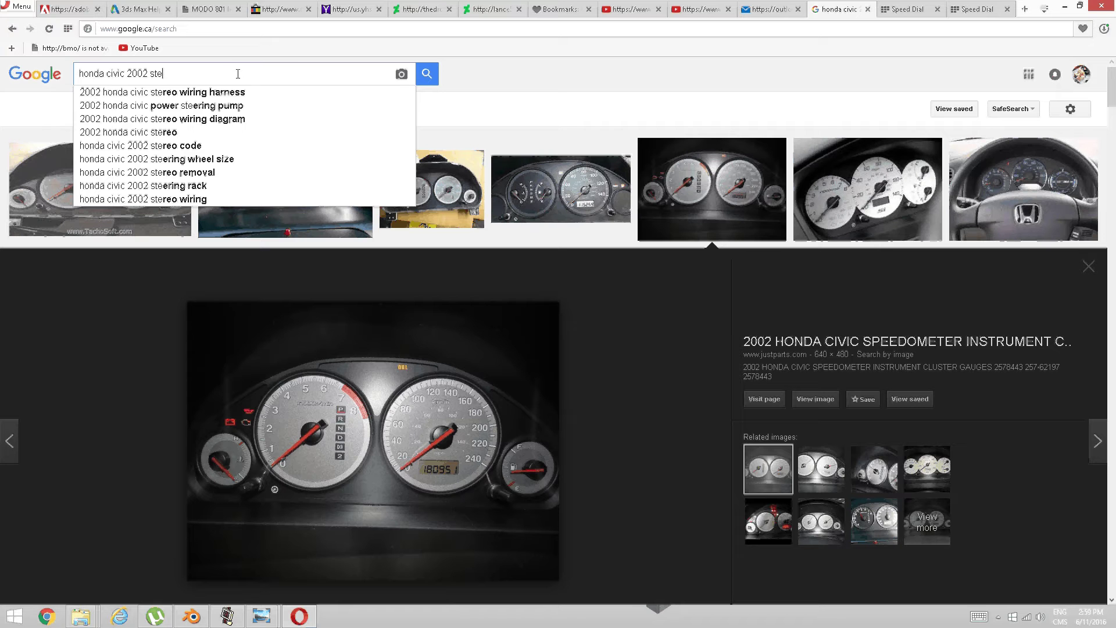
text(rinbg)
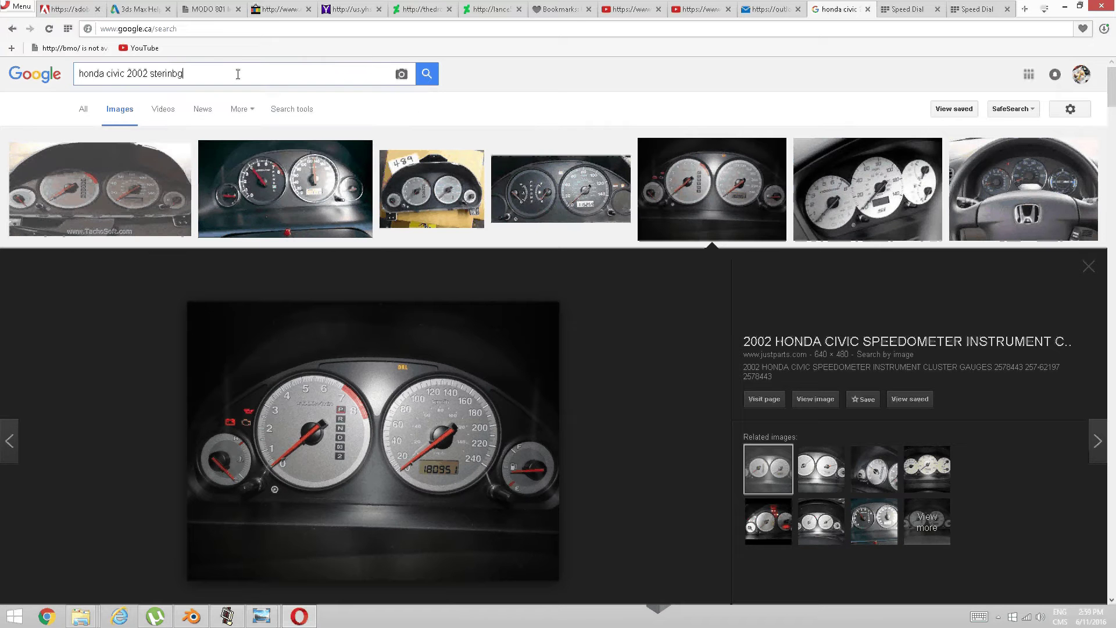
key(BackSpace)
key(BackSpace)
key(BackSpace)
text(g whee)
key(Return)
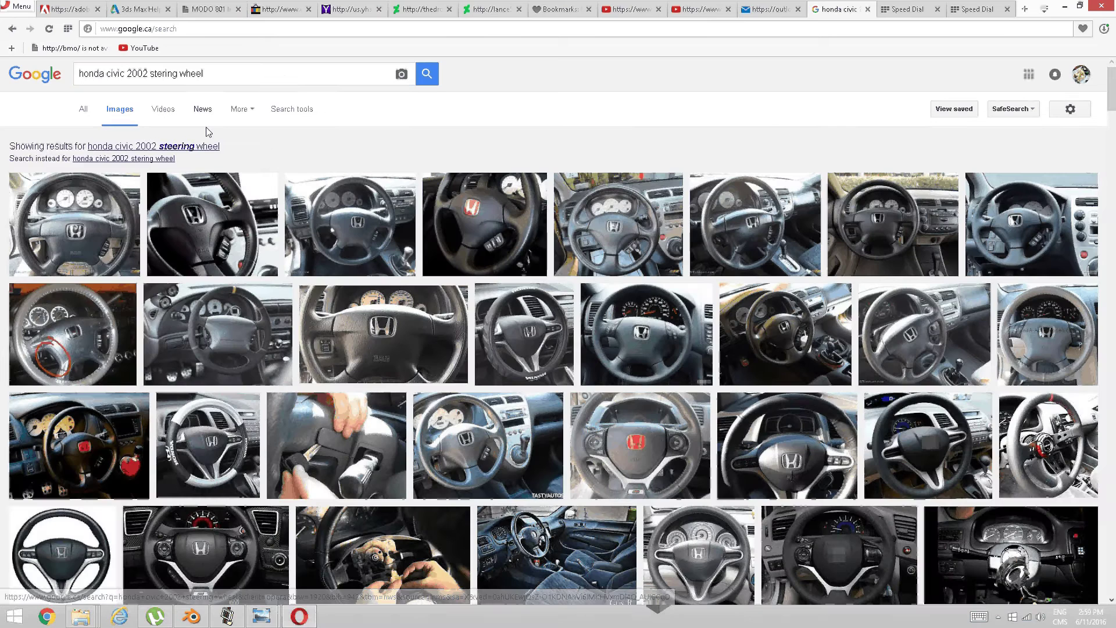
click(211, 146)
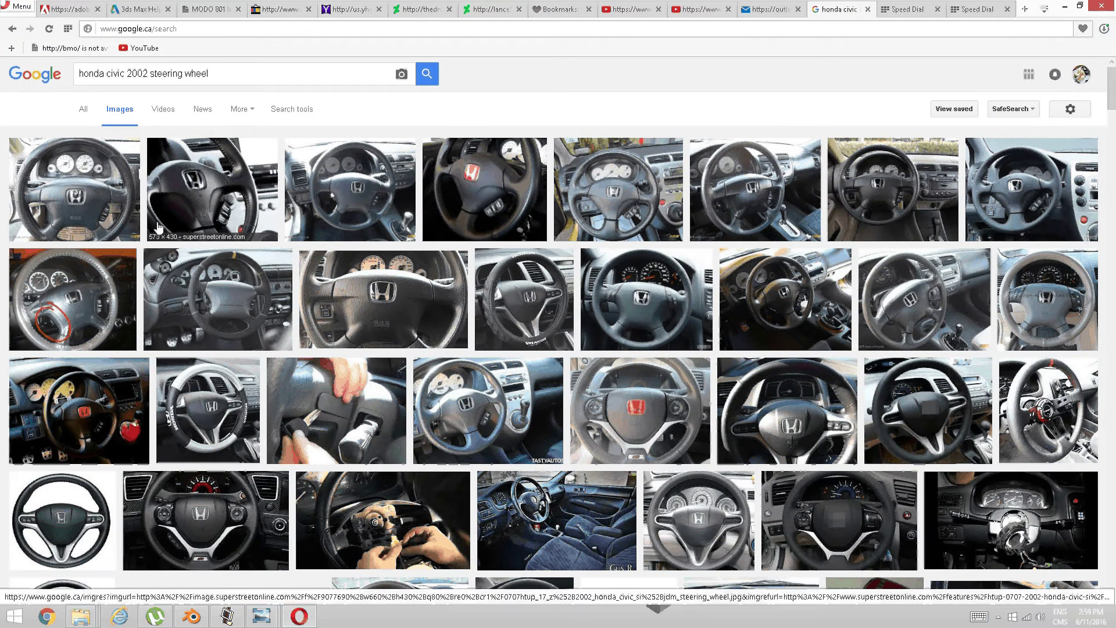
Save the 2002 Honda Civic EX Sedan steering wheel photo from the image results to the Desktop as 63614861.jpg
click(131, 224)
right_click(410, 342)
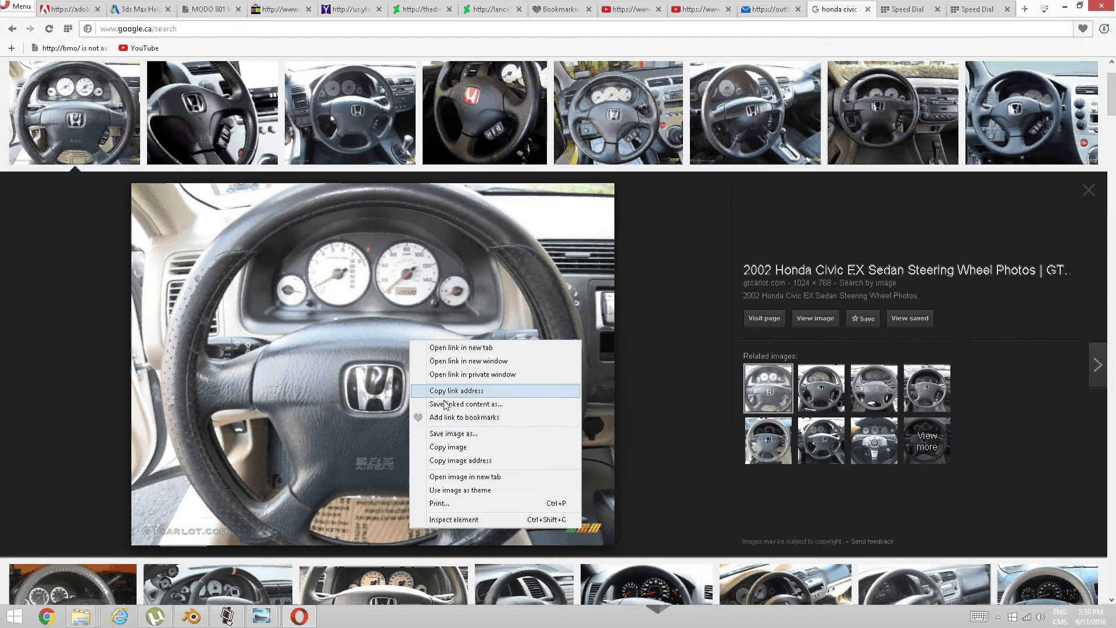
click(452, 433)
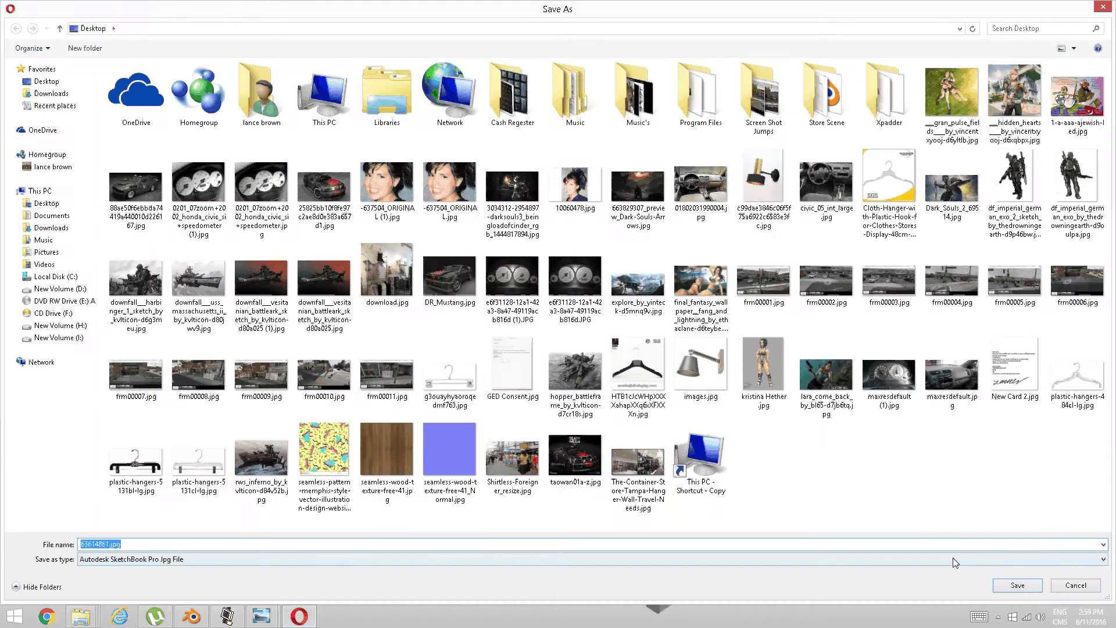
click(1034, 585)
Preview the Si Hatchback photo, then save the LX Coupe black steering wheel photo to the Desktop as 68512572.jpg
click(629, 150)
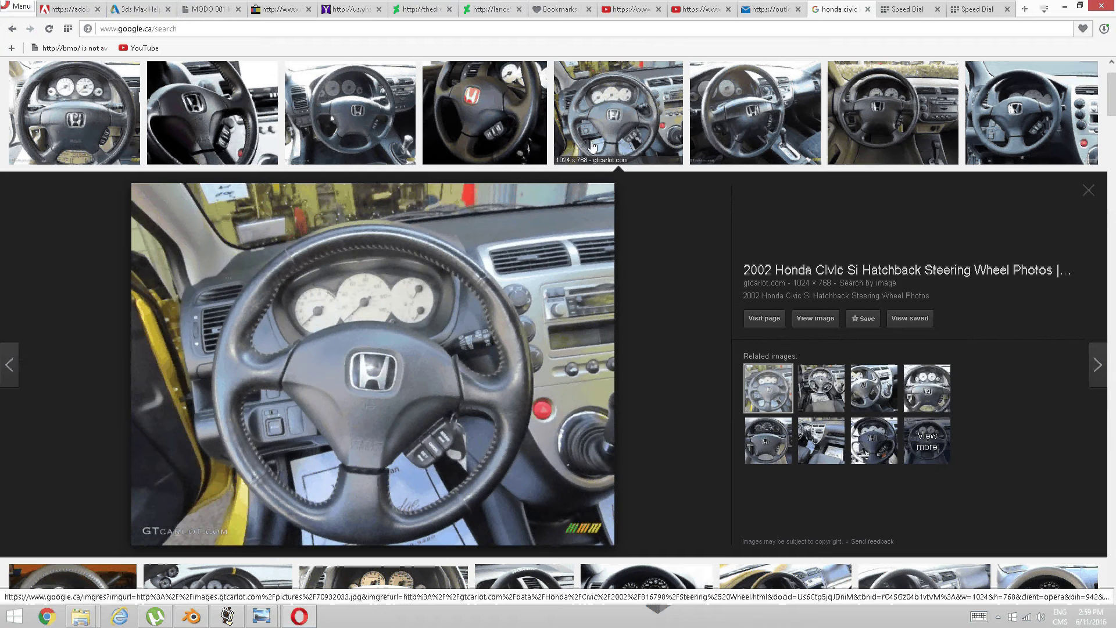
click(351, 116)
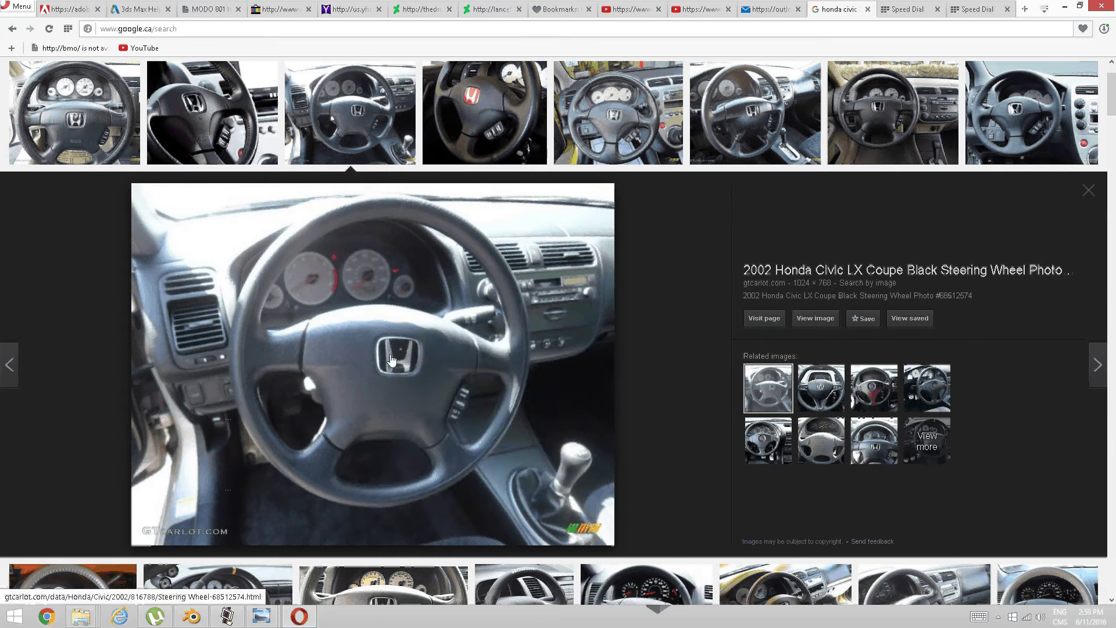
right_click(401, 317)
click(420, 411)
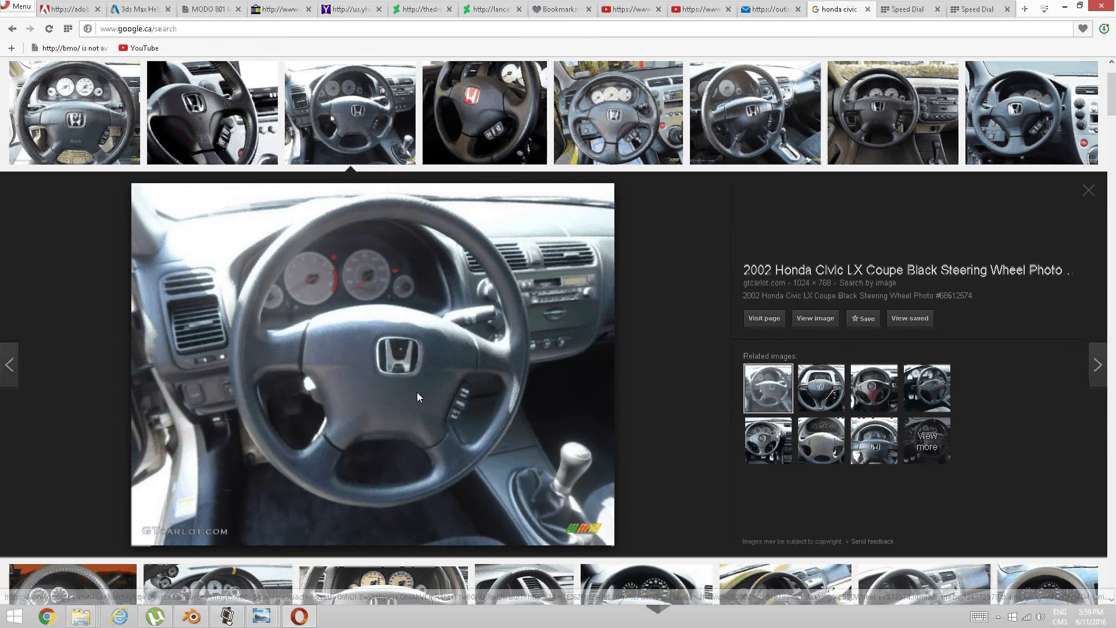
click(1015, 585)
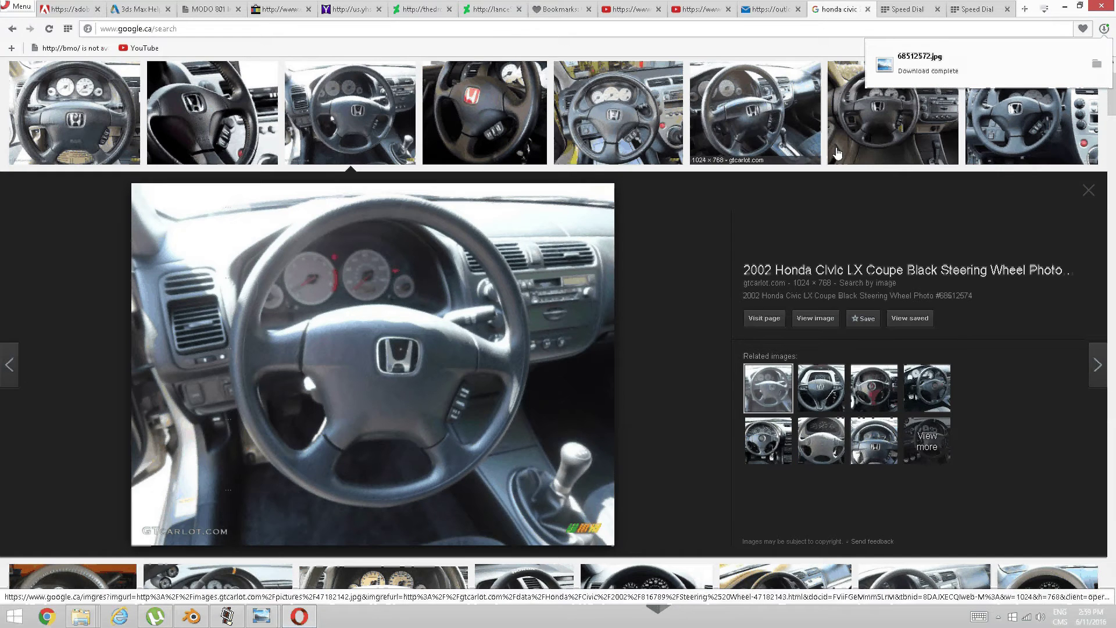
Save the used 2002 Honda Civic LX Fort Myers steering wheel photo to the Desktop as download (1).jpg
click(837, 153)
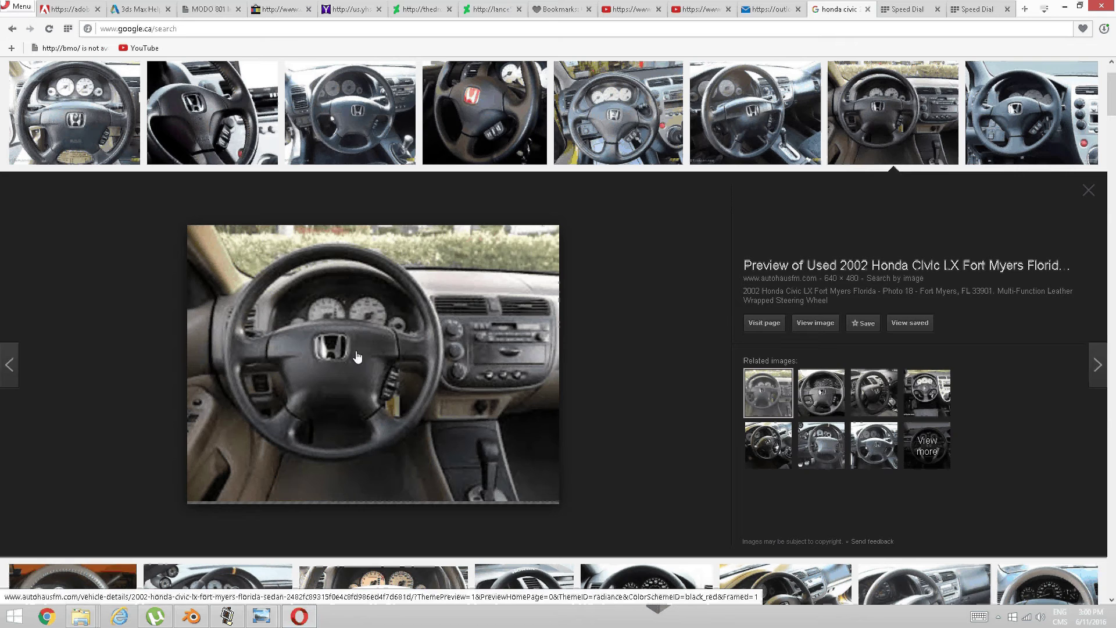
right_click(364, 327)
click(416, 420)
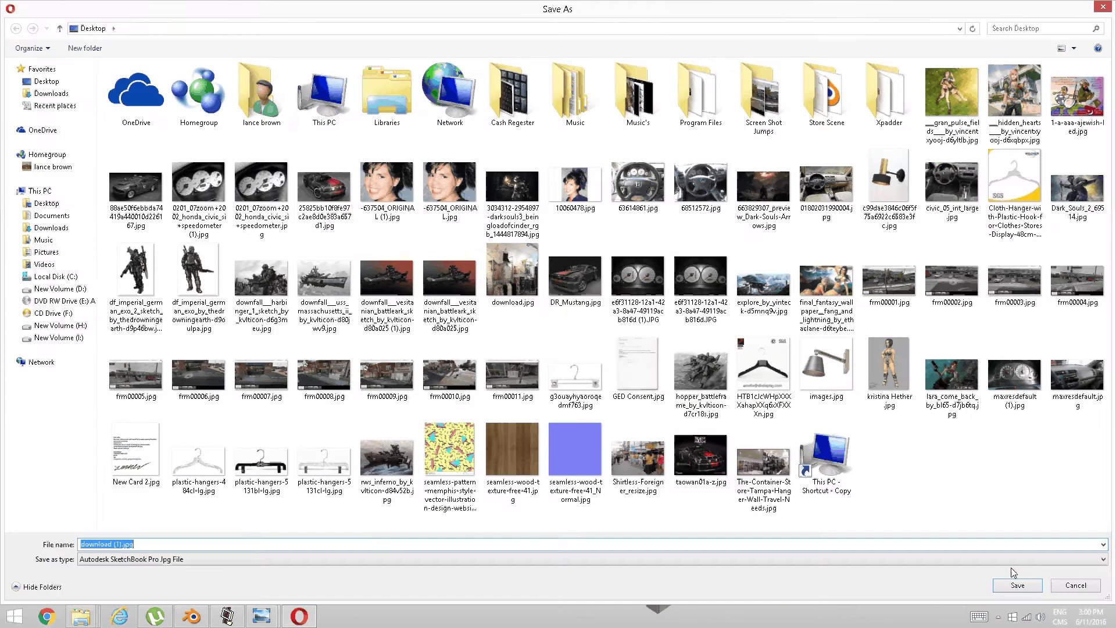
click(1017, 590)
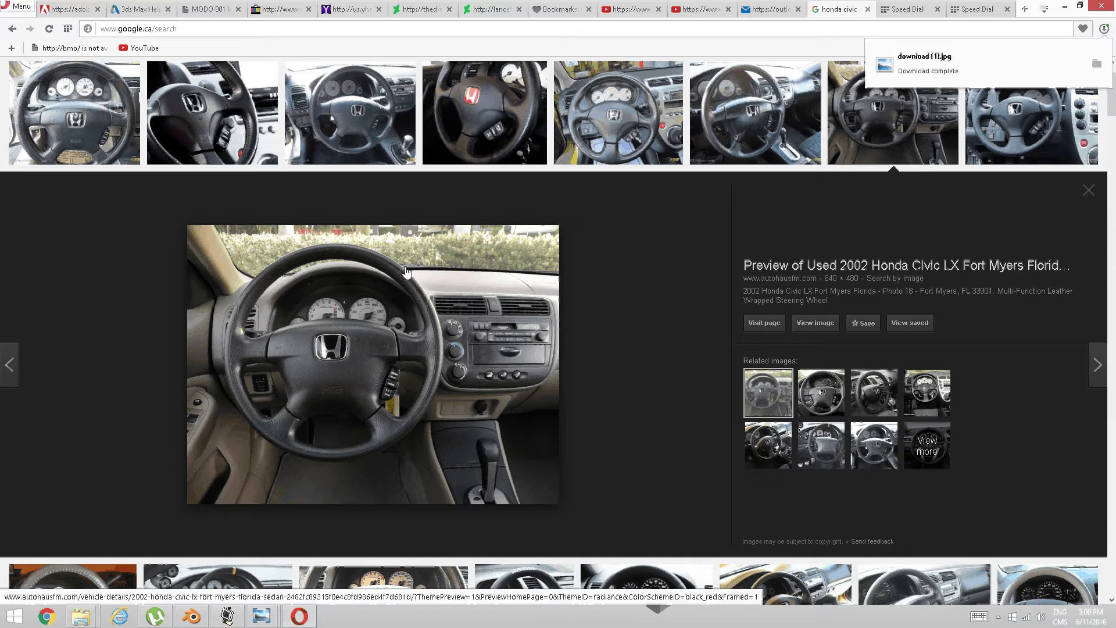
Find the 2003 Honda Civic 2-door Coupe EX steering wheel photo and save it to the Desktop as 2000-honda-civic-2dr-cpe-manual_100151225_m.jpg
scroll(376, 310, down, 3)
scroll(377, 310, down, 3)
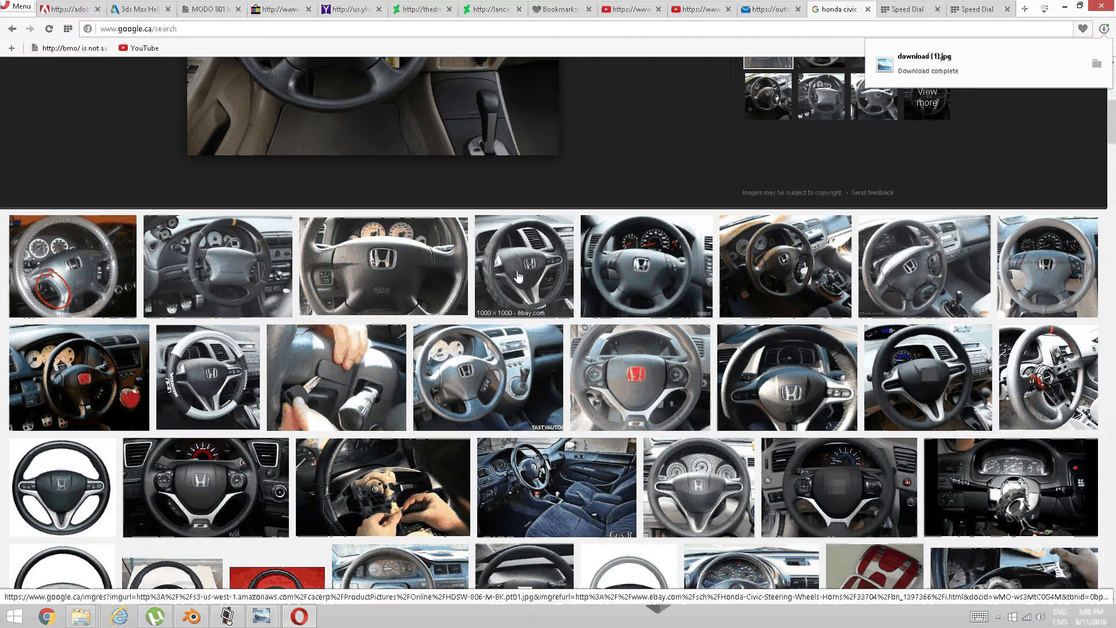
scroll(520, 276, down, 2)
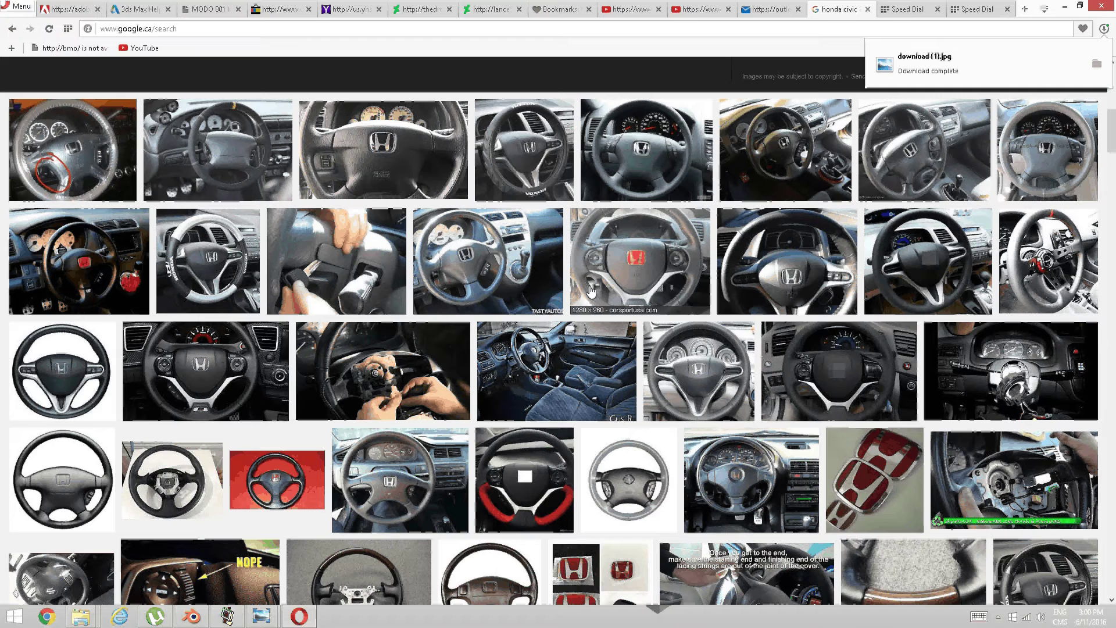
scroll(225, 325, down, 1)
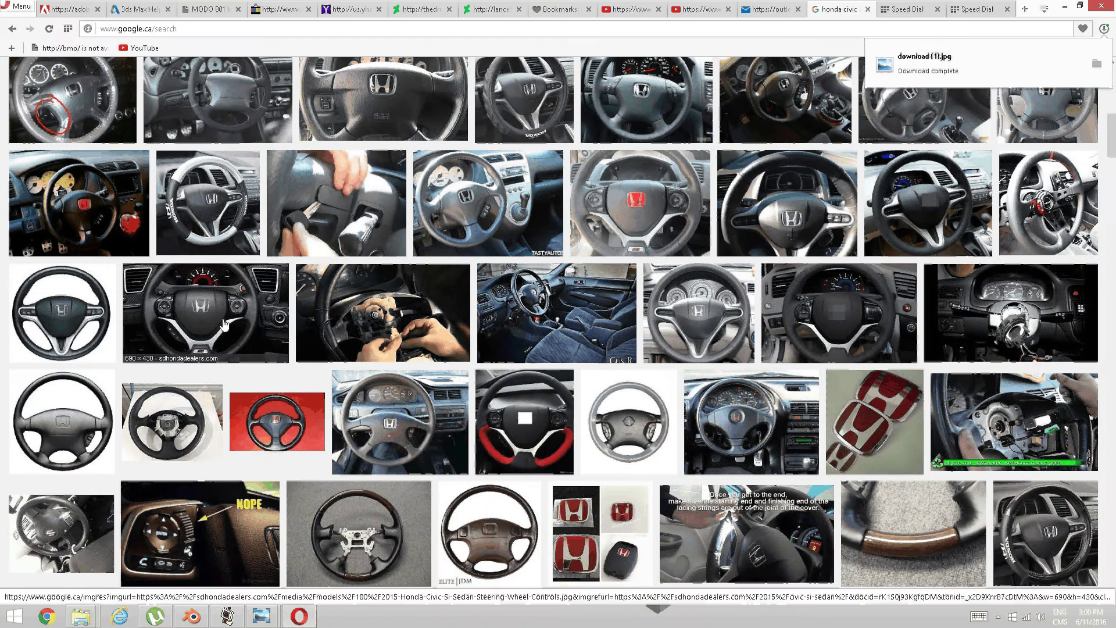
scroll(282, 323, down, 2)
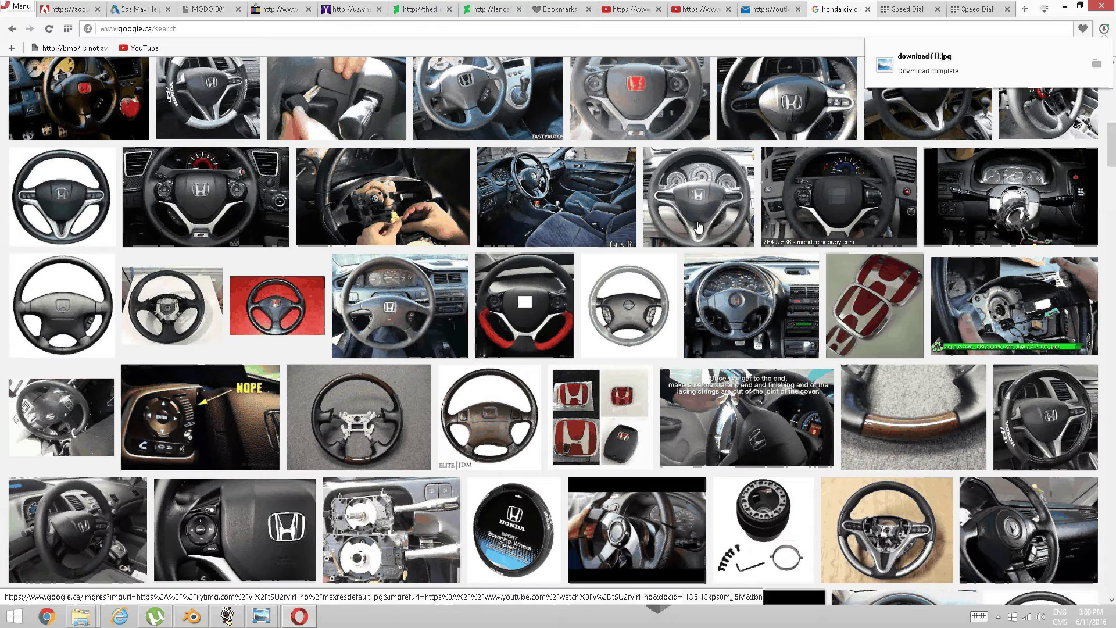
scroll(476, 343, down, 5)
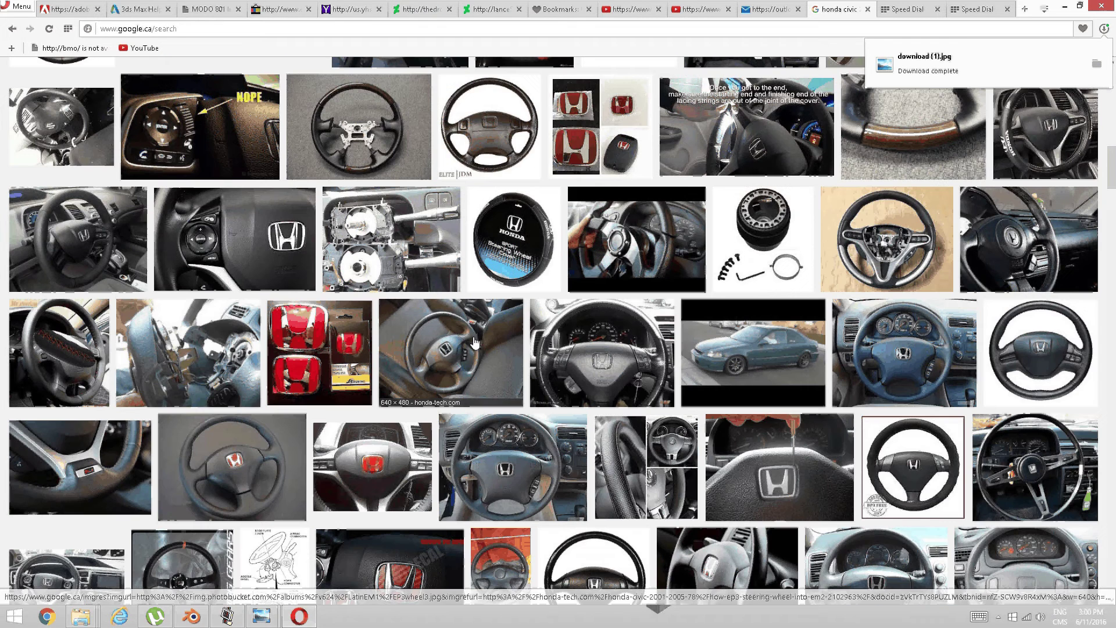
scroll(476, 343, down, 1)
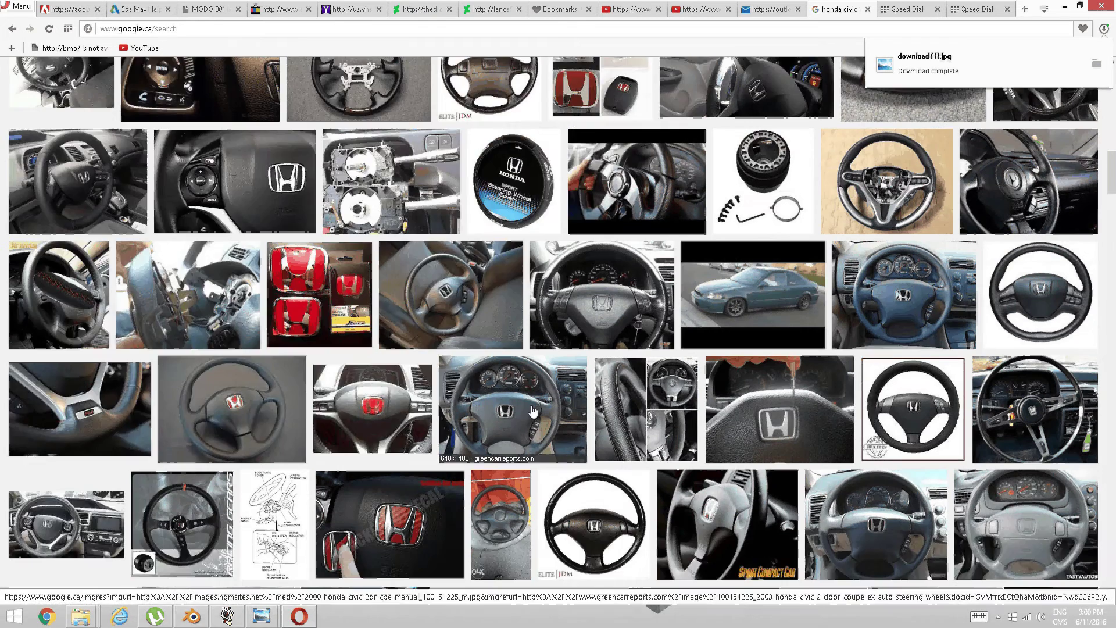
click(533, 412)
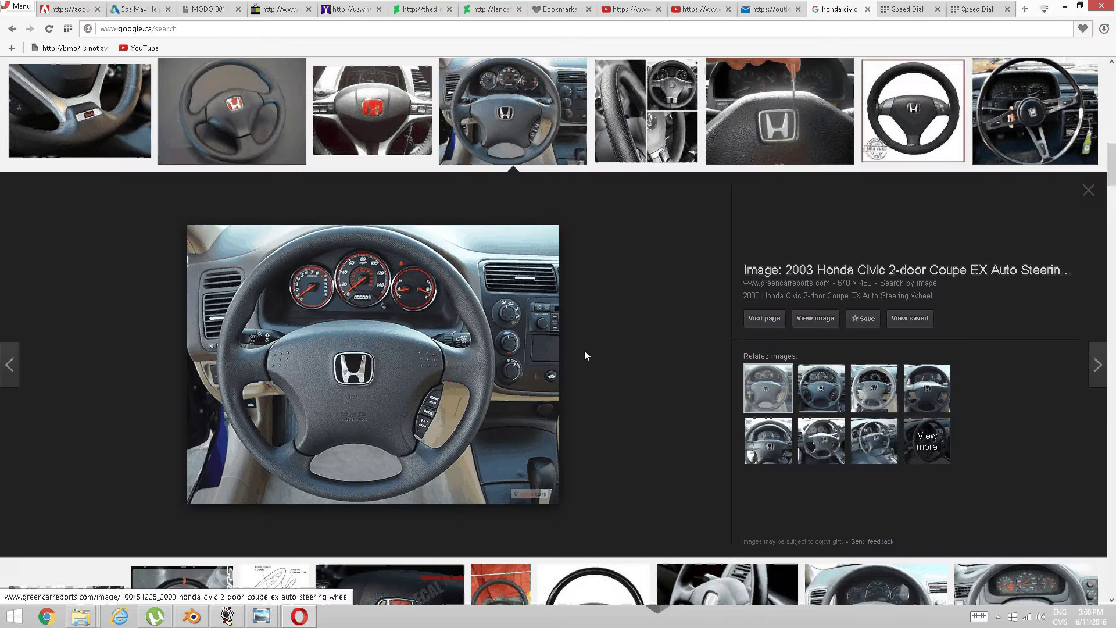
right_click(409, 332)
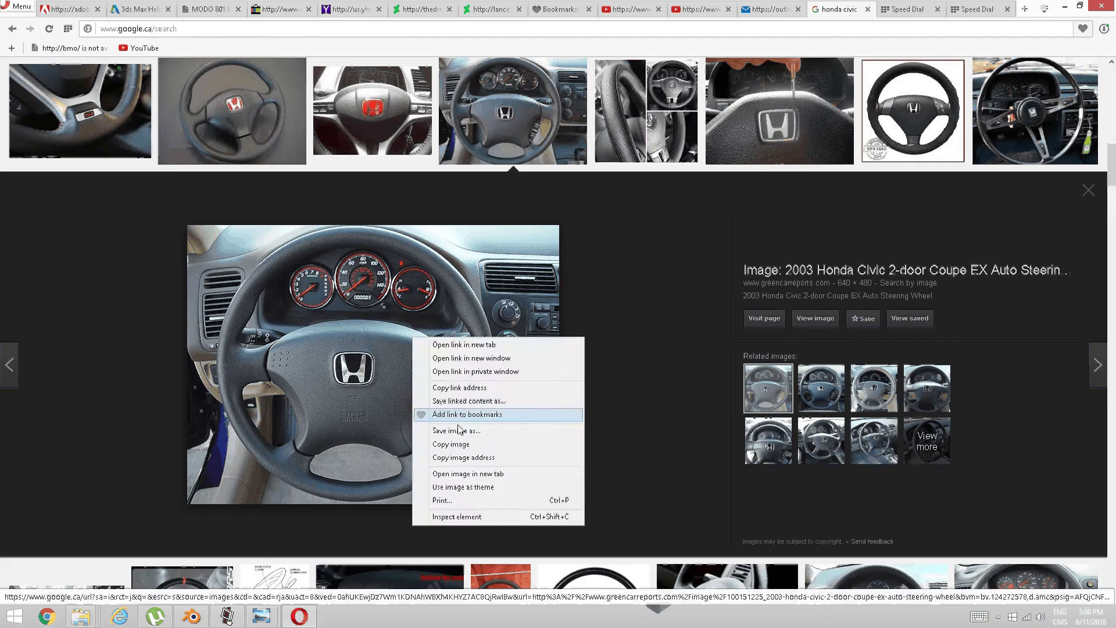
click(463, 435)
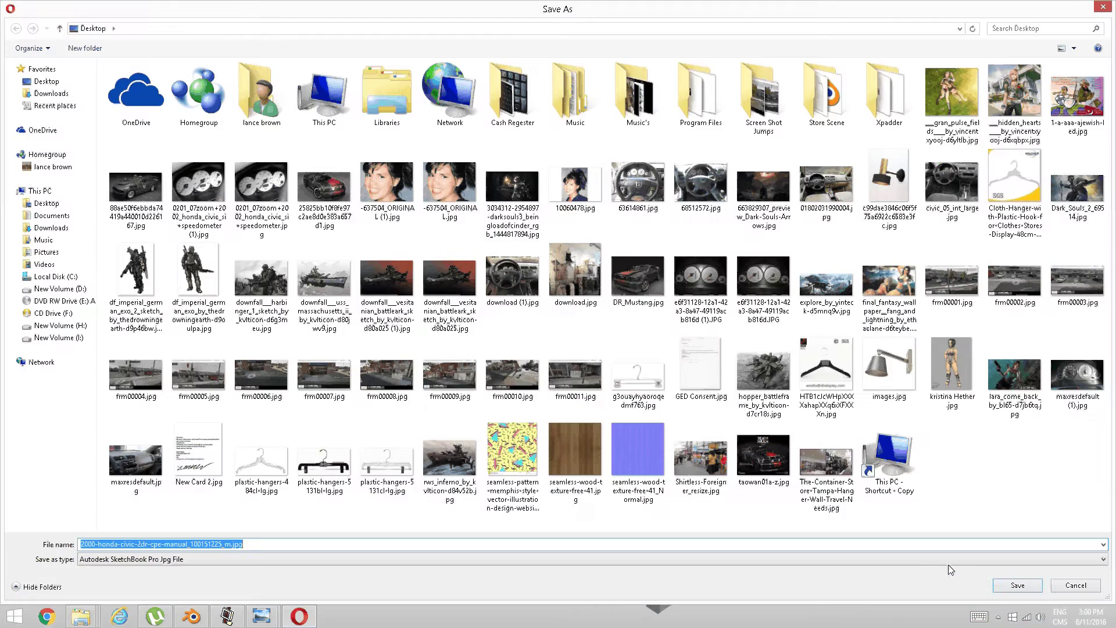
click(1017, 585)
Switch back to Blender, check the cube against the complete dashboard, and isolate the cube again in local view
scroll(438, 322, up, 8)
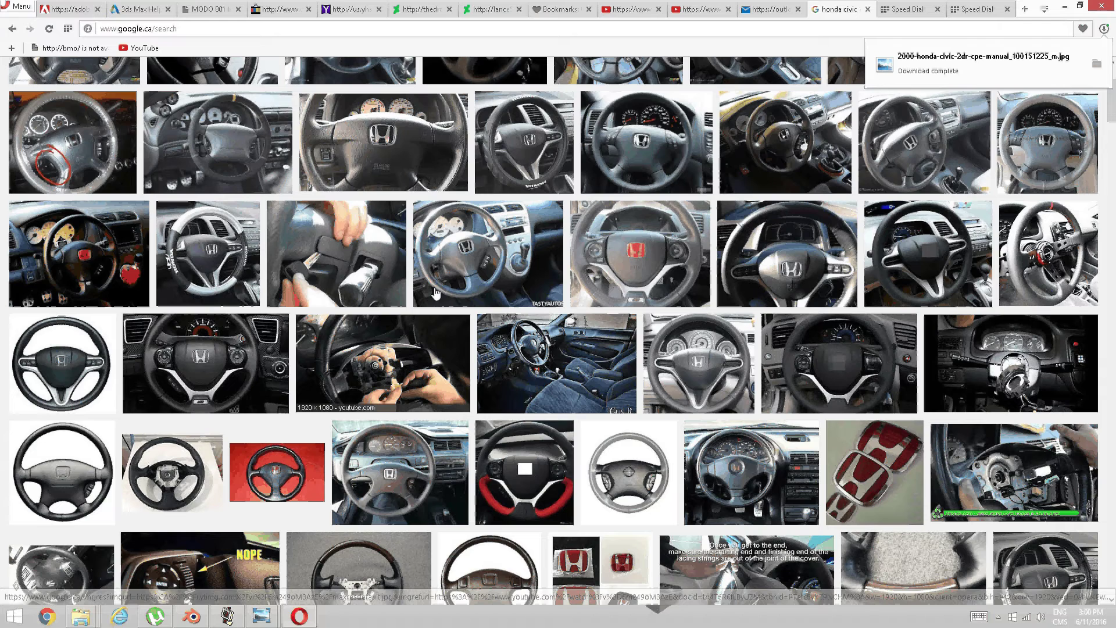
scroll(434, 294, up, 3)
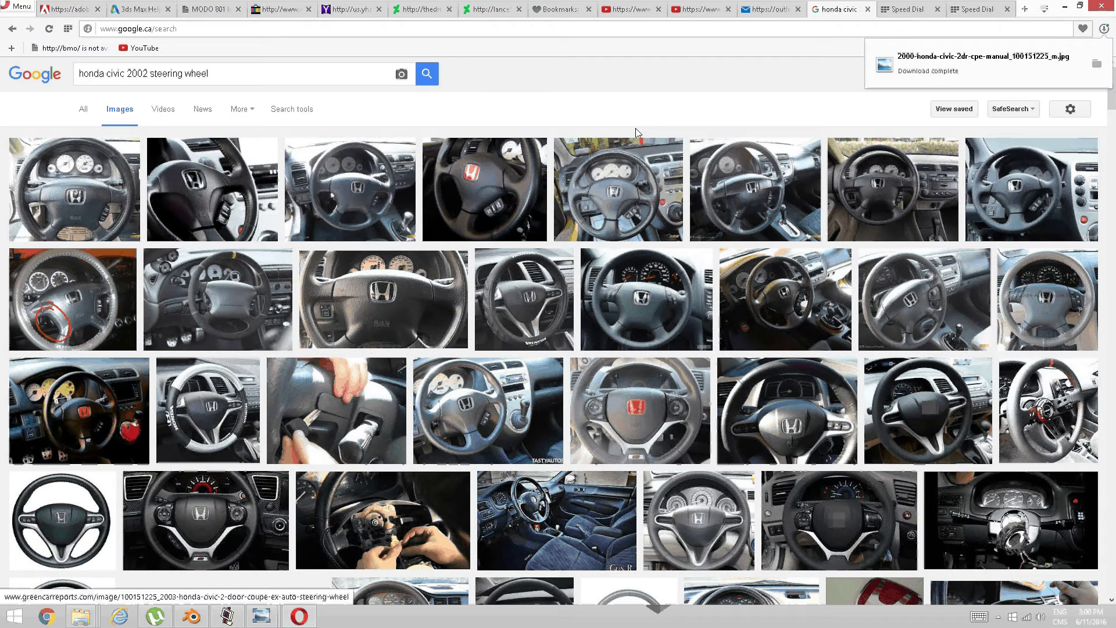
click(1065, 7)
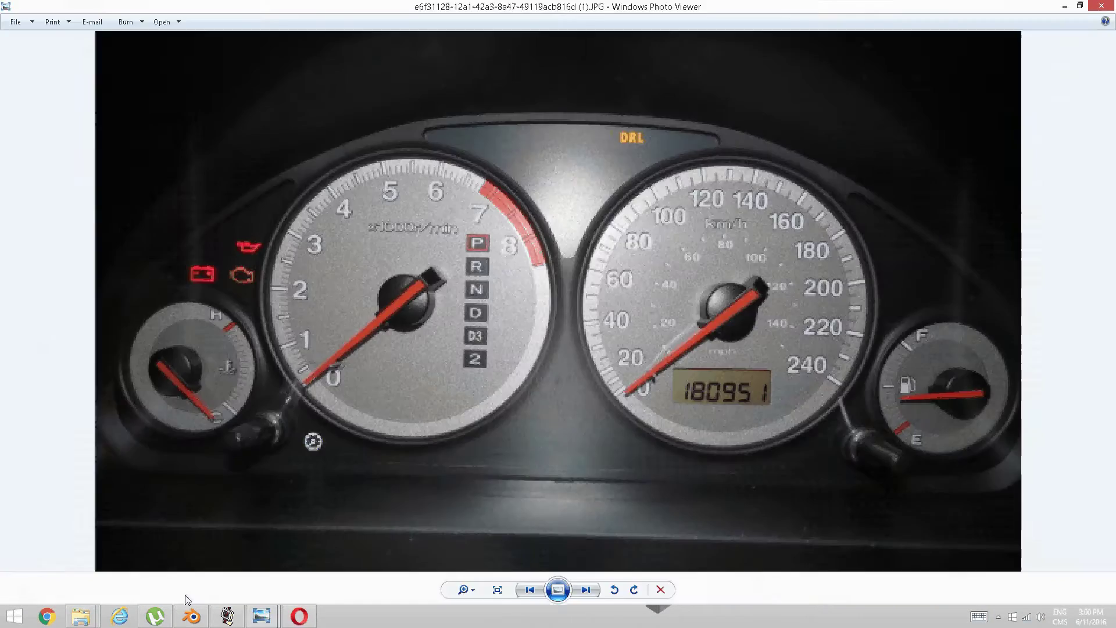
click(191, 617)
click(192, 617)
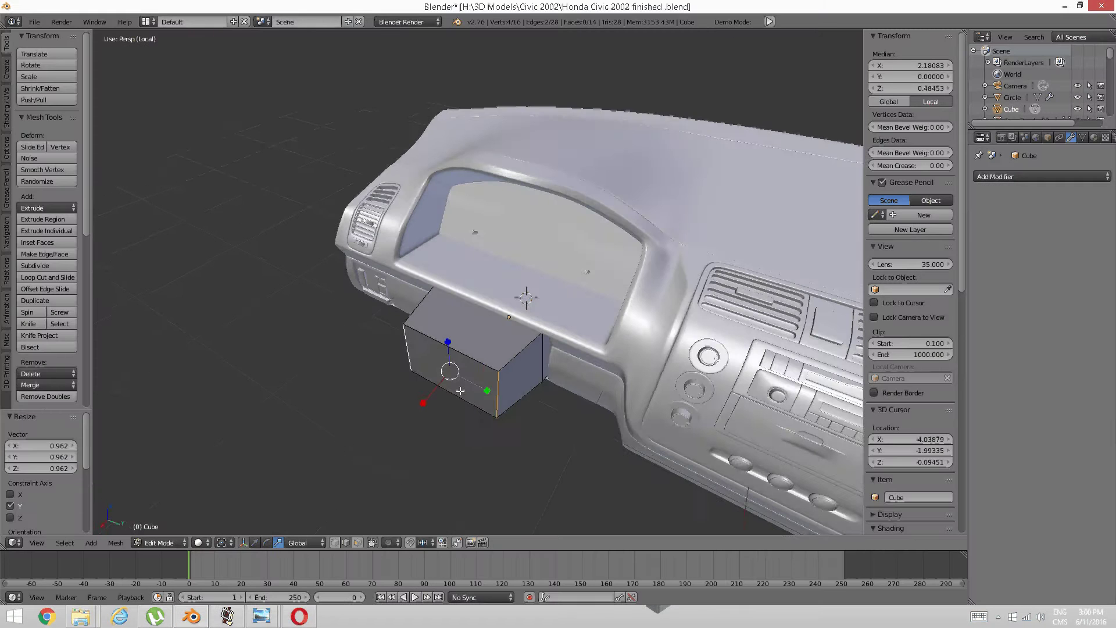
key(KP_Divide)
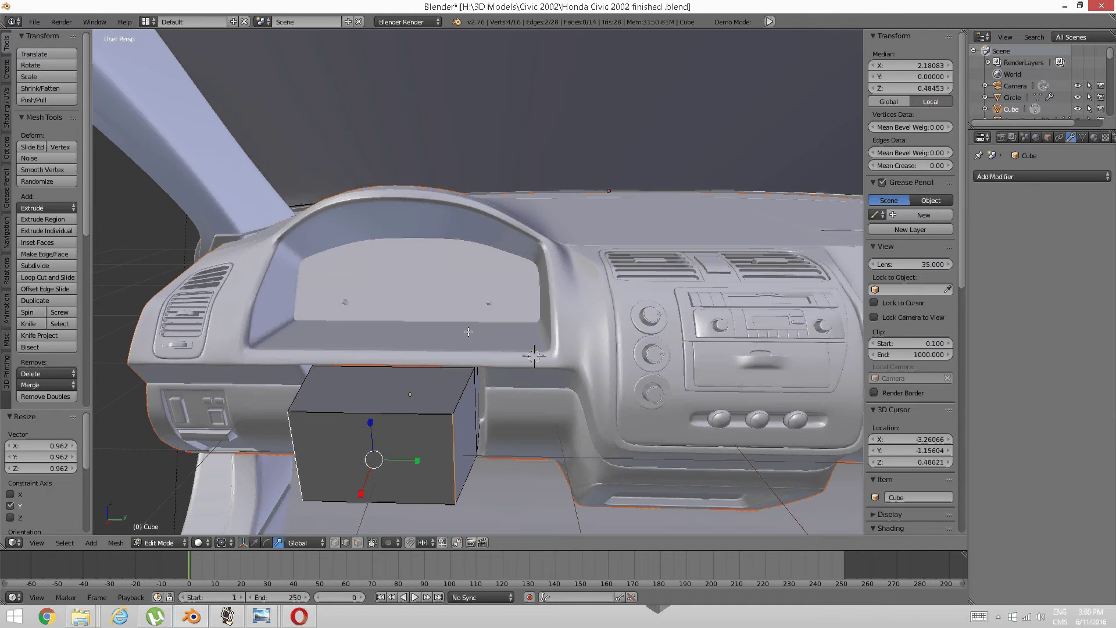
key(KP_Divide)
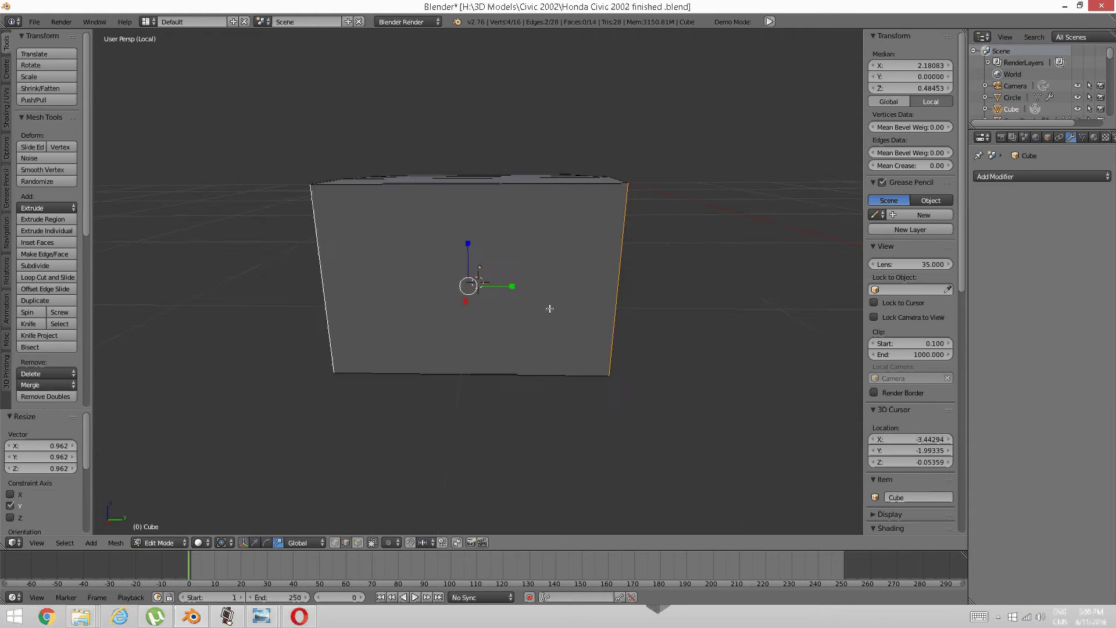
Deselect everything and add four evenly spaced loop cuts running lengthwise across the block's width
scroll(601, 238, down, 3)
middle_drag(601, 237, 473, 229)
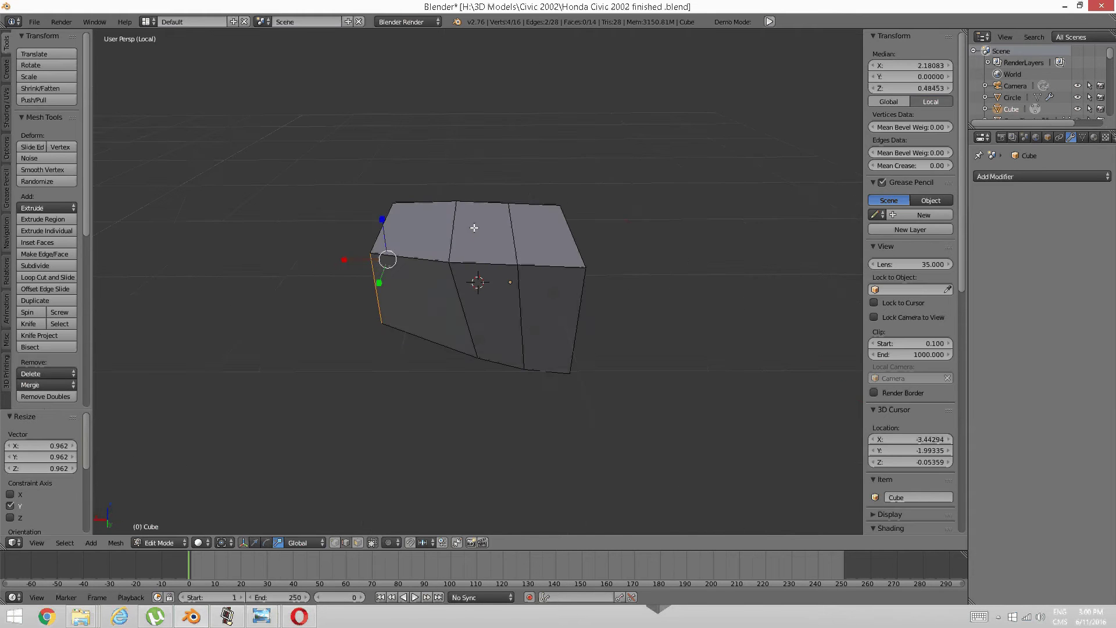
key(a)
middle_drag(454, 266, 568, 287)
key(ctrl+r)
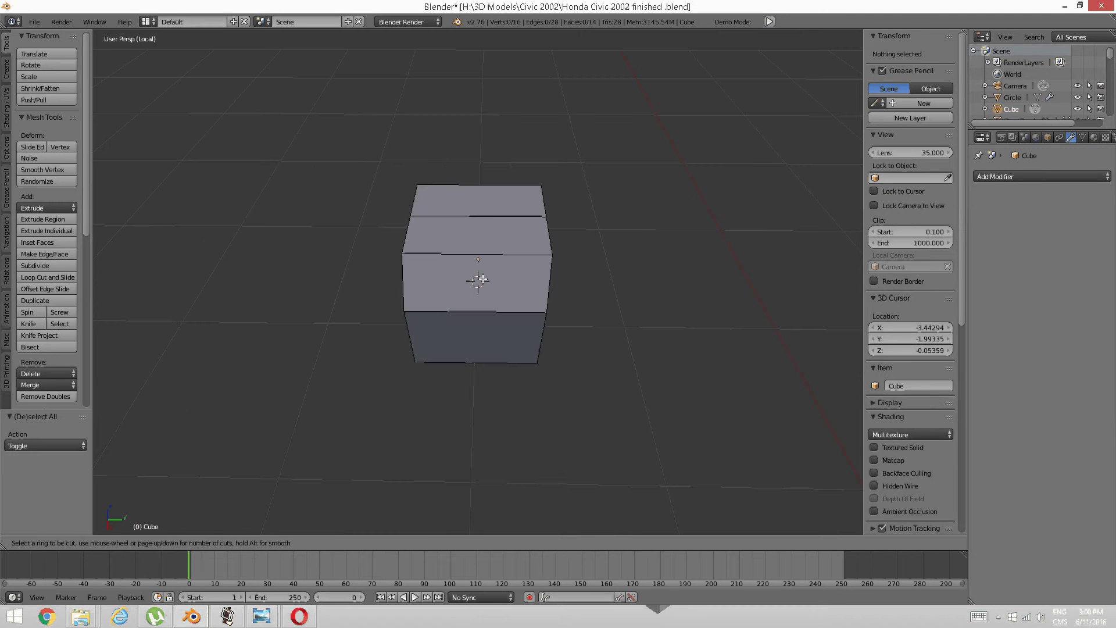
scroll(475, 295, up, 1)
scroll(474, 302, up, 2)
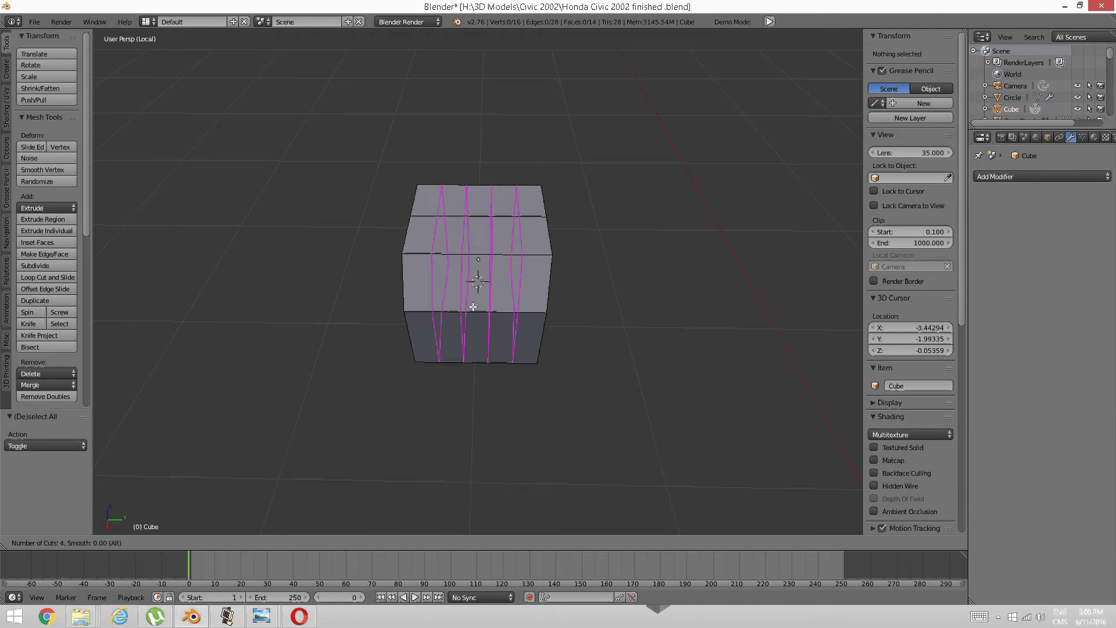
click(473, 307)
right_click(473, 306)
middle_drag(473, 307, 409, 288)
key(ctrl+r)
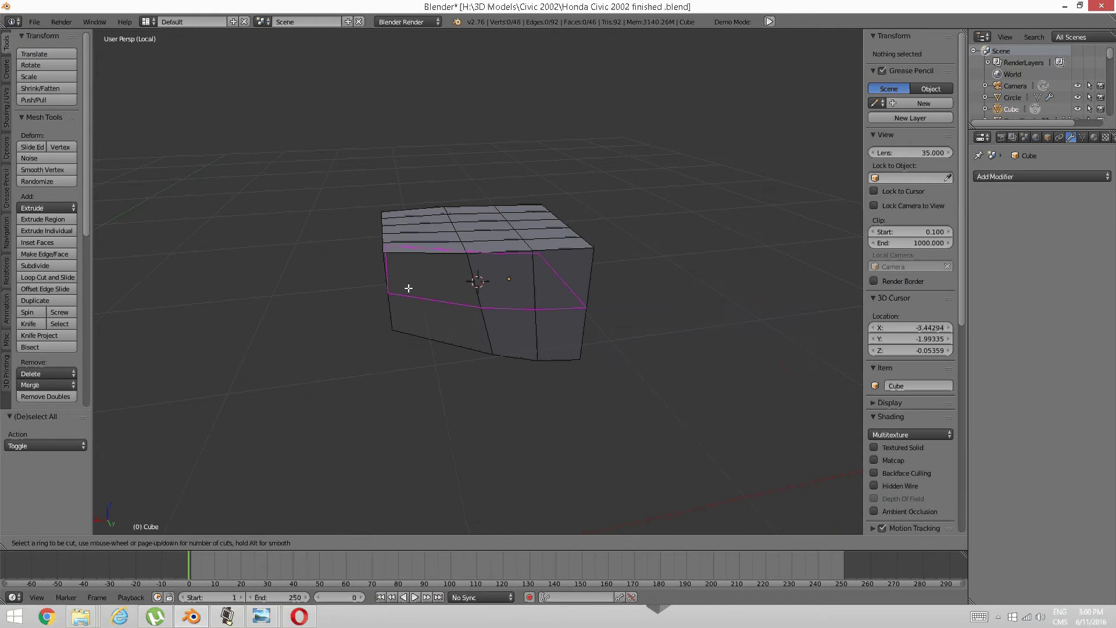
scroll(408, 288, up, 2)
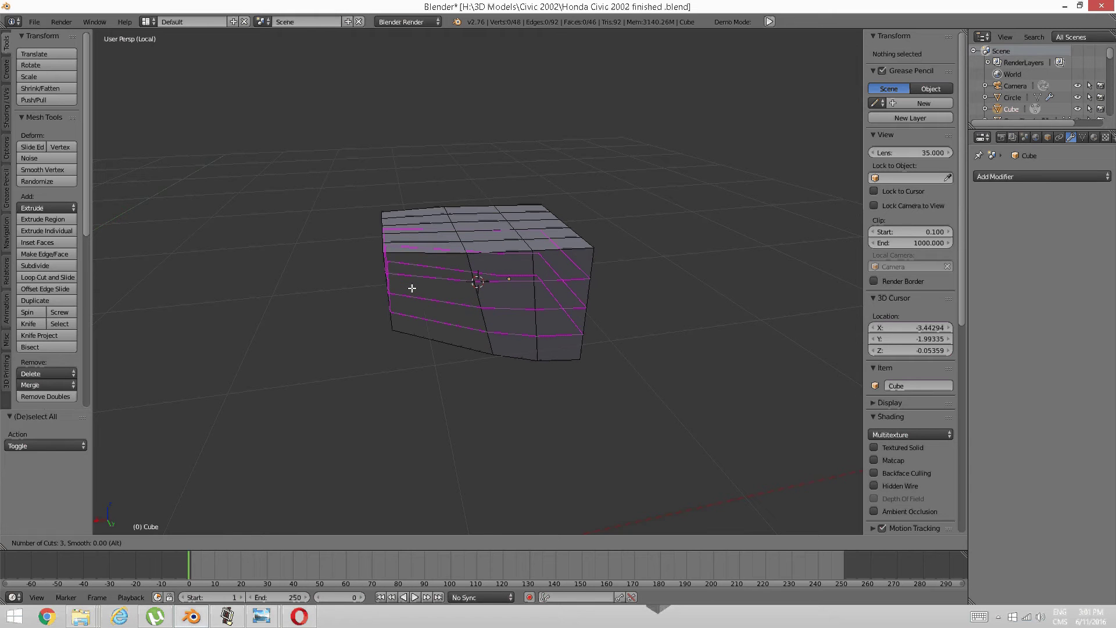
right_click(414, 289)
Add three evenly spaced horizontal loop cuts around the block, dividing its height into four rows
middle_drag(417, 291, 456, 294)
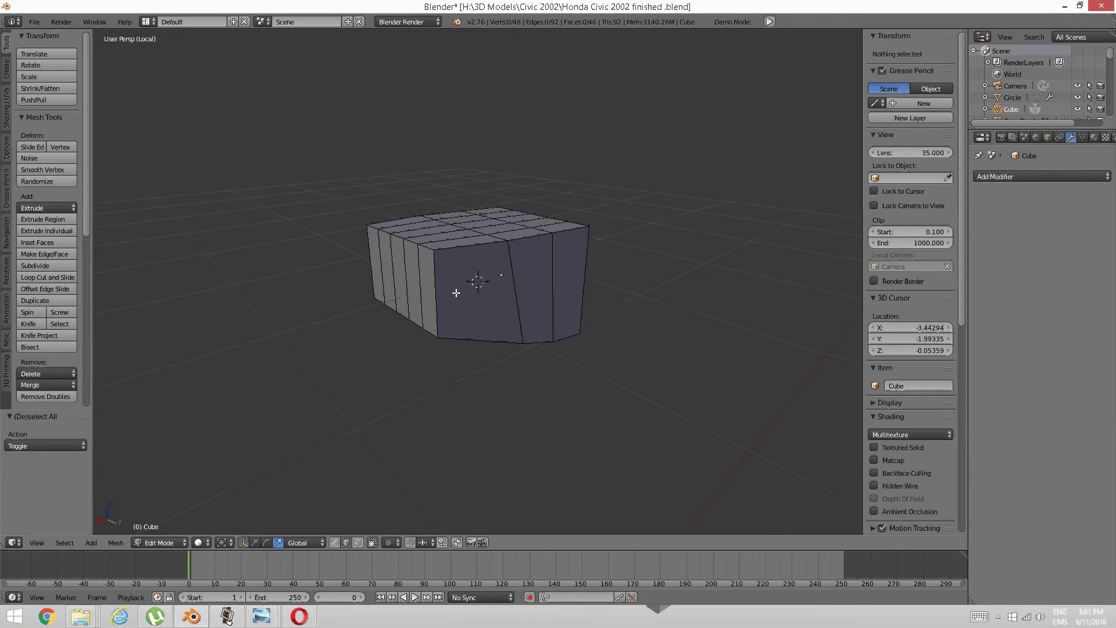
key(ctrl+r)
scroll(456, 293, up, 1)
scroll(456, 293, up, 2)
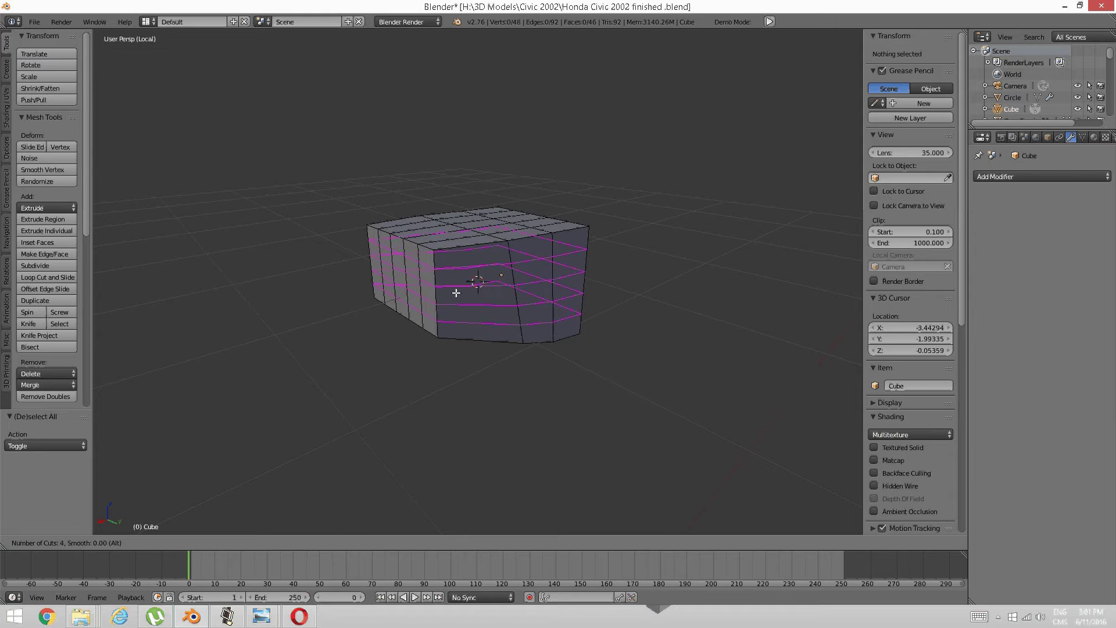
click(457, 293)
right_click(455, 292)
mouse_move(430, 304)
middle_down()
mouse_move(536, 275)
mouse_move(500, 302)
mouse_move(496, 331)
mouse_move(443, 366)
mouse_move(444, 351)
mouse_move(419, 344)
mouse_move(418, 312)
mouse_move(452, 292)
mouse_move(427, 298)
middle_up()
key(ctrl+r)
right_click(420, 288)
Switch to face selection and select all four faces of the outermost negative-Y column on the block's rear end
key(ctrl+Tab)
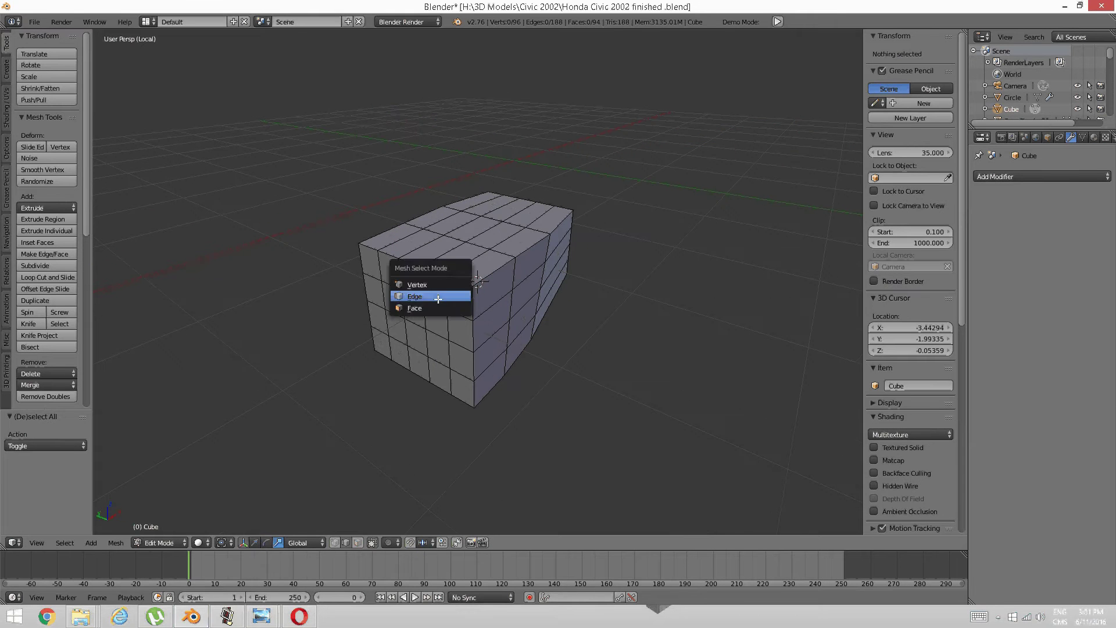
click(432, 305)
right_click(454, 300)
shift+right_click(457, 331)
shift+right_click(459, 358)
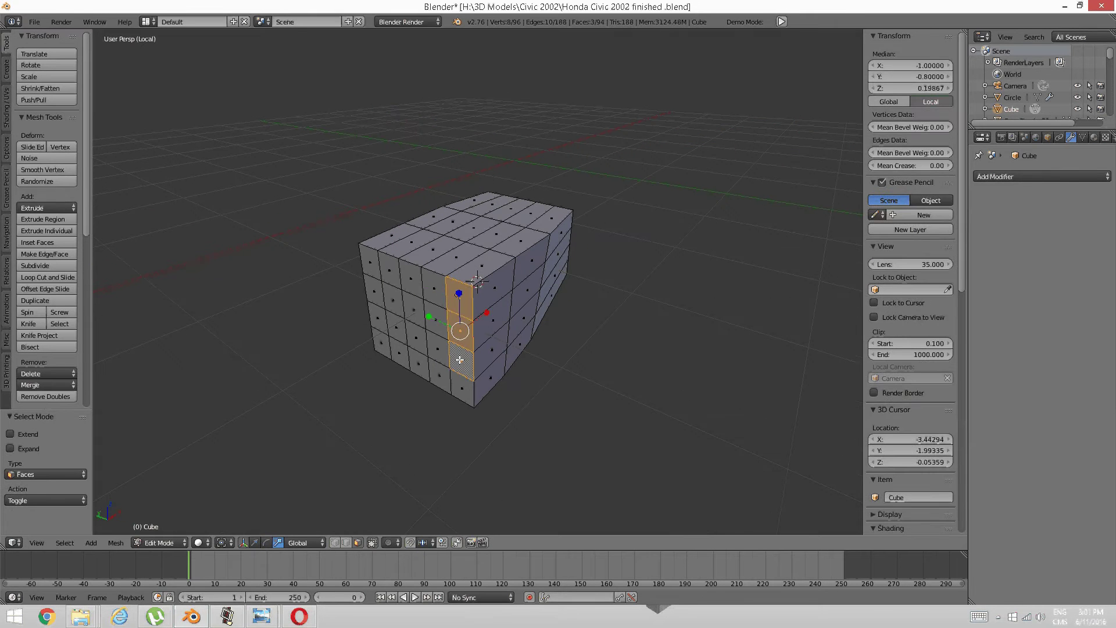
shift+right_click(458, 372)
shift+right_click(458, 372)
shift+right_click(461, 391)
shift+right_click(438, 374)
shift+right_click(418, 364)
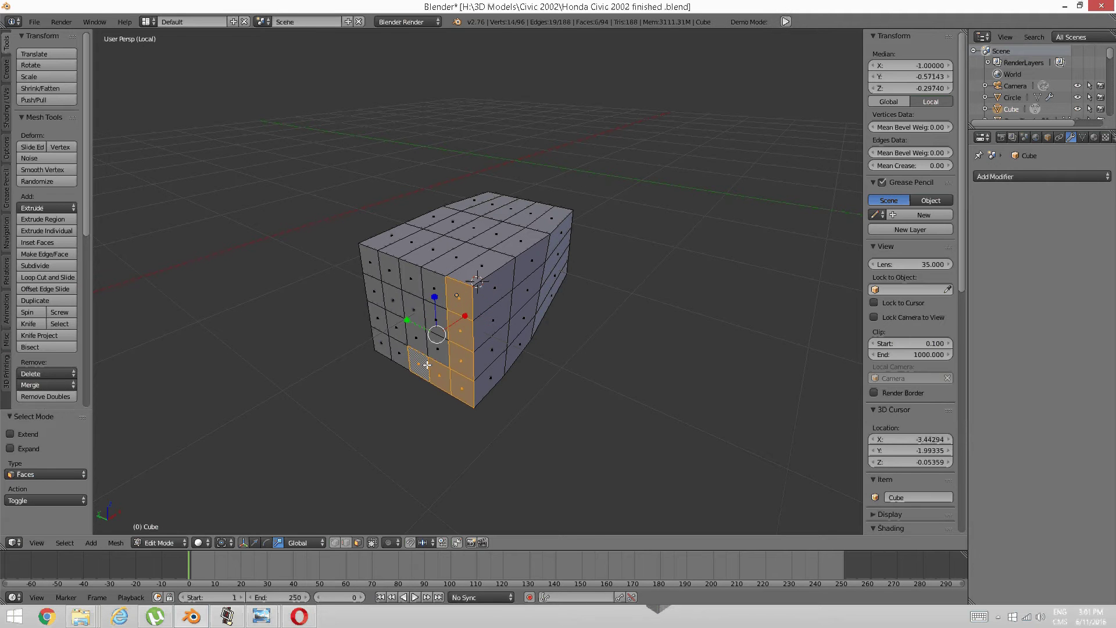
shift+right_click(399, 353)
shift+right_click(387, 344)
shift+right_click(380, 317)
shift+right_click(397, 329)
shift+right_click(416, 337)
shift+right_click(437, 347)
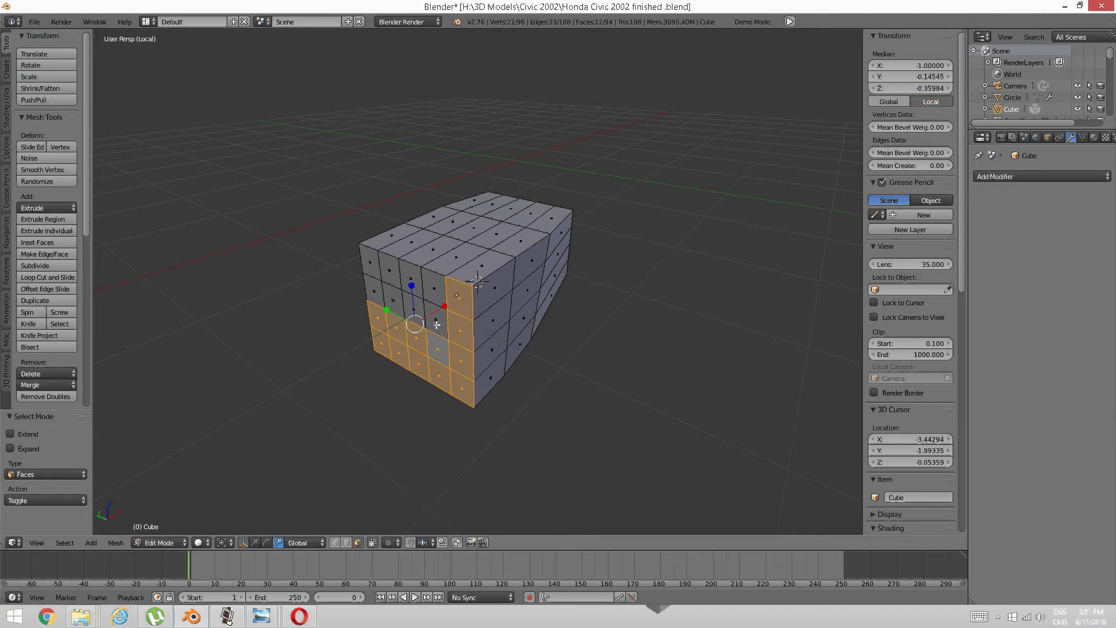
shift+right_click(436, 309)
shift+right_click(414, 314)
shift+right_click(393, 299)
shift+right_click(375, 289)
shift+right_click(371, 267)
key(a)
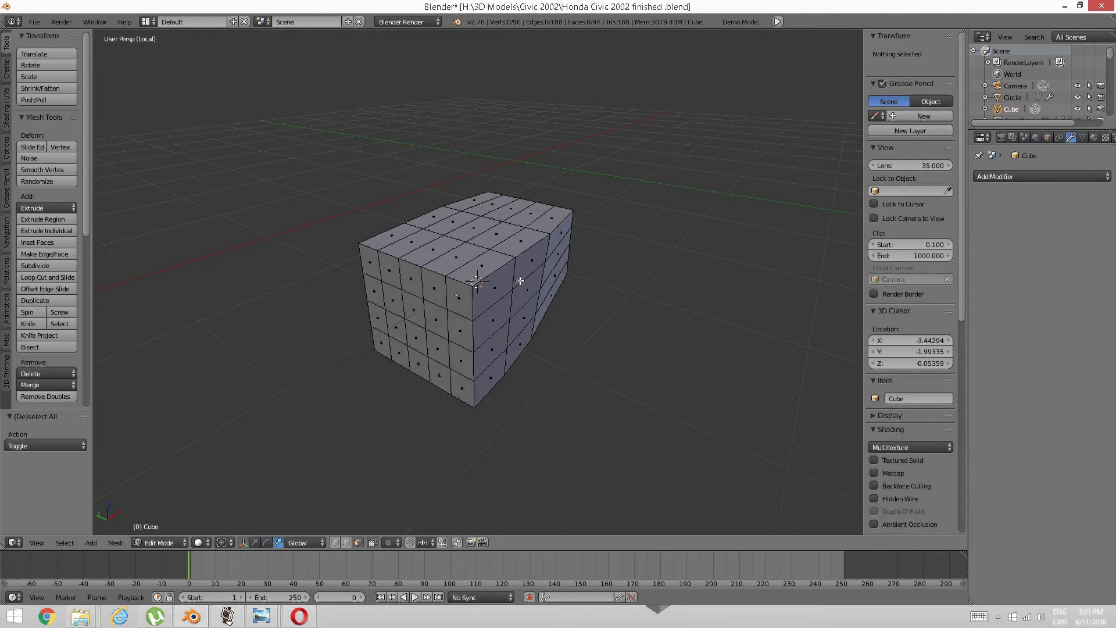
Add a loop cut around the block close to its flat rear end, then clear the selection
middle_drag(518, 280, 457, 285)
key(ctrl+r)
click(401, 276)
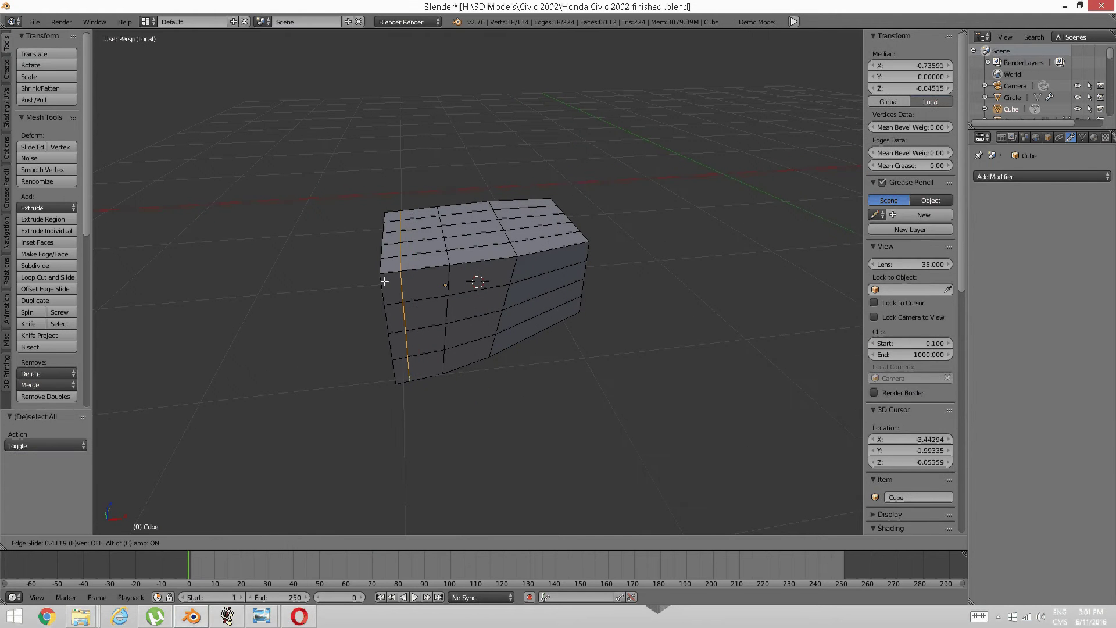
click(373, 285)
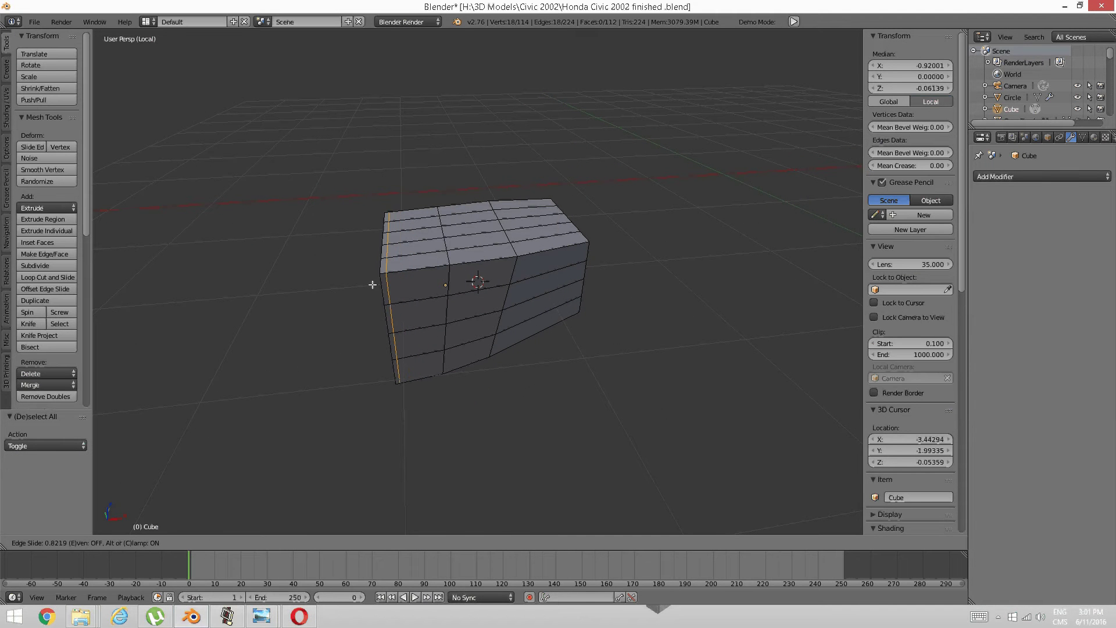
key(a)
Add a loop cut around the block near its opposite, dashboard-side end, then clear the selection
middle_drag(374, 281, 429, 386)
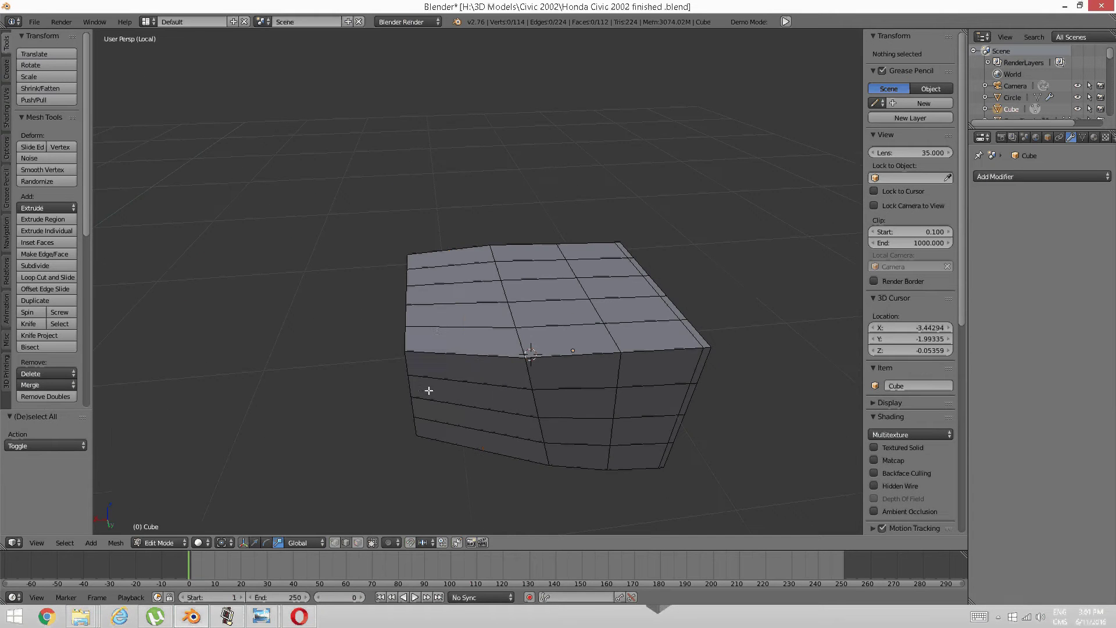
key(ctrl+r)
click(443, 333)
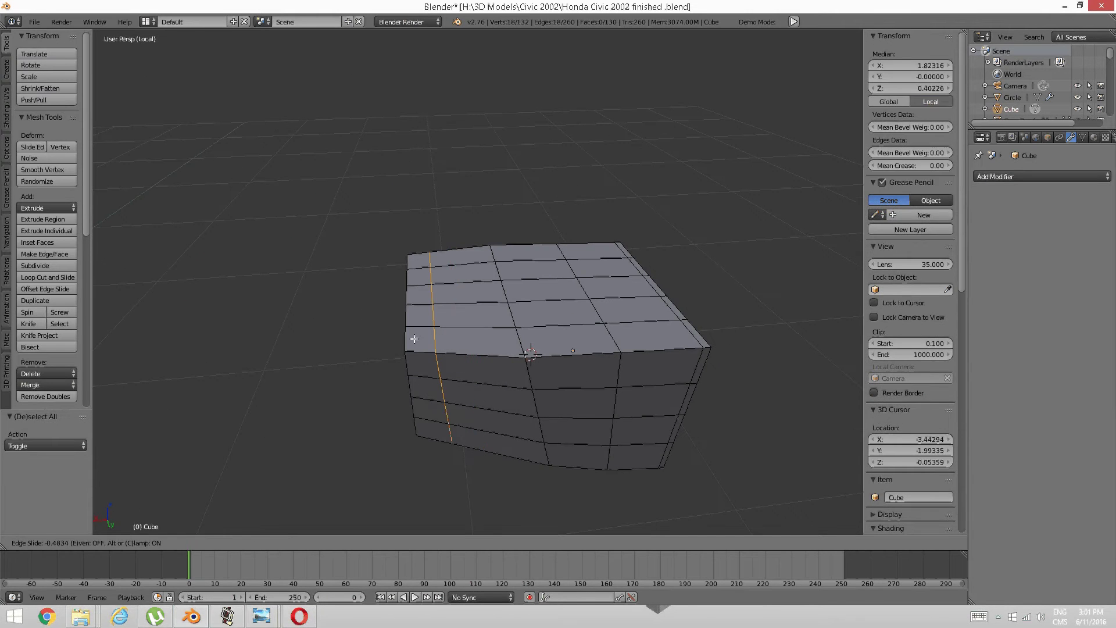
click(424, 334)
key(a)
Add a supporting loop cut right beside the edge loop where the block bends, then clear the selection
middle_drag(454, 323, 430, 381)
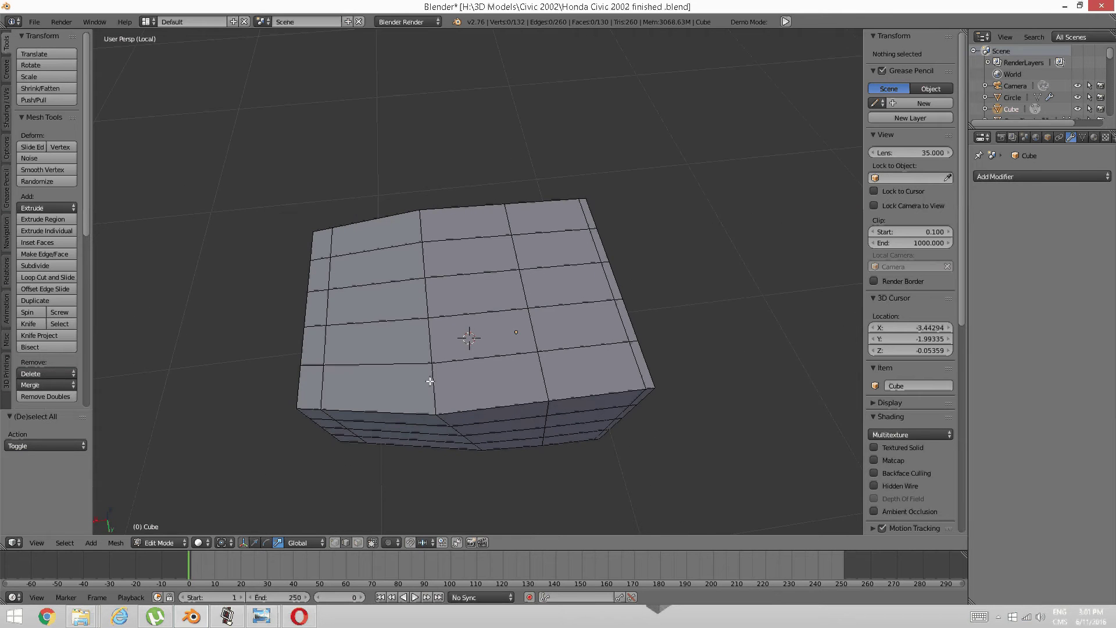
key(ctrl+r)
click(473, 402)
click(434, 399)
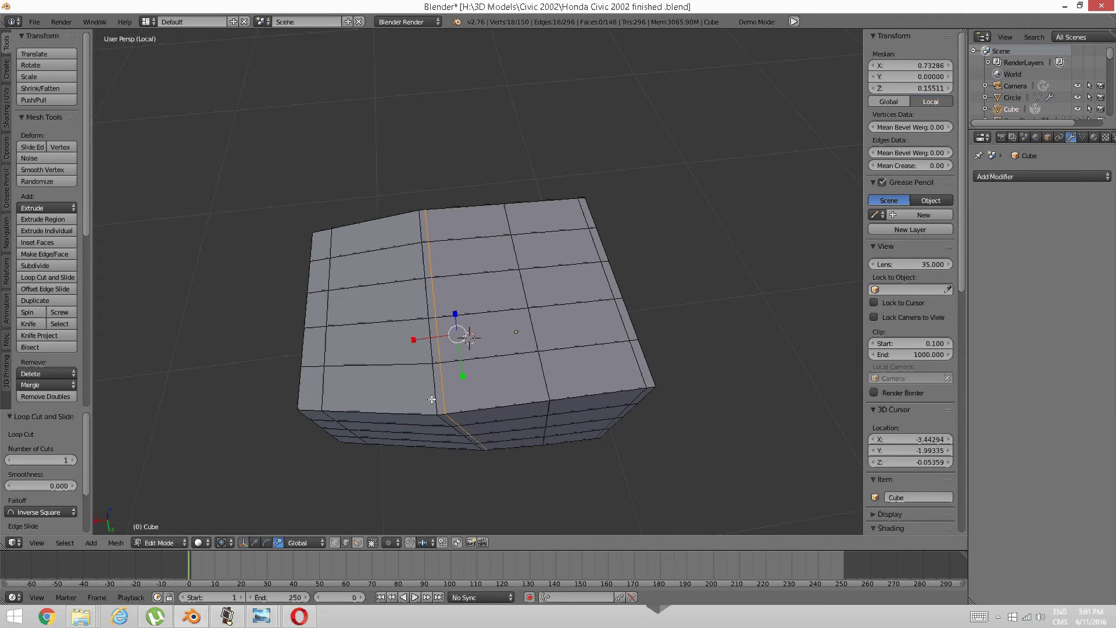
key(a)
Leave local view and examine how the block fits into the dashboard below the instrument cluster
middle_drag(436, 378, 488, 363)
key(KP_Divide)
scroll(402, 362, down, 4)
middle_drag(401, 361, 451, 376)
scroll(497, 364, down, 3)
scroll(538, 349, down, 1)
scroll(461, 358, up, 3)
scroll(379, 332, up, 2)
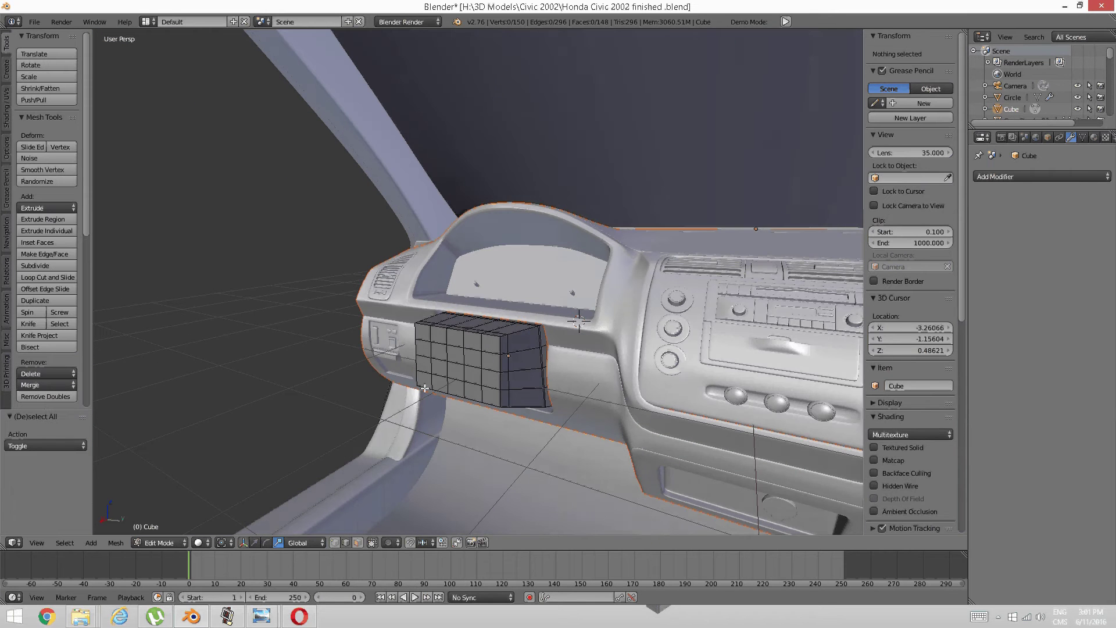
Return to Object Mode and make the steering column cube the selected object
key(a)
key(Tab)
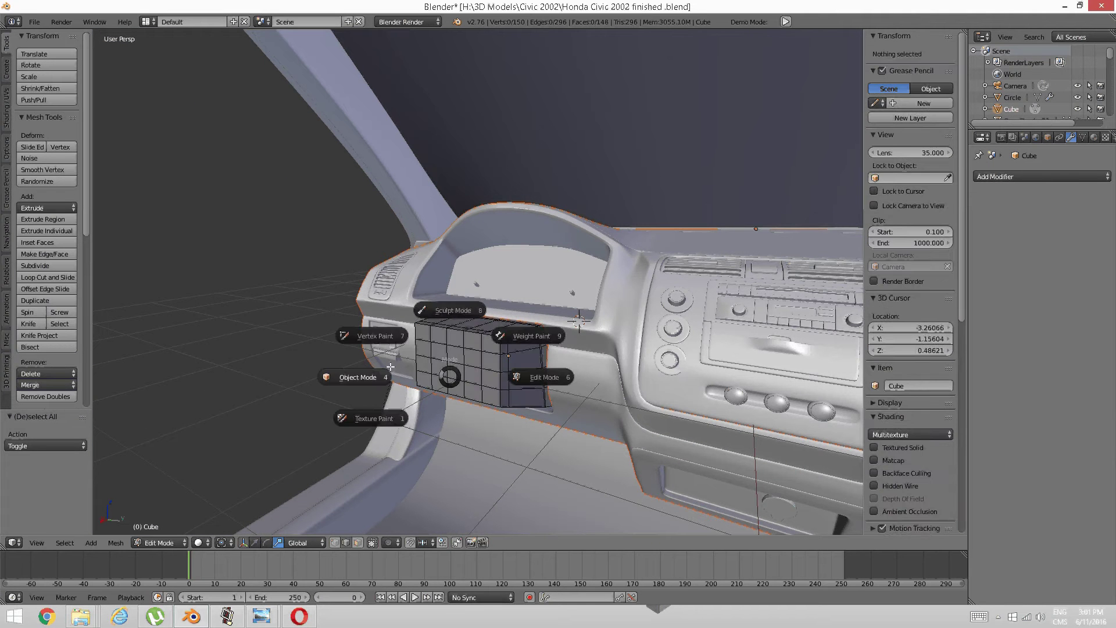
click(435, 361)
right_click(480, 361)
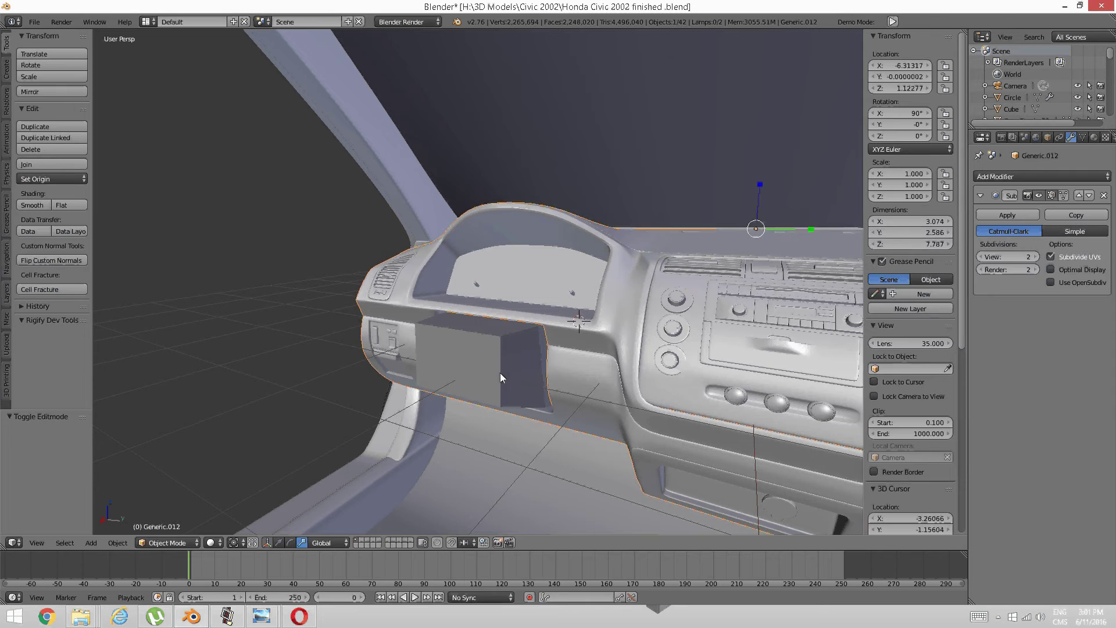
key(g)
right_click(490, 405)
right_click(520, 390)
scroll(518, 385, up, 2)
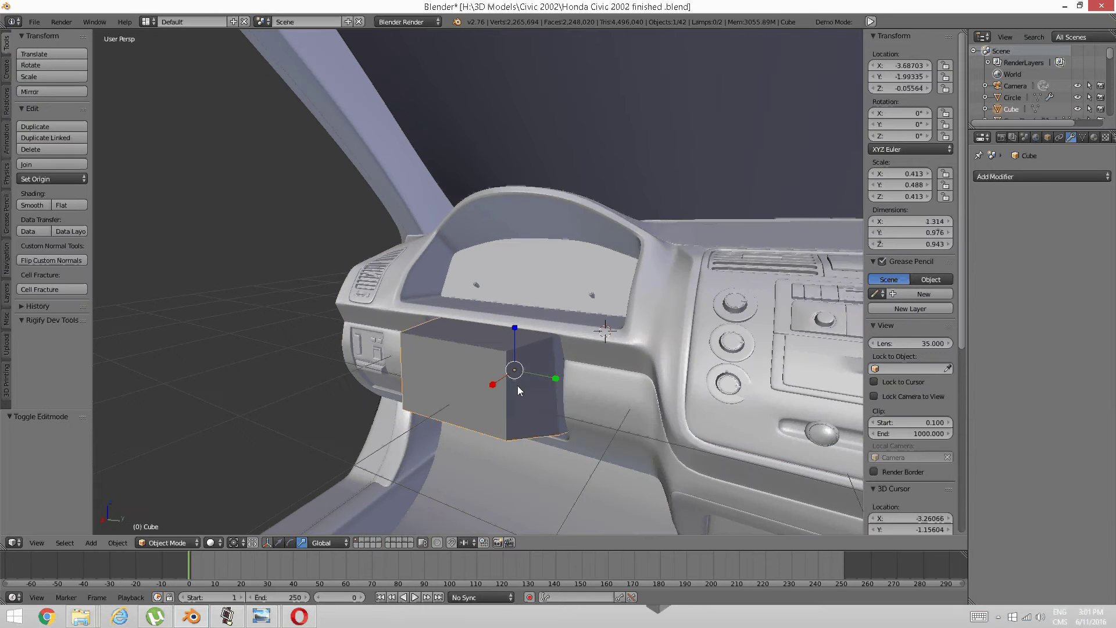
Add a Subdivision Surface modifier to the cube with the view subdivisions set to 2
click(1057, 174)
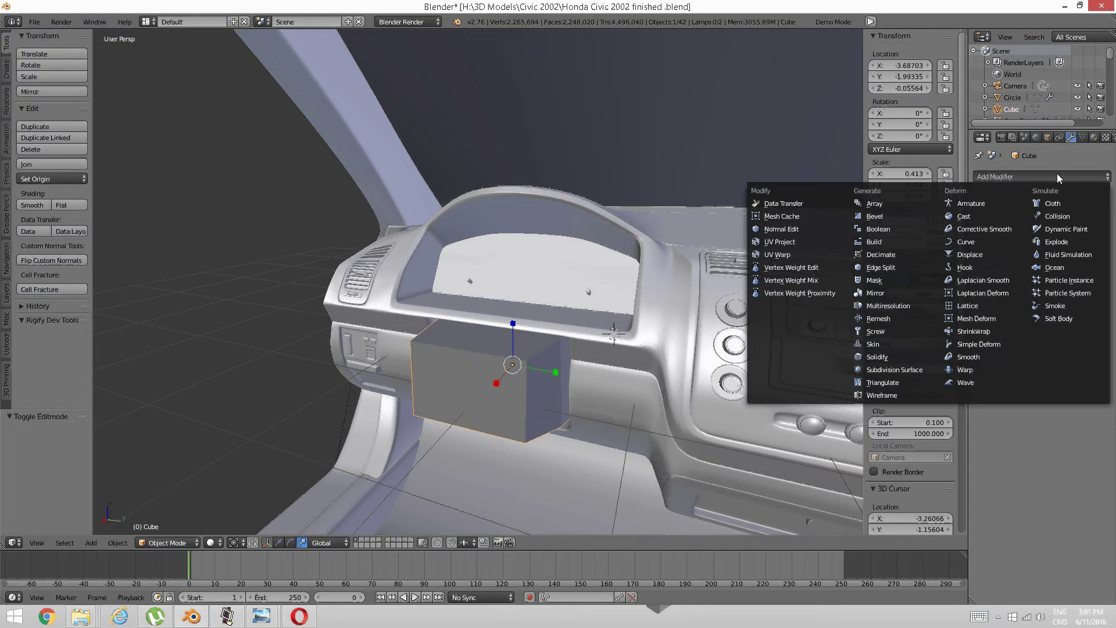
click(907, 369)
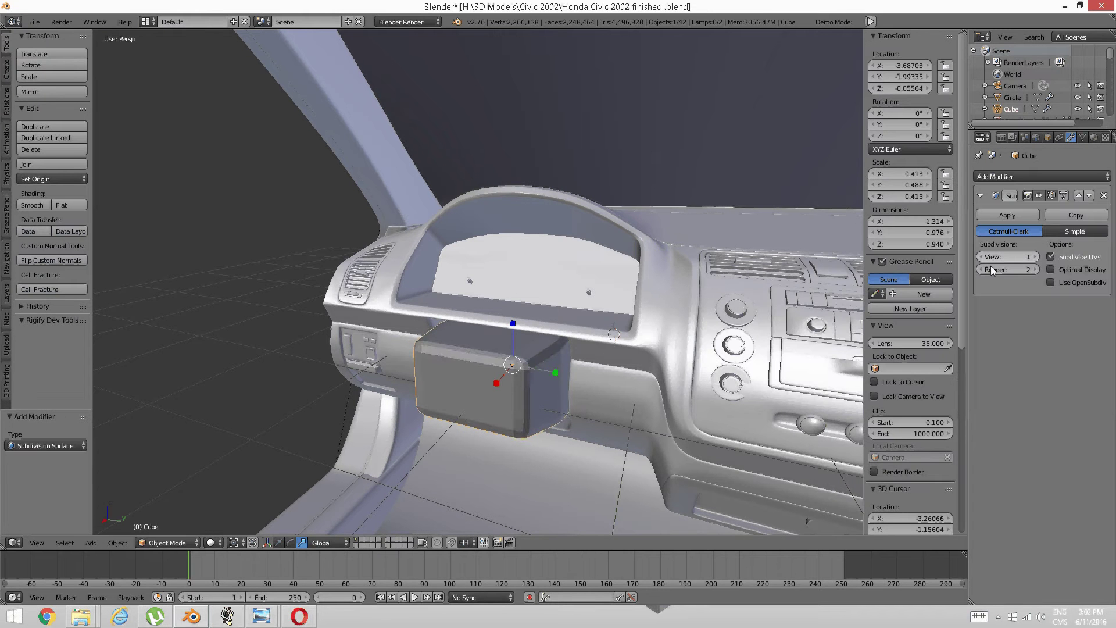
click(1036, 257)
Widen the cube along Y to a scale of about 0.523 to fill the dashboard opening
middle_drag(518, 385, 486, 361)
click(473, 378)
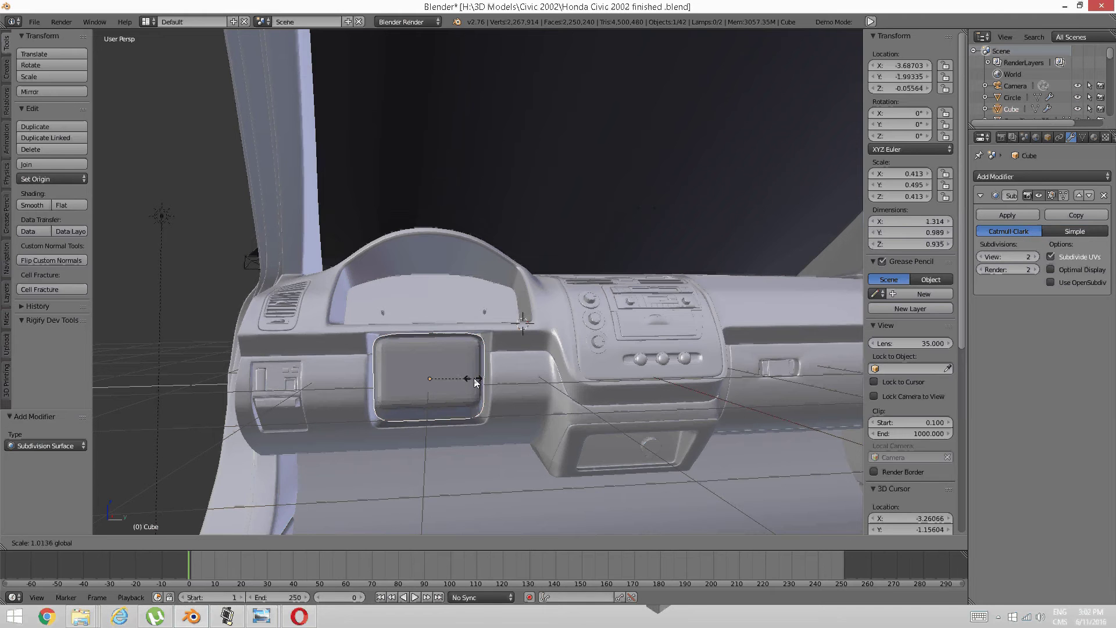
click(477, 377)
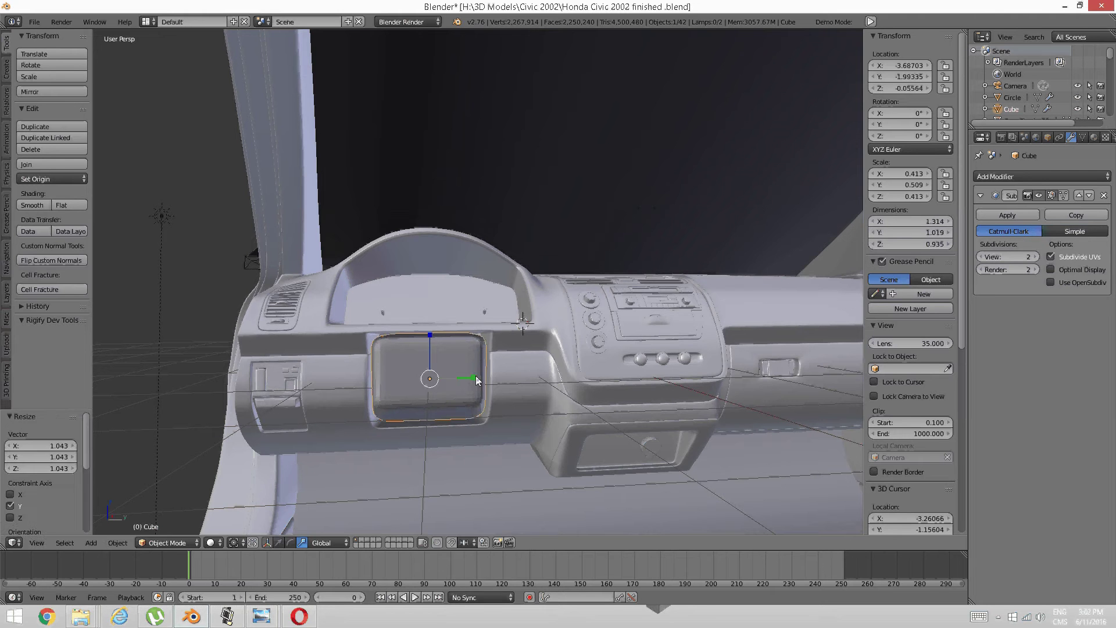
middle_drag(476, 376, 469, 343)
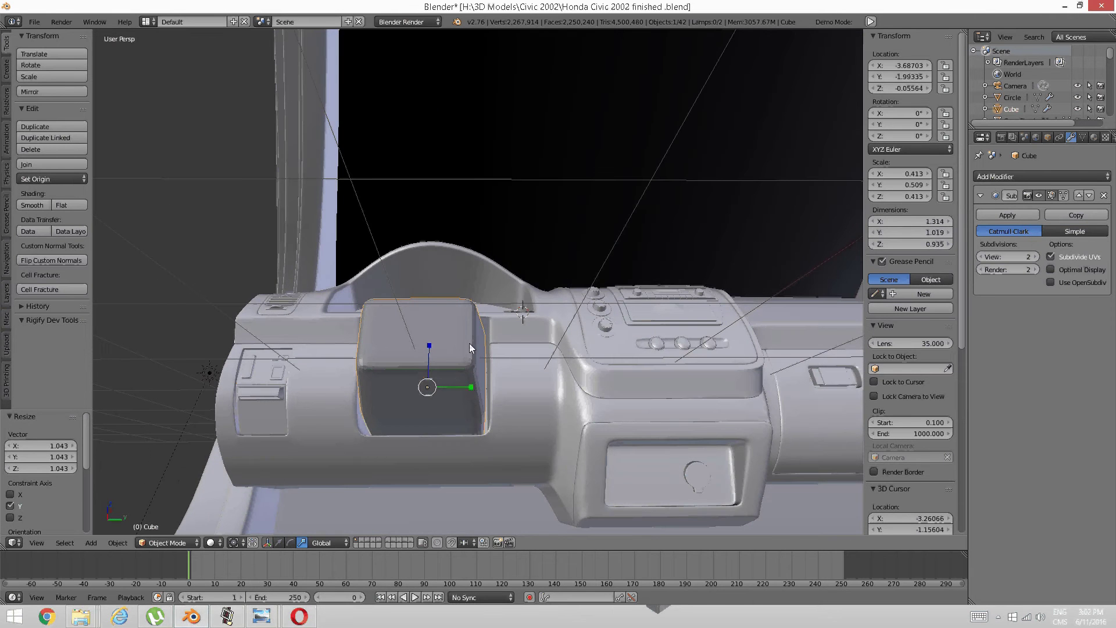
click(471, 388)
click(472, 387)
Stretch the cube along Z to a scale of about 0.430 and isolate it in local view
middle_drag(472, 387, 446, 348)
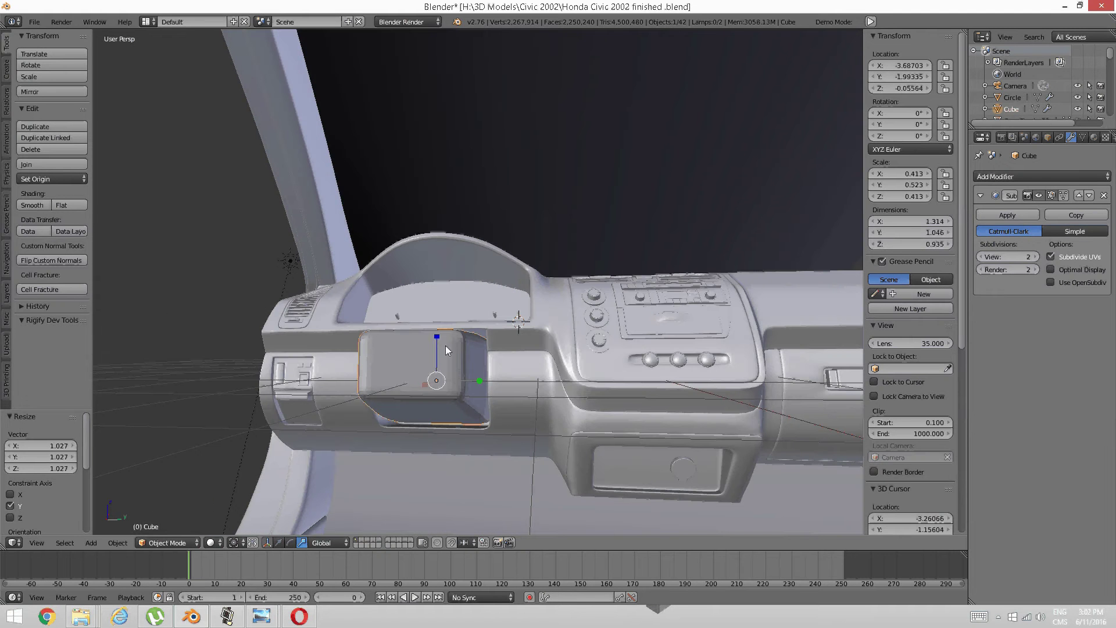
click(437, 337)
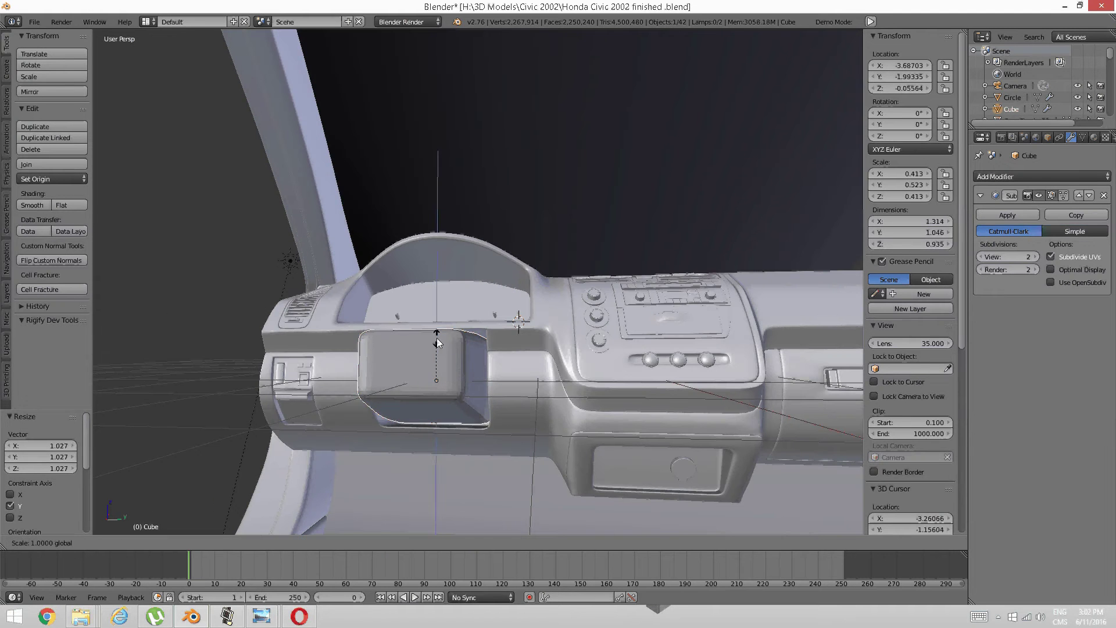
click(437, 336)
middle_drag(413, 361, 434, 333)
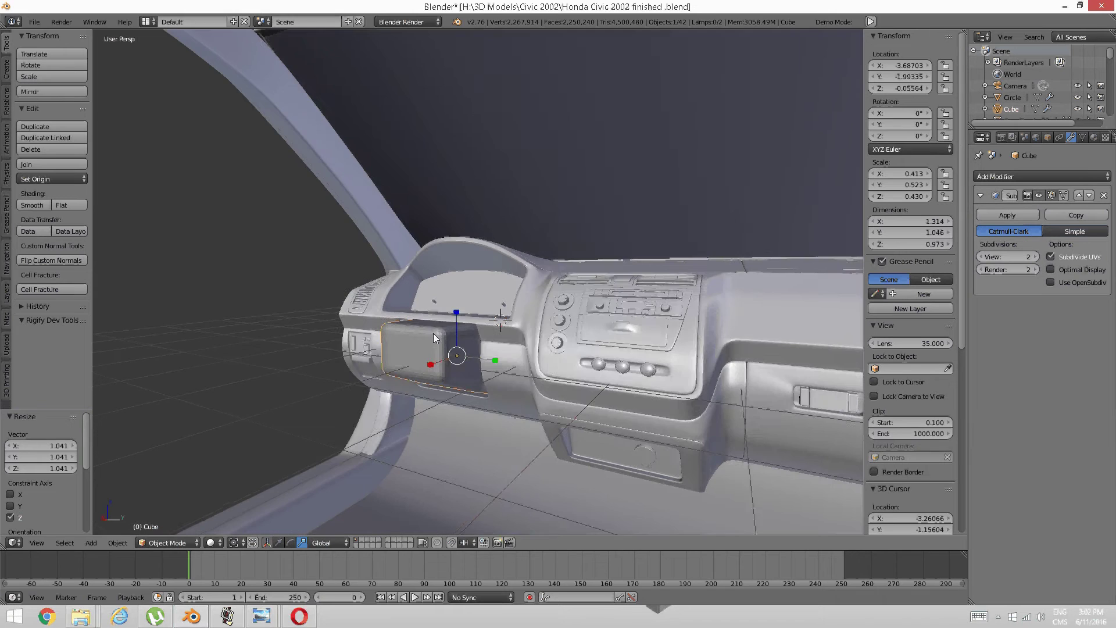
key(KP_Divide)
middle_drag(513, 297, 476, 351)
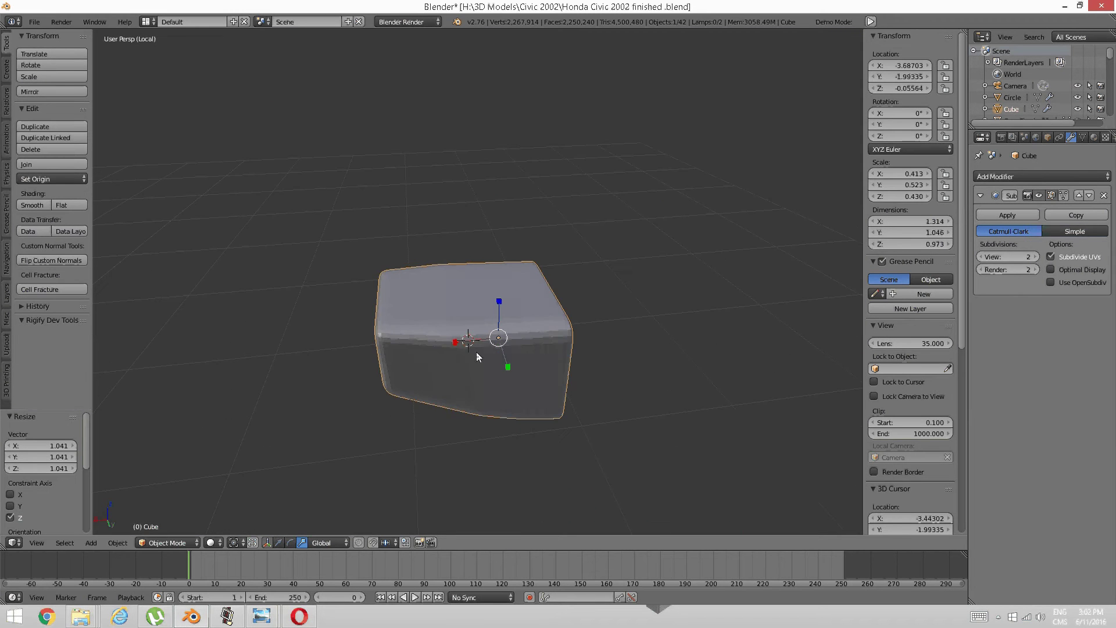
Minimize all open windows to reach the desktop and close the instrument cluster photo in Windows Photo Viewer
click(1068, 5)
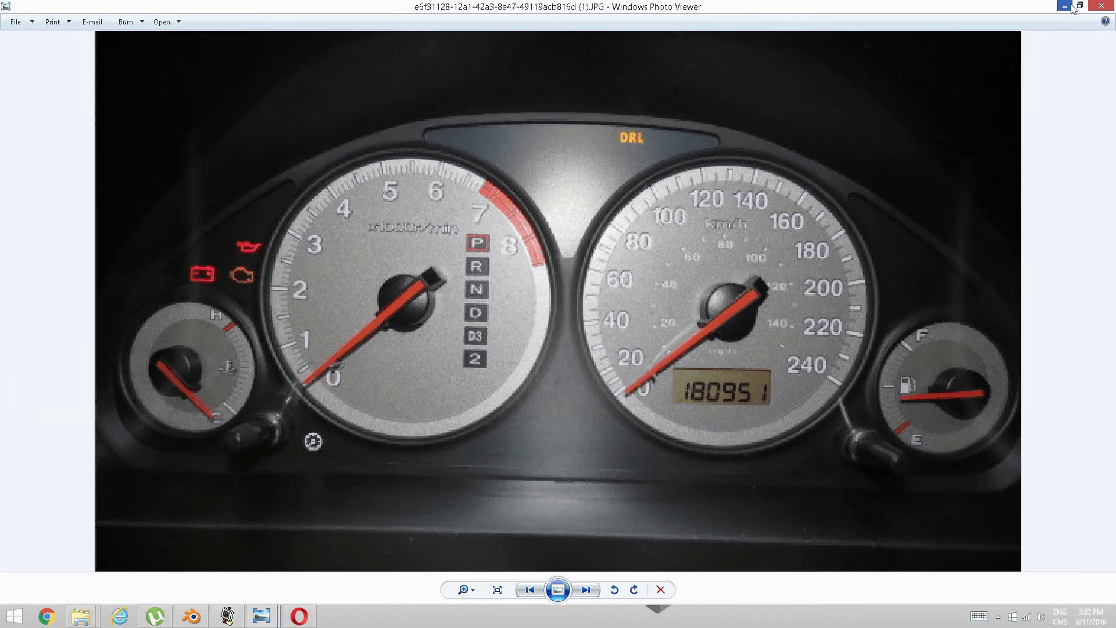
click(1068, 6)
click(1069, 5)
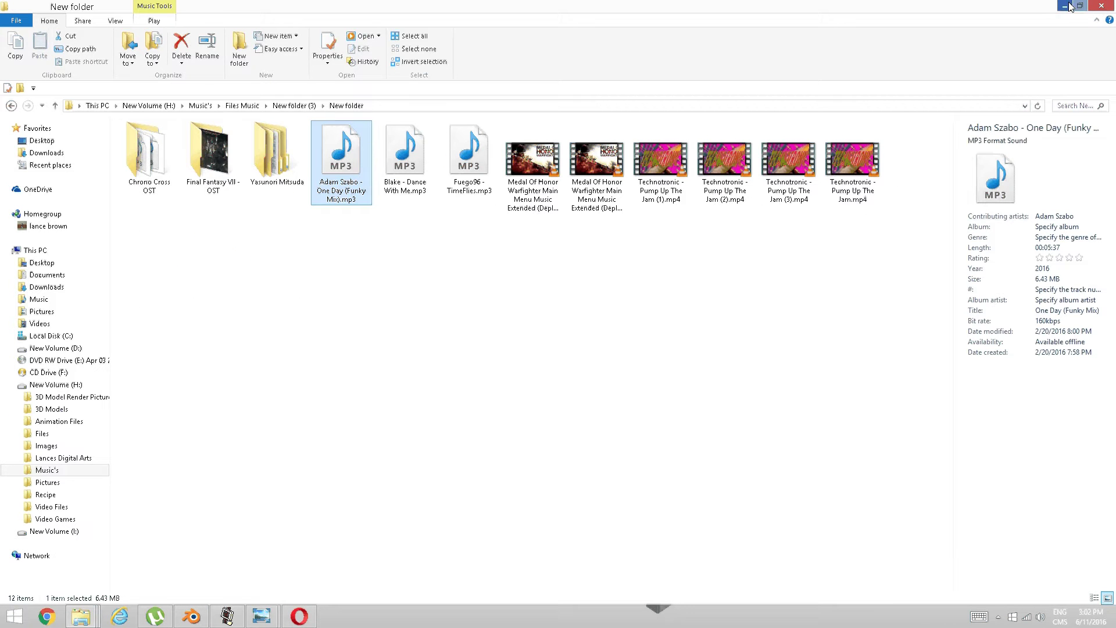
click(1065, 5)
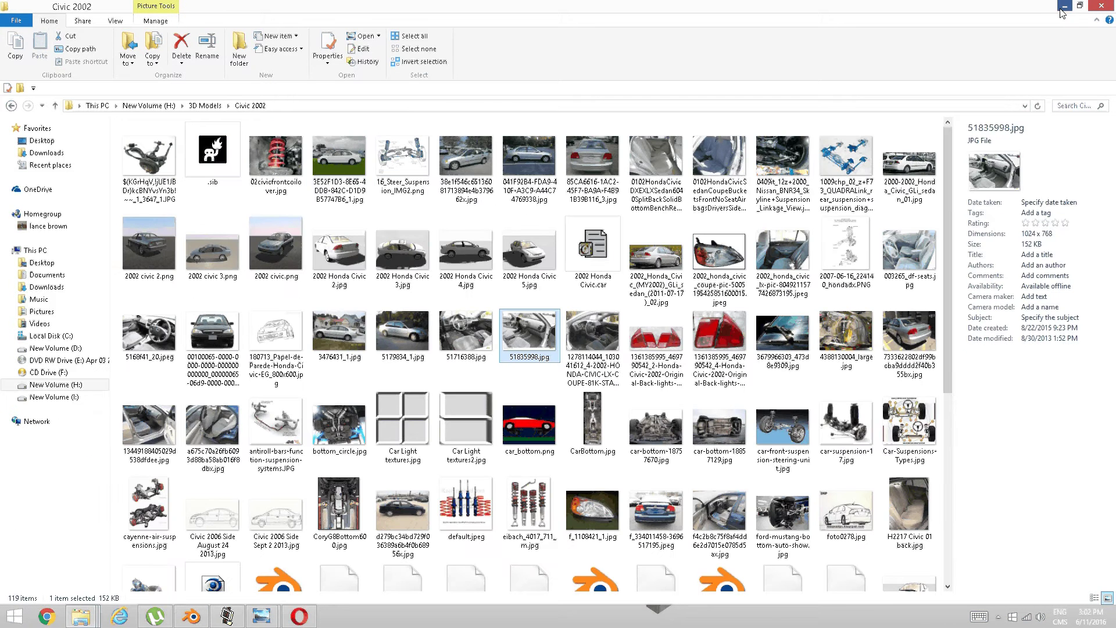
click(1065, 7)
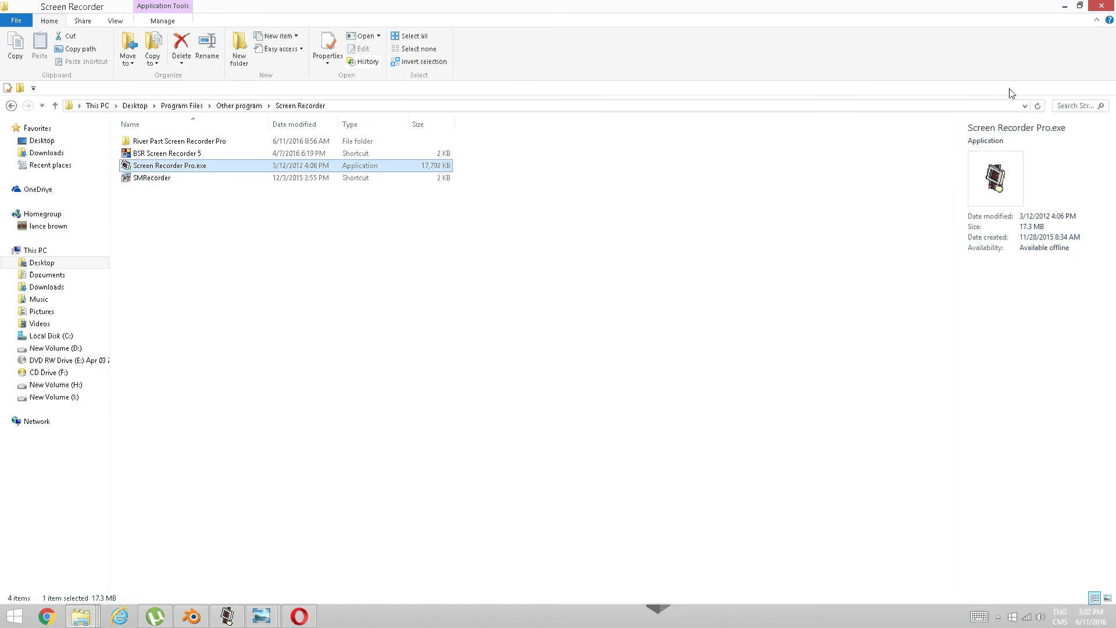
click(1064, 6)
click(1064, 6)
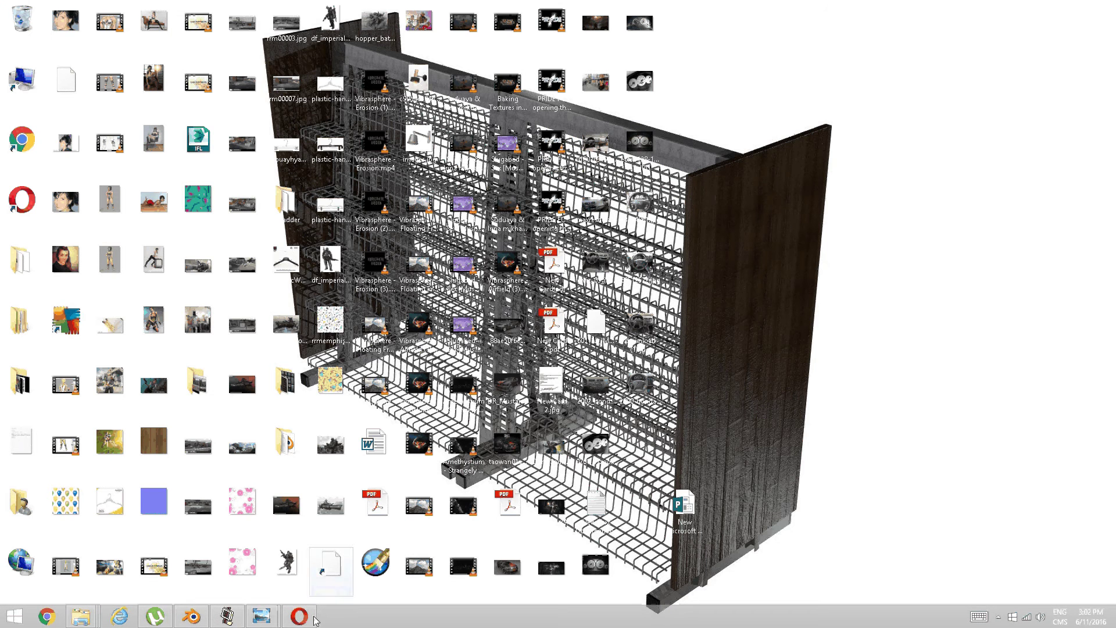
right_click(270, 623)
click(246, 586)
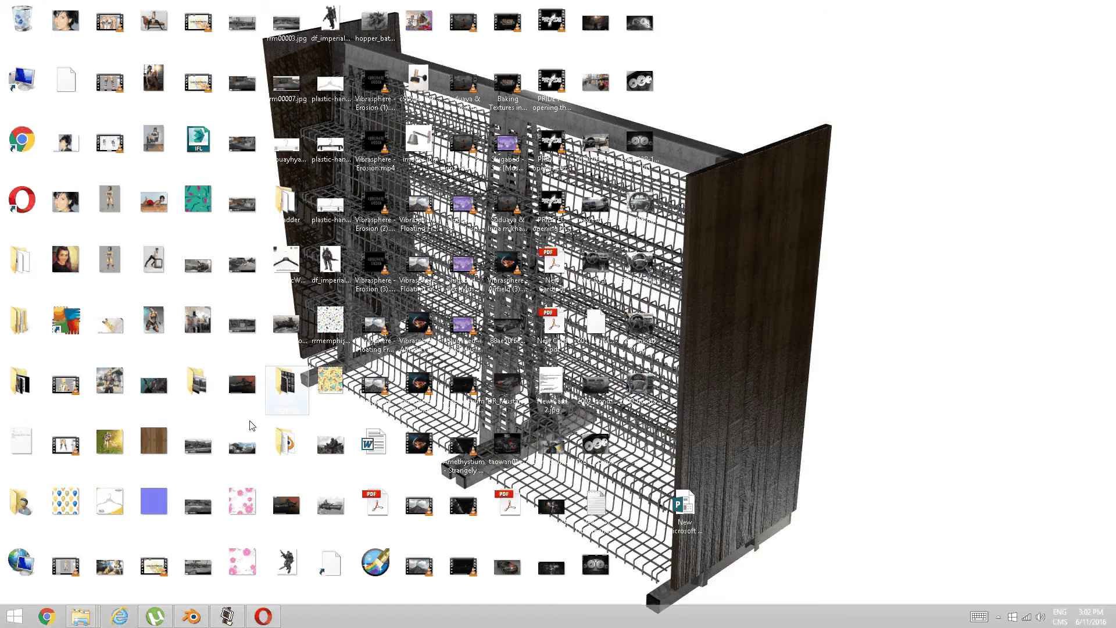
Open 51716388.jpg from the Civic 2002 folder and examine the steering wheel and column area
mouse_move(80, 615)
click(216, 562)
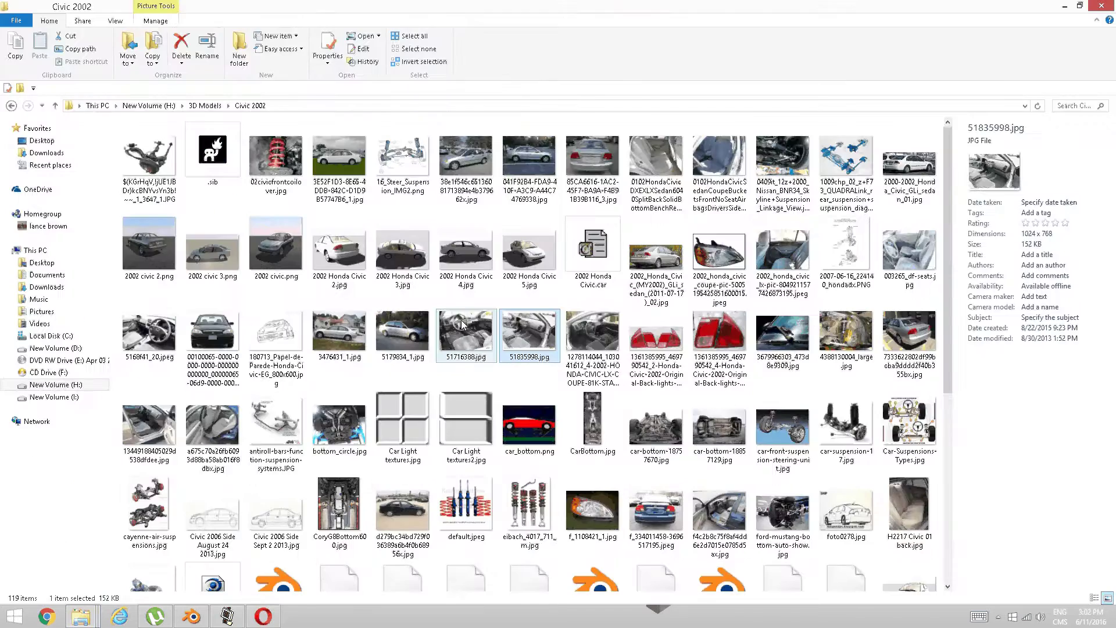
double_click(463, 325)
scroll(456, 365, up, 3)
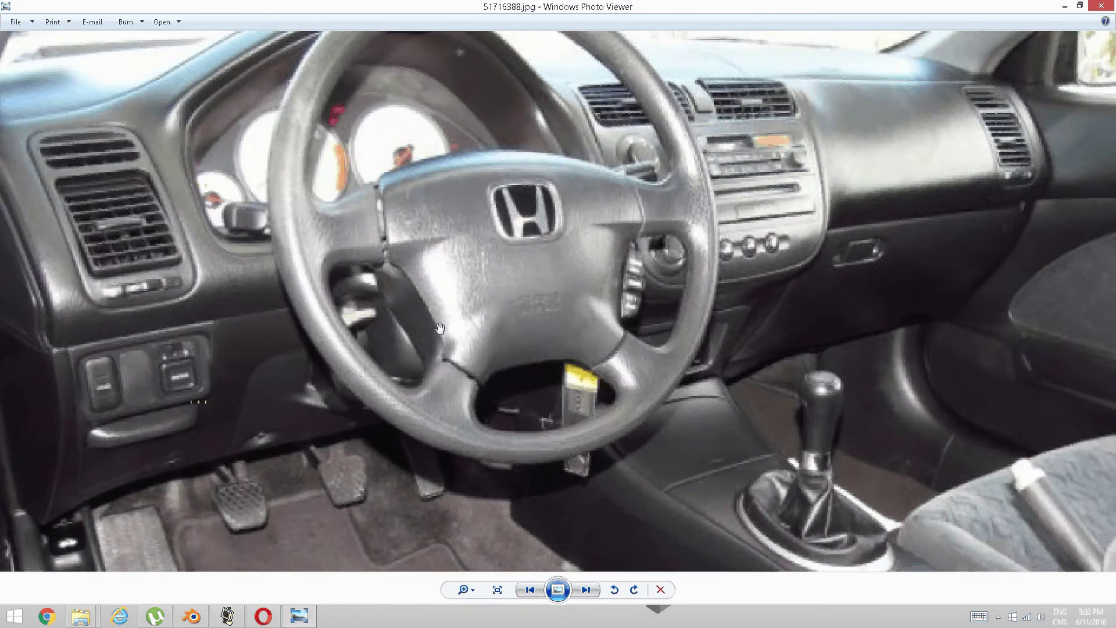
scroll(439, 328, down, 1)
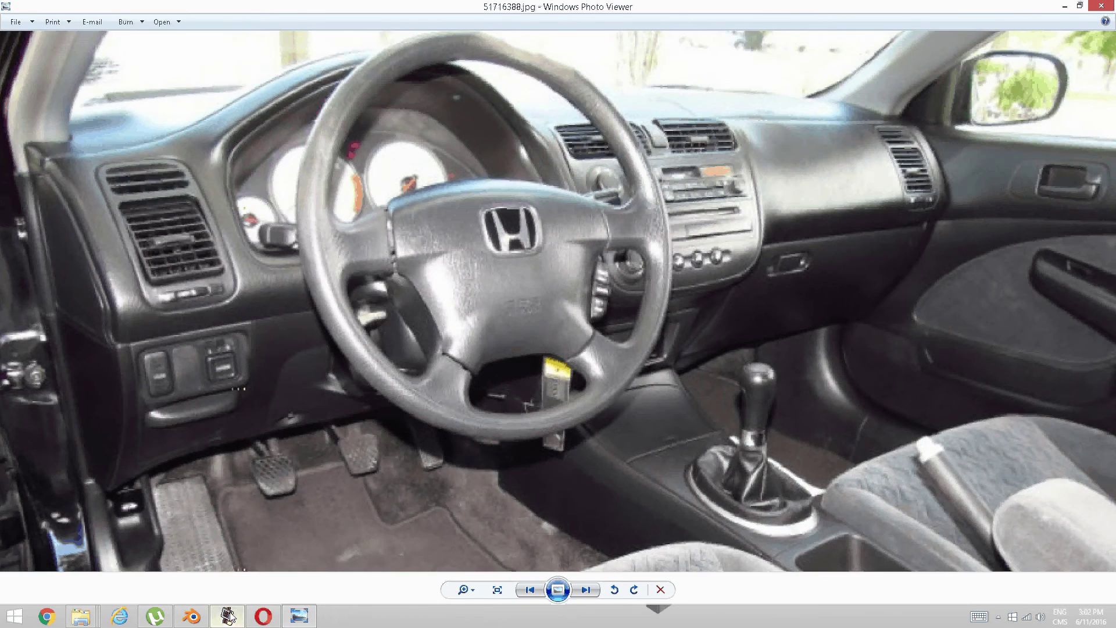
Open the 2002 Honda Civic LX coupe interior photo from the Civic 2002 folder and examine the column behind the steering wheel
mouse_move(86, 624)
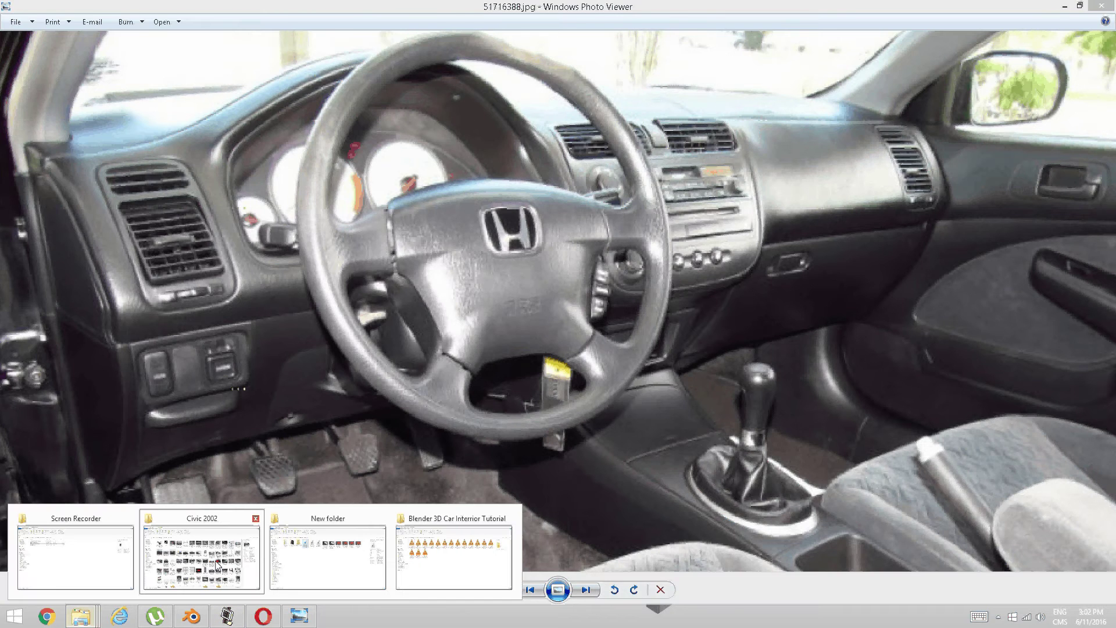
click(217, 563)
double_click(593, 378)
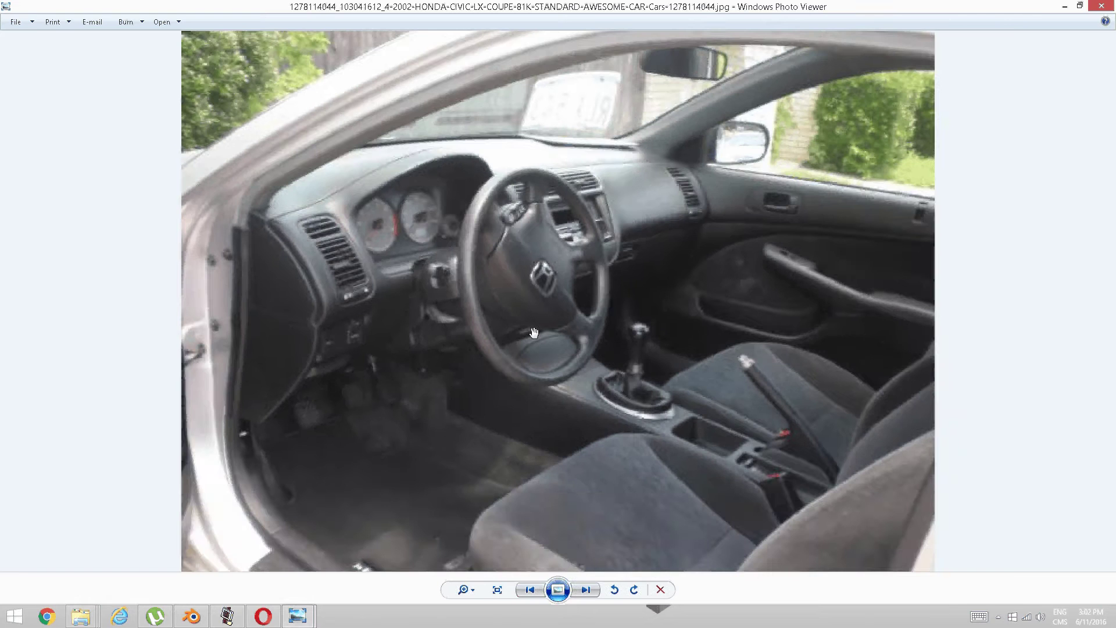
scroll(481, 353, up, 2)
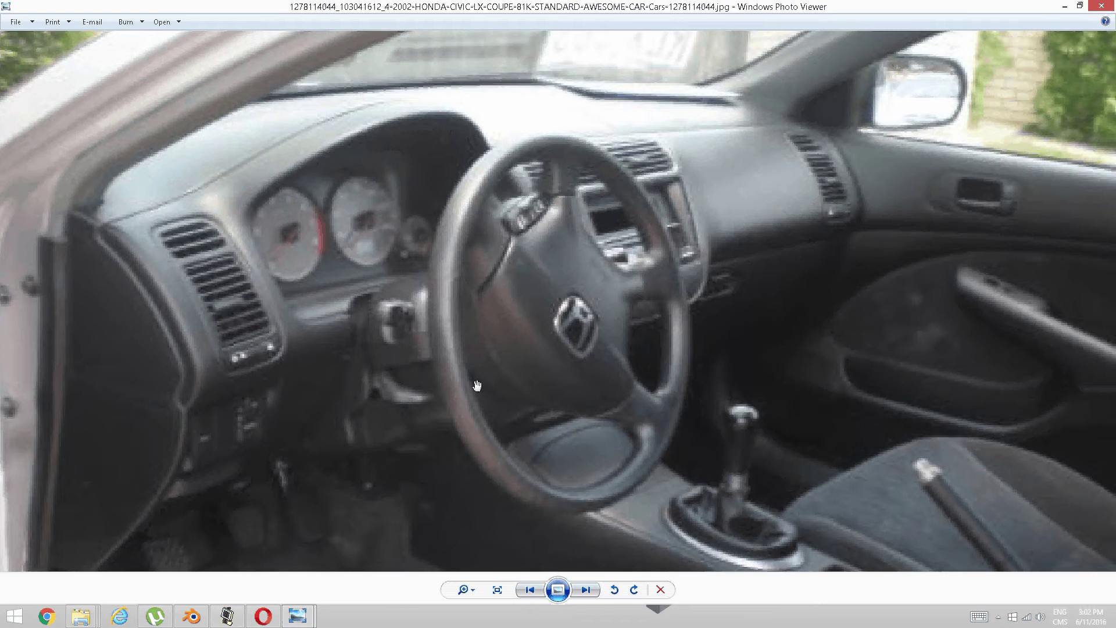
drag(474, 386, 516, 325)
scroll(518, 342, down, 2)
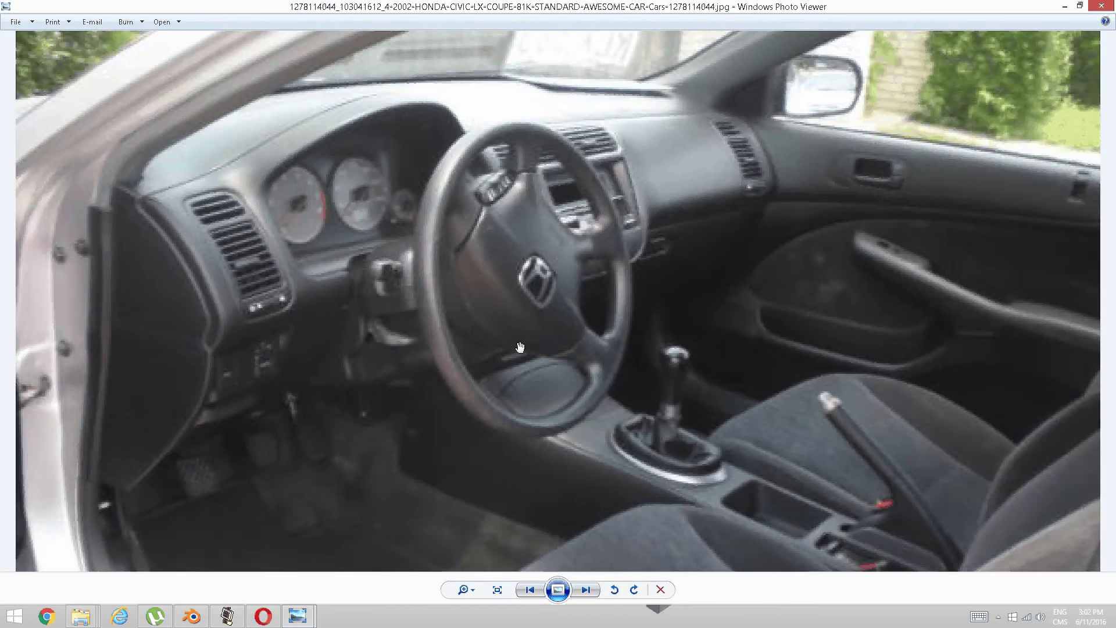
Open 51835998.jpg from the Civic 2002 folder and examine the steering wheel and ignition side of the column
scroll(492, 343, up, 3)
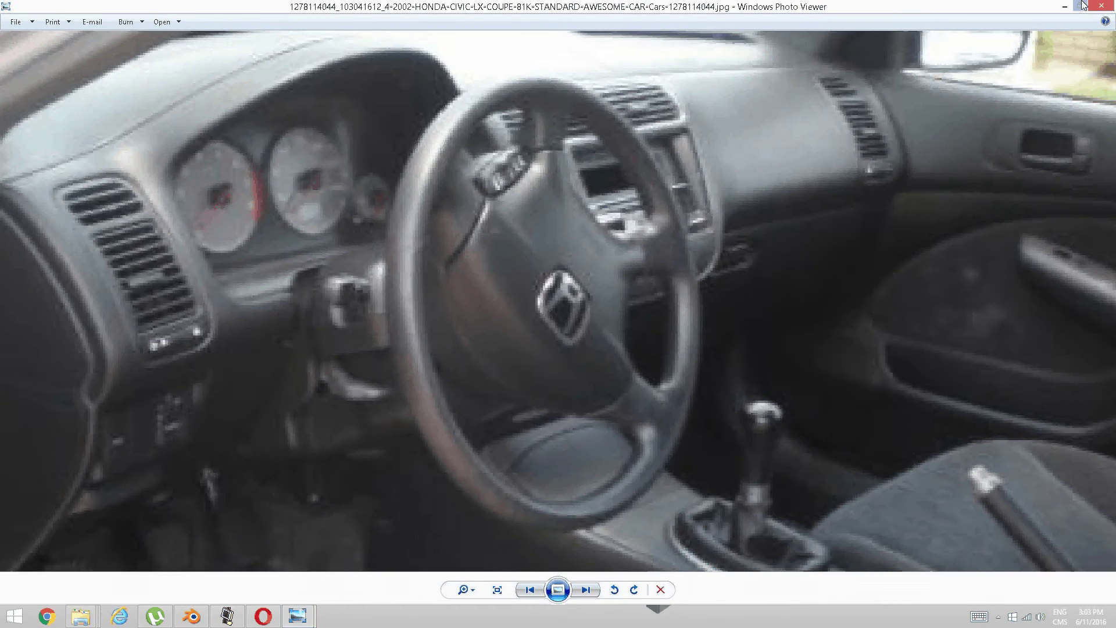
click(1065, 6)
scroll(754, 307, down, 4)
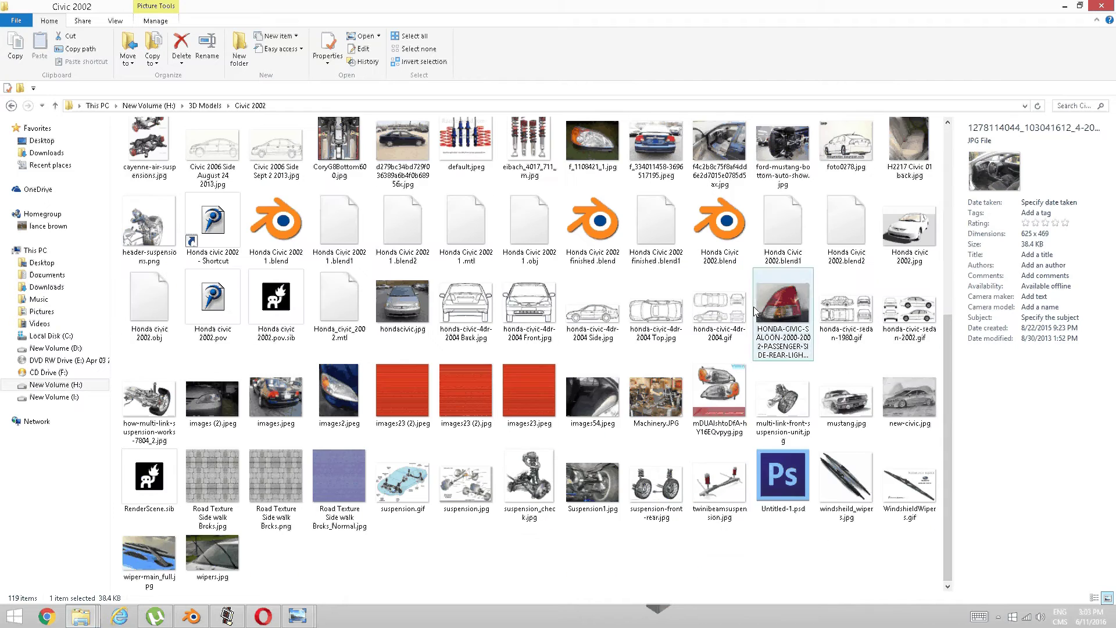
scroll(619, 354, up, 5)
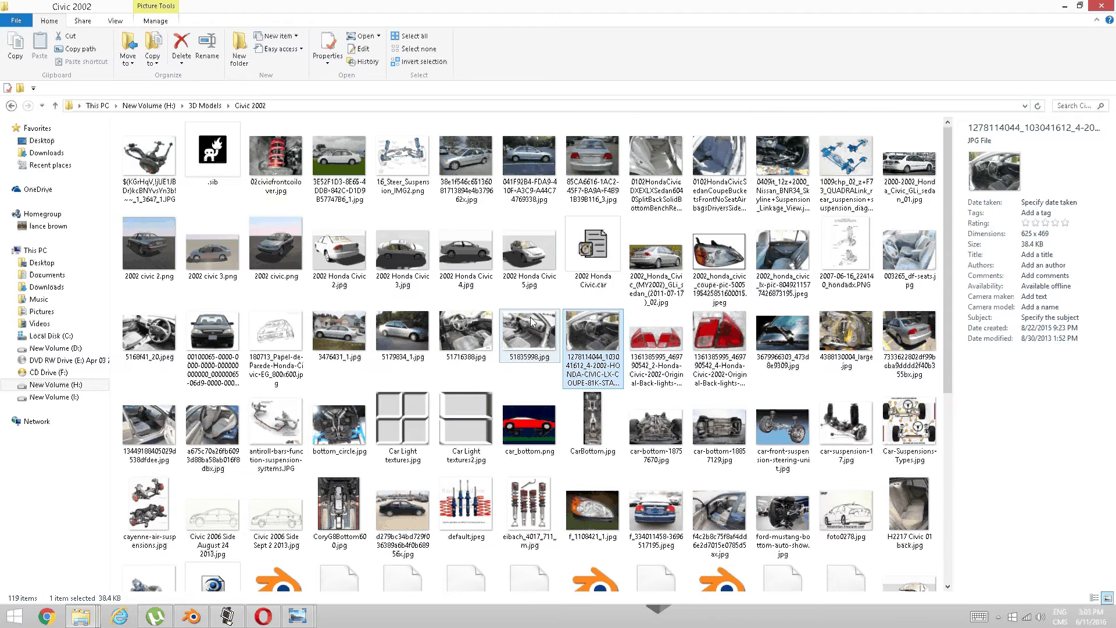
double_click(530, 334)
scroll(351, 298, up, 3)
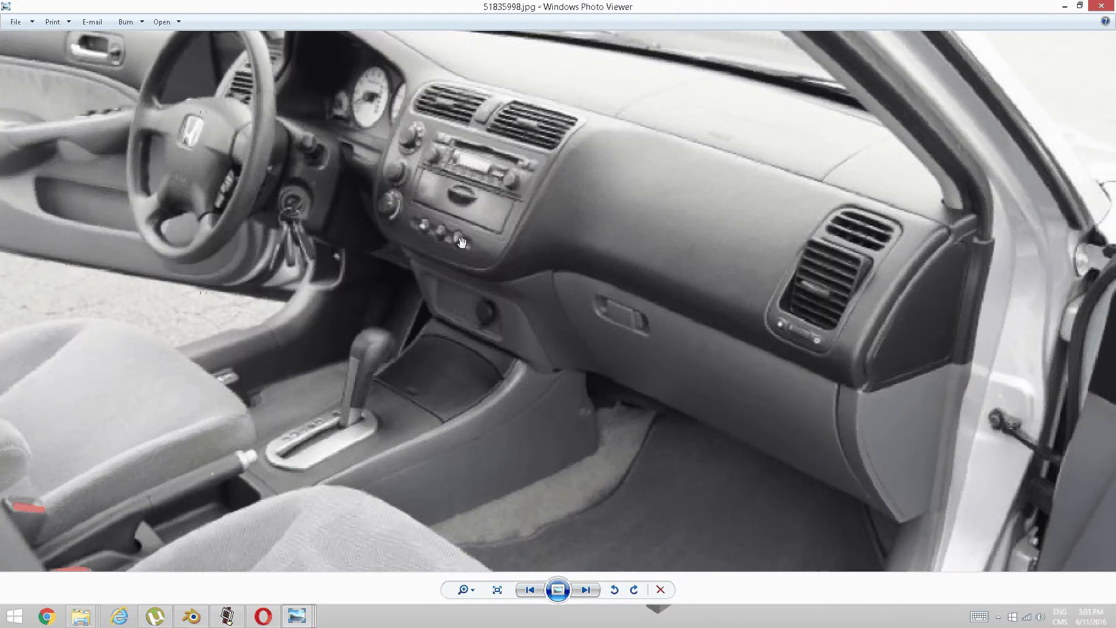
scroll(351, 298, up, 3)
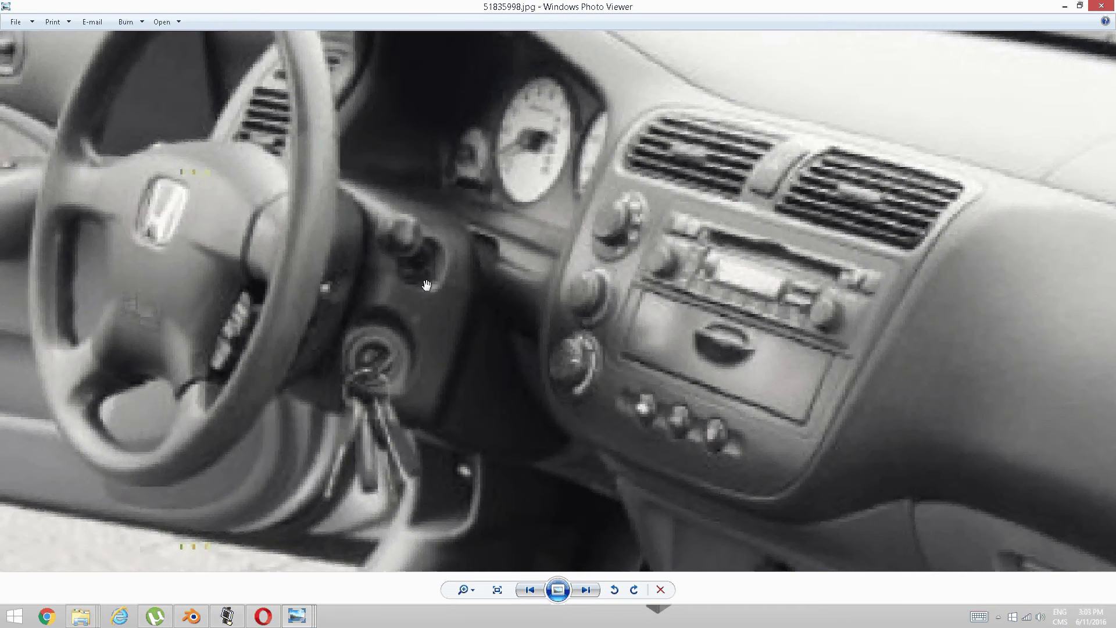
scroll(433, 286, down, 2)
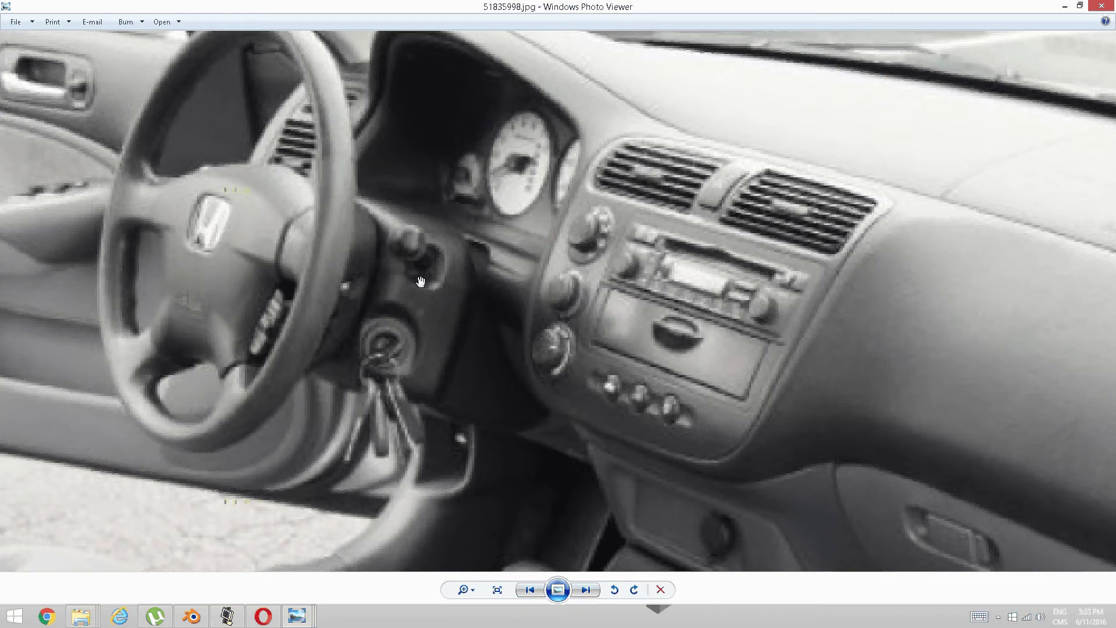
scroll(425, 279, down, 1)
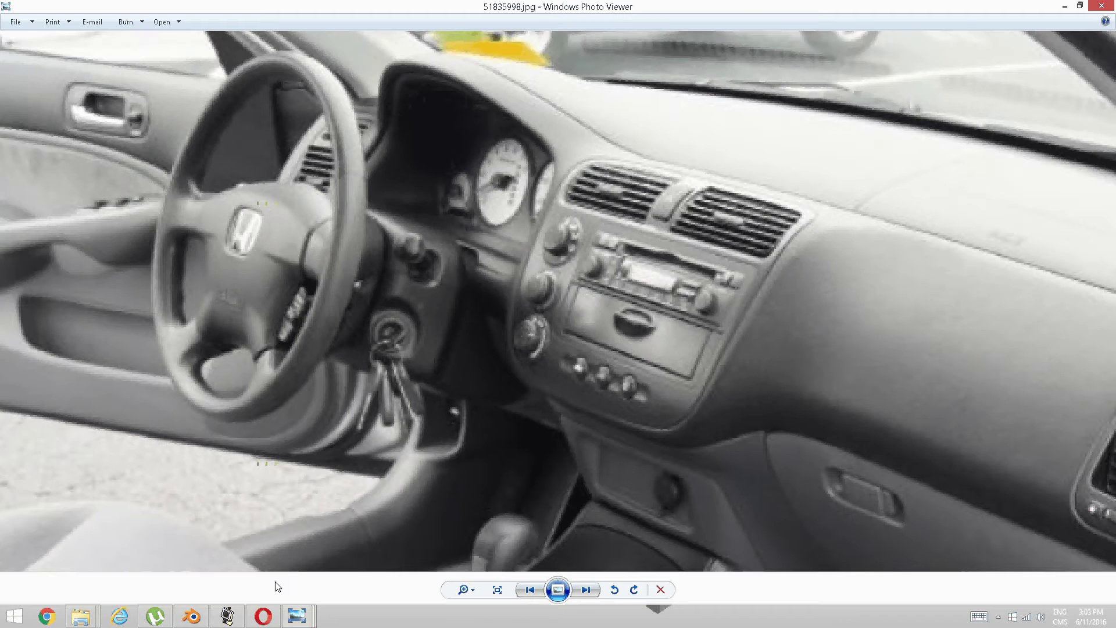
Switch to Blender and leave local view to see the column cube within the full car interior
click(191, 616)
middle_drag(461, 308, 386, 389)
scroll(442, 338, up, 2)
scroll(501, 411, up, 2)
key(KP_Divide)
middle_drag(334, 290, 571, 372)
scroll(426, 345, down, 3)
middle_drag(407, 338, 429, 349)
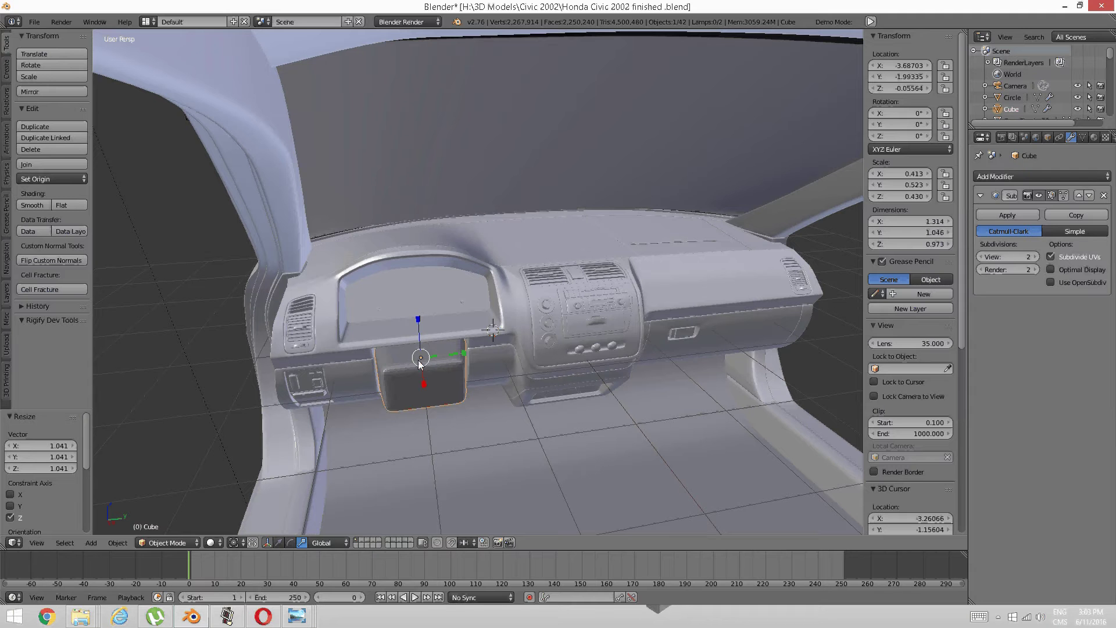
Select the dashboard together with the column cube and isolate both in local view
scroll(358, 316, down, 3)
scroll(351, 328, down, 4)
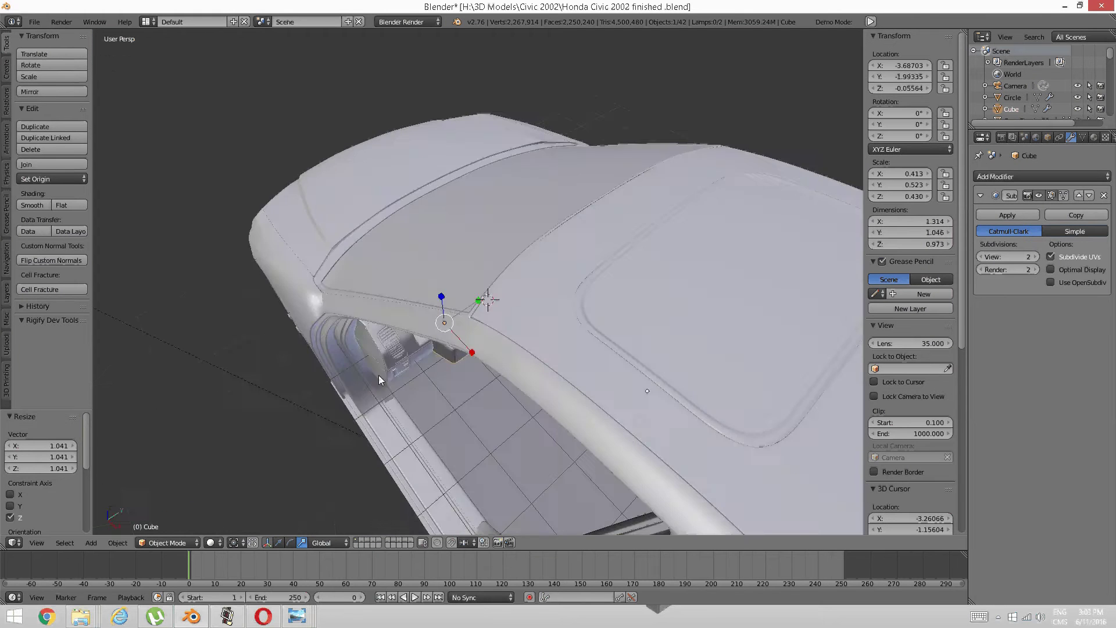
middle_drag(379, 375, 521, 212)
scroll(510, 276, down, 2)
key(KP_7)
key(KP_5)
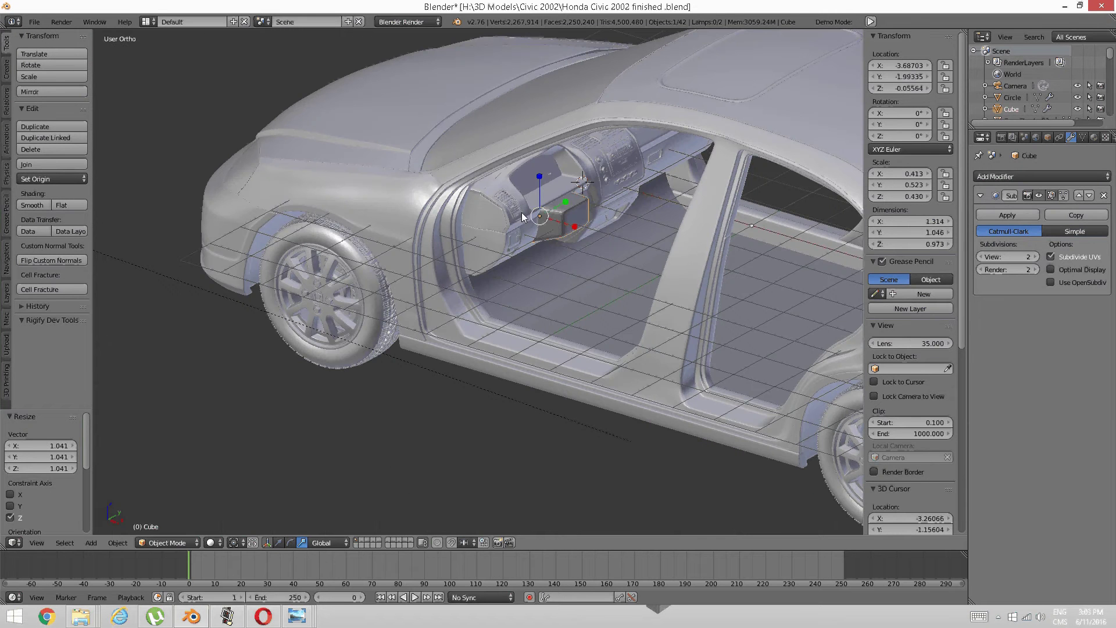
shift+right_click(518, 219)
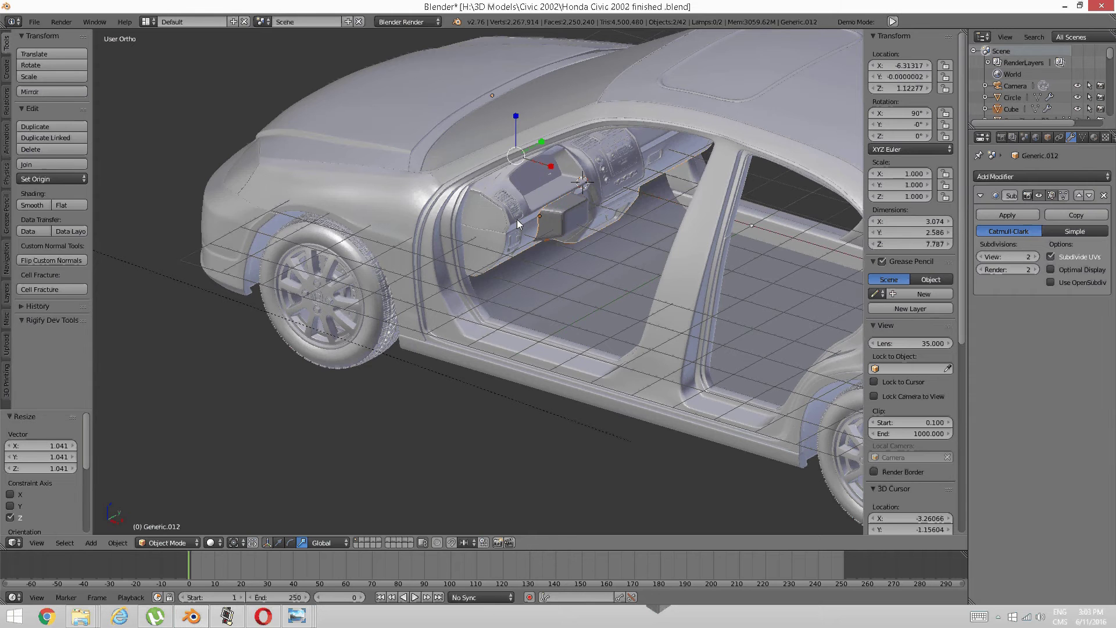
key(KP_Divide)
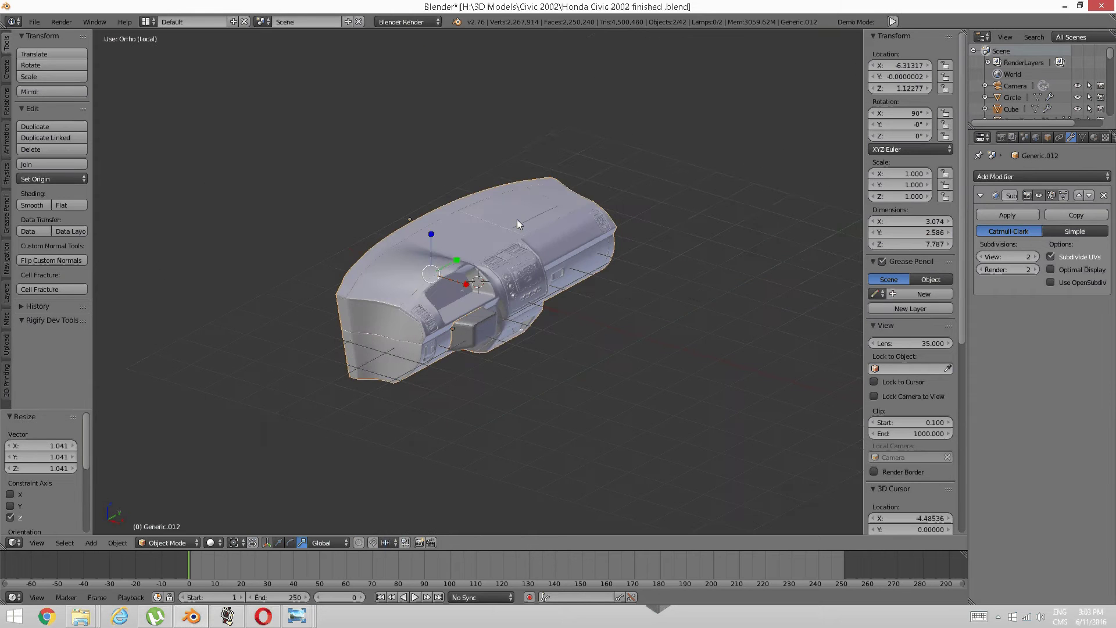
Switch to the top orthographic view and snap the 3D cursor to the scene centre
key(KP_7)
shift+middle_drag(664, 484, 531, 282)
key(a)
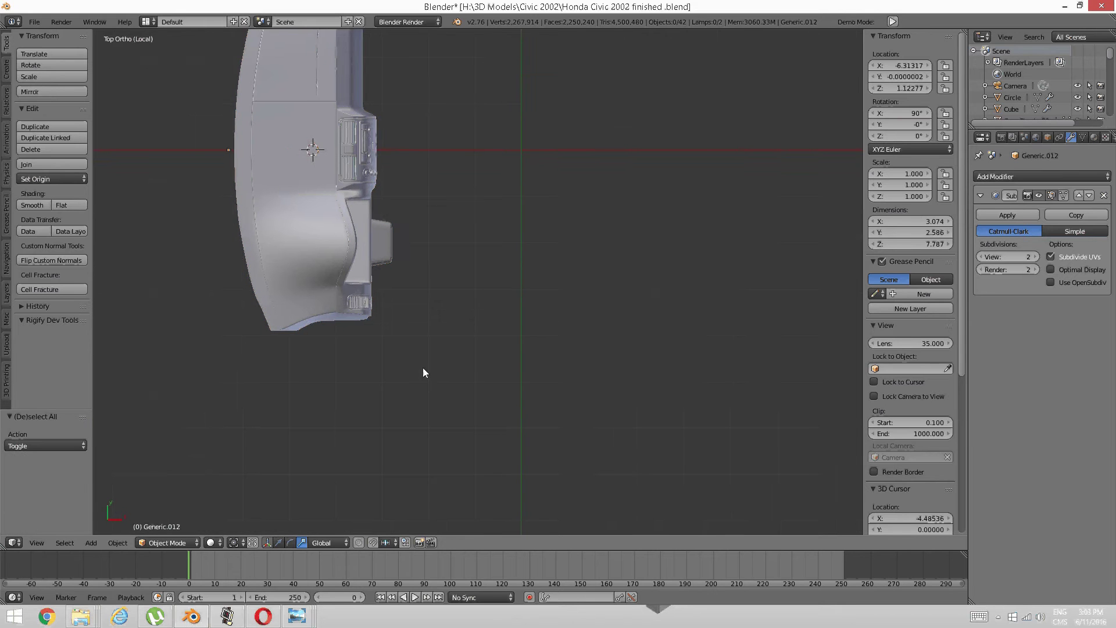
shift+middle_drag(423, 369, 438, 329)
scroll(454, 343, up, 1)
shift+middle_drag(480, 374, 454, 350)
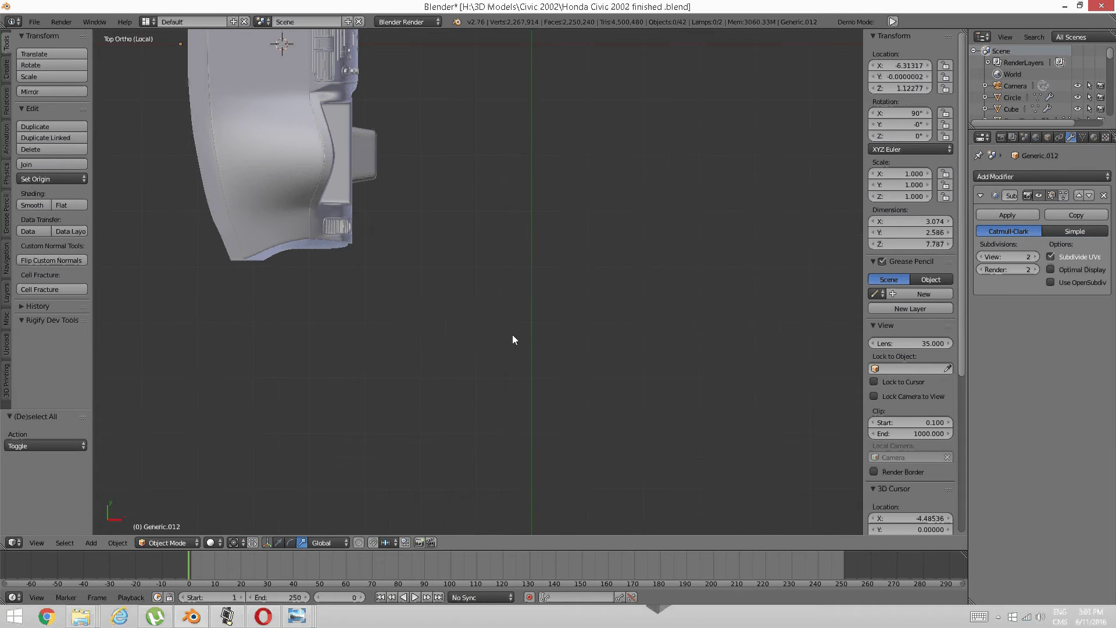
key(ctrl+s)
key(shift+s)
click(404, 413)
shift+middle_drag(565, 117, 514, 324)
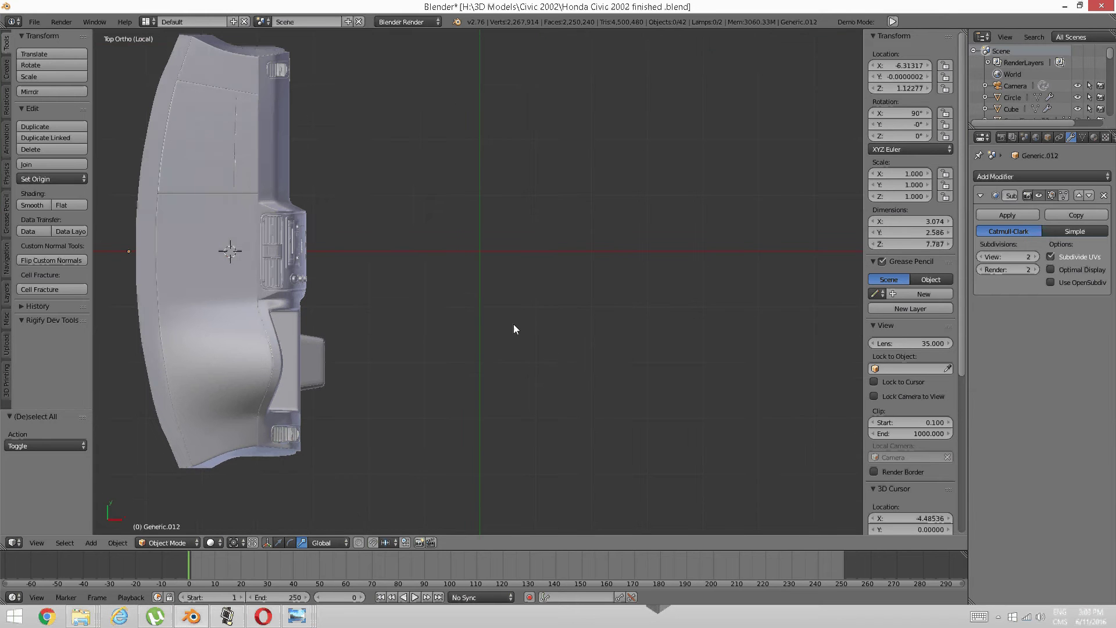
key(shift+s)
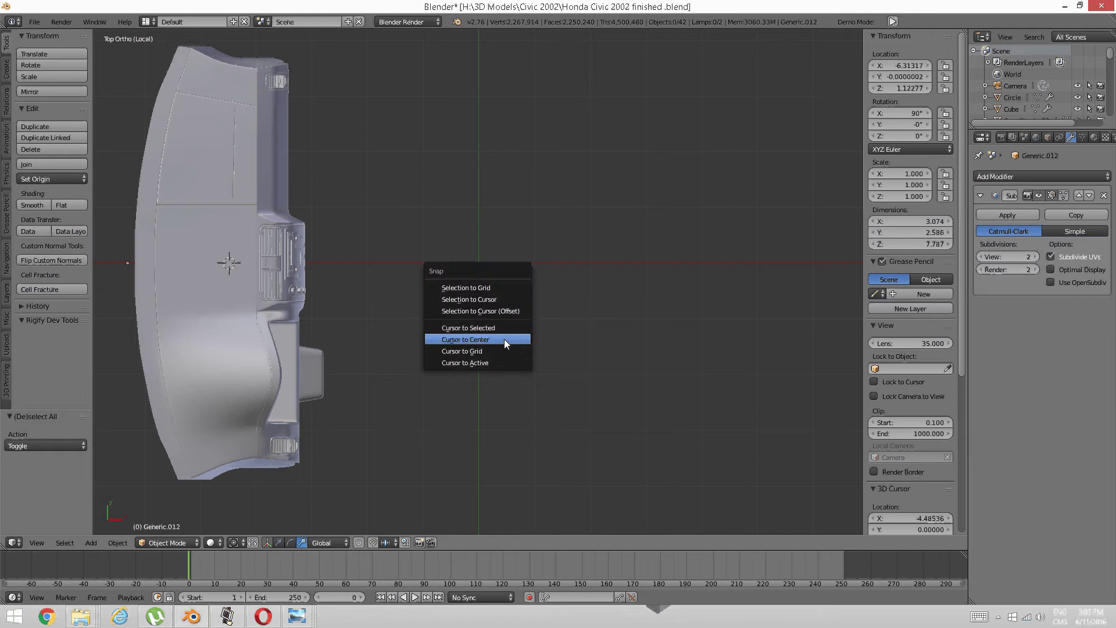
click(504, 339)
key(a)
middle_drag(521, 260, 498, 316)
key(KP_7)
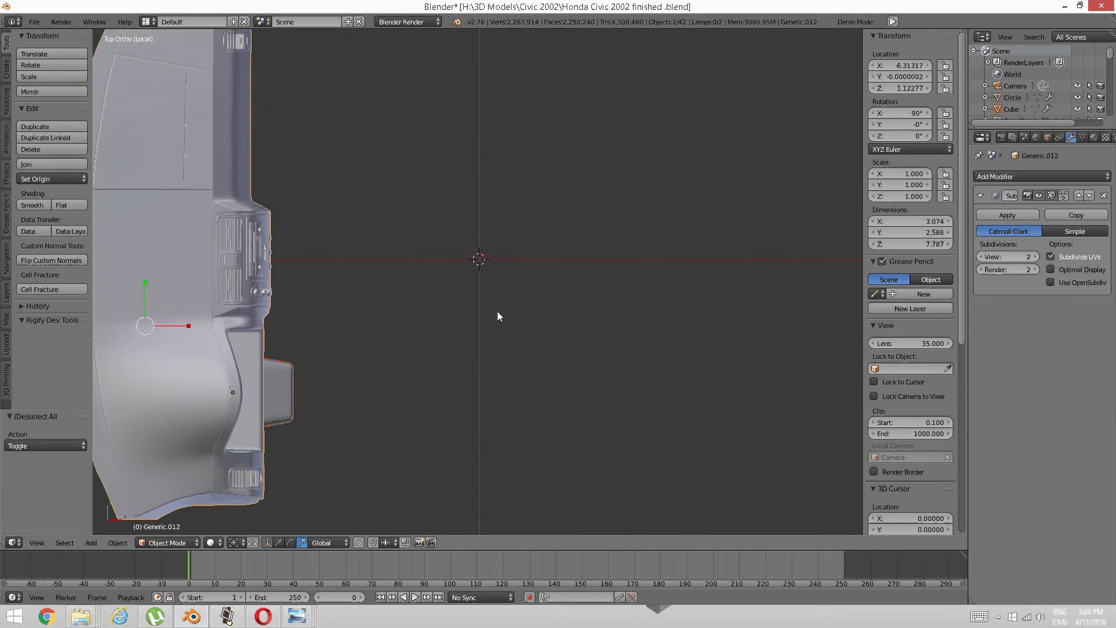
Add a torus mesh at the scene centre and try a minor radius of 0.88
key(a)
scroll(493, 302, up, 3)
shift+middle_drag(485, 270, 472, 310)
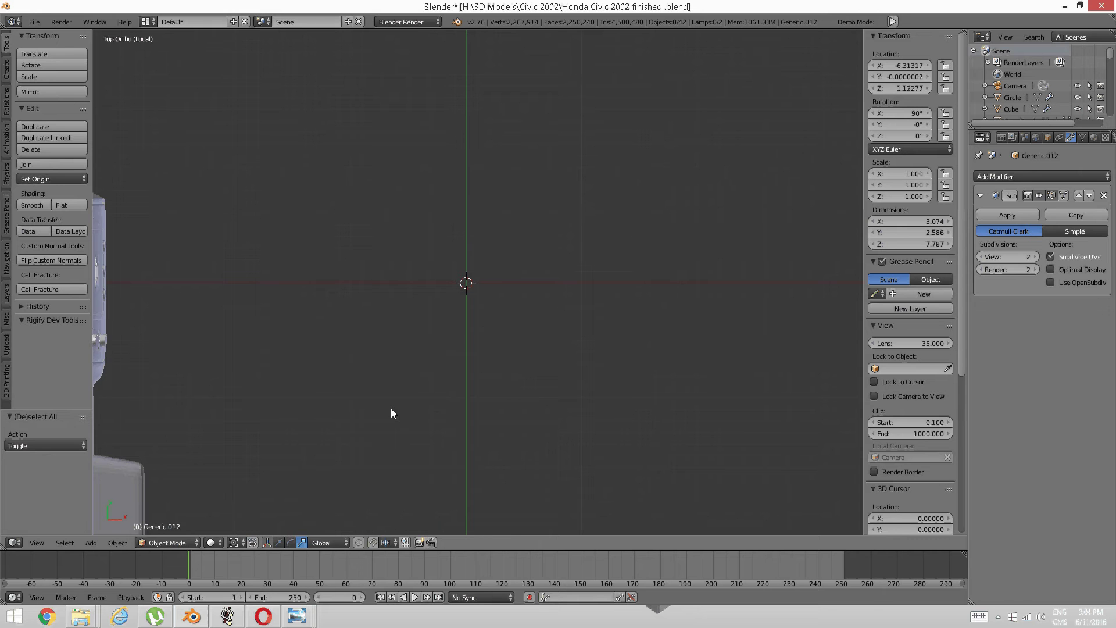
key(space)
mouse_move(430, 409)
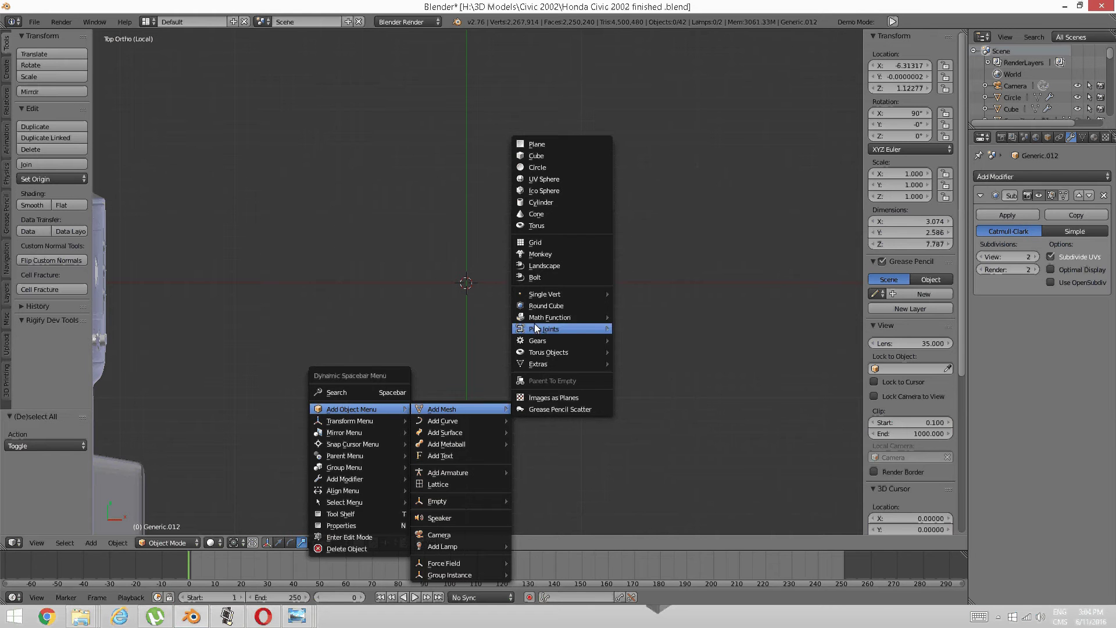
click(566, 225)
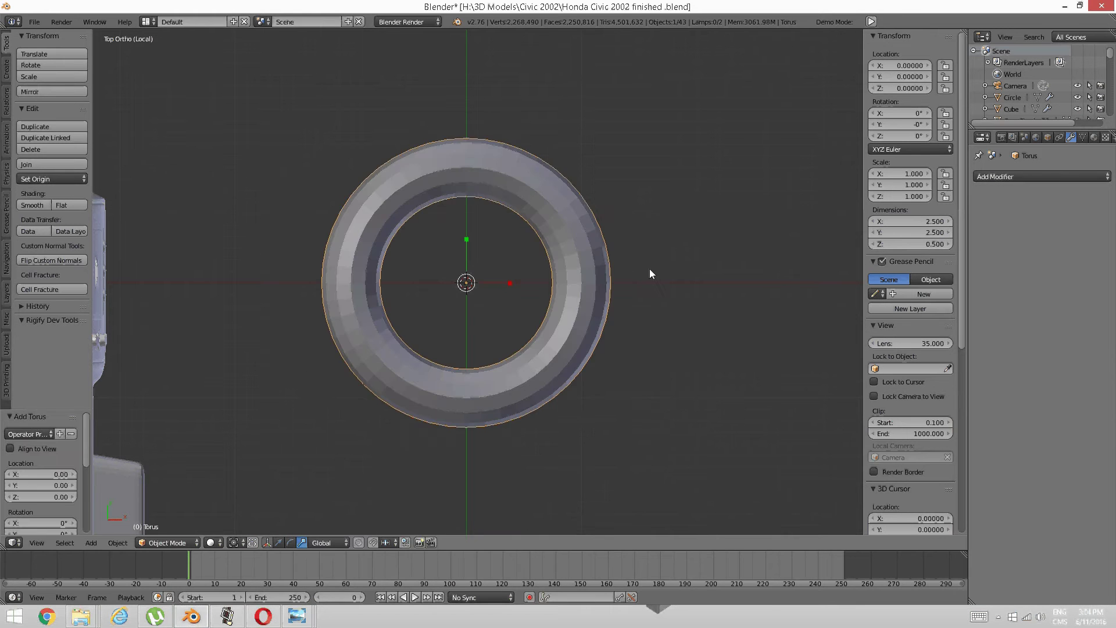
scroll(40, 455, down, 6)
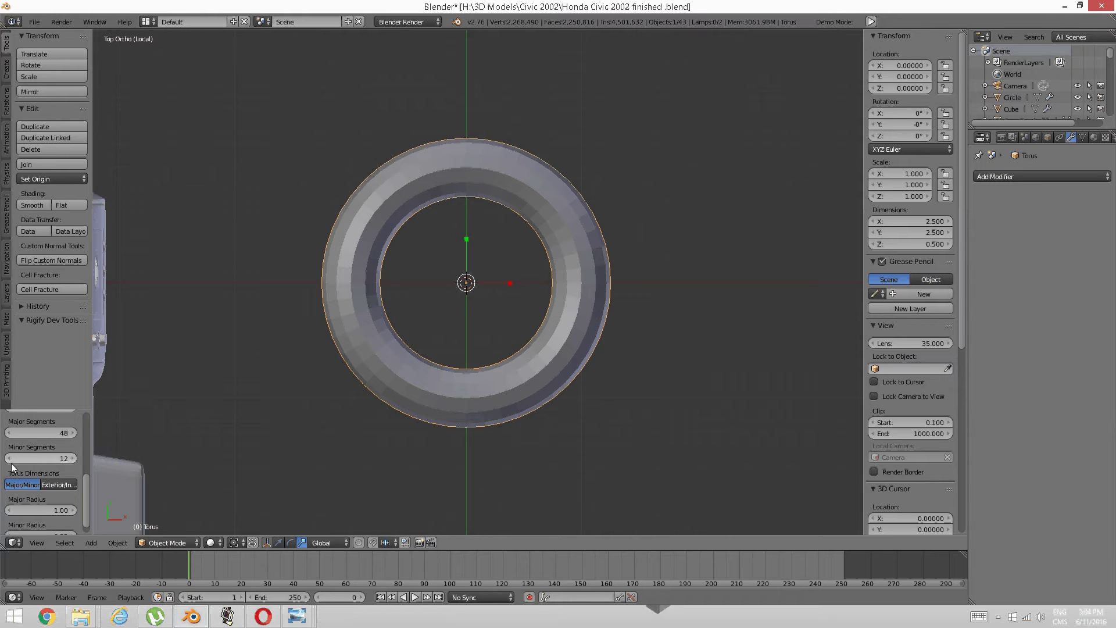
scroll(46, 480, down, 1)
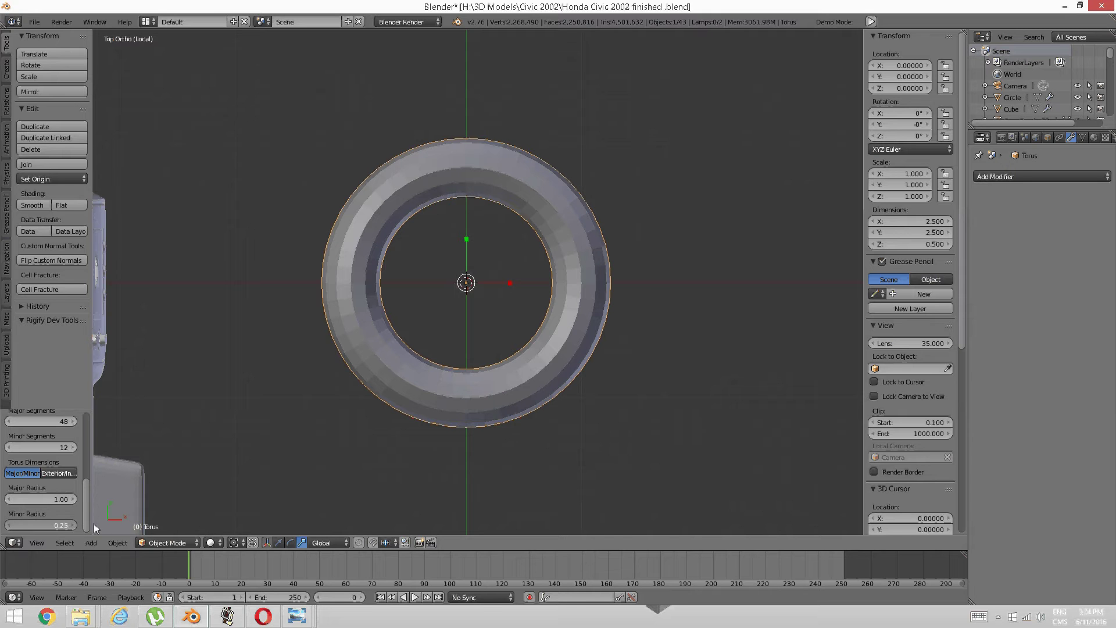
drag(76, 526, 41, 525)
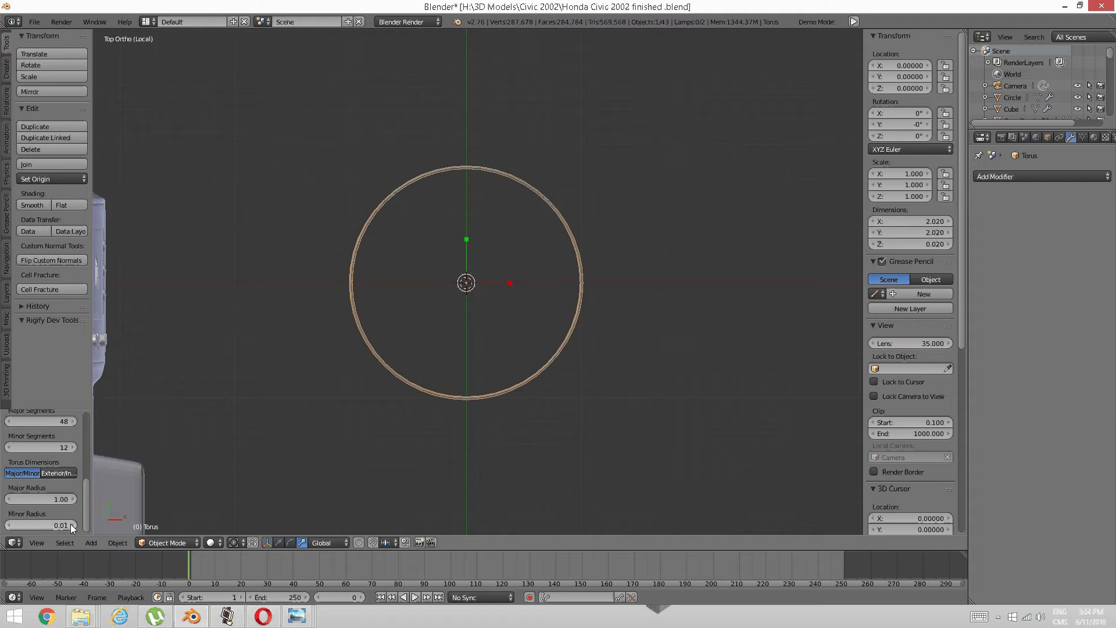
drag(95, 521, 56, 522)
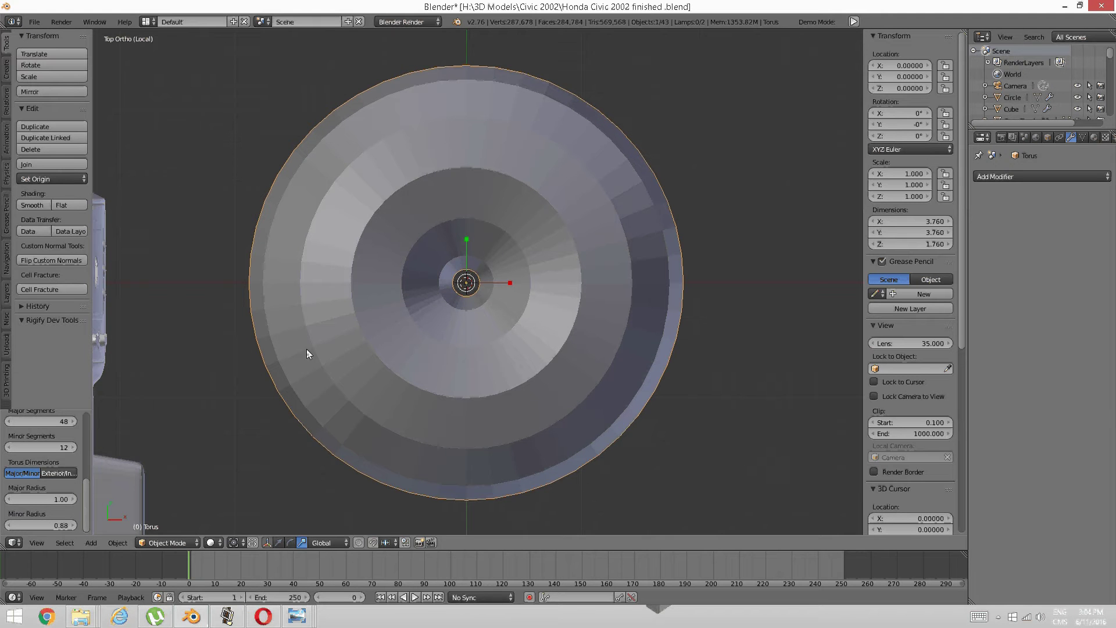
Set the dashboard's viewport subdivision level to 0
shift+middle_drag(307, 354, 432, 312)
right_click(361, 312)
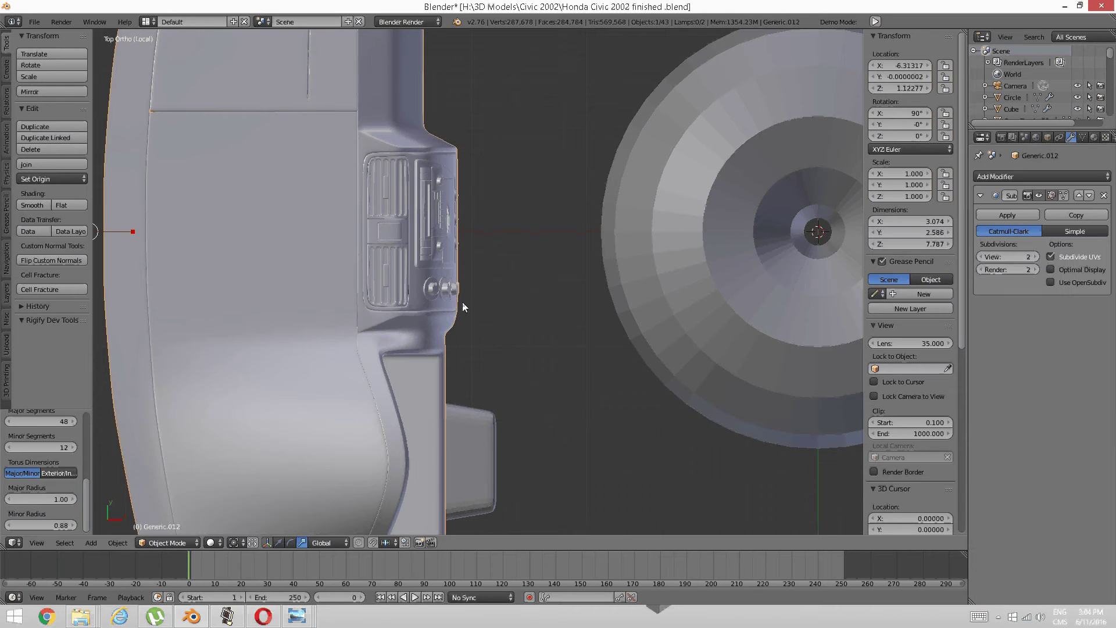
click(981, 256)
click(981, 256)
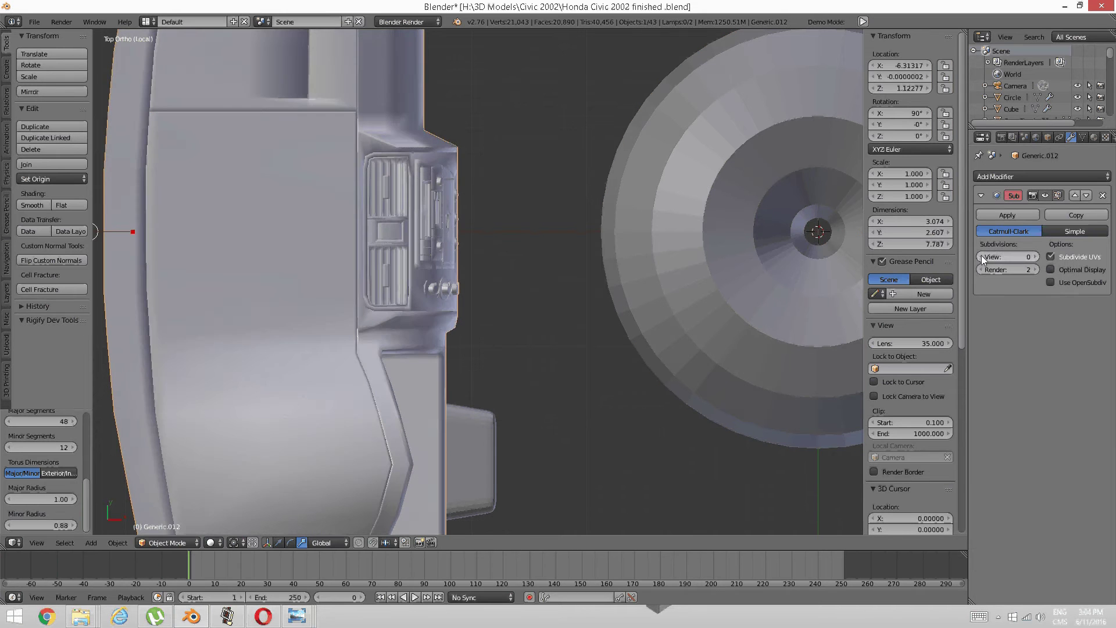
Delete the oversized torus at the scene centre
shift+middle_drag(698, 299, 459, 263)
right_click(525, 287)
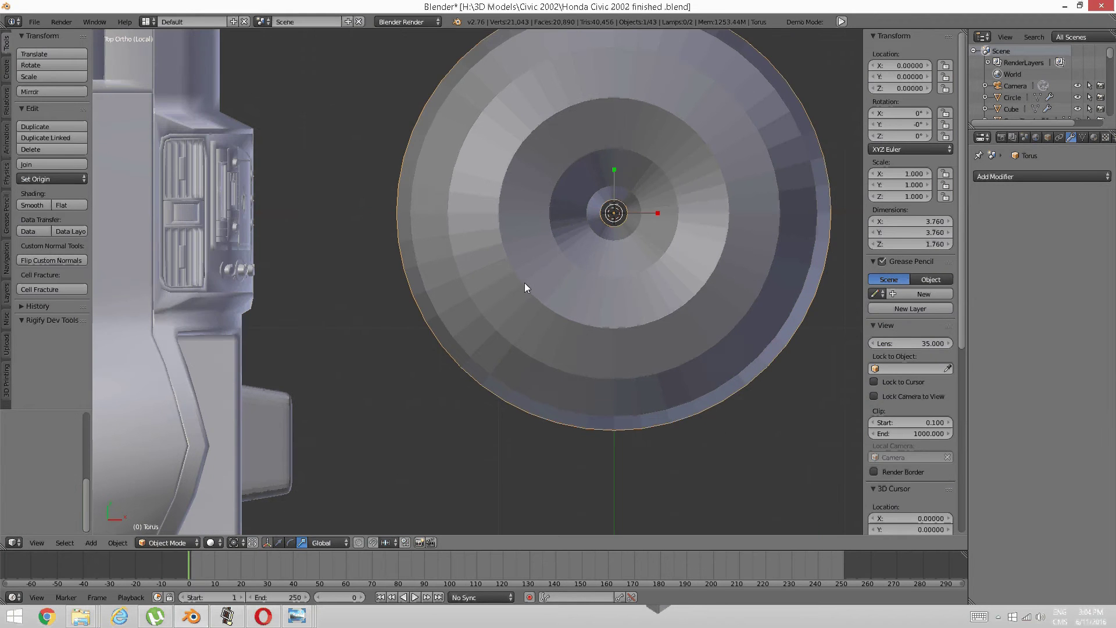
key(x)
click(527, 282)
shift+middle_drag(543, 277, 619, 246)
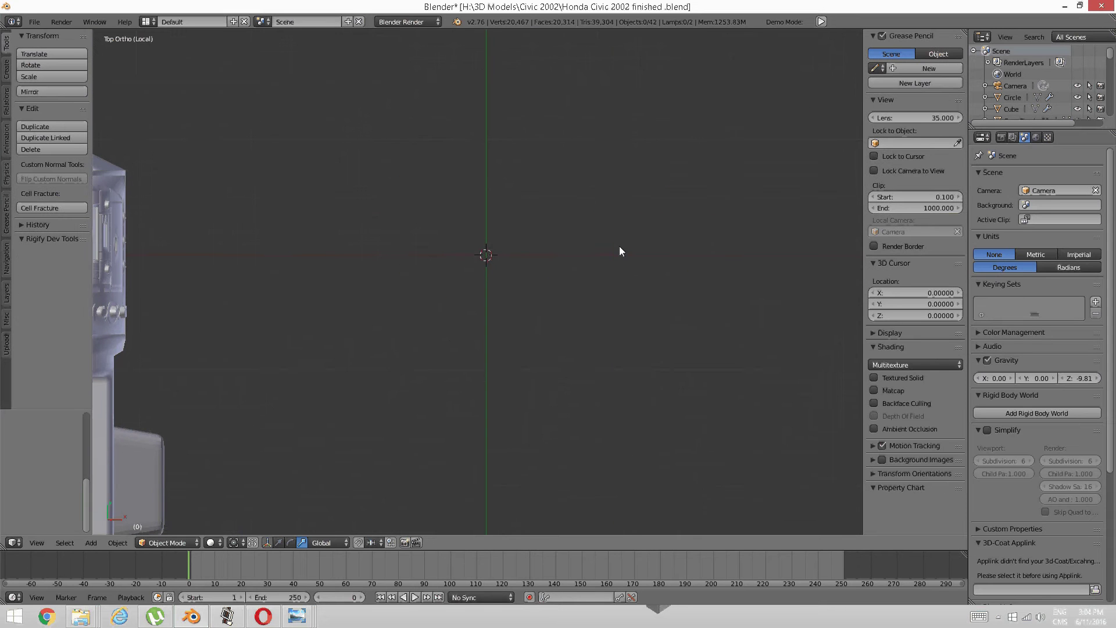
Add a torus mesh at the 3D cursor with major radius 1.00 and minor radius 0.08
key(shift+a)
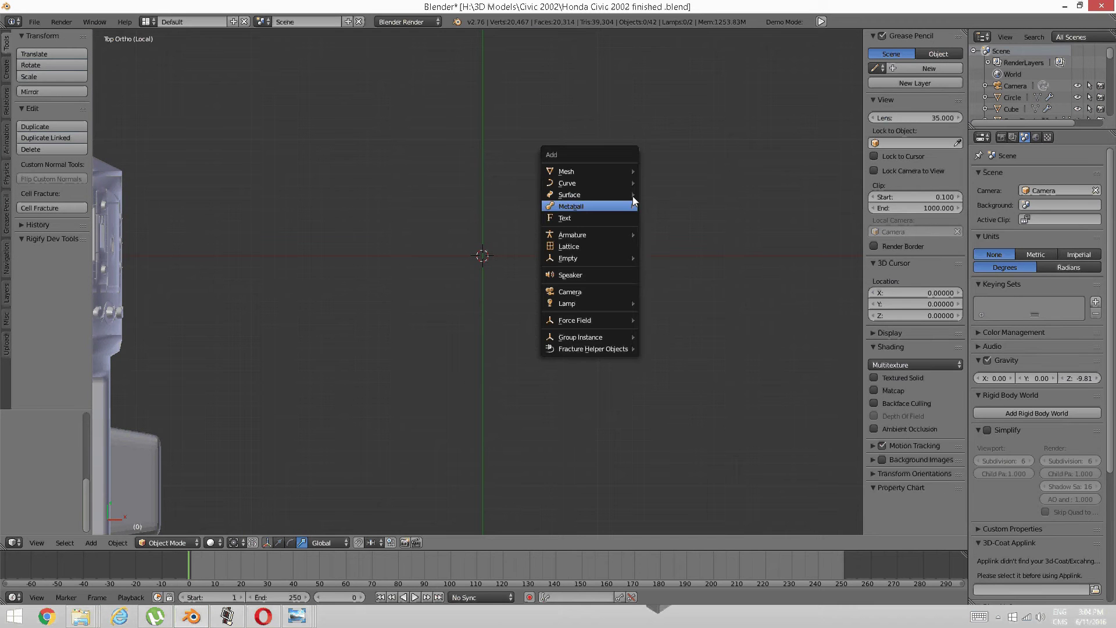
mouse_move(619, 171)
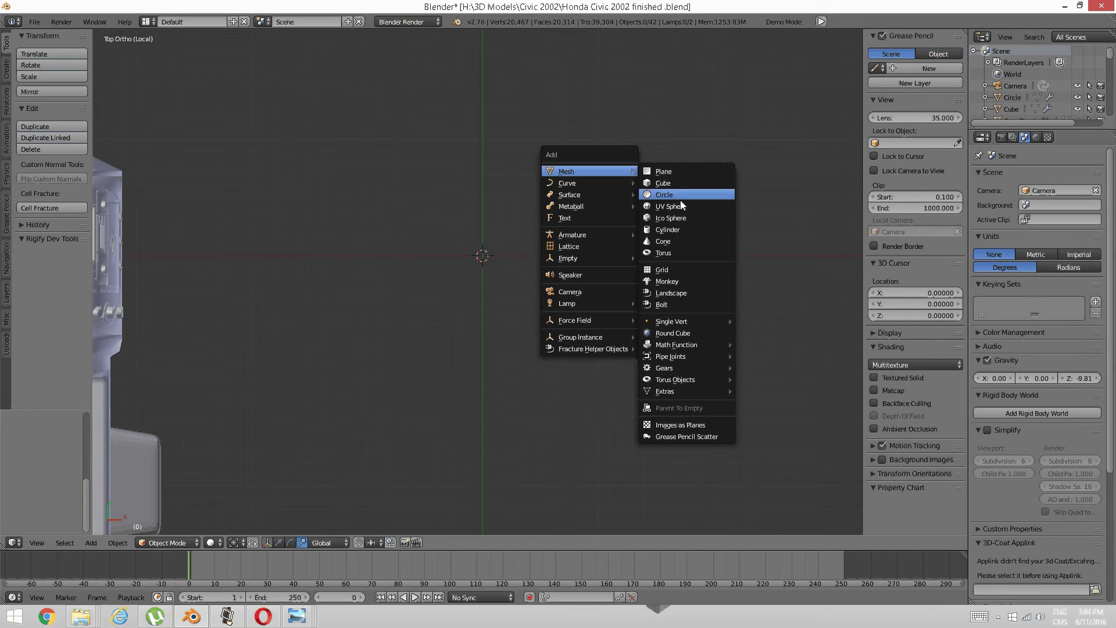
click(675, 251)
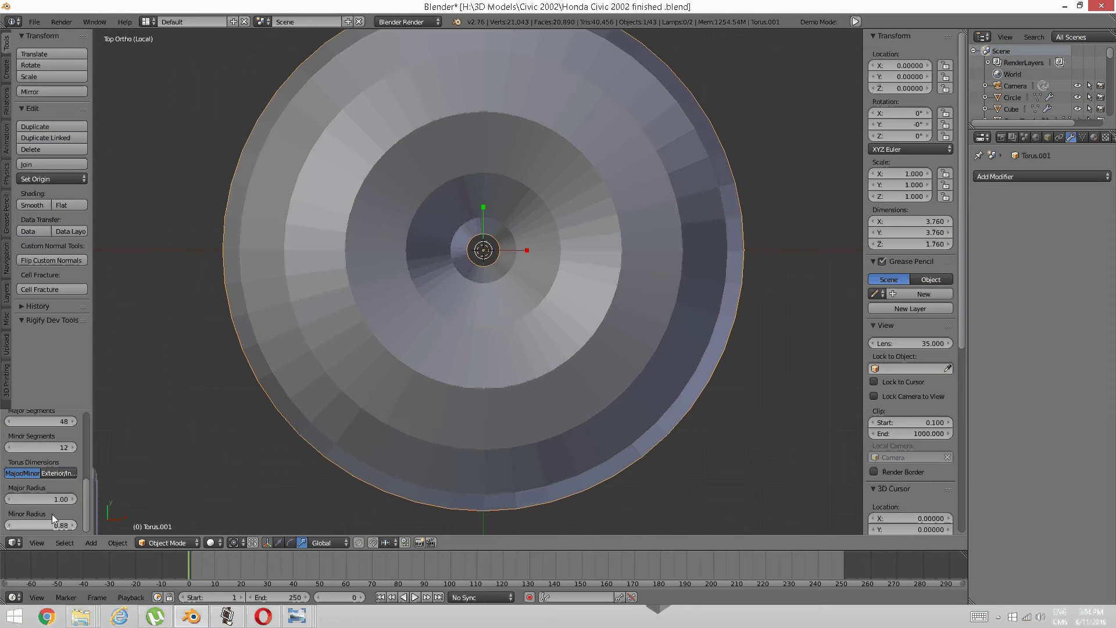
click(11, 526)
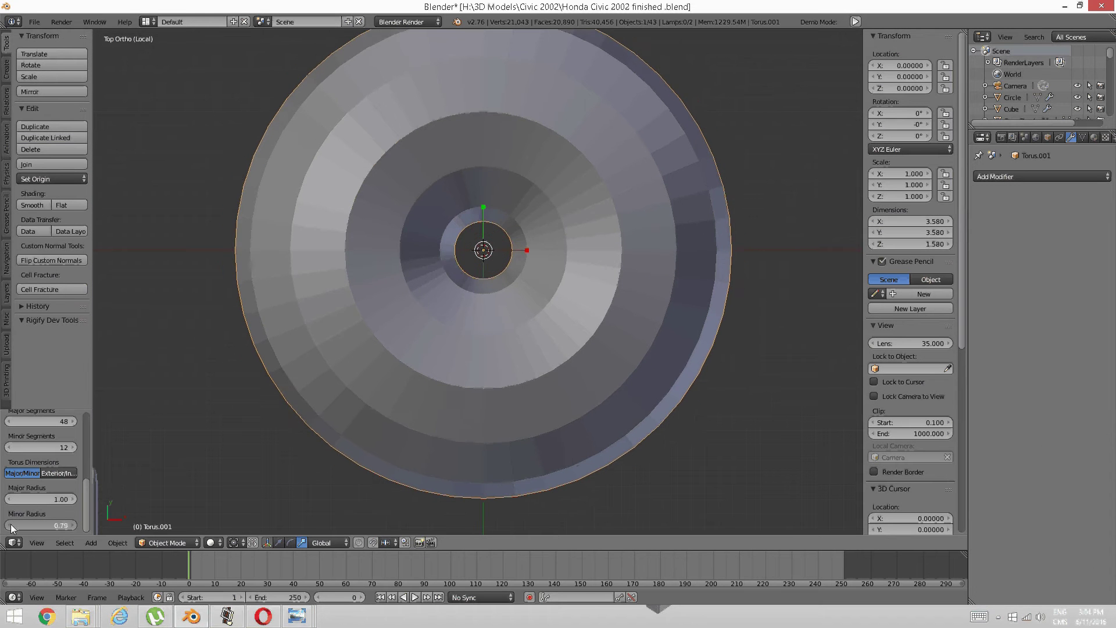
drag(11, 525, 973, 532)
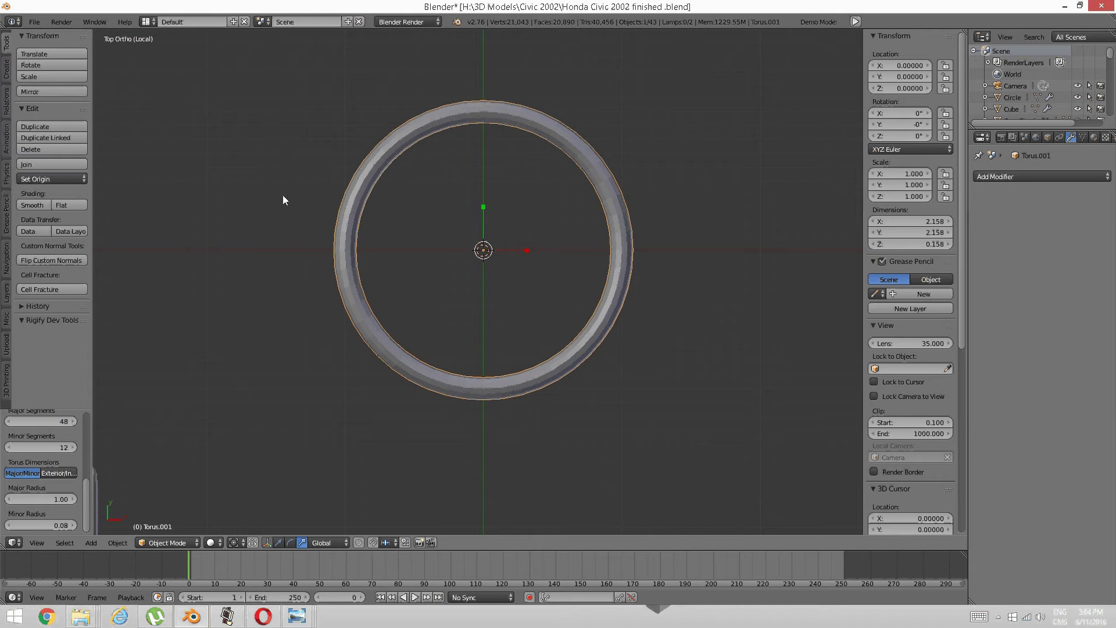
Enter Edit Mode on the torus, clear the mesh selection and switch to edge selection
middle_drag(369, 256, 407, 326)
scroll(384, 243, up, 3)
key(Tab)
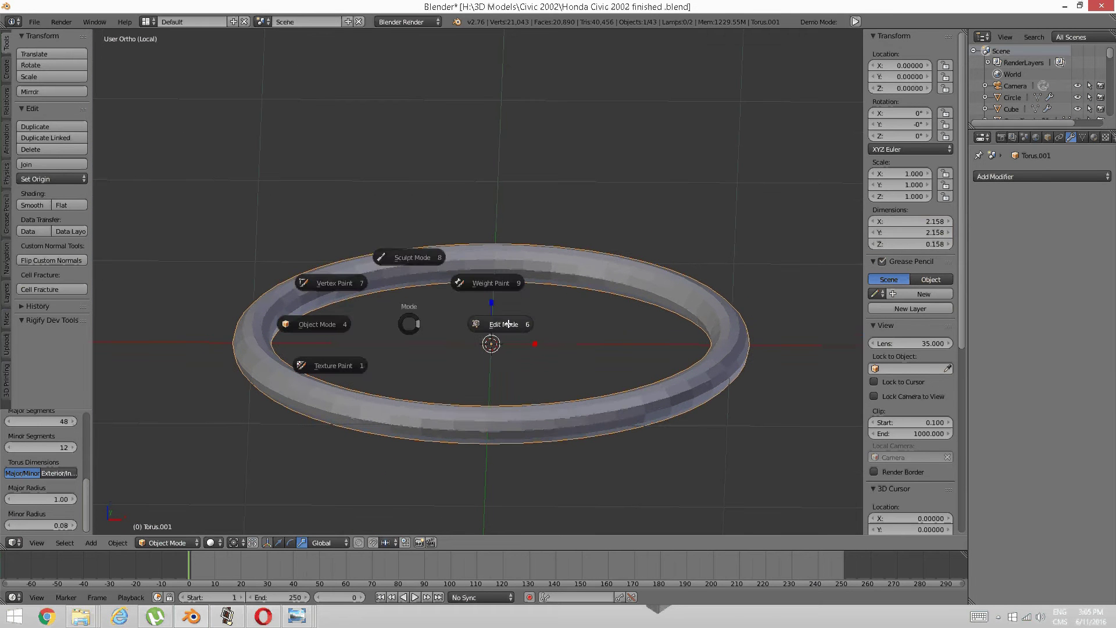
click(488, 323)
middle_drag(456, 353, 410, 264)
scroll(431, 288, up, 1)
key(a)
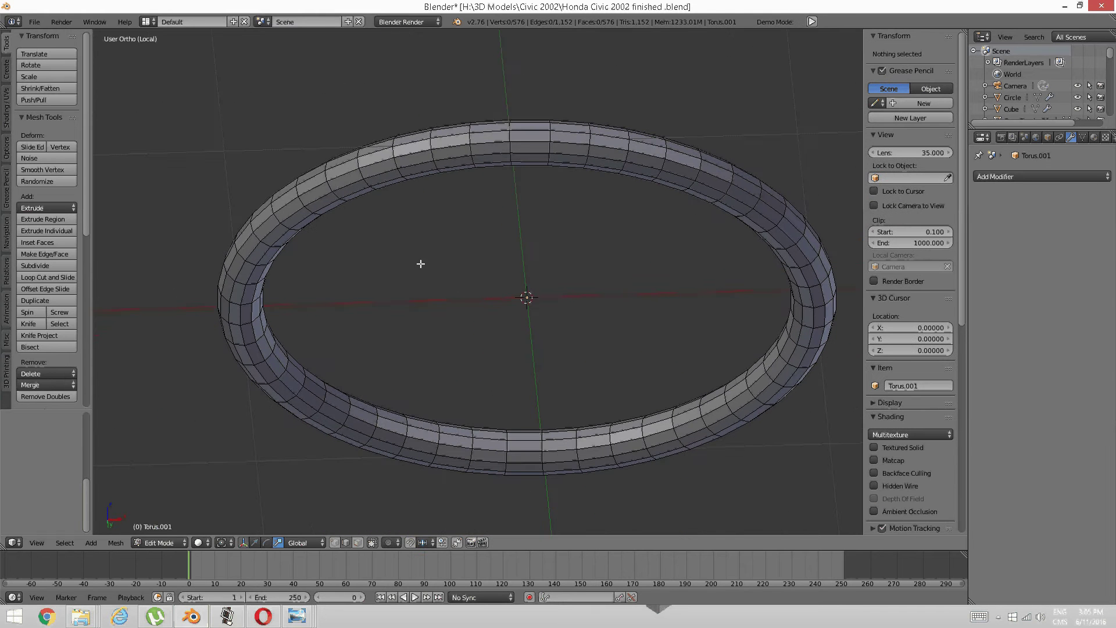
key(ctrl+Tab)
click(376, 249)
shift+middle_drag(286, 311, 274, 279)
scroll(274, 279, up, 1)
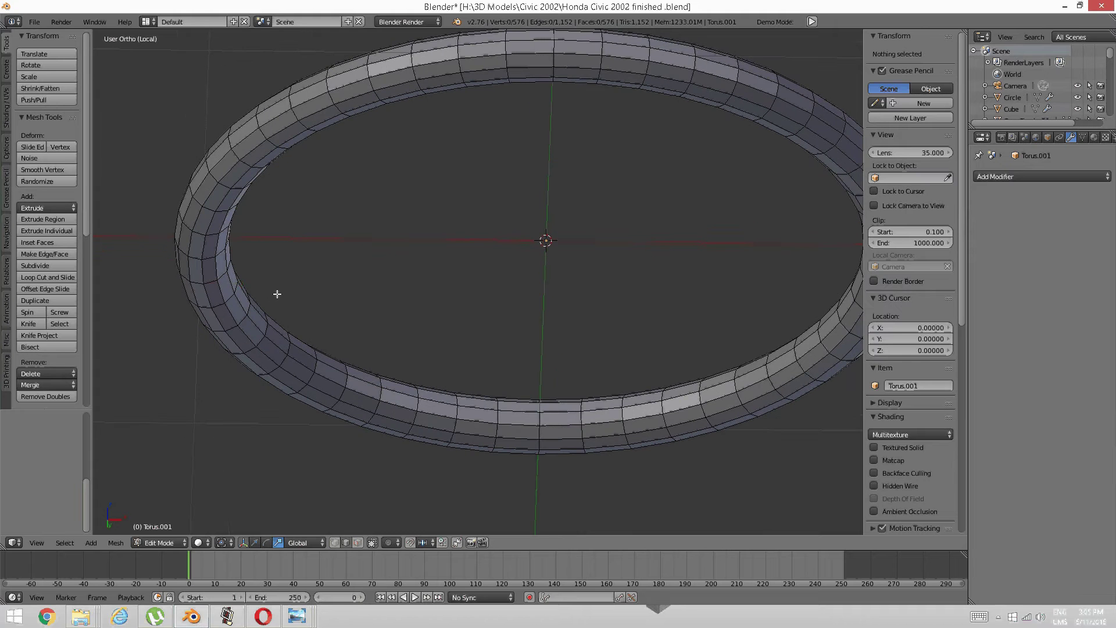
right_click(196, 282)
key(a)
middle_drag(243, 279, 310, 279)
right_click(283, 313)
key(a)
right_click(302, 295)
shift+right_click(314, 293)
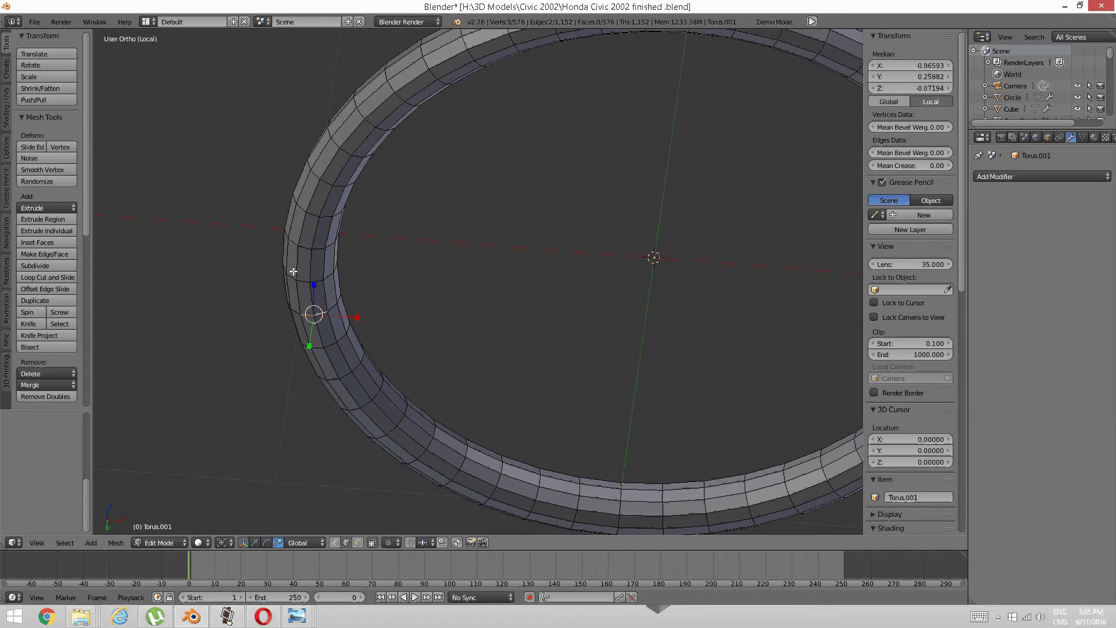
shift+right_click(310, 280)
key(ctrl+e)
key(ctrl+z)
key(a)
alt+right_click(317, 311)
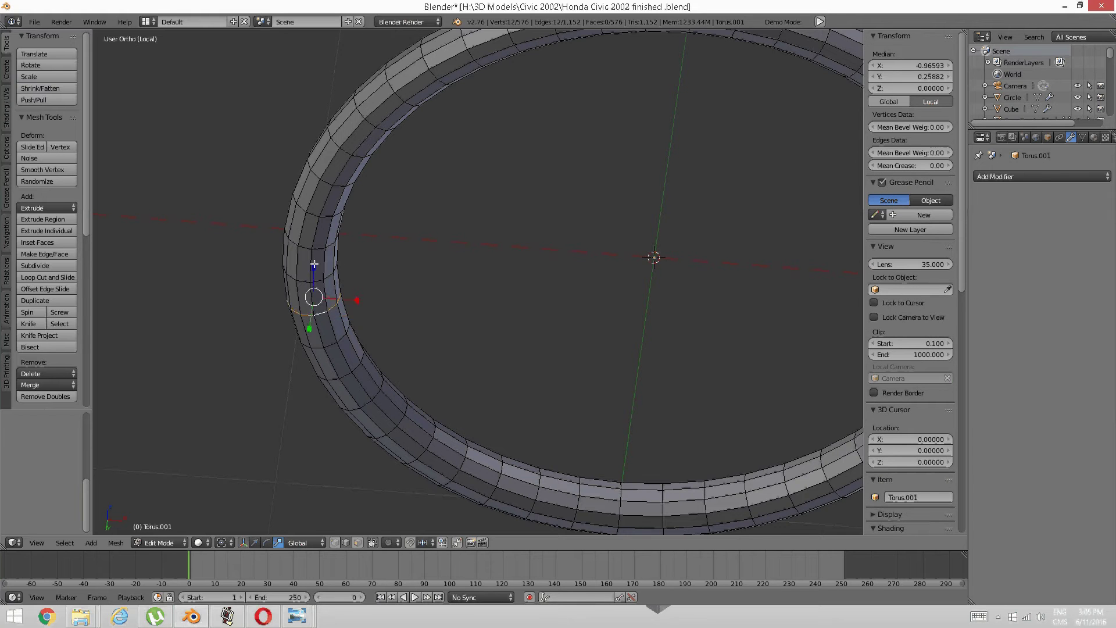
scroll(444, 225, down, 2)
key(a)
middle_drag(504, 191, 529, 177)
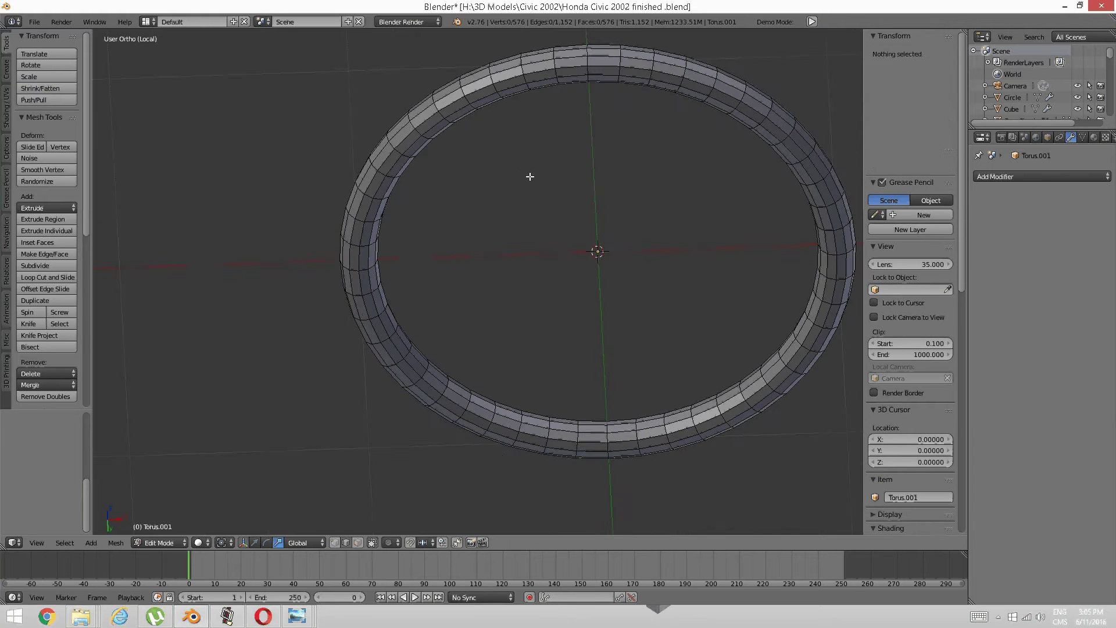
alt+right_click(592, 74)
alt+shift+right_click(609, 443)
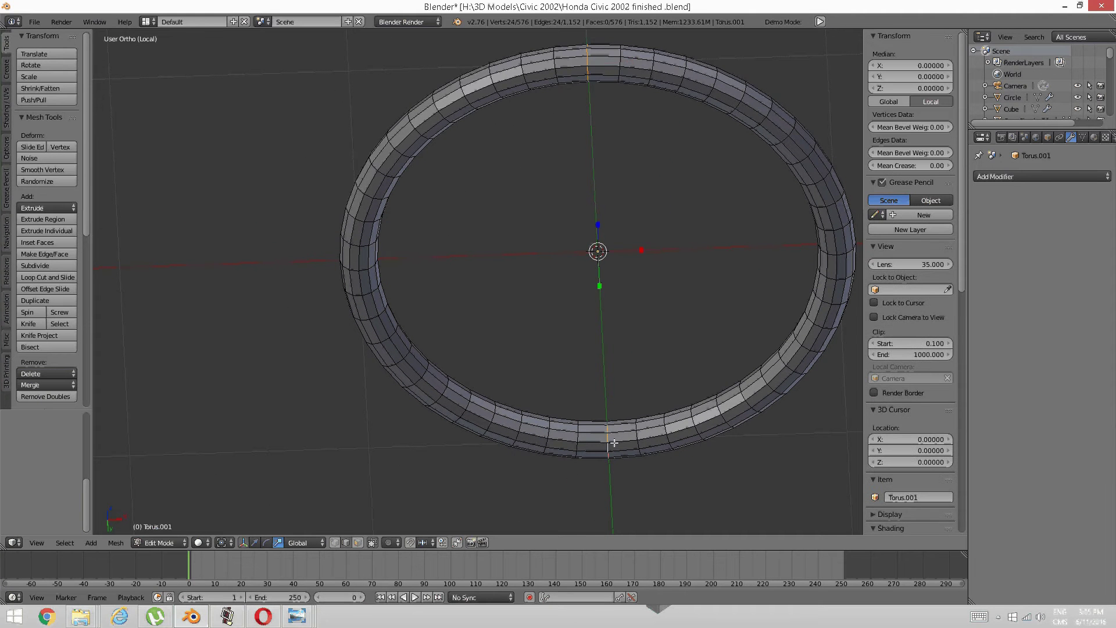
key(a)
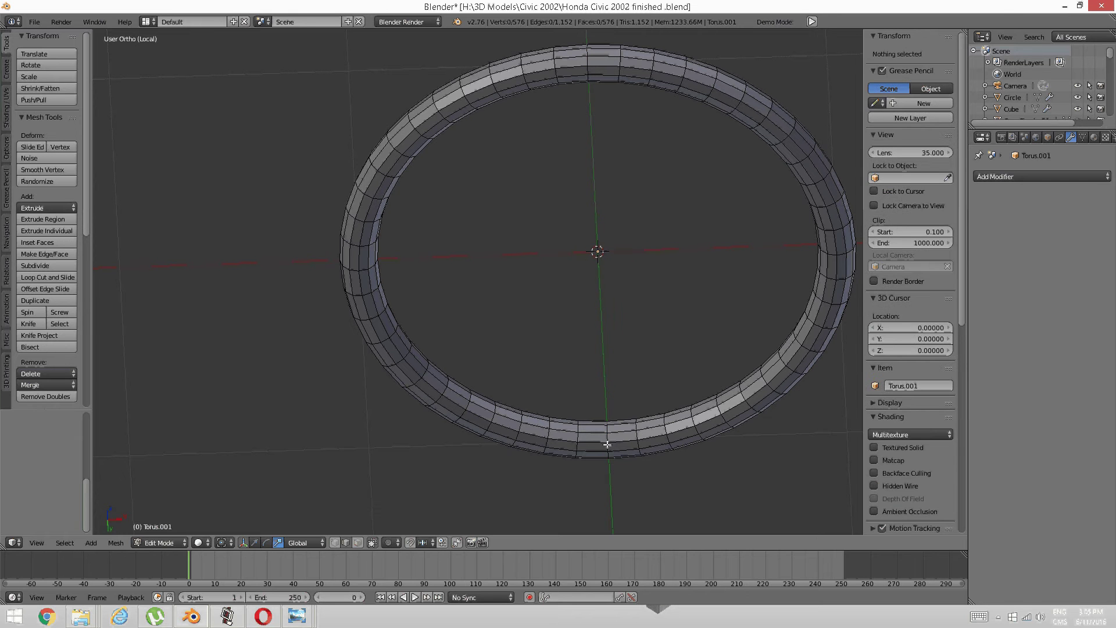
alt+right_click(606, 442)
alt+shift+right_click(588, 69)
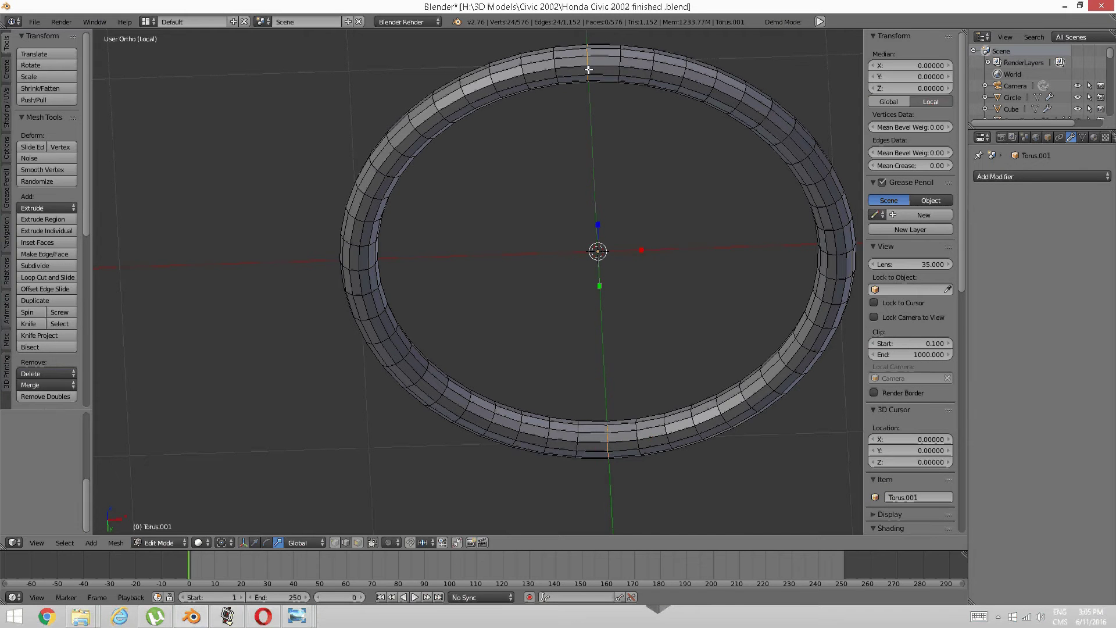
alt+shift+right_click(651, 74)
alt+shift+right_click(532, 75)
alt+shift+right_click(470, 100)
alt+shift+right_click(417, 137)
alt+shift+right_click(398, 151)
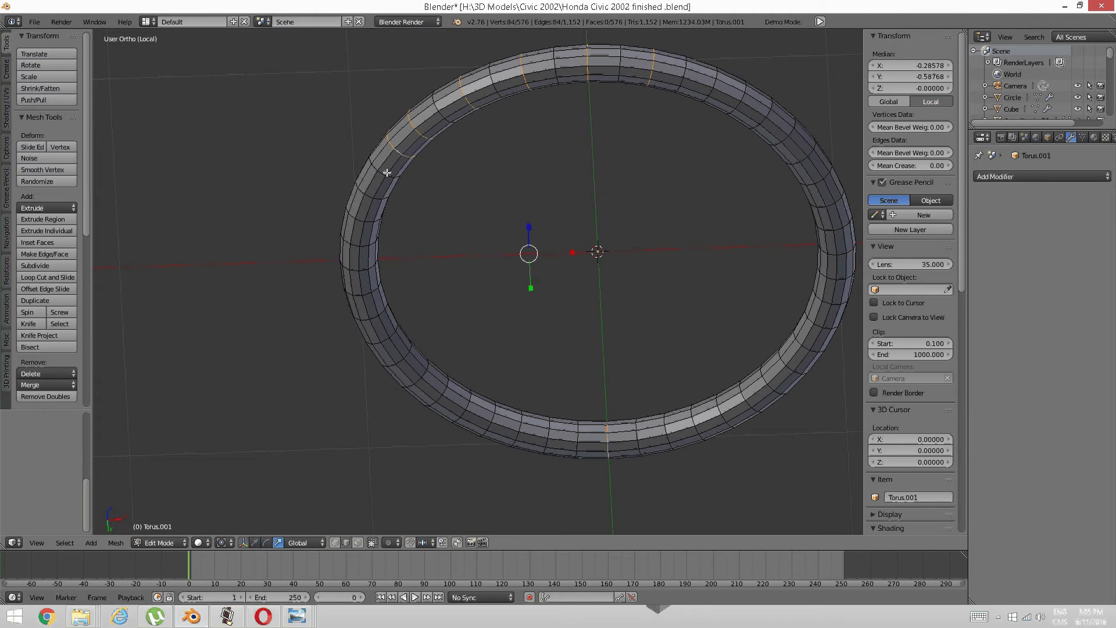
alt+shift+right_click(370, 192)
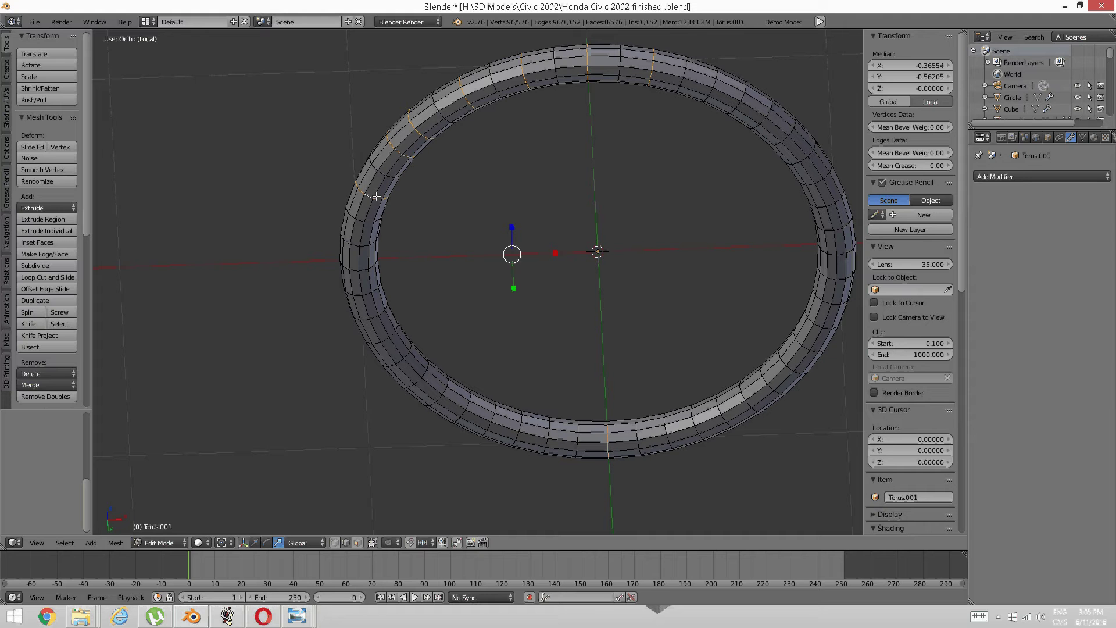
alt+shift+right_click(681, 85)
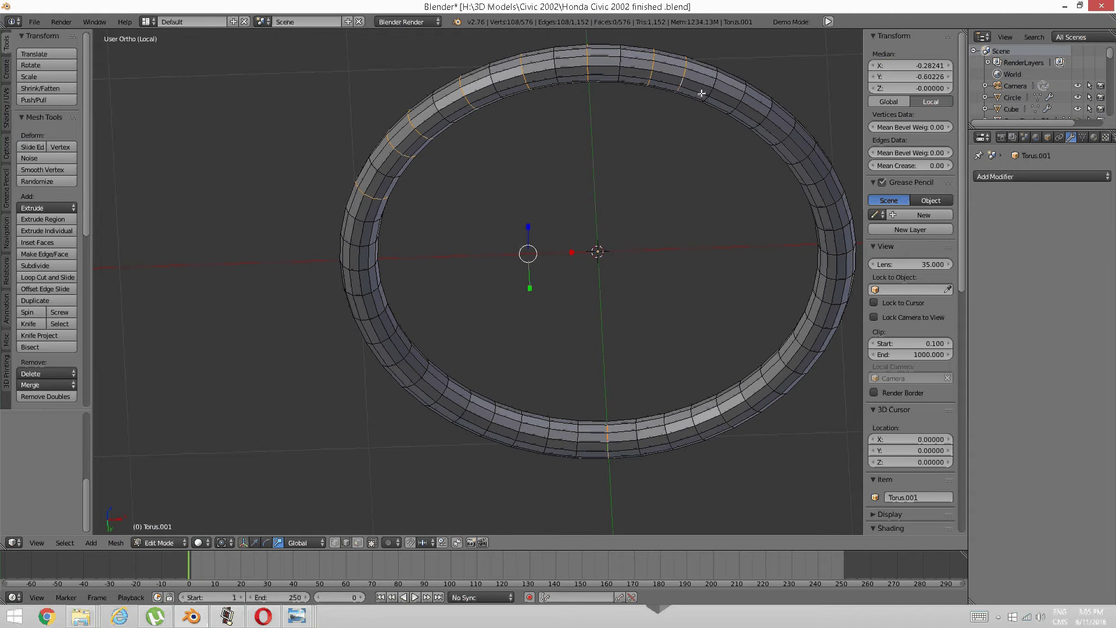
key(ctrl+z)
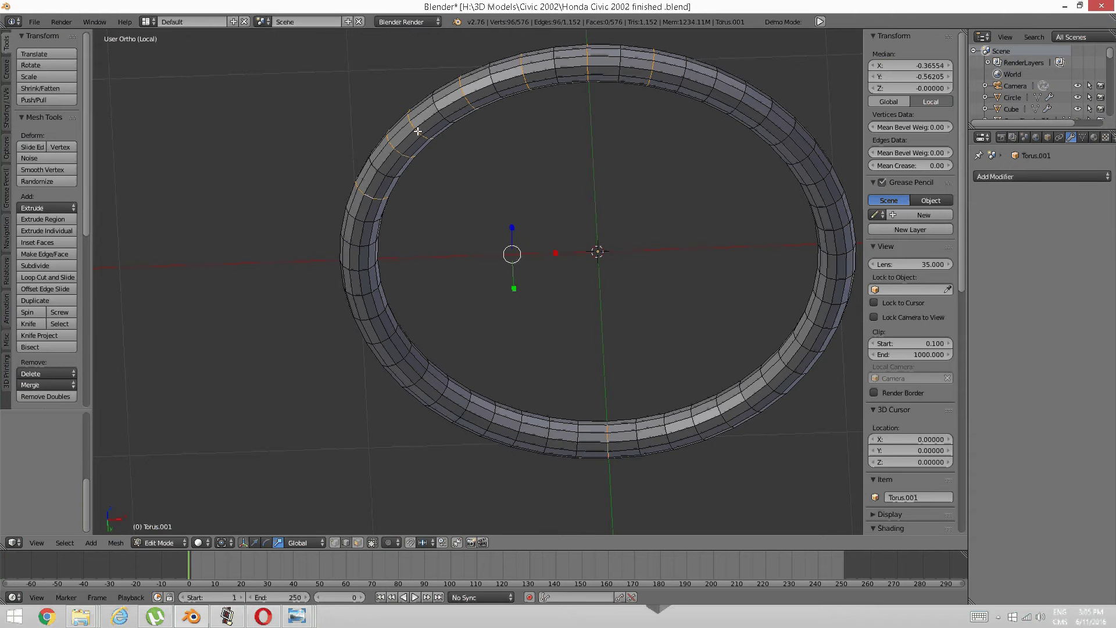
key(a)
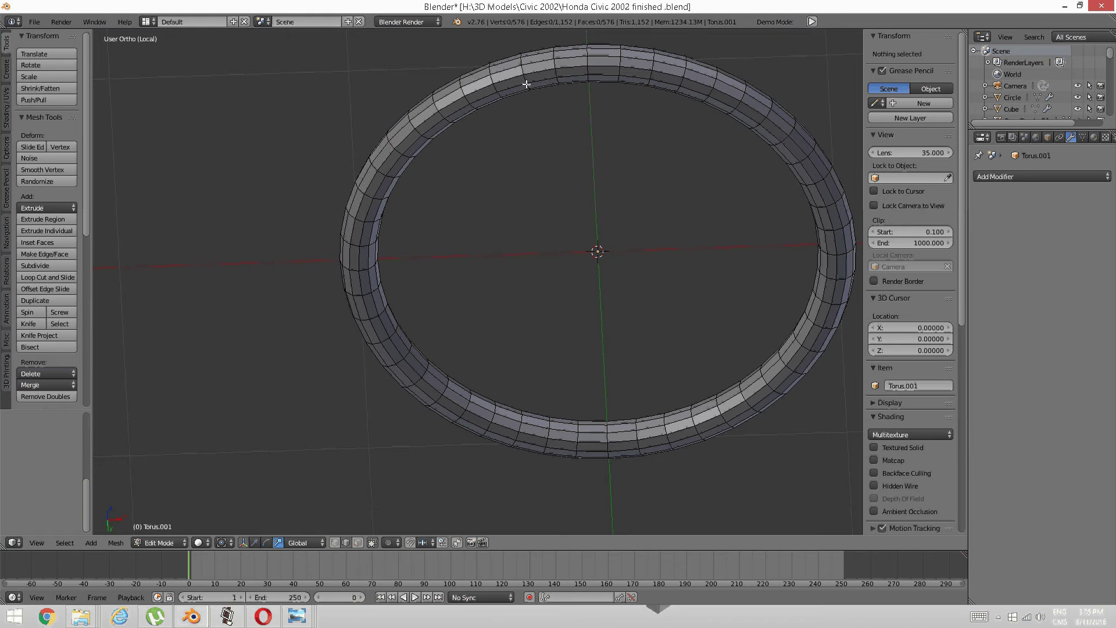
Select every second cross-section edge loop along the rim's upper-left quarter, starting at the loop on the Y axis
alt+right_click(582, 64)
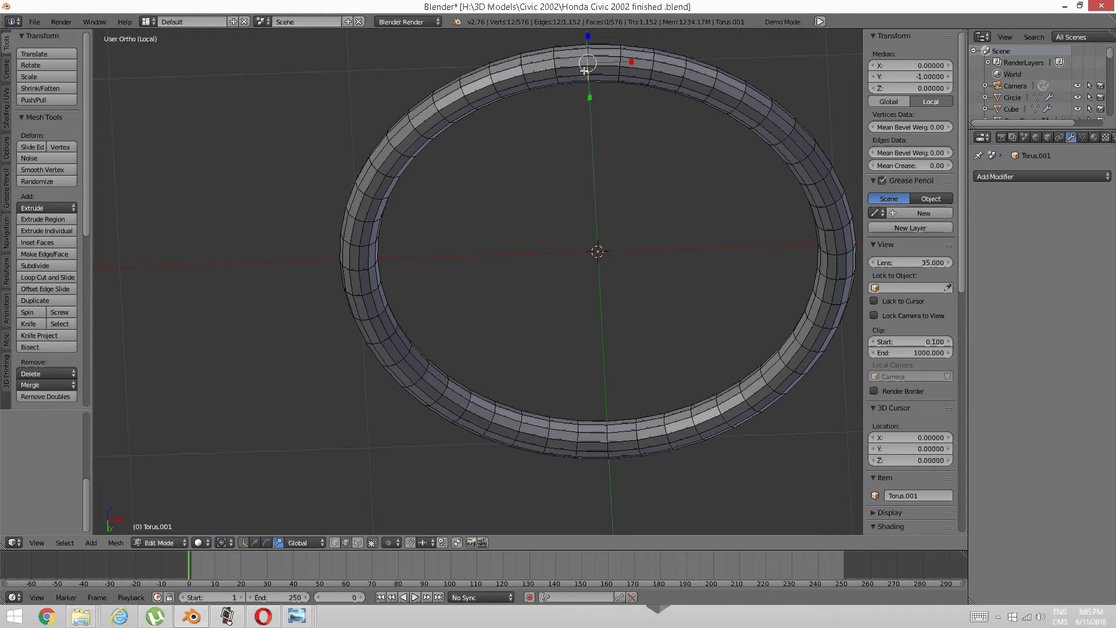
alt+shift+right_click(525, 79)
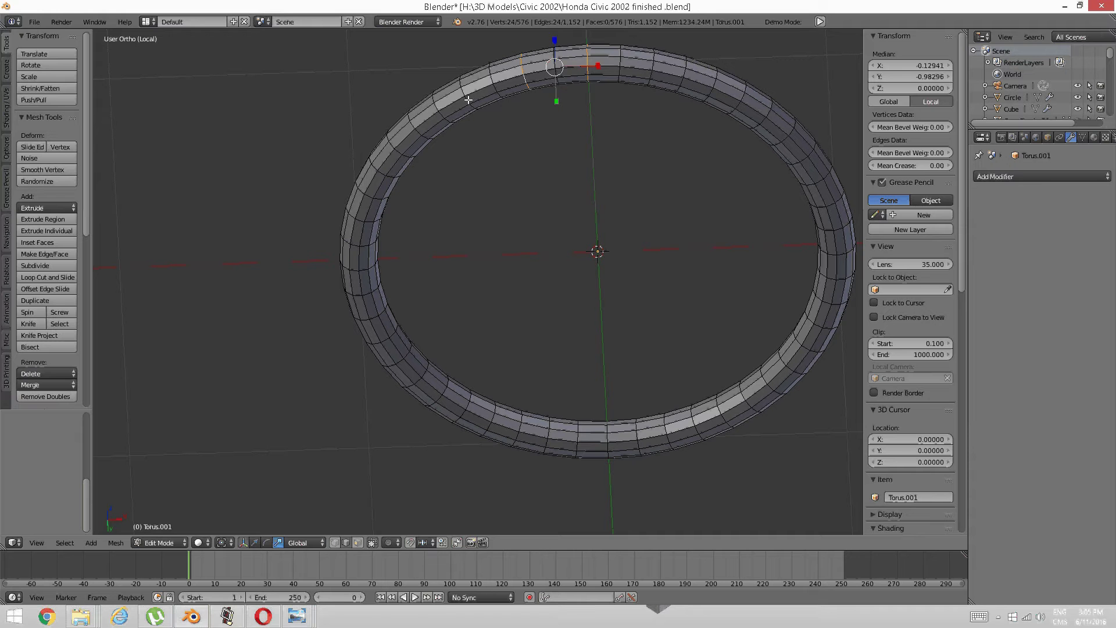
alt+shift+right_click(469, 100)
alt+shift+right_click(418, 132)
alt+shift+right_click(377, 181)
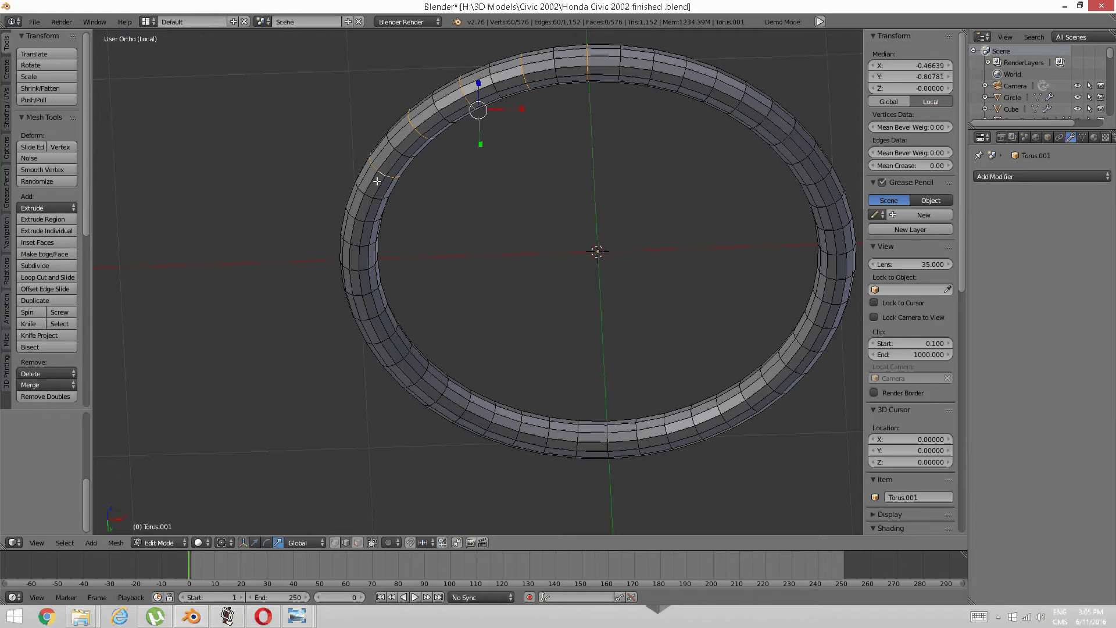
alt+shift+right_click(359, 221)
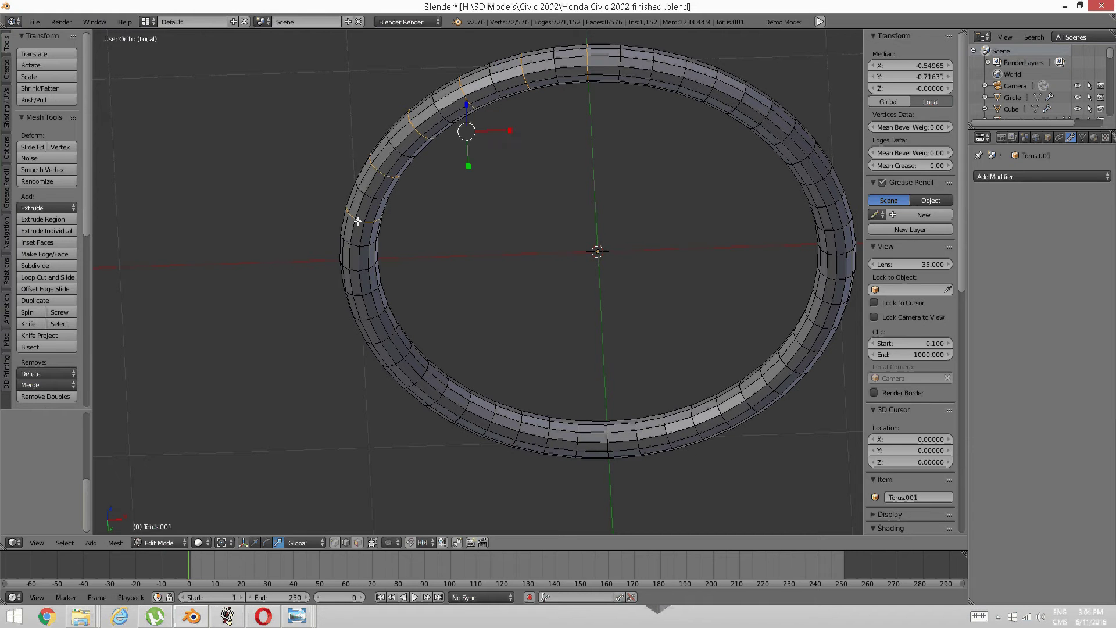
Extend the selection with every second cross-section edge loop along the rim's lower-left quarter, starting at the X axis
alt+shift+right_click(355, 265)
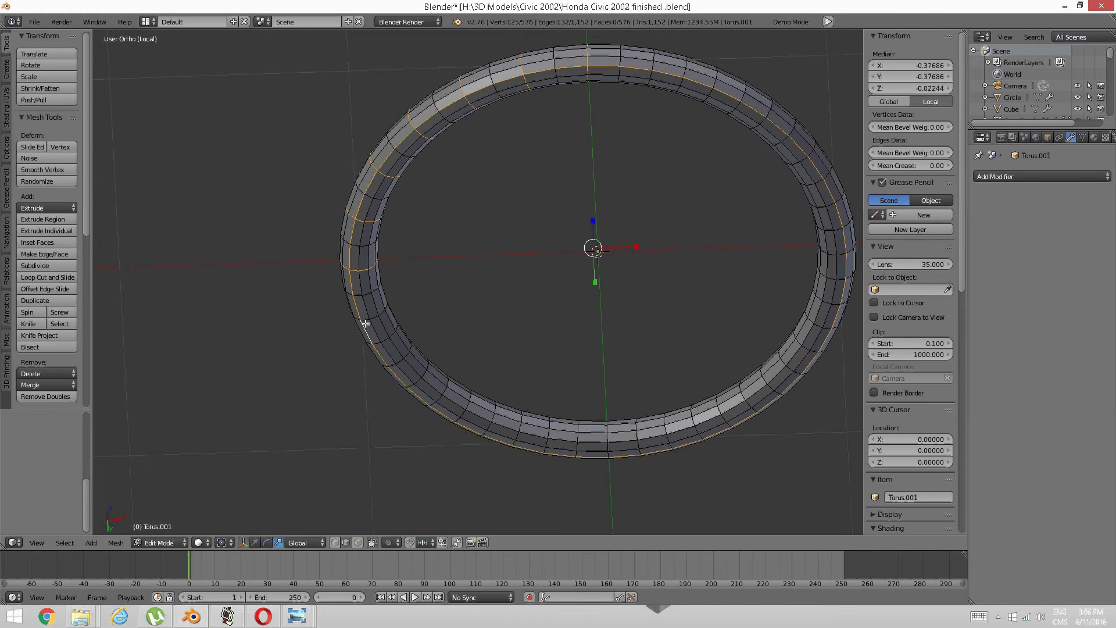
alt+shift+right_click(362, 320)
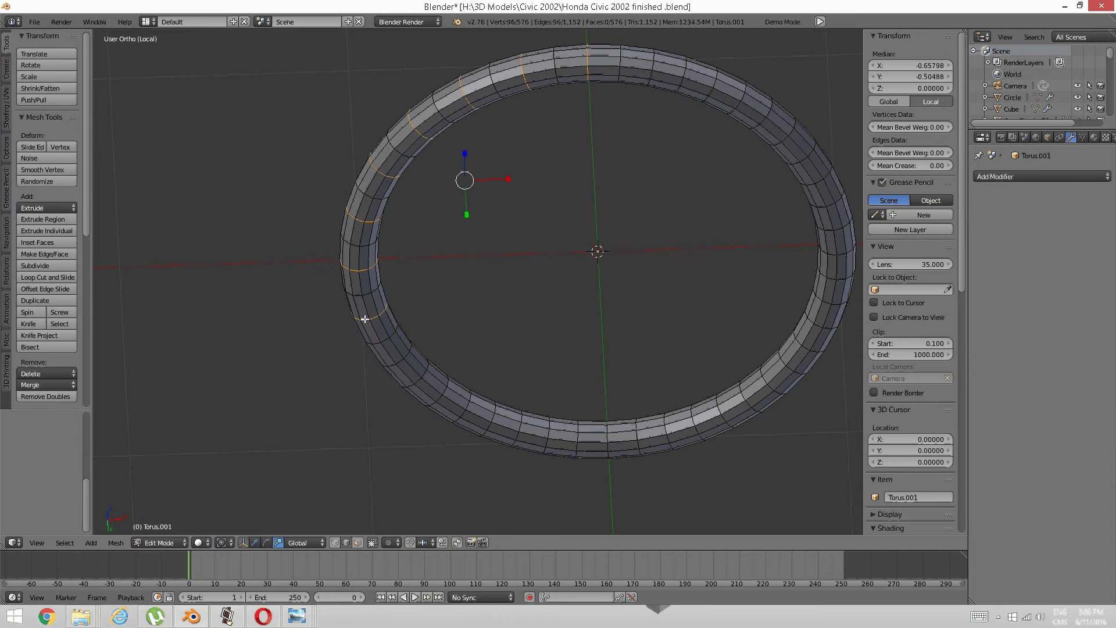
alt+shift+right_click(400, 361)
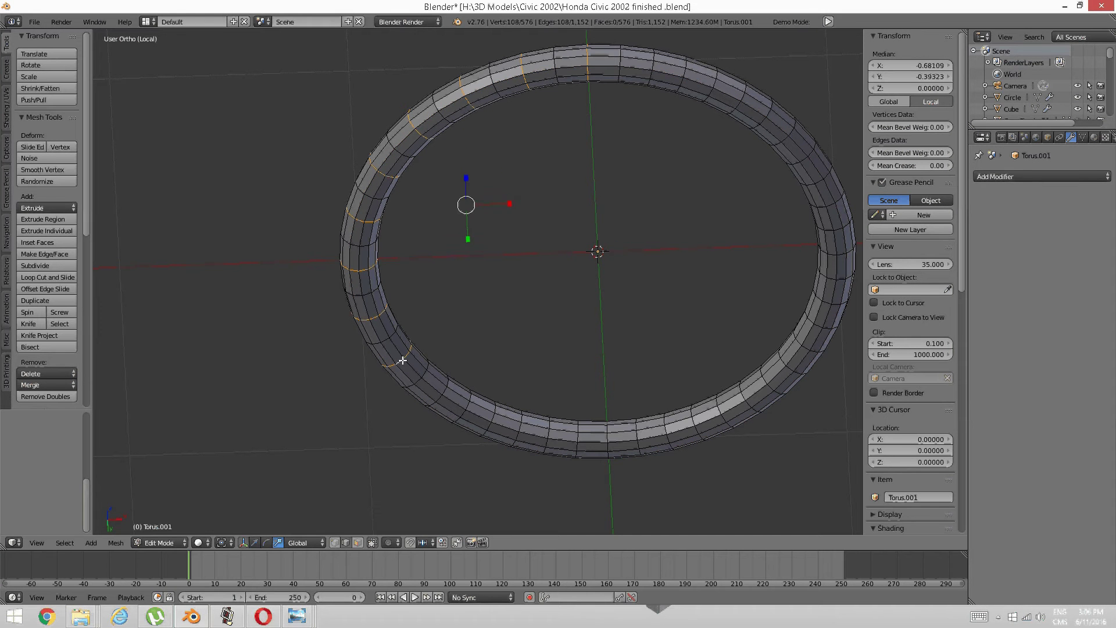
alt+shift+right_click(440, 394)
alt+shift+right_click(489, 424)
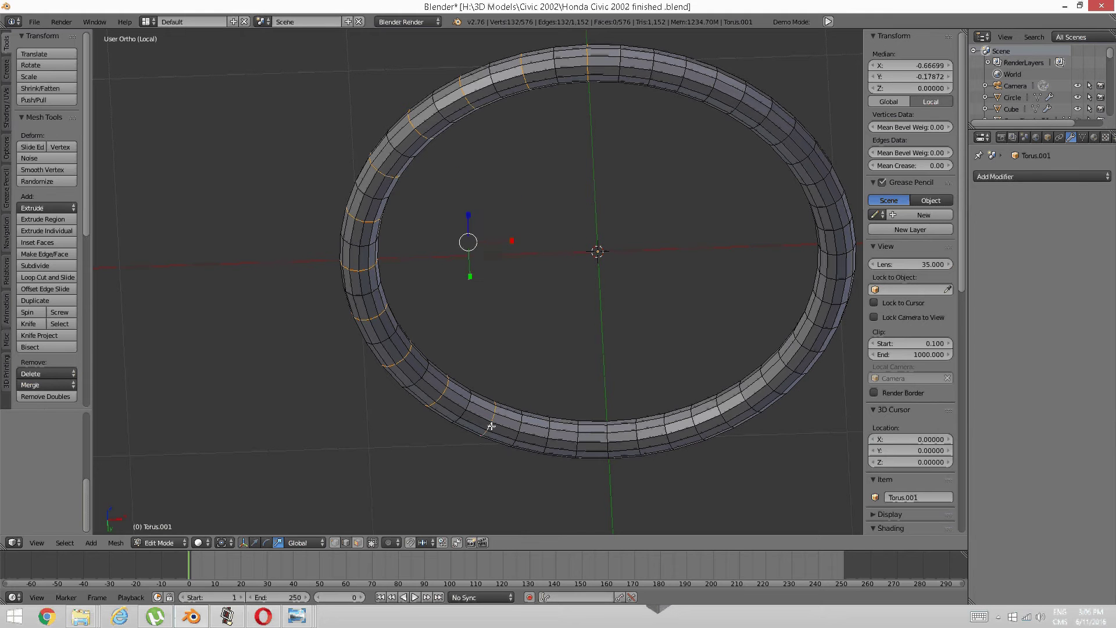
alt+shift+right_click(544, 443)
Add every second cross-section edge loop along the rim's lower-right quarter, from the Y axis round to the X axis
alt+shift+right_click(610, 449)
key(ctrl+z)
alt+shift+right_click(610, 447)
alt+shift+right_click(667, 435)
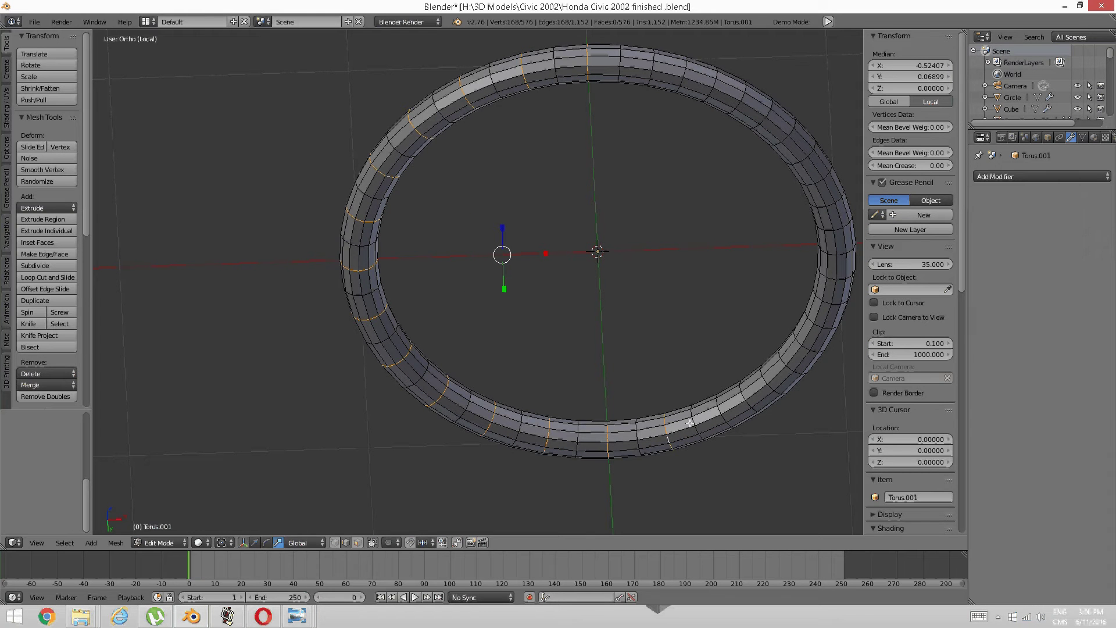
alt+shift+right_click(726, 417)
alt+shift+right_click(744, 404)
alt+shift+right_click(787, 368)
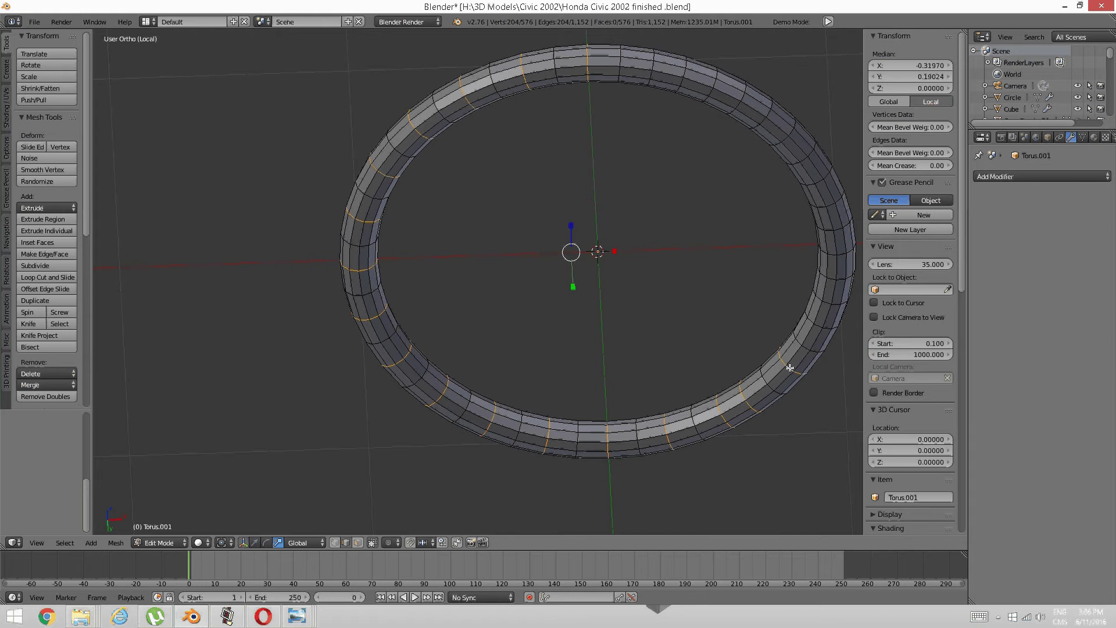
key(ctrl+z)
key(ctrl+z)
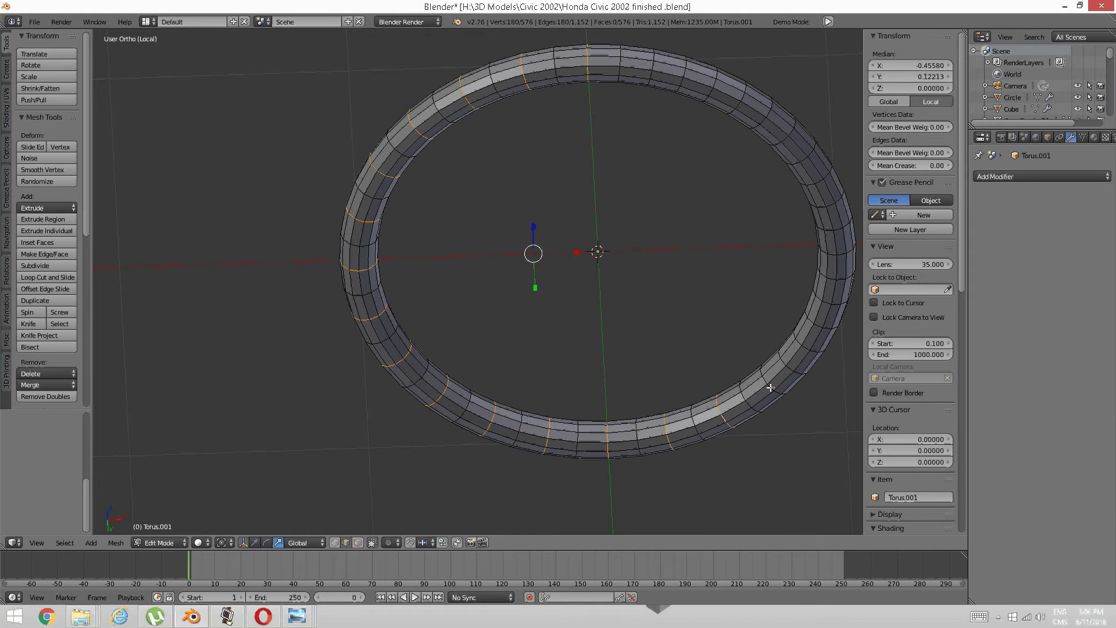
alt+shift+right_click(782, 368)
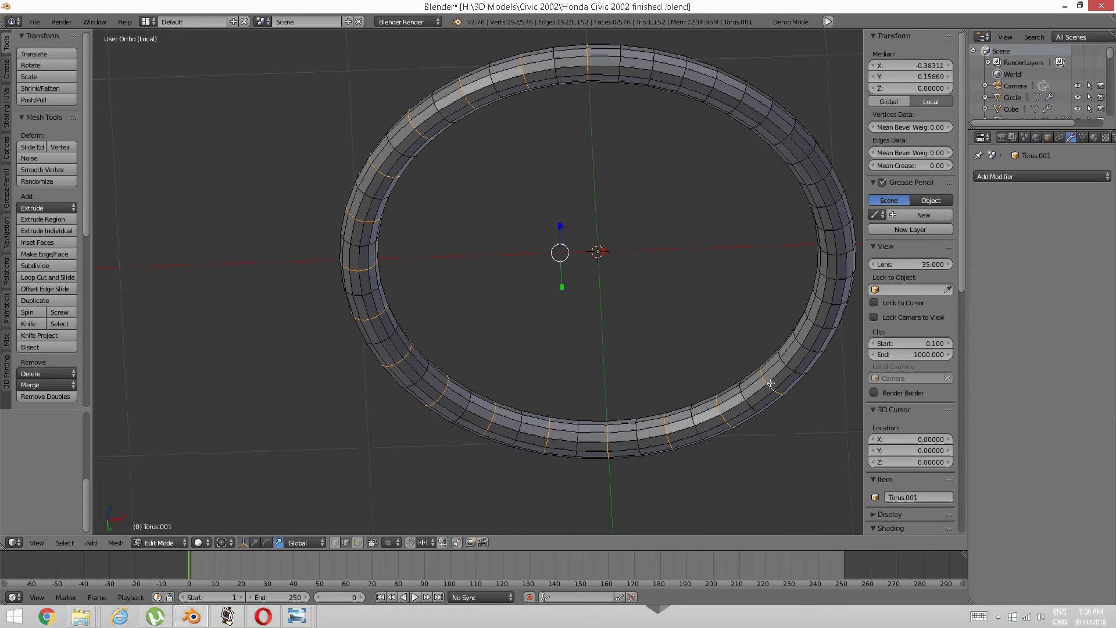
alt+shift+right_click(805, 348)
alt+shift+right_click(824, 306)
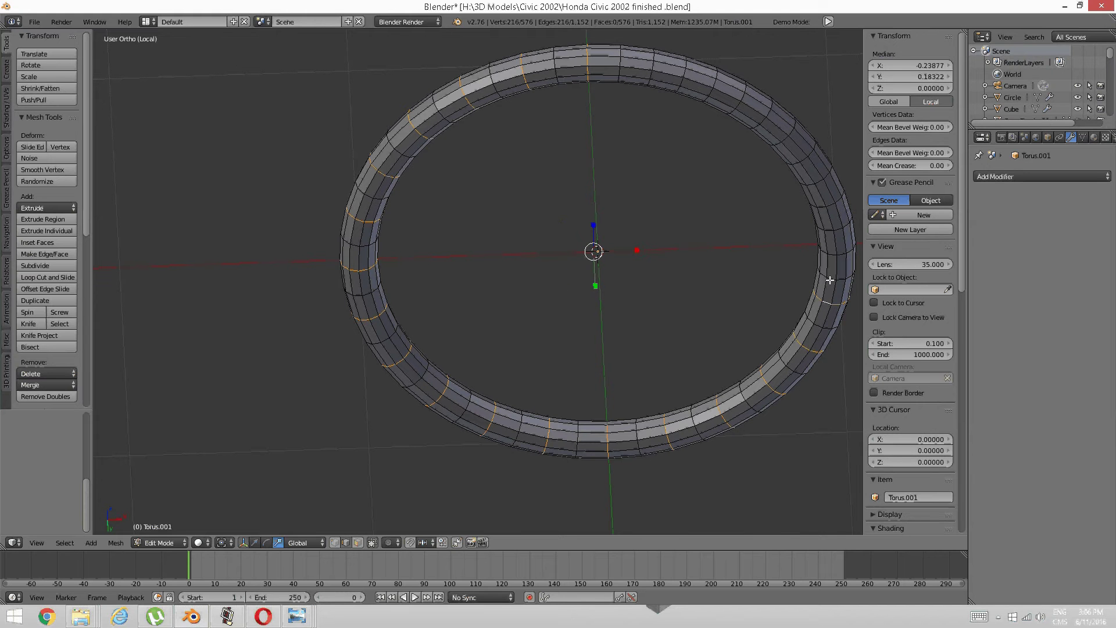
alt+shift+right_click(830, 253)
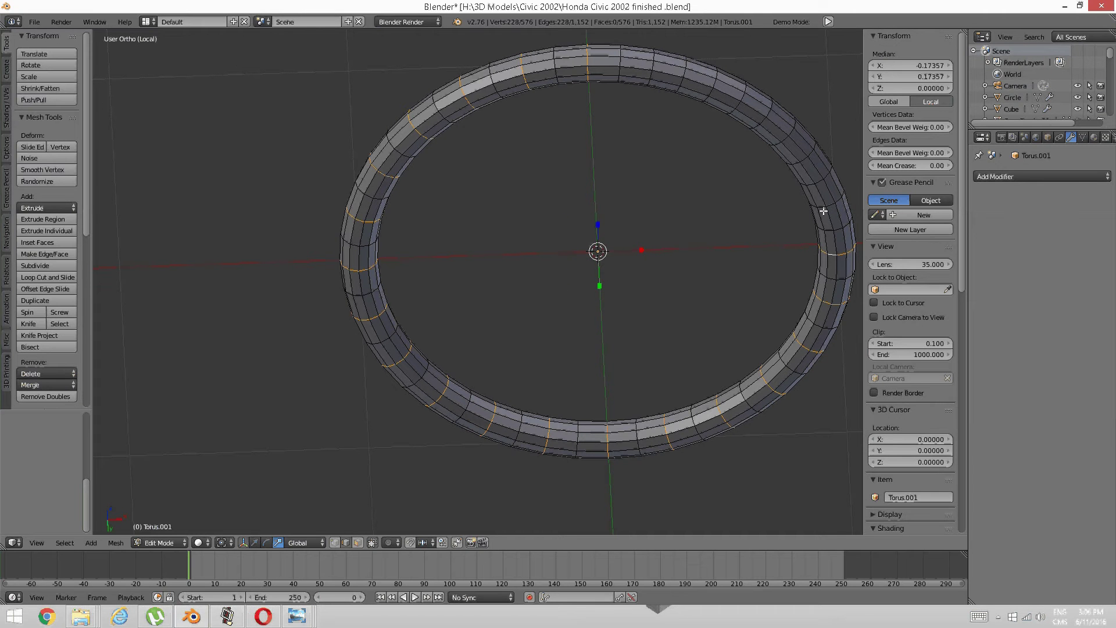
Complete the alternating loop selection along the rim's upper-right quarter, correcting any loops picked out of sequence
alt+shift+right_click(825, 208)
alt+shift+right_click(810, 180)
alt+shift+right_click(806, 160)
alt+shift+right_click(780, 143)
alt+shift+right_click(782, 138)
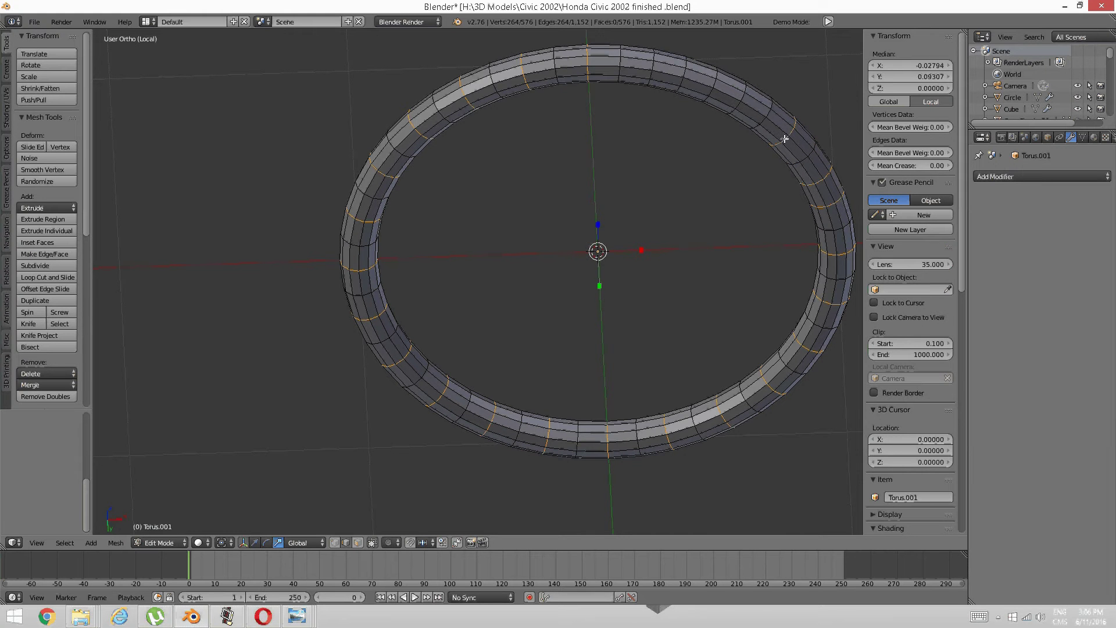
alt+shift+right_click(738, 104)
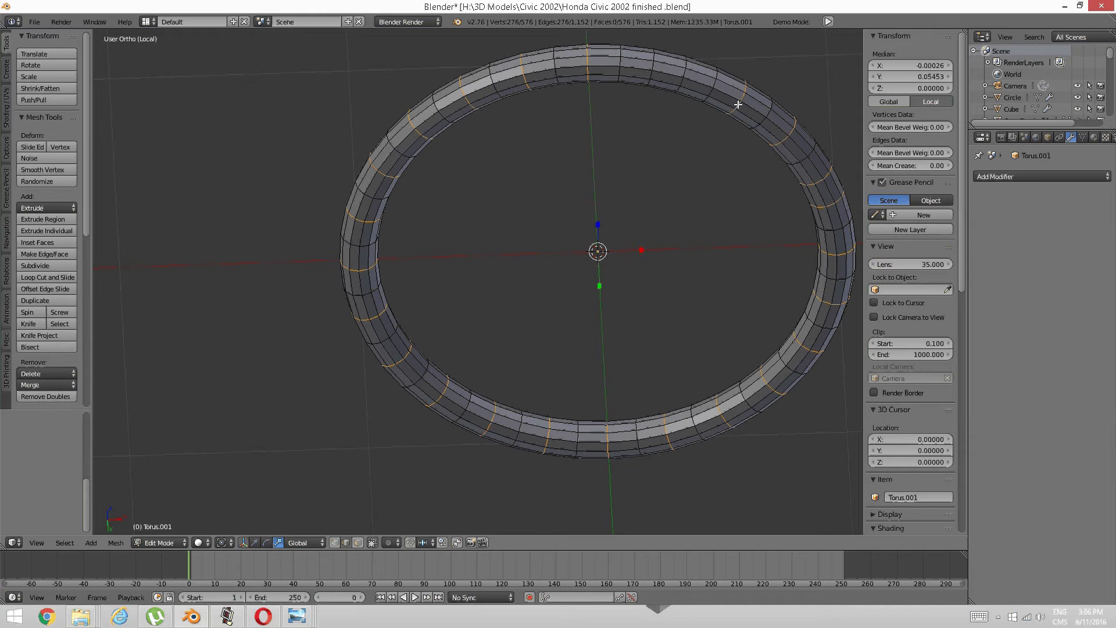
alt+shift+right_click(684, 75)
alt+shift+right_click(658, 73)
key(ctrl+z)
key(ctrl+z)
key(ctrl+z)
alt+shift+right_click(803, 158)
alt+shift+right_click(762, 118)
alt+shift+right_click(684, 76)
alt+shift+right_click(653, 70)
In a wireframe side view, deselect the upper half of the chosen loops so only their lower edges stay selected
middle_drag(689, 62, 605, 189)
key(KP_3)
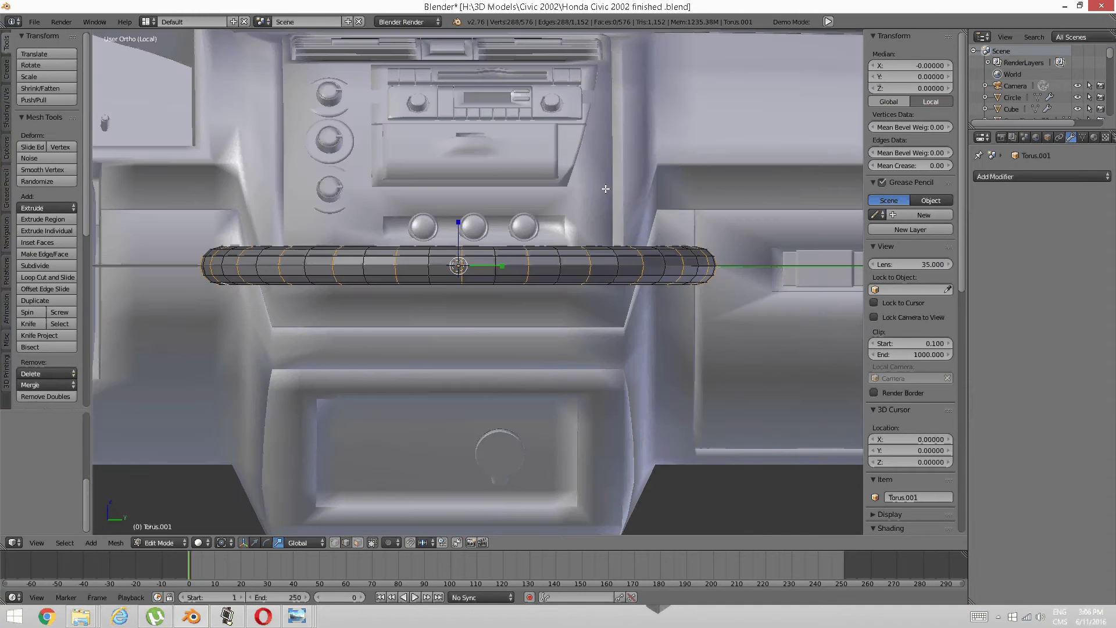
key(z)
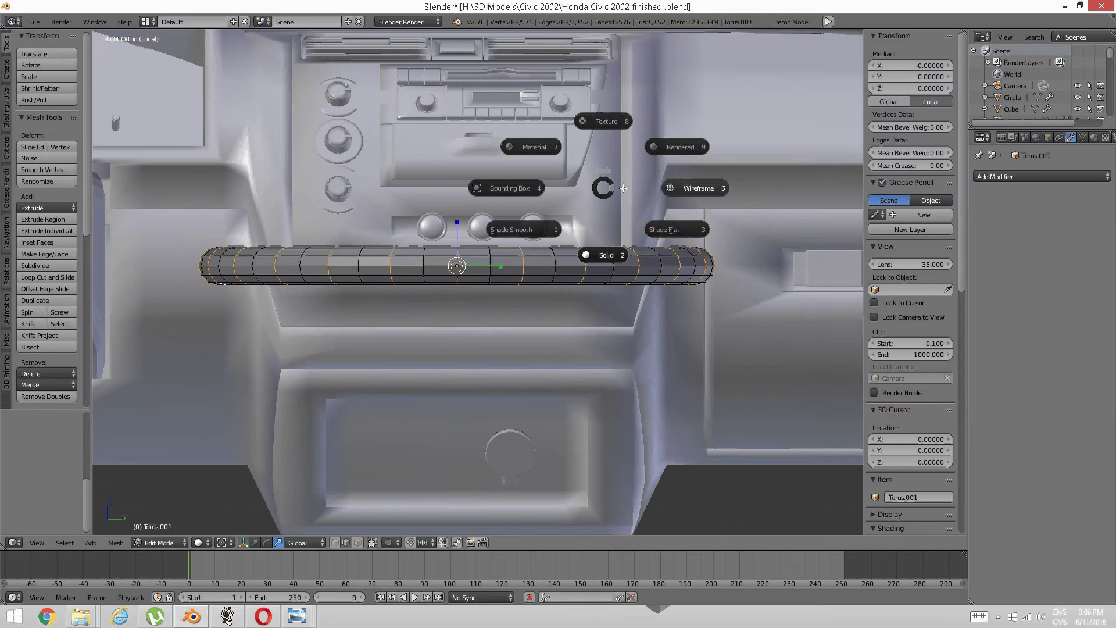
click(698, 182)
key(b)
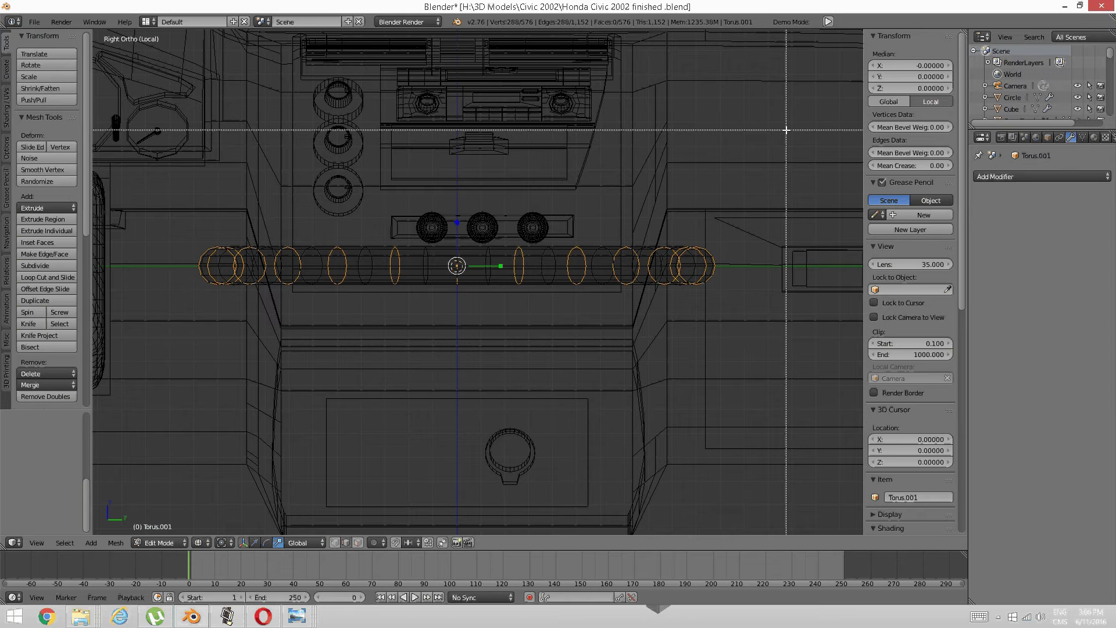
mouse_move(798, 127)
mouse_down()
mouse_move(442, 241)
mouse_move(155, 261)
mouse_up()
scroll(252, 264, up, 2)
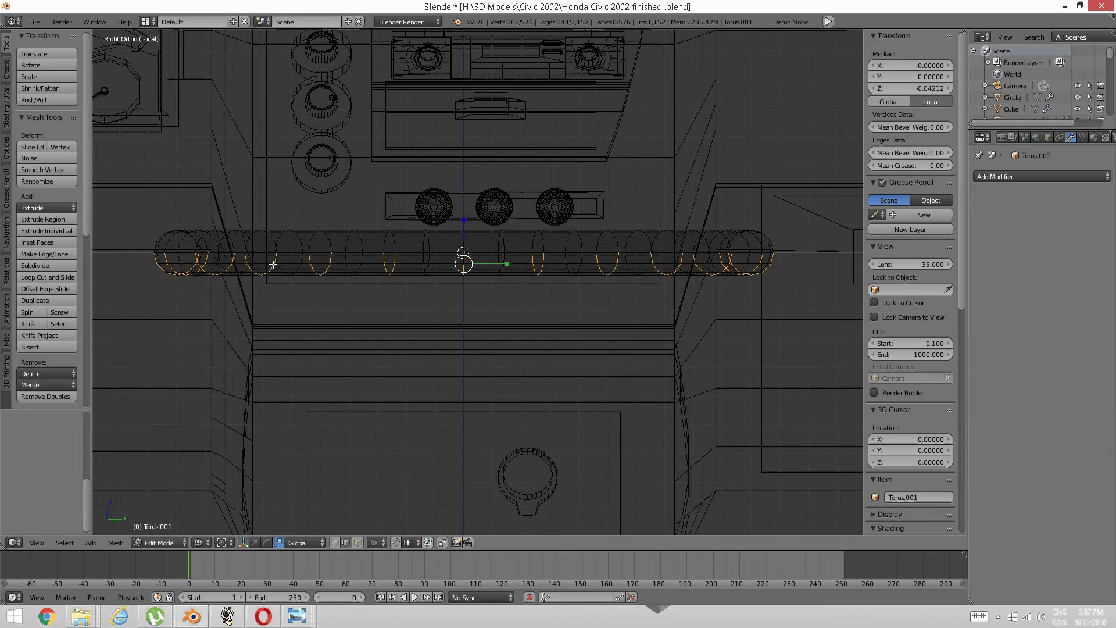
Restore solid shading and view the torus with its selected edges at an angle
key(z)
click(277, 334)
scroll(373, 285, up, 2)
middle_drag(373, 284, 377, 256)
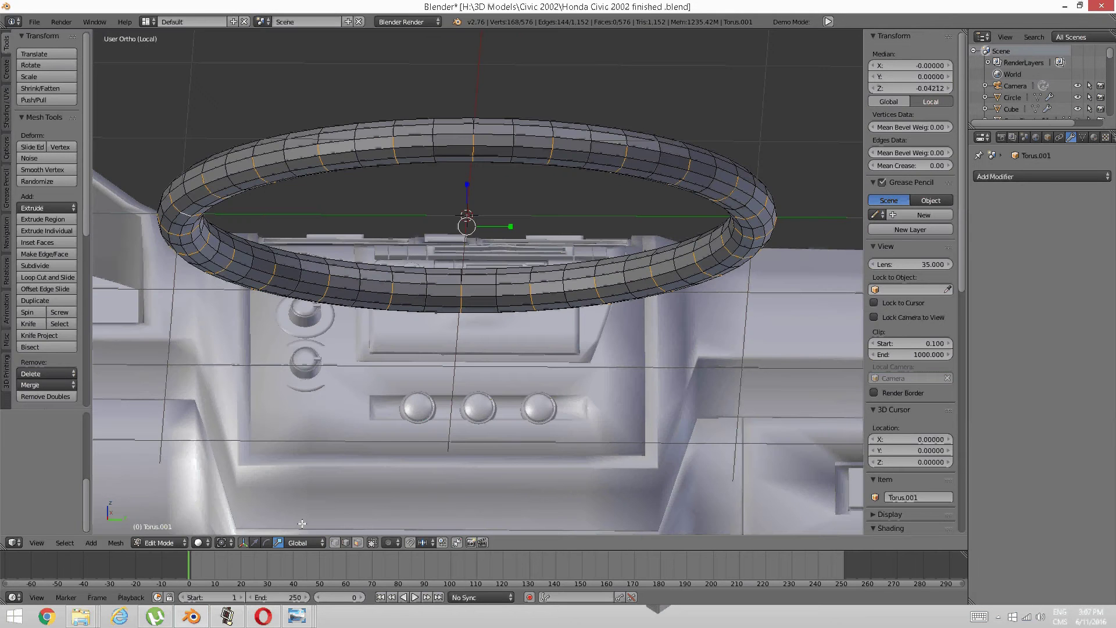
Lower the selected rim edges along Z to about -0.078 and add a Subdivision Surface modifier with 2 view subdivisions
drag(466, 186, 453, 225)
middle_drag(453, 225, 486, 132)
click(1008, 176)
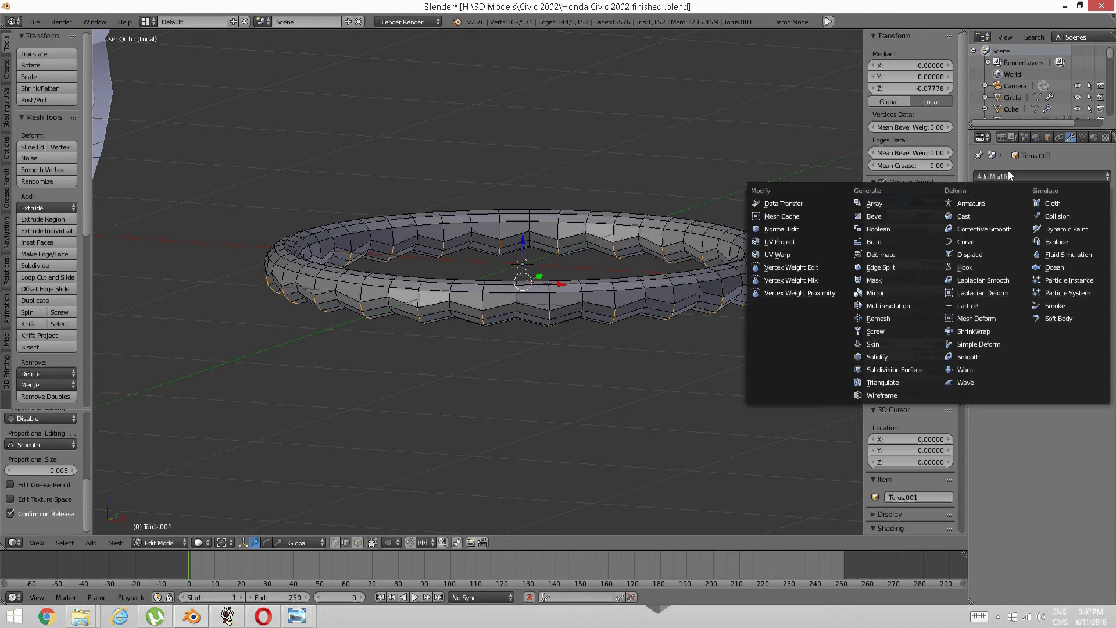
click(895, 370)
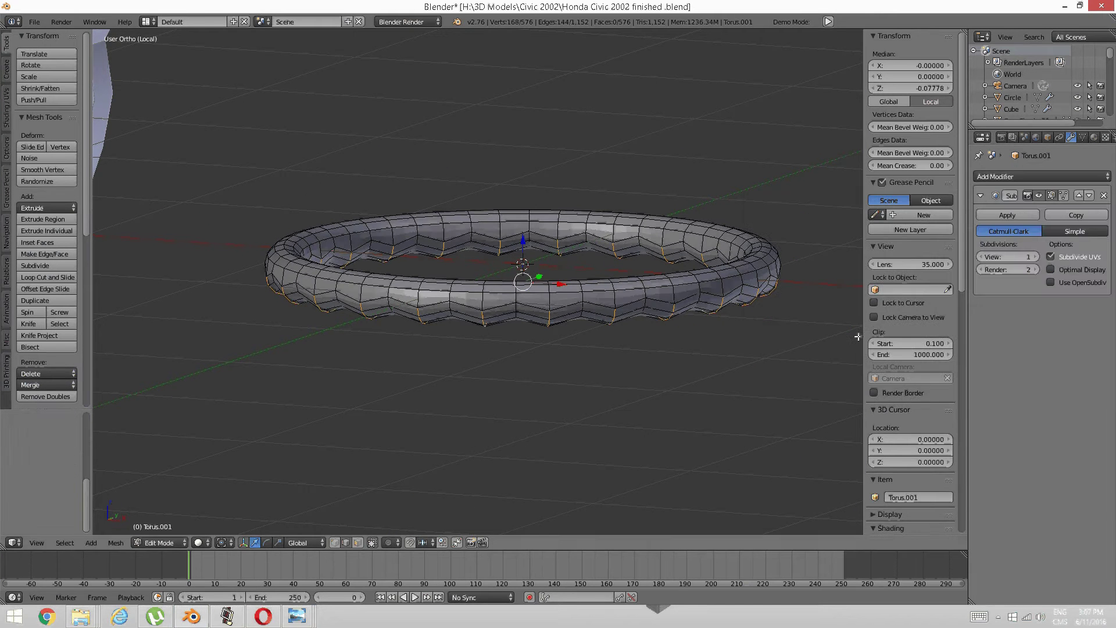
click(1033, 256)
Pull the selected edges further down along Z to deepen the finger grips, fine-tune their height and clear the selection
drag(523, 240, 515, 253)
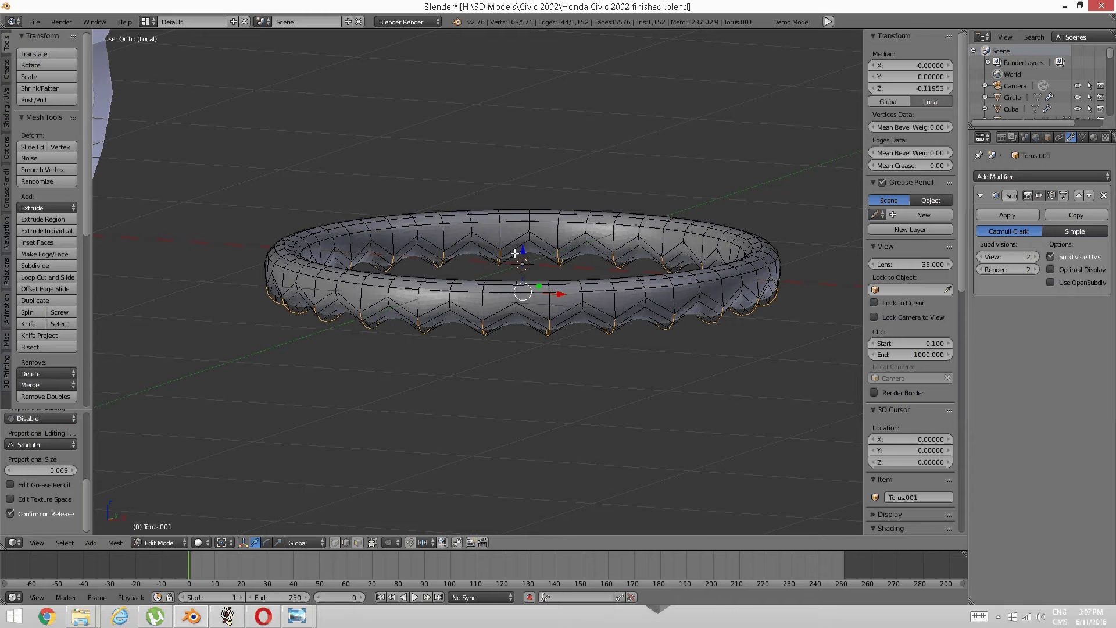
middle_drag(515, 254, 503, 257)
scroll(515, 256, up, 1)
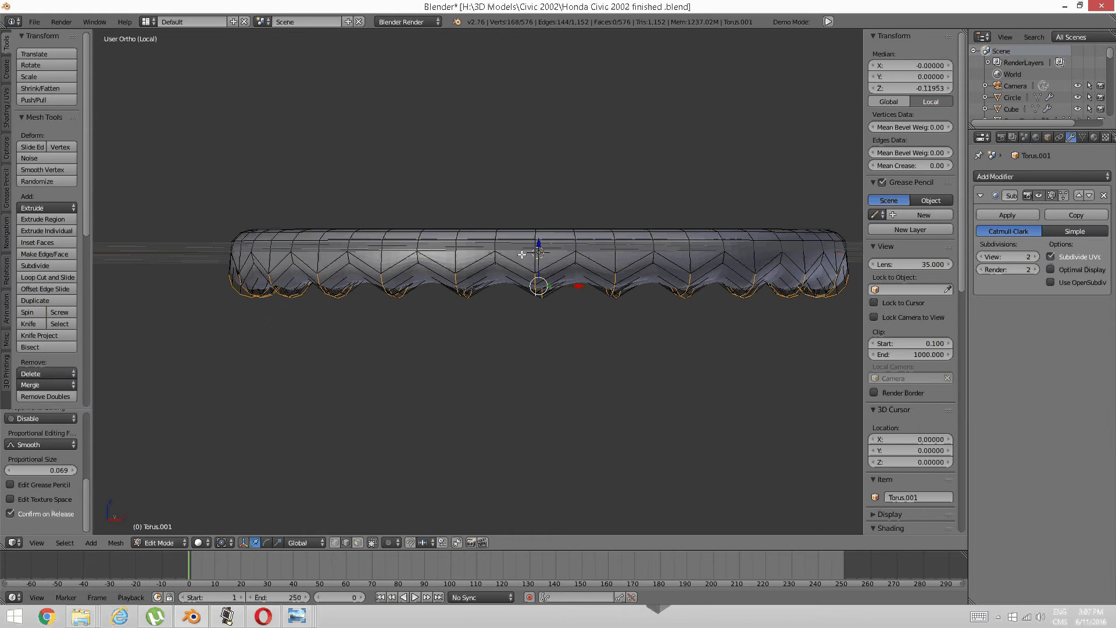
drag(538, 244, 535, 239)
middle_drag(535, 239, 427, 290)
key(a)
scroll(511, 262, down, 1)
key(KP_7)
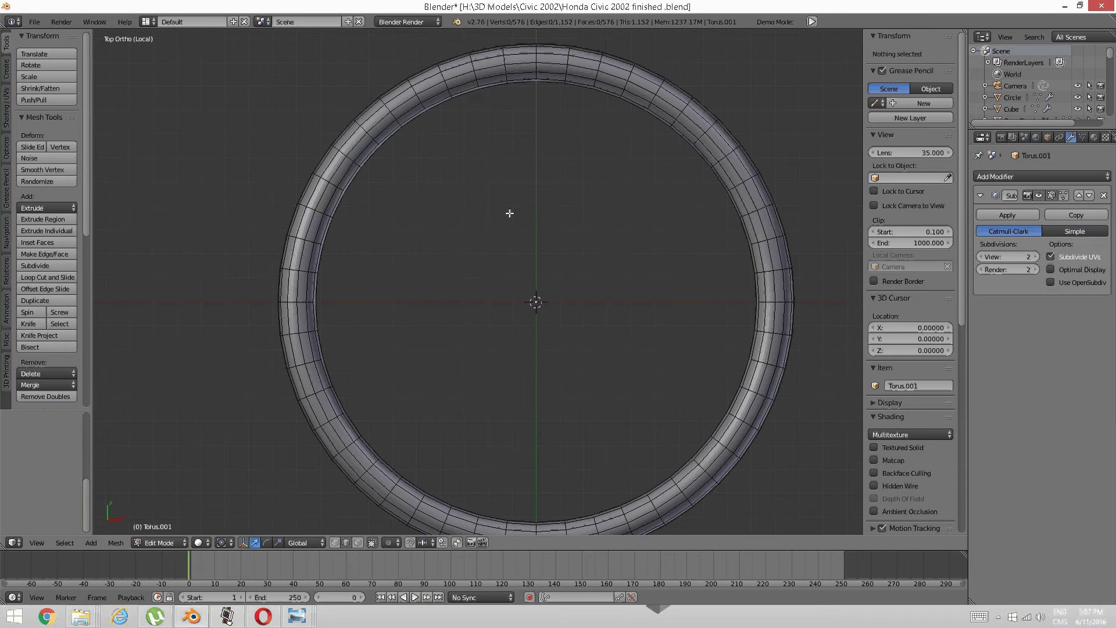
shift+middle_drag(509, 213, 455, 217)
Minimize the open windows to reach the desktop and open the steering wheel photo 68512572.jpg
mouse_move(297, 615)
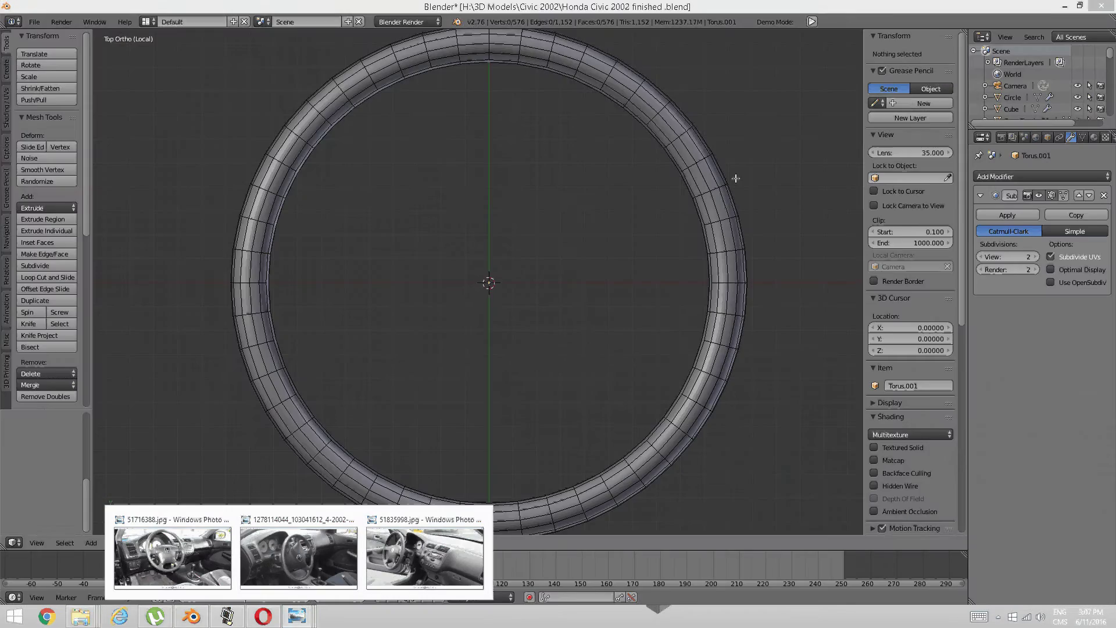
click(1065, 6)
click(1065, 6)
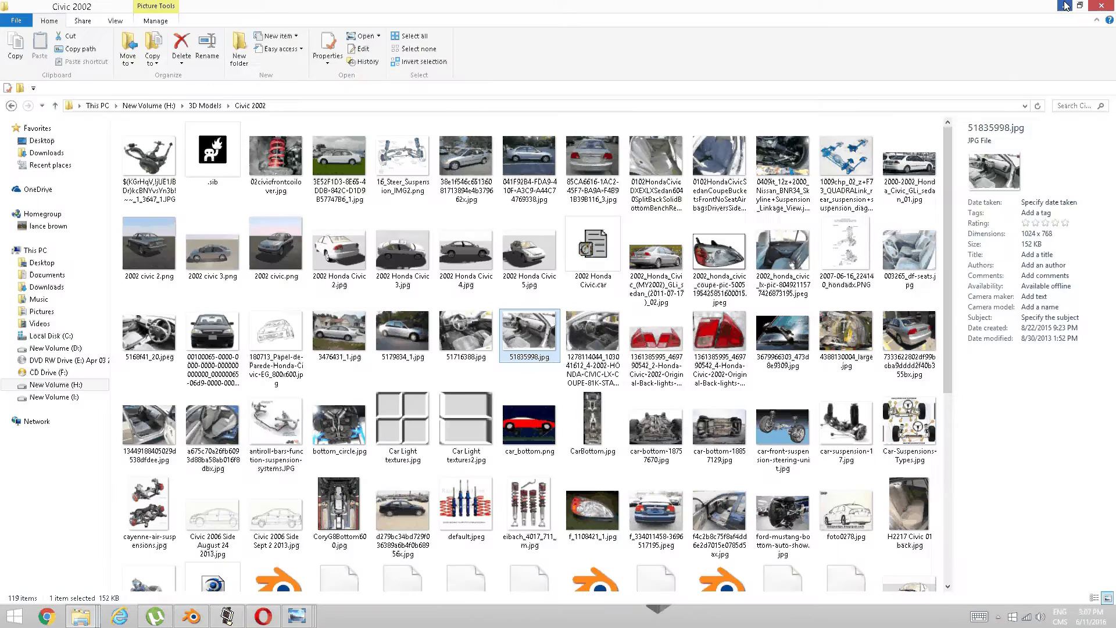
click(1064, 7)
click(1061, 8)
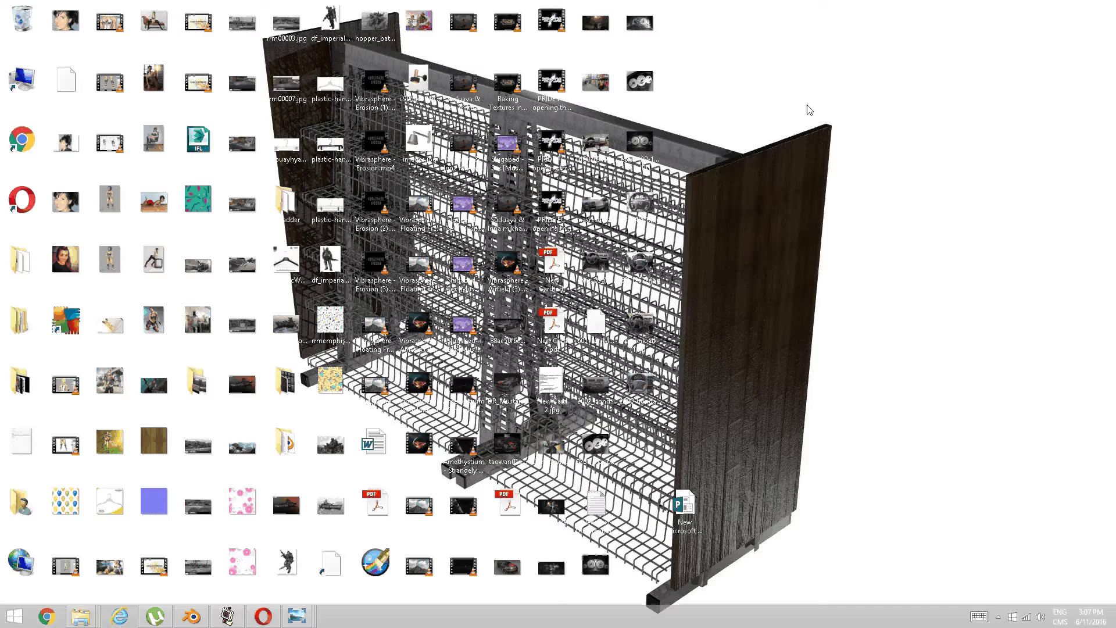
click(644, 214)
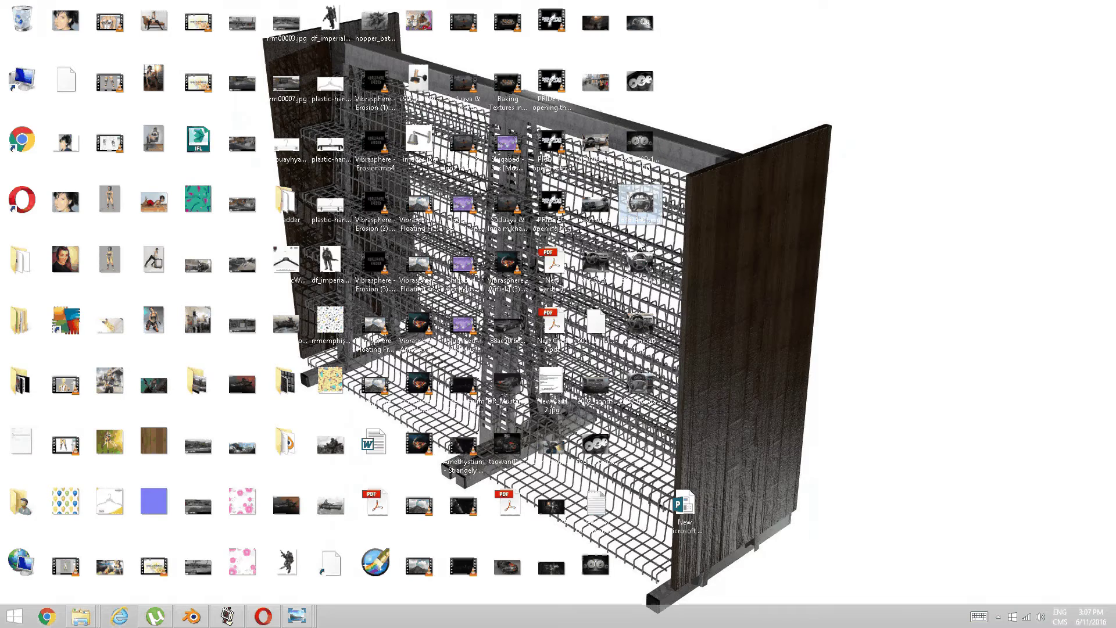
key(Return)
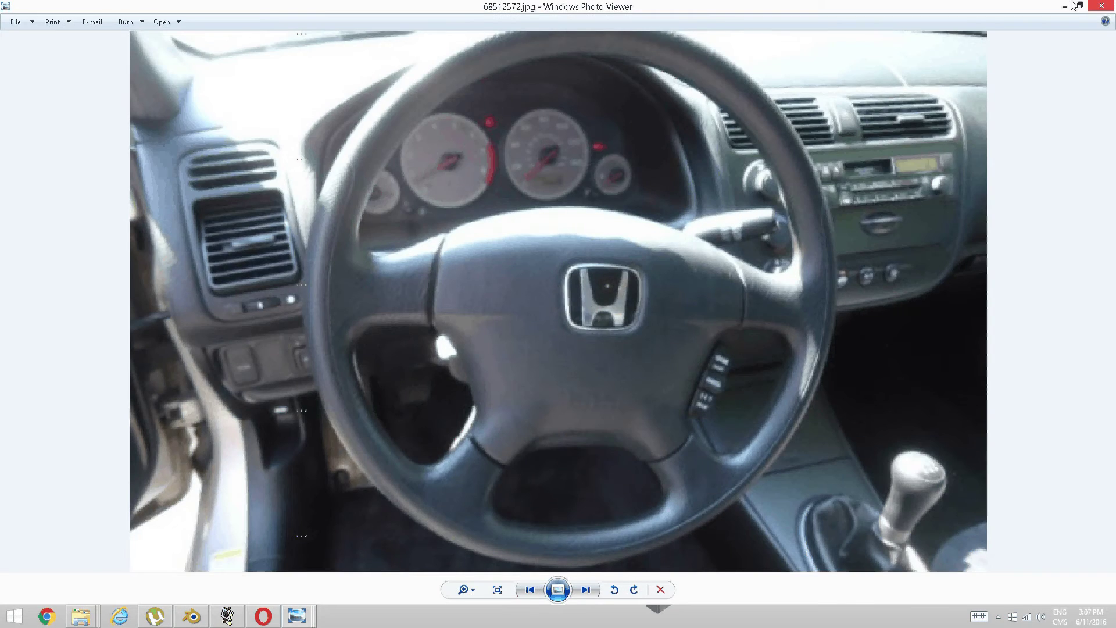
Examine the hub and spoke shapes in two more Honda Civic steering wheel photos on the desktop and return to Blender
click(1059, 7)
double_click(630, 359)
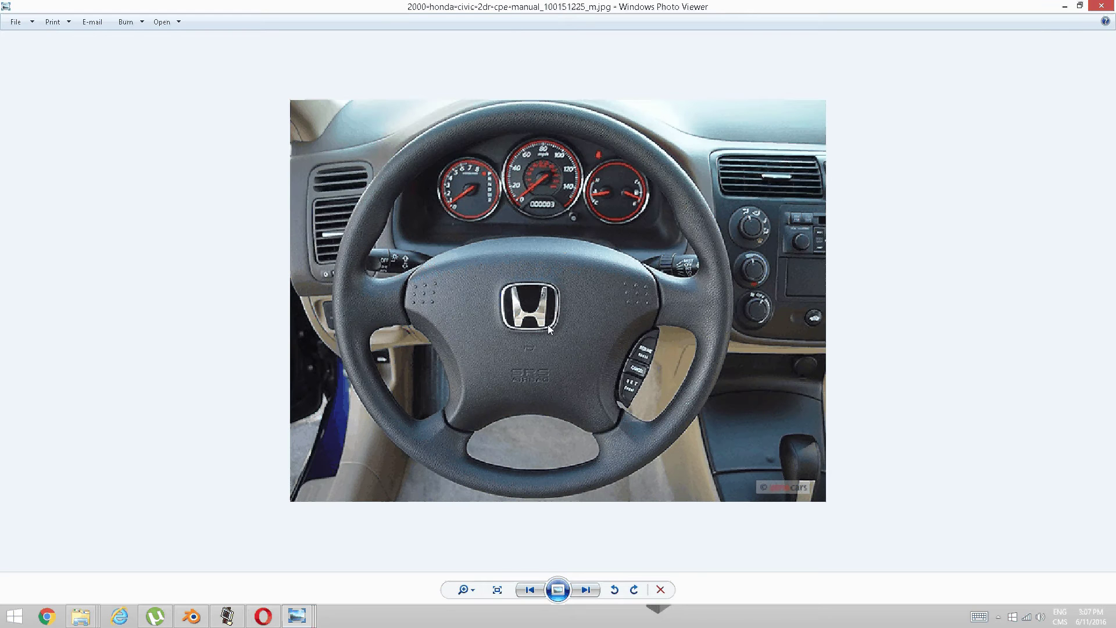
click(1066, 6)
double_click(639, 205)
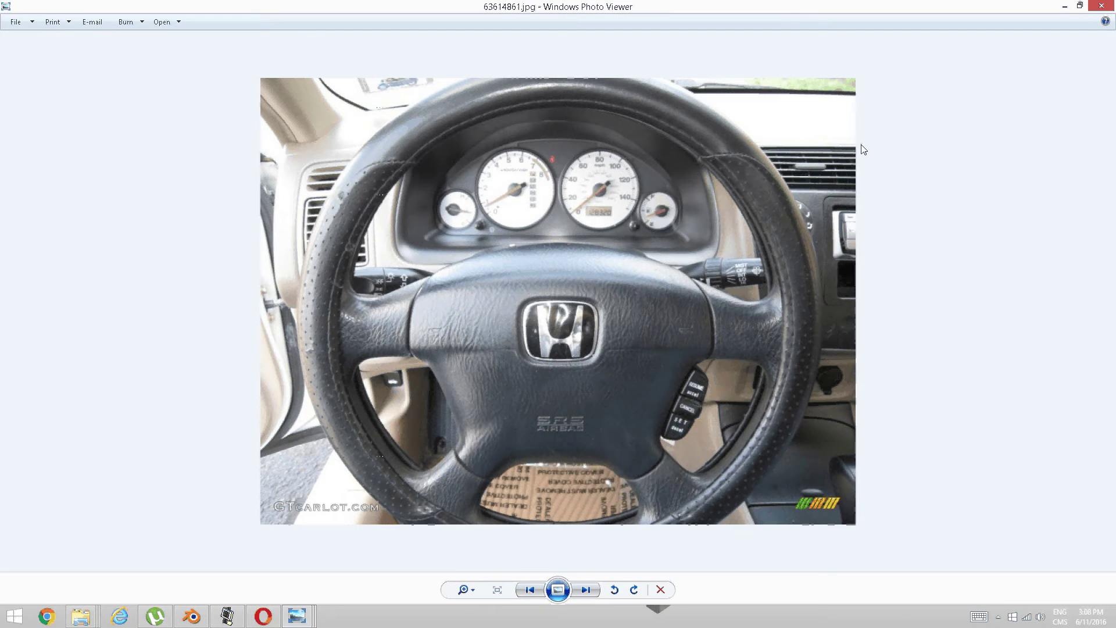
click(1063, 7)
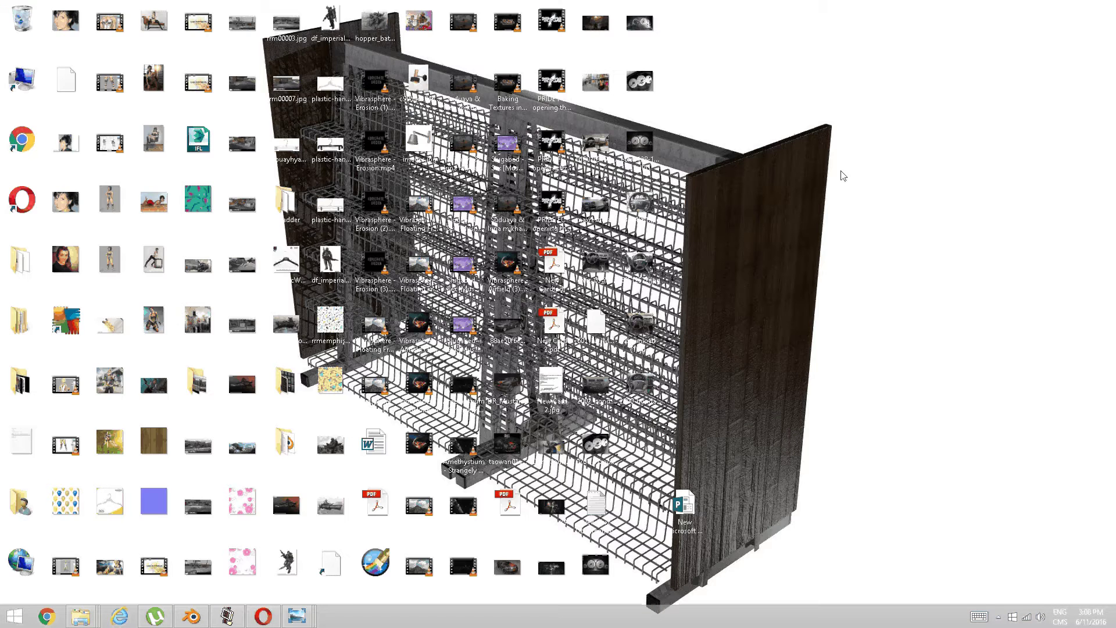
click(201, 621)
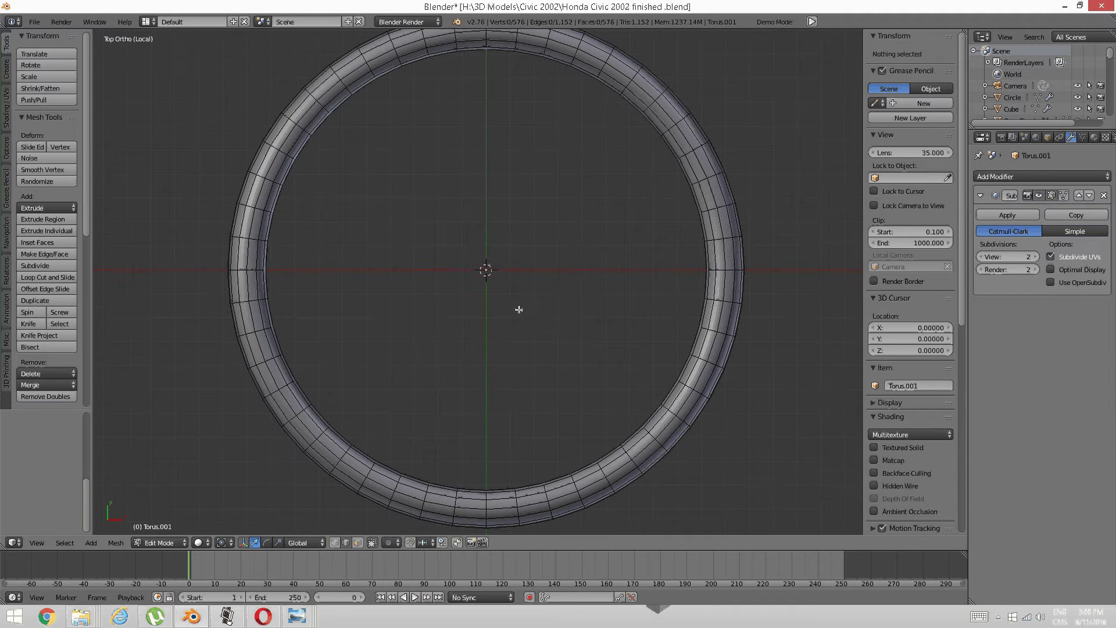
Add a plane at the centre of the steering wheel and scale it down to a little over a quarter of its size
key(shift+s)
click(500, 276)
key(space)
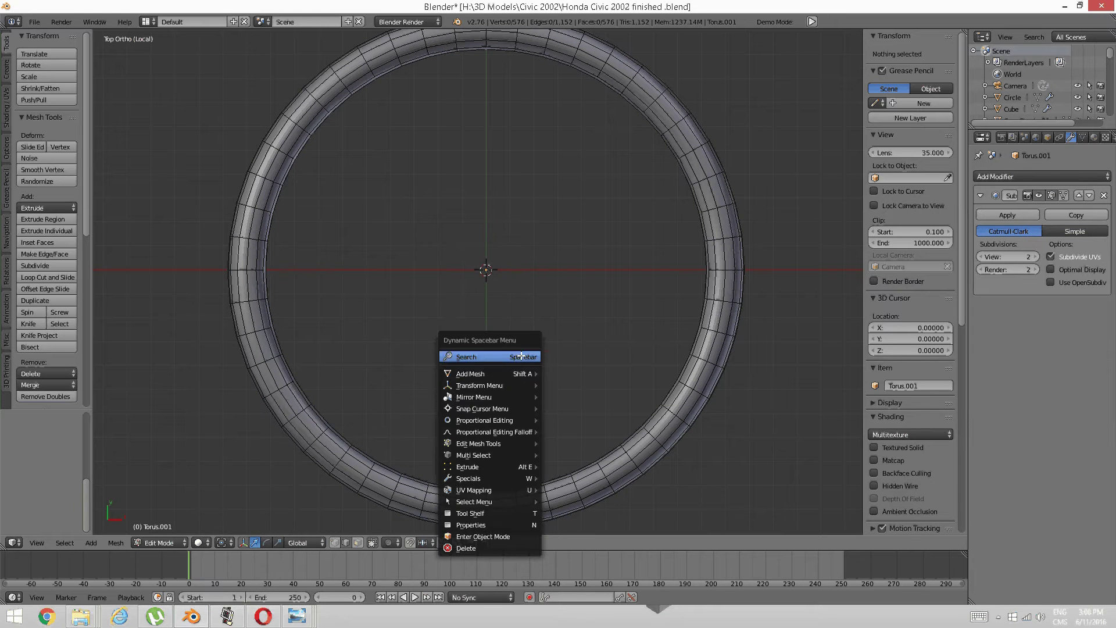
mouse_move(493, 377)
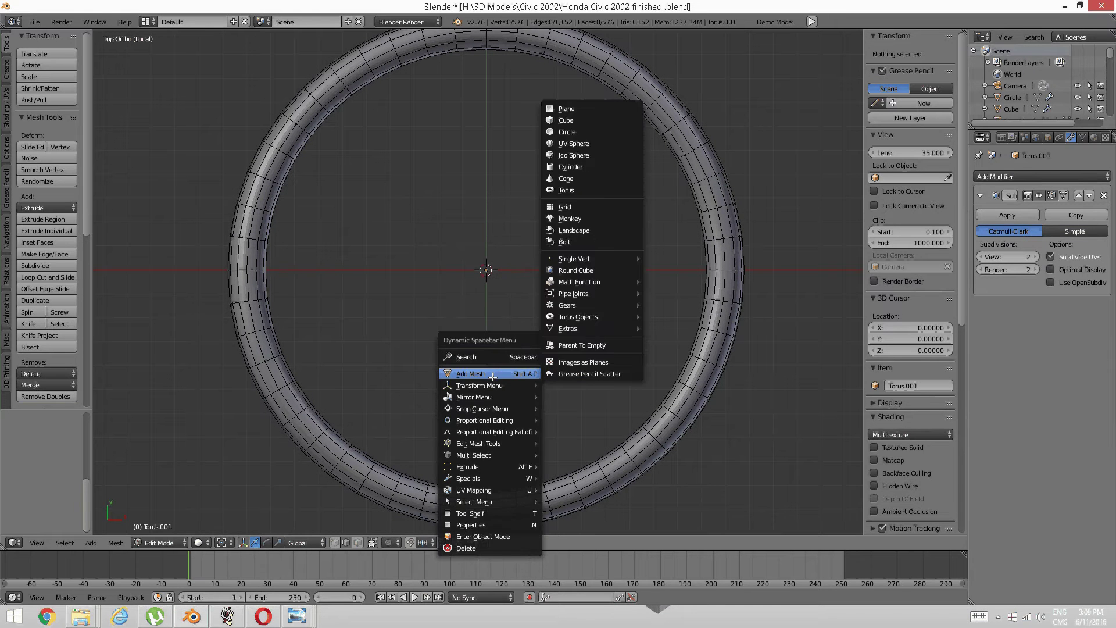
click(581, 109)
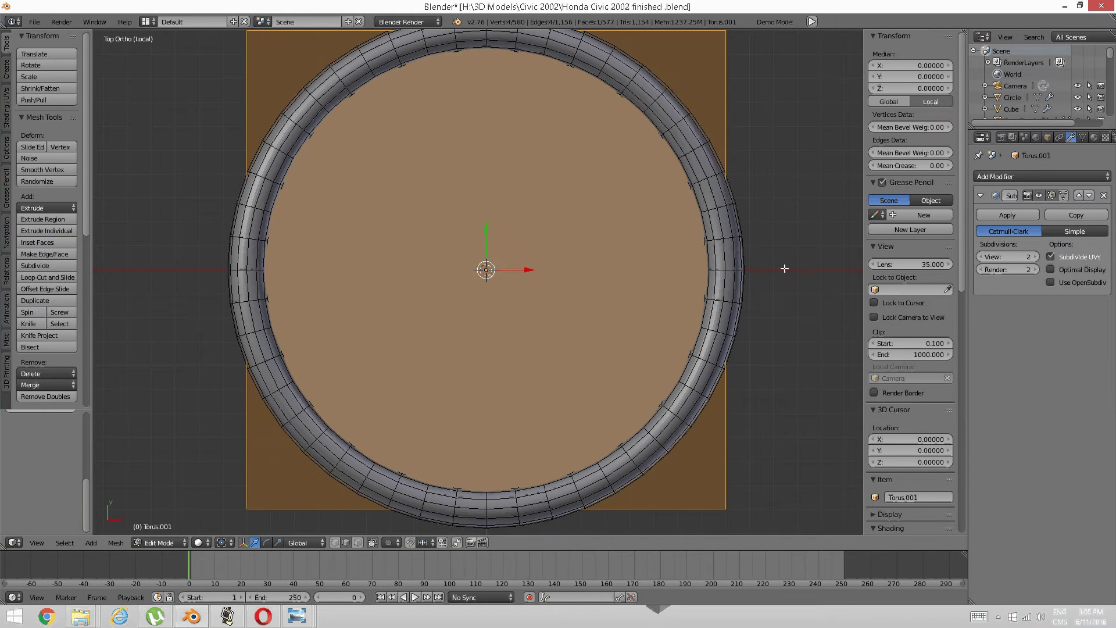
key(s)
click(568, 276)
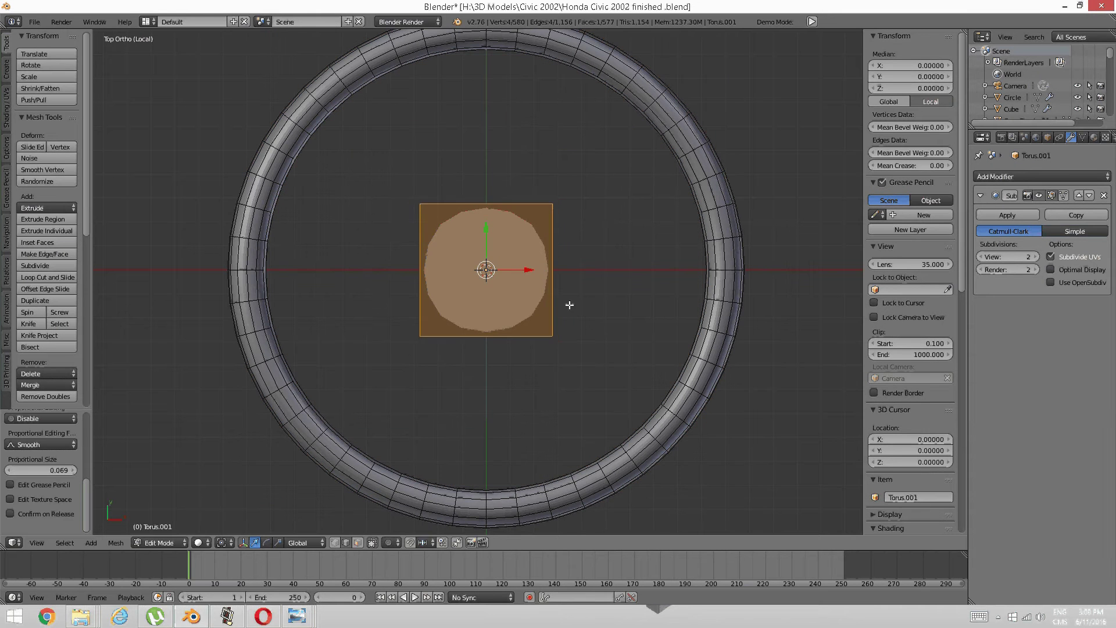
Raise the plane along Z to about 0.082, level with the top of the rim
scroll(567, 306, up, 1)
middle_drag(558, 319, 477, 279)
scroll(470, 277, up, 3)
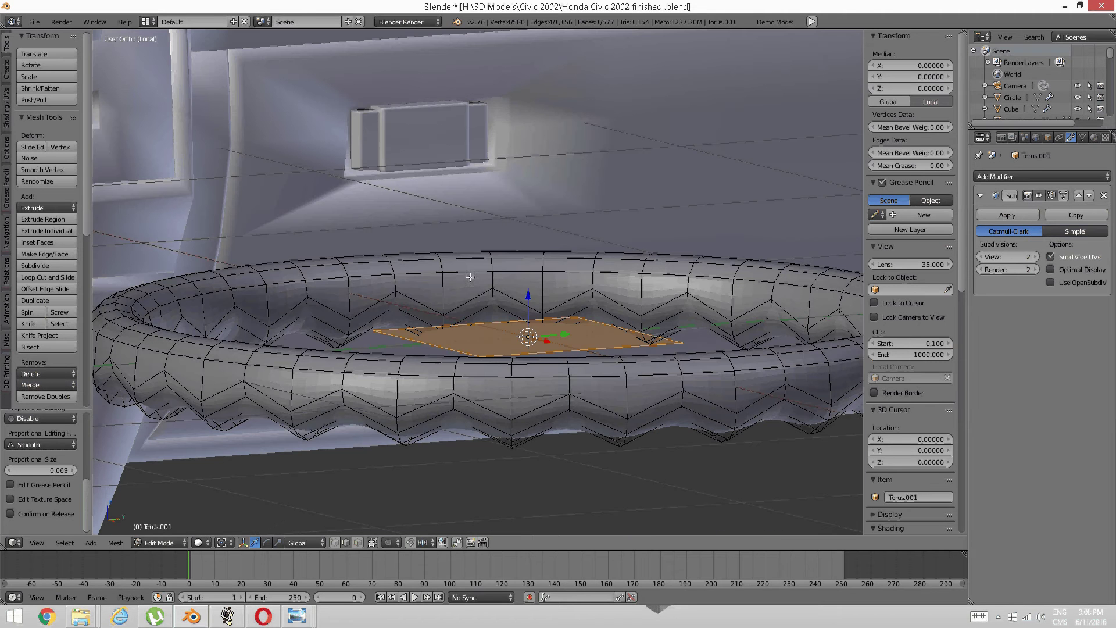
key(g)
key(z)
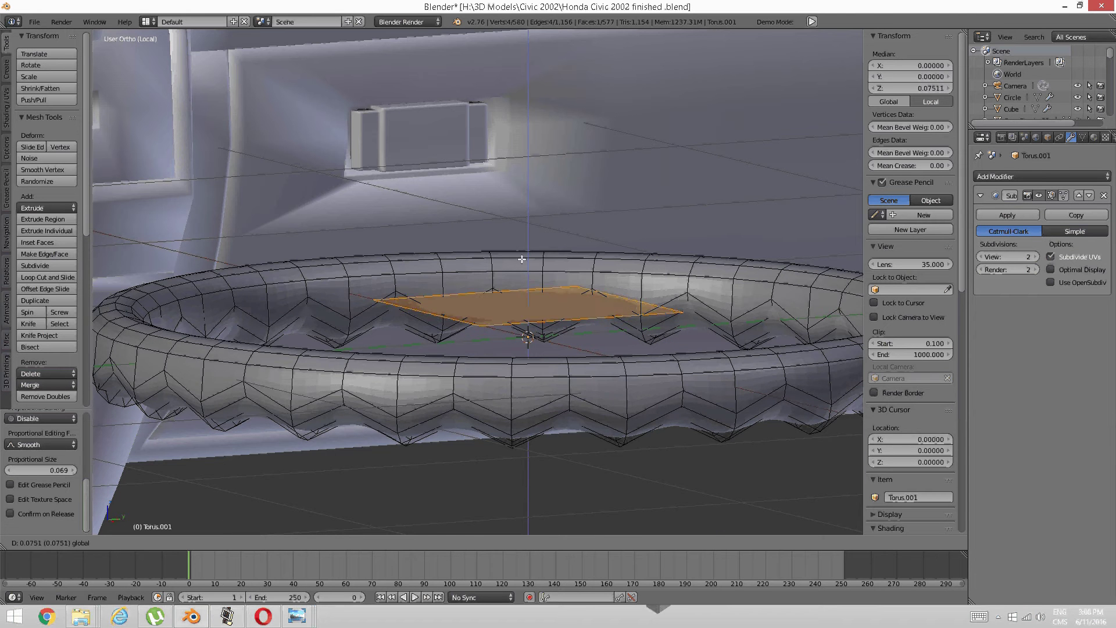
click(530, 254)
key(KP_3)
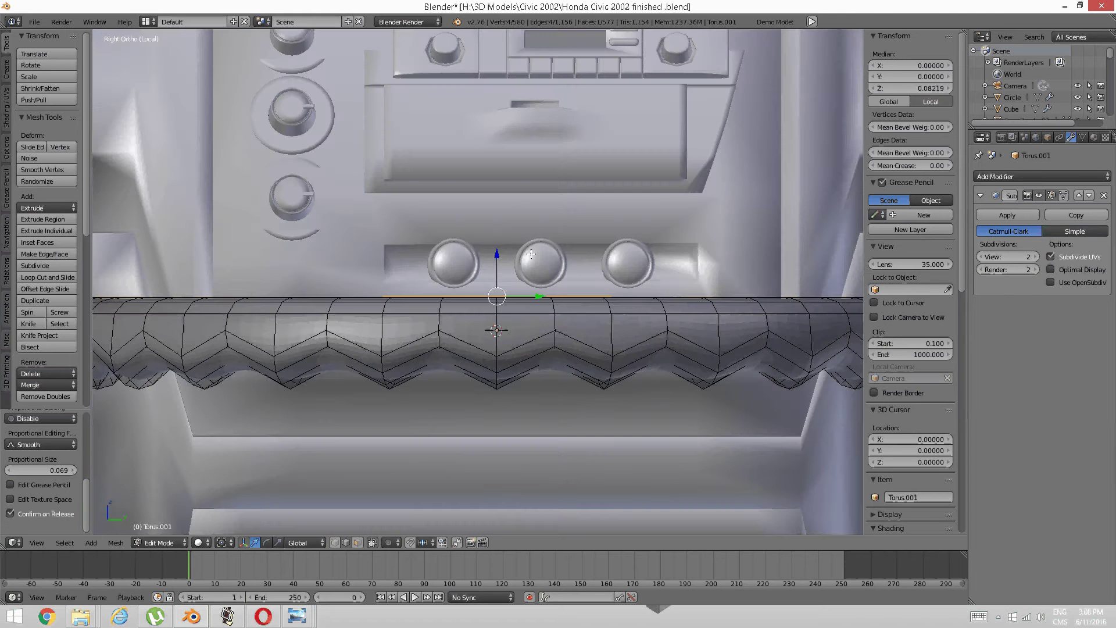
middle_drag(547, 255, 488, 349)
In top view, shift the plane down along Y to just below the wheel's centre and deselect it
key(KP_7)
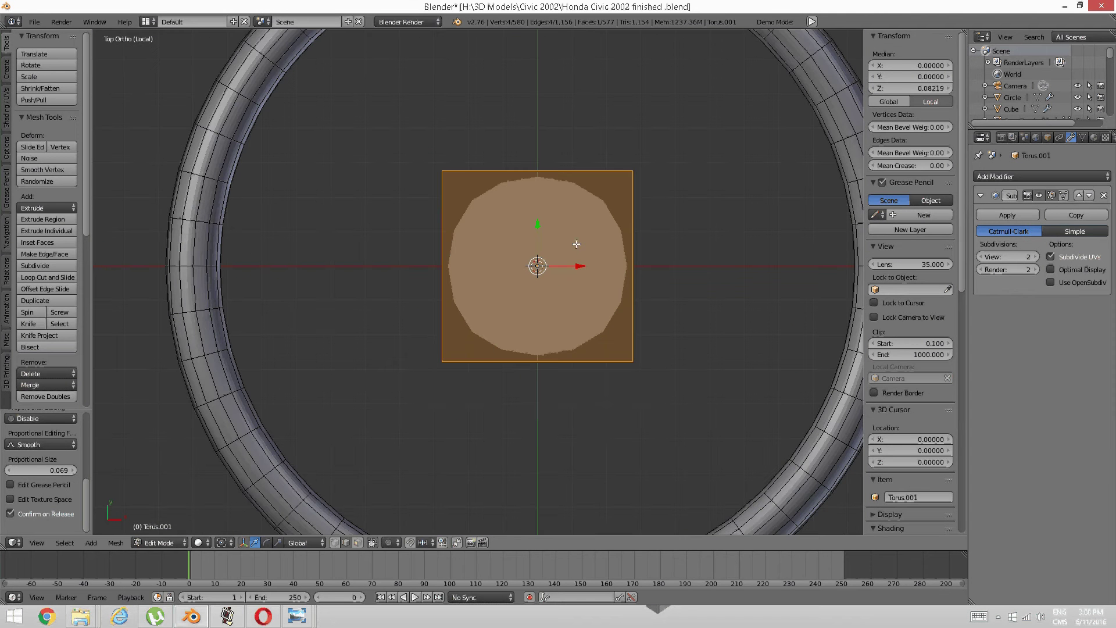
shift+middle_drag(556, 284, 544, 251)
scroll(540, 255, down, 1)
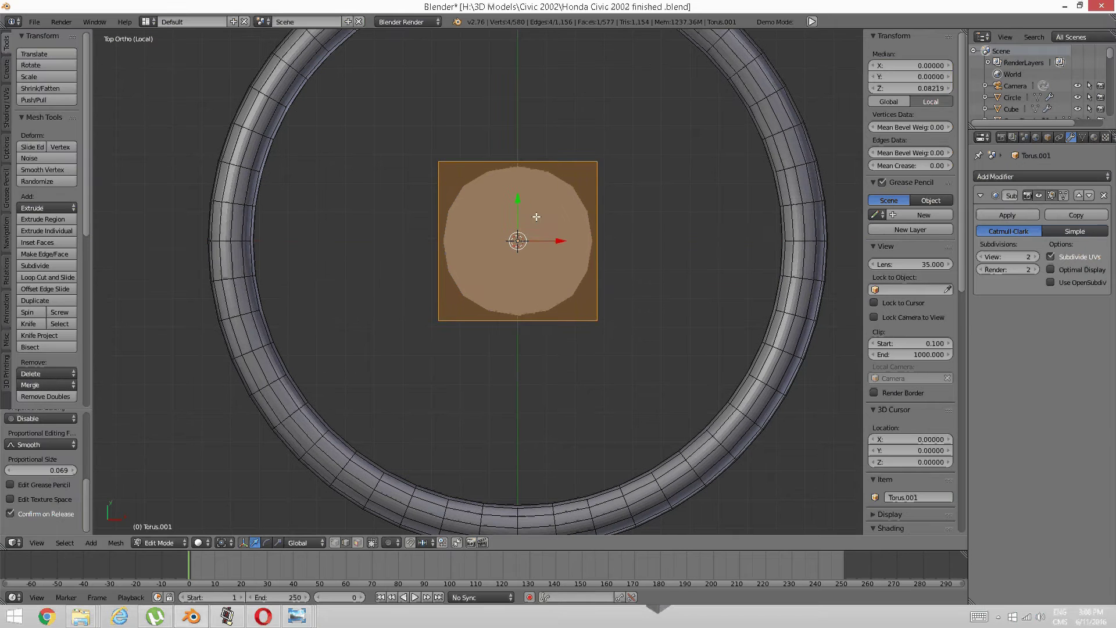
drag(519, 203, 512, 231)
key(a)
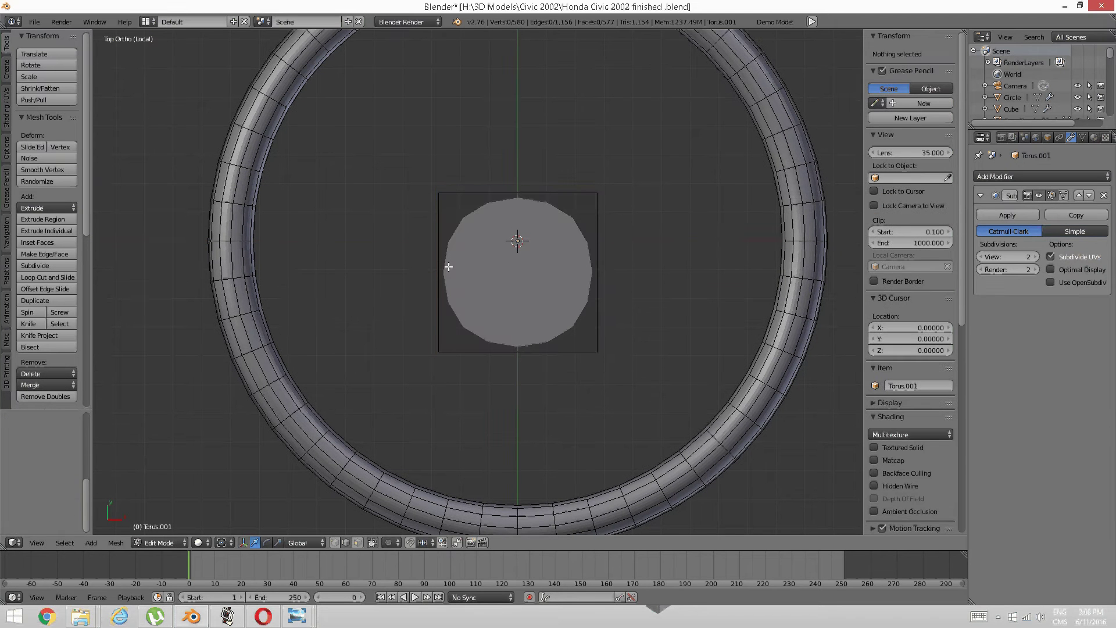
Try narrowing the plane's lower edge by scaling it to about 0.7 of its width
right_click(448, 266)
key(a)
right_click(510, 342)
key(s)
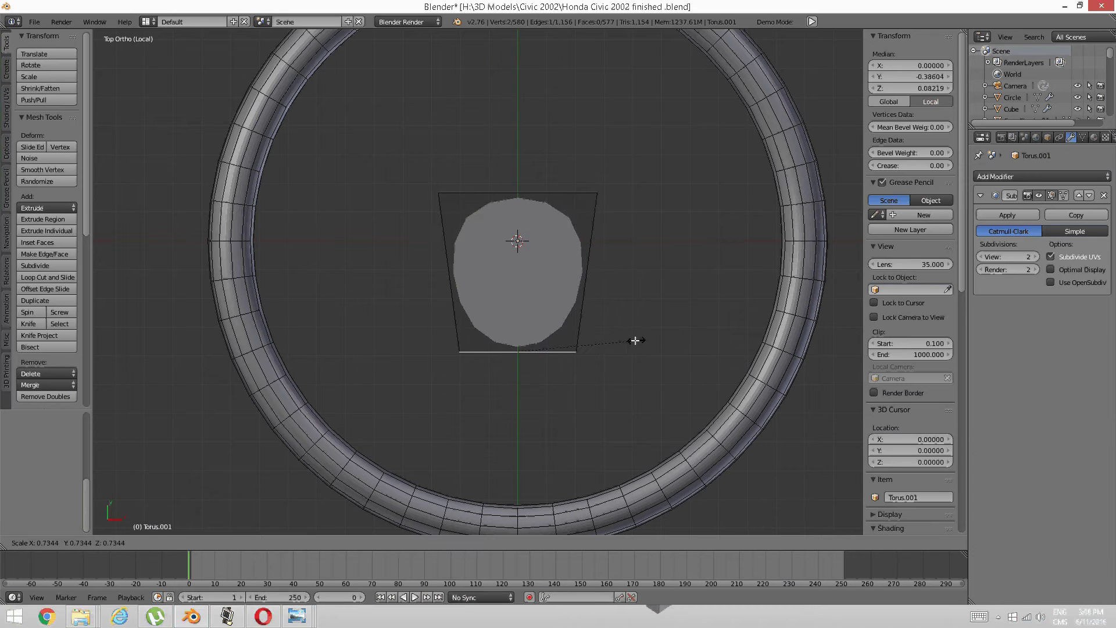
click(617, 345)
key(a)
Widen the plane's lower edge slightly beyond the upper edge and move it down along Y to about -0.578
right_click(558, 351)
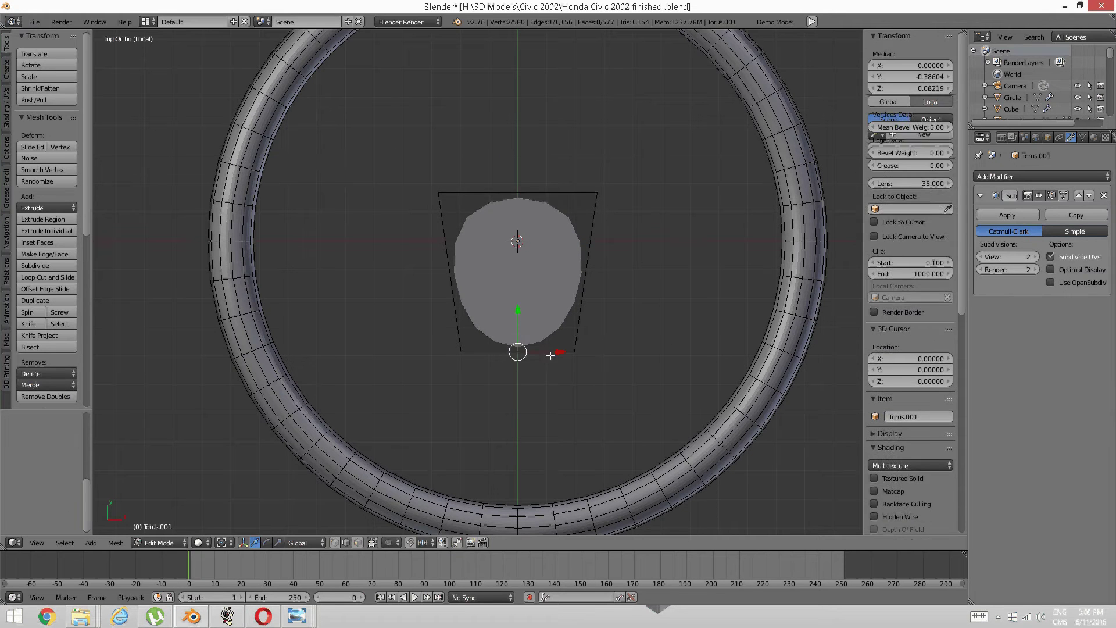
key(s)
click(605, 348)
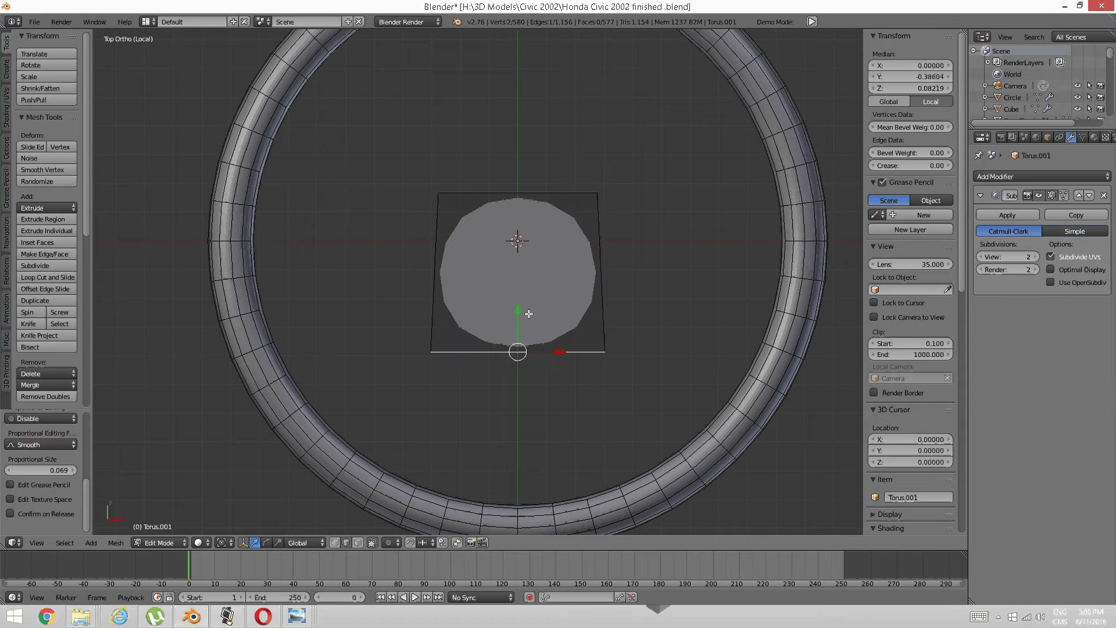
key(g)
key(y)
click(516, 364)
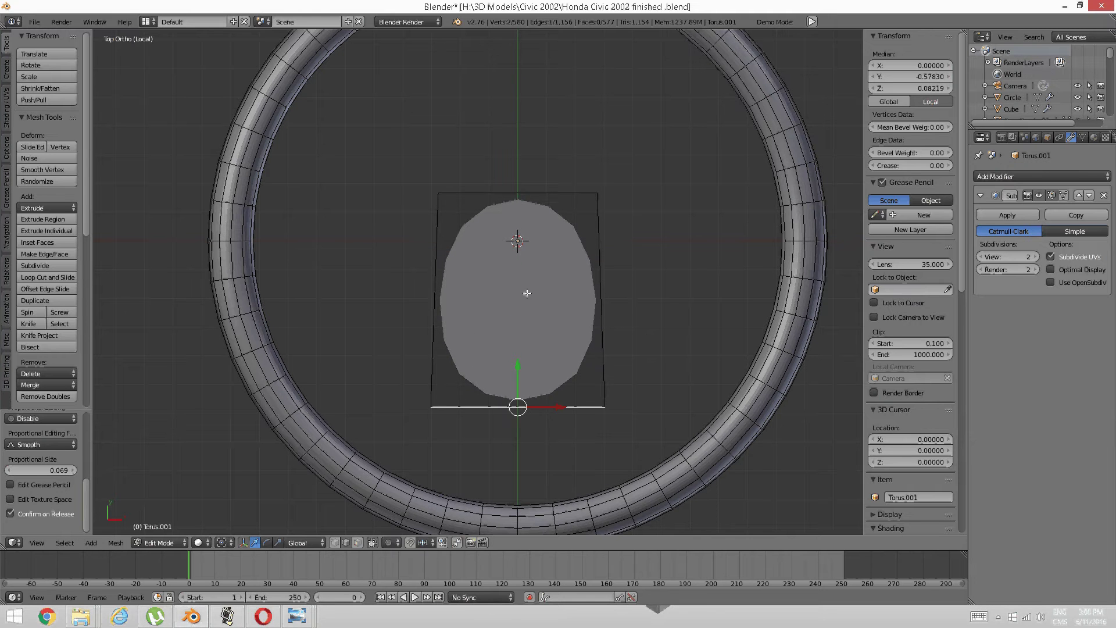
Scale the plane's upper edge to about twice its width, forming a trapezoid hub shape
right_click(517, 194)
key(s)
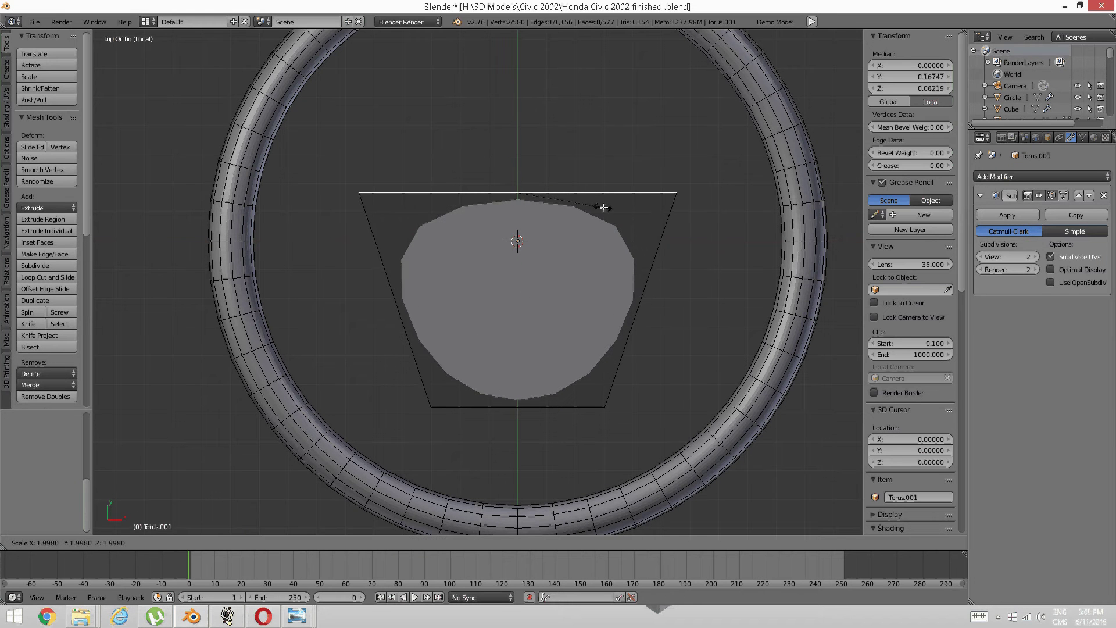
key(a)
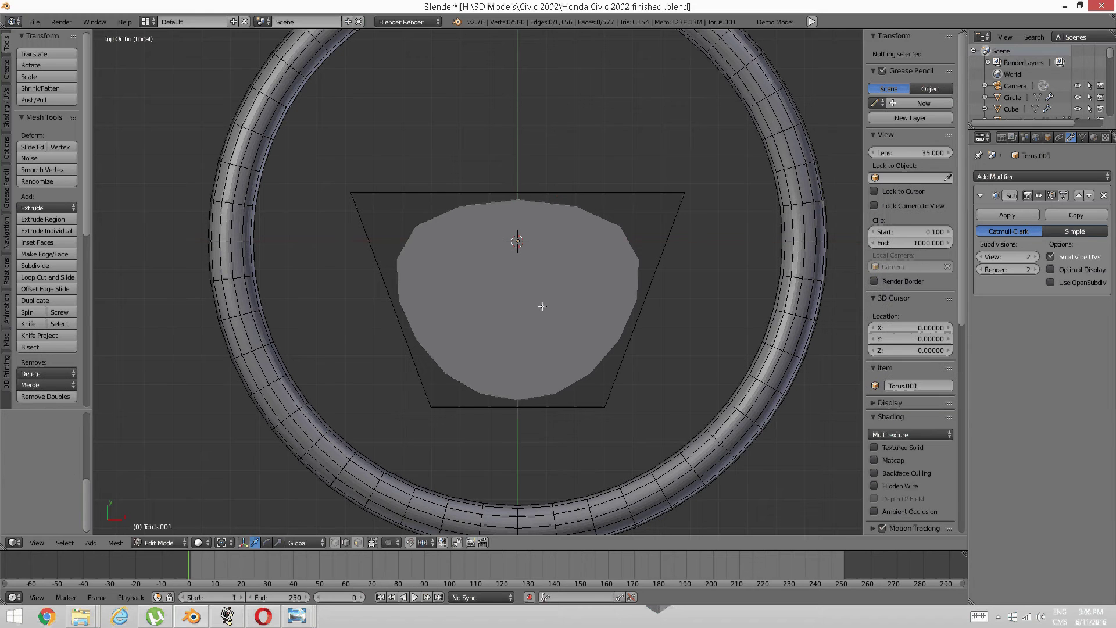
Add two horizontal loop cuts across the hub plane, one slid towards the lower edge and one towards the upper edge
key(ctrl+r)
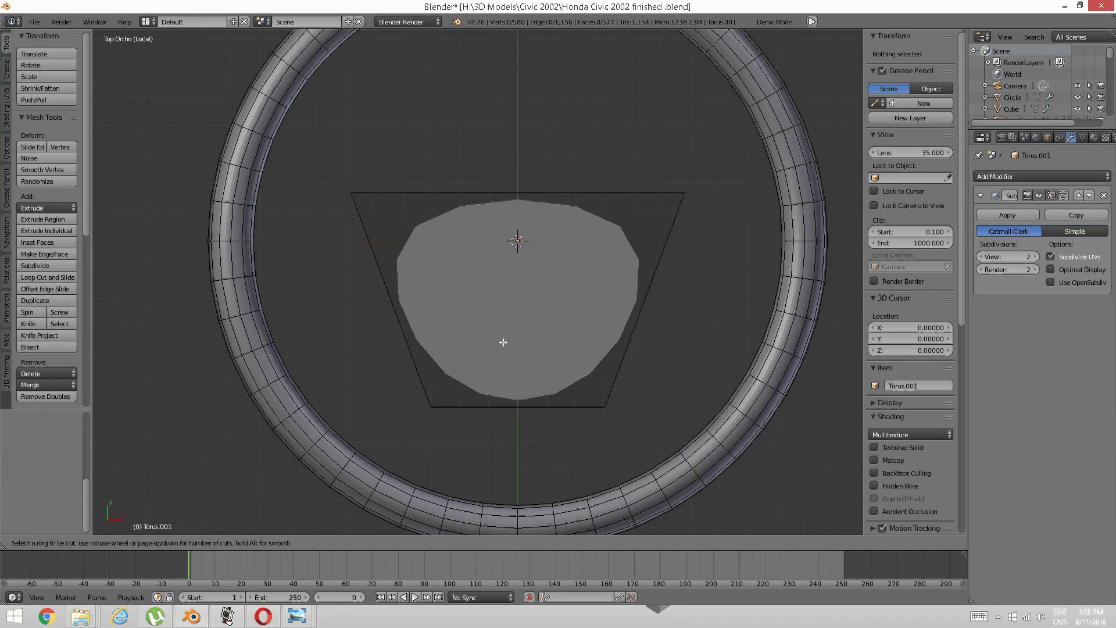
click(436, 372)
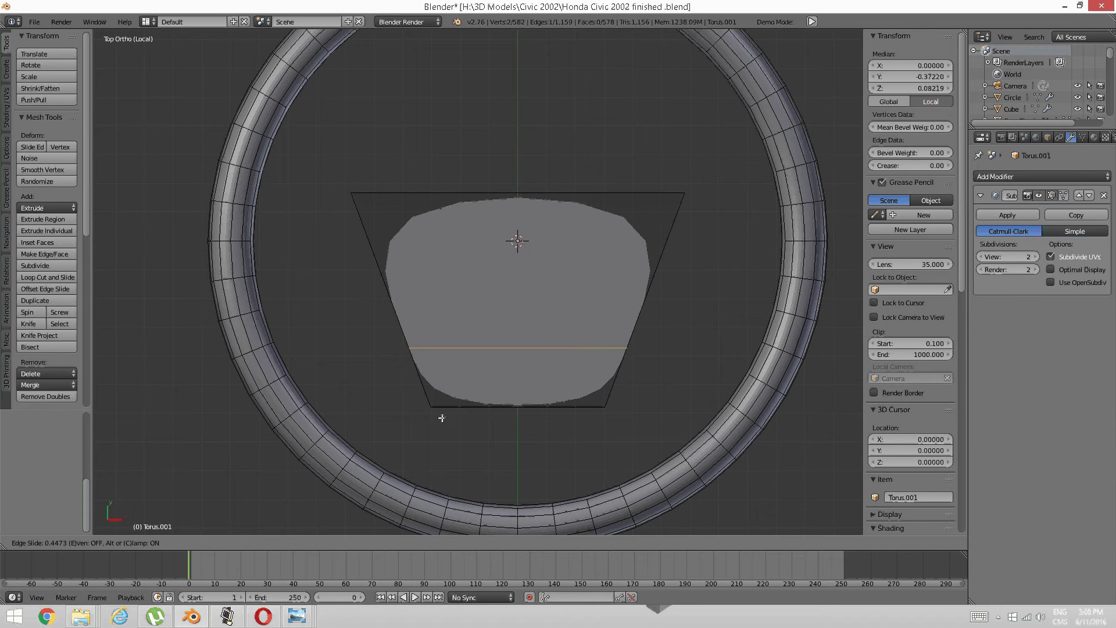
click(443, 400)
key(a)
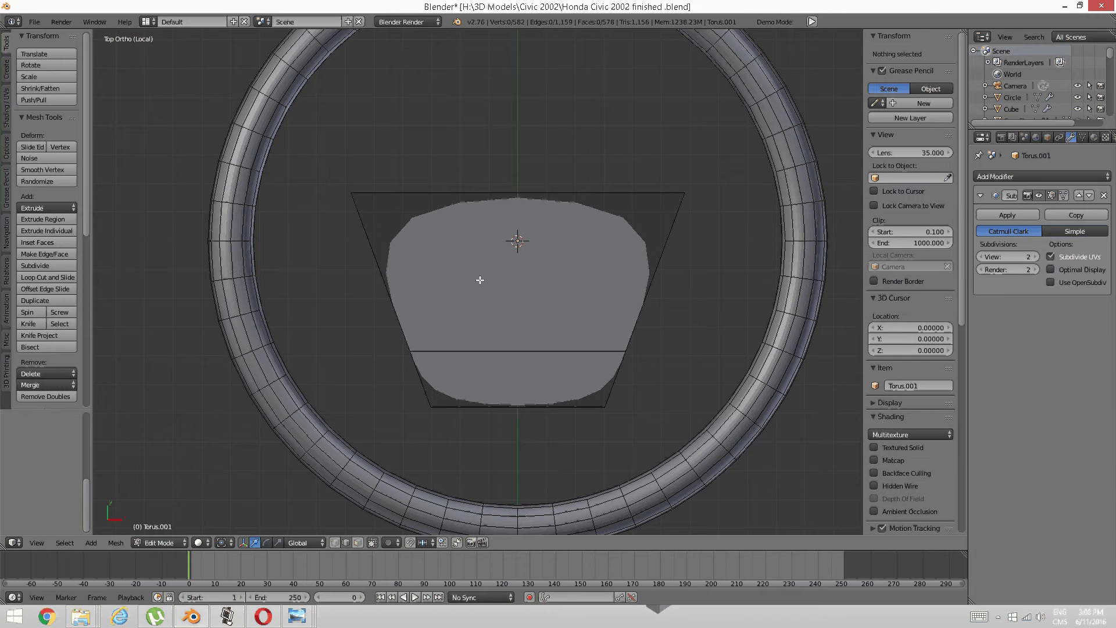
key(ctrl+r)
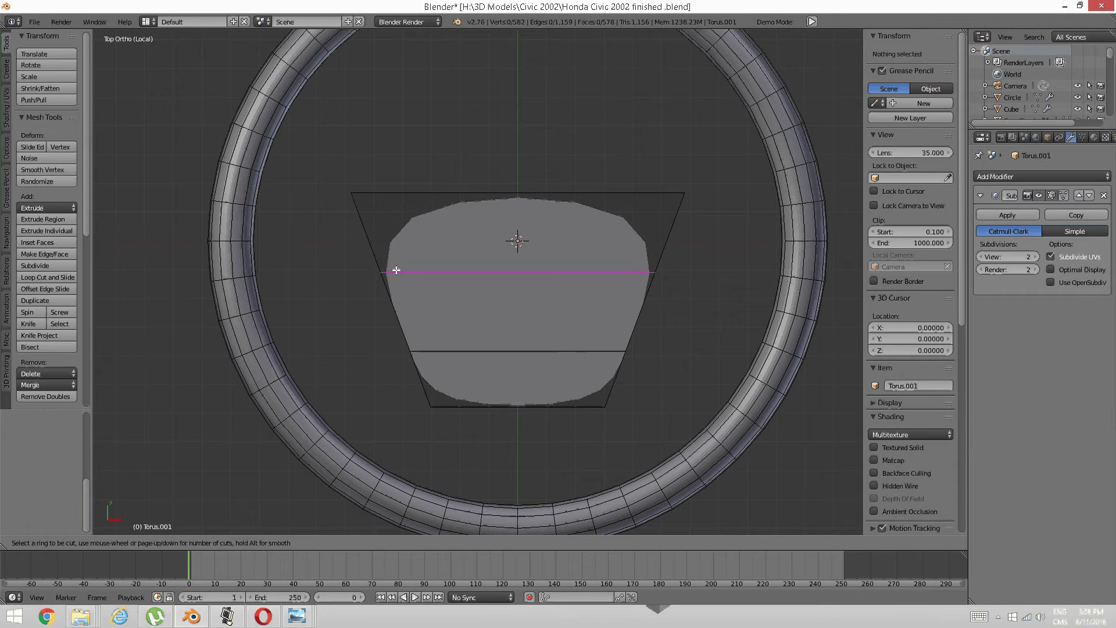
click(393, 267)
click(387, 254)
key(a)
Widen the hub's middle section along X until its upper loop cut is as wide as the upper edge
right_click(392, 299)
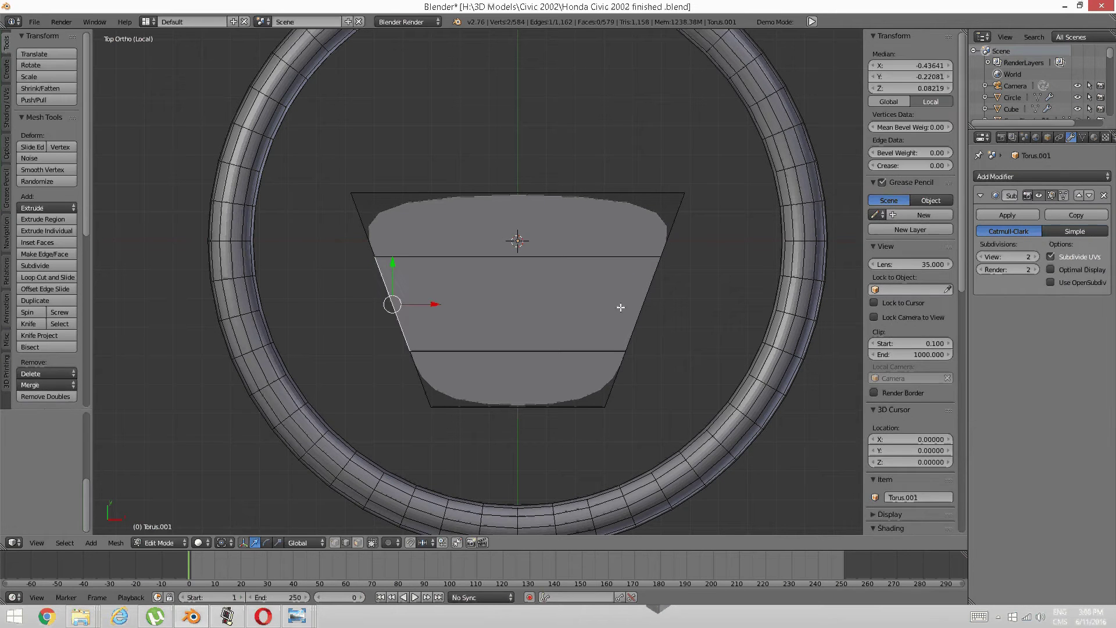
shift+right_click(620, 307)
click(278, 542)
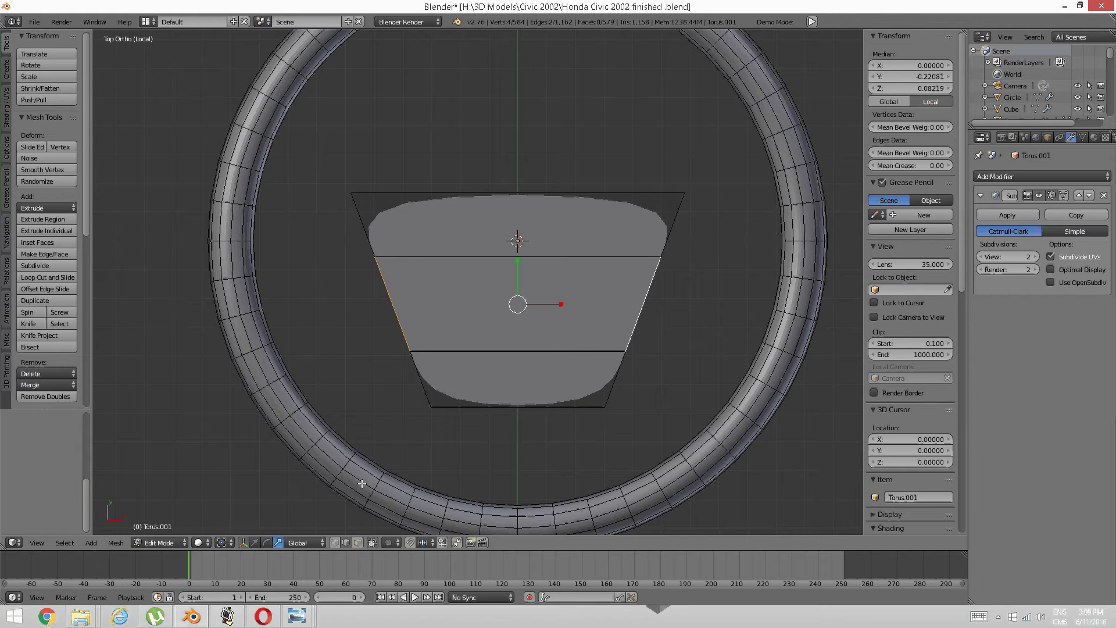
drag(558, 305, 563, 307)
click(563, 307)
Widen the hub's upper and middle sections together slightly along X by scaling their four side edges
right_click(359, 225)
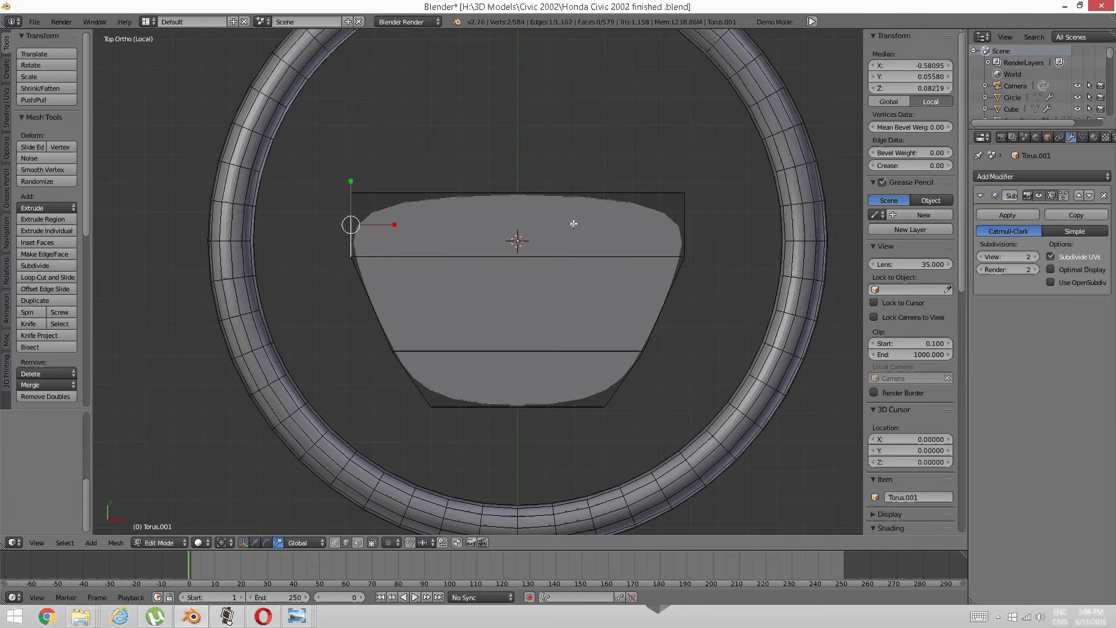
shift+right_click(683, 225)
shift+right_click(649, 302)
shift+right_click(379, 308)
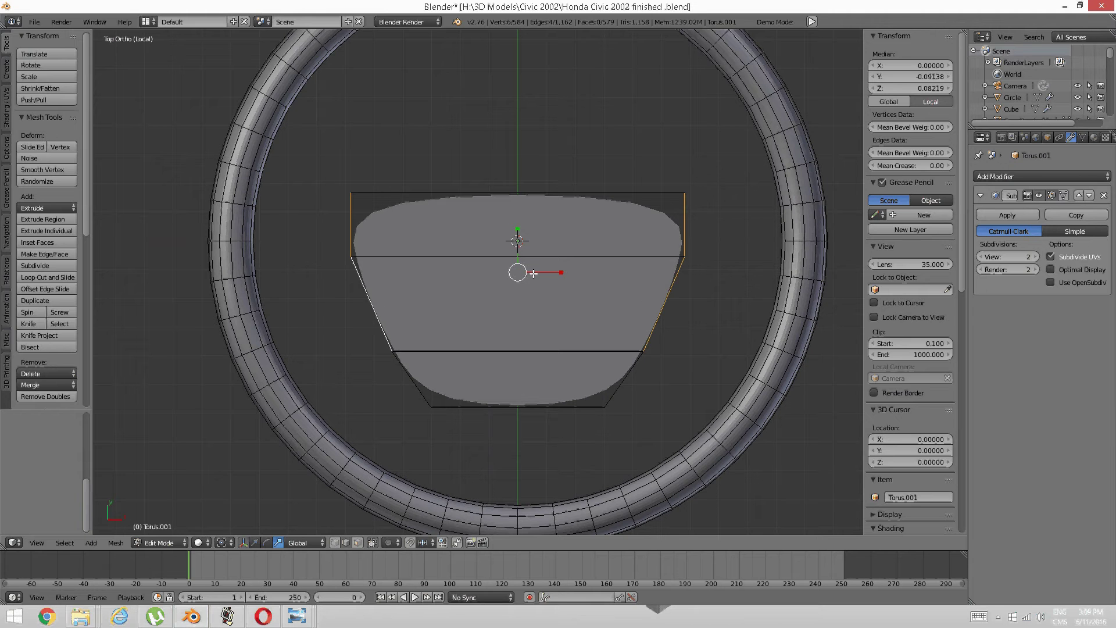
drag(558, 271, 563, 272)
key(a)
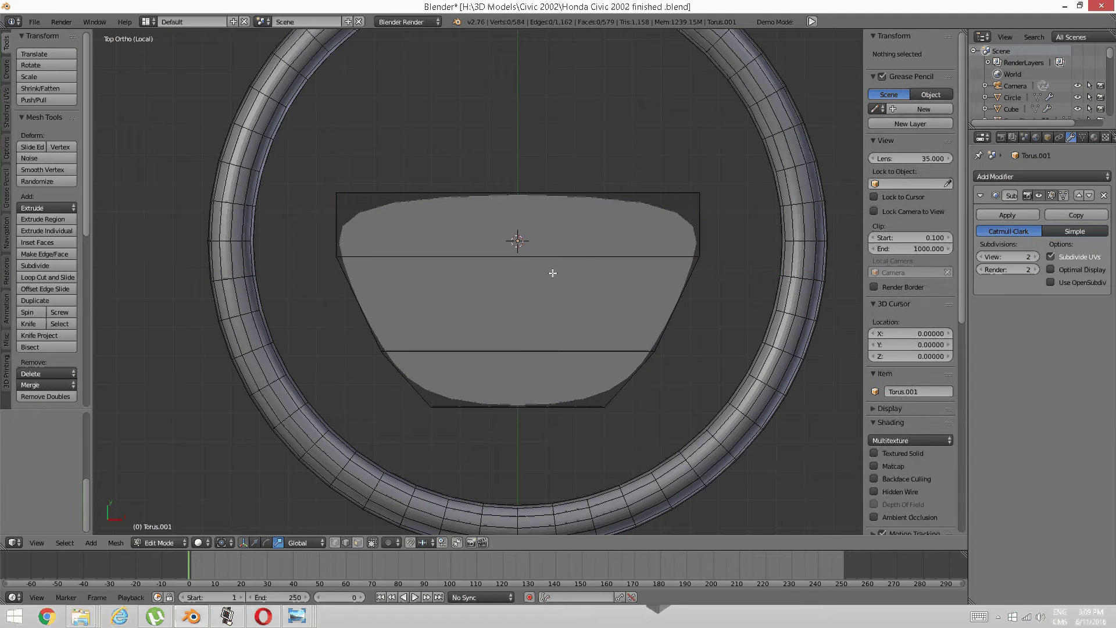
Narrow the hub's lower edge slightly along X
right_click(460, 406)
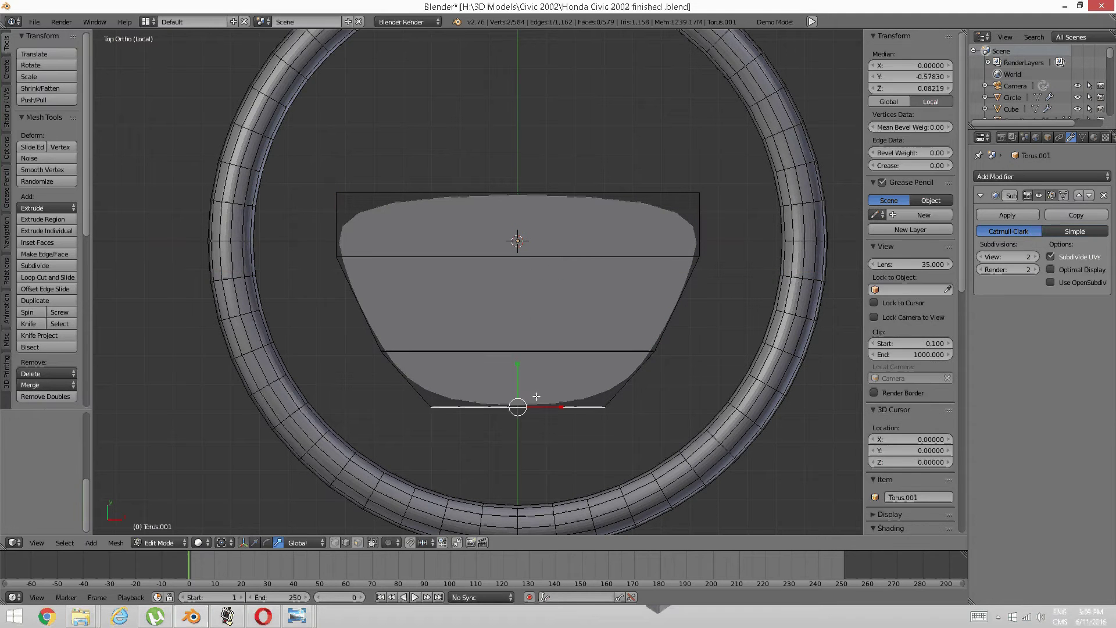
drag(567, 407, 562, 407)
key(a)
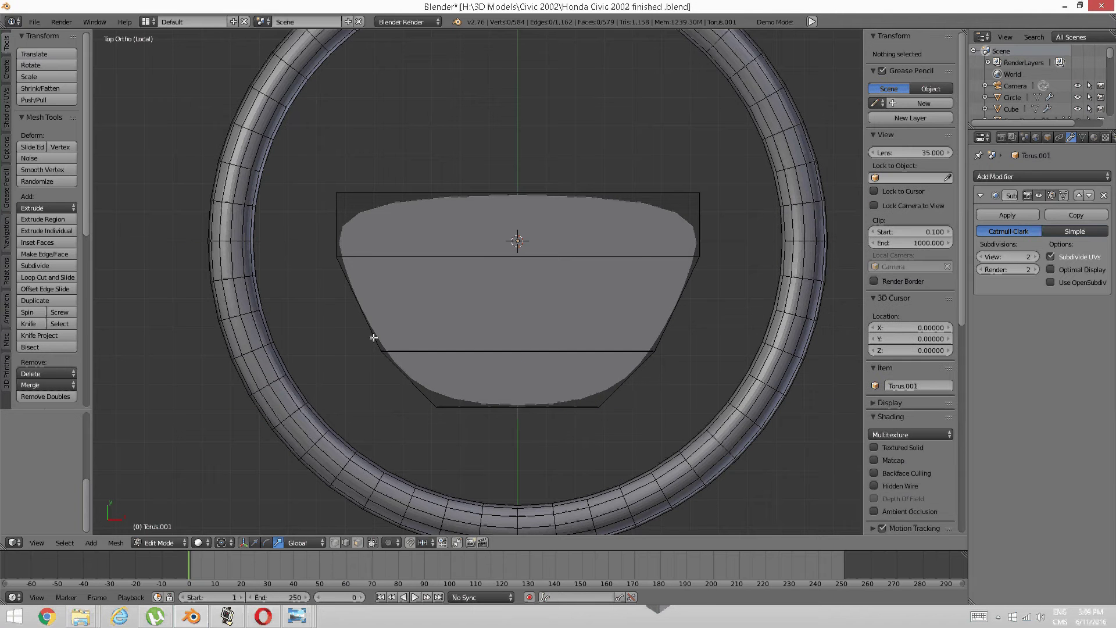
Move the two end vertices of the hub's lower loop cut down along Y to about -0.453
key(1)
right_click(379, 348)
shift+right_click(635, 349)
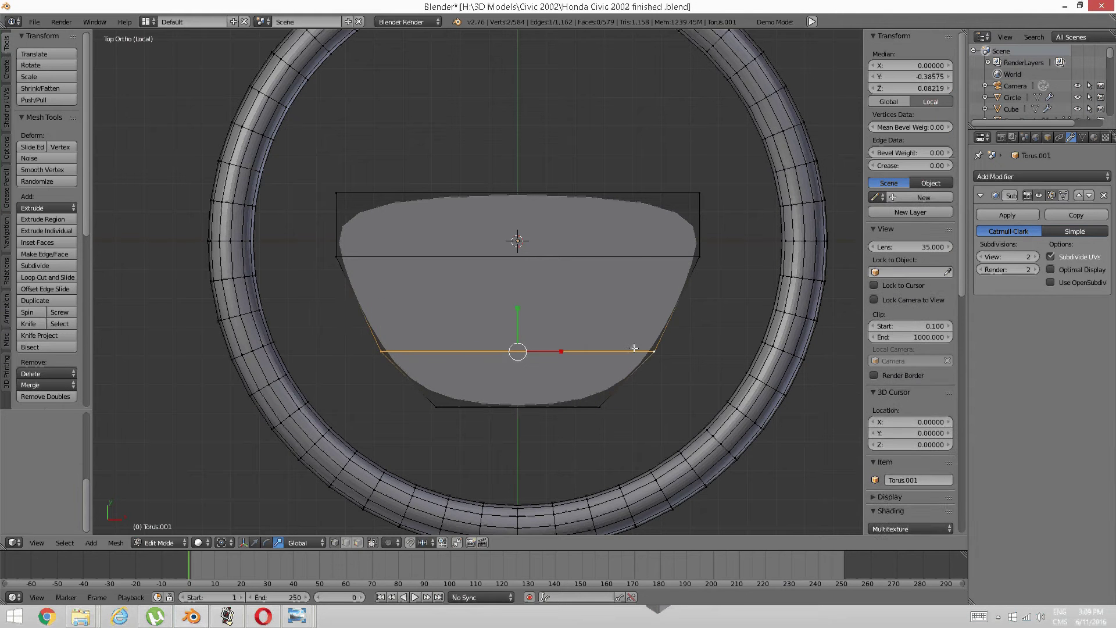
click(253, 544)
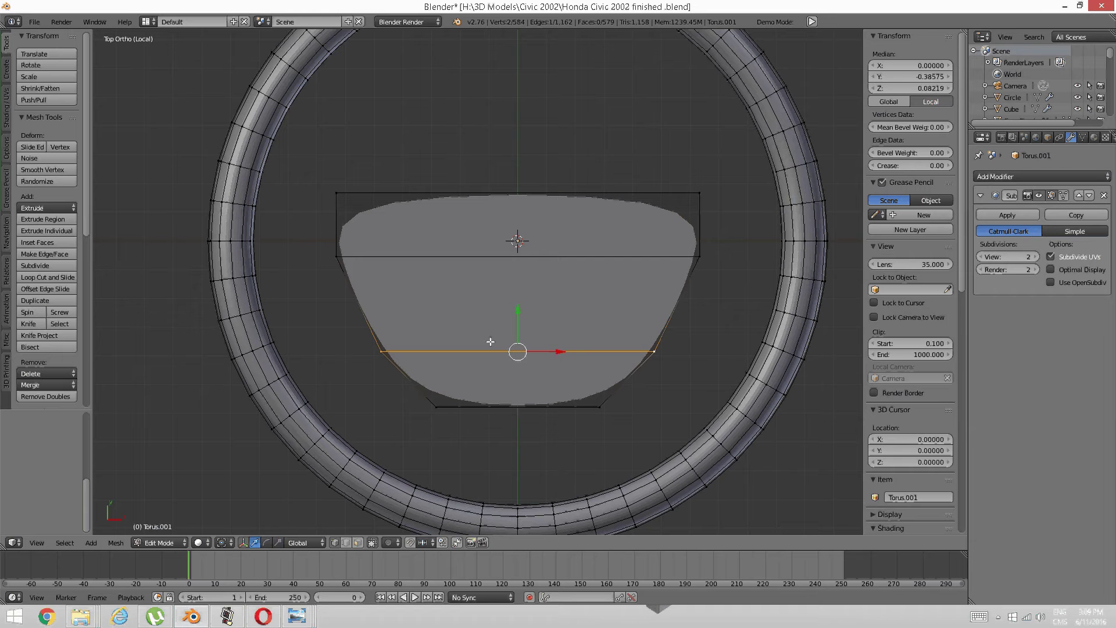
drag(515, 308, 513, 327)
key(a)
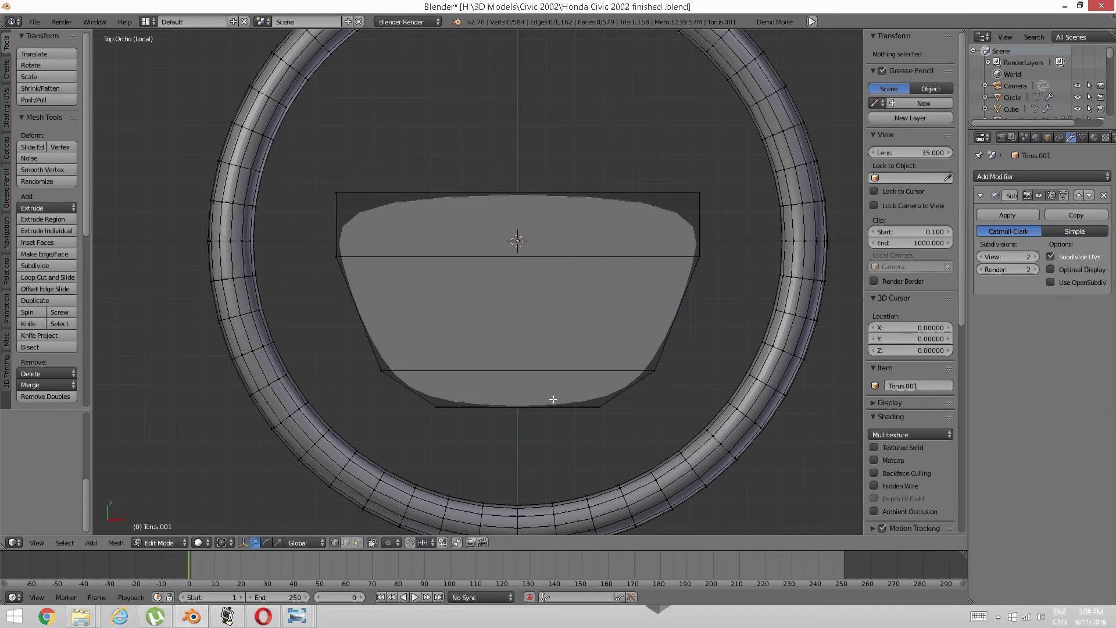
Add three evenly spaced vertical loop cuts across the hub without sliding them
key(ctrl+r)
scroll(532, 383, up, 1)
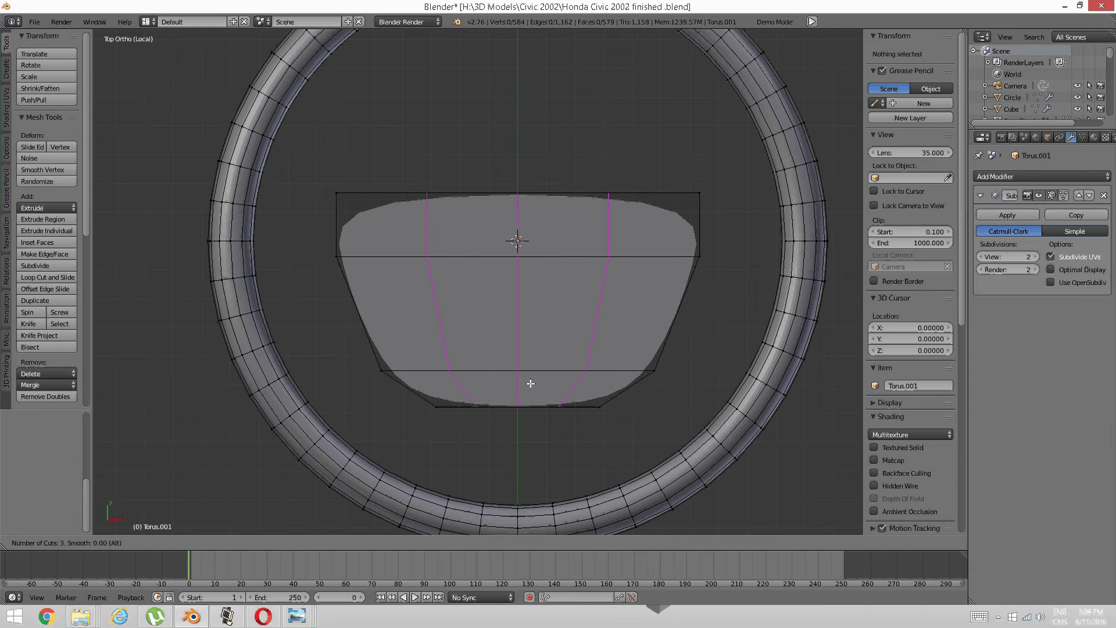
click(530, 383)
right_click(528, 383)
Raise the three inner vertices of the hub's upper edge along Y to about 0.194
right_click(427, 193)
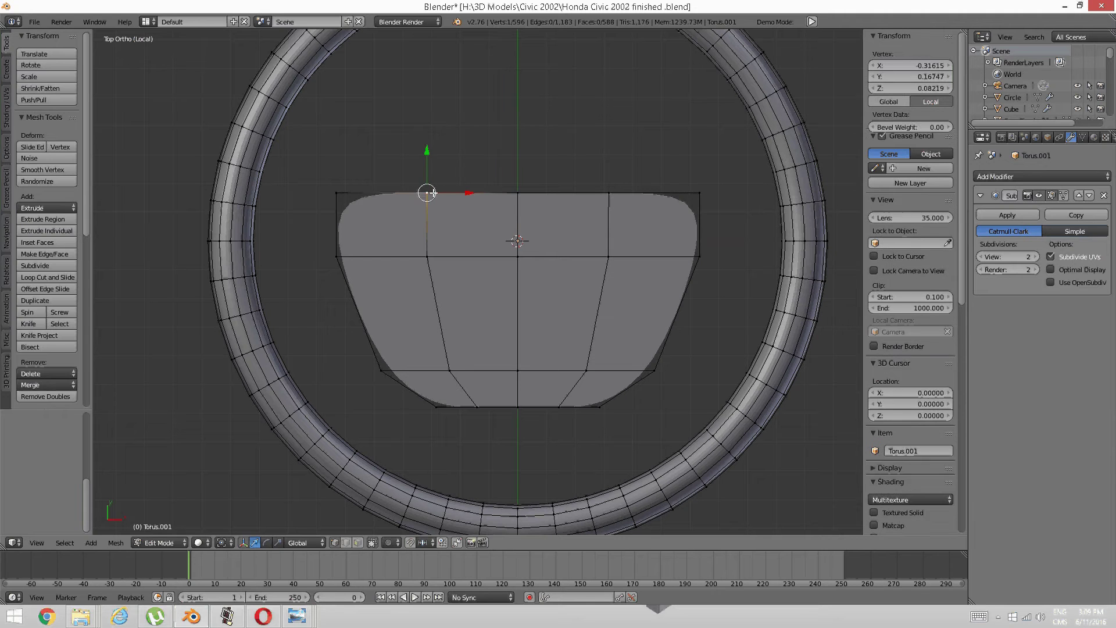
shift+right_click(539, 193)
shift+right_click(608, 191)
key(g)
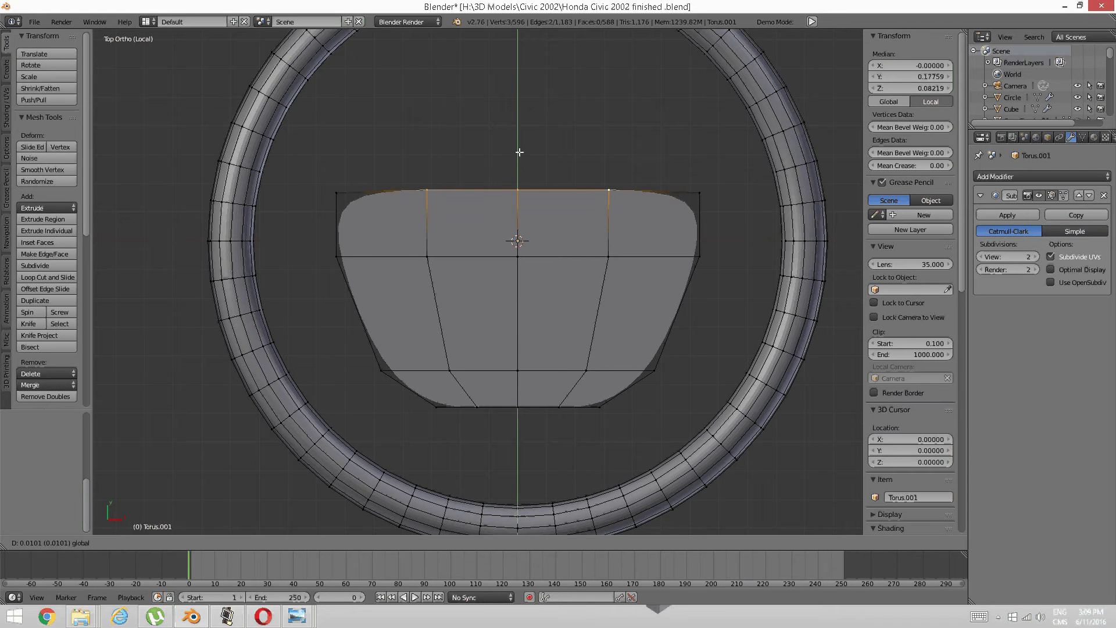
click(520, 157)
Refine the upper edge's gentle arch by raising the two vertices beside its midpoint slightly along Y
right_click(516, 169)
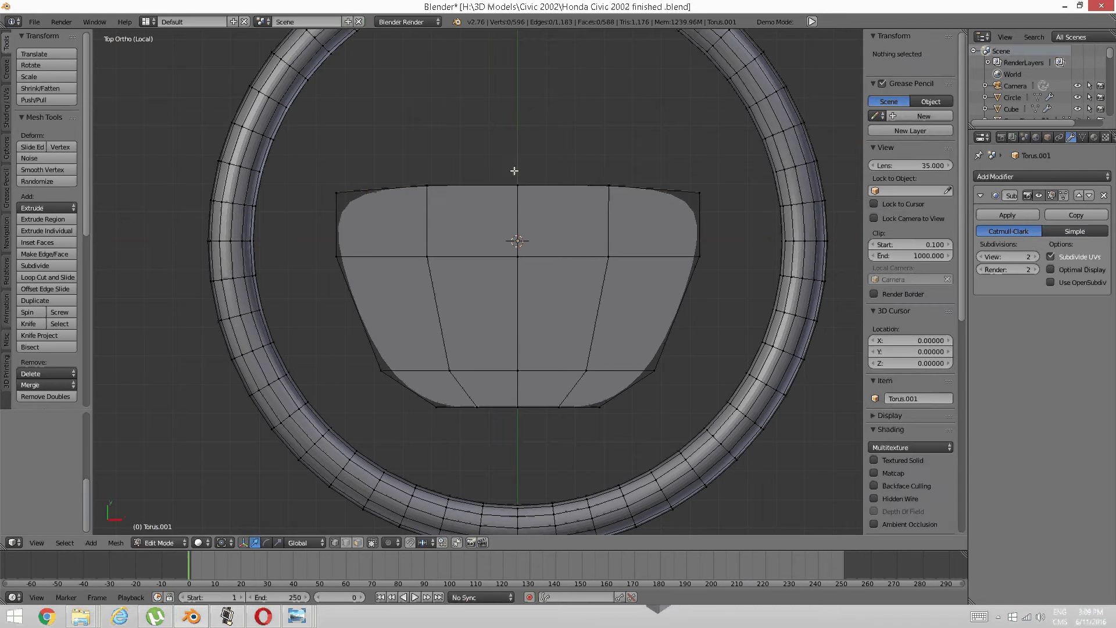
right_click(485, 177)
shift+right_click(608, 185)
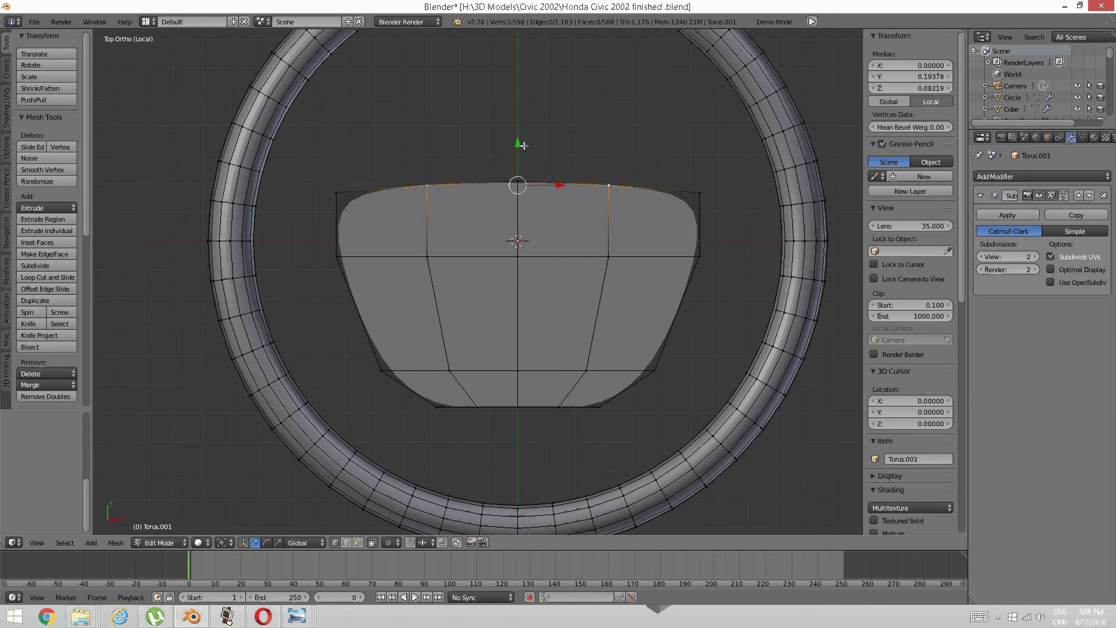
key(g)
key(y)
click(521, 144)
key(a)
Move the three inner vertices of the hub's lower edge slightly down along Y to about -0.586
shift+scroll(543, 270, down, 1)
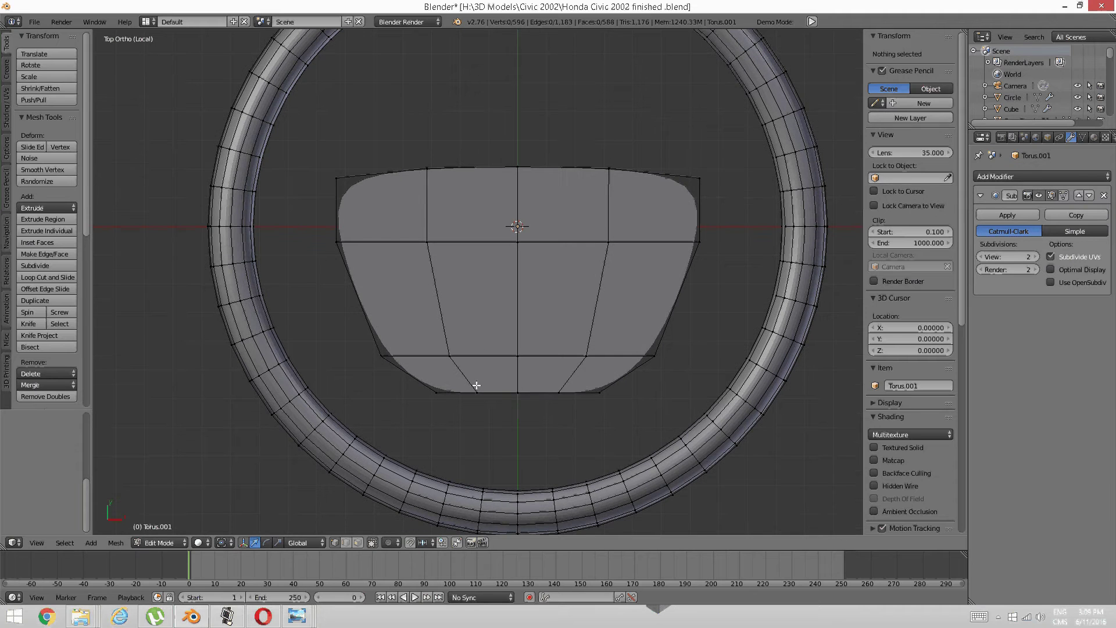
right_click(477, 393)
shift+right_click(518, 392)
shift+right_click(559, 392)
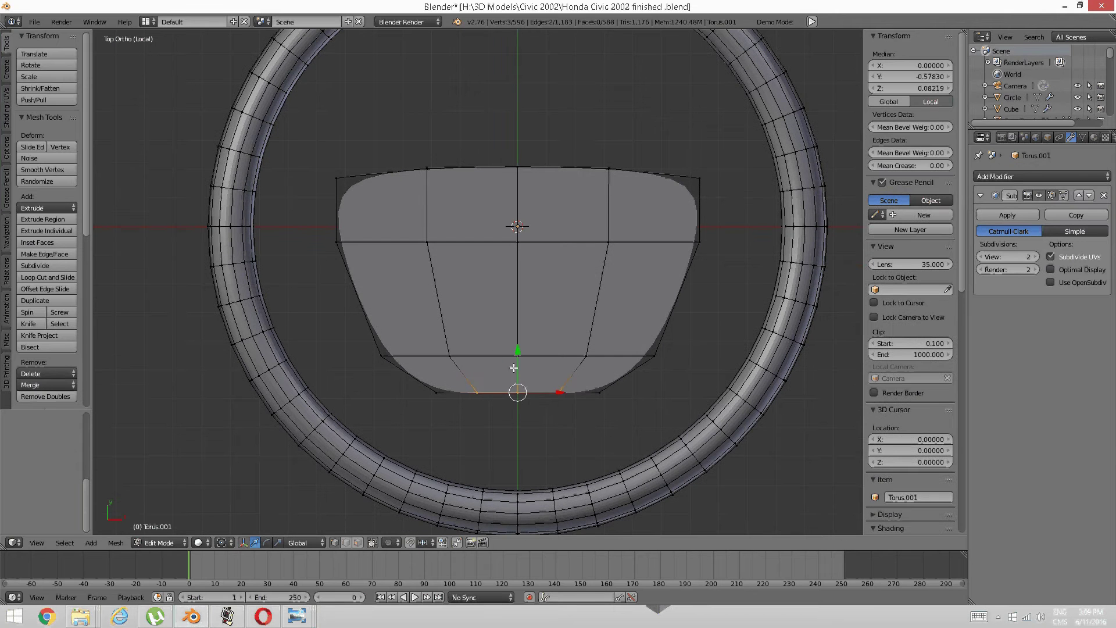
drag(514, 349, 513, 351)
key(a)
Bring the hub's two lower corner vertices closer together by scaling them along X to about 0.70
right_click(438, 384)
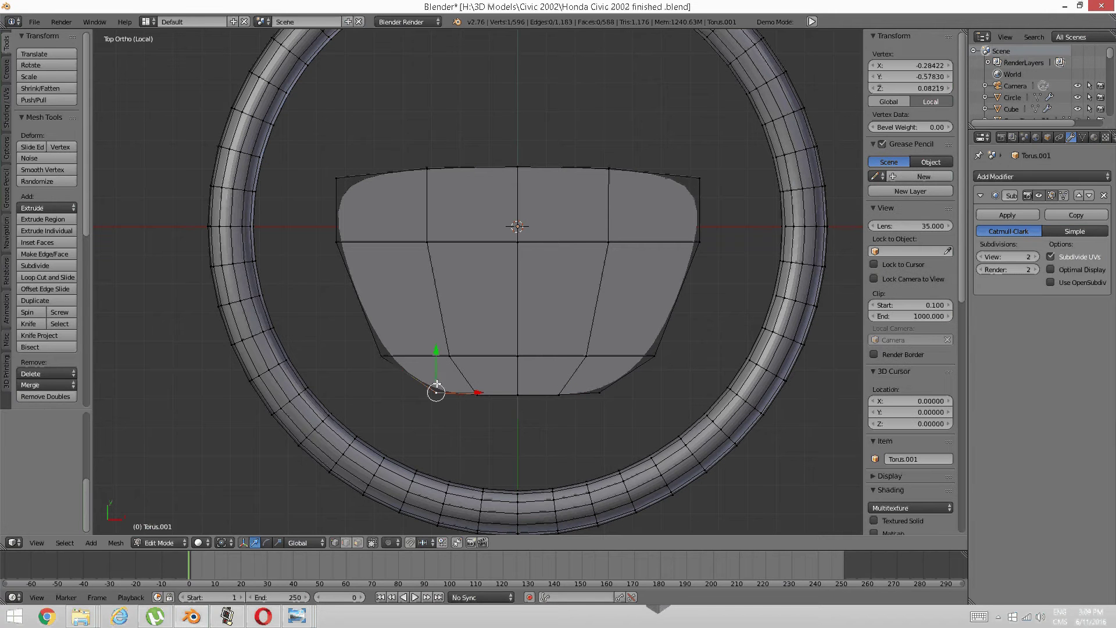
key(g)
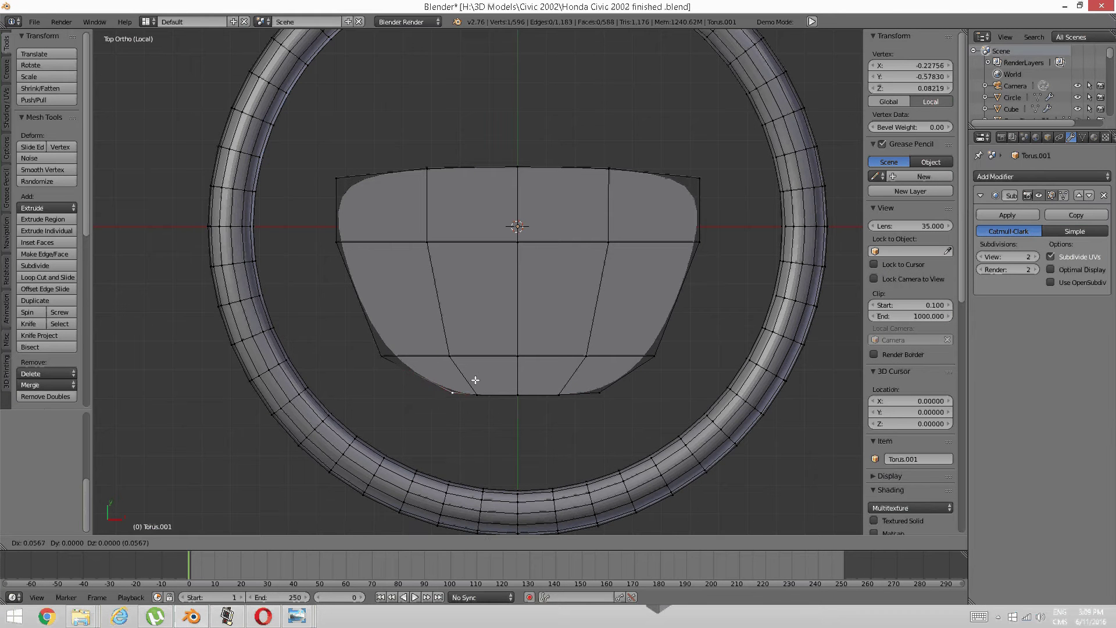
right_click(476, 380)
shift+right_click(598, 390)
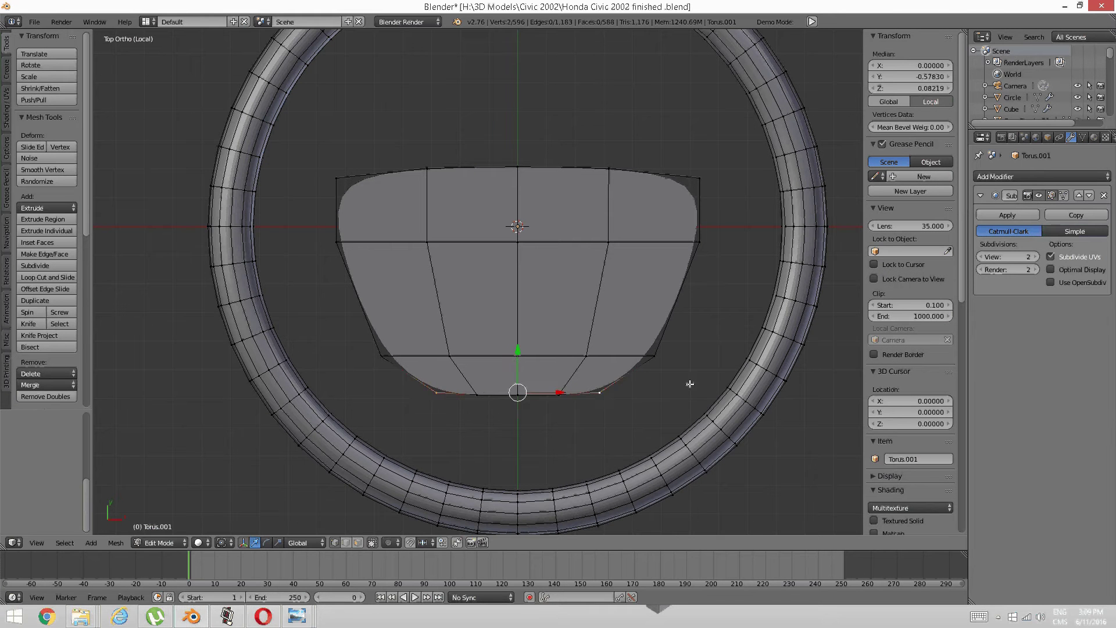
key(s)
key(x)
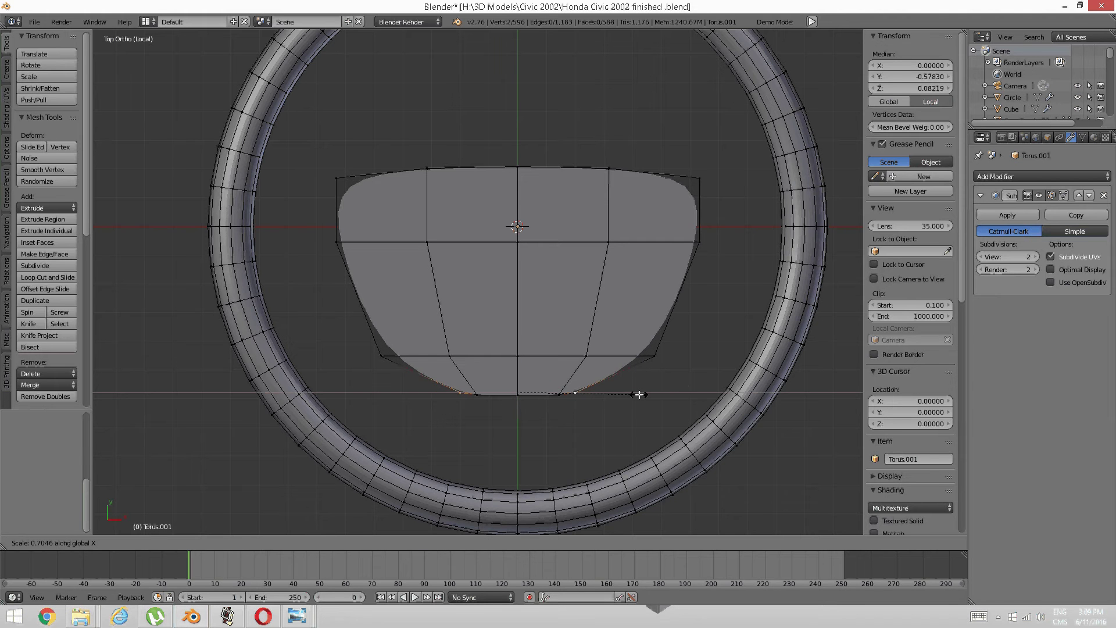
click(639, 395)
Move the outer vertices of the lower loop cut down along Y to about -0.509 and scale them closer together
right_click(655, 356)
shift+right_click(380, 356)
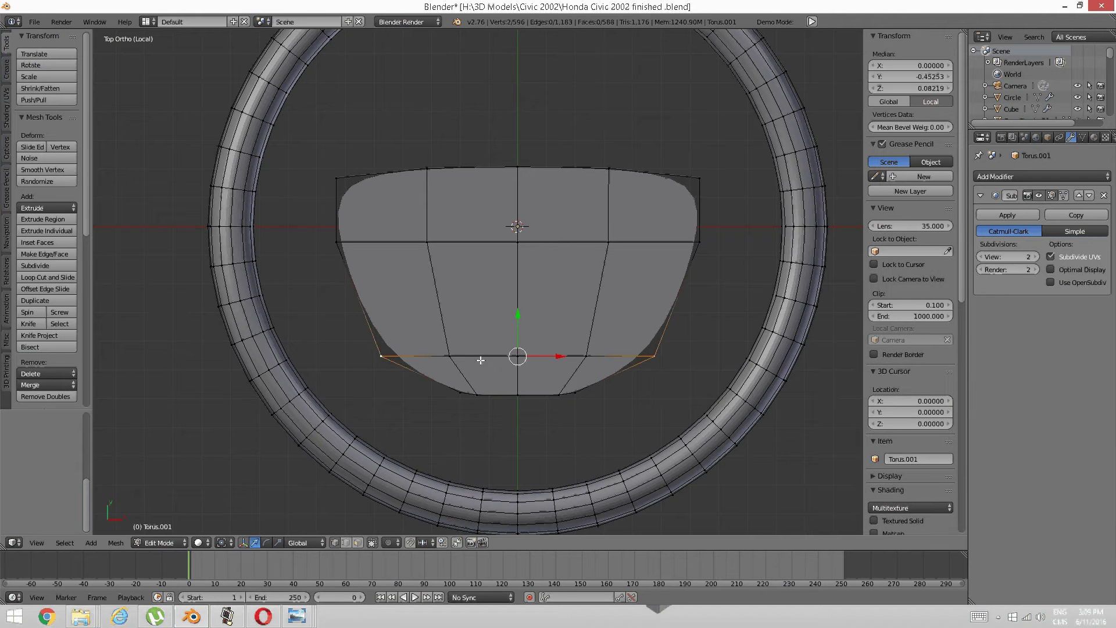
key(g)
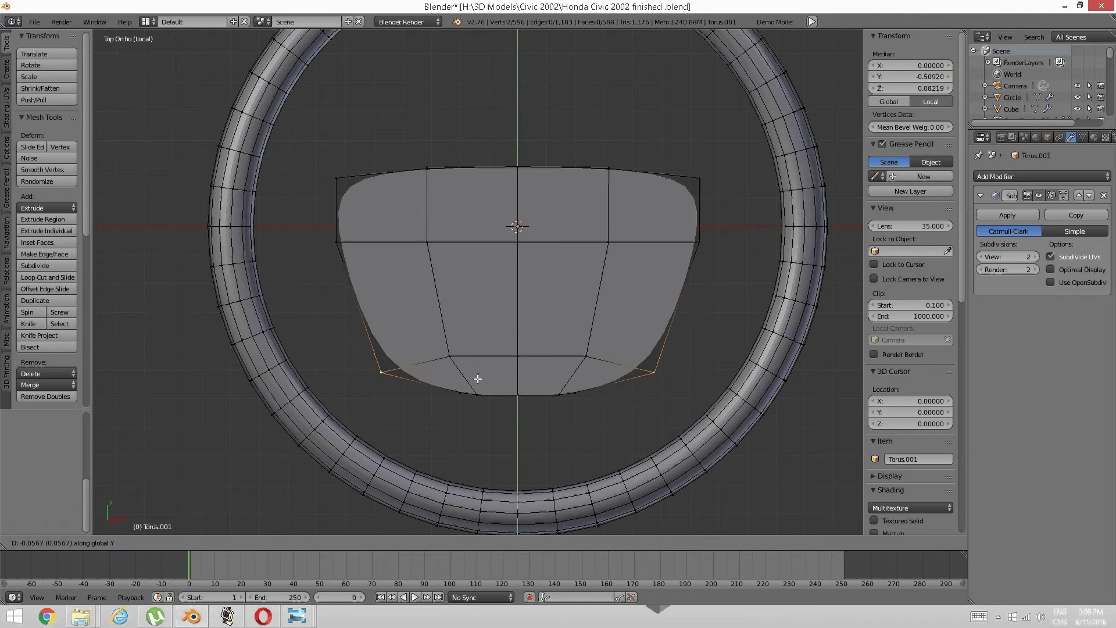
click(504, 384)
key(s)
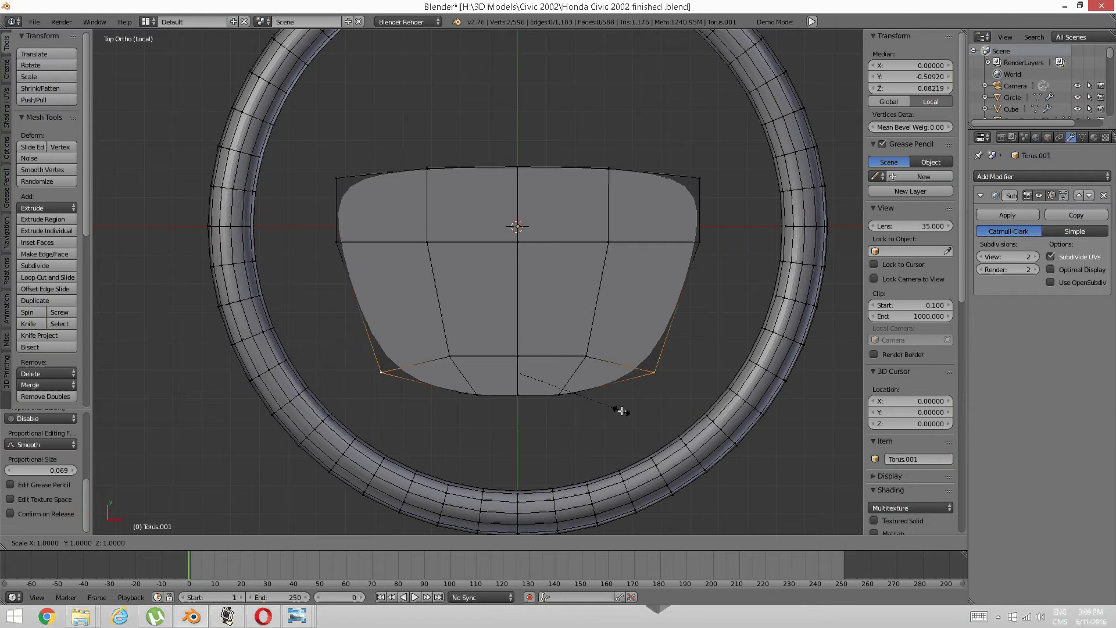
click(603, 417)
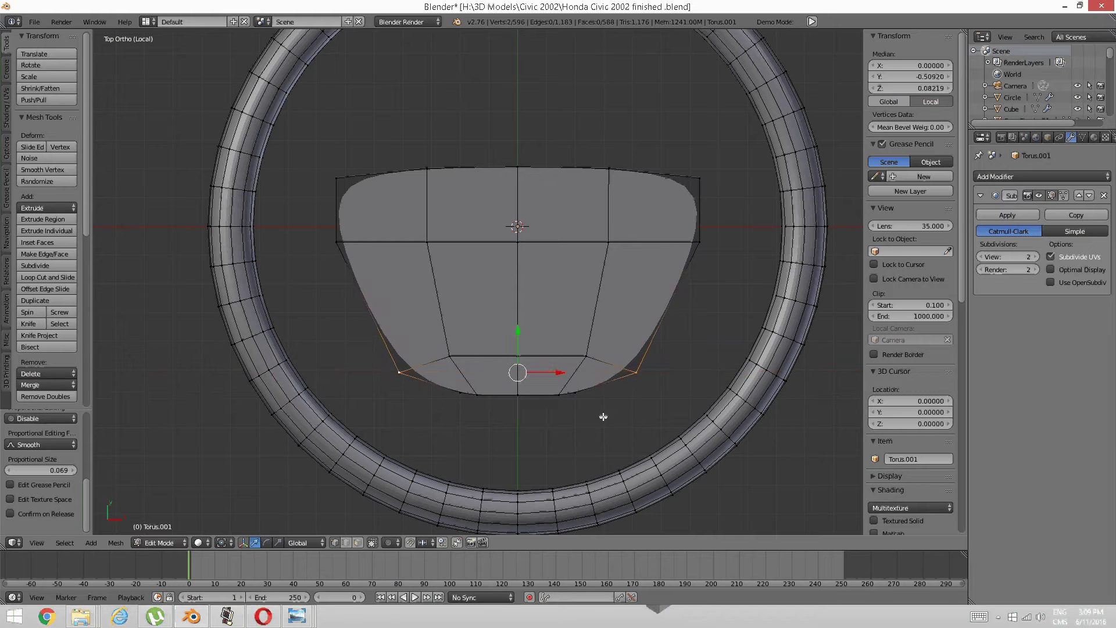
key(a)
Scale the two corner vertices and their inner neighbours on the hub's lower edge closer together along X
right_click(461, 393)
shift+right_click(477, 396)
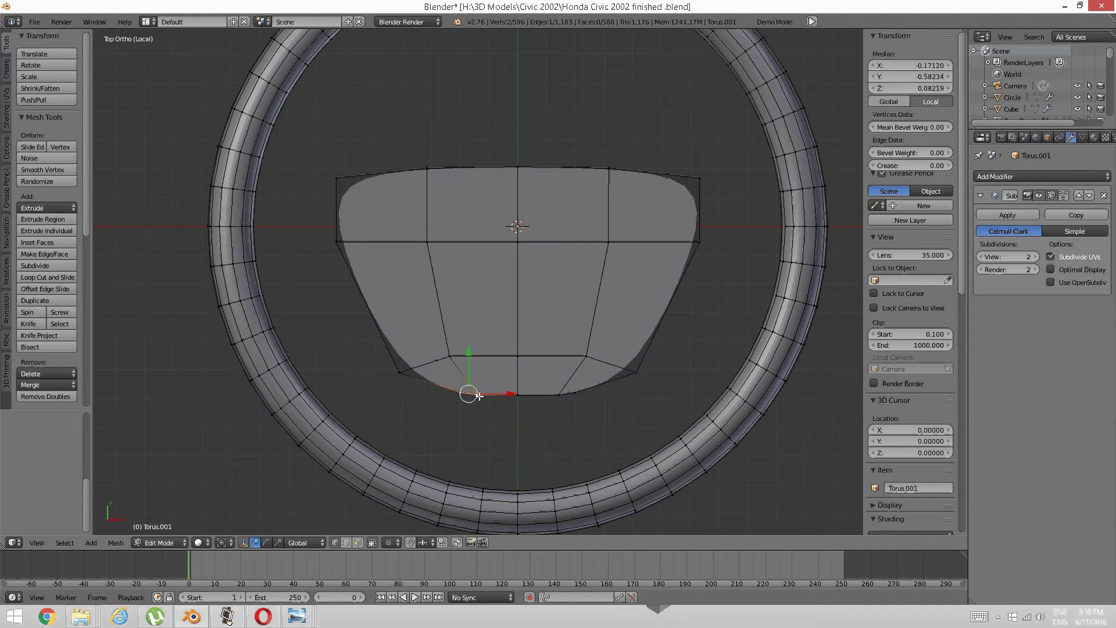
shift+right_click(559, 395)
shift+click(576, 394)
key(s)
key(x)
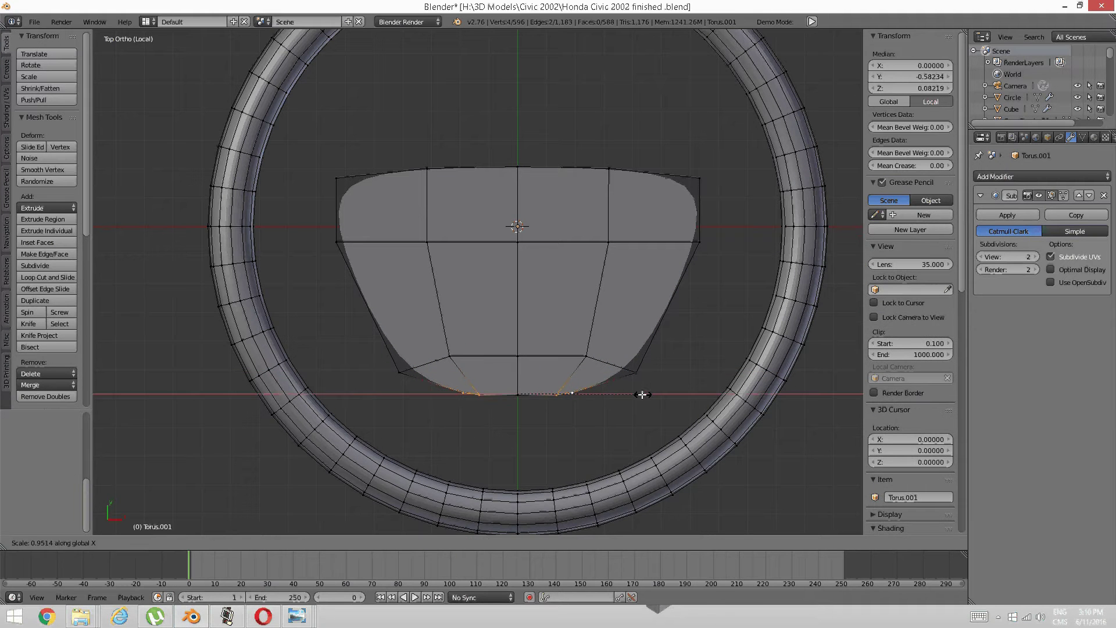
click(628, 397)
key(a)
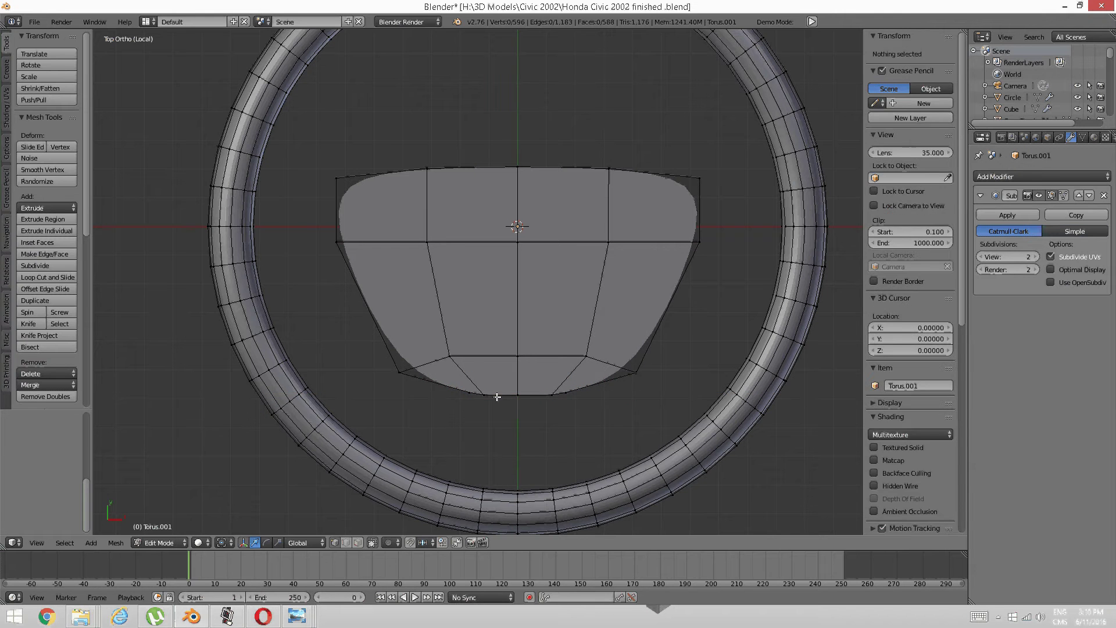
Scale the two vertices flanking the lower edge's midpoint closer together
click(476, 393)
click(484, 395)
shift+click(551, 394)
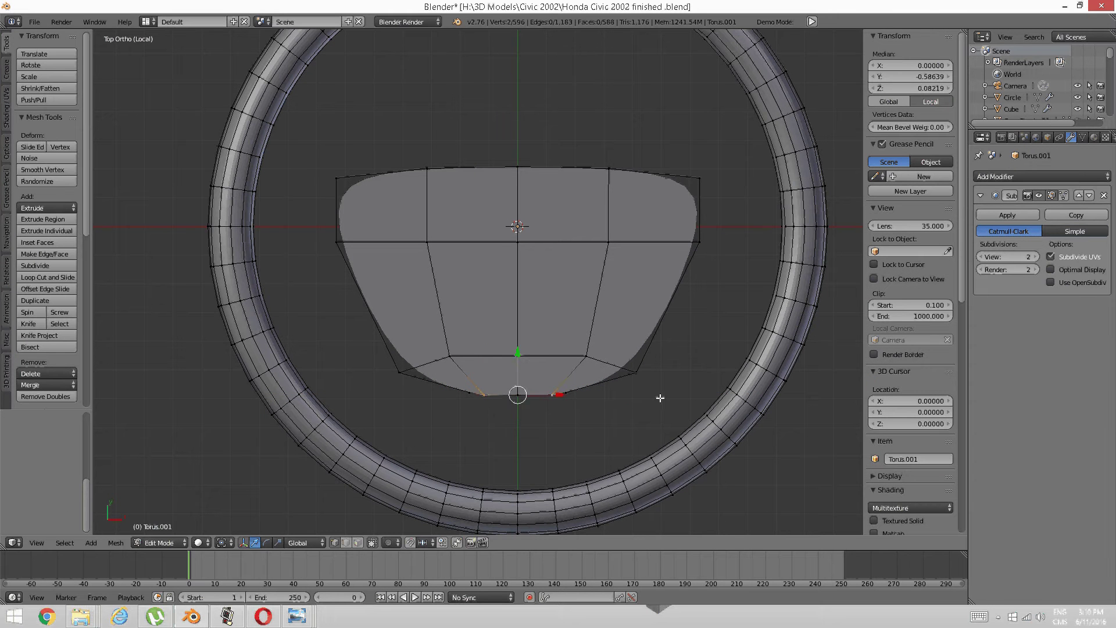
key(s)
click(628, 399)
key(a)
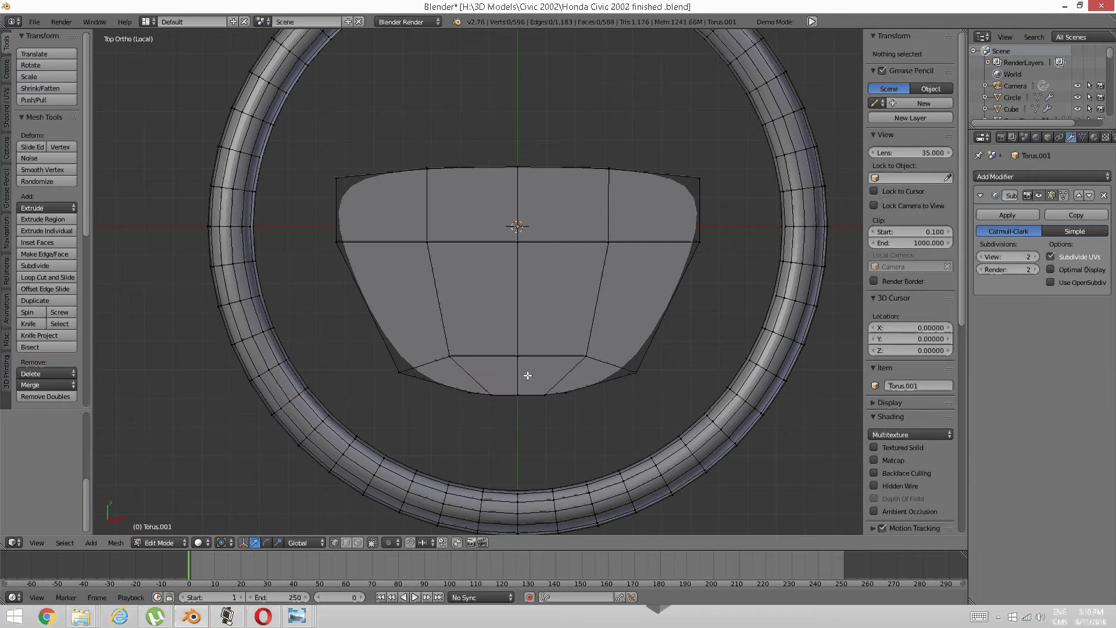
Raise the two vertices flanking the lower edge's midpoint by about 0.004 along Y
click(491, 393)
shift+click(545, 393)
key(g)
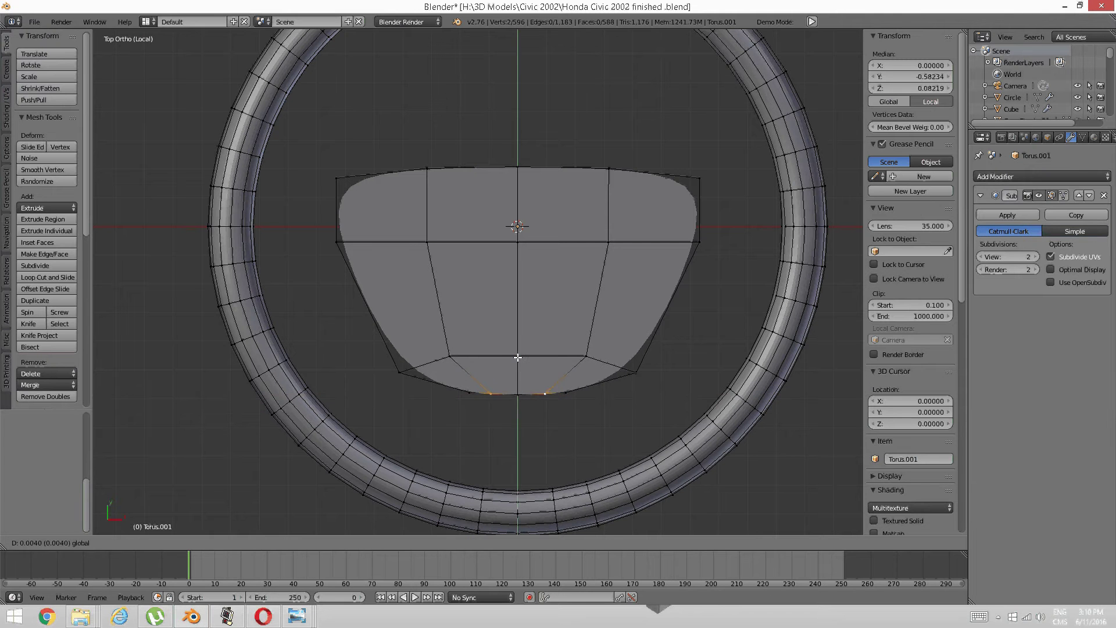
drag(518, 357, 518, 356)
key(a)
Move the two outer corner vertices of the hub's lower edge slightly upward along Y
shift+middle_drag(506, 371, 506, 376)
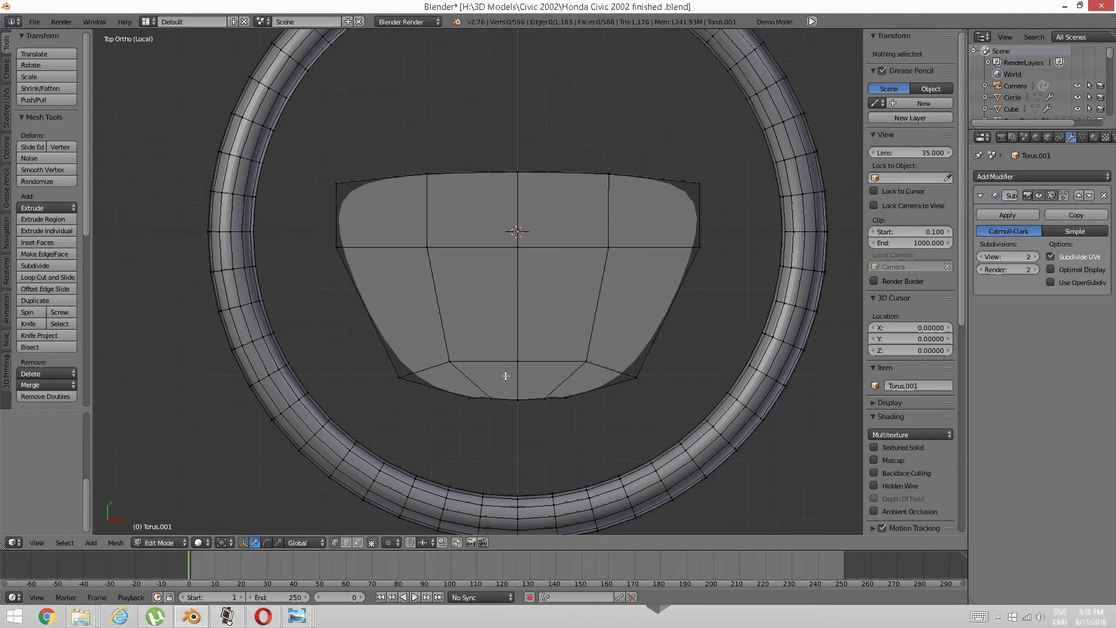
click(401, 379)
shift+click(637, 377)
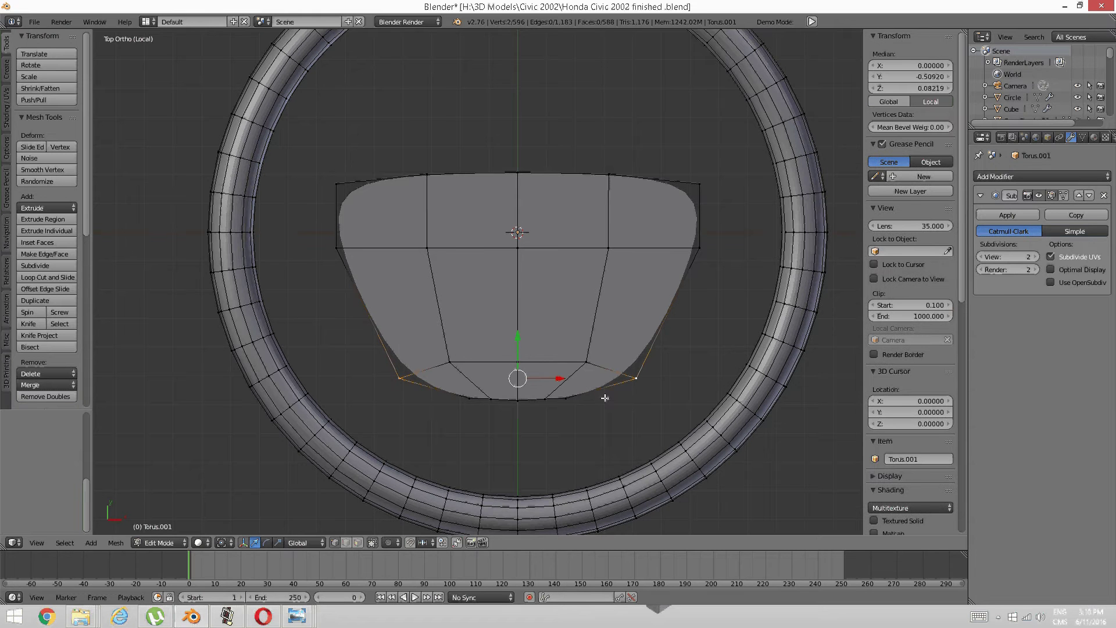
key(g)
key(x)
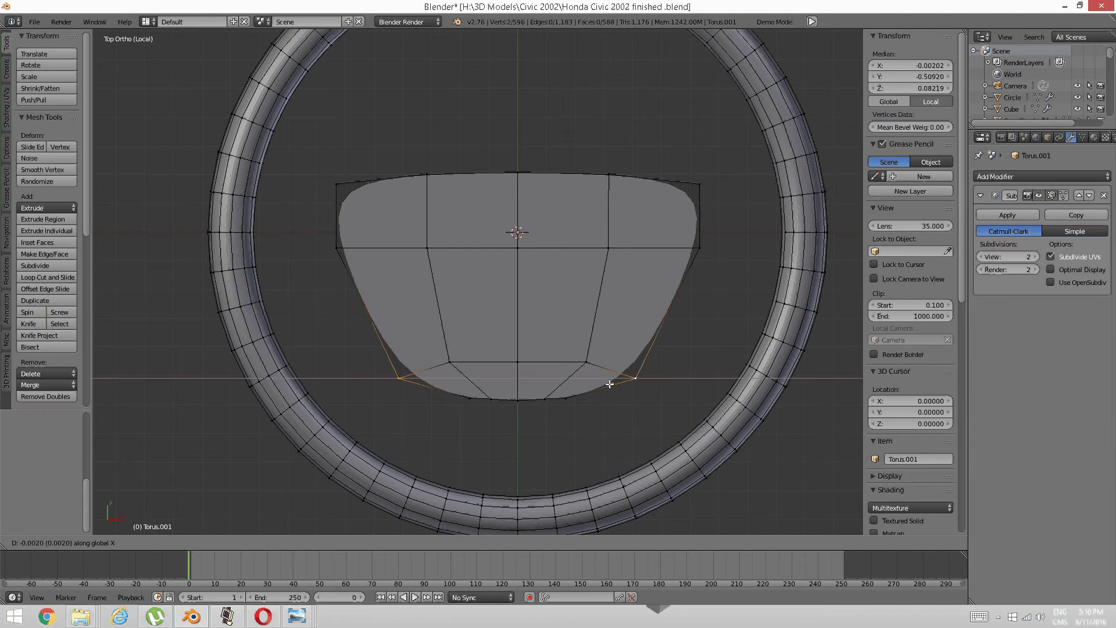
key(y)
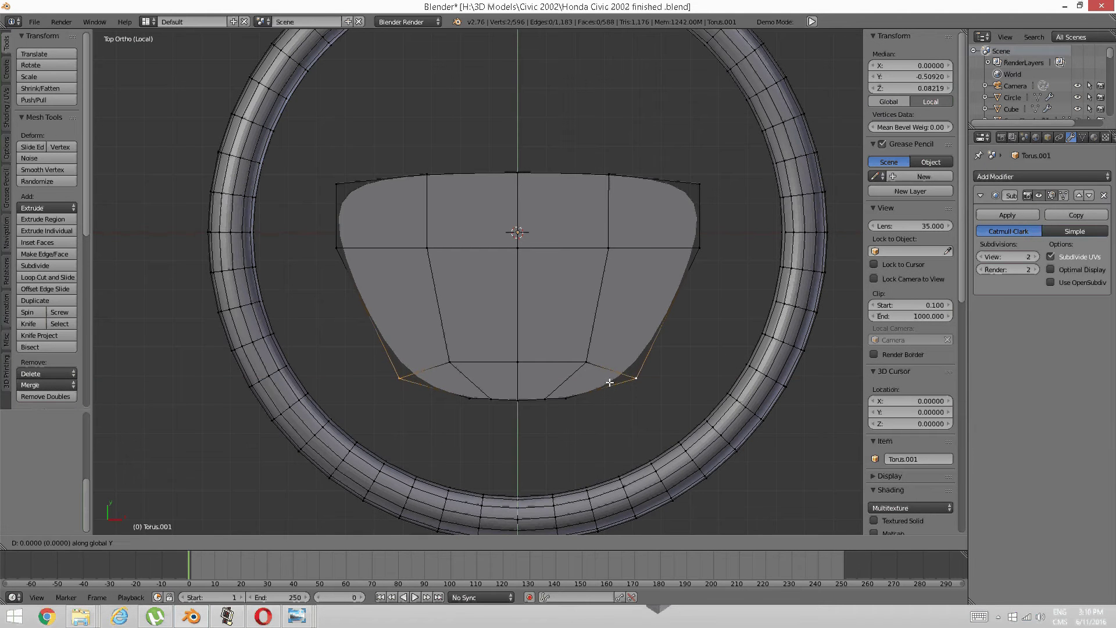
click(608, 373)
key(a)
middle_drag(498, 350, 462, 349)
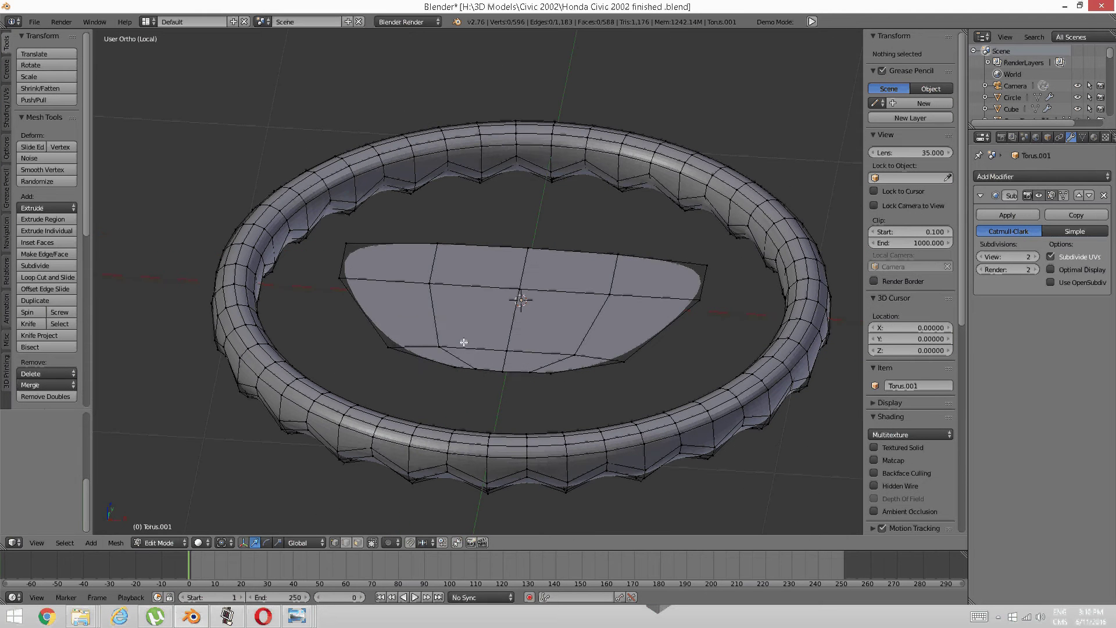
key(ctrl+Tab)
click(437, 365)
right_click(473, 317)
shift+right_click(484, 271)
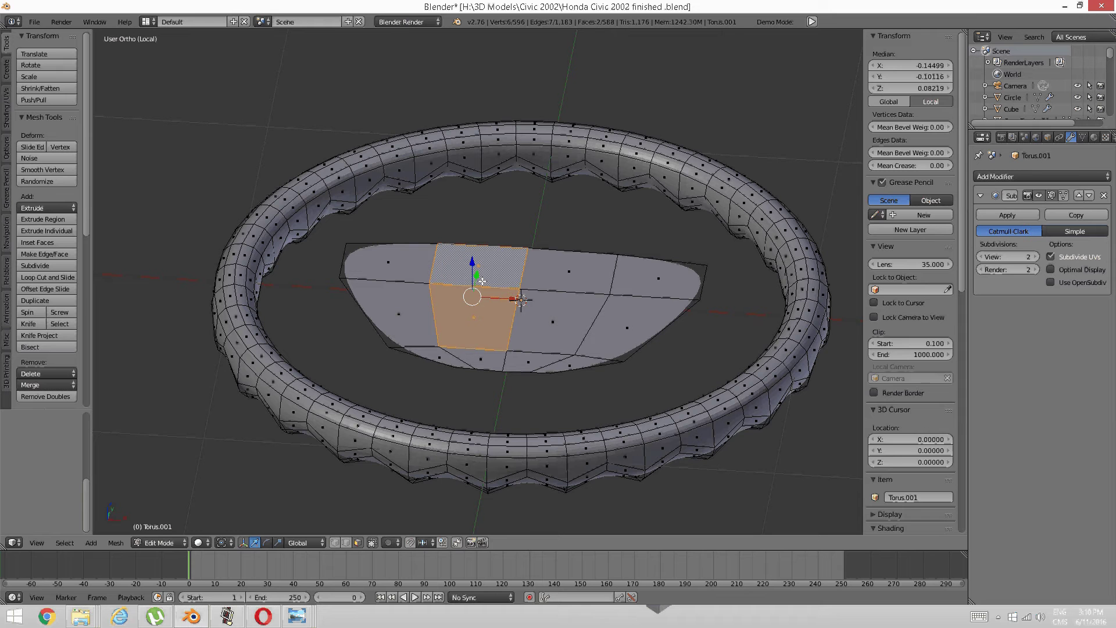
key(a)
right_click(548, 314)
shift+right_click(495, 310)
middle_drag(495, 310, 436, 309)
key(a)
Add two evenly spaced loop cuts across the hub's long middle row of faces, parallel to X
key(ctrl+r)
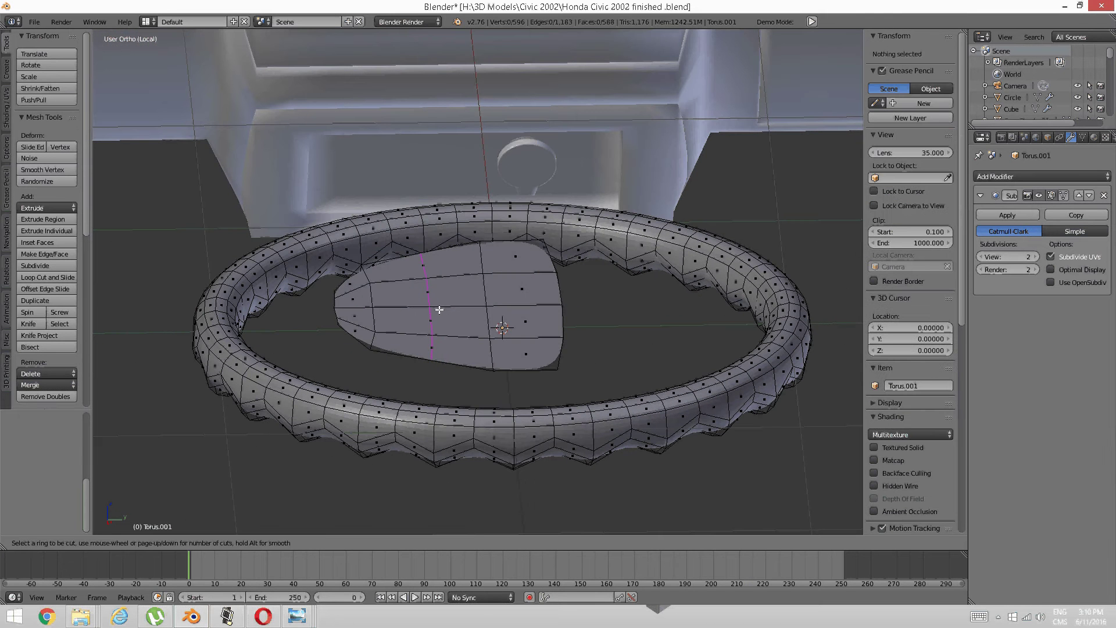
scroll(440, 310, up, 1)
click(440, 310)
right_click(440, 307)
key(ctrl+Tab)
click(439, 306)
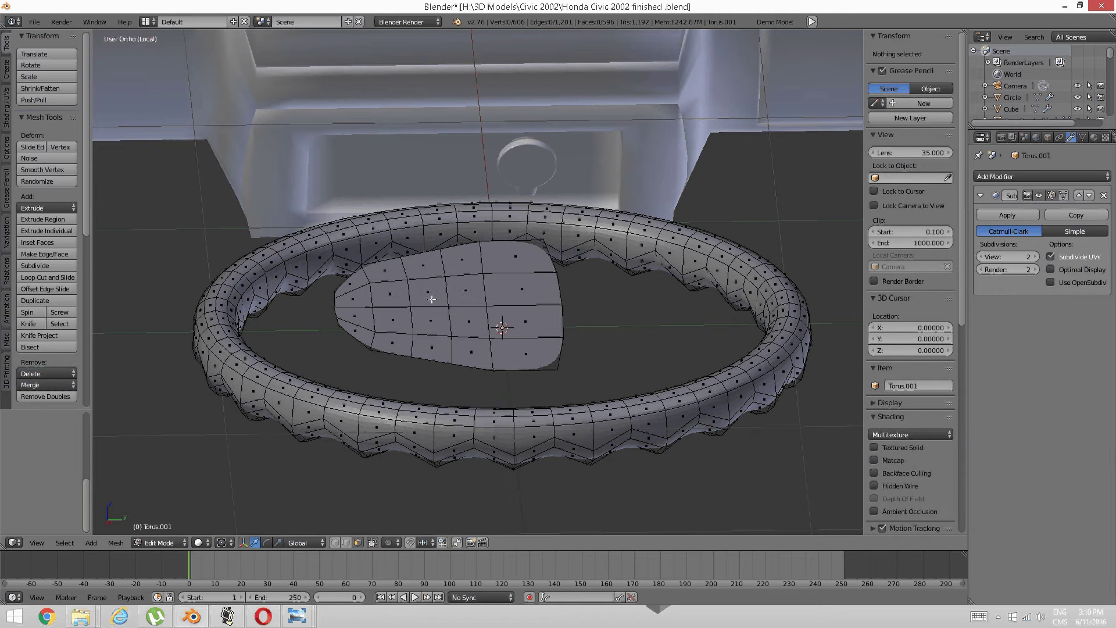
right_click(431, 296)
shift+right_click(433, 319)
shift+right_click(467, 320)
shift+right_click(465, 292)
key(a)
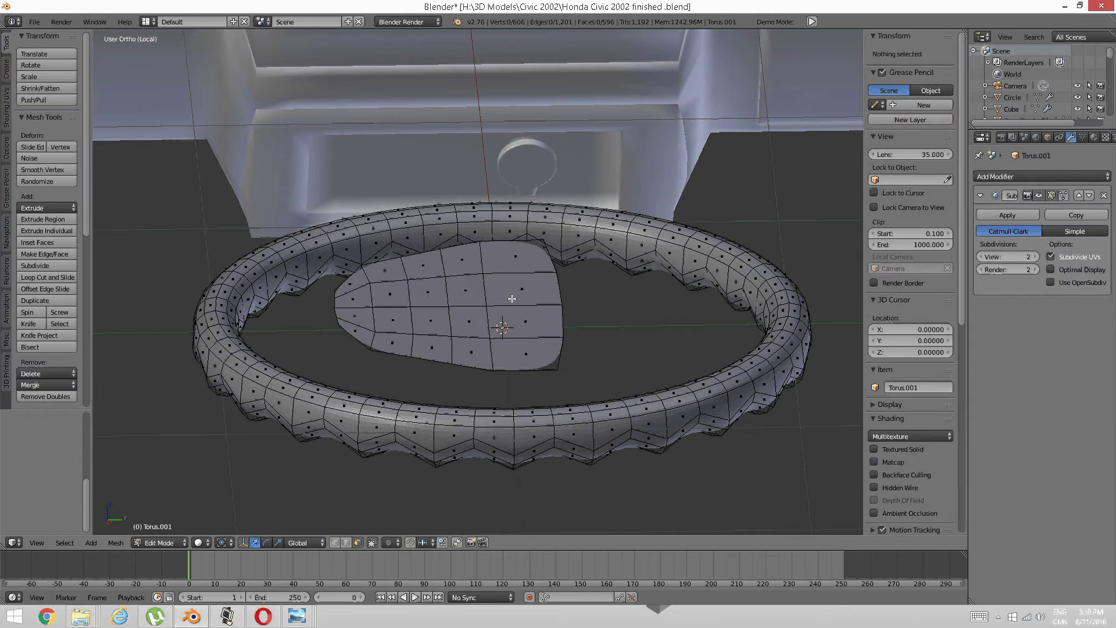
Add one centred loop cut across the hub's upper row of faces, parallel to X
key(ctrl+r)
click(512, 299)
right_click(512, 299)
key(a)
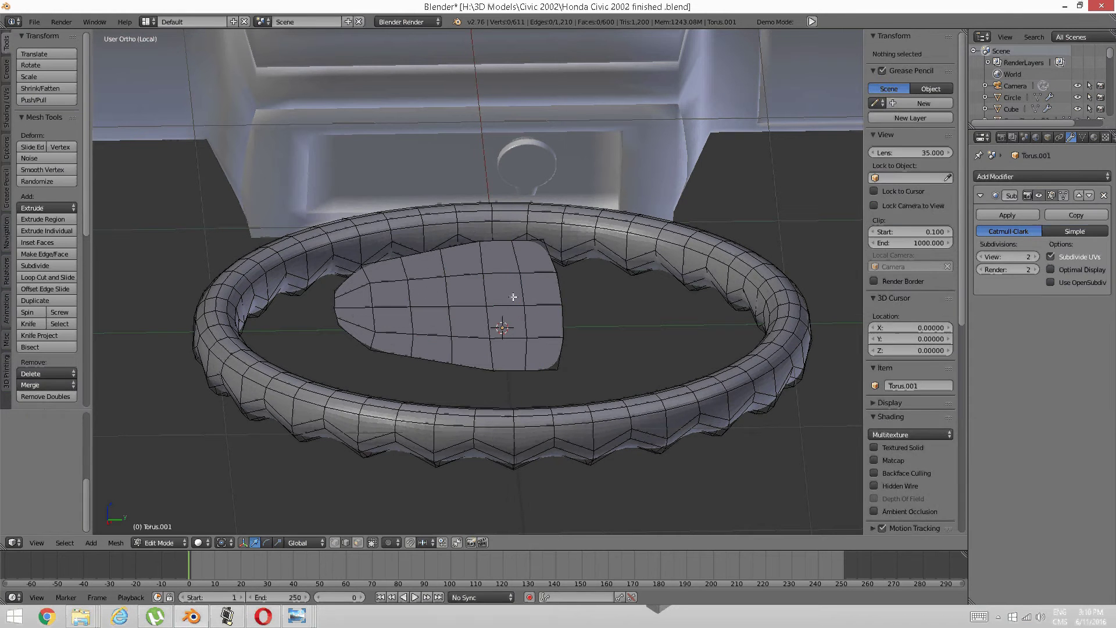
Switch to face selection and select the faces in the centre of the hub
key(ctrl+Tab)
click(496, 297)
right_click(428, 300)
shift+right_click(430, 320)
shift+right_click(470, 321)
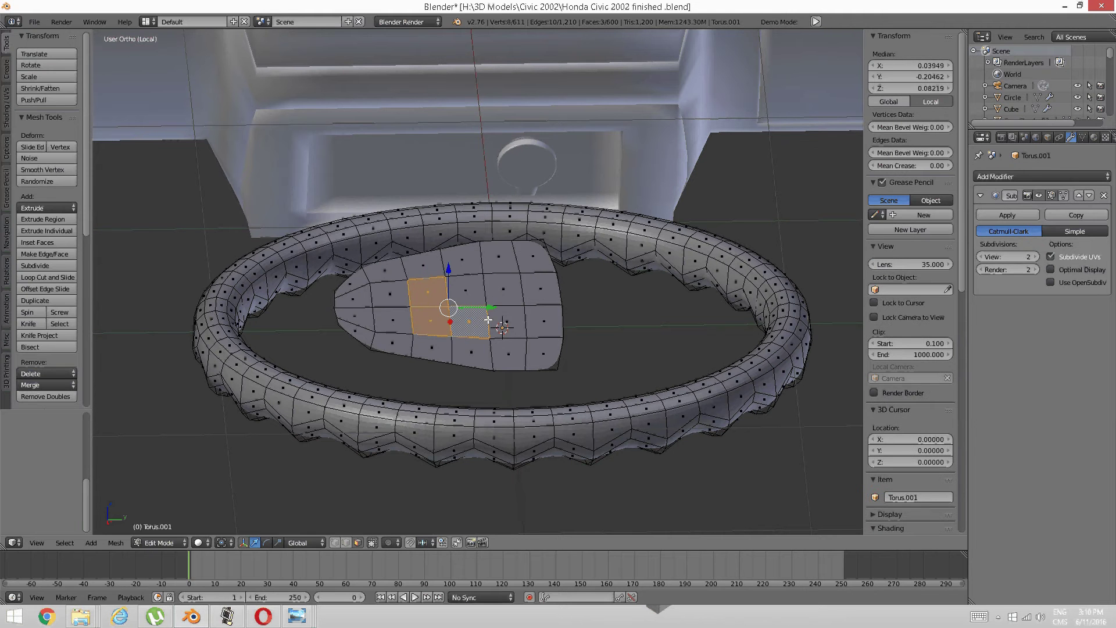
Select the eight inner faces of the steering wheel's hub plate and raise them along Z
shift+right_click(501, 324)
shift+right_click(503, 289)
shift+right_click(468, 290)
mouse_move(448, 319)
middle_down()
mouse_move(477, 318)
mouse_move(438, 317)
mouse_move(451, 315)
middle_up()
scroll(477, 318, up, 2)
drag(501, 271, 501, 260)
key(a)
key(ctrl+z)
key(ctrl+z)
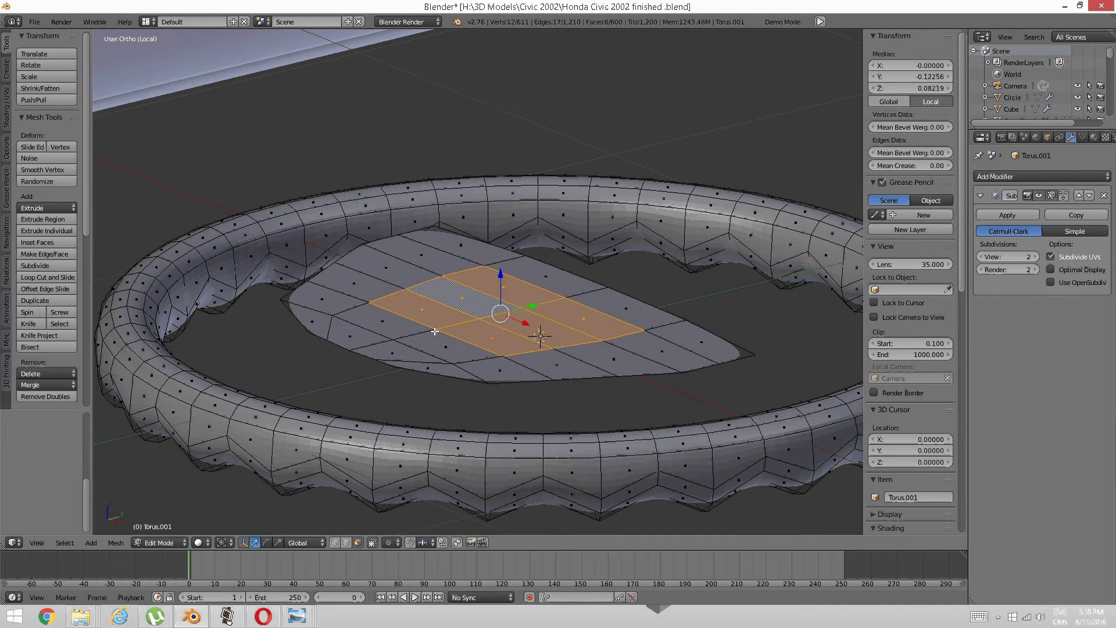
shift+right_click(436, 340)
shift+right_click(393, 325)
drag(477, 279, 477, 268)
Select only the four middle faces of the hub plate and raise them slightly along Z
middle_drag(476, 269, 433, 295)
shift+right_click(425, 295)
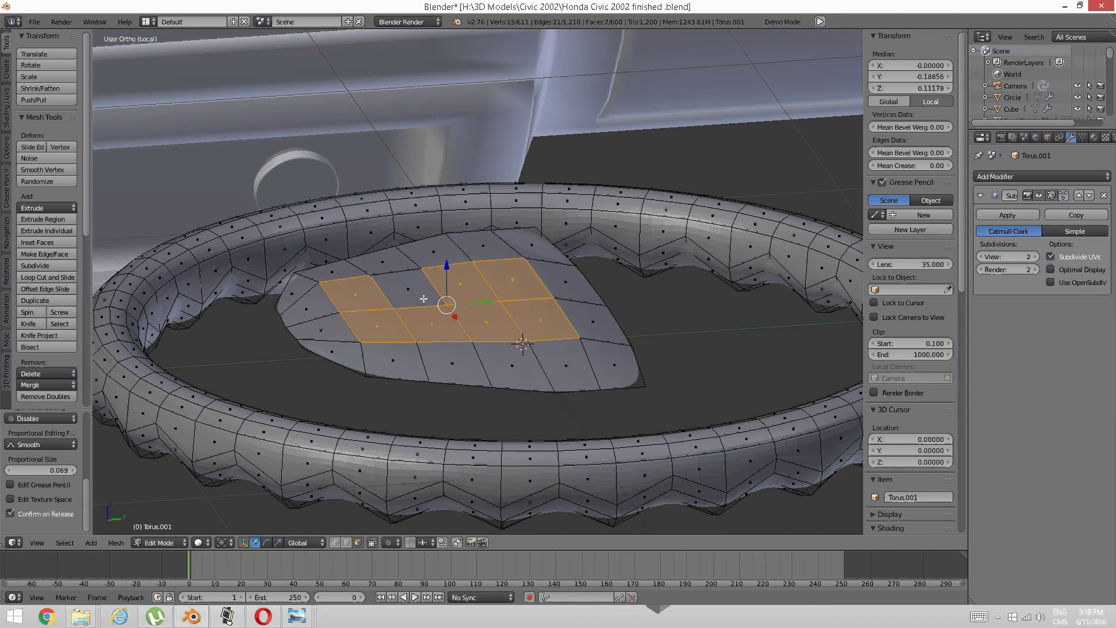
shift+right_click(440, 321)
right_click(477, 321)
shift+right_click(445, 322)
shift+right_click(423, 291)
shift+right_click(454, 284)
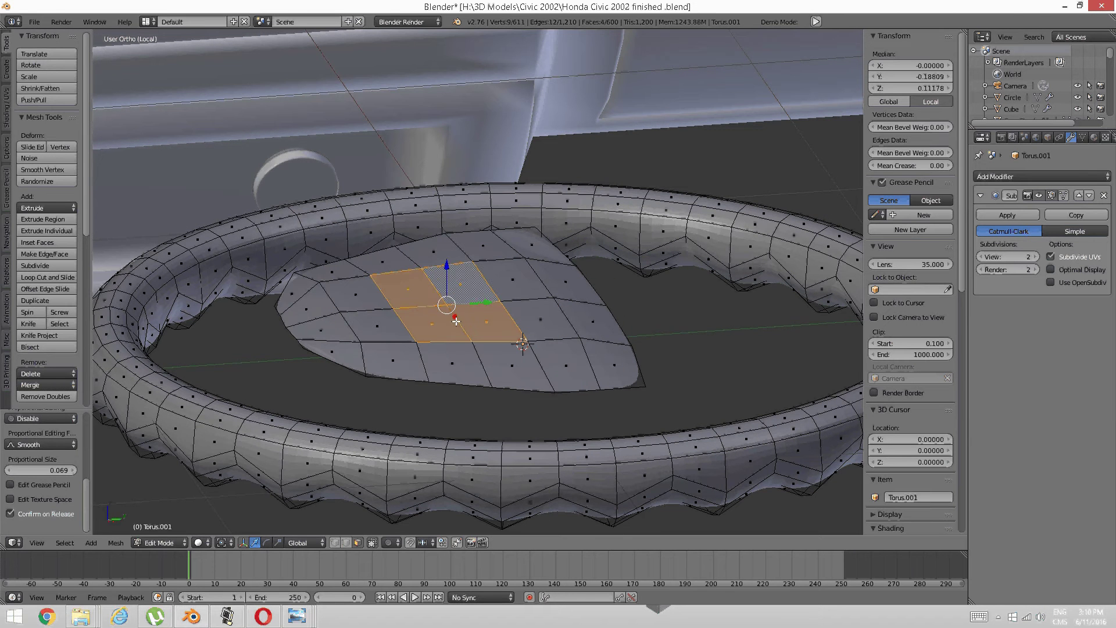
middle_drag(455, 283, 502, 324)
drag(492, 271, 490, 260)
middle_drag(490, 260, 439, 293)
key(a)
Switch to edge selection and raise the two central edges of the hub plate slightly along Z
key(ctrl+Tab)
click(420, 284)
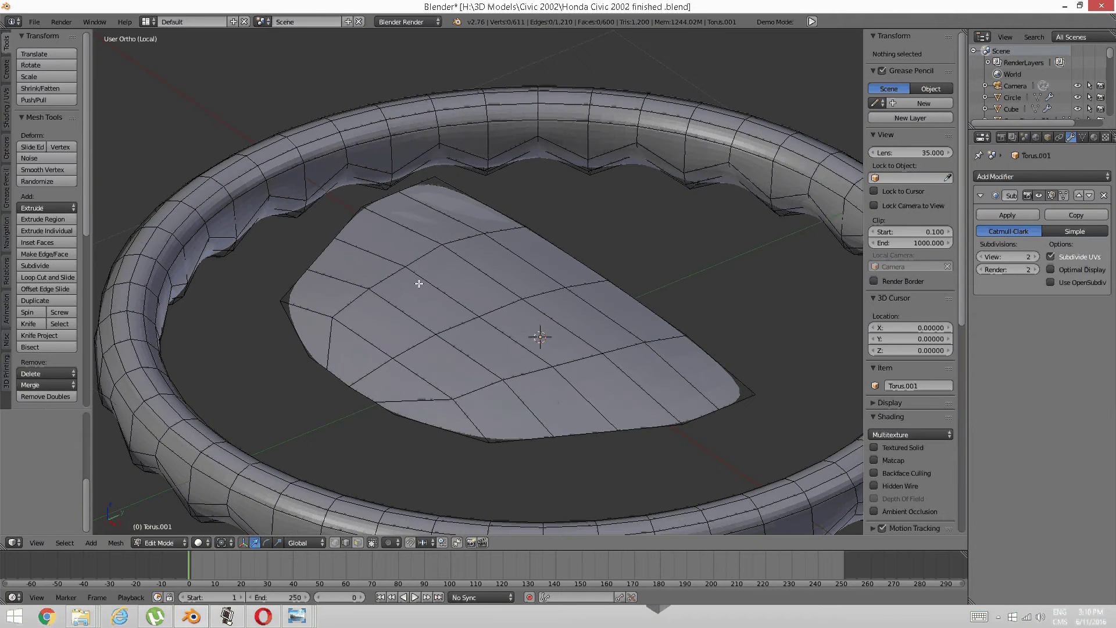
right_click(431, 286)
shift+right_click(510, 338)
middle_drag(510, 338, 430, 281)
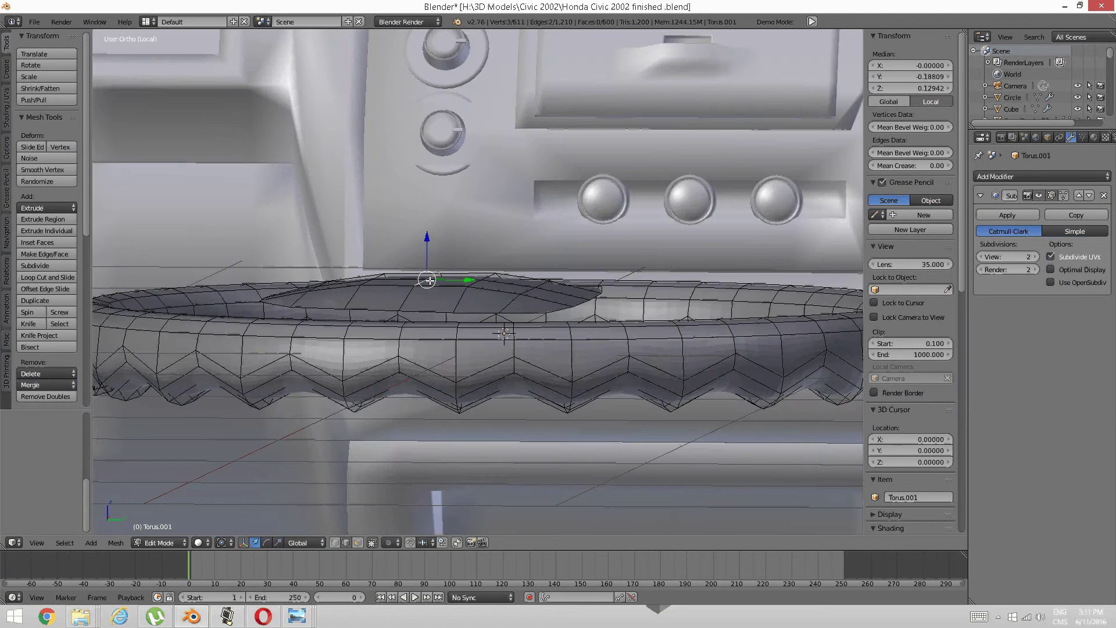
drag(427, 249, 425, 241)
key(a)
middle_drag(425, 250, 502, 340)
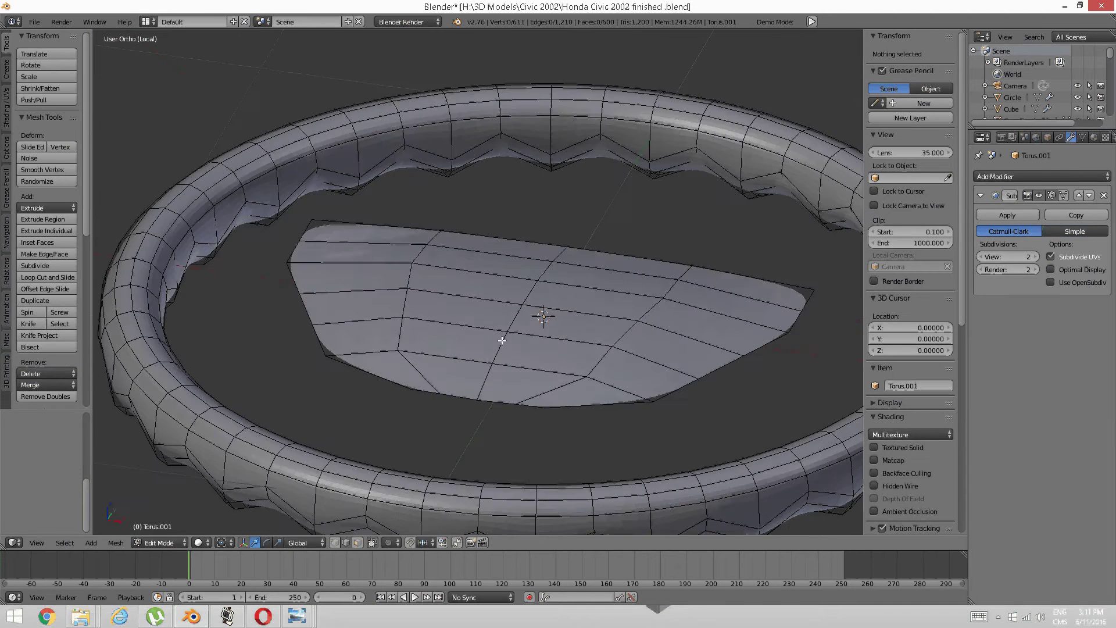
alt+right_click(502, 340)
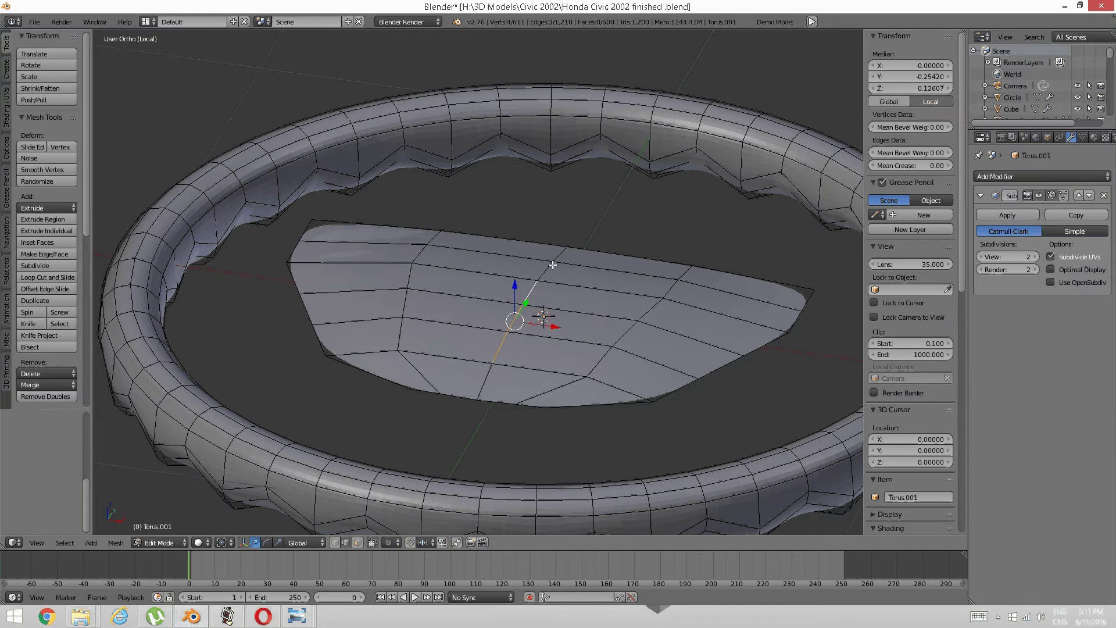
middle_drag(555, 261, 335, 320)
key(g)
key(z)
key(Escape)
key(a)
scroll(363, 329, up, 2)
shift+middle_drag(414, 325, 481, 428)
scroll(326, 262, up, 3)
shift+middle_drag(325, 261, 451, 405)
key(KP_7)
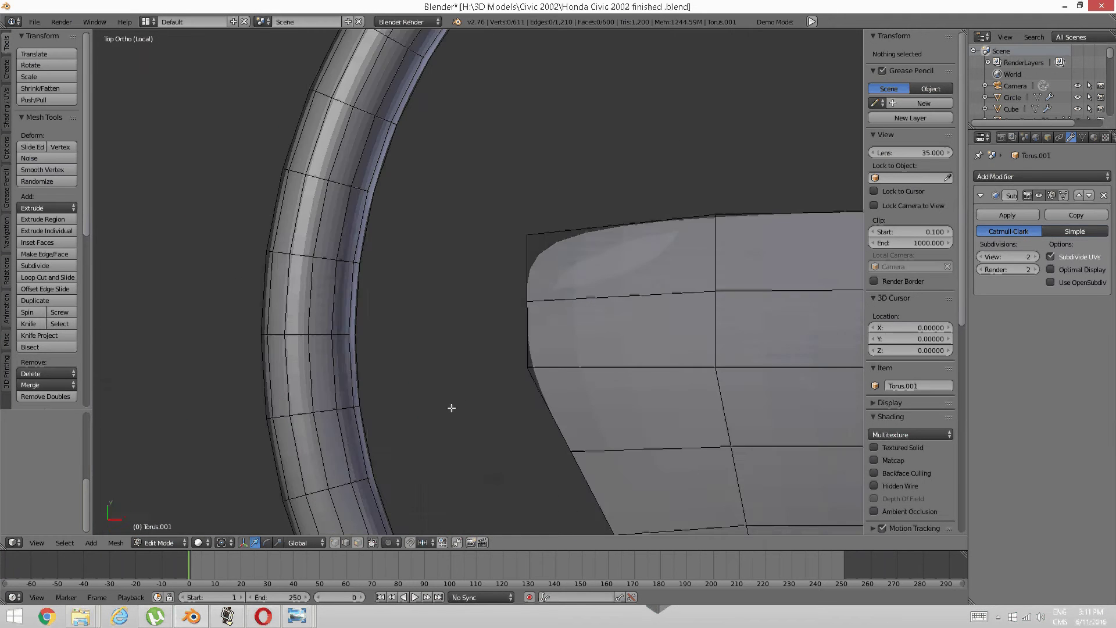
middle_drag(473, 371, 386, 357)
key(ctrl+Tab)
click(352, 365)
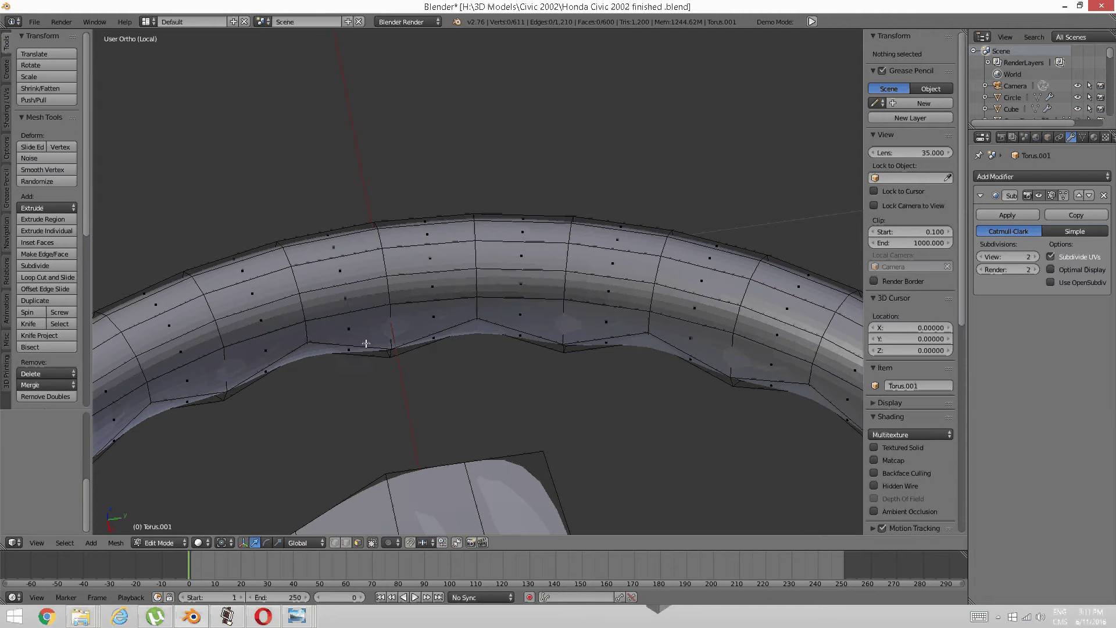
right_click(360, 329)
shift+right_click(345, 298)
shift+right_click(433, 286)
shift+right_click(433, 320)
shift+right_click(517, 317)
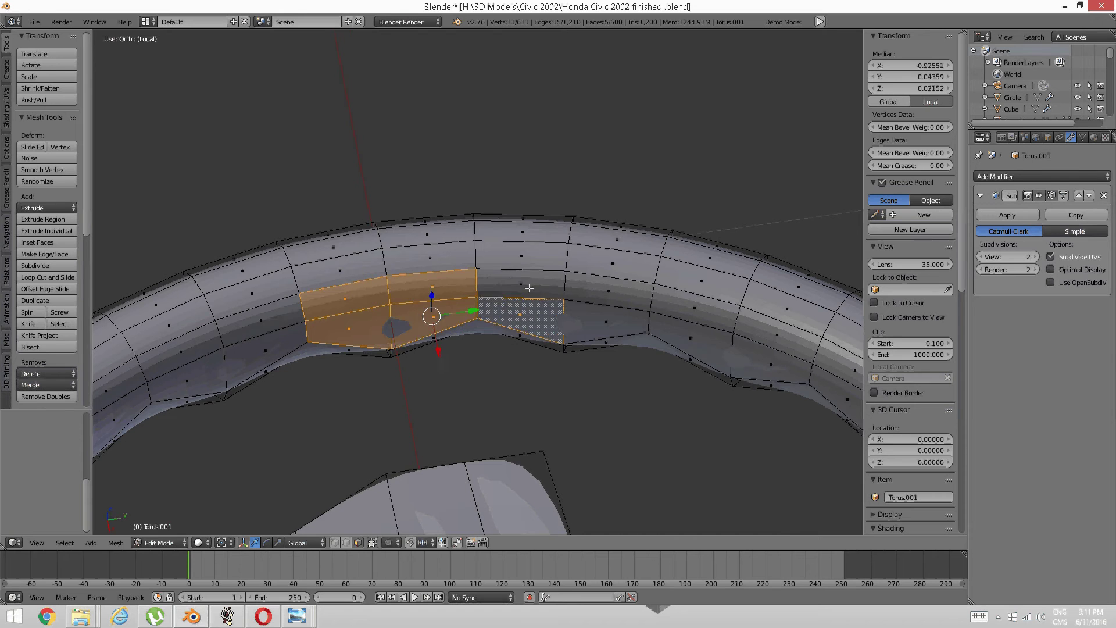
shift+right_click(520, 284)
middle_drag(505, 329, 508, 328)
key(KP_7)
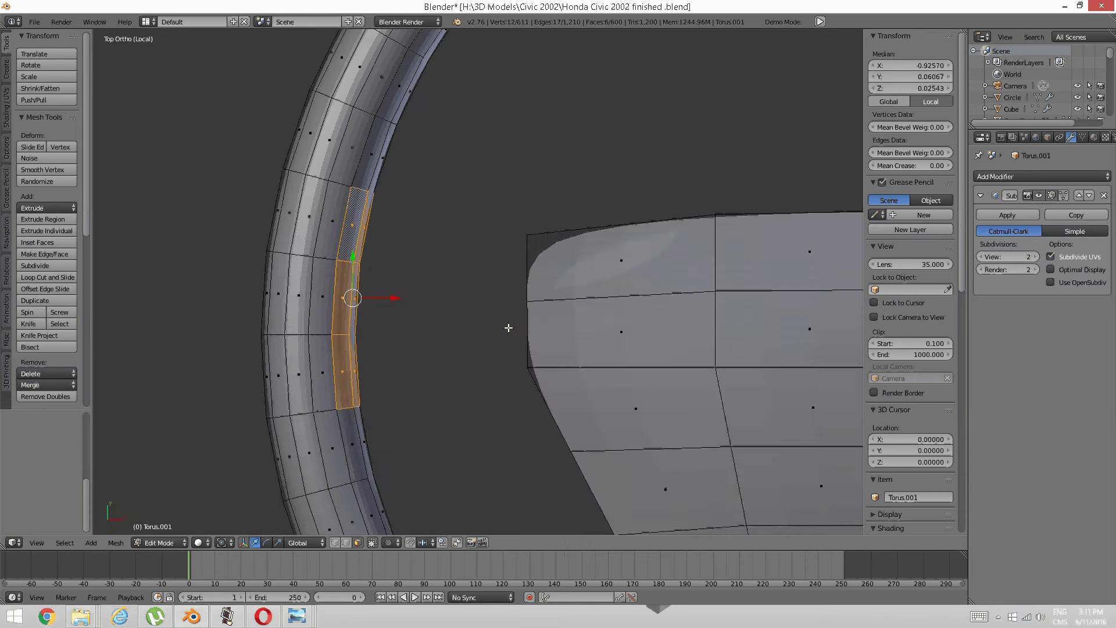
shift+middle_drag(511, 242, 421, 326)
scroll(421, 326, up, 2)
shift+middle_drag(476, 449, 412, 385)
key(a)
In edge selection mode, select three zigzag edges on the inner rim beside the hub's −X end and enable the scale manipulator
key(ctrl+Tab)
click(412, 364)
click(398, 293)
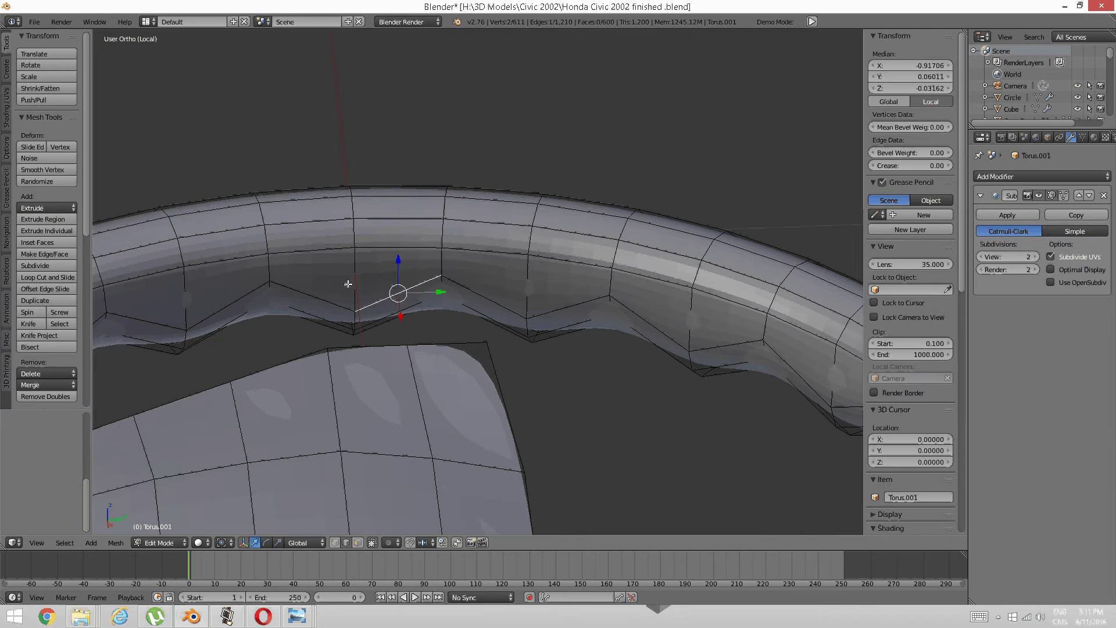
shift+click(311, 297)
shift+click(471, 305)
middle_drag(467, 308, 448, 320)
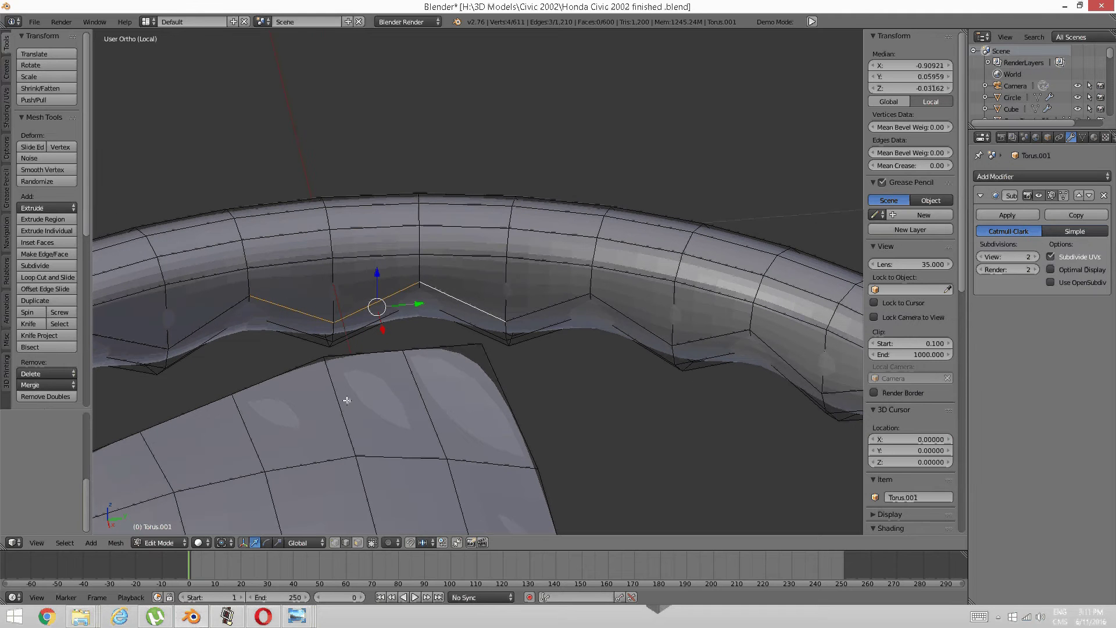
click(278, 542)
Try scaling the three selected rim edges along Z, and undo it
mouse_move(374, 272)
mouse_down()
mouse_move(376, 303)
mouse_move(381, 283)
mouse_up()
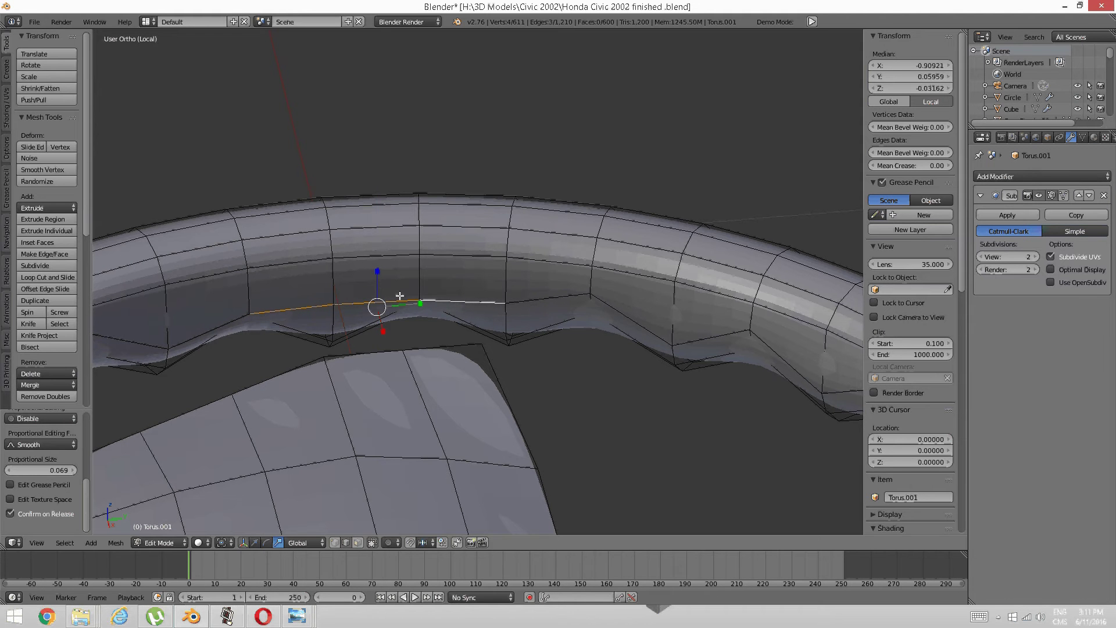
key(ctrl+z)
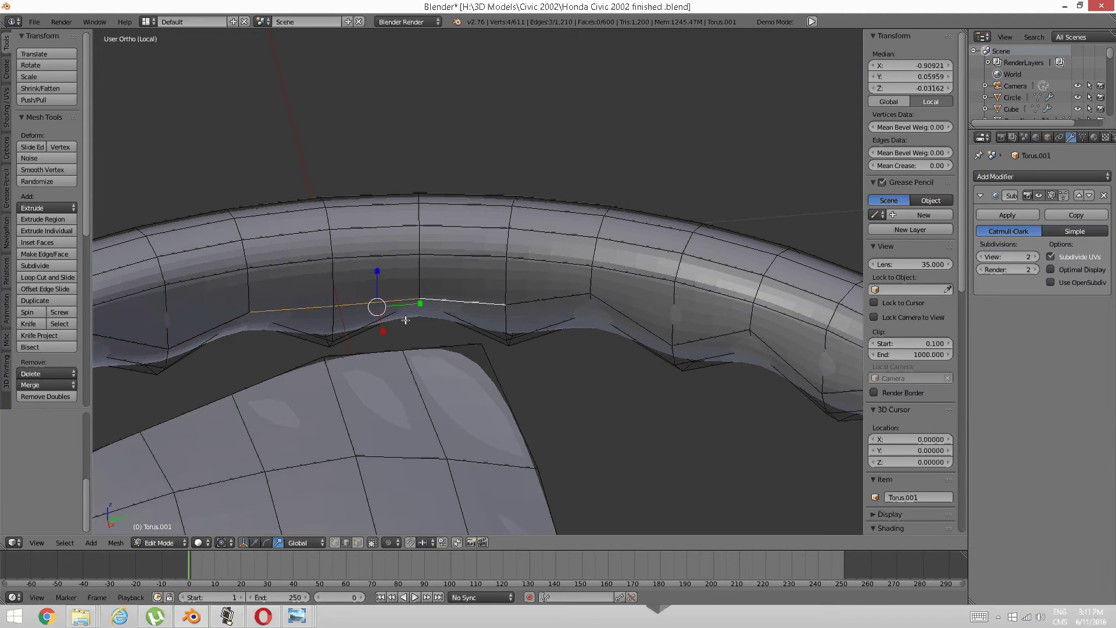
key(ctrl+z)
Add the three matching zigzag edges on the opposite side of the rim to the selection and flatten all six along Z
scroll(405, 320, down, 3)
middle_drag(405, 320, 451, 323)
shift+middle_drag(543, 337, 327, 296)
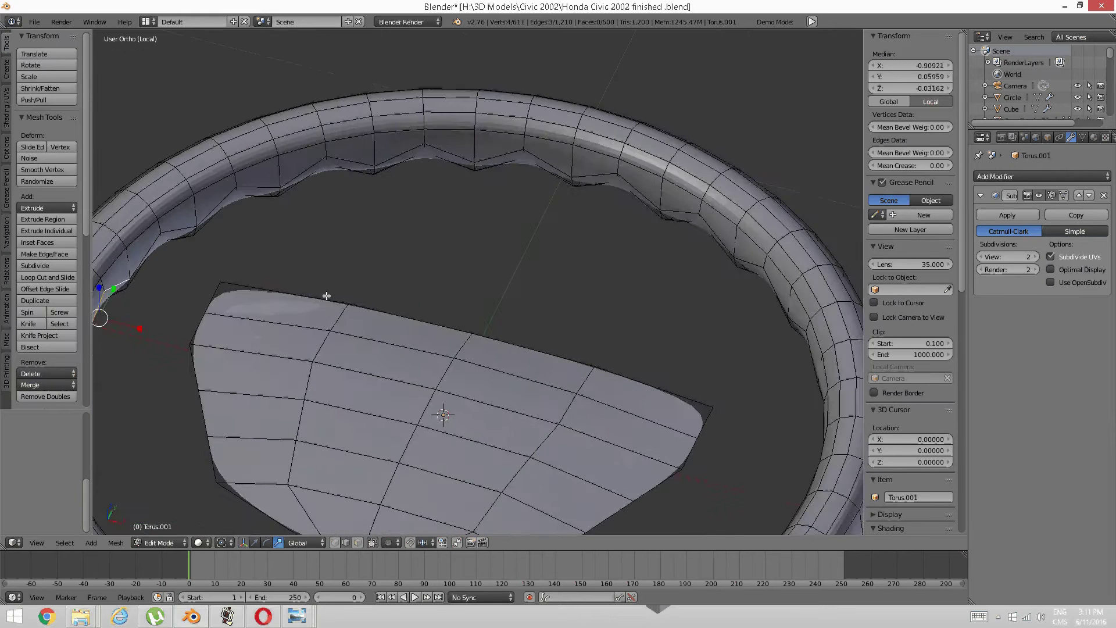
middle_drag(483, 276, 339, 360)
middle_drag(443, 299, 419, 252)
scroll(452, 289, up, 3)
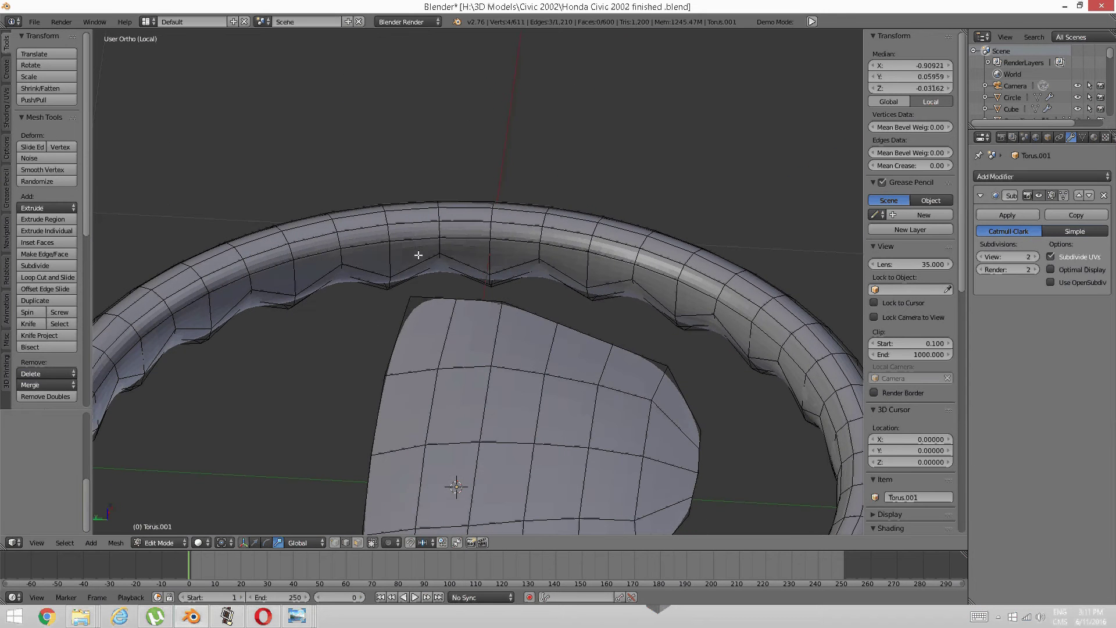
shift+right_click(418, 262)
shift+right_click(466, 264)
shift+right_click(505, 262)
middle_drag(505, 263, 407, 256)
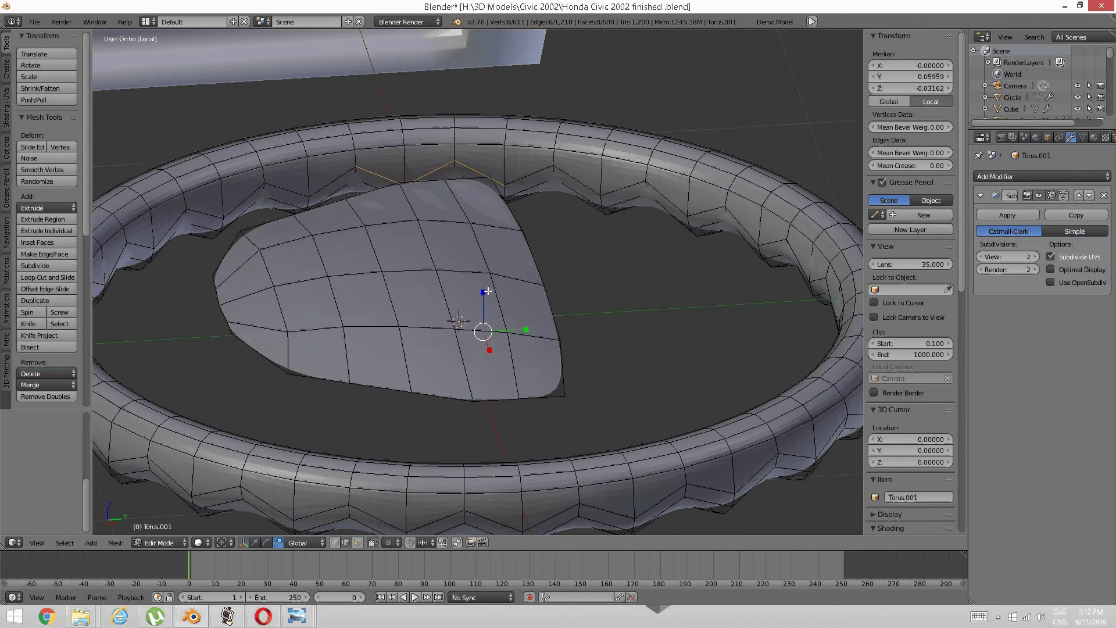
mouse_move(488, 291)
middle_down()
mouse_move(453, 326)
mouse_move(468, 296)
middle_up()
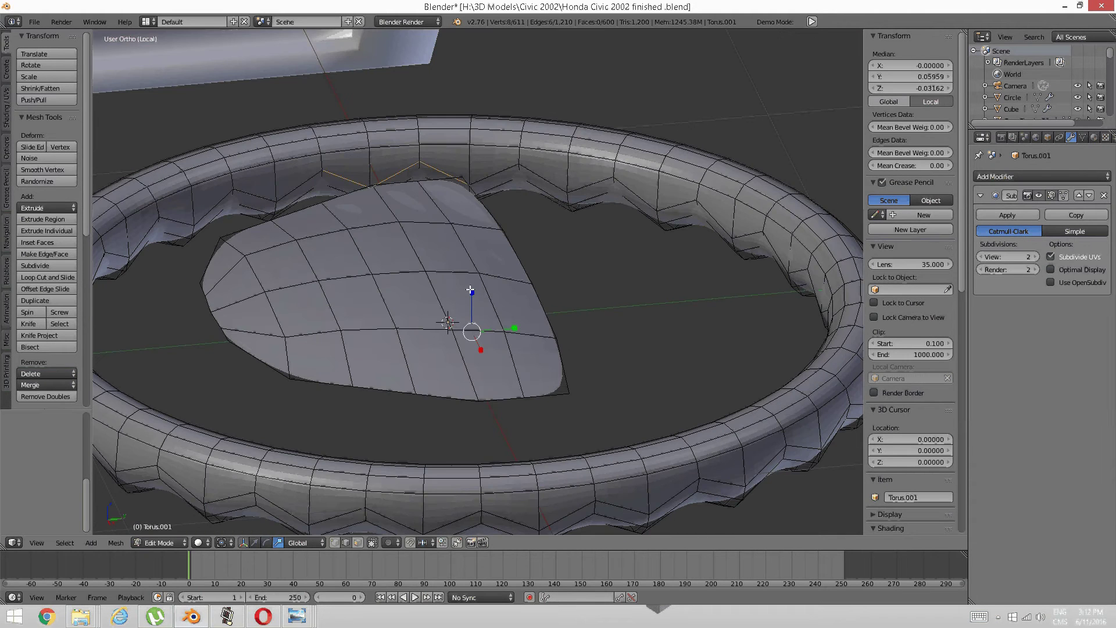
drag(471, 291, 473, 321)
scroll(410, 230, up, 6)
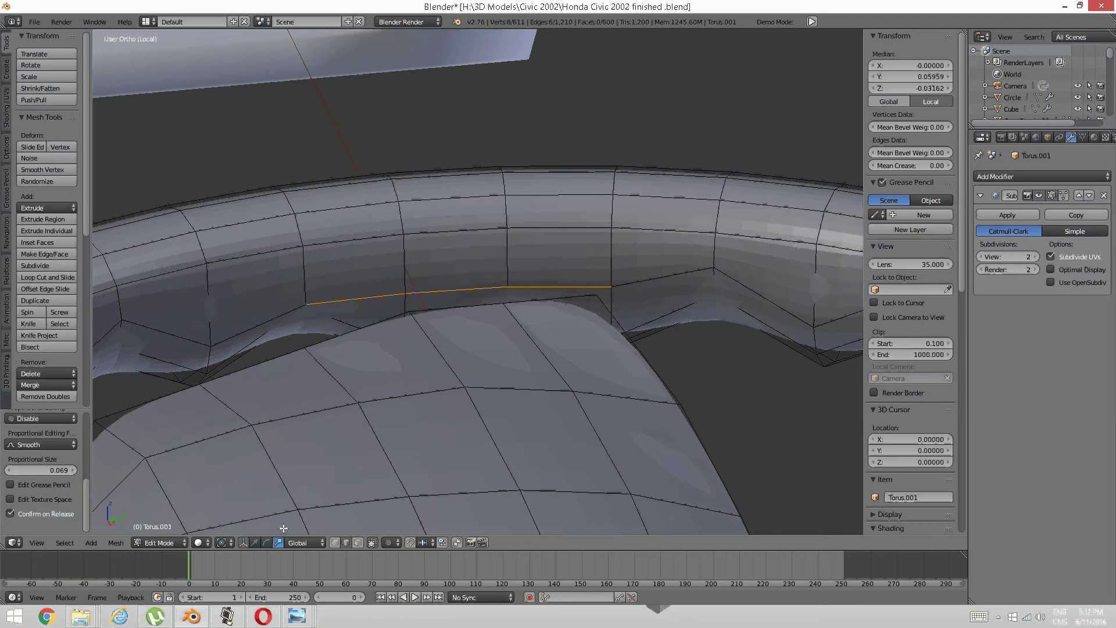
Select the three lower zigzag edges under the −X side of the rim and flatten them by scaling along Z
click(254, 543)
shift+middle_drag(446, 425, 466, 368)
middle_drag(392, 300, 386, 343)
key(a)
right_click(448, 349)
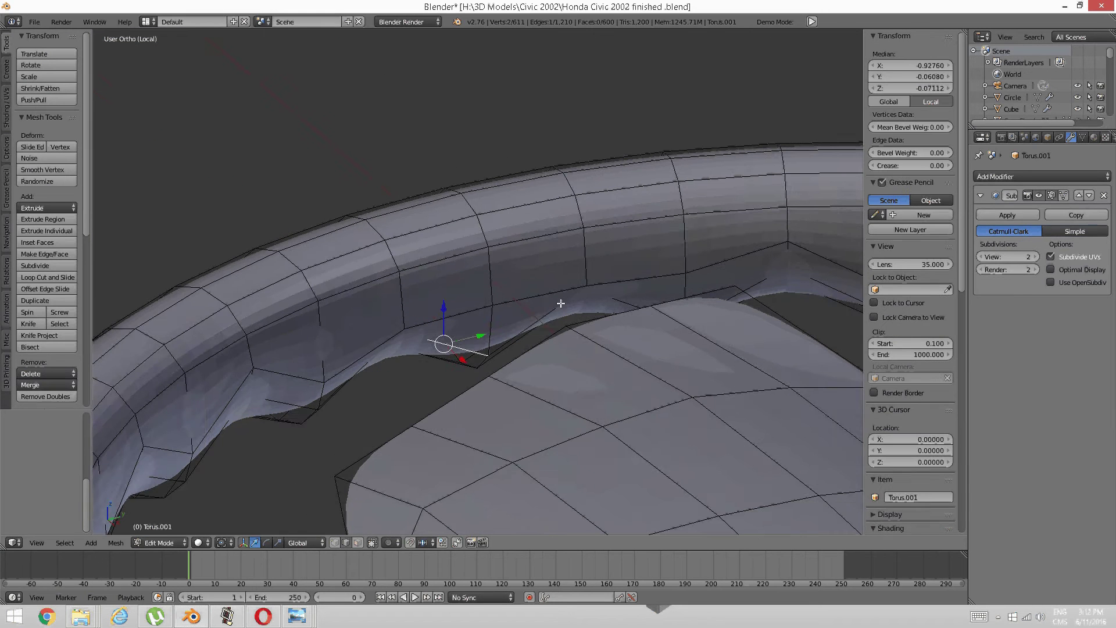
middle_drag(561, 303, 381, 371)
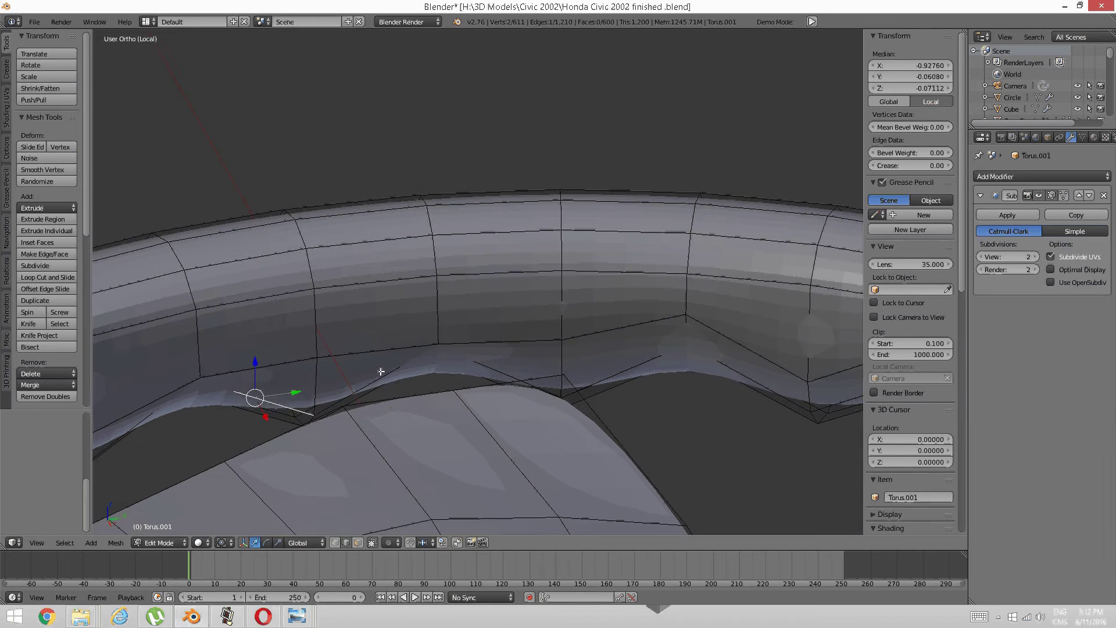
shift+right_click(381, 371)
shift+right_click(455, 361)
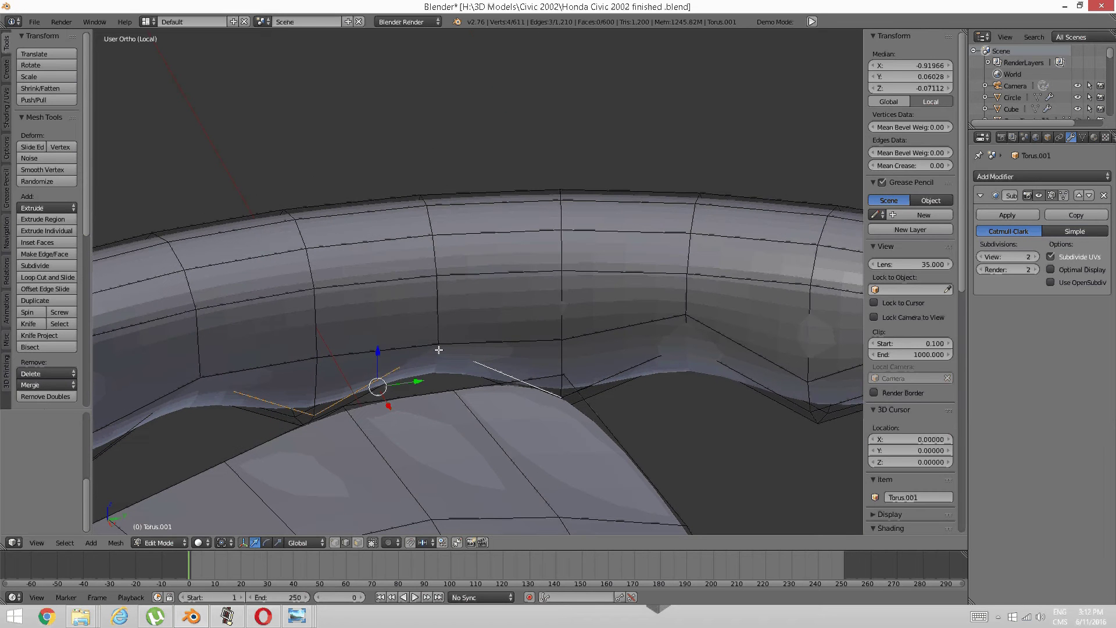
click(278, 542)
drag(382, 347, 379, 375)
key(a)
Use Edge Slide to shift the three straightened inner edges on the −X side of the rim slightly downward
mouse_move(394, 361)
middle_down()
mouse_move(414, 362)
mouse_move(374, 347)
mouse_move(395, 378)
middle_up()
right_click(388, 359)
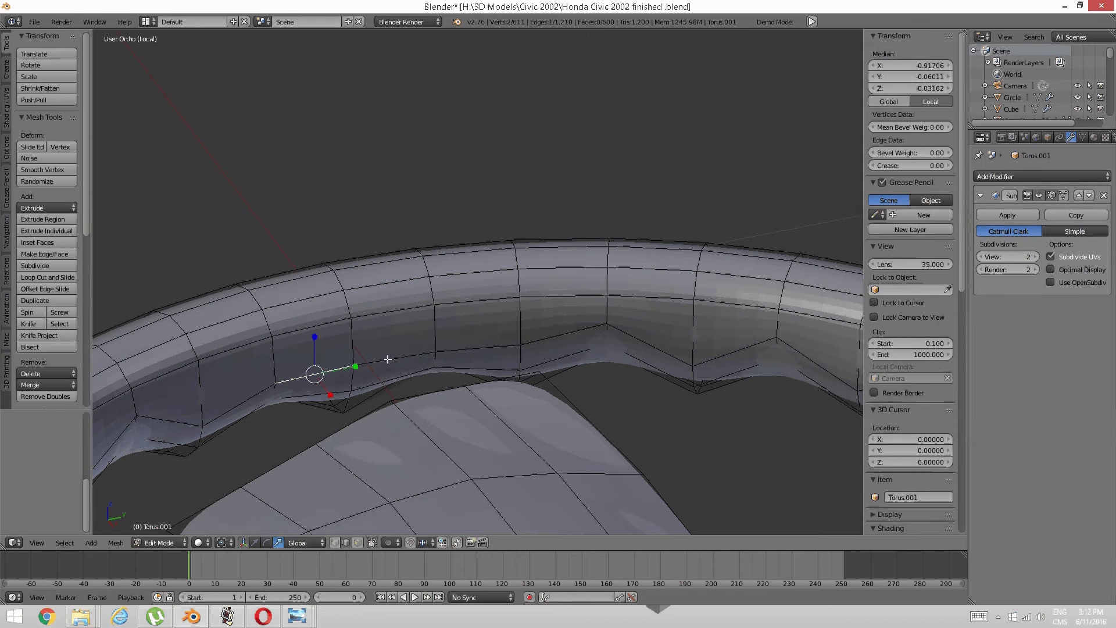
shift+right_click(388, 359)
shift+right_click(483, 351)
key(ctrl+e)
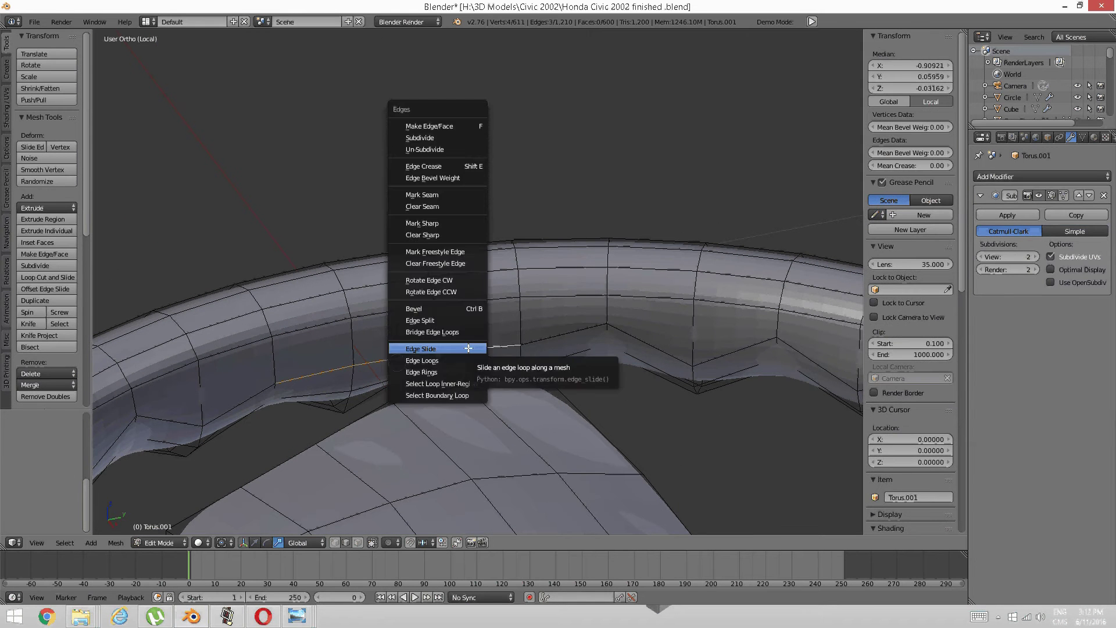
click(442, 346)
click(459, 355)
key(a)
Select the three inner rim edges one row above and move them slightly downward with Edge Slide
middle_drag(431, 351, 413, 297)
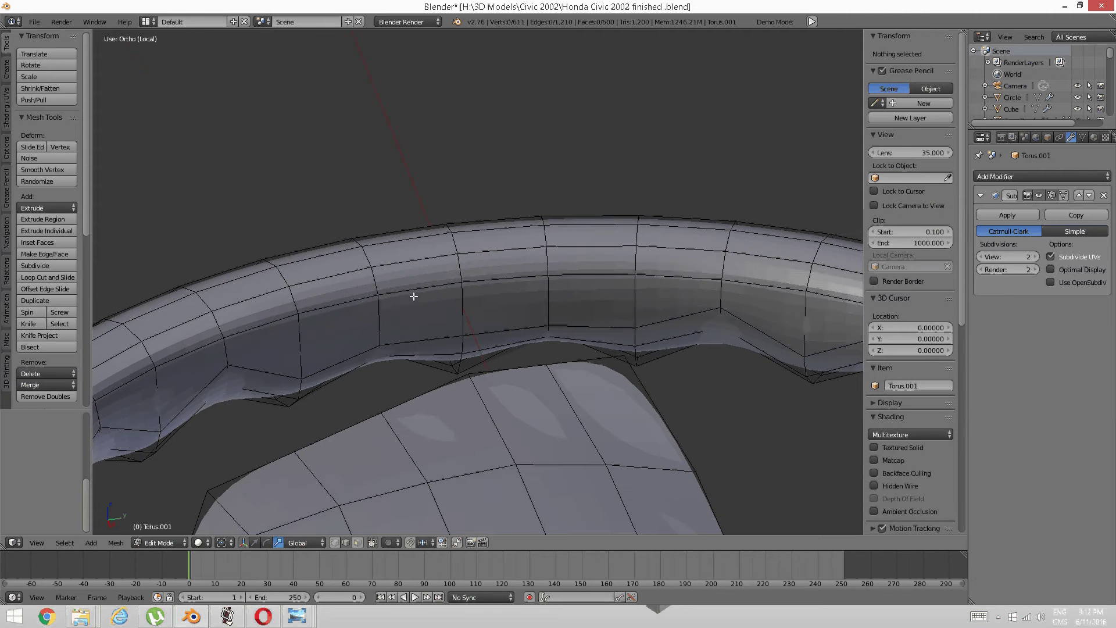
right_click(418, 294)
shift+right_click(479, 288)
shift+right_click(577, 277)
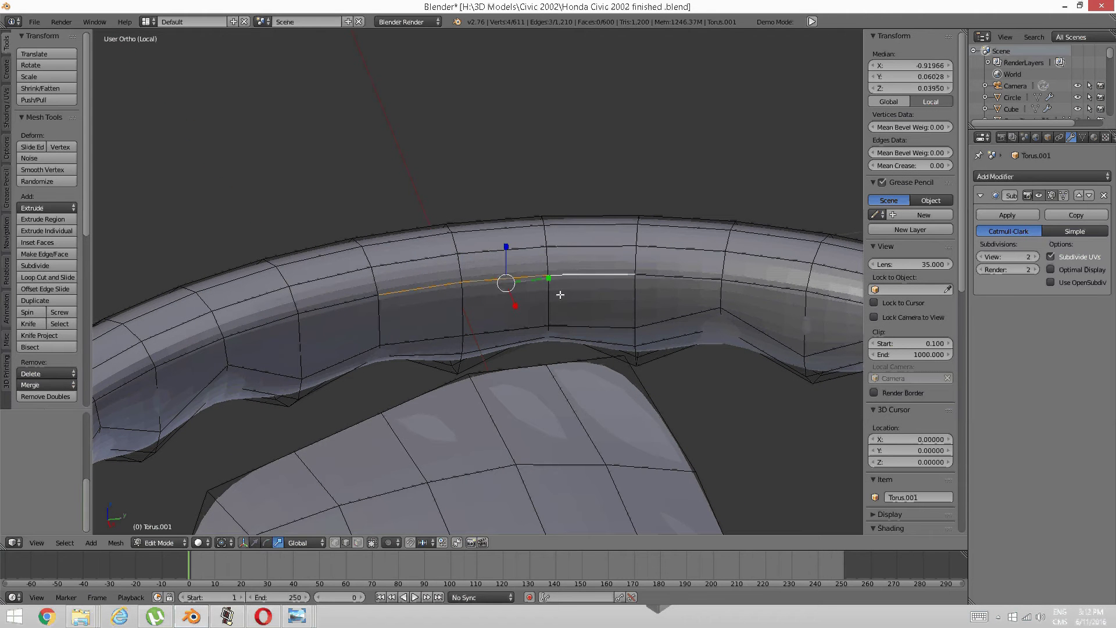
key(e)
right_click(560, 294)
key(ctrl+z)
key(ctrl+e)
click(560, 294)
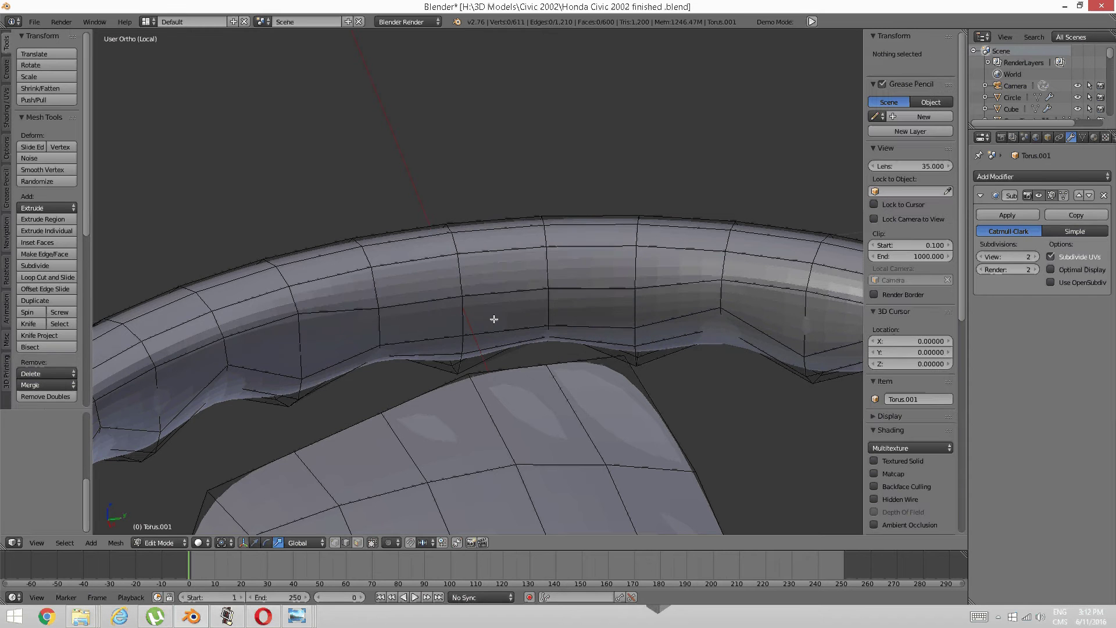
Switch to face selection and extrude the six inner faces on the −X side of the rim toward the hub
middle_drag(493, 320, 358, 320)
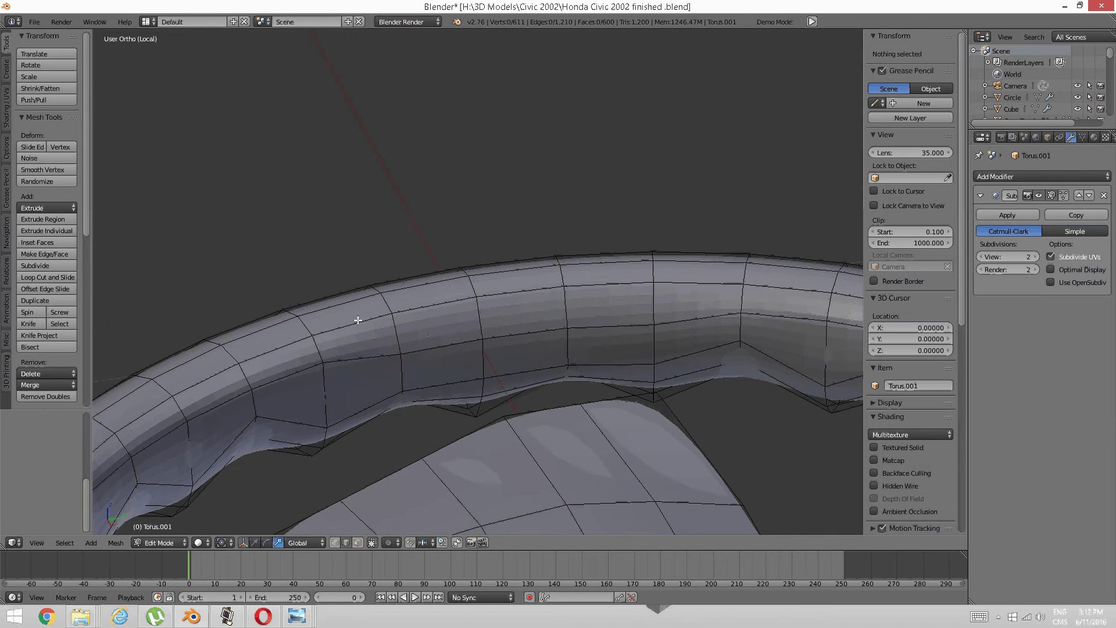
key(ctrl+Tab)
click(425, 339)
right_click(452, 360)
shift+right_click(447, 329)
shift+right_click(523, 320)
shift+right_click(529, 350)
shift+right_click(604, 342)
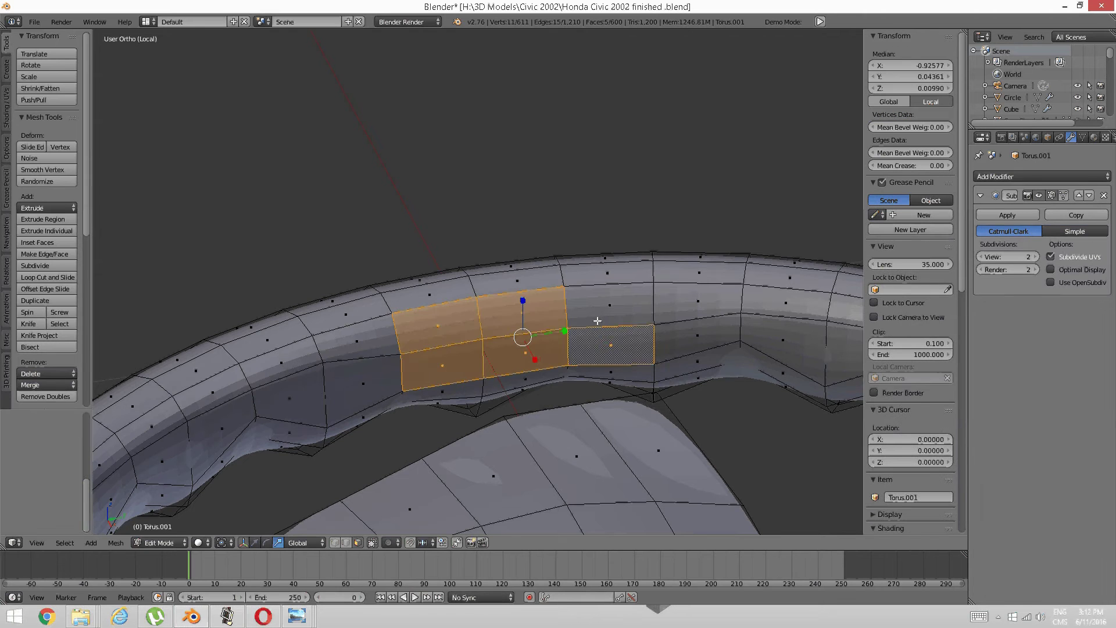
shift+right_click(598, 320)
middle_drag(597, 321, 515, 305)
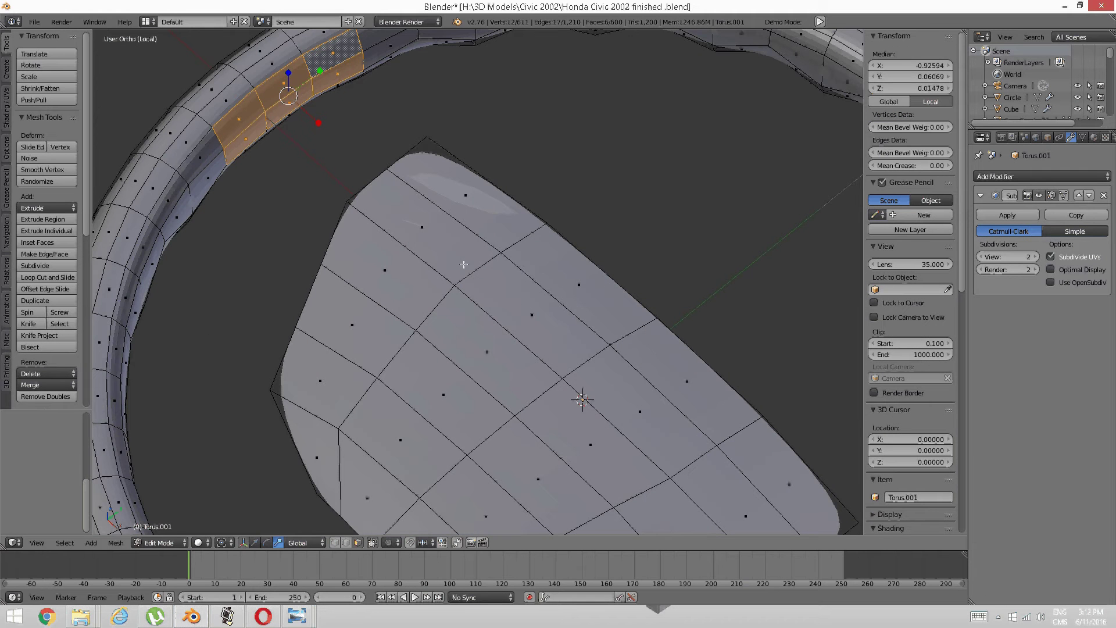
key(KP_7)
scroll(407, 207, down, 1)
shift+middle_drag(406, 207, 496, 324)
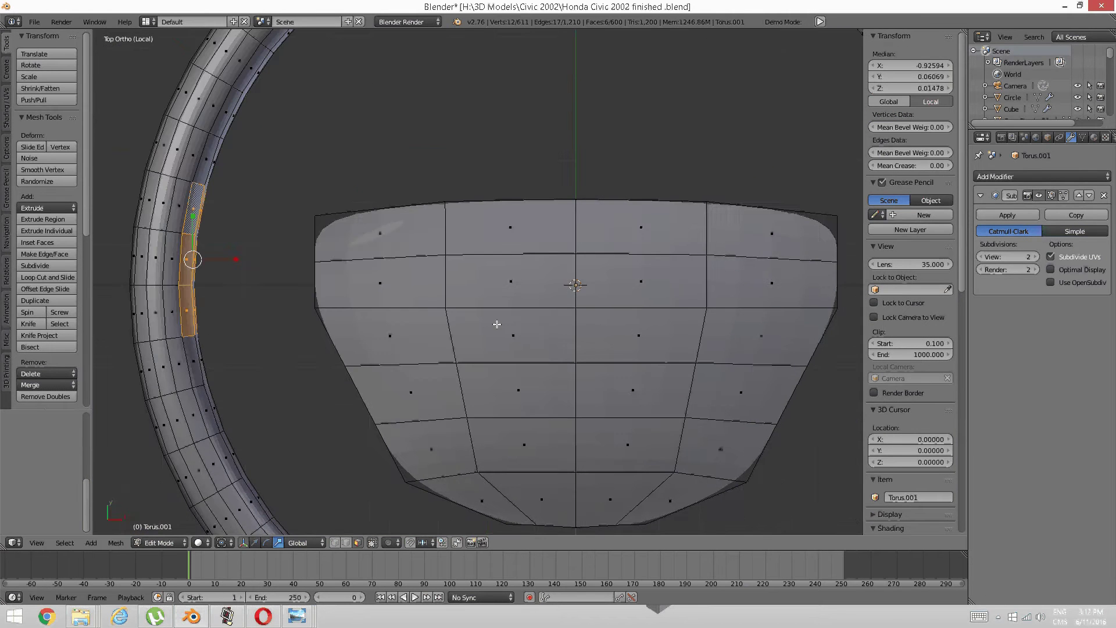
key(e)
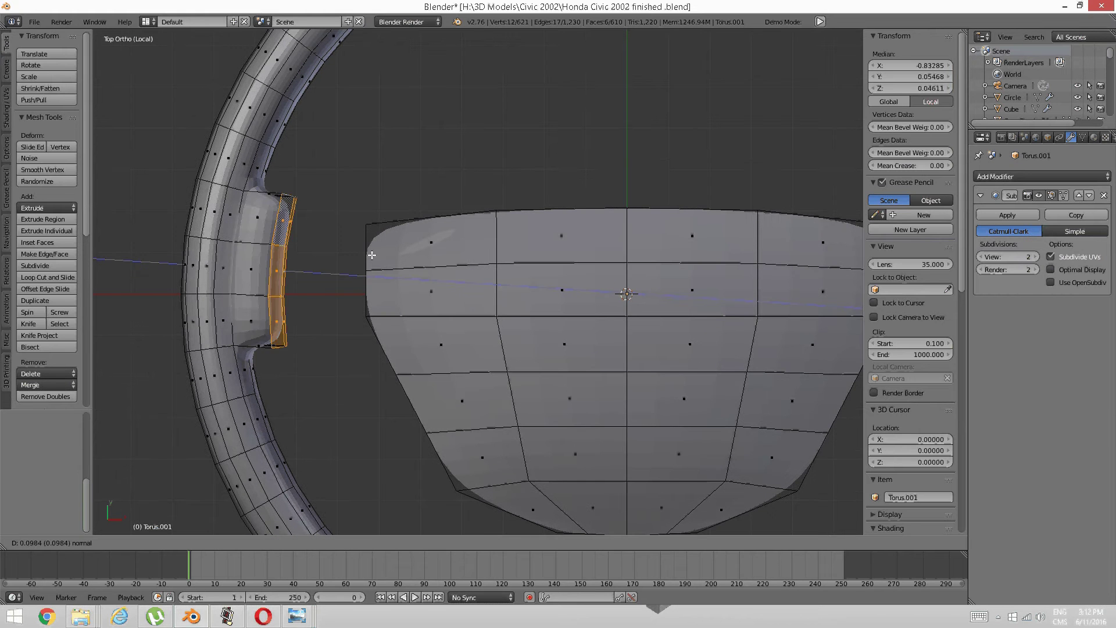
click(397, 274)
Flatten the extruded end faces of the spoke along X and narrow them along Y to about 0.7 scale
drag(384, 274, 343, 277)
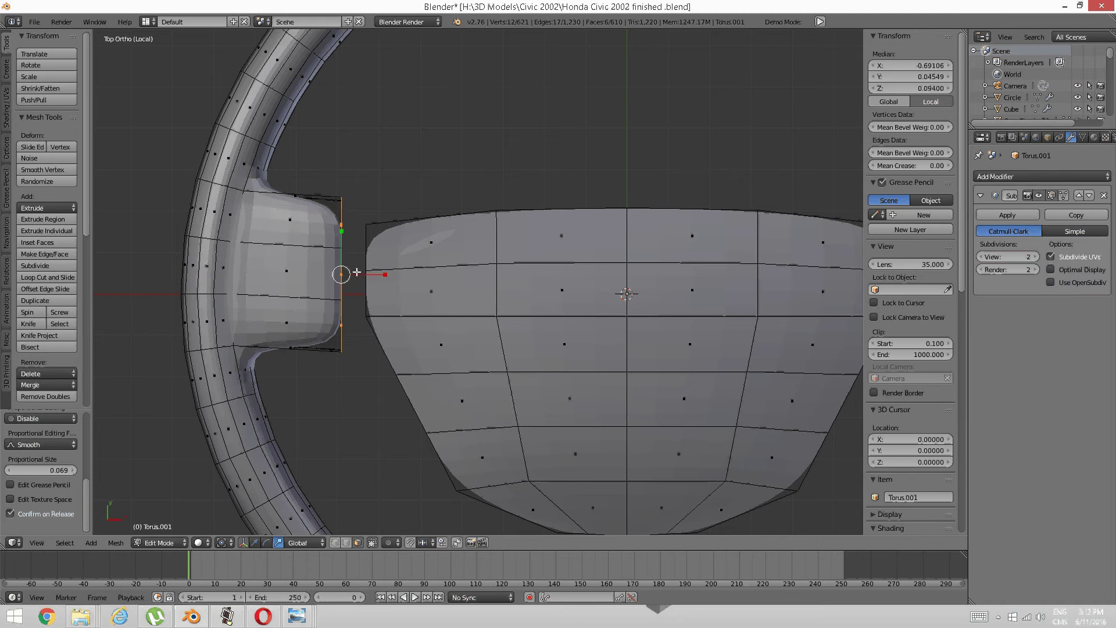
key(s)
key(y)
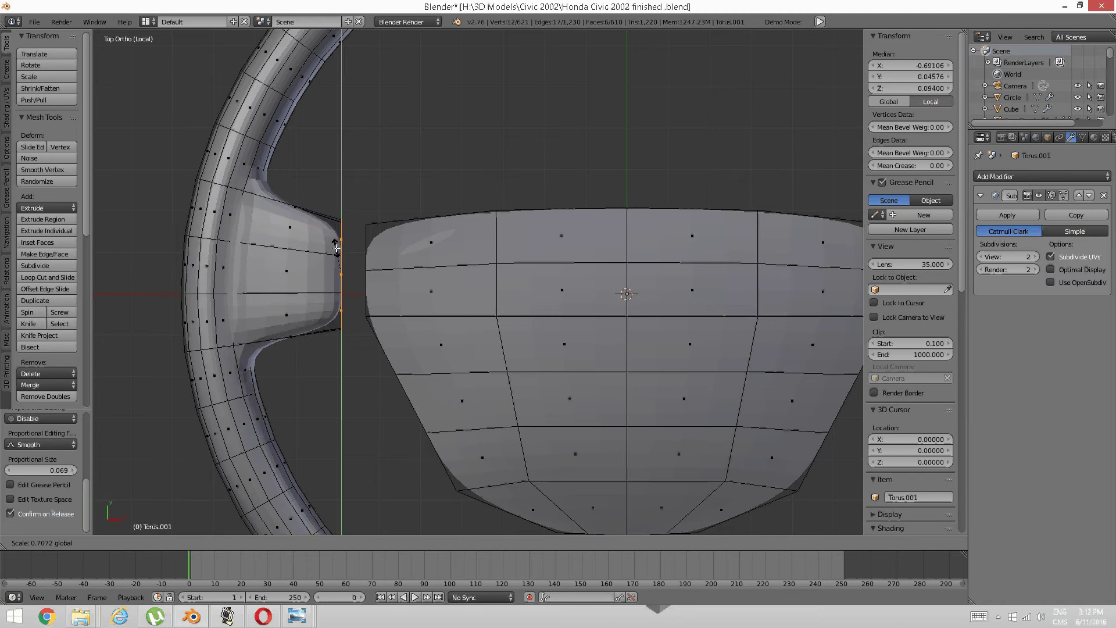
click(342, 253)
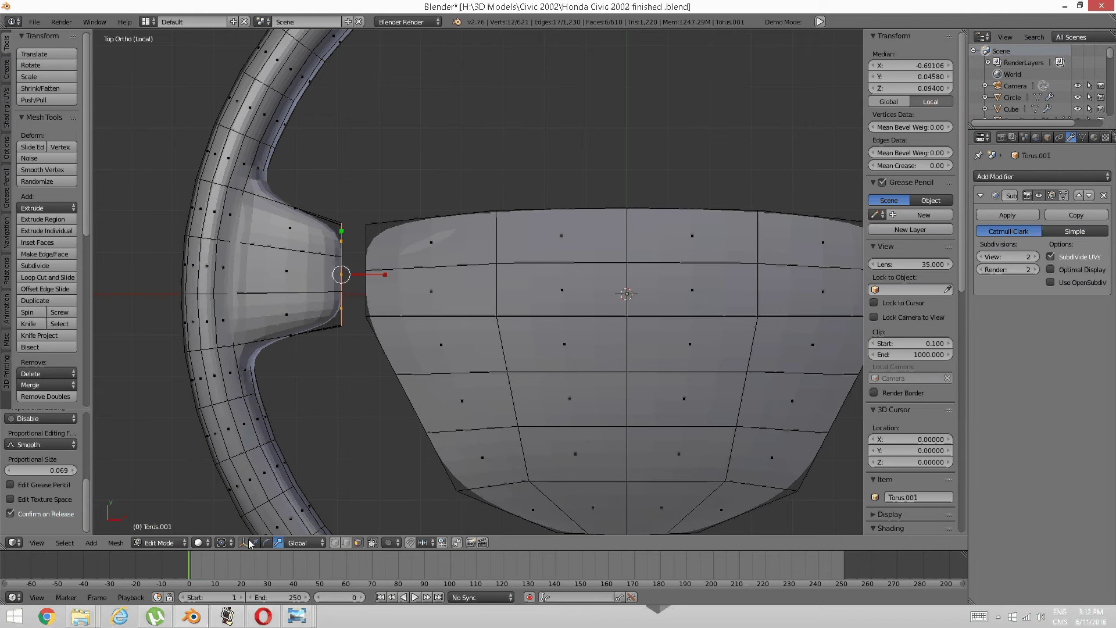
Move the spoke's end faces along X about 0.08 back toward the rim and clear the selection
key(ctrl+space)
scroll(344, 357, up, 2)
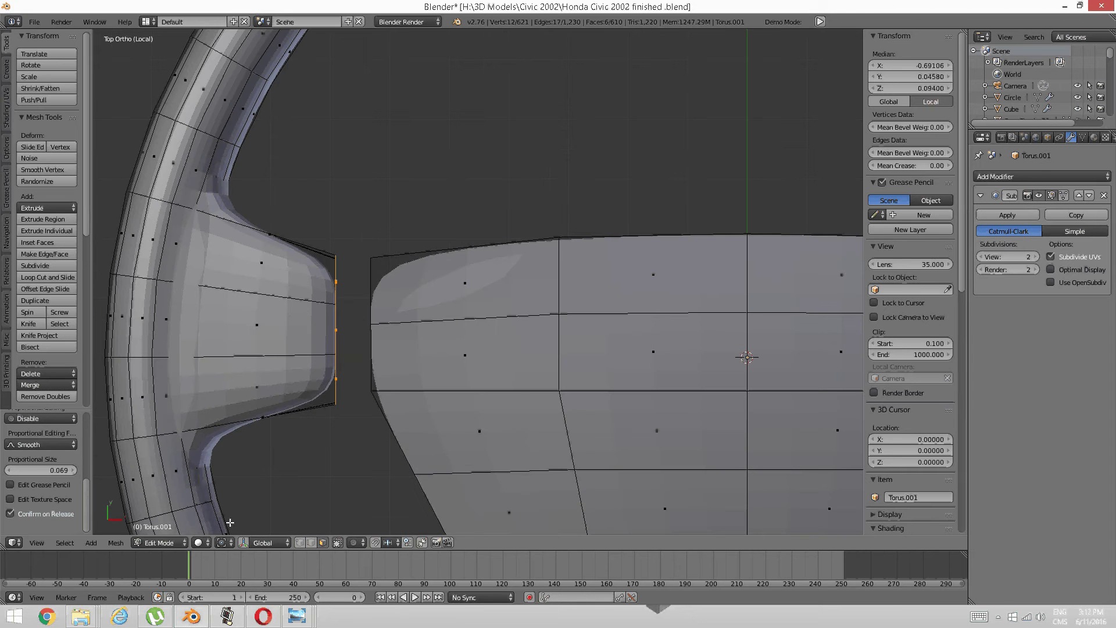
click(243, 542)
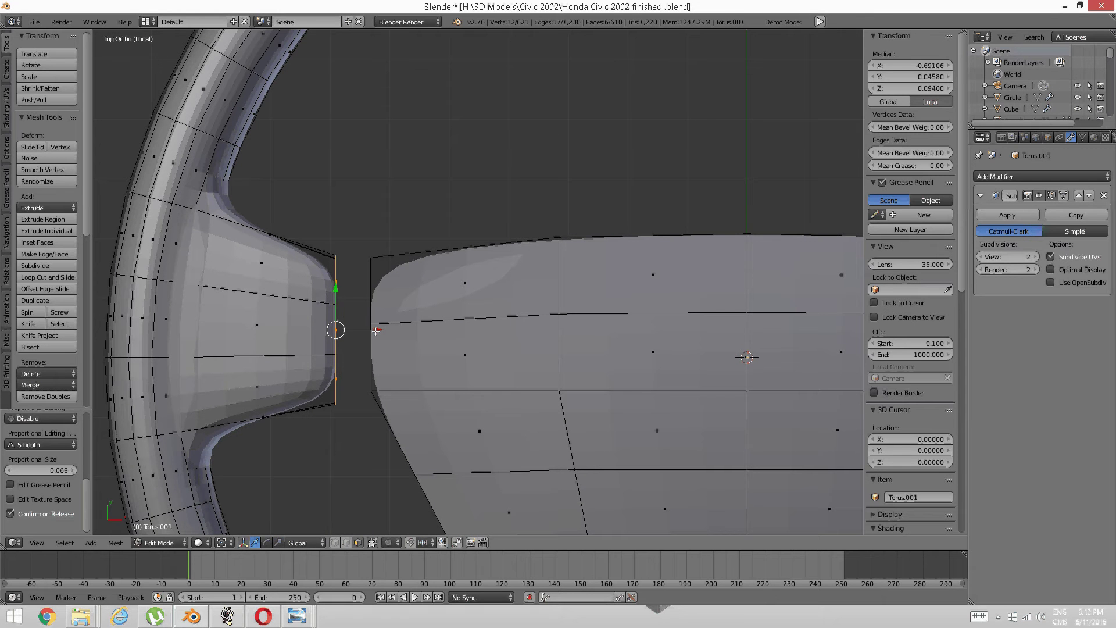
drag(379, 330, 331, 336)
middle_drag(331, 336, 343, 309)
key(a)
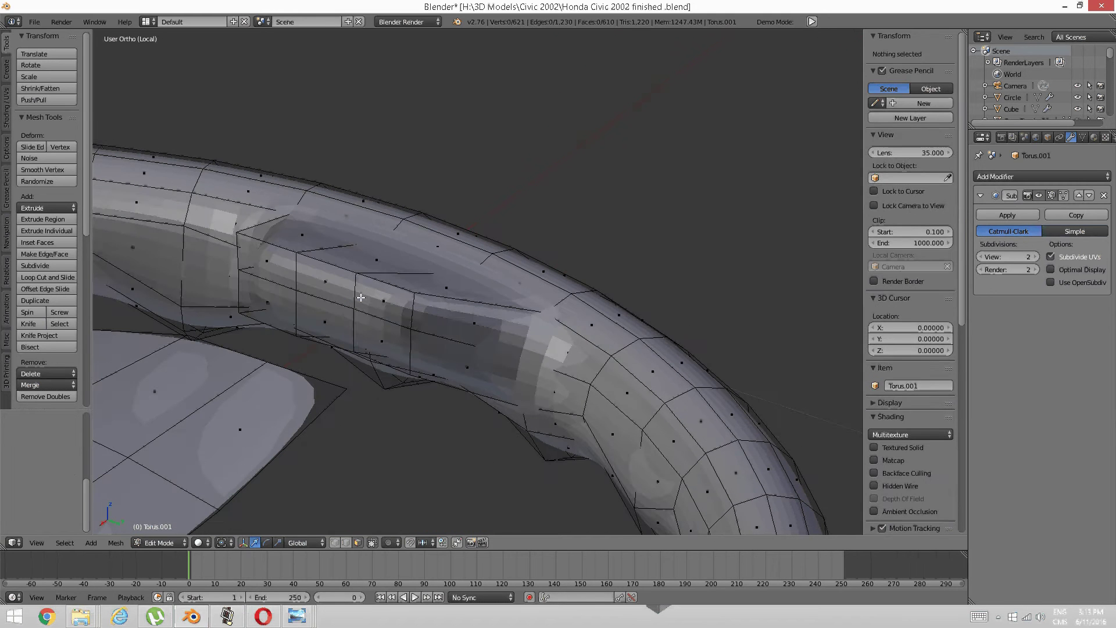
Switch to edge selection, select the three lower edges of the spoke's end and flatten them by scaling along Z
key(ctrl+Tab)
click(336, 287)
alt+right_click(320, 340)
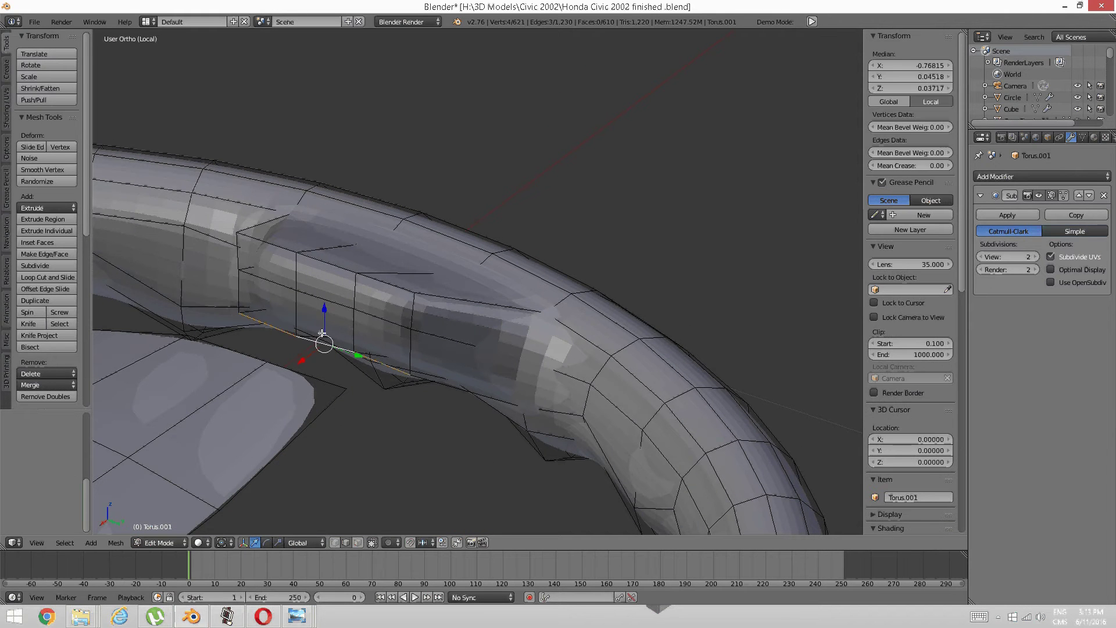
middle_drag(321, 335, 455, 404)
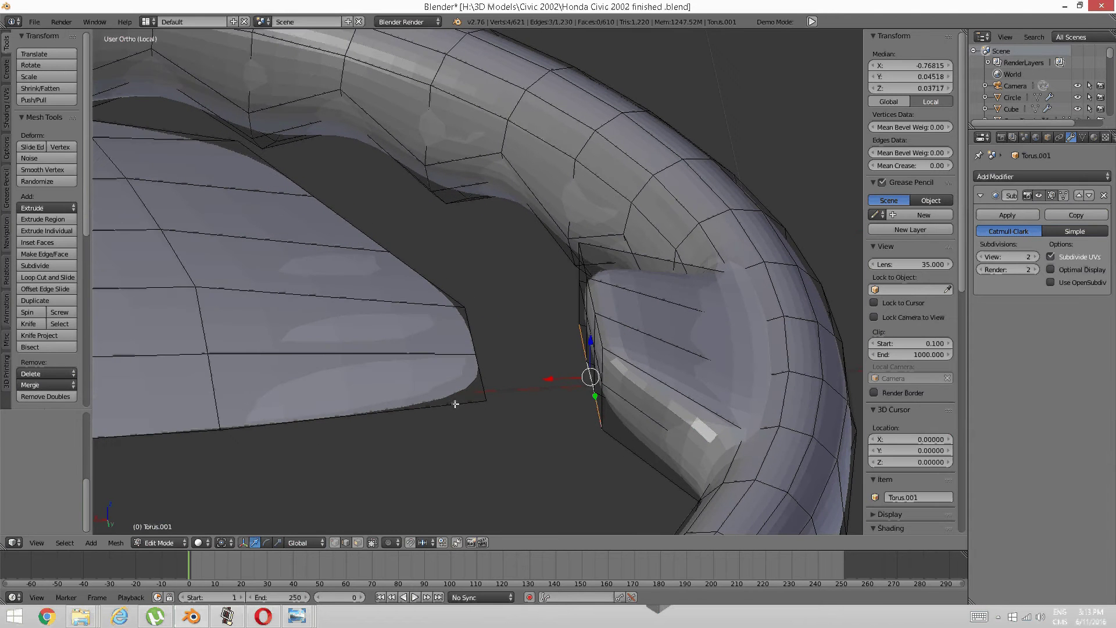
click(279, 543)
drag(554, 383, 506, 399)
middle_drag(506, 399, 553, 410)
drag(284, 370, 280, 404)
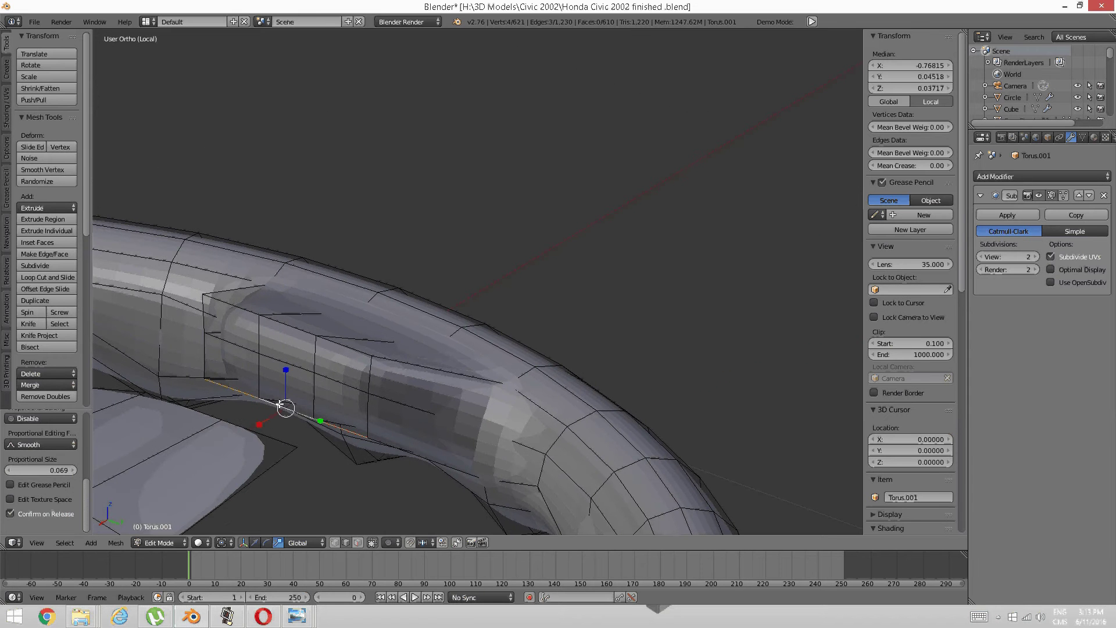
middle_drag(287, 370, 430, 362)
Switch to face selection, select the six end faces of the spoke and lower them about 0.07 along Z
key(a)
key(ctrl+Tab)
click(310, 358)
right_click(380, 366)
shift+right_click(379, 388)
shift+right_click(348, 362)
shift+right_click(312, 332)
shift+right_click(305, 293)
shift+right_click(343, 324)
key(KP_3)
scroll(430, 362, up, 4)
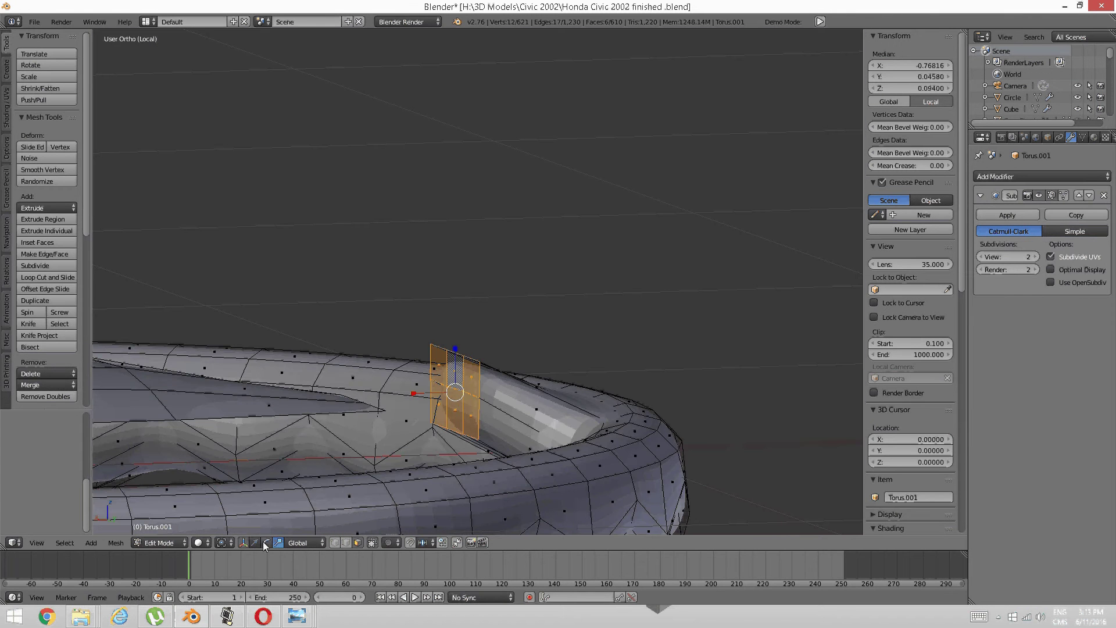
click(255, 542)
drag(456, 349, 482, 362)
middle_drag(483, 362, 538, 389)
Check the 68512572.jpg steering wheel photo and, back in Blender, move the spoke's end faces to the hub plate's edge
click(296, 616)
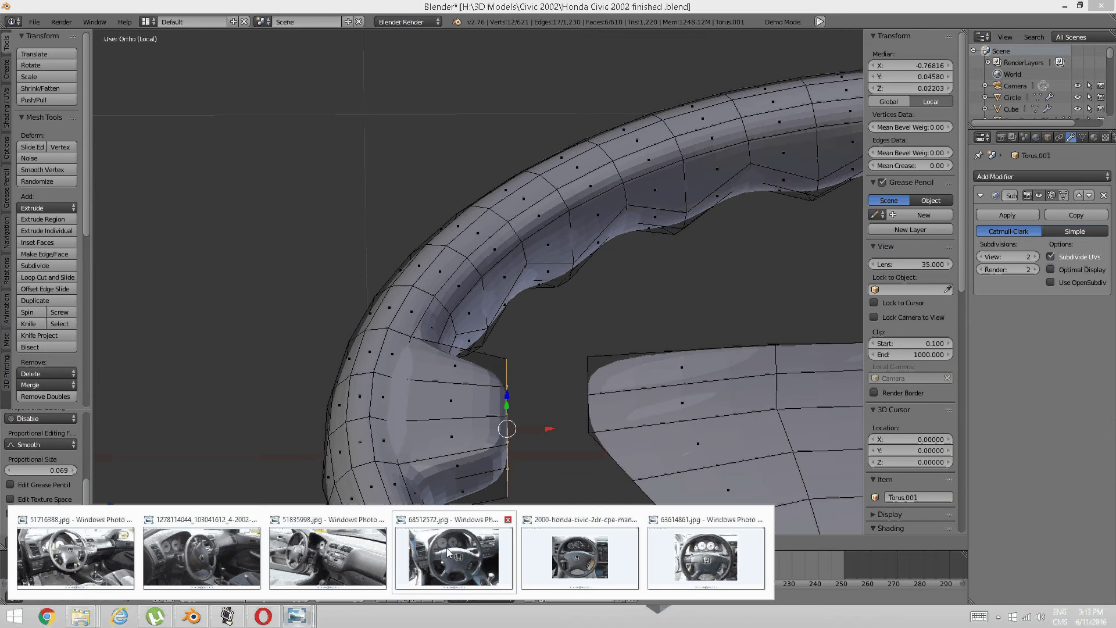
click(457, 553)
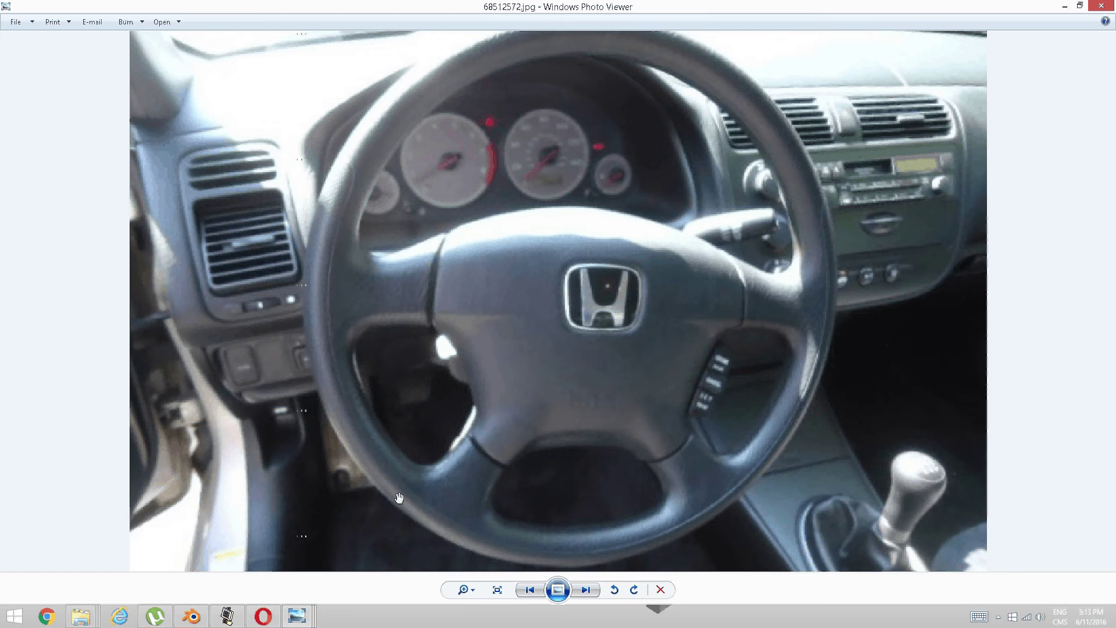
click(227, 616)
click(192, 616)
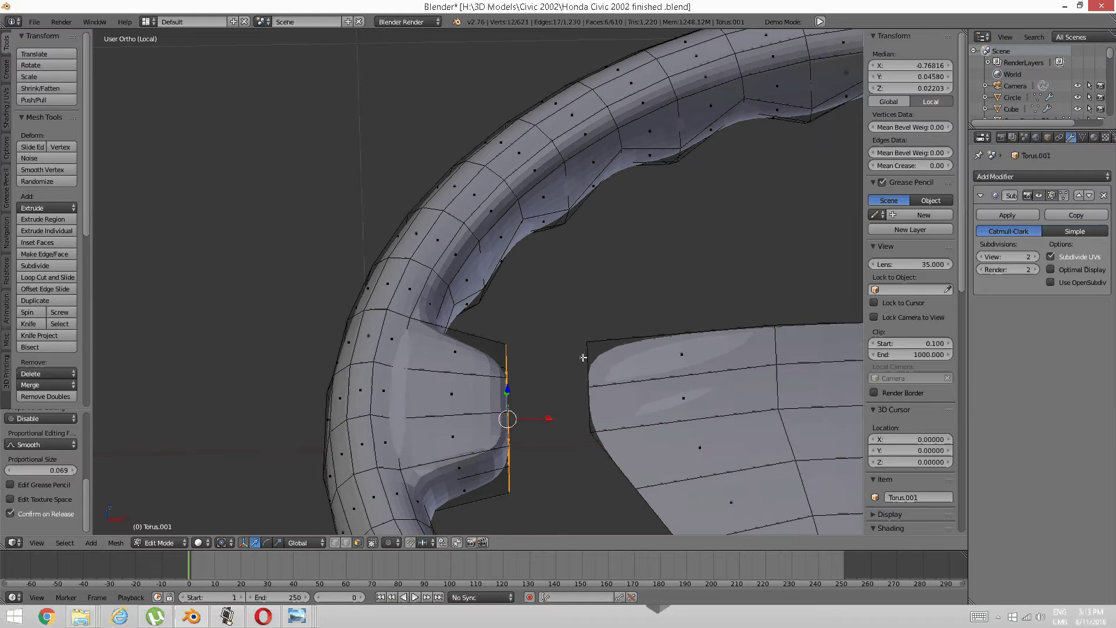
key(KP_7)
drag(544, 315, 589, 288)
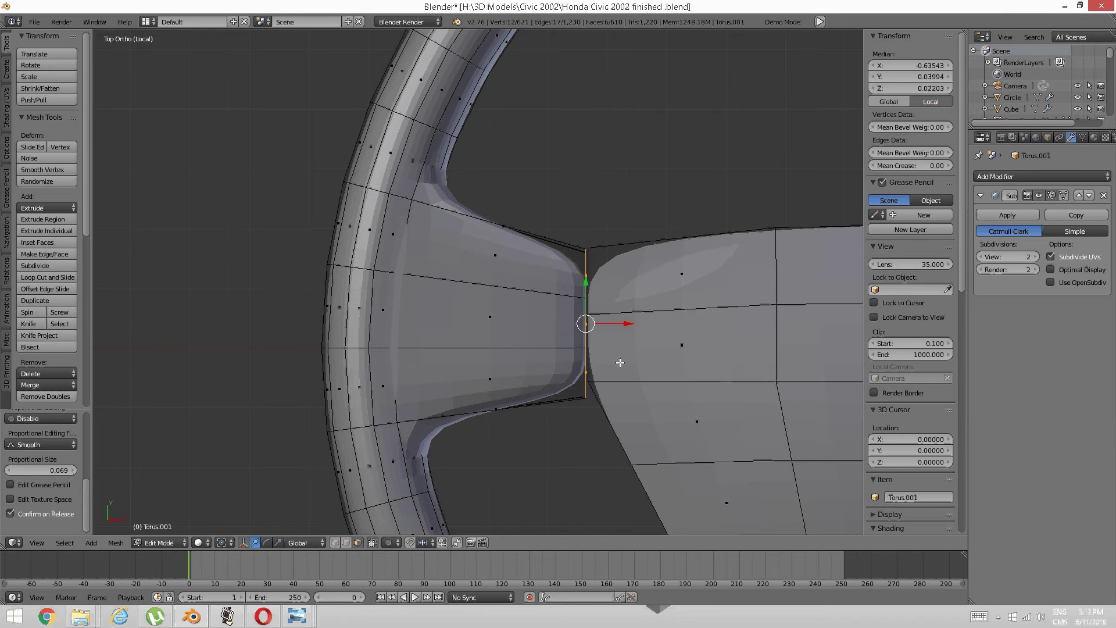
Raise the spoke's end faces slightly along Z, by about 0.007
middle_drag(621, 363, 551, 354)
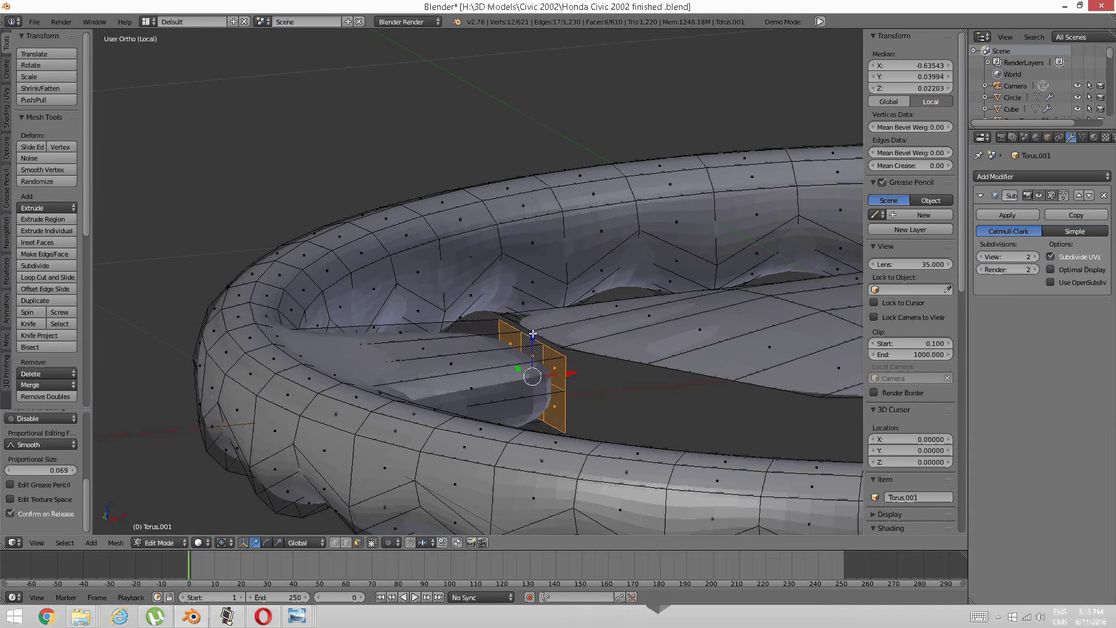
drag(534, 334, 581, 331)
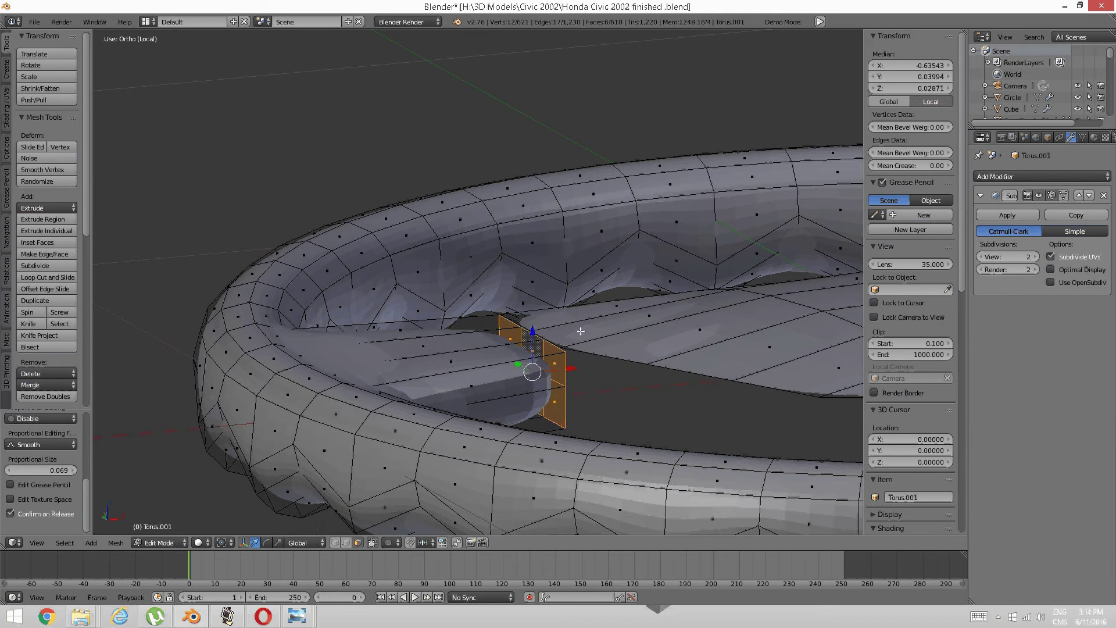
middle_drag(581, 331, 528, 352)
scroll(567, 340, down, 2)
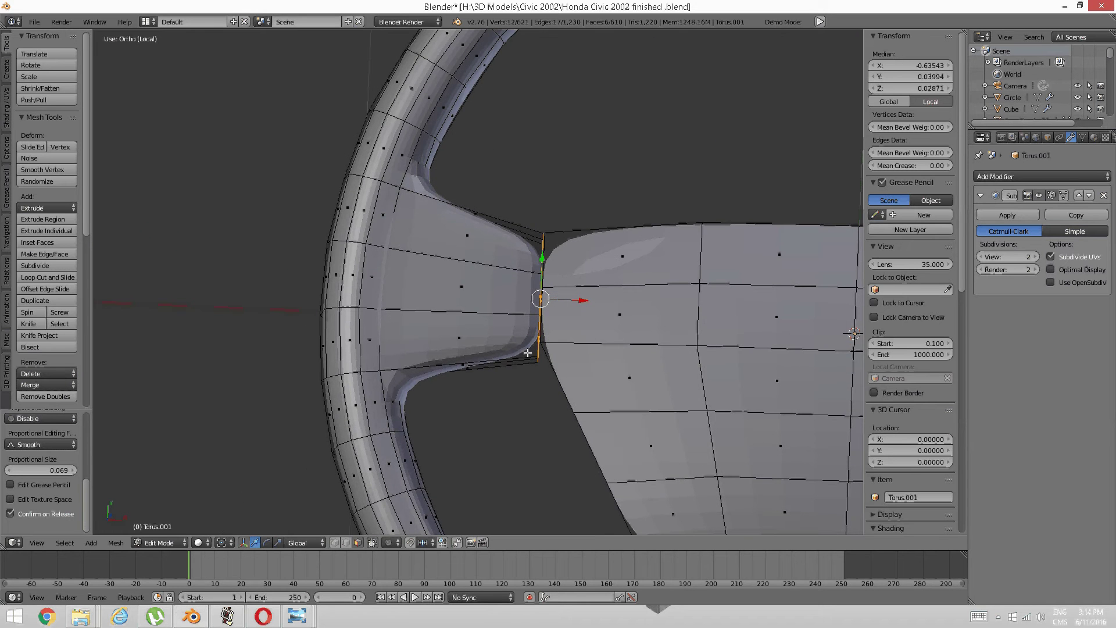
key(KP_7)
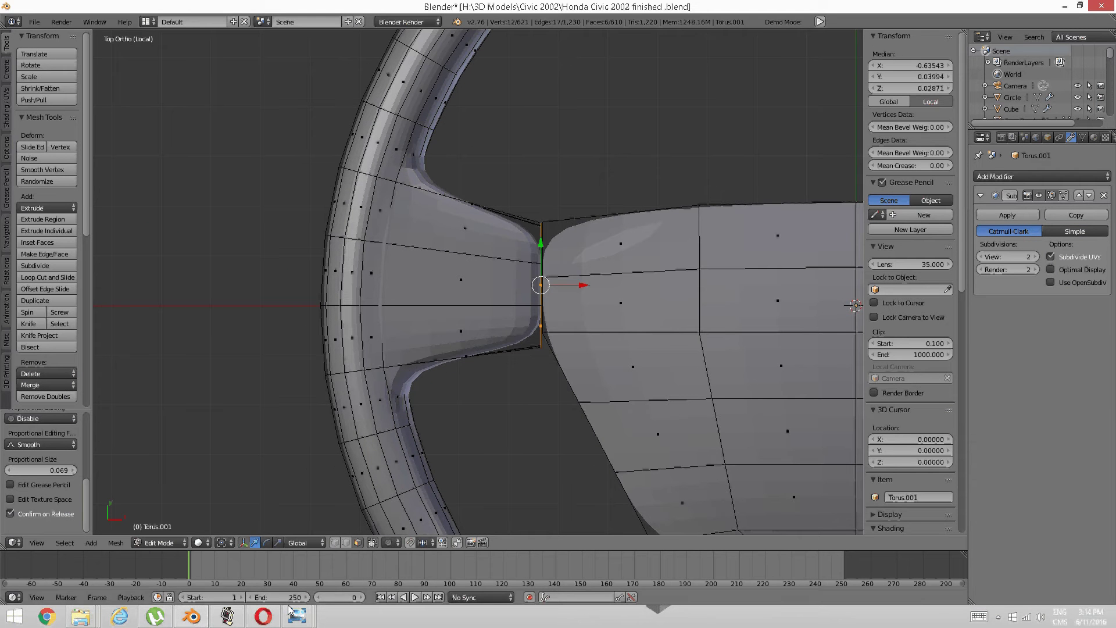
Consult the 68512572.jpg photo again and, back in Blender, add a loop cut across the spoke, slid slightly toward the rim
mouse_move(297, 617)
click(455, 560)
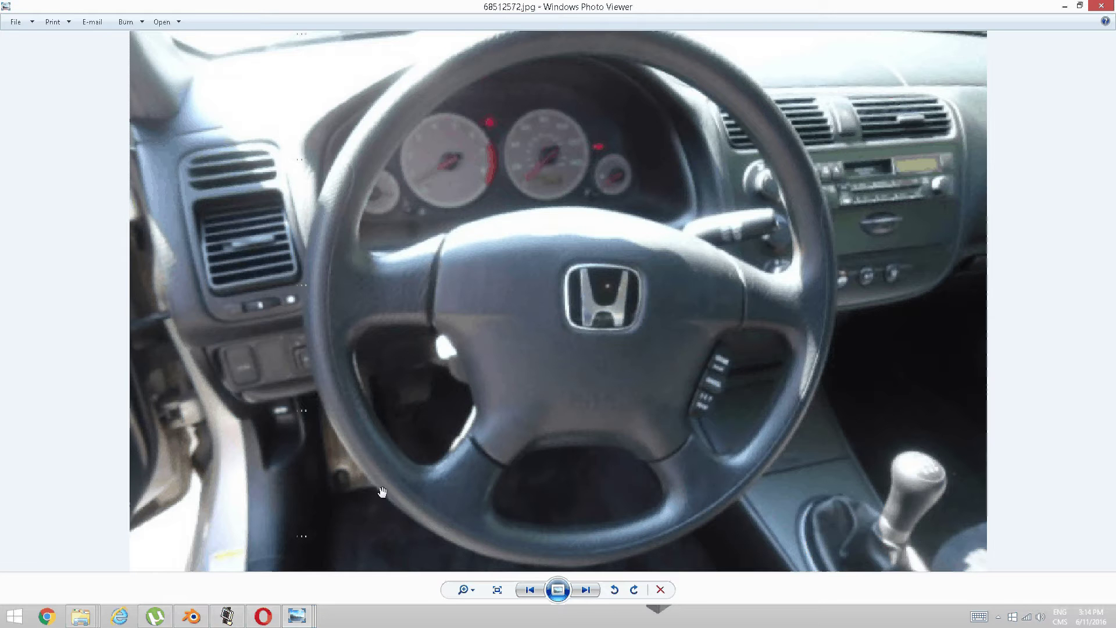
click(192, 618)
middle_drag(486, 289, 486, 299)
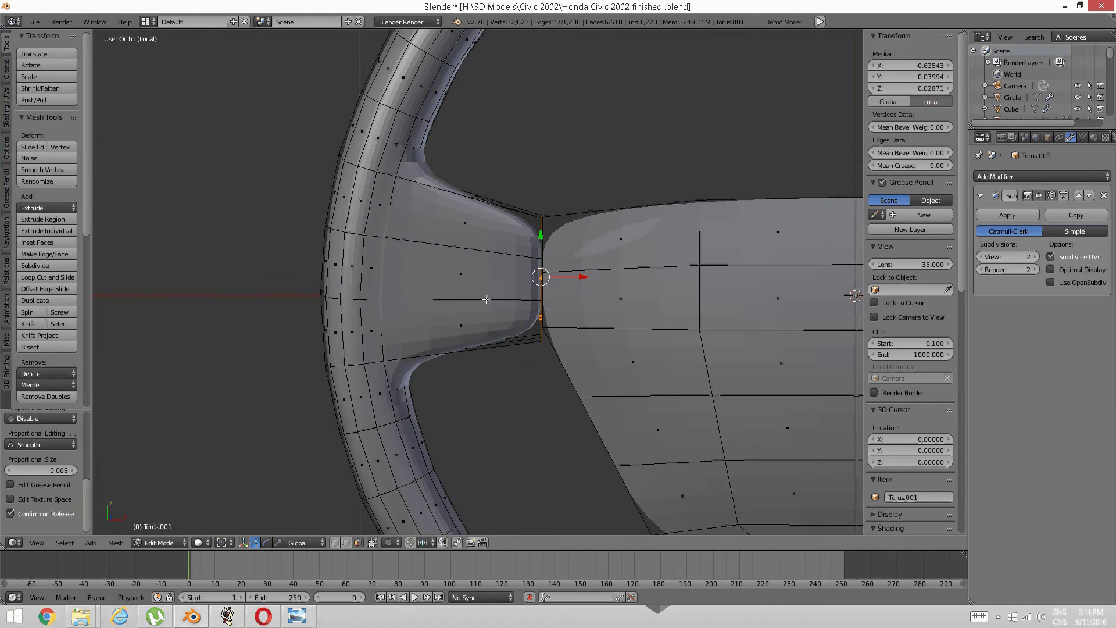
key(KP_7)
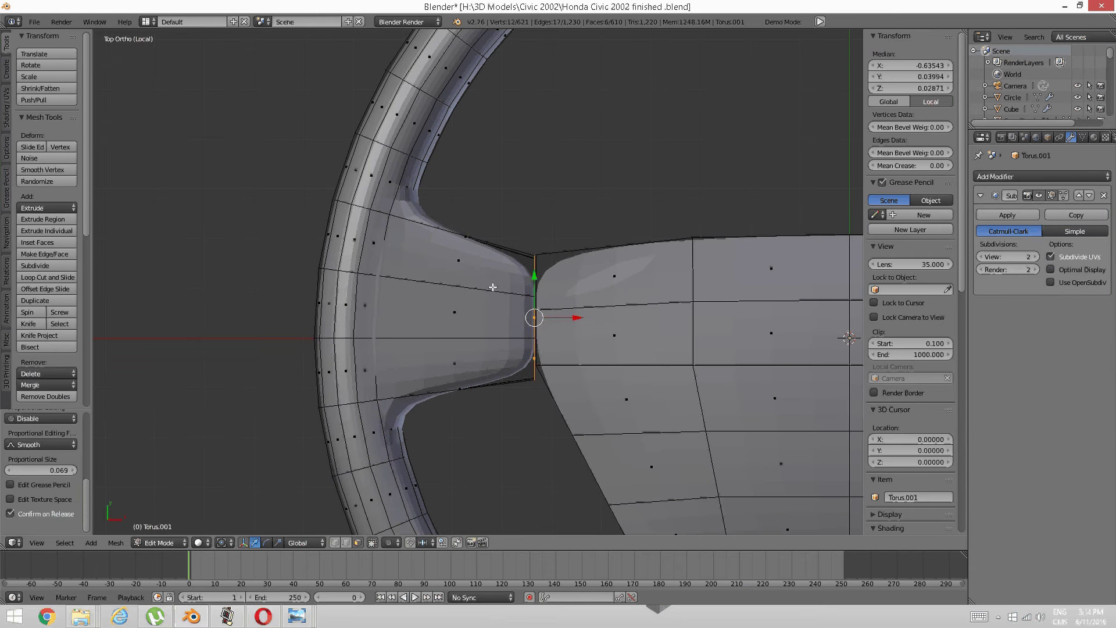
key(a)
key(ctrl+r)
click(486, 280)
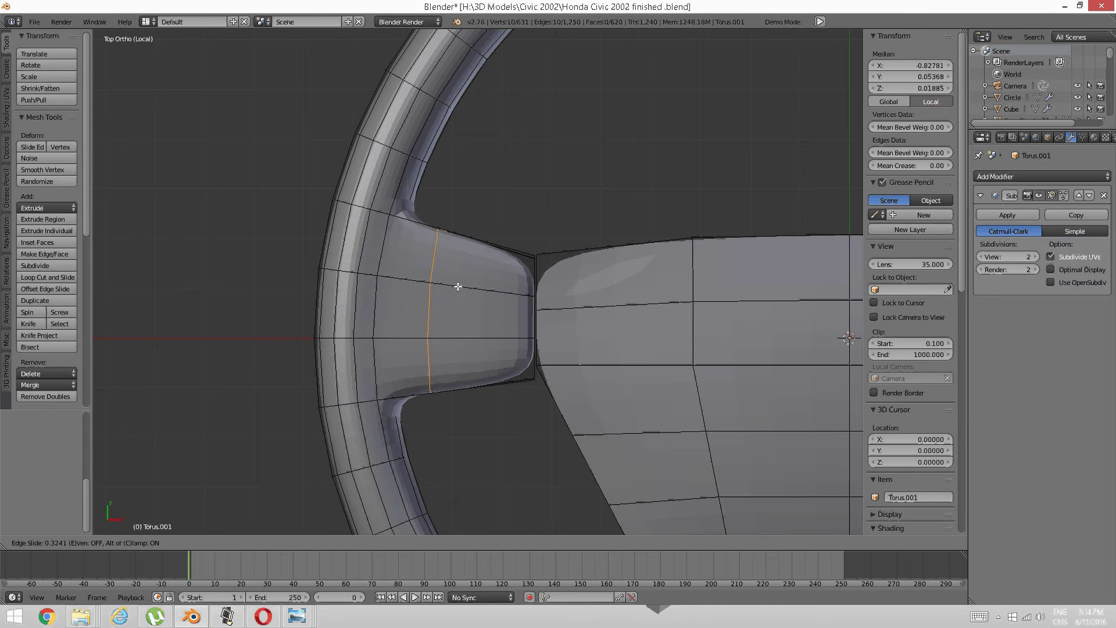
click(458, 286)
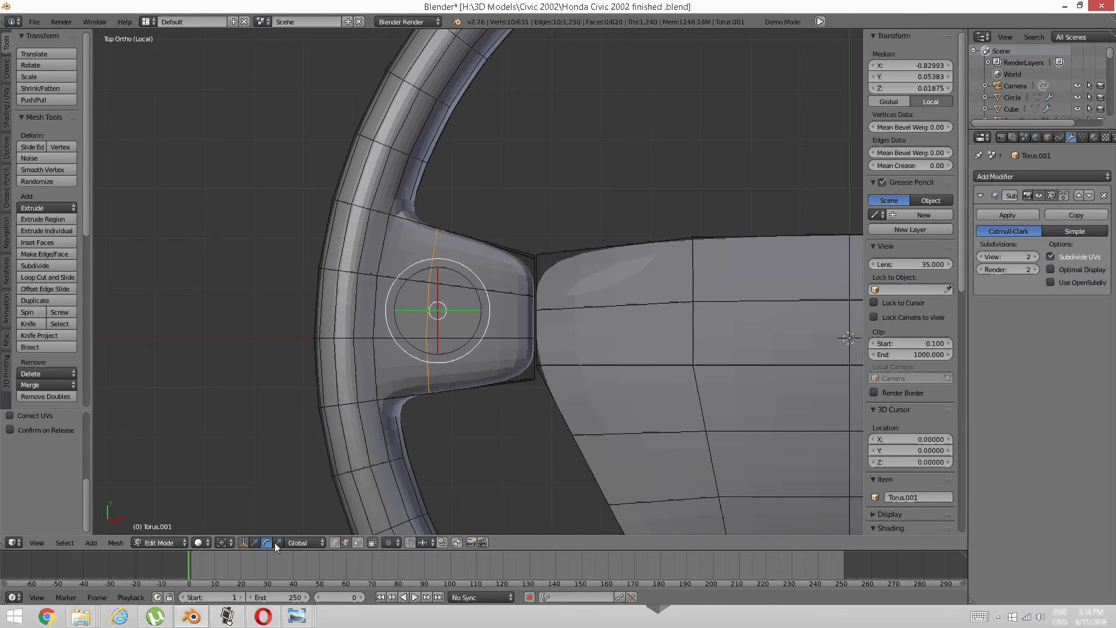
Try narrowing the new edge loop by scaling it along Y, and undo the scaling
key(s)
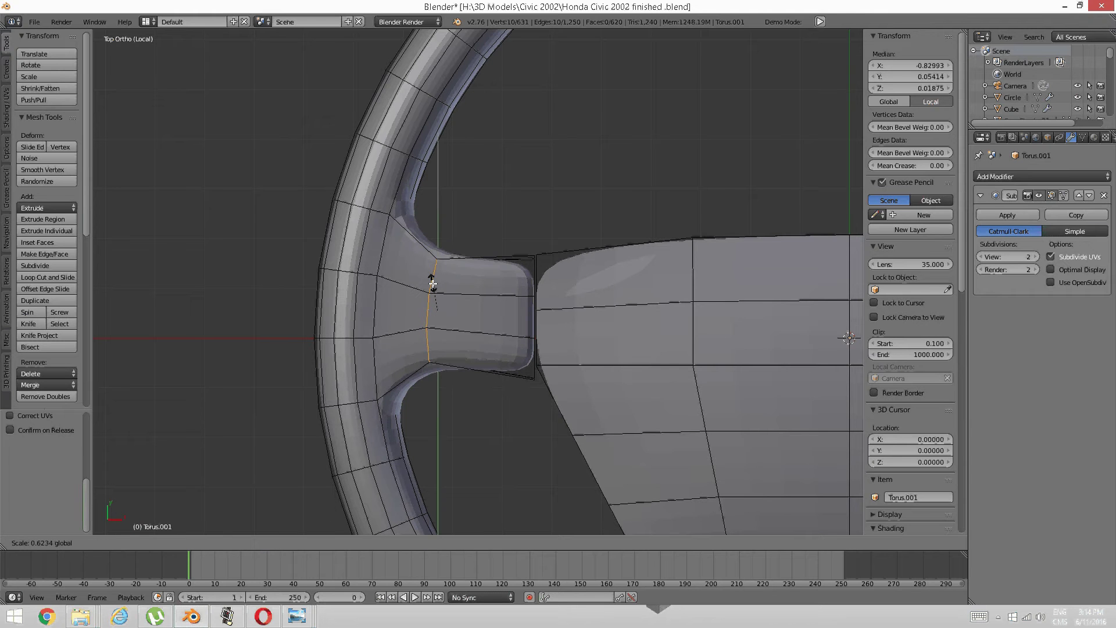
click(433, 286)
key(ctrl+z)
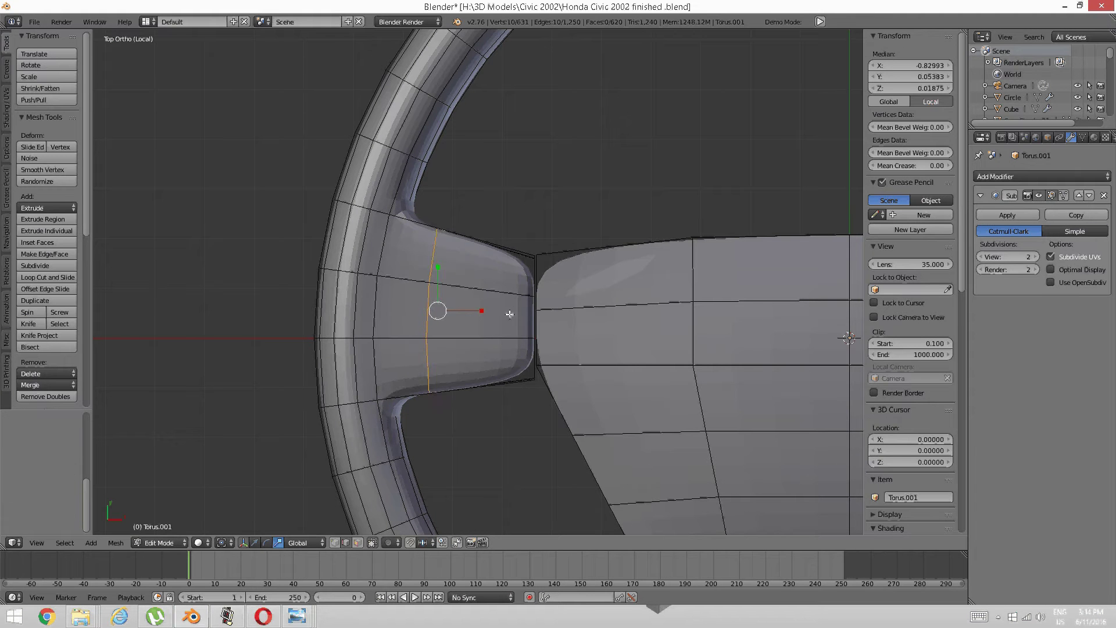
Try a second loop cut across the spoke close to the rim, and undo it
key(a)
middle_drag(511, 324, 499, 317)
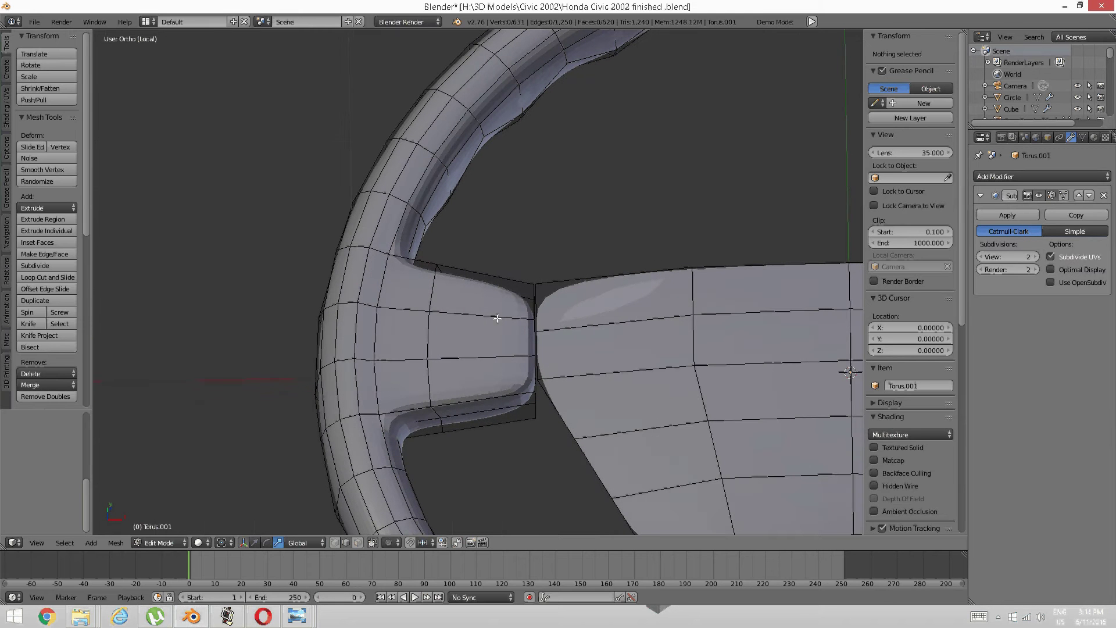
key(ctrl+r)
click(409, 375)
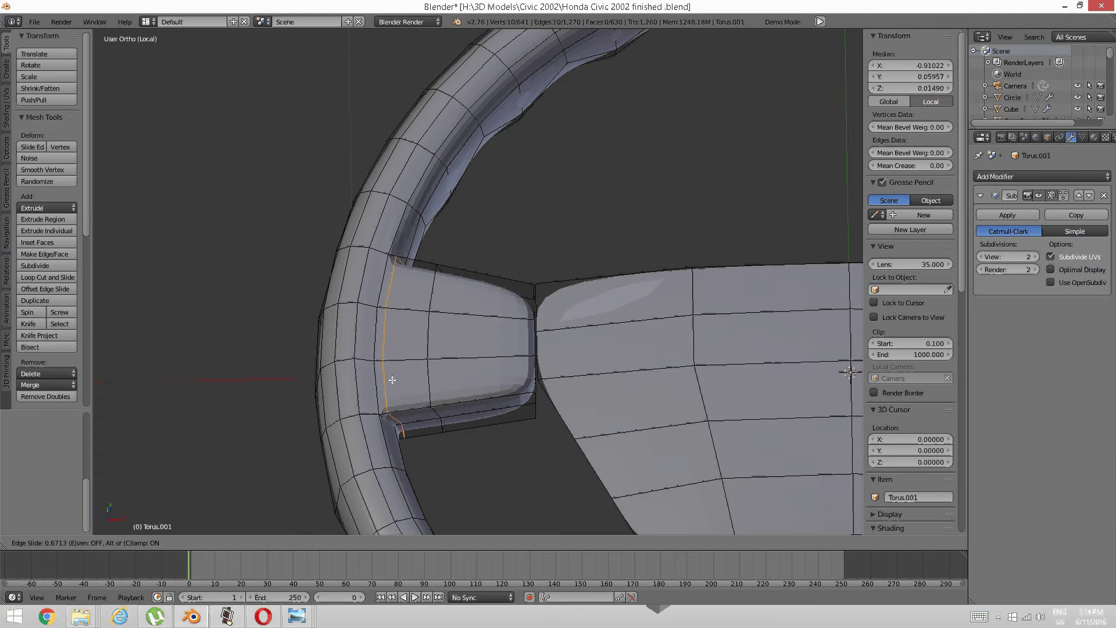
click(389, 378)
key(ctrl+z)
key(ctrl+z)
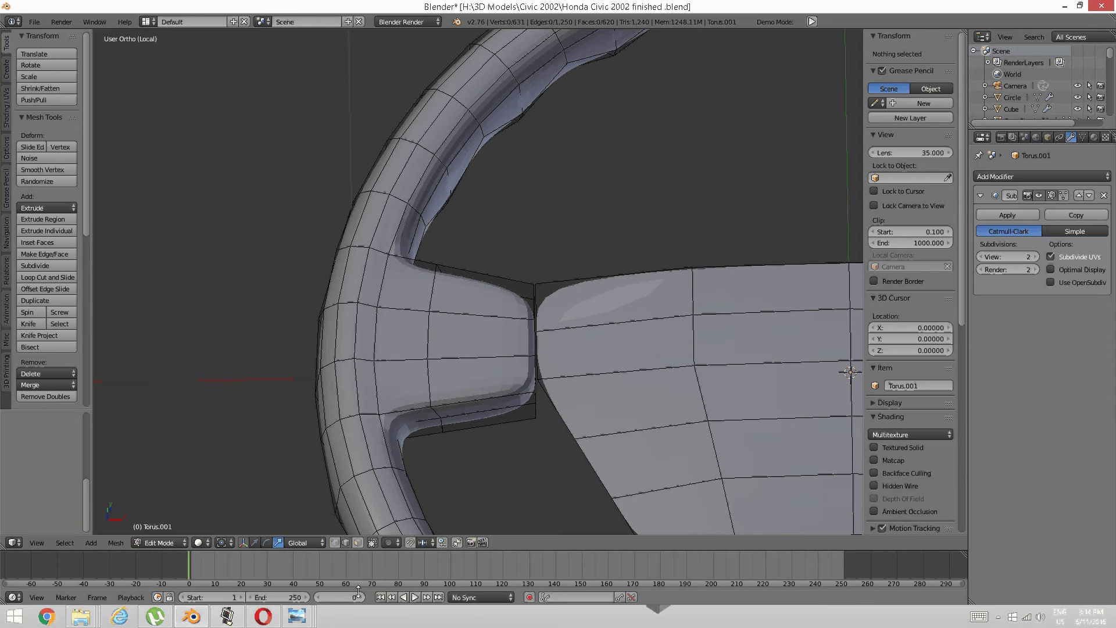
Review the 68512572.jpg photo and, back in Blender, add a loop cut slid tight against the spoke's hub end
mouse_move(300, 616)
click(281, 589)
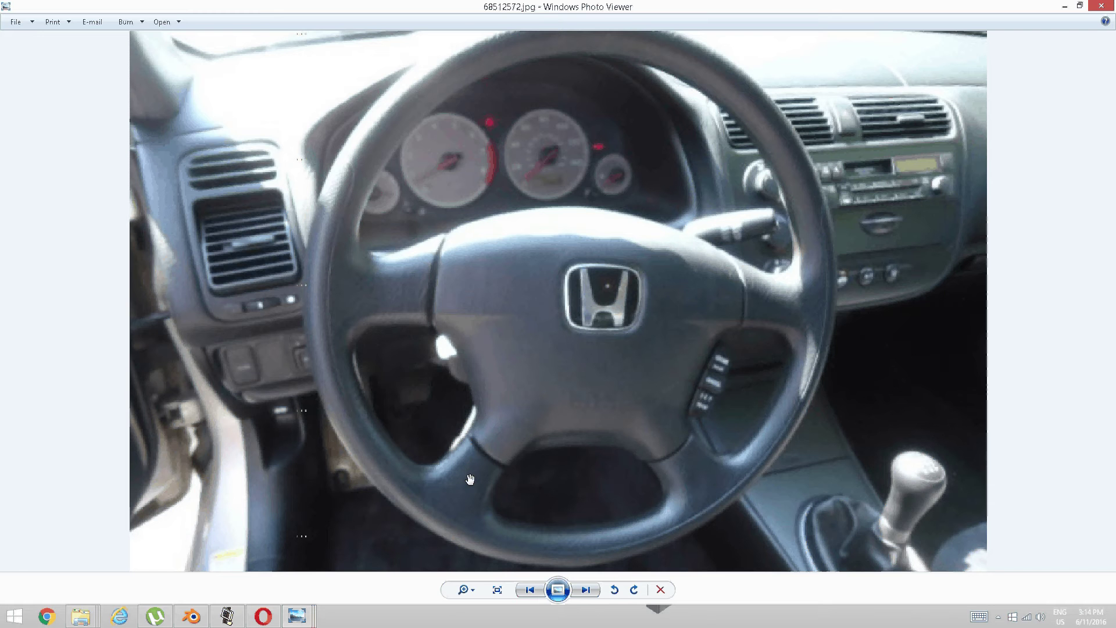
click(191, 616)
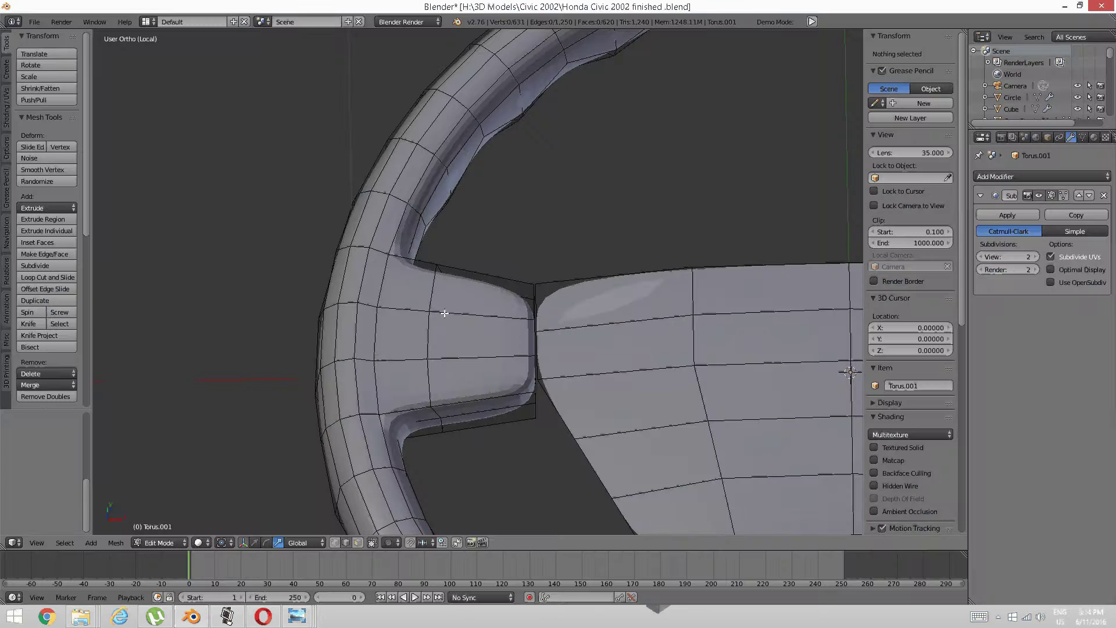
key(ctrl+r)
click(499, 320)
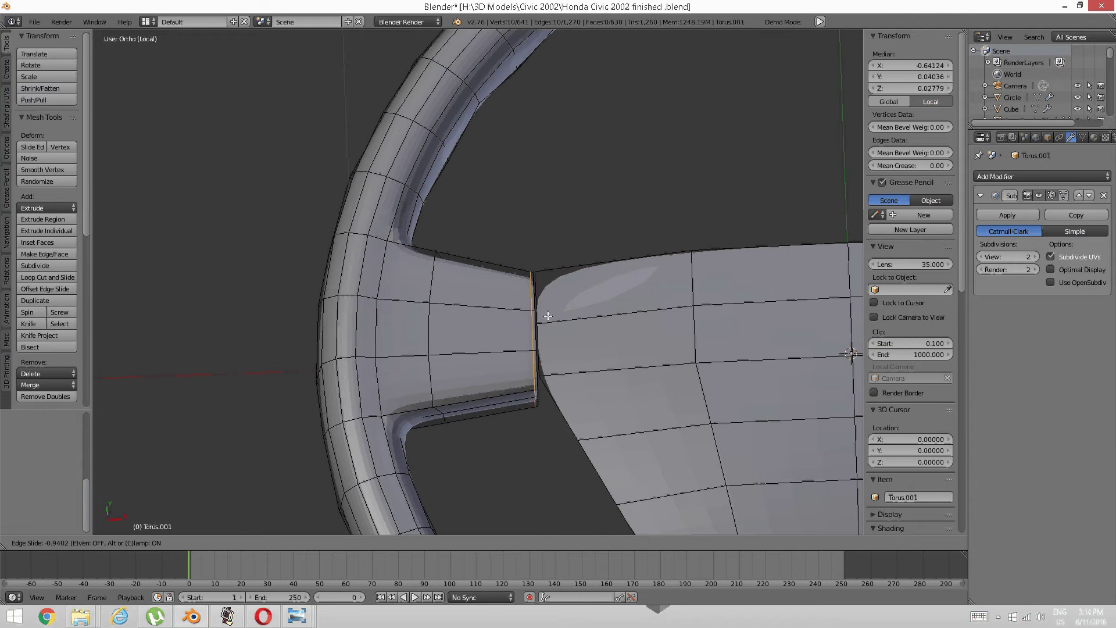
click(550, 315)
key(a)
In edge selection, select the top-face edges along the spoke's negative-Y side and move them about 0.03 inward along Y
middle_drag(550, 315, 461, 357)
key(ctrl+Tab)
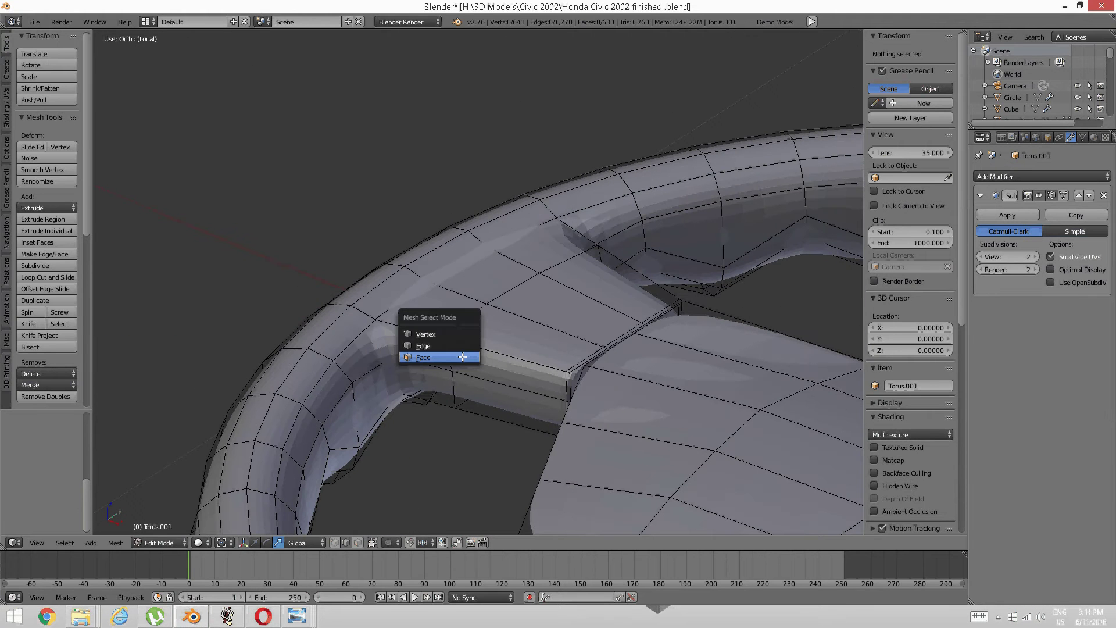
click(459, 345)
right_click(428, 329)
shift+right_click(419, 330)
scroll(600, 359, up, 3)
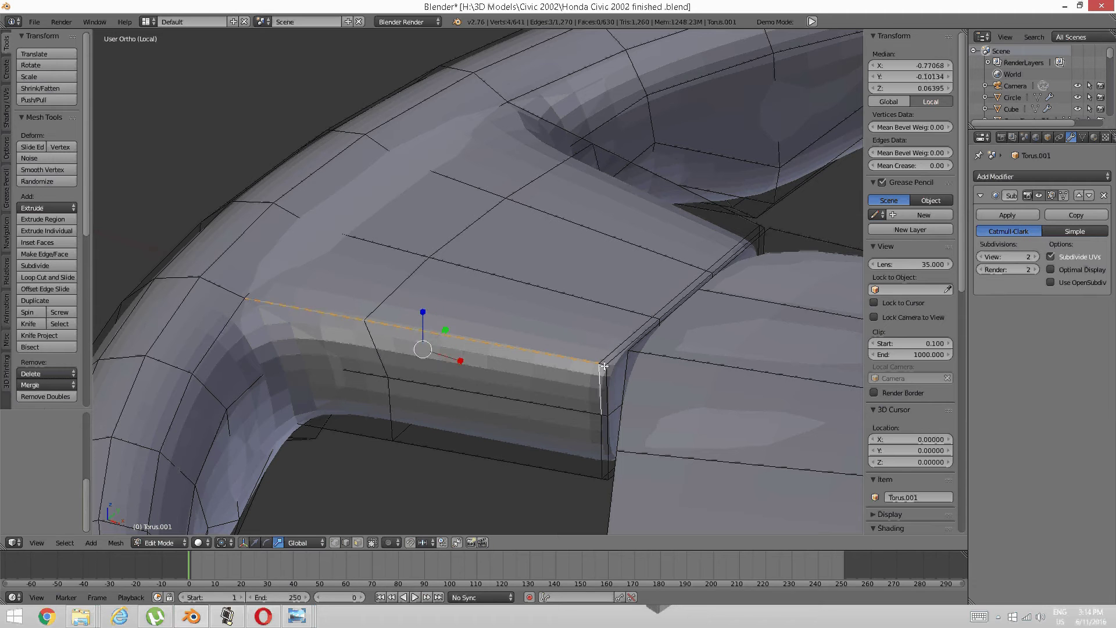
shift+right_click(604, 365)
middle_drag(603, 367, 529, 396)
click(255, 542)
middle_drag(423, 382, 379, 378)
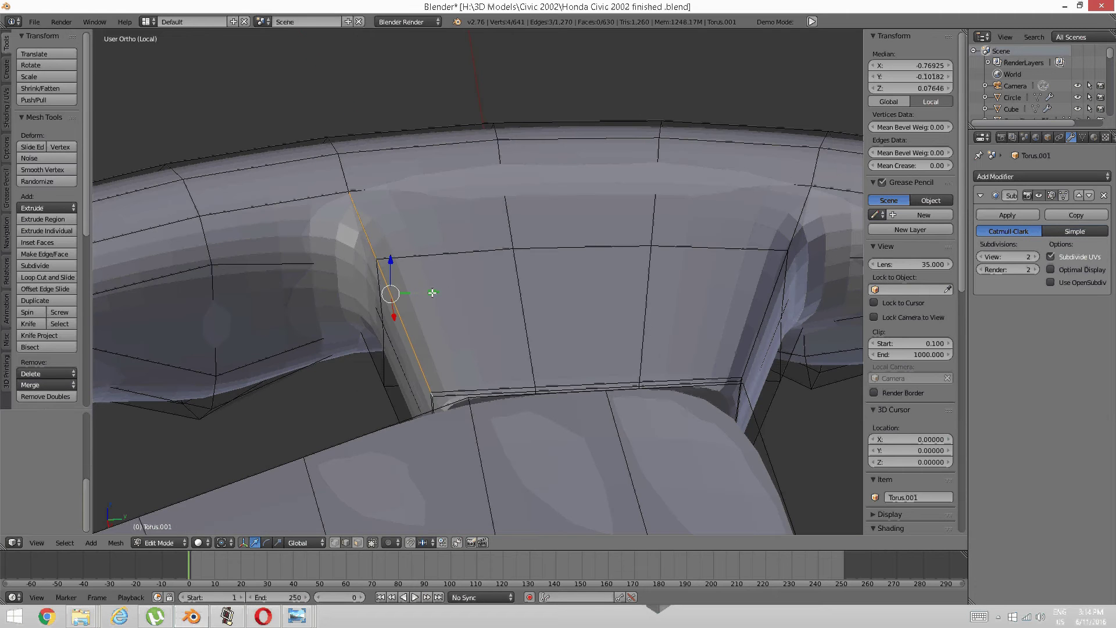
key(g)
key(y)
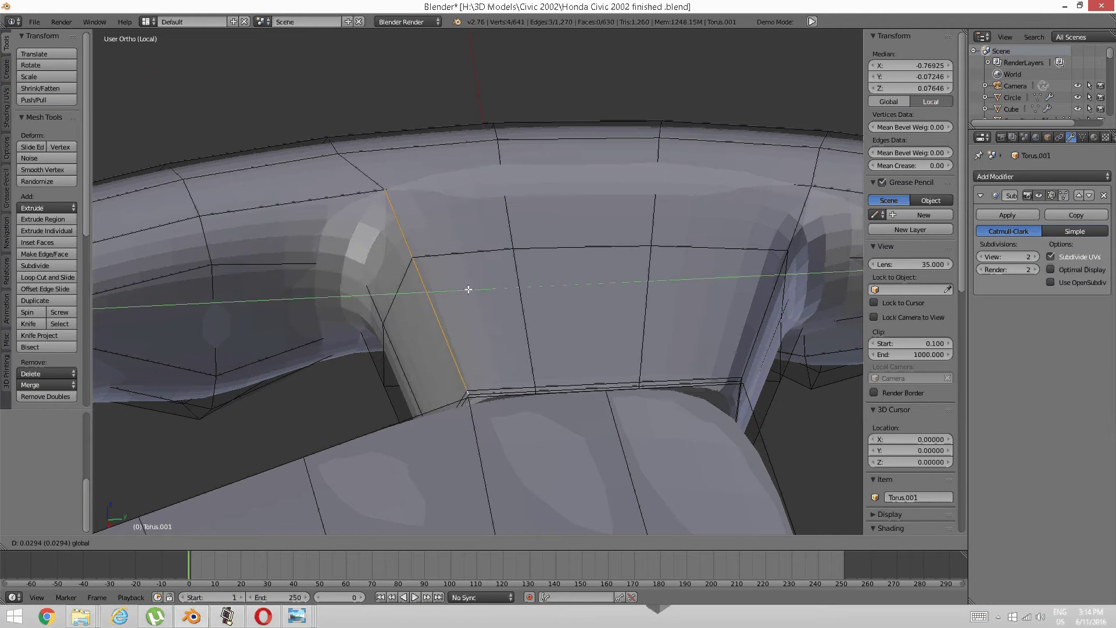
click(468, 289)
Select the matching underside edges on the spoke's negative-Y side and move them about 0.03 inward along Y
middle_drag(394, 334, 447, 316)
key(a)
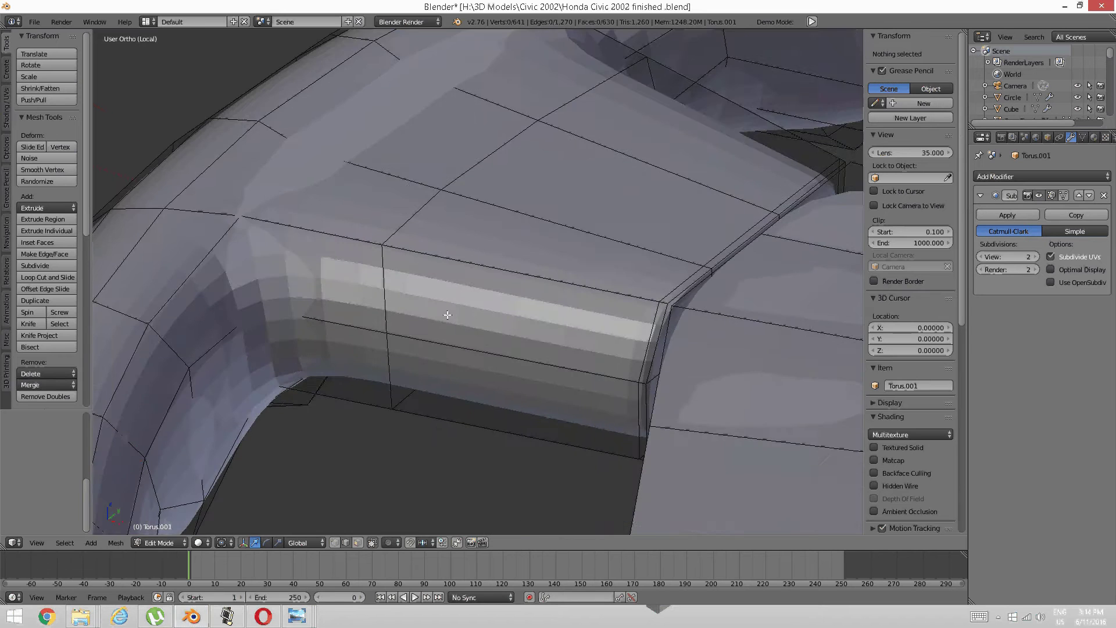
right_click(324, 455)
middle_drag(324, 454, 329, 312)
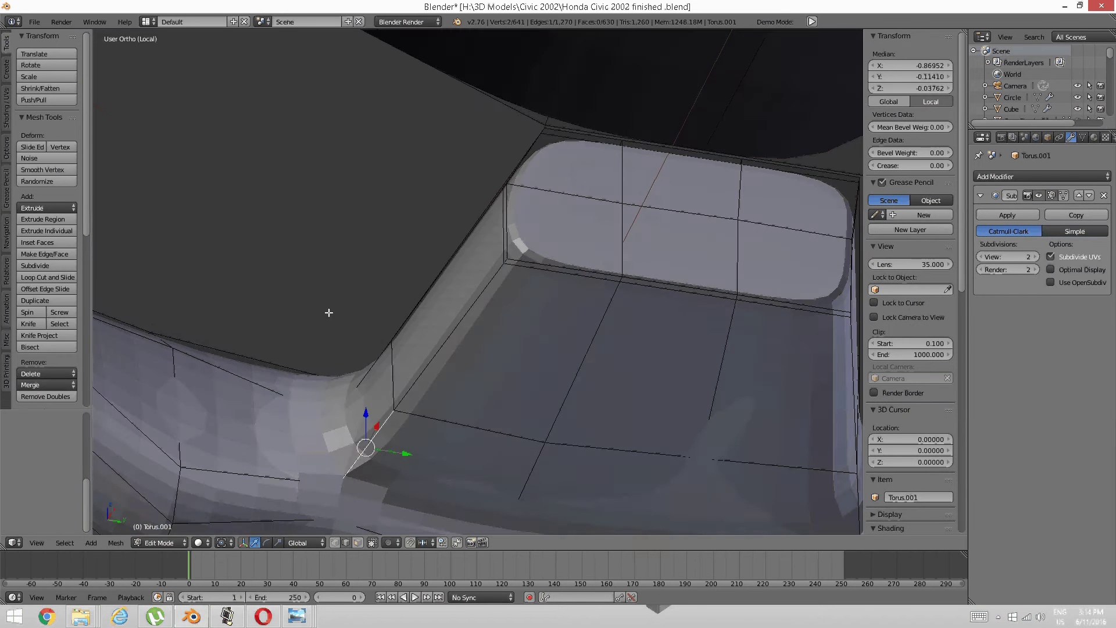
shift+right_click(506, 258)
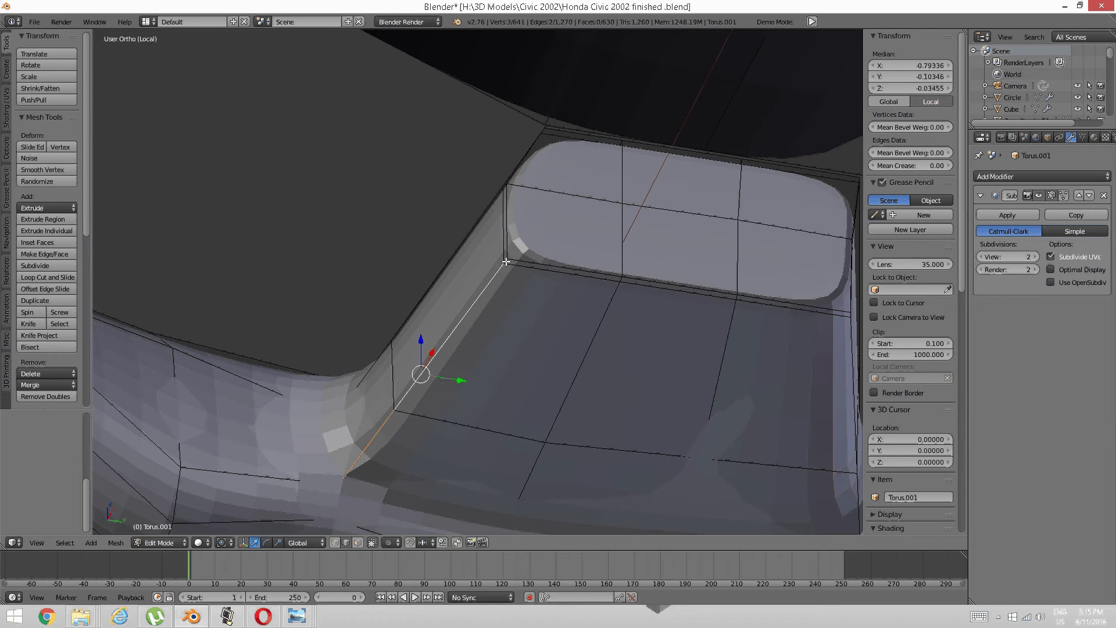
shift+right_click(506, 261)
middle_drag(508, 259, 466, 333)
drag(463, 377, 493, 369)
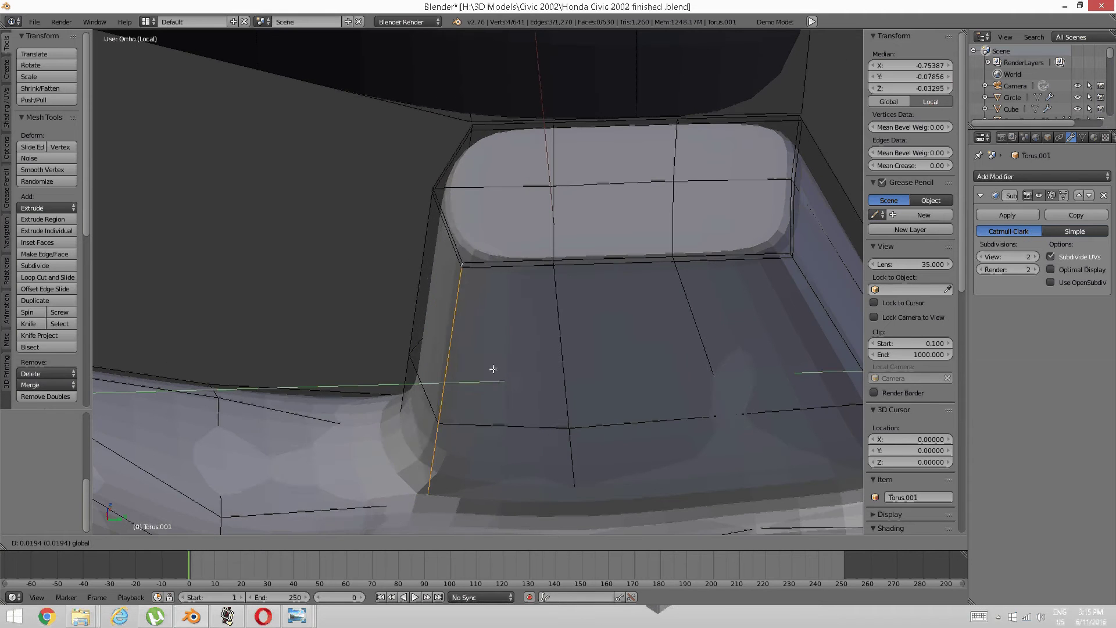
click(504, 367)
Select the underside edges along the spoke's positive-Y side, move them about 0.026 inward along Y, and clear the selection
middle_drag(708, 314, 539, 286)
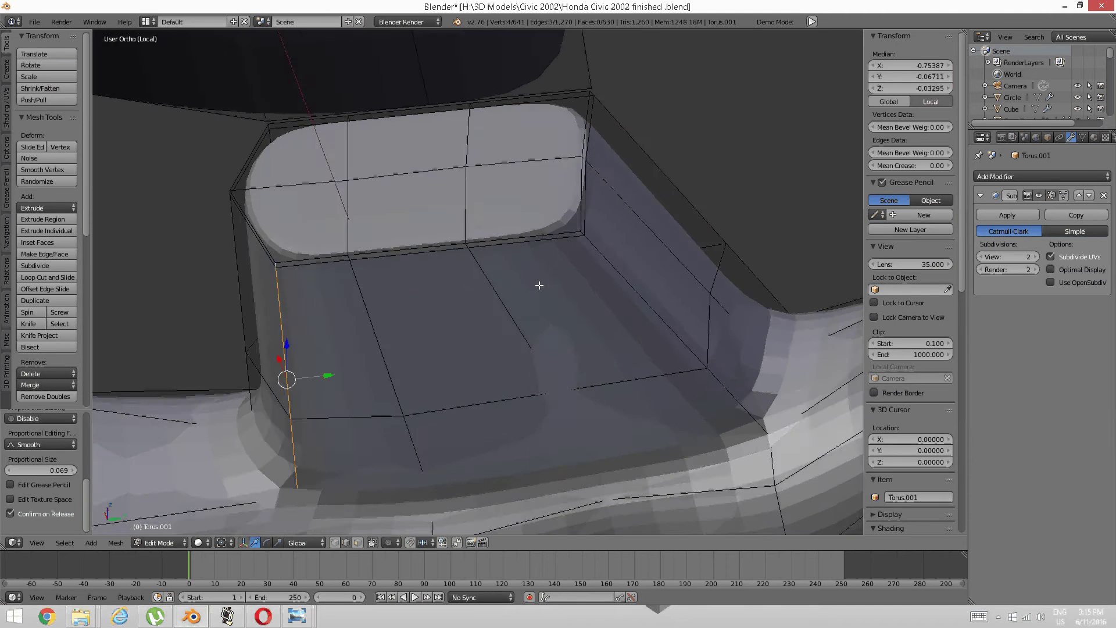
key(a)
middle_drag(639, 253, 653, 252)
right_click(595, 323)
shift+right_click(670, 379)
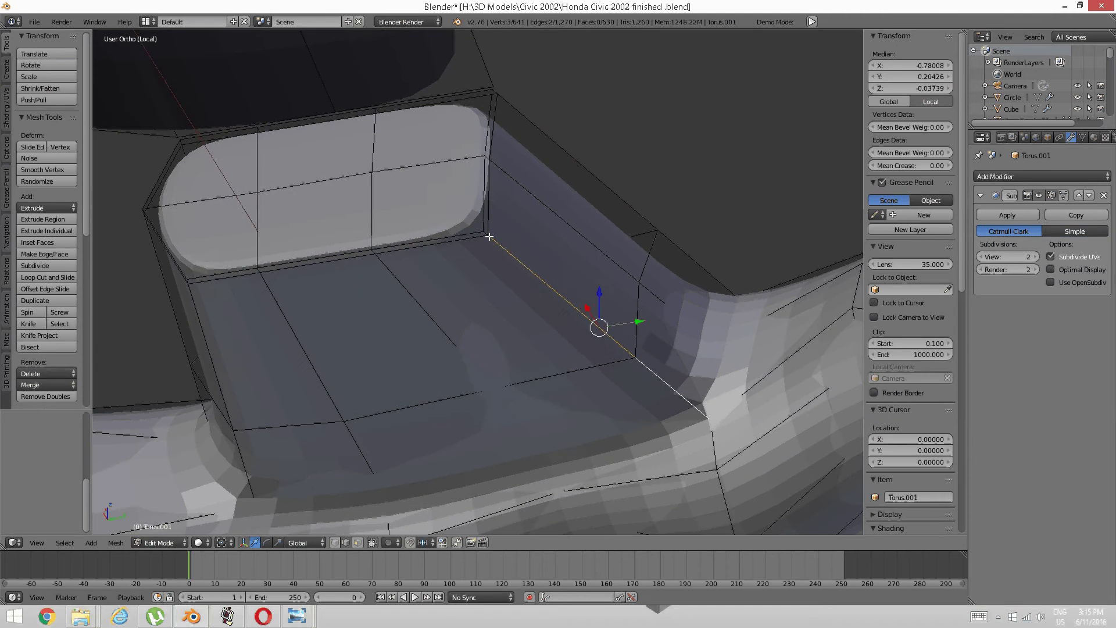
shift+right_click(482, 245)
middle_drag(482, 245, 633, 343)
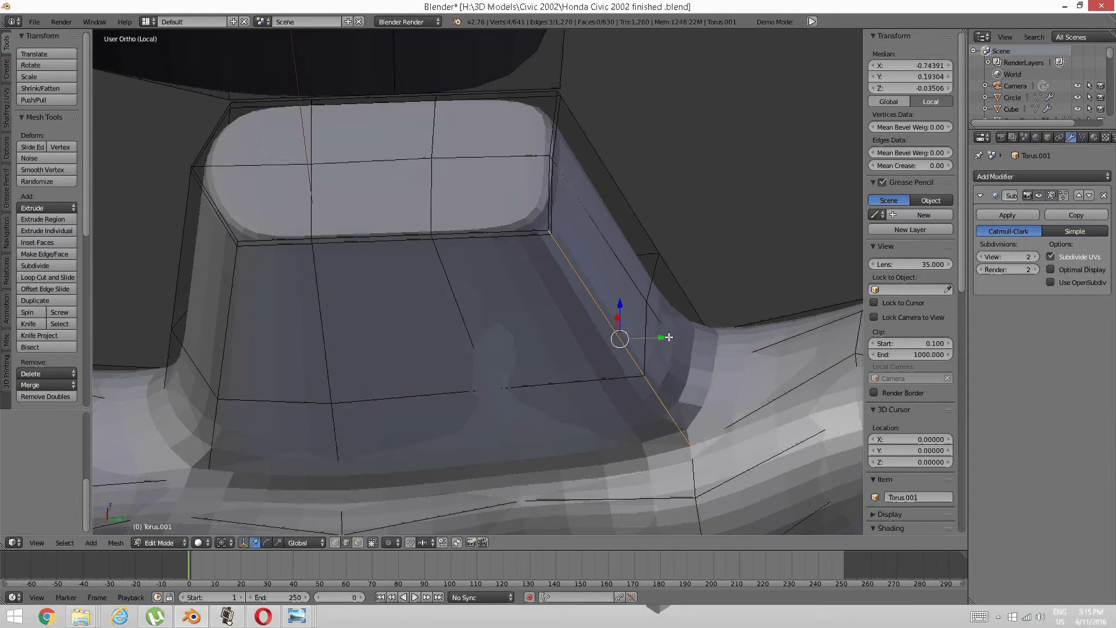
key(g)
key(y)
click(628, 342)
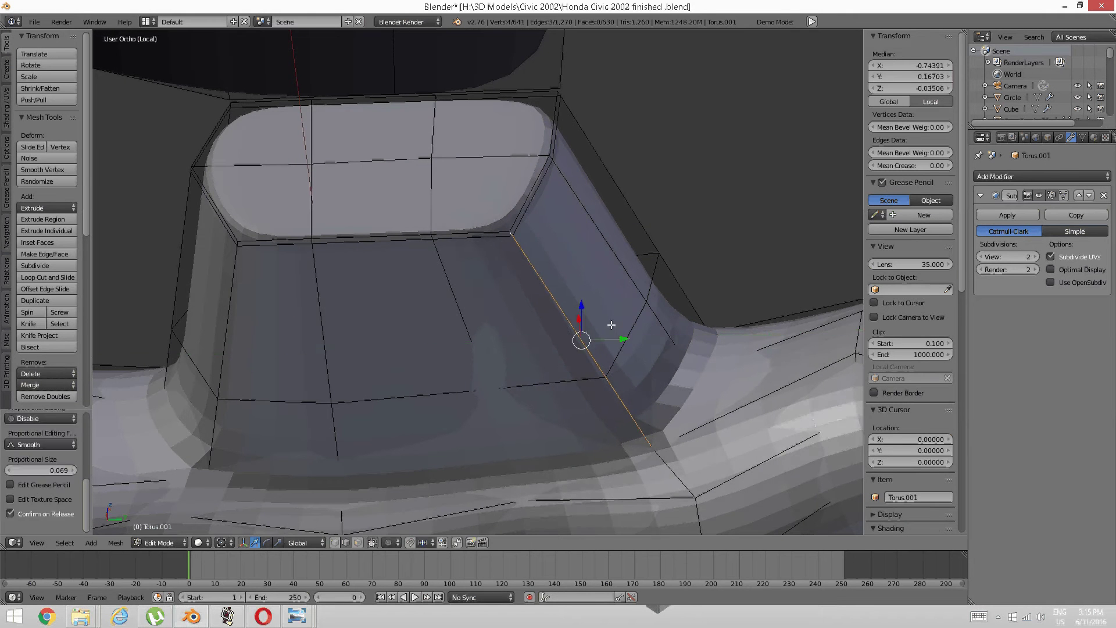
key(a)
Examine the spoke's reshaped sides and its junction with the rim and hub plate from several angles
middle_drag(618, 274, 618, 365)
middle_drag(553, 341, 461, 297)
scroll(546, 349, down, 1)
scroll(555, 330, down, 1)
middle_drag(390, 298, 481, 319)
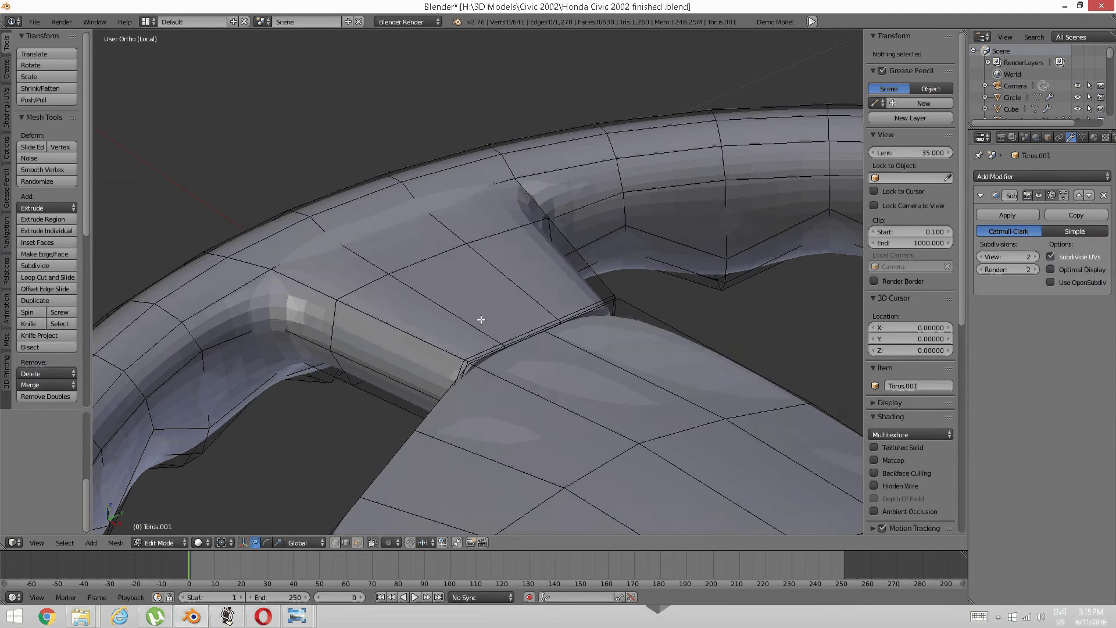
middle_drag(407, 332, 421, 212)
scroll(458, 336, down, 1)
scroll(562, 302, down, 3)
Select the entire linked hub plate and extrude it about 0.15 downward along the global Z axis
middle_drag(561, 291, 516, 289)
scroll(516, 297, up, 2)
right_click(515, 301)
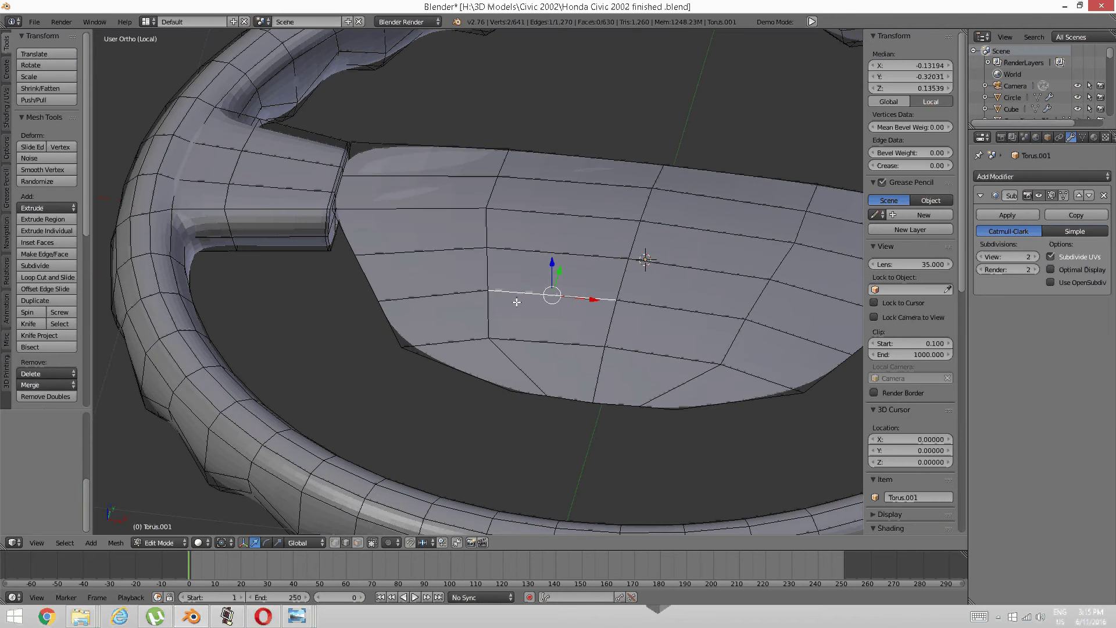
key(ctrl+l)
scroll(558, 294, down, 3)
middle_drag(559, 293, 584, 218)
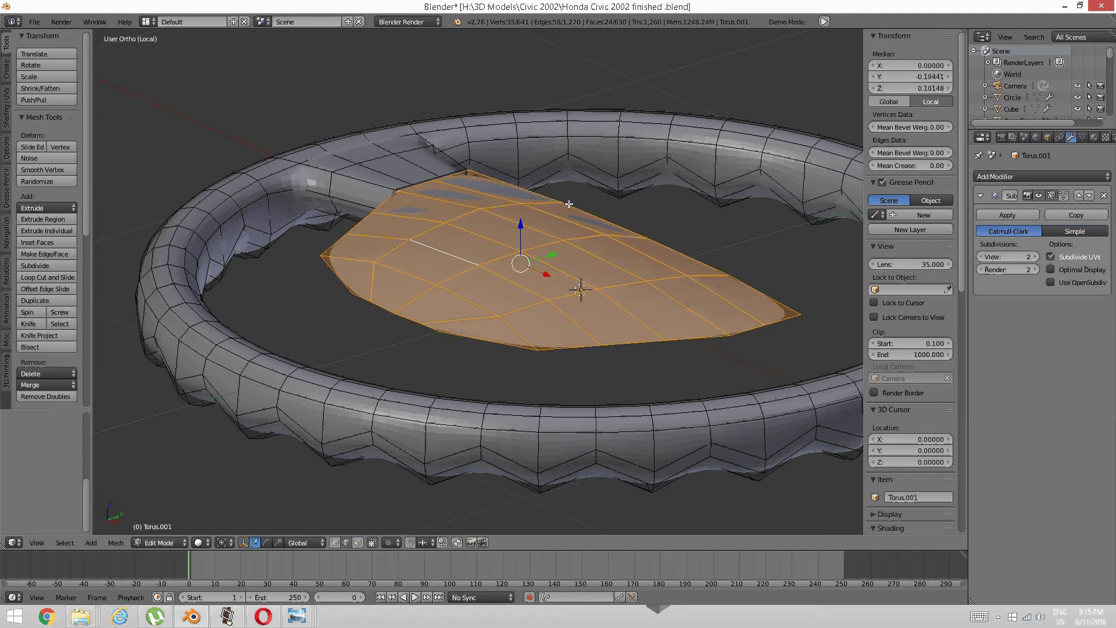
key(e)
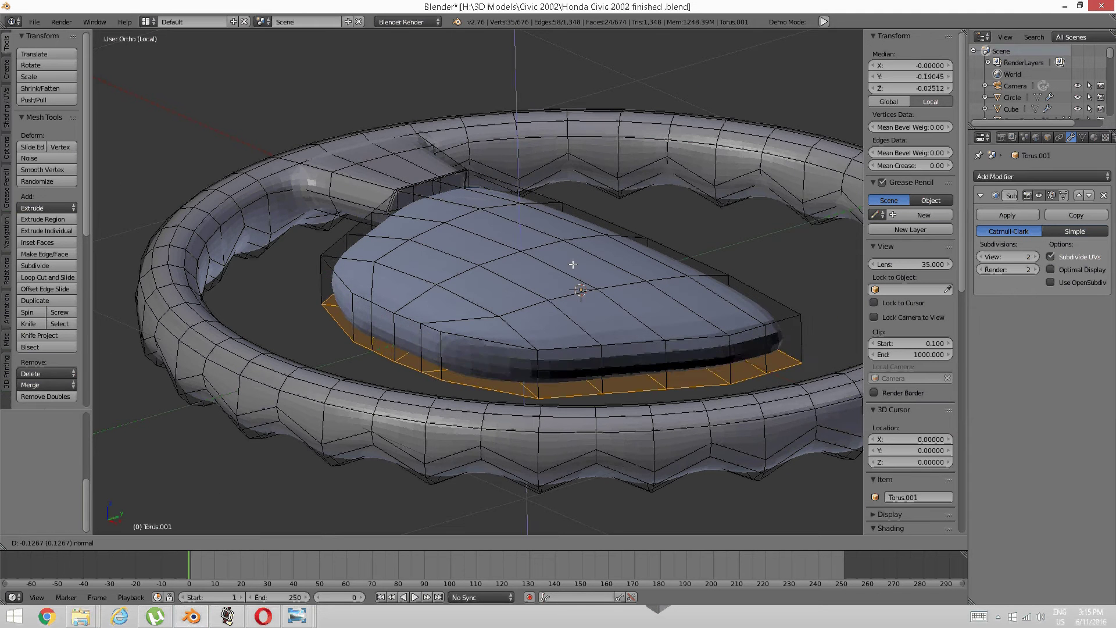
key(z)
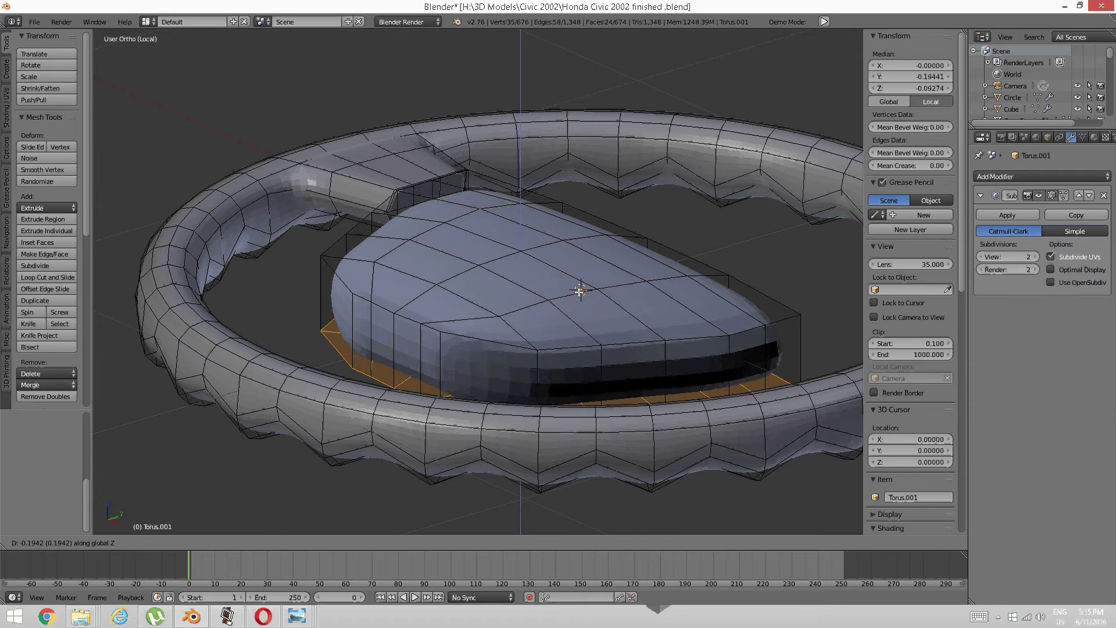
click(580, 281)
Raise the hub's extruded bottom faces slightly along Z to reduce the hub's thickness
middle_drag(581, 281, 465, 276)
click(277, 542)
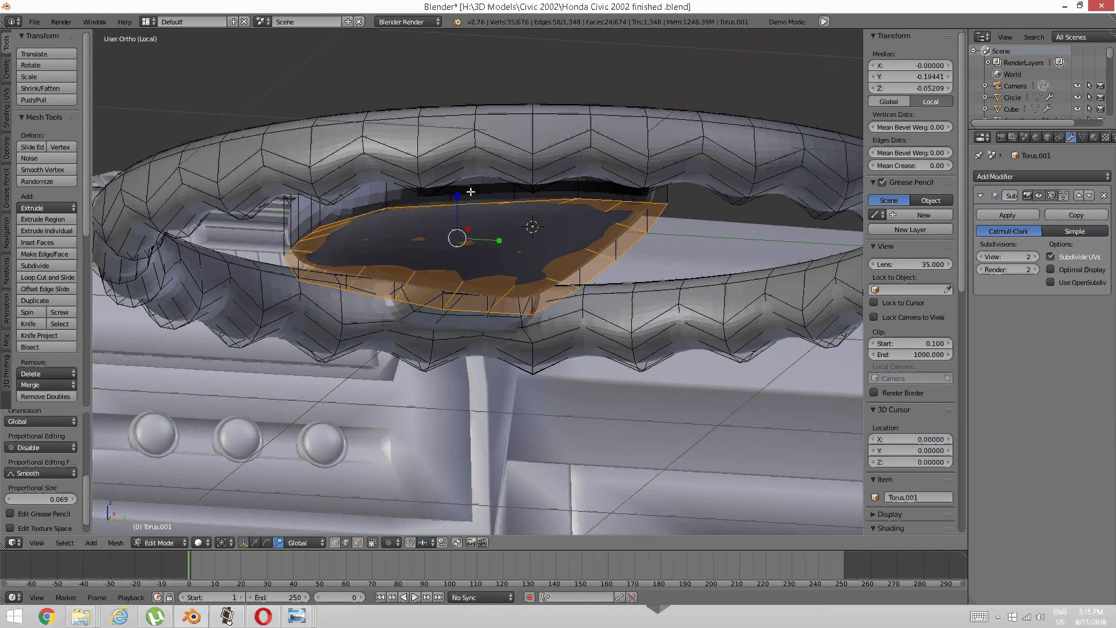
drag(458, 196, 456, 231)
middle_drag(437, 216, 337, 358)
scroll(411, 259, up, 1)
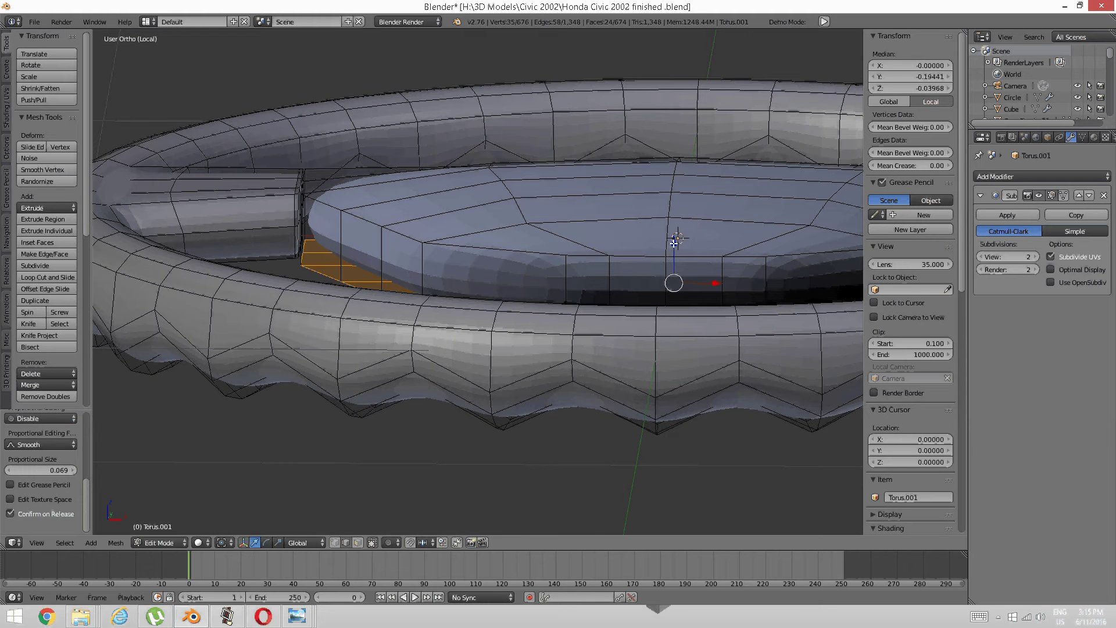
drag(674, 240, 673, 236)
Add a centred horizontal loop cut around the side wall of the extruded hub
middle_drag(673, 235, 411, 214)
middle_drag(486, 247, 508, 267)
scroll(536, 292, up, 3)
shift+middle_drag(604, 394, 553, 204)
key(a)
key(ctrl+r)
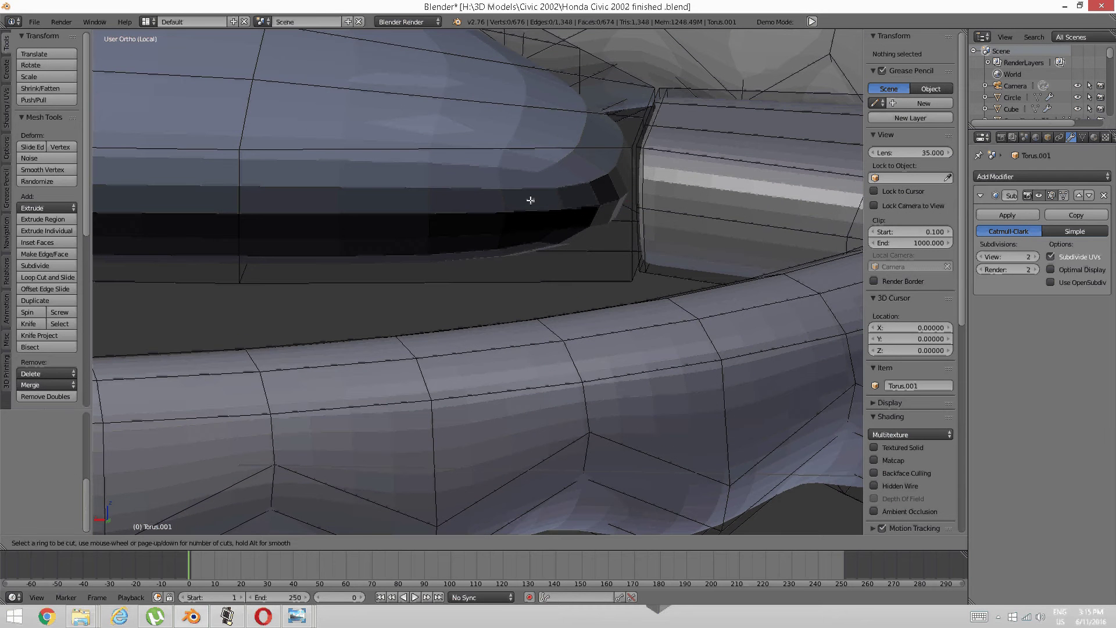
click(253, 211)
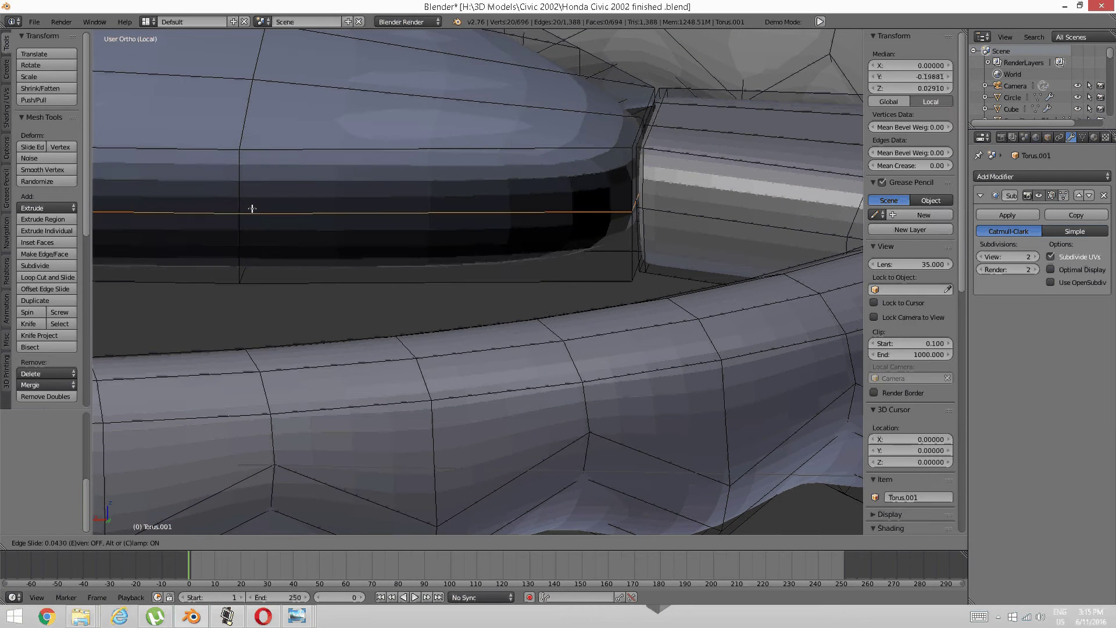
right_click(253, 212)
Select four bottom edges along the hub's positive-Y side, move them slightly inward along Y, and clear the selection
middle_drag(267, 239, 294, 191)
key(a)
key(a)
key(ctrl+Tab)
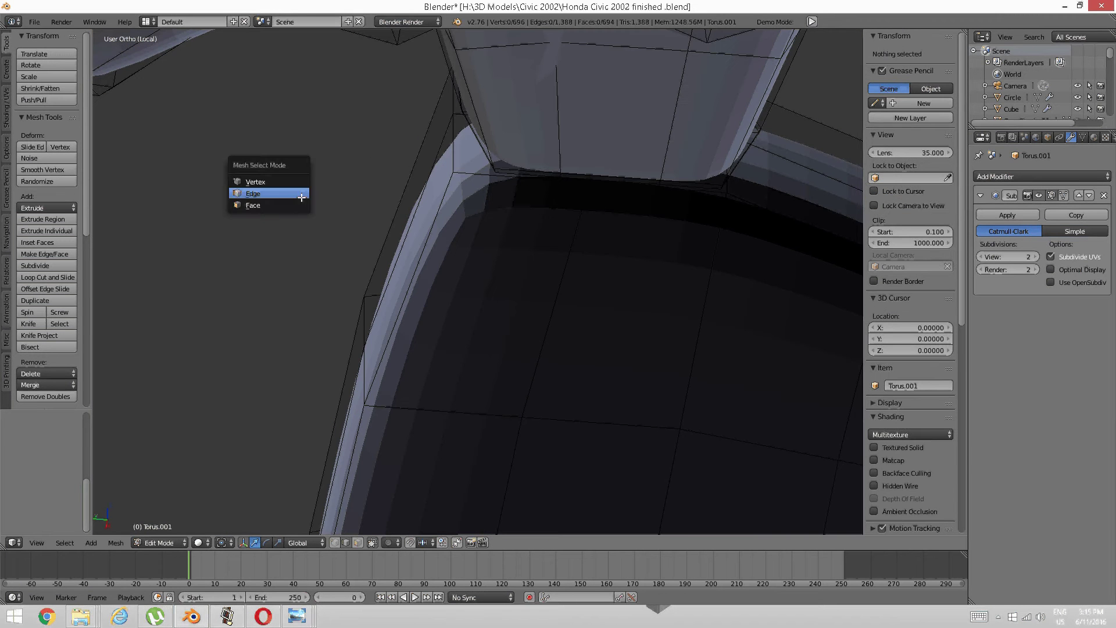
click(294, 192)
right_click(415, 310)
shift+middle_drag(415, 311, 479, 219)
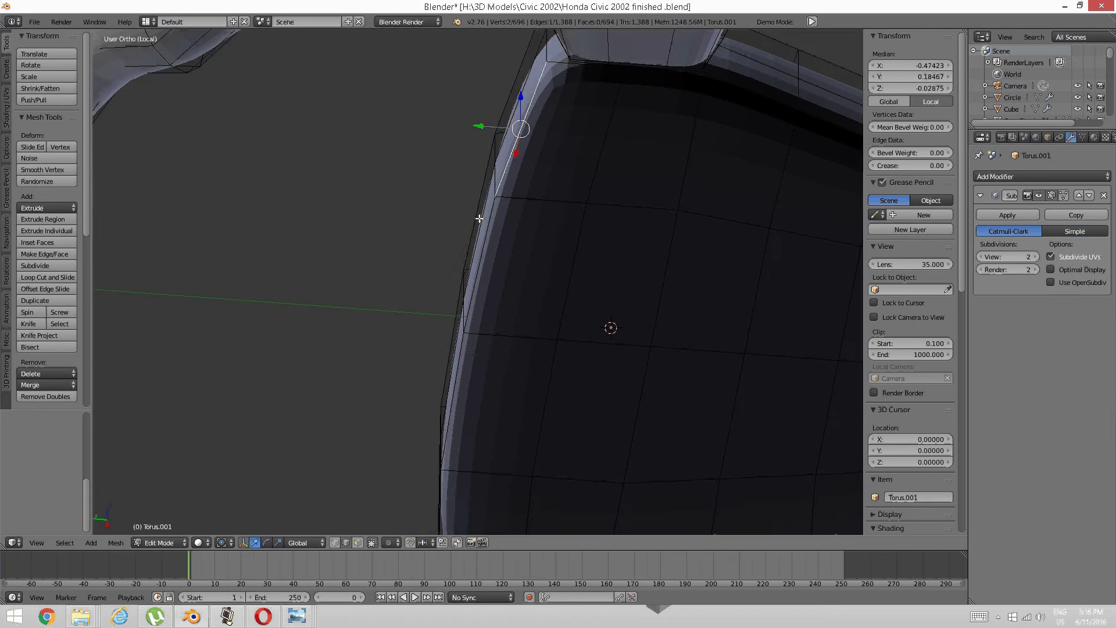
middle_drag(486, 265, 539, 223)
shift+right_click(601, 195)
shift+right_click(427, 289)
shift+right_click(289, 370)
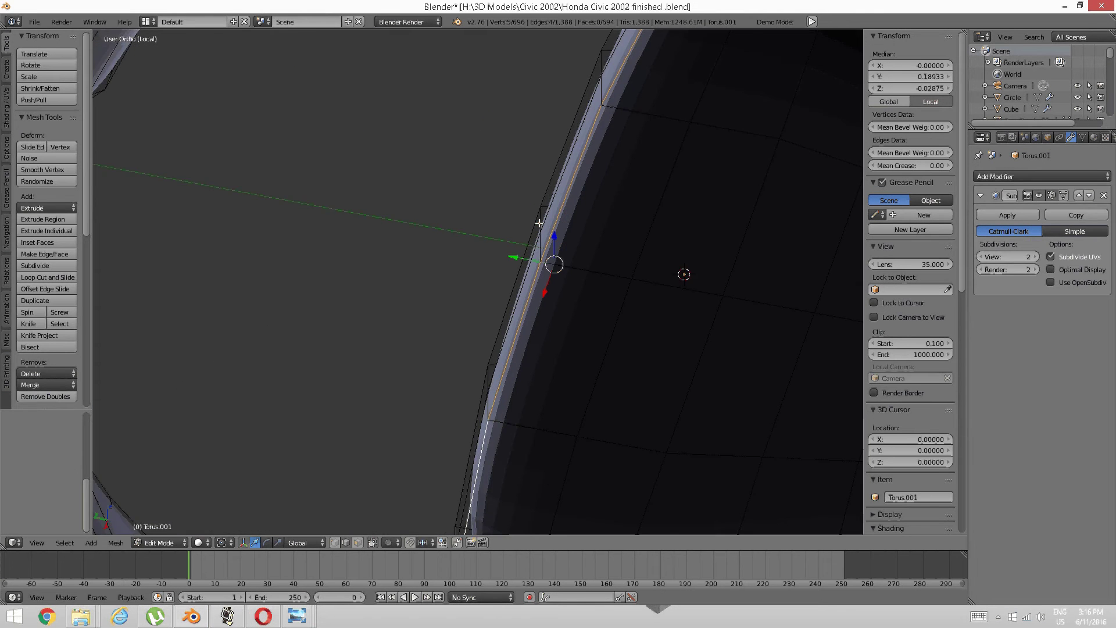
shift+middle_drag(611, 159, 444, 399)
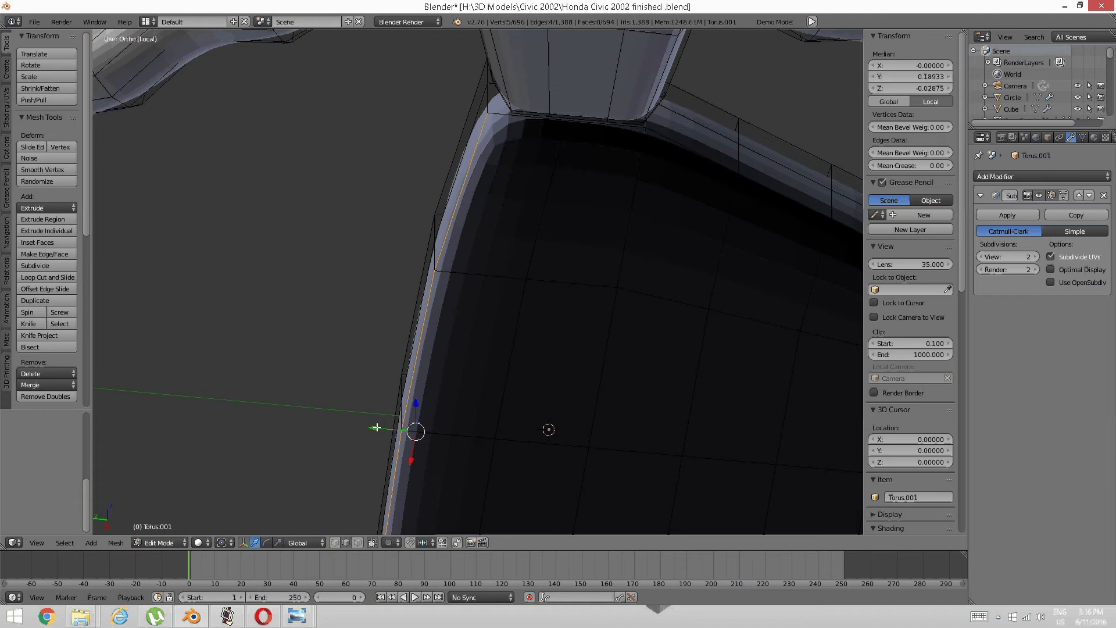
drag(377, 427, 403, 421)
key(a)
Inspect the thickened hub's outline, rounded edges and fit with the rim and spoke from above and at an angle
scroll(503, 251, down, 2)
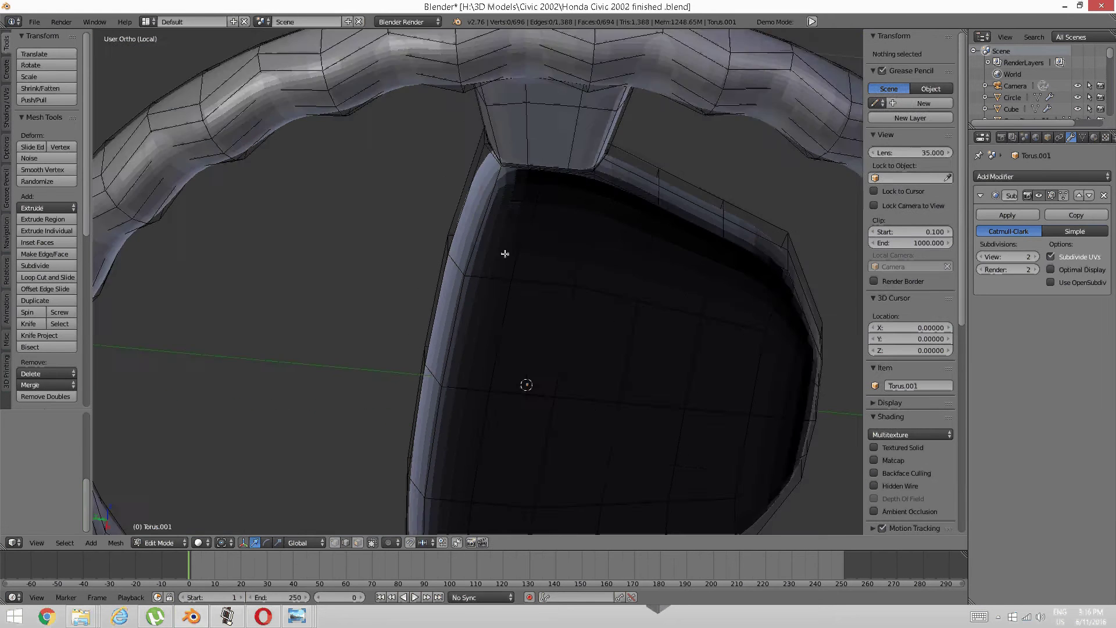
middle_drag(504, 252, 543, 237)
scroll(543, 237, down, 1)
scroll(448, 179, up, 3)
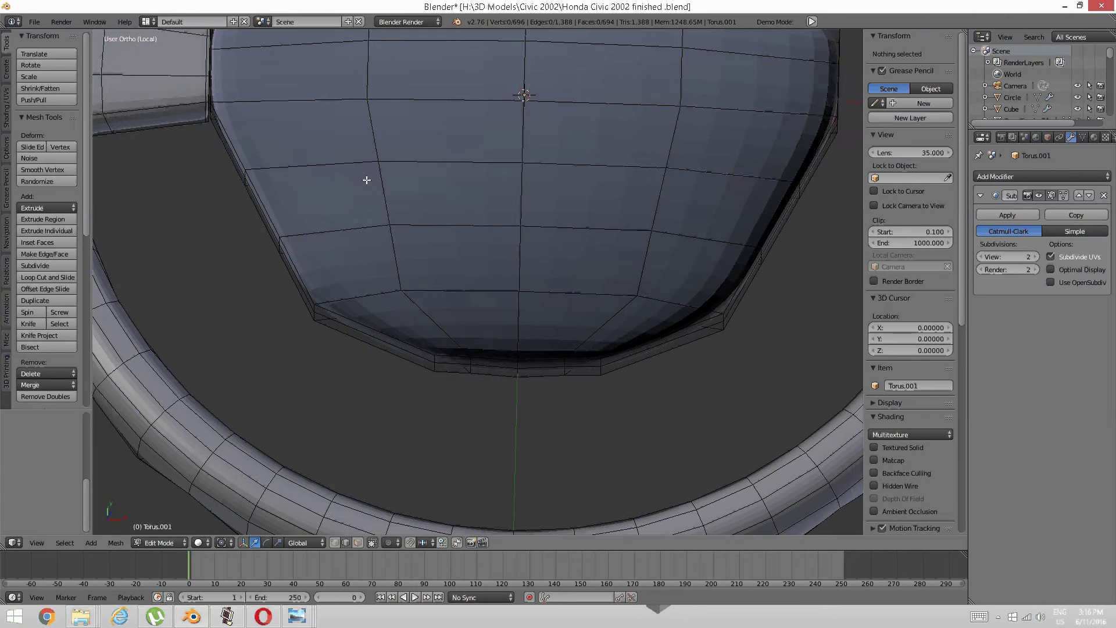
mouse_move(369, 180)
middle_down()
mouse_move(324, 207)
mouse_move(341, 146)
mouse_move(322, 147)
mouse_move(343, 158)
mouse_move(359, 194)
middle_up()
scroll(342, 146, down, 1)
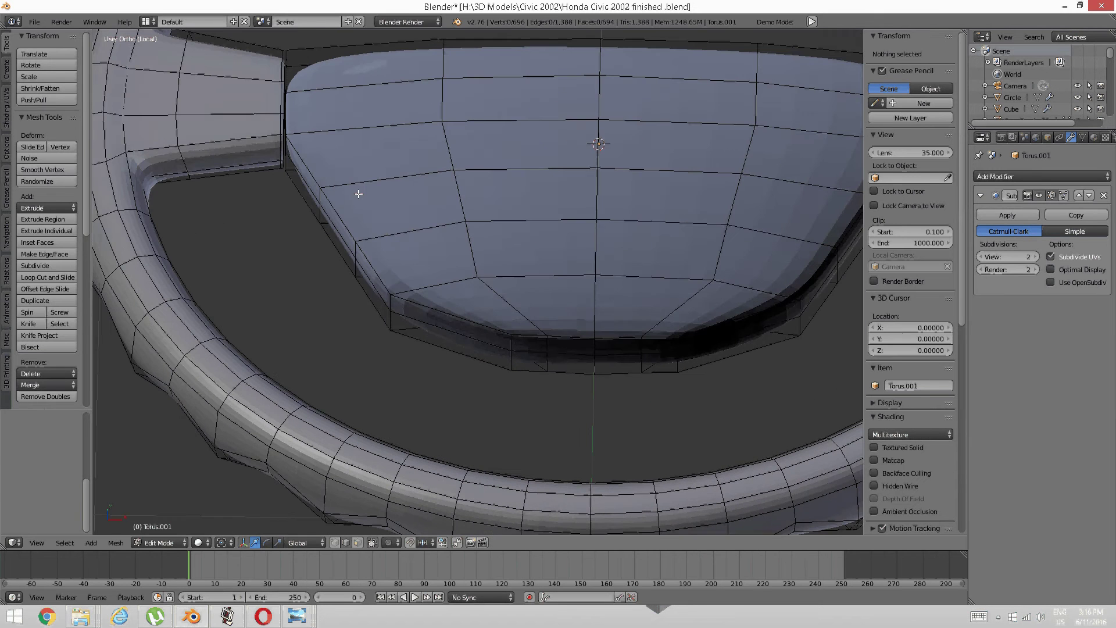
middle_drag(424, 229, 427, 264)
scroll(418, 219, down, 2)
scroll(451, 250, down, 4)
scroll(453, 262, up, 4)
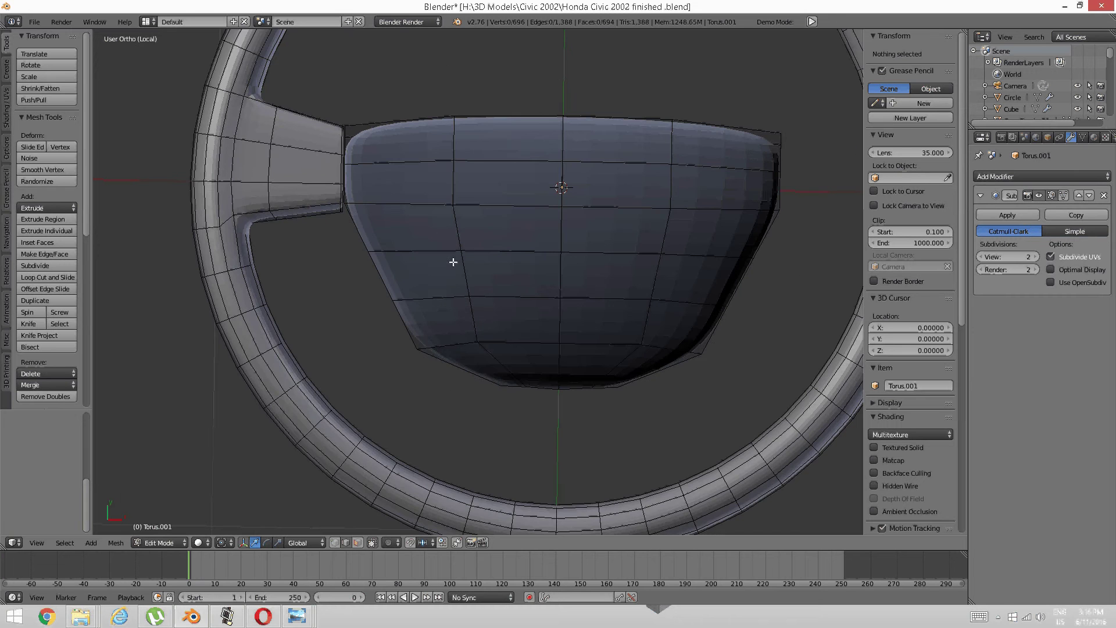
shift+middle_drag(460, 305, 459, 232)
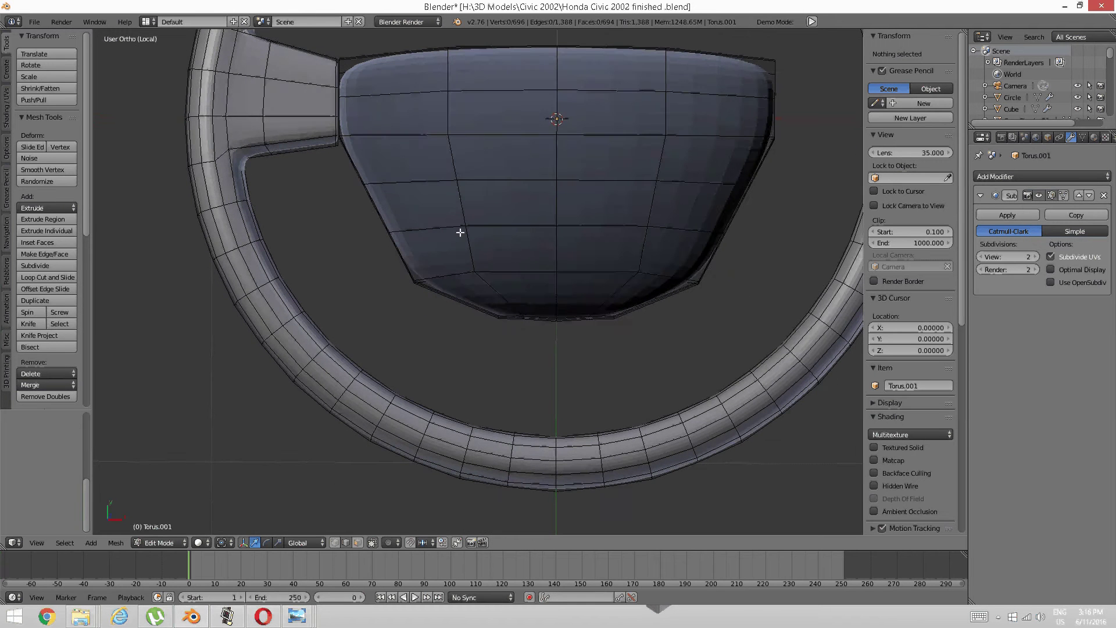
key(KP_7)
middle_drag(486, 278, 469, 355)
Consult the 68512572.jpg photo of the steering wheel and, back in Blender, return to edge selection
key(ctrl+Tab)
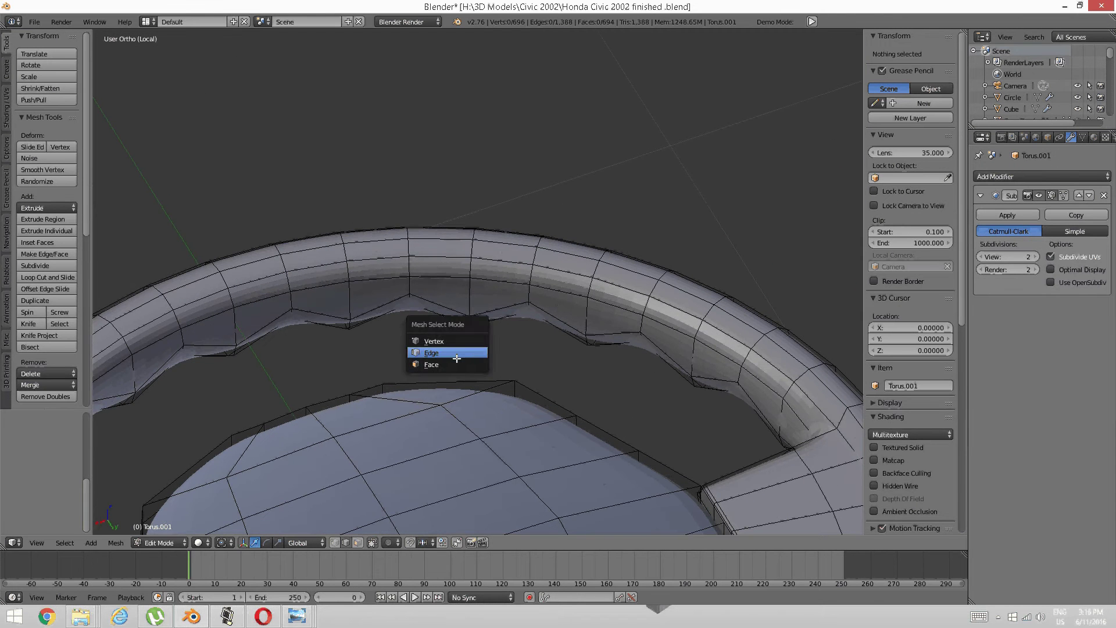
click(451, 368)
mouse_move(292, 619)
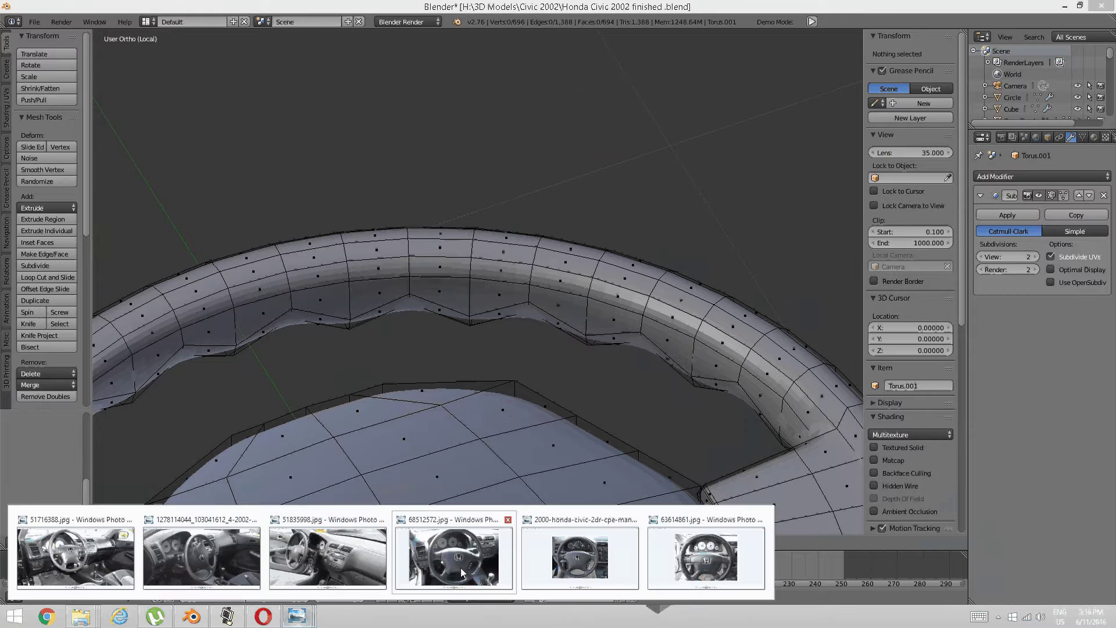
click(460, 568)
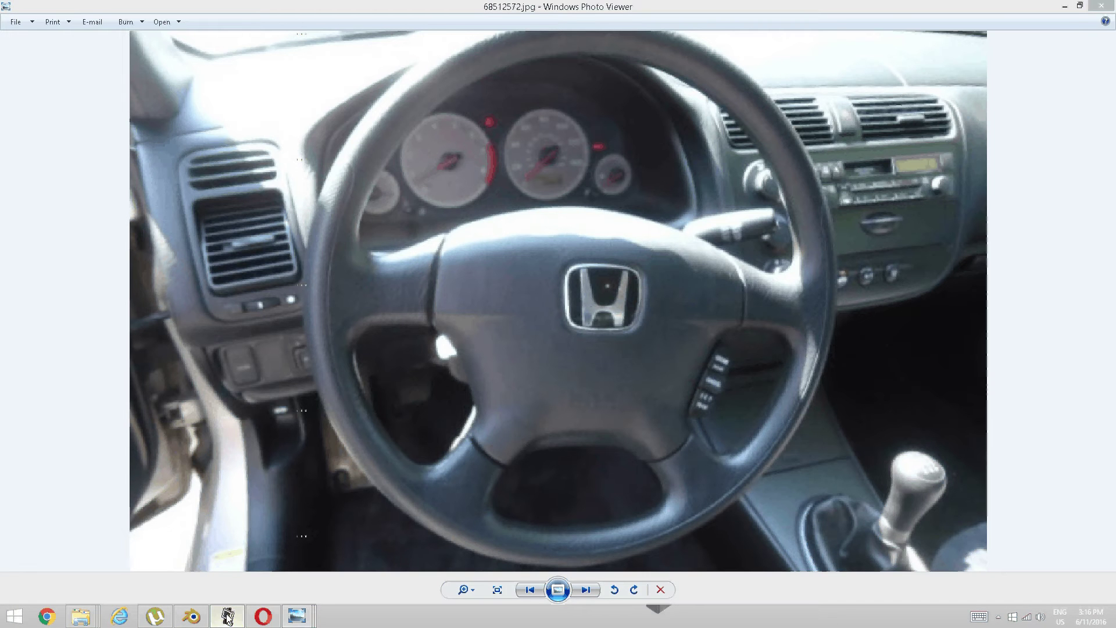
click(236, 615)
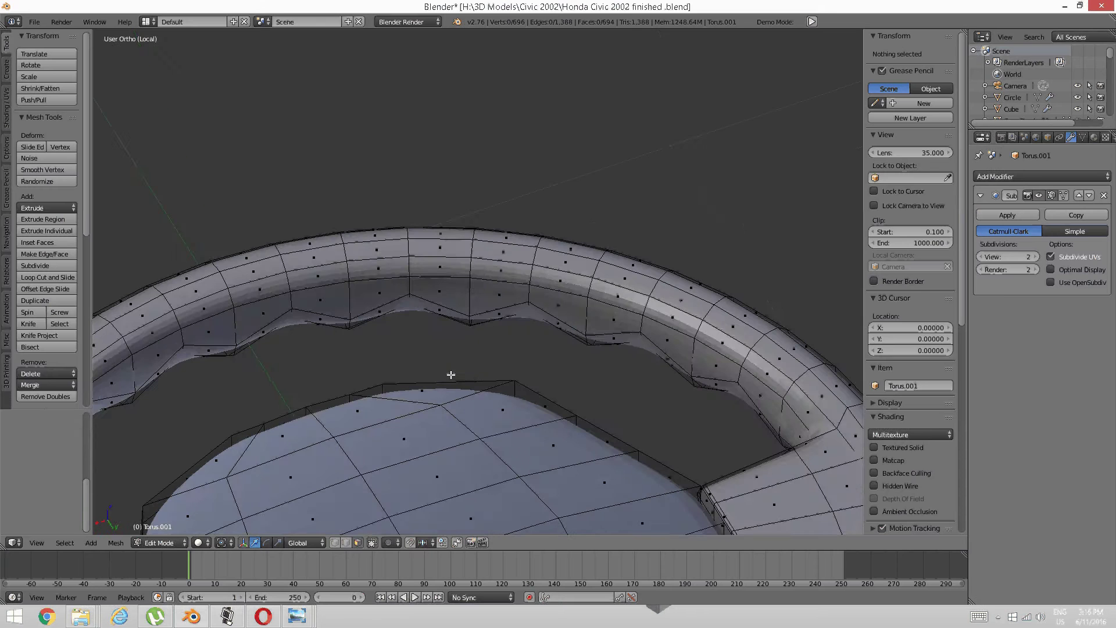
middle_drag(452, 376, 444, 405)
key(ctrl+Tab)
click(433, 397)
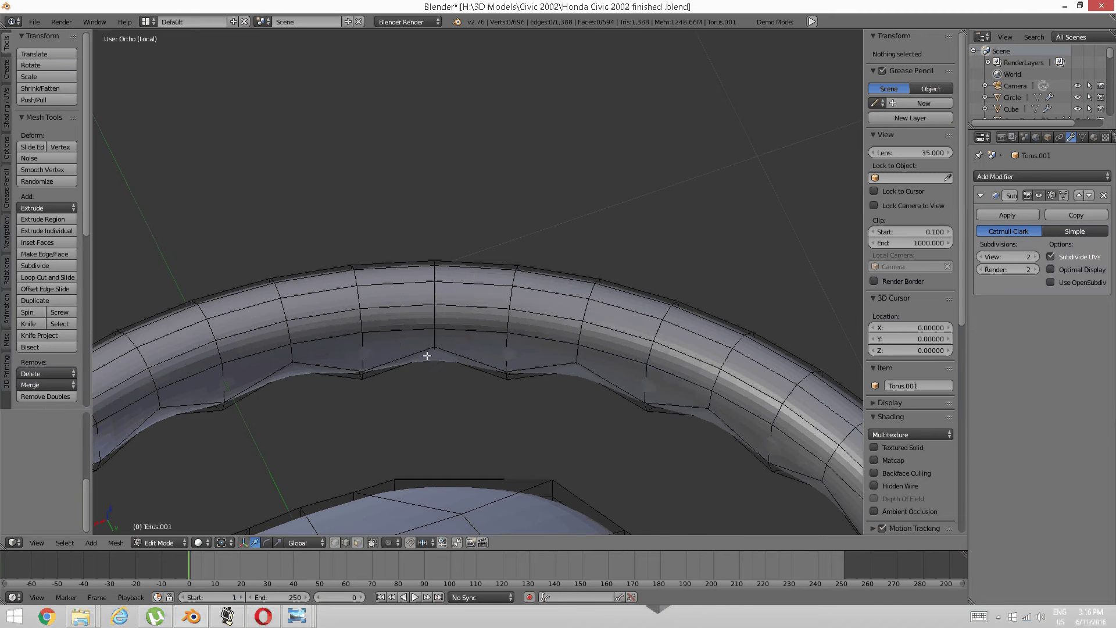
Select two adjacent edges on the underside of the rim's inner face and flatten them by scaling along Z
middle_drag(426, 355, 456, 350)
right_click(472, 357)
shift+right_click(526, 359)
middle_drag(454, 429, 454, 443)
click(279, 545)
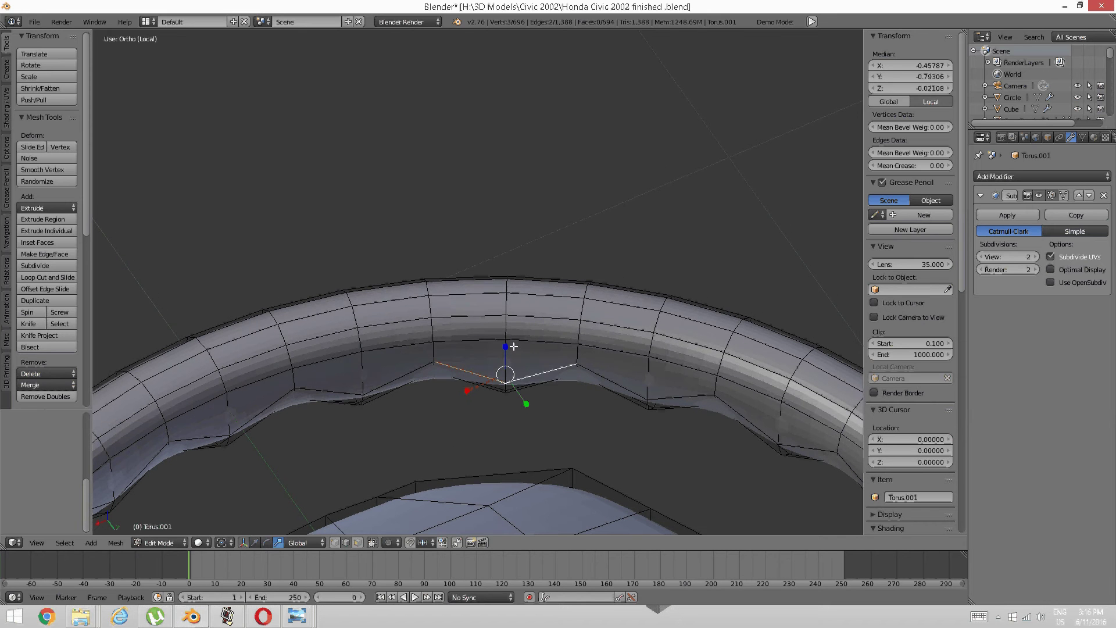
drag(505, 348, 505, 350)
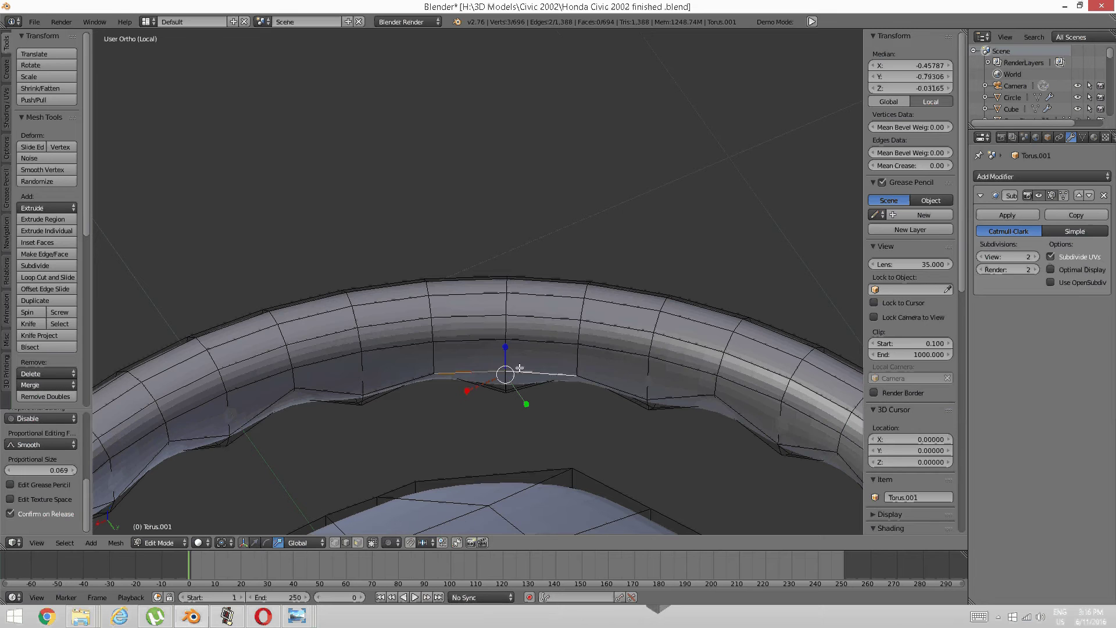
Flatten the two adjoining edges in the row below by scaling them along Z, and clear the selection
middle_drag(505, 350, 458, 407)
right_click(458, 407)
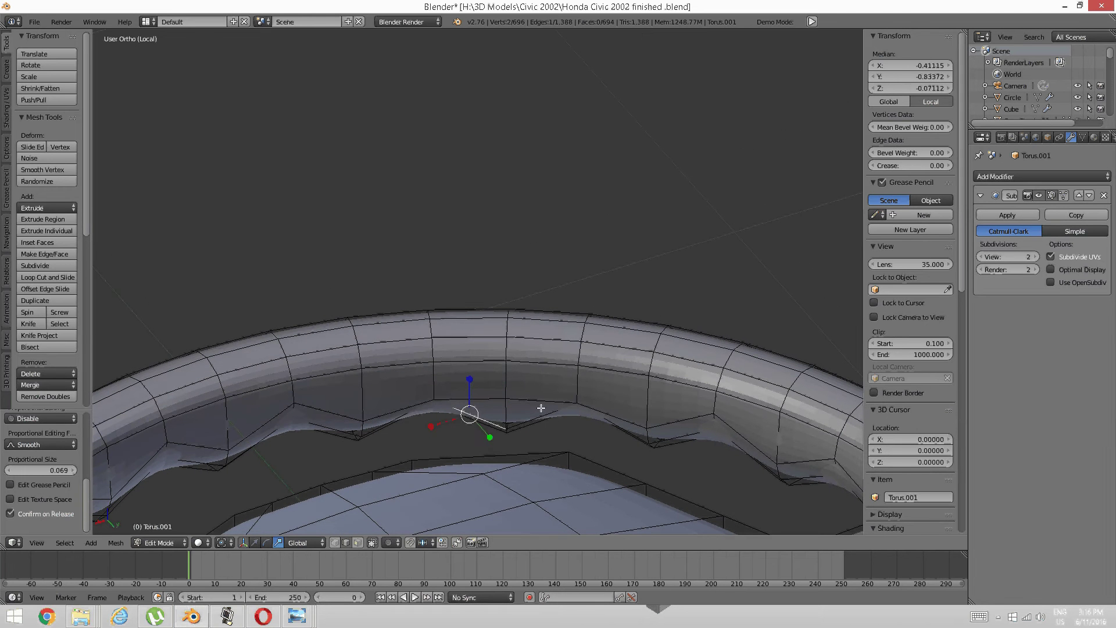
shift+right_click(540, 409)
drag(504, 383, 506, 404)
key(a)
Select the two edges above the flattened ones on the rim's inner face and slide them slightly downward with Edge Slide
middle_drag(506, 403, 535, 391)
key(ctrl+Tab)
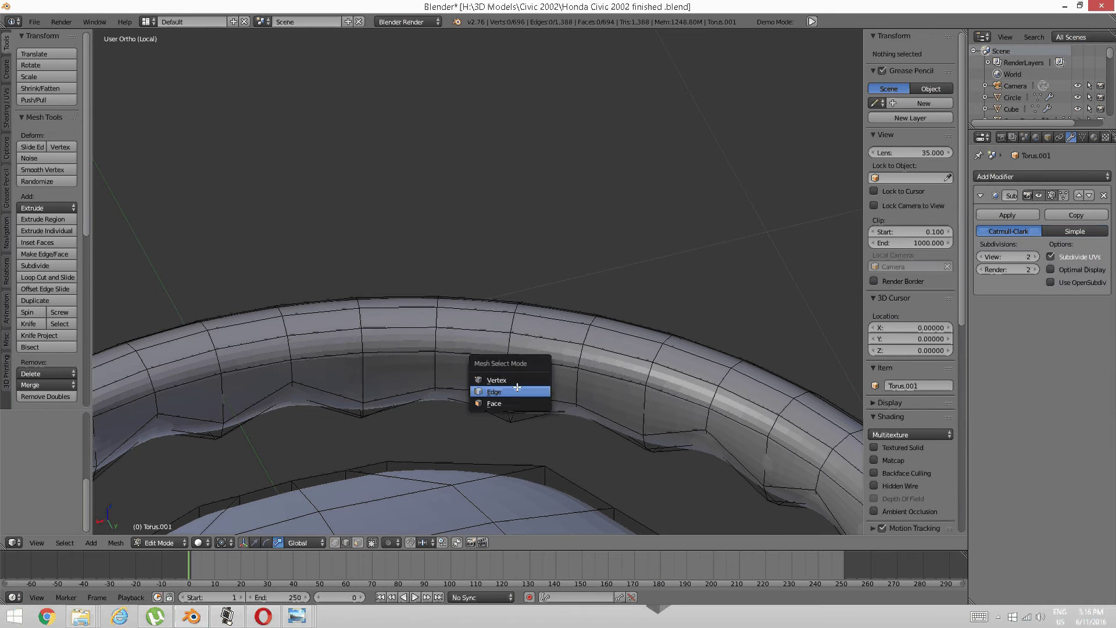
click(515, 391)
alt+right_click(527, 357)
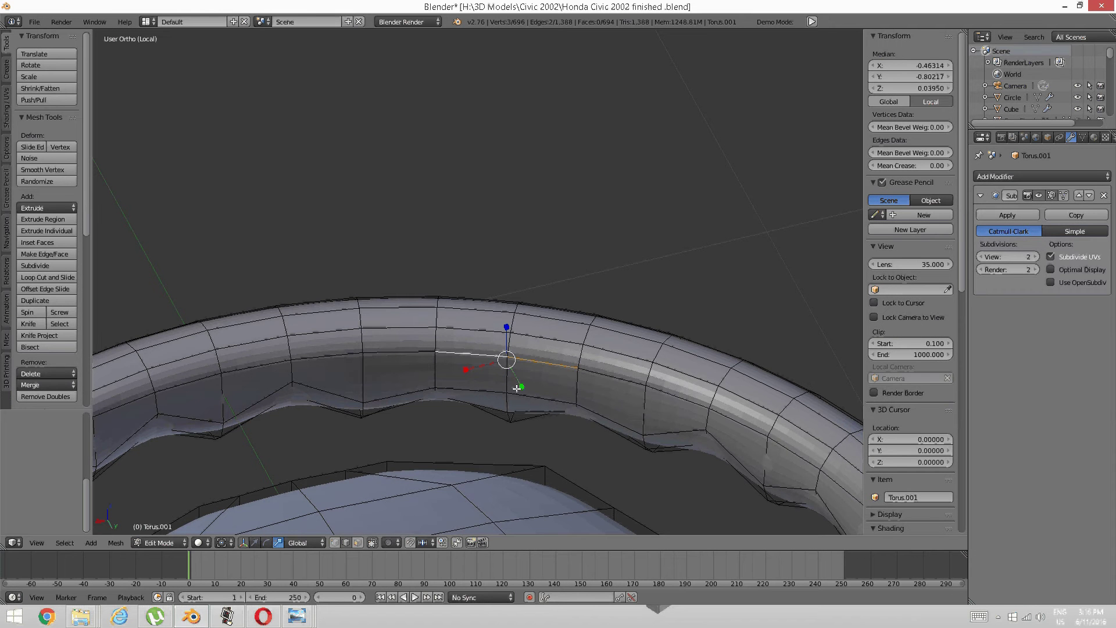
key(ctrl+e)
click(517, 391)
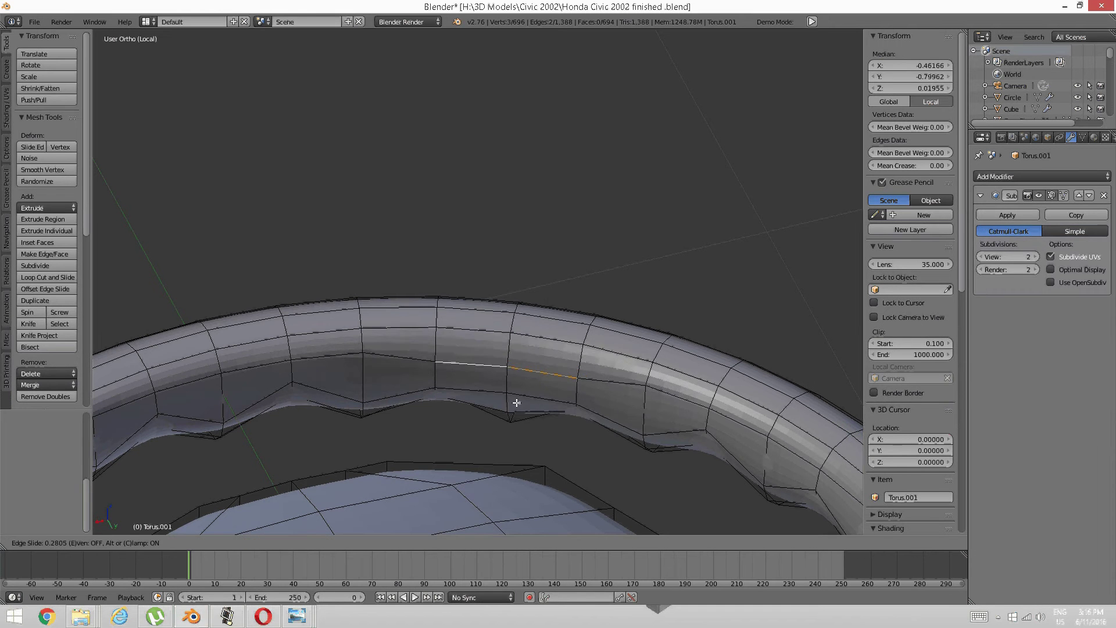
click(516, 403)
Select the four faces around the straightened edges on the rim's inner side and extrude them toward the hub as a lower spoke
key(ctrl+Tab)
click(465, 414)
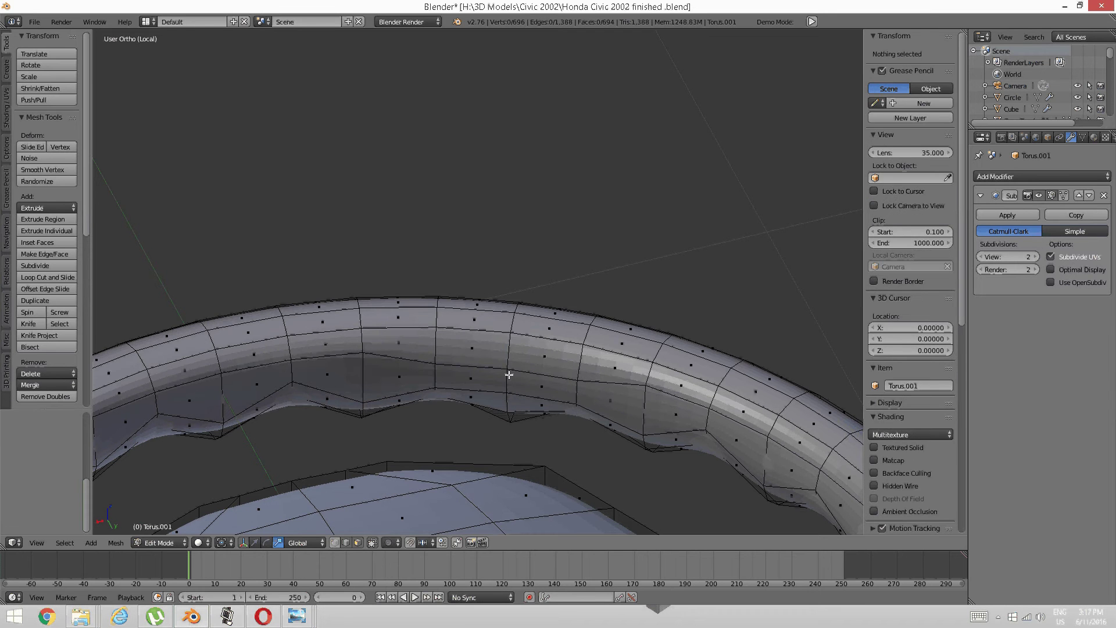
key(ctrl+Tab)
click(512, 387)
right_click(529, 389)
shift+right_click(479, 380)
shift+right_click(487, 352)
shift+right_click(522, 357)
middle_drag(516, 365, 565, 392)
scroll(504, 410, down, 2)
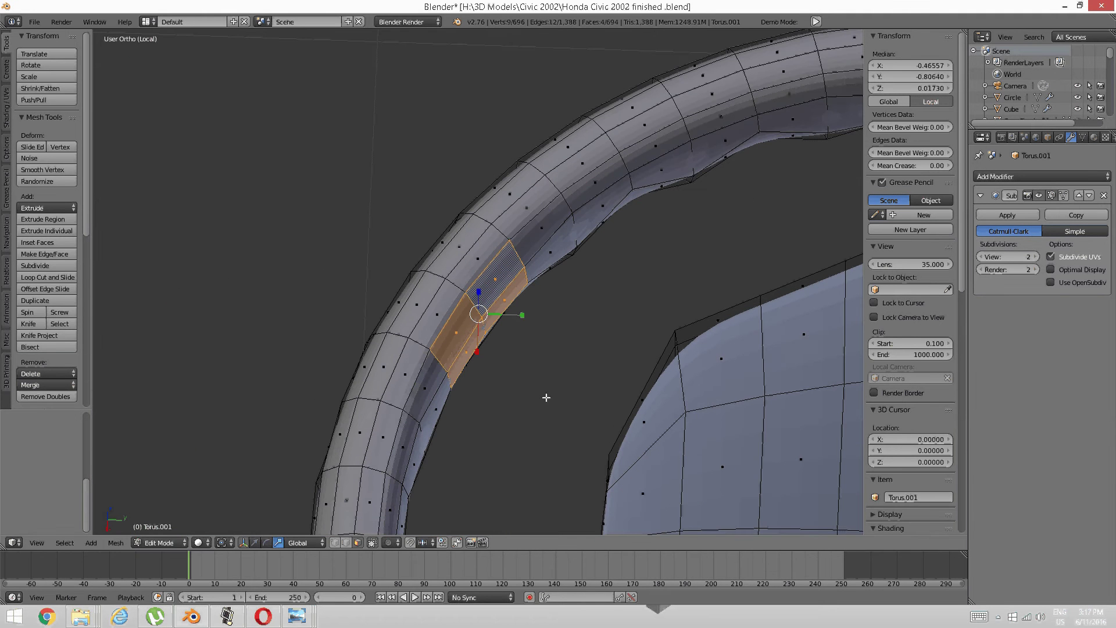
key(e)
click(660, 426)
middle_drag(660, 426, 643, 368)
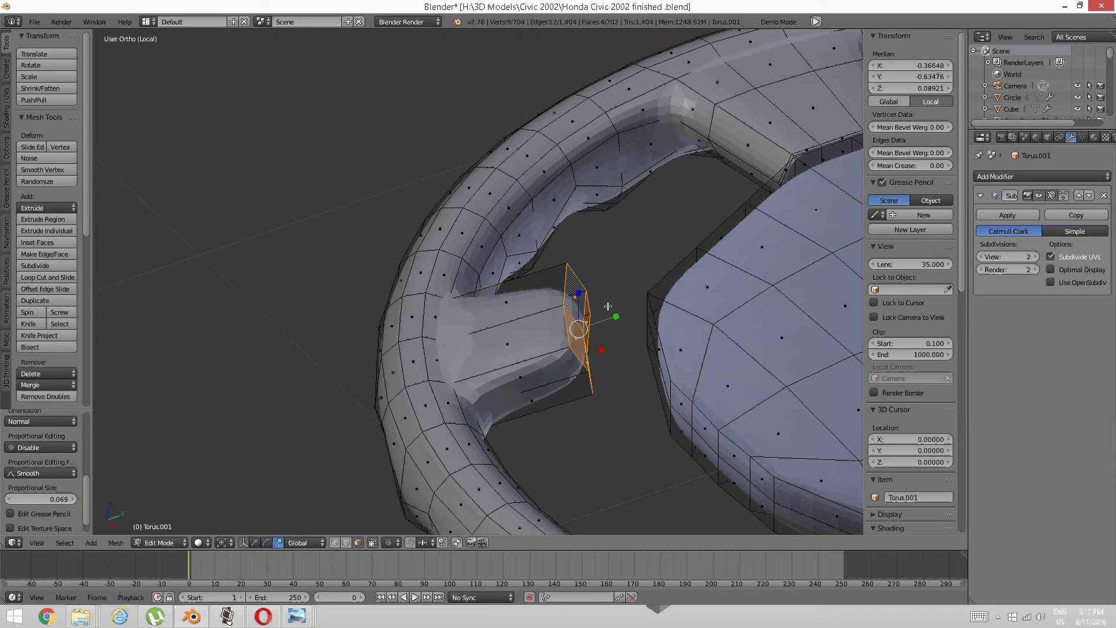
click(319, 546)
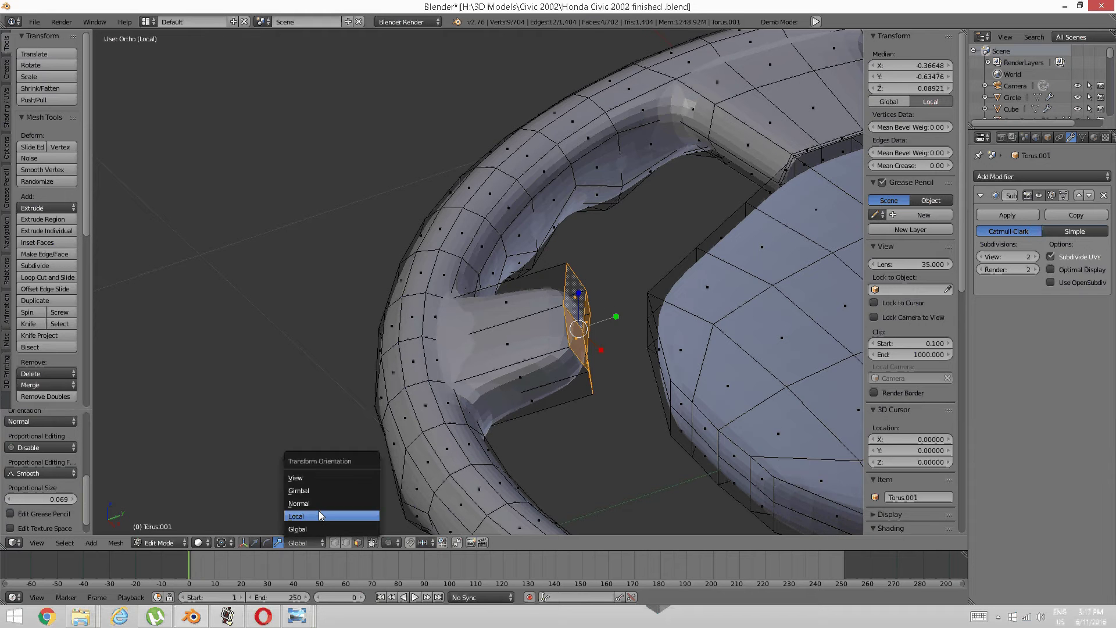
click(298, 503)
click(319, 501)
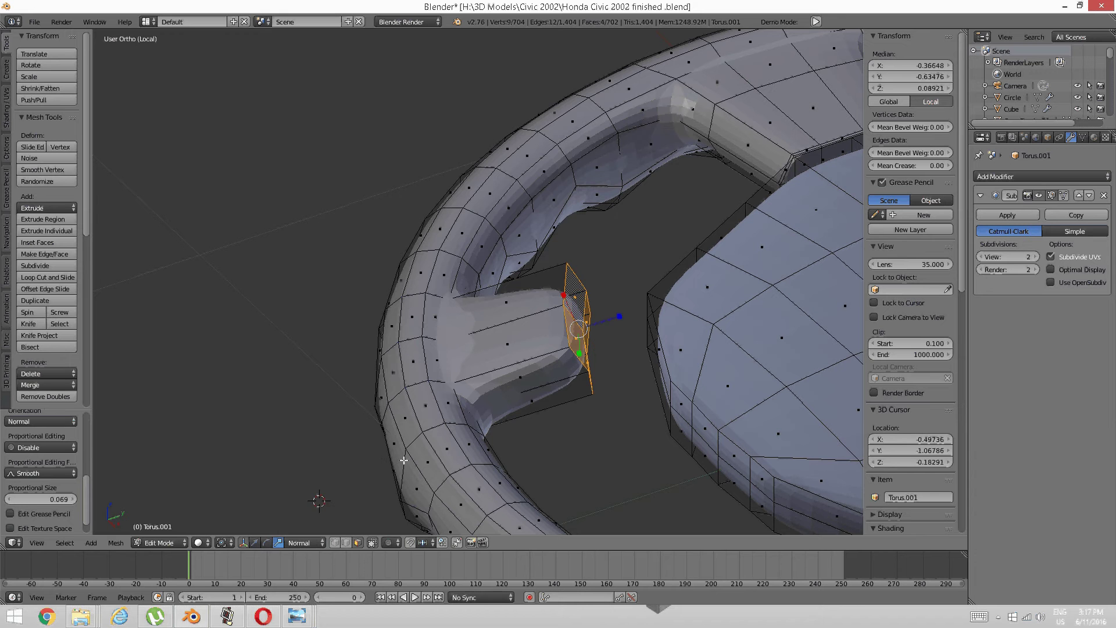
click(302, 542)
click(314, 526)
middle_drag(524, 441, 603, 413)
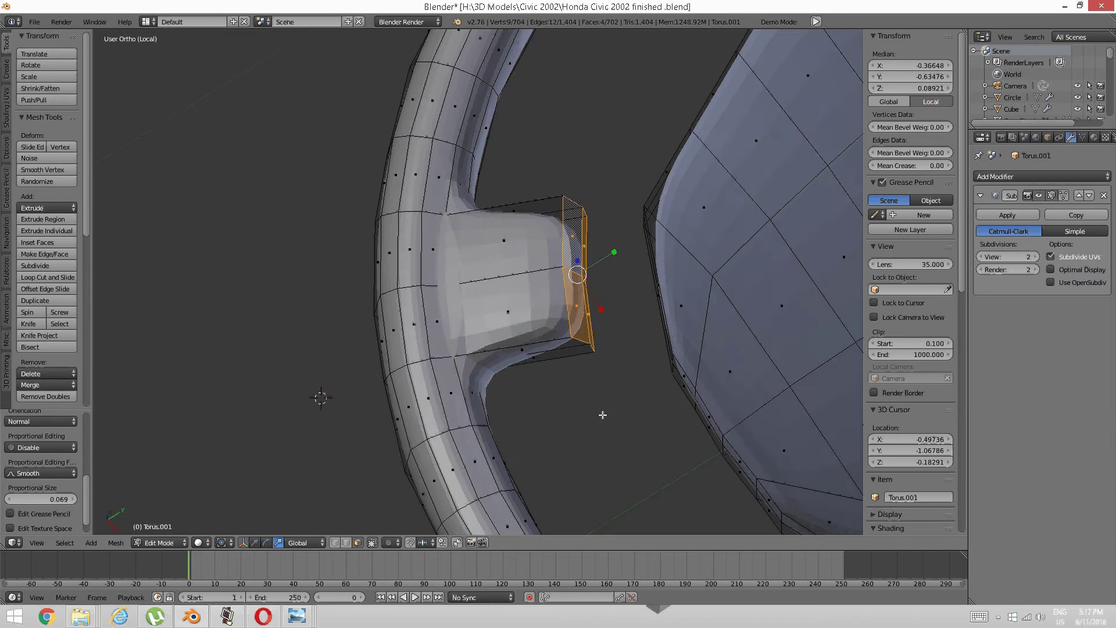
key(KP_7)
shift+middle_drag(722, 206, 714, 309)
middle_drag(507, 264, 459, 325)
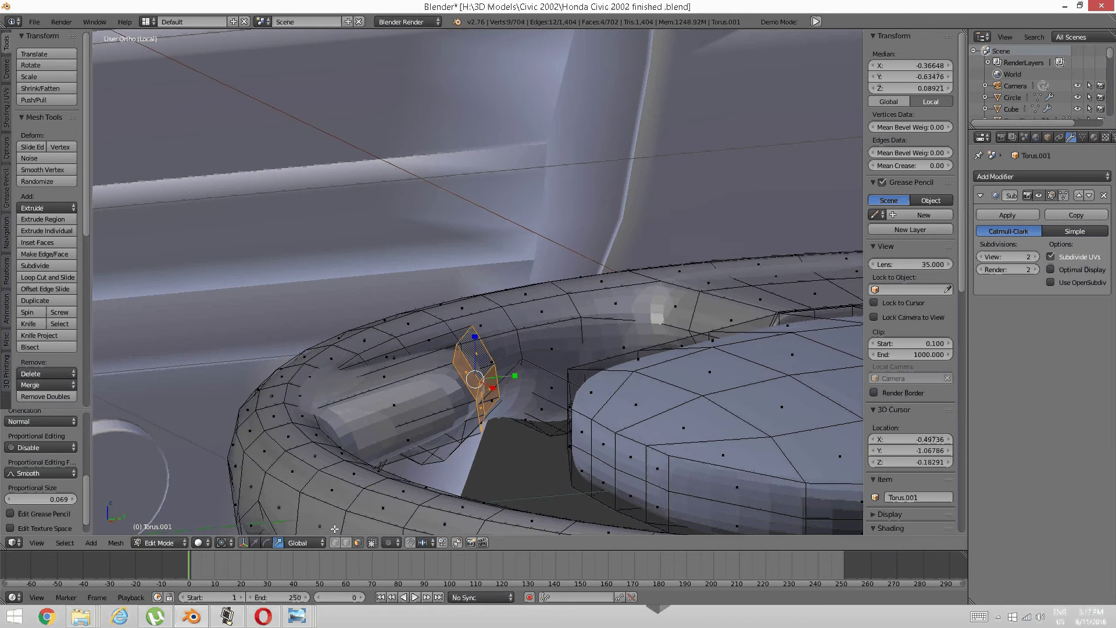
Set the transform orientation to Normal and flatten the spoke's end faces by scaling them along their normal axis
click(303, 543)
click(328, 503)
mouse_move(514, 366)
mouse_down()
mouse_move(490, 375)
mouse_move(501, 371)
mouse_up()
middle_drag(502, 371, 449, 372)
Rotate the spoke's end faces slightly so that they stand upright facing the hub
click(266, 543)
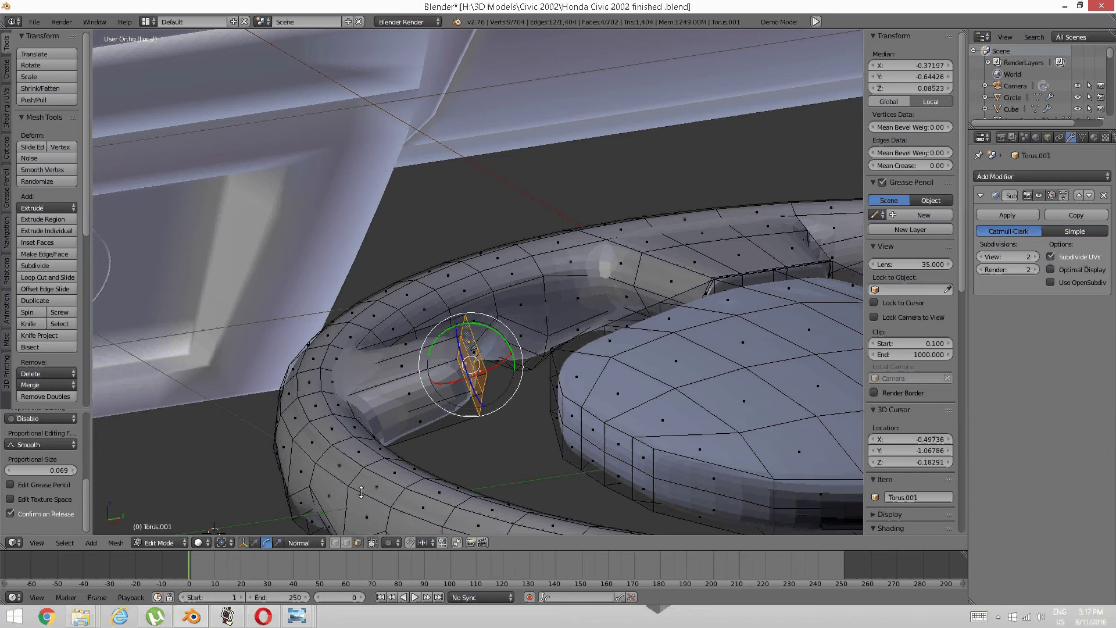
scroll(532, 387, up, 2)
middle_drag(532, 388, 446, 334)
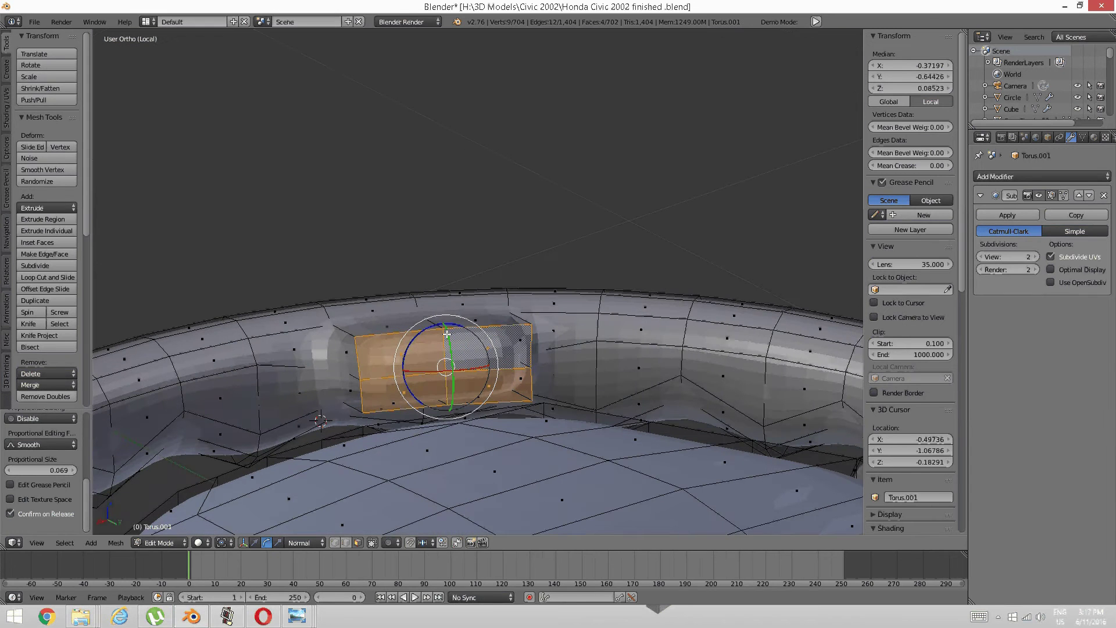
drag(447, 334, 446, 357)
middle_drag(446, 358, 478, 348)
drag(478, 349, 480, 354)
middle_drag(480, 353, 402, 457)
Scale the rotated end faces along their normal again to make them completely flat
click(278, 543)
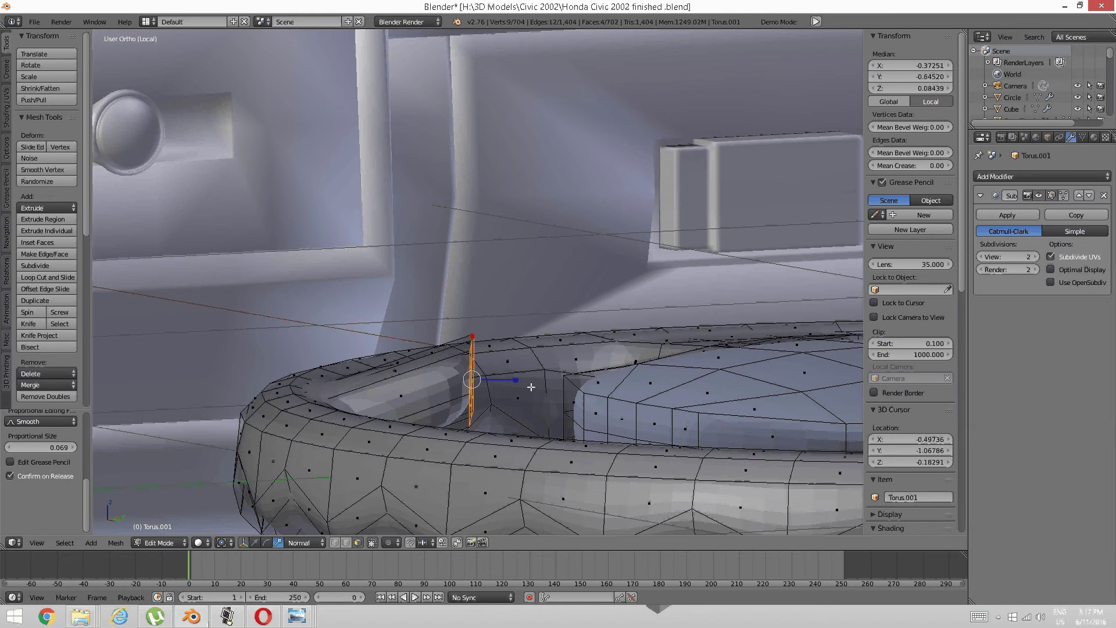
drag(517, 380, 484, 380)
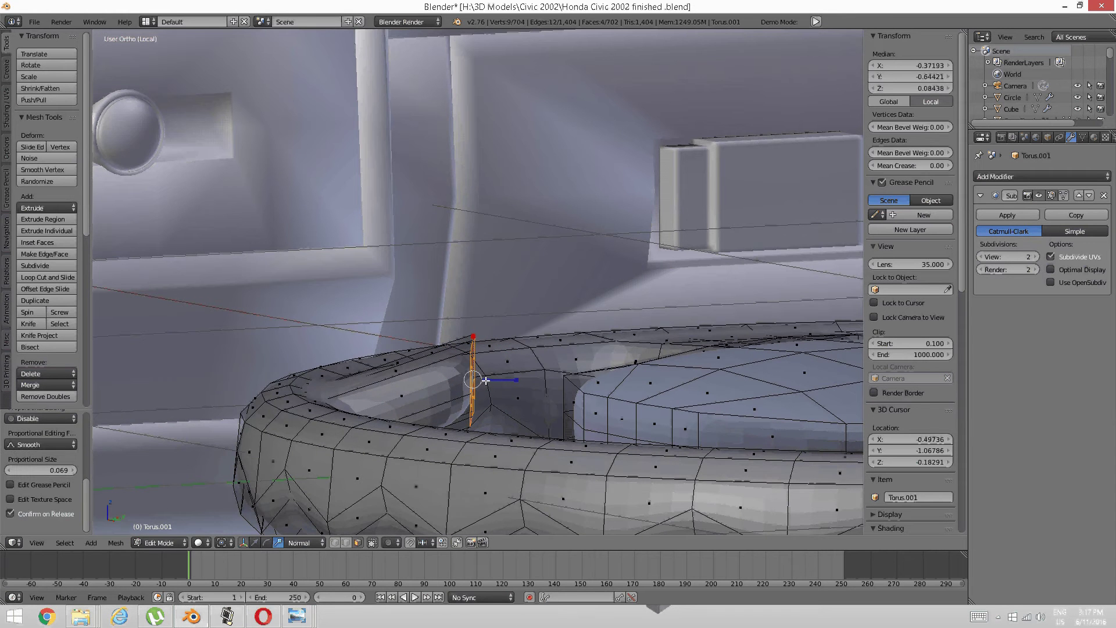
middle_drag(484, 380, 489, 425)
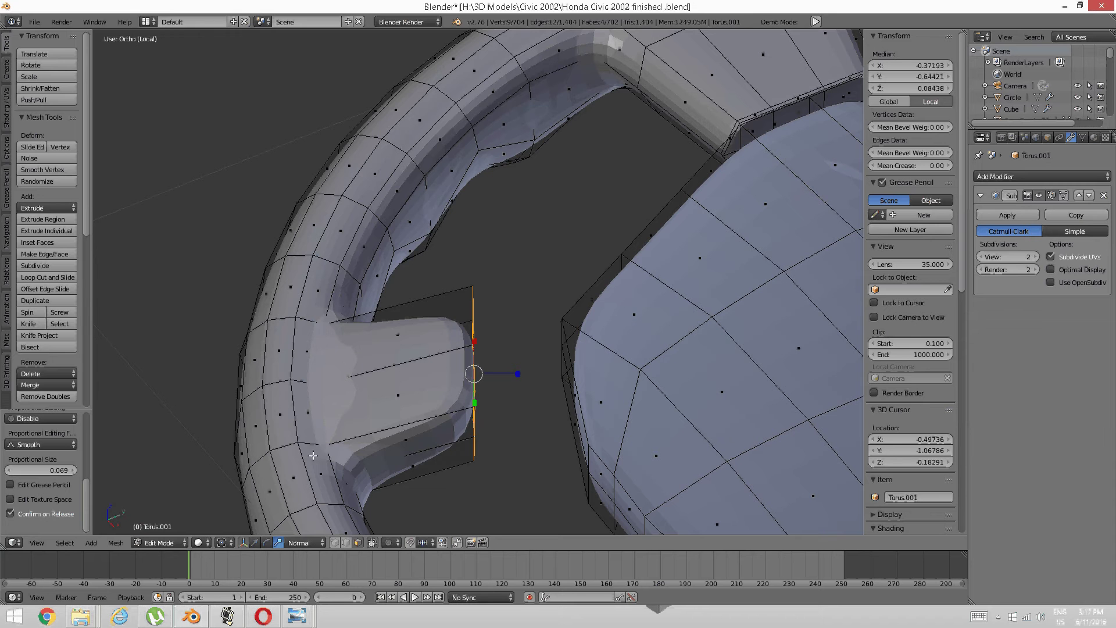
In top view, move the spoke's end faces about 0.12 units toward the hub and rotate them about -7.7 degrees
click(255, 542)
key(KP_7)
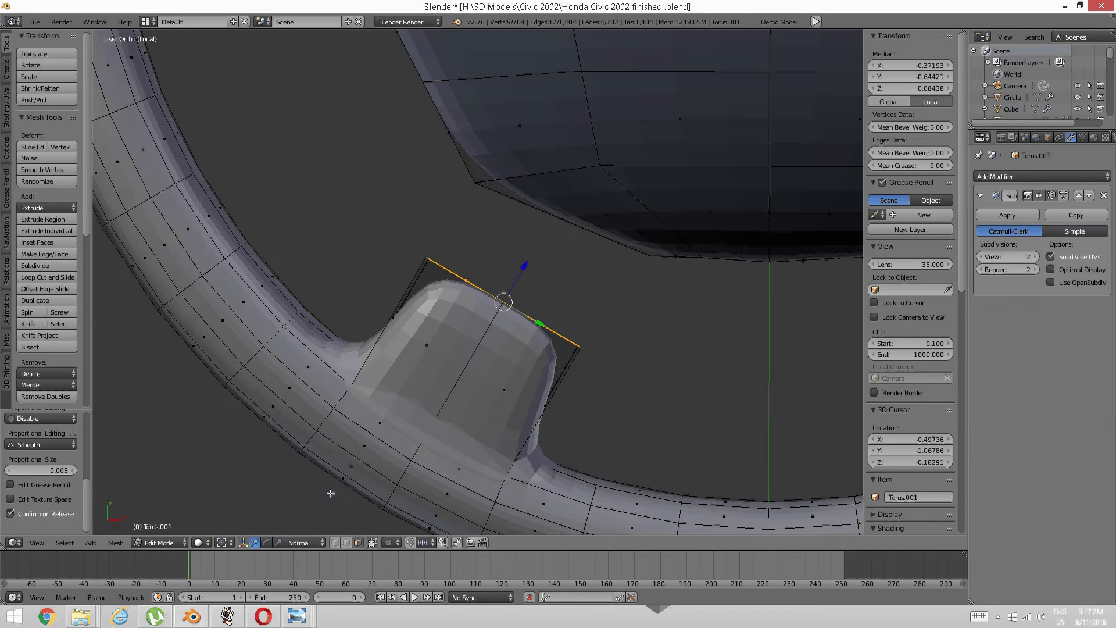
scroll(435, 314, up, 3)
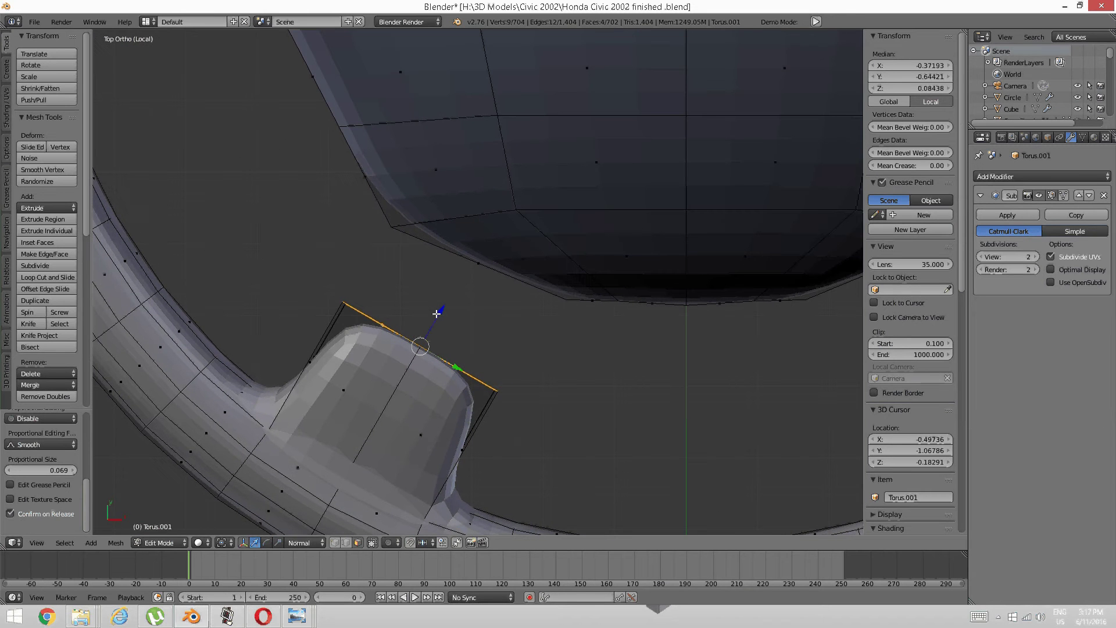
key(g)
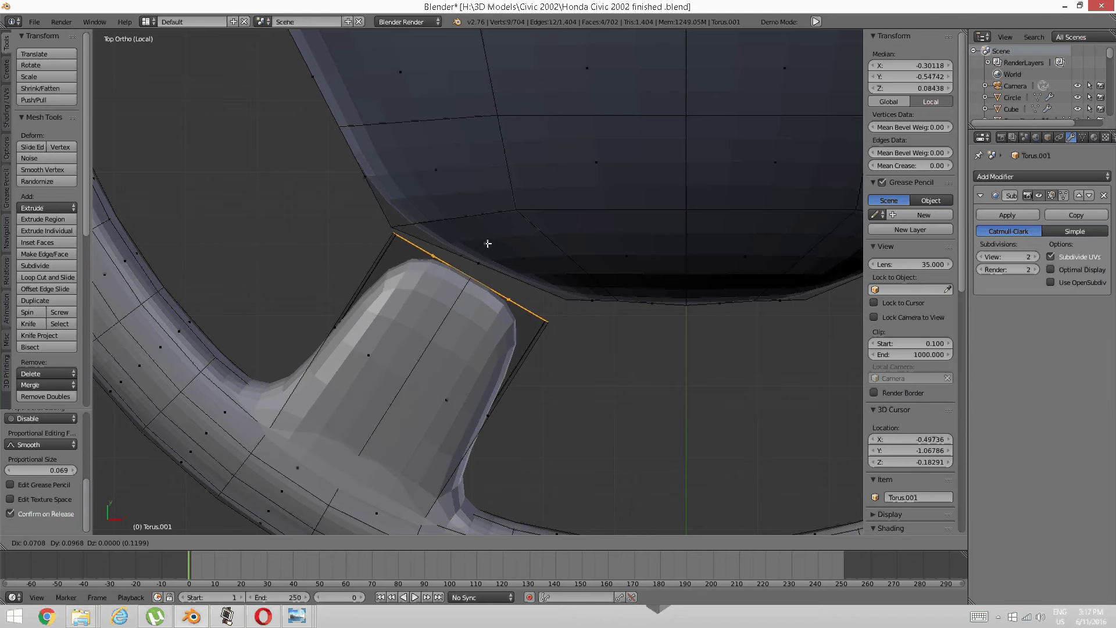
click(486, 242)
key(r)
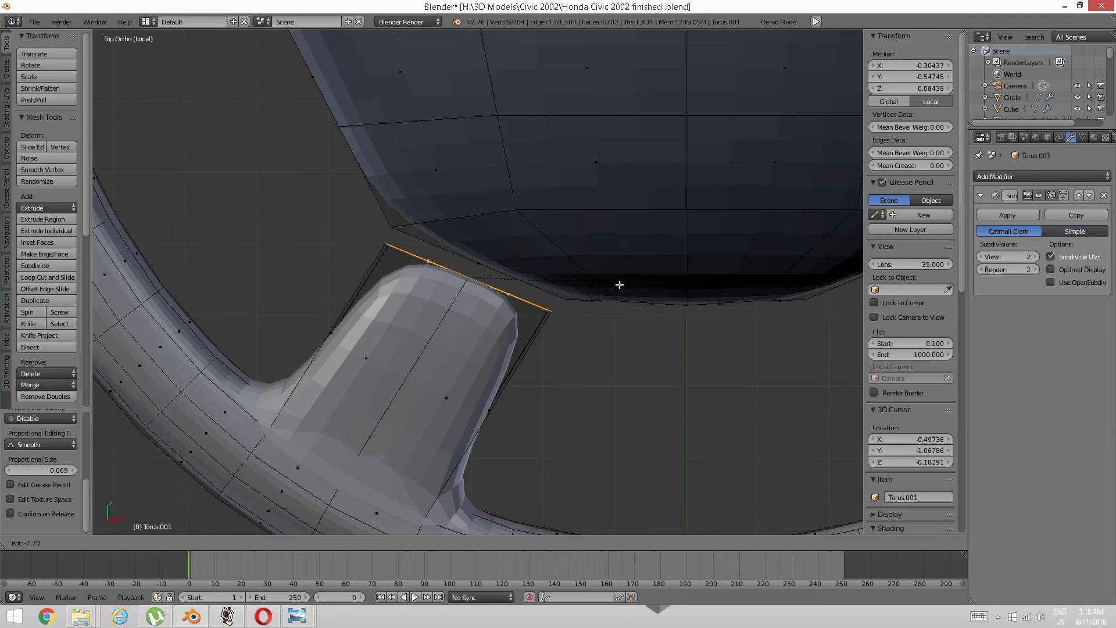
click(618, 284)
Shift the spoke's end faces about 0.02 units against the hub's edge and scale them to fit it
key(g)
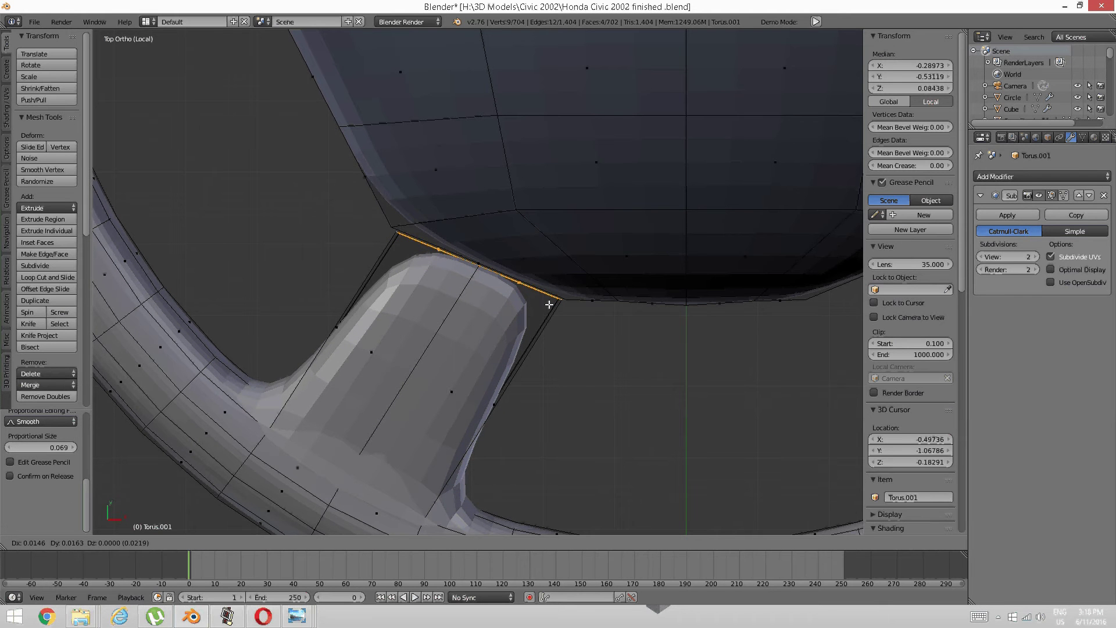
click(548, 302)
key(s)
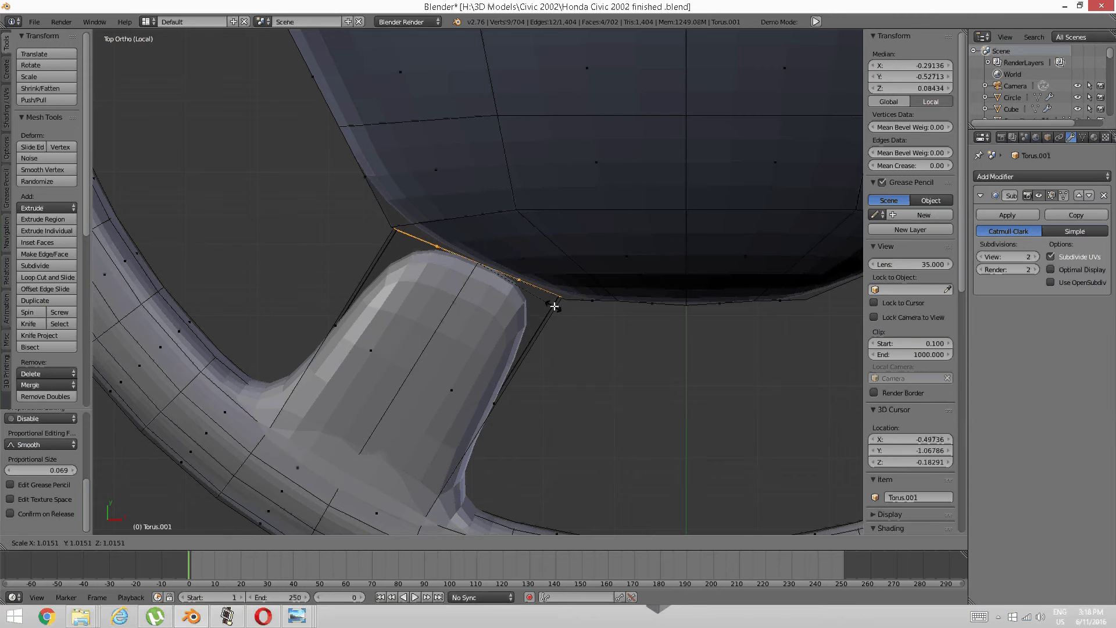
click(546, 332)
Nudge the spoke's end faces along their normal and lower them about 0.06 units to meet the hub's side wall
middle_drag(547, 331, 501, 330)
drag(529, 321, 530, 322)
middle_drag(531, 322, 492, 289)
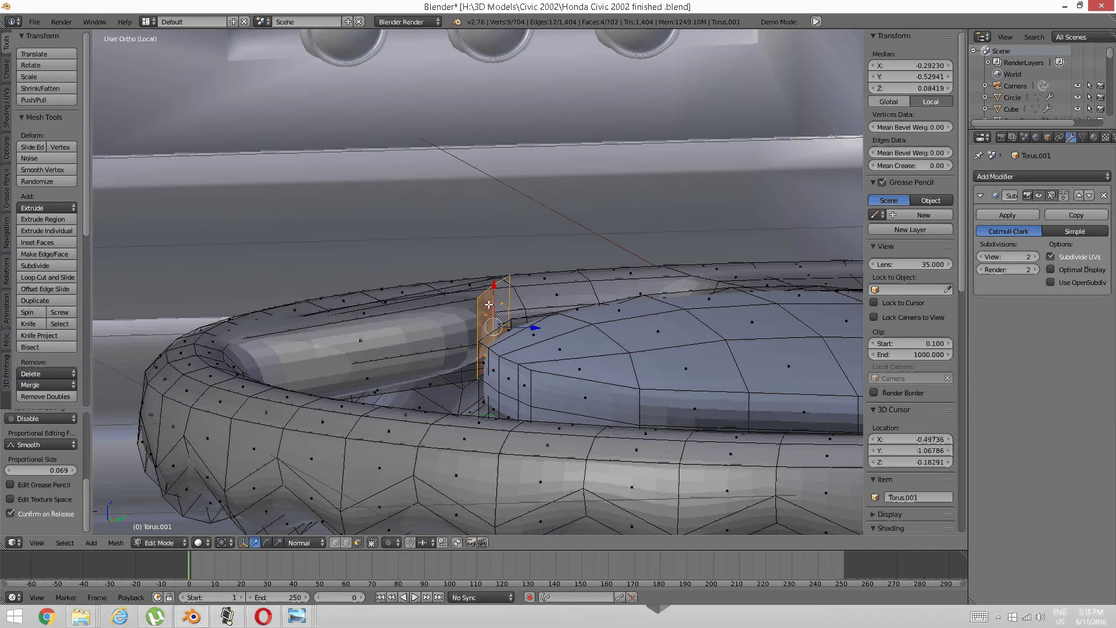
drag(492, 289, 499, 332)
middle_drag(499, 332, 473, 345)
key(KP_7)
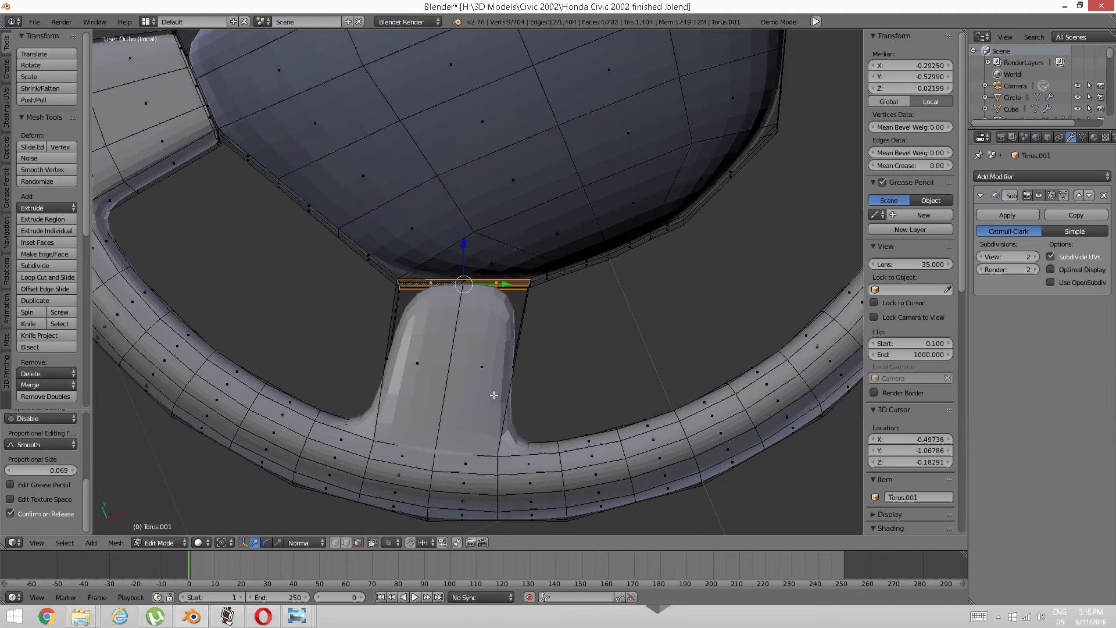
scroll(560, 284, up, 2)
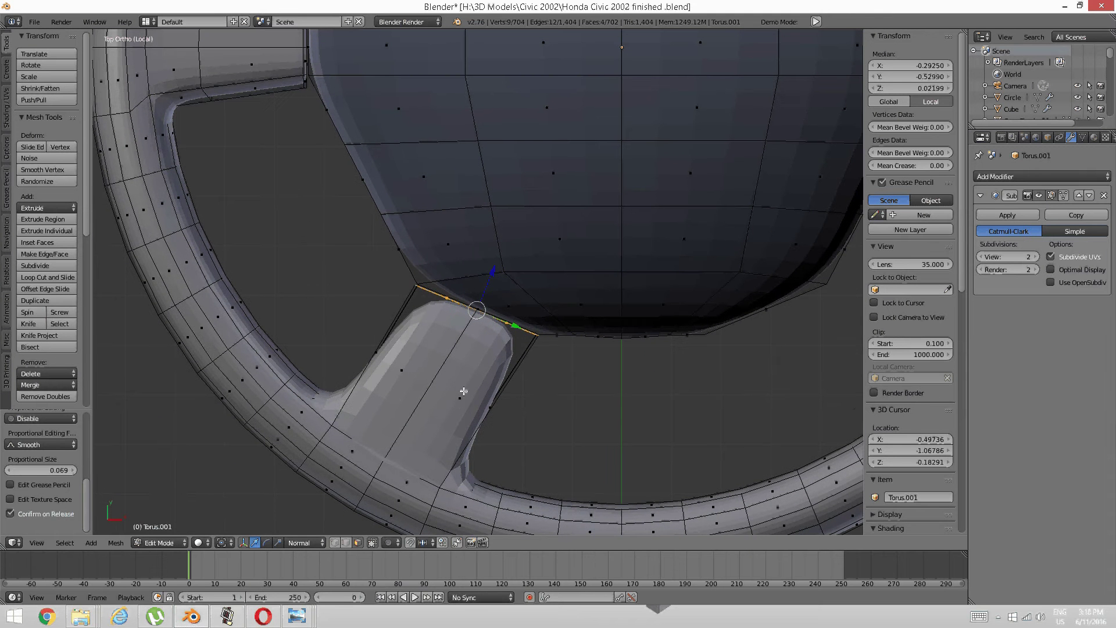
key(e)
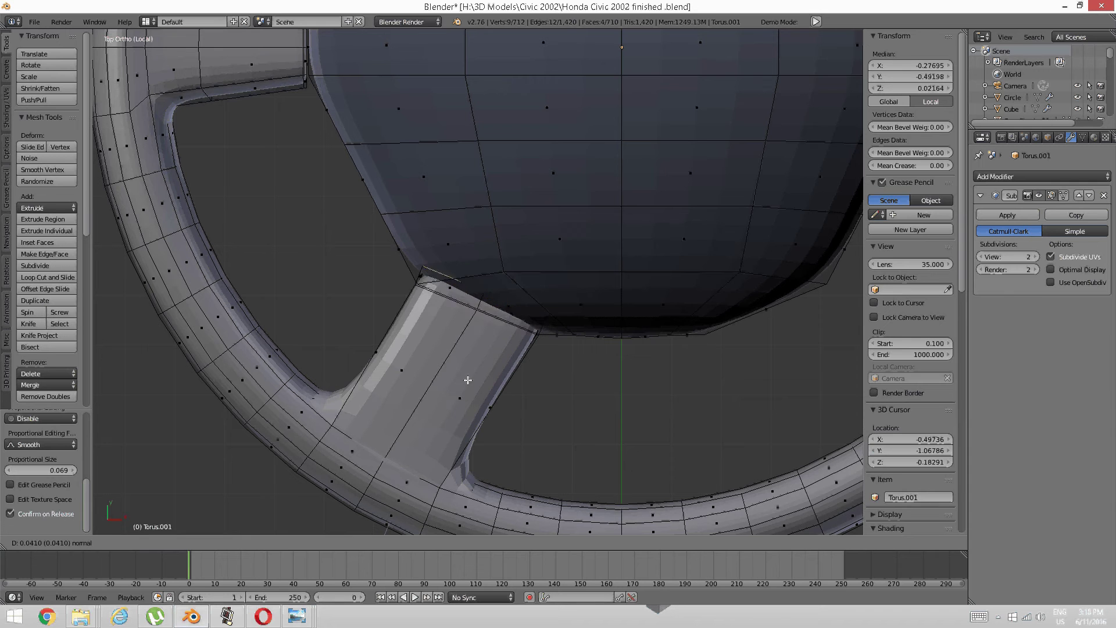
right_click(468, 379)
key(ctrl+z)
Clear the selection and add a loop cut around the lower spoke, slid toward the rim
key(a)
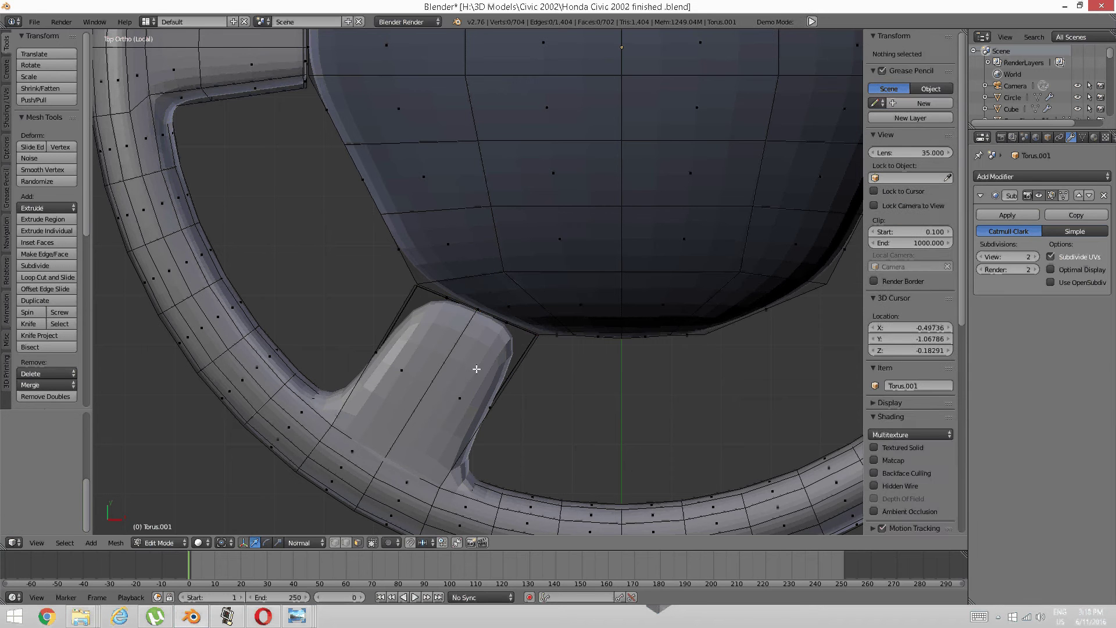
key(ctrl+r)
click(451, 372)
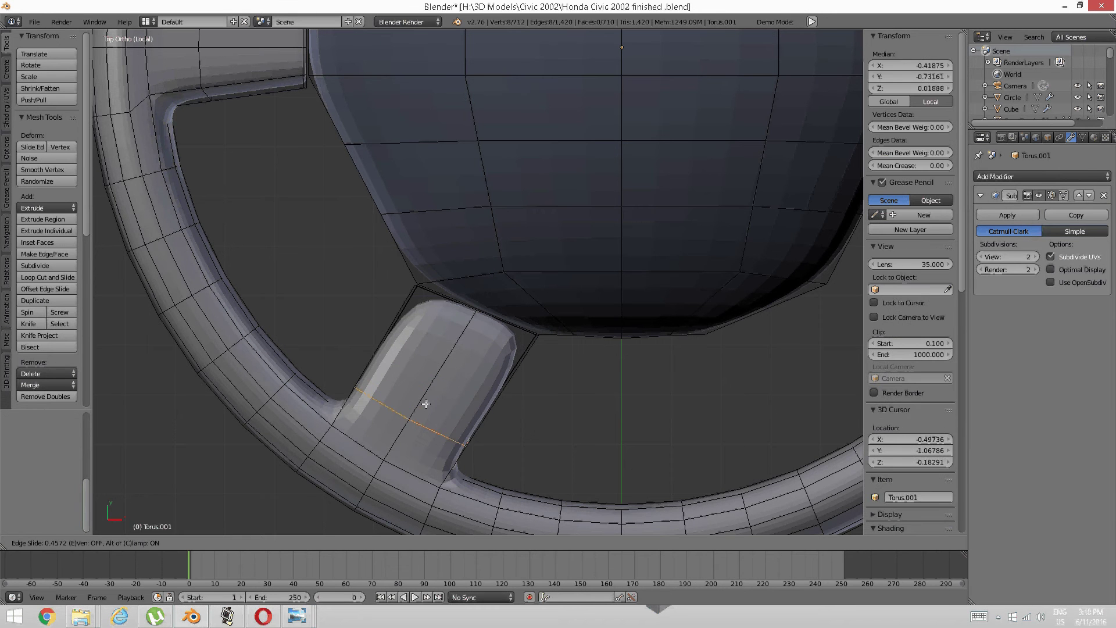
click(426, 405)
key(a)
Add a second loop cut around the lower spoke, slid close to its hub end, and deselect it
key(ctrl+r)
click(451, 372)
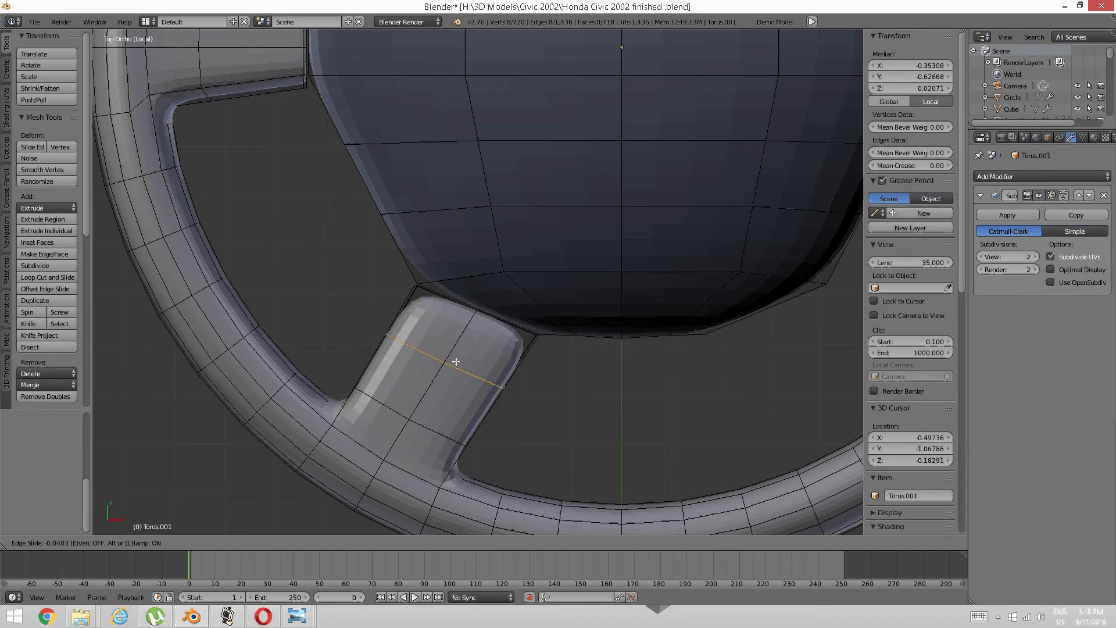
click(478, 326)
key(a)
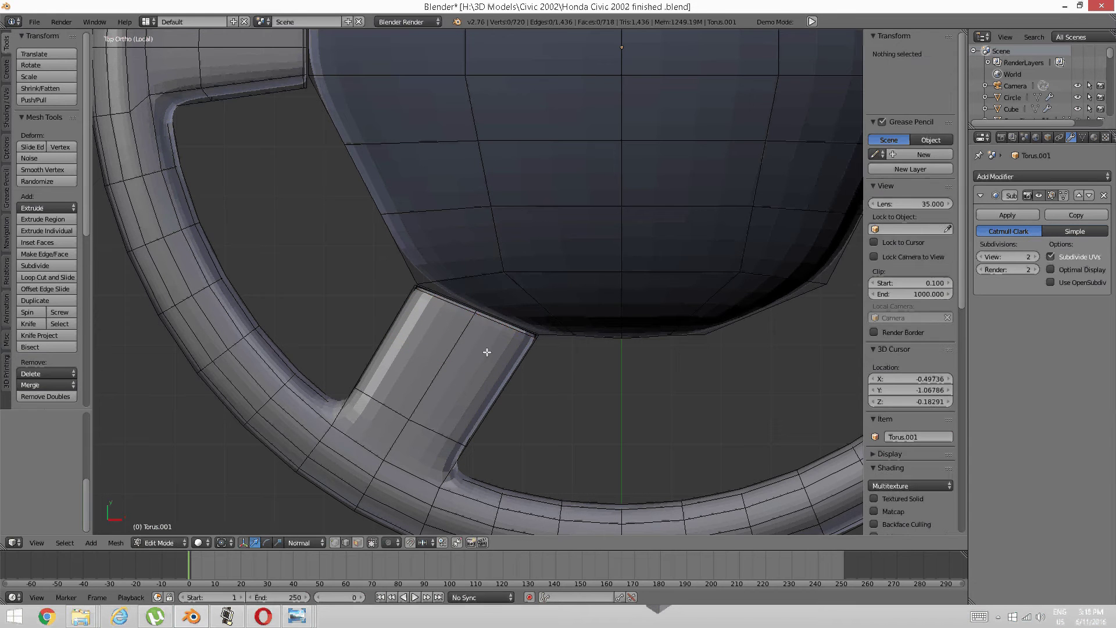
Add two evenly spaced loop cuts across the middle section of the lower spoke without sliding them
mouse_move(487, 351)
middle_down()
mouse_move(431, 324)
mouse_move(443, 351)
mouse_move(403, 302)
mouse_move(428, 312)
mouse_move(476, 391)
mouse_move(501, 374)
mouse_move(488, 372)
mouse_move(505, 320)
mouse_move(490, 355)
middle_up()
scroll(451, 360, up, 4)
scroll(487, 373, down, 4)
scroll(502, 356, up, 4)
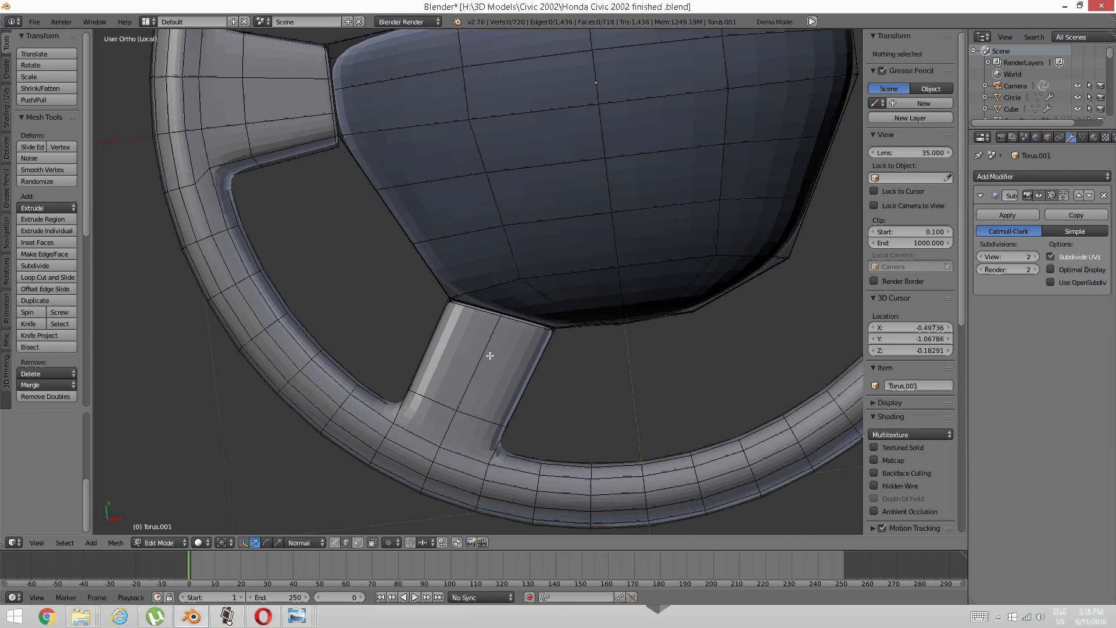
key(ctrl+r)
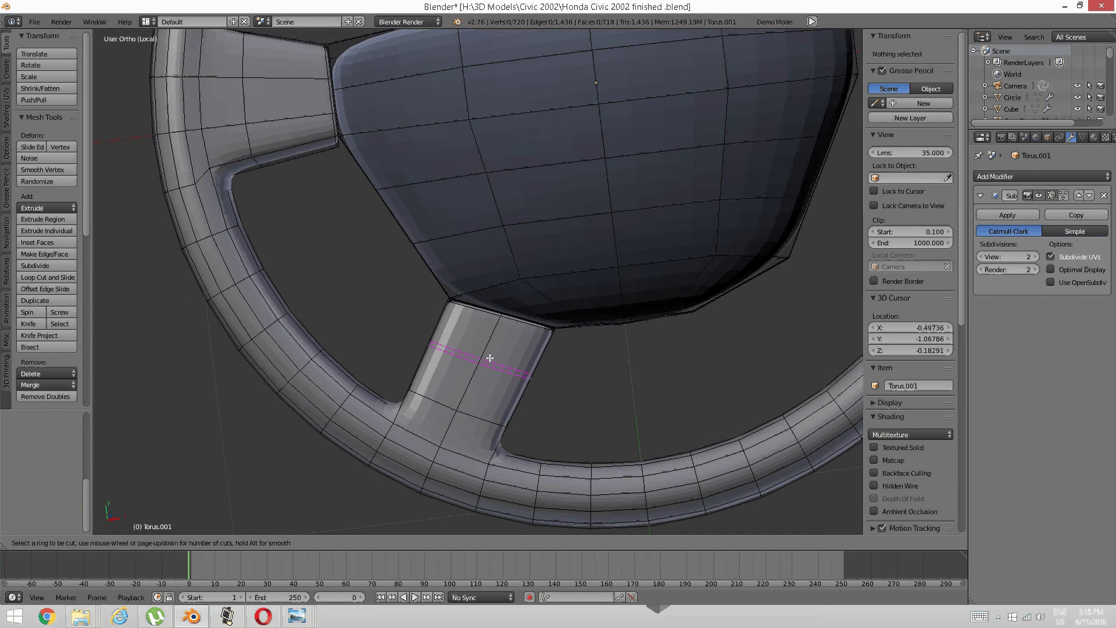
click(490, 358)
right_click(490, 358)
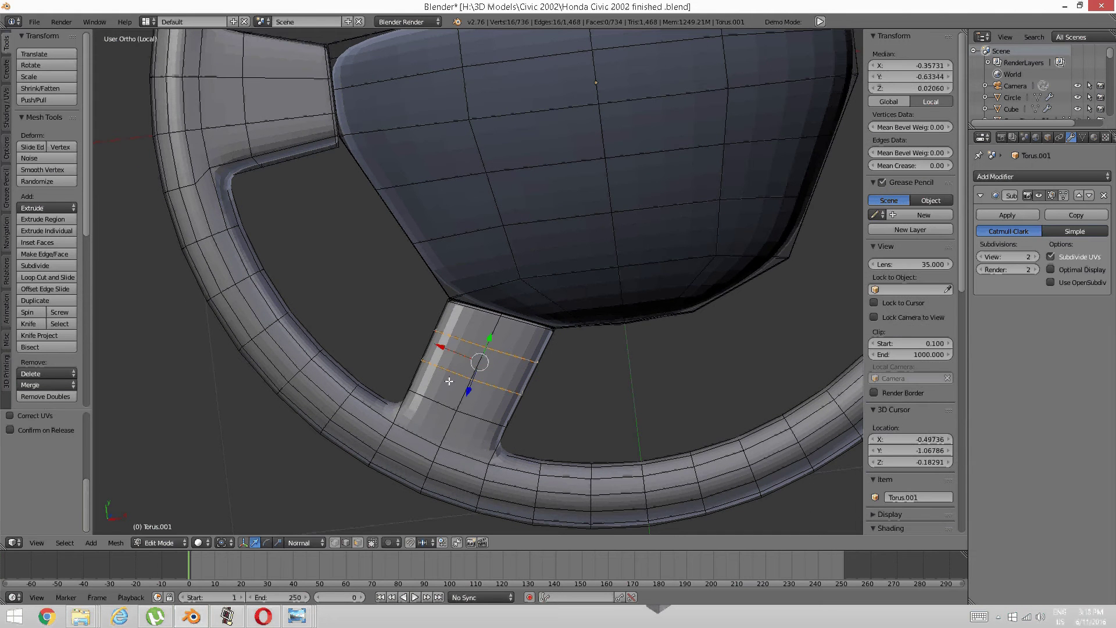
Narrow the two middle edge loops of the lower spoke by scaling them along the normal X axis, and deselect them
key(s)
key(x)
key(x)
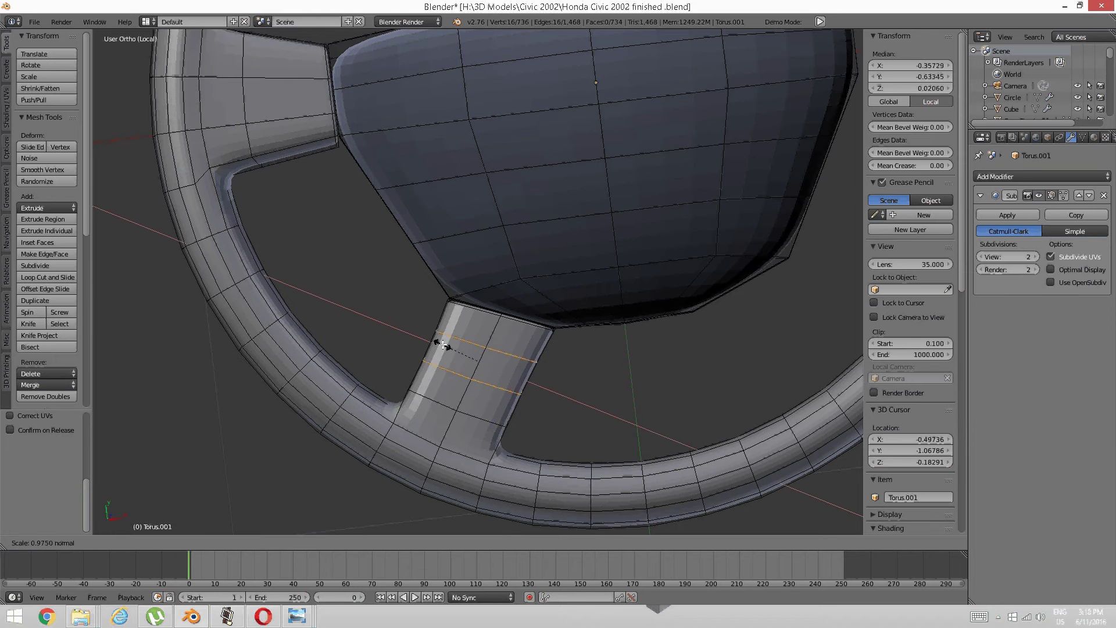
key(a)
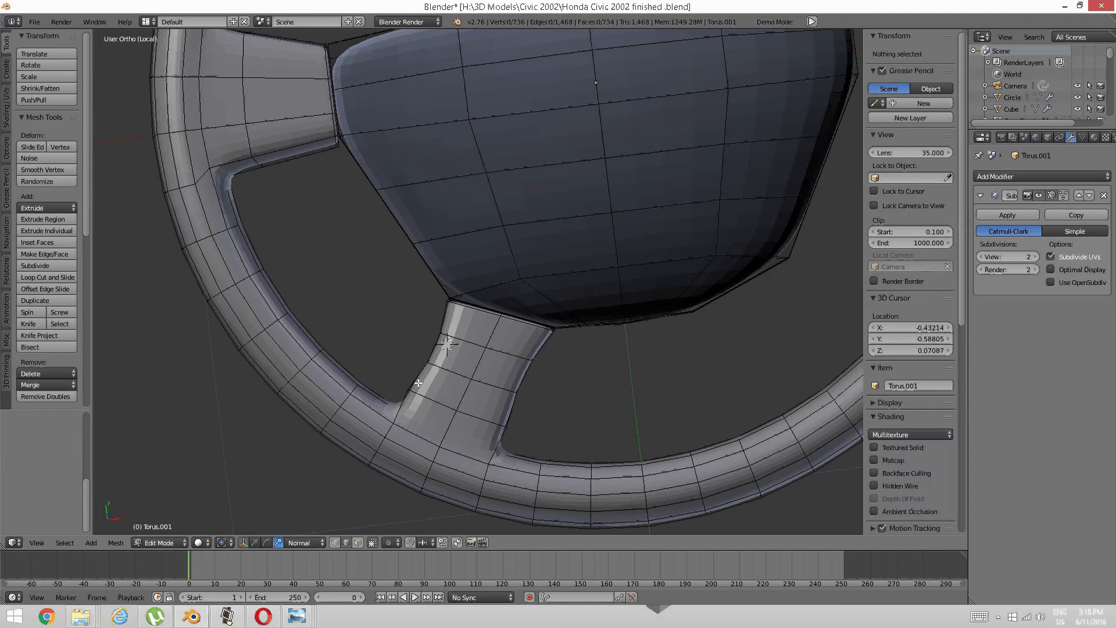
Narrow the lower spoke's loop nearest the rim along normal X, slightly narrow the next loop toward the hub, and clear the selection
alt+right_click(496, 423)
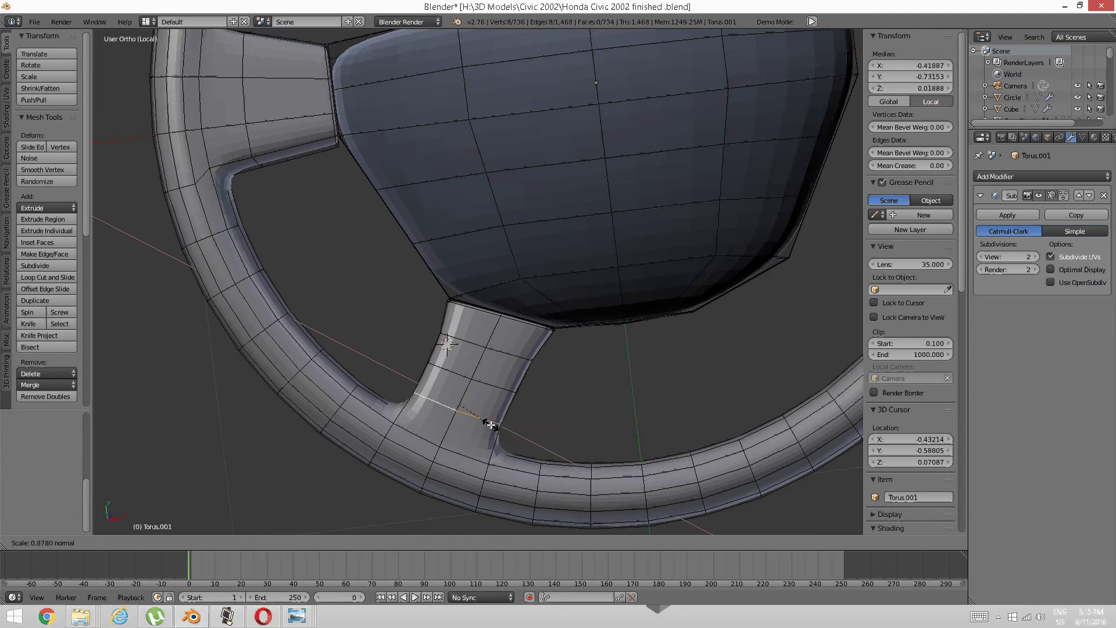
key(a)
alt+right_click(476, 369)
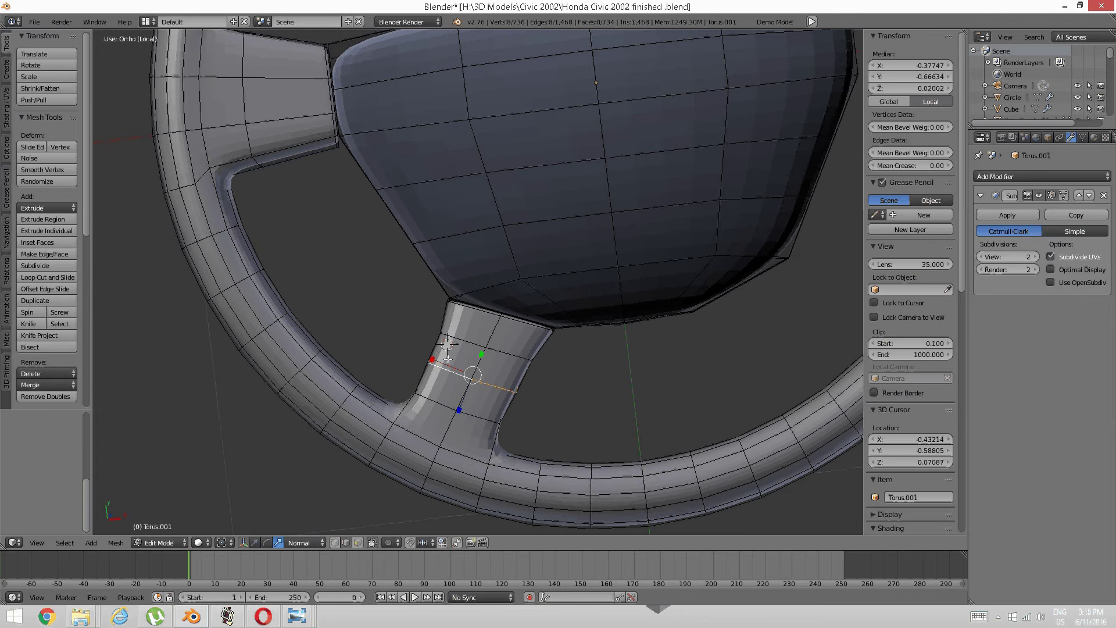
drag(433, 359, 437, 357)
key(a)
Scale the edge loop across the side spoke to about 0.87 along its width and clear the selection
shift+middle_drag(398, 286, 418, 318)
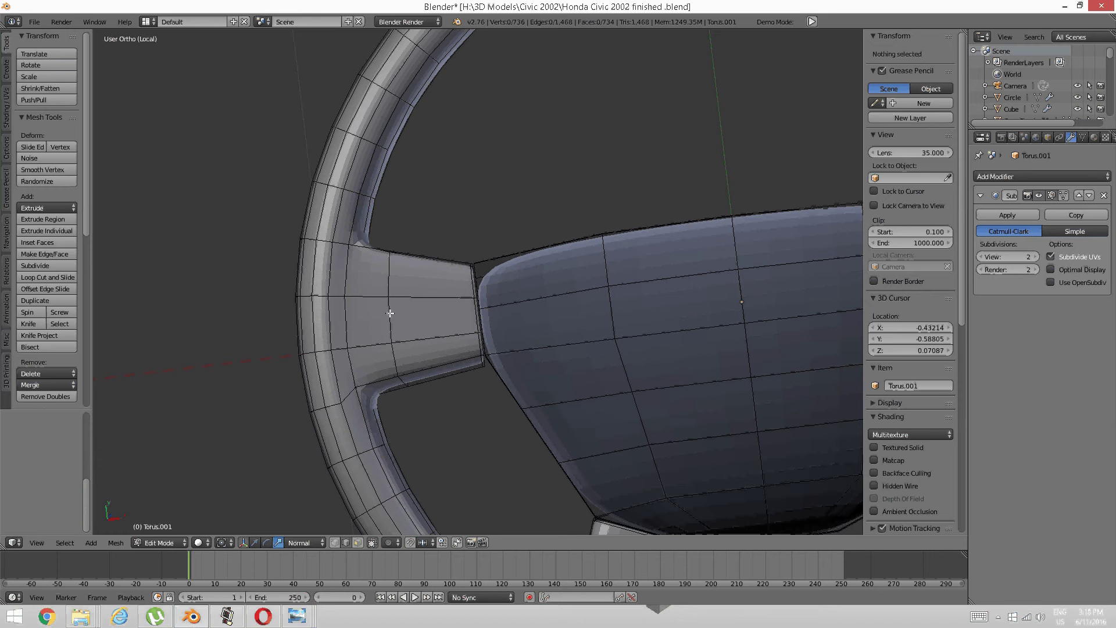
alt+right_click(391, 314)
key(s)
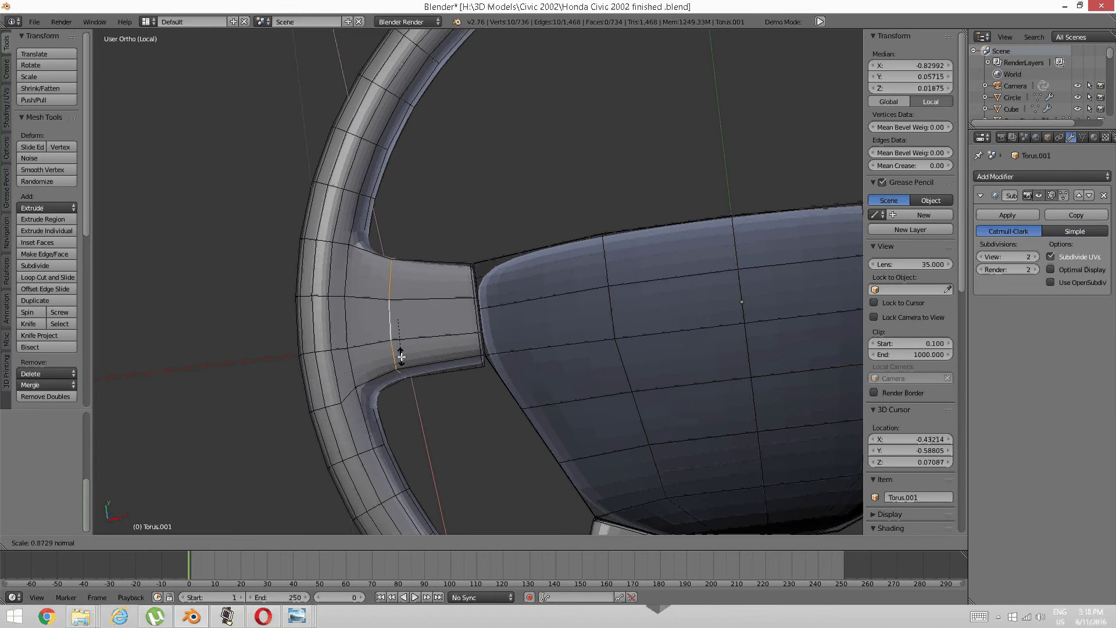
click(401, 357)
key(a)
key(ctrl+e)
key(Escape)
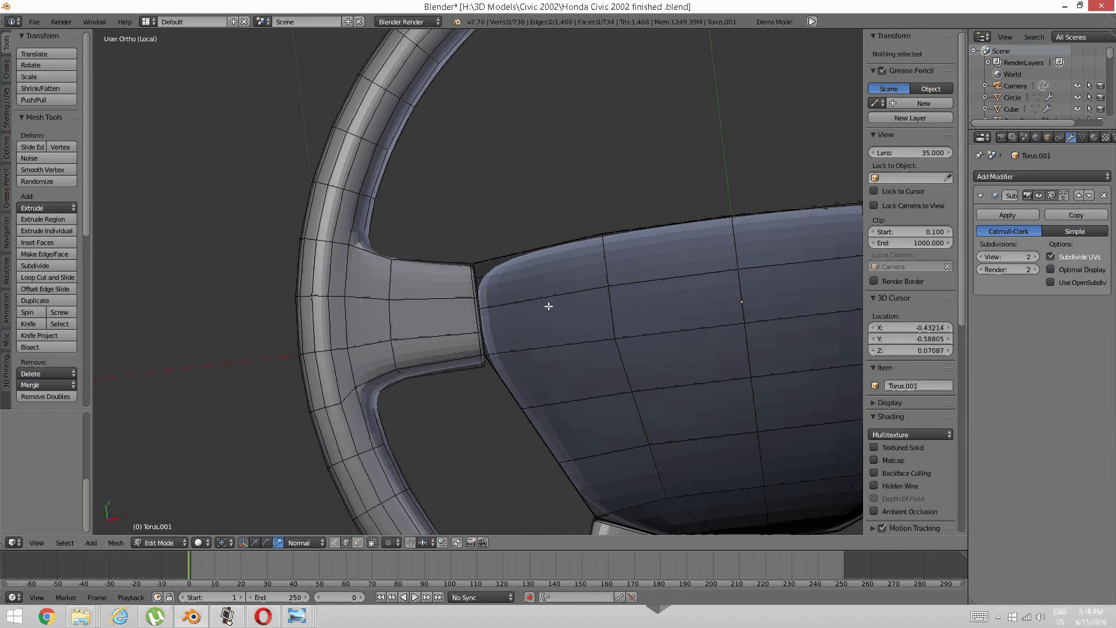
Add two unslid loop cuts across the side spoke near the hub, scale them slightly narrower across its width, and deselect them
key(ctrl+r)
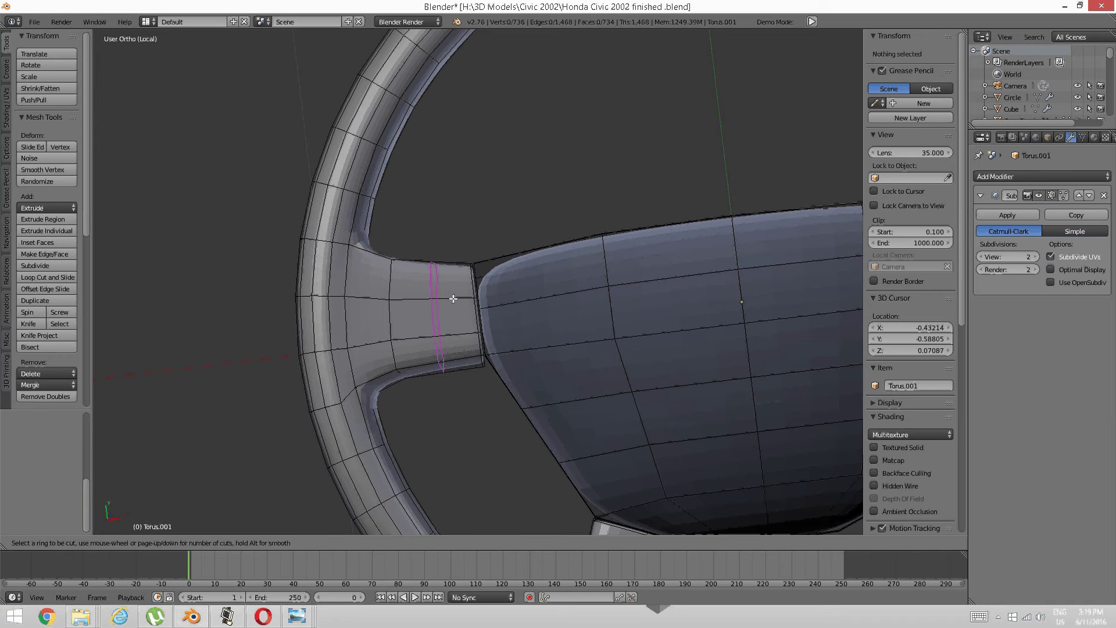
click(454, 298)
right_click(451, 326)
key(s)
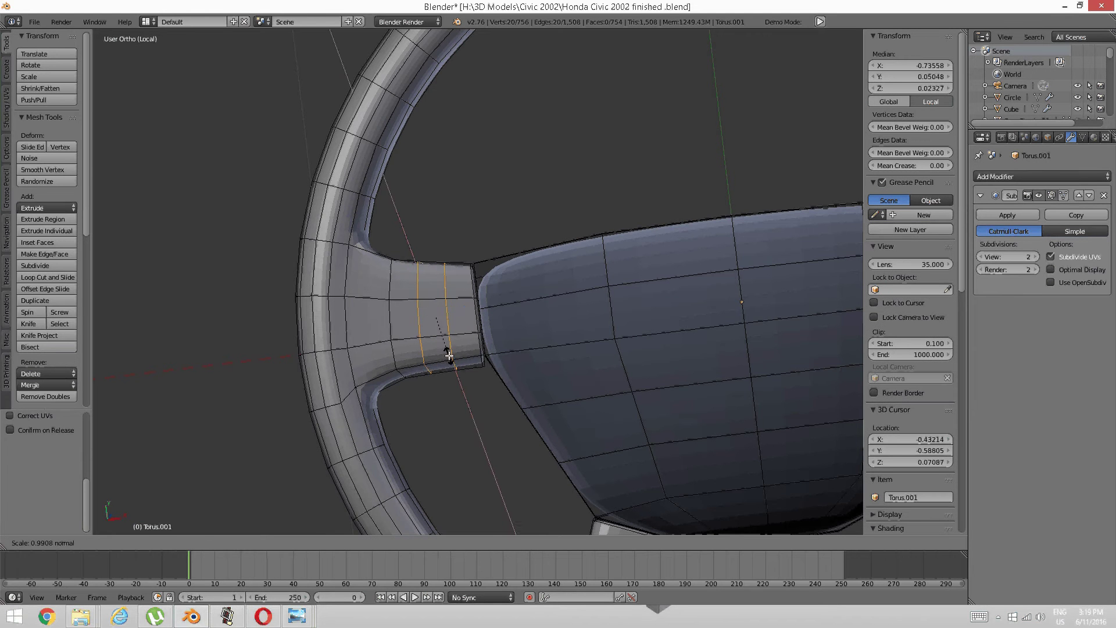
click(448, 349)
middle_drag(447, 350, 506, 389)
scroll(433, 357, down, 3)
scroll(496, 349, up, 3)
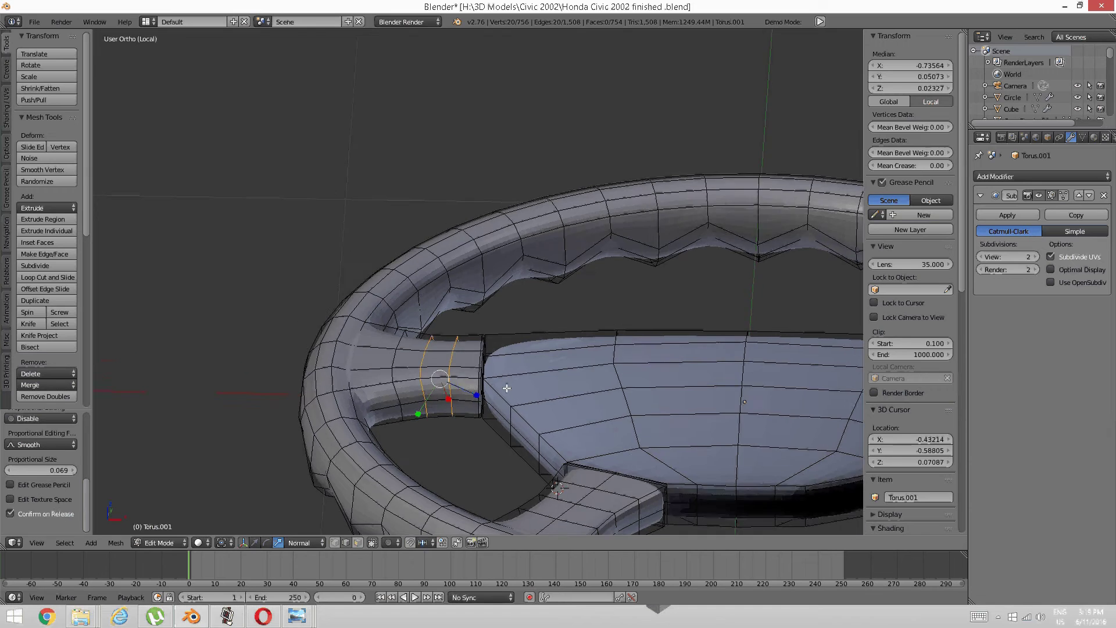
middle_drag(507, 351, 510, 406)
shift+middle_drag(531, 457, 347, 309)
key(a)
middle_drag(550, 349, 419, 309)
scroll(475, 287, up, 2)
key(ctrl+r)
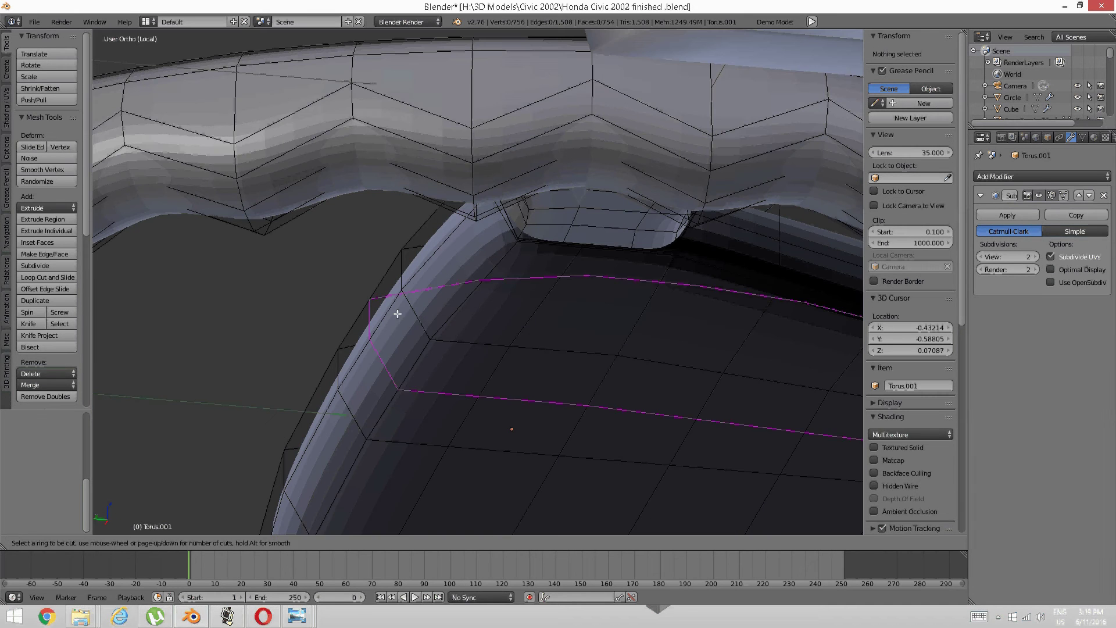
key(Escape)
middle_drag(543, 314, 366, 358)
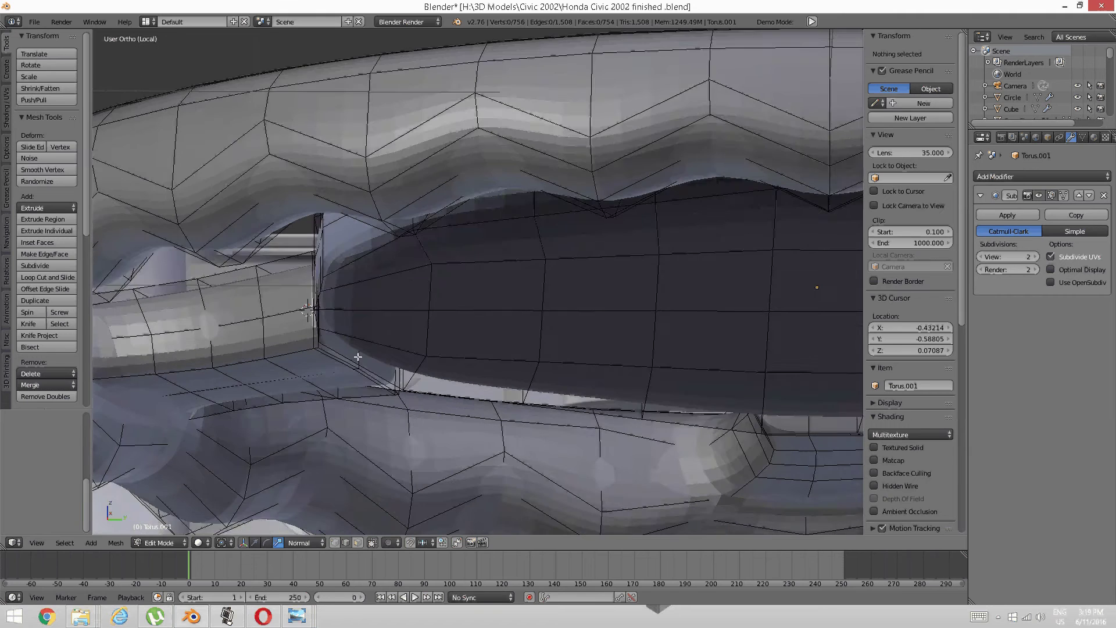
right_click(375, 367)
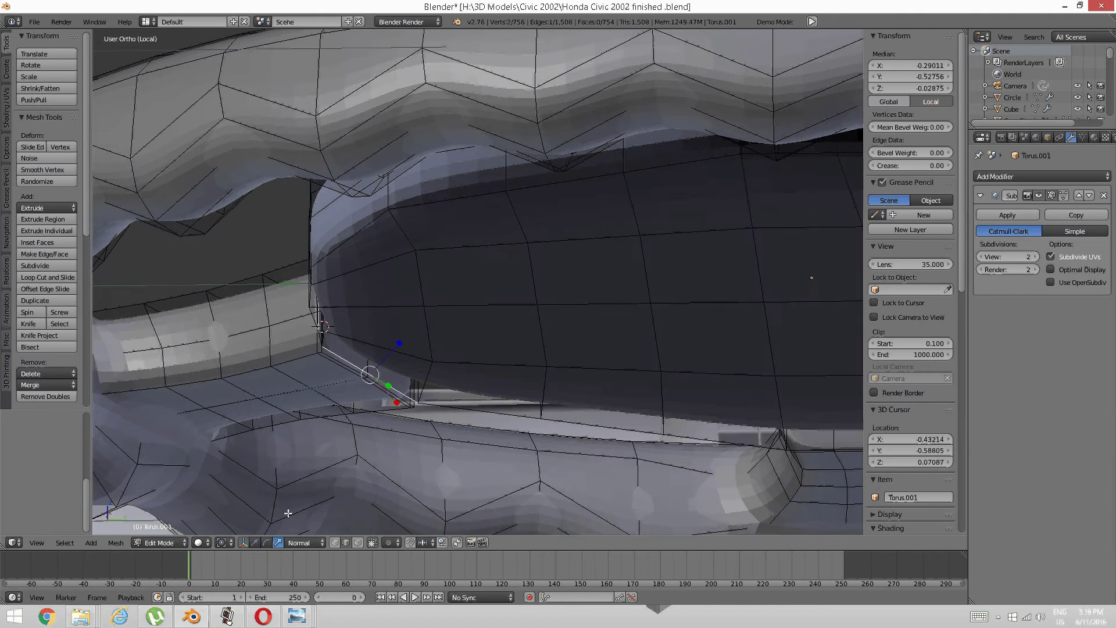
click(256, 542)
key(a)
middle_drag(465, 306, 453, 328)
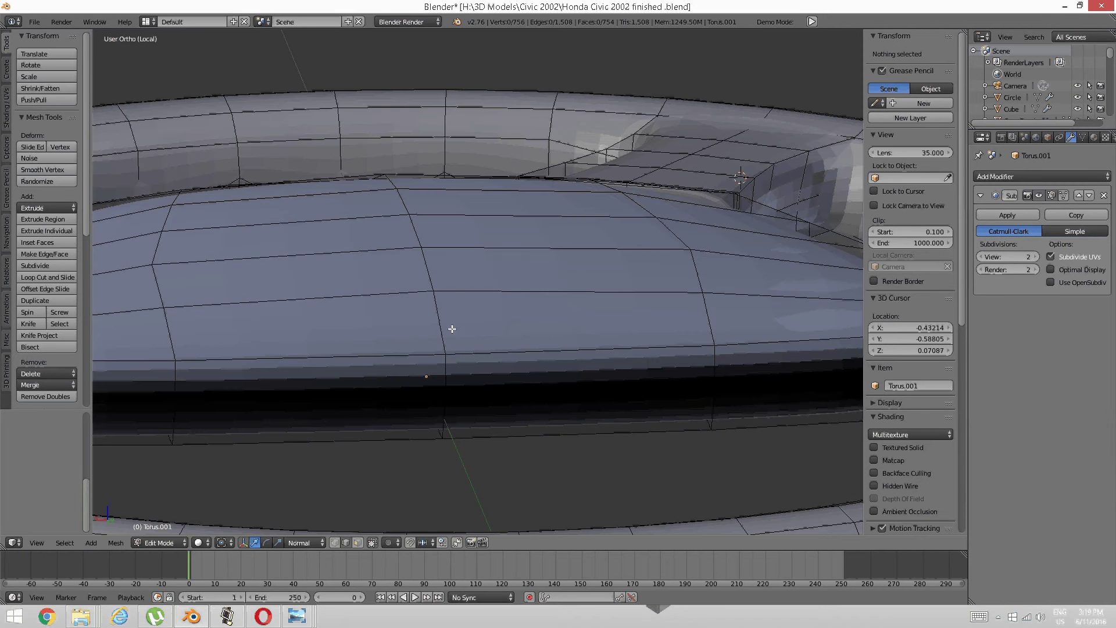
Try an unslid loop cut across the hub's front face, and undo it
key(ctrl+r)
click(442, 363)
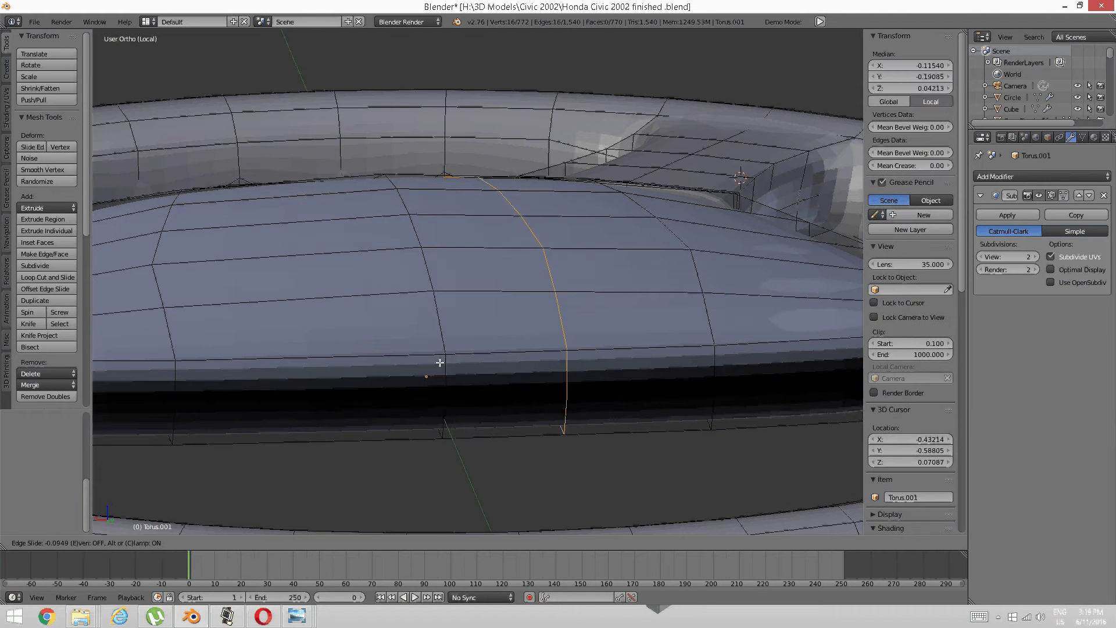
right_click(440, 363)
key(ctrl+z)
Try a loop cut around the hub's side wall, slid about 0.81 toward its front edge
key(ctrl+r)
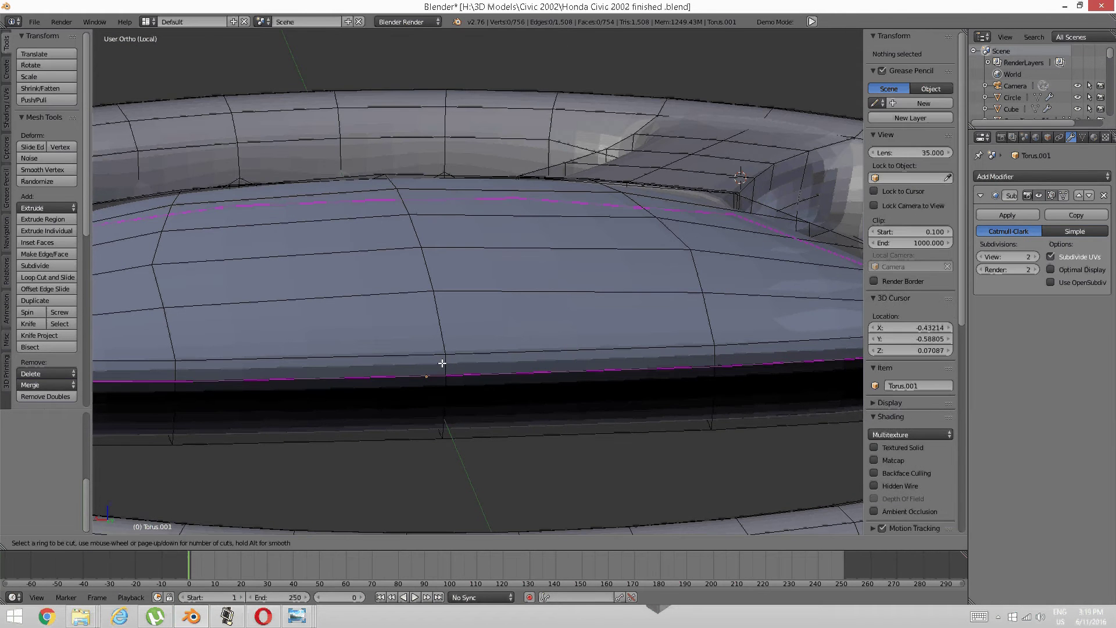
click(442, 363)
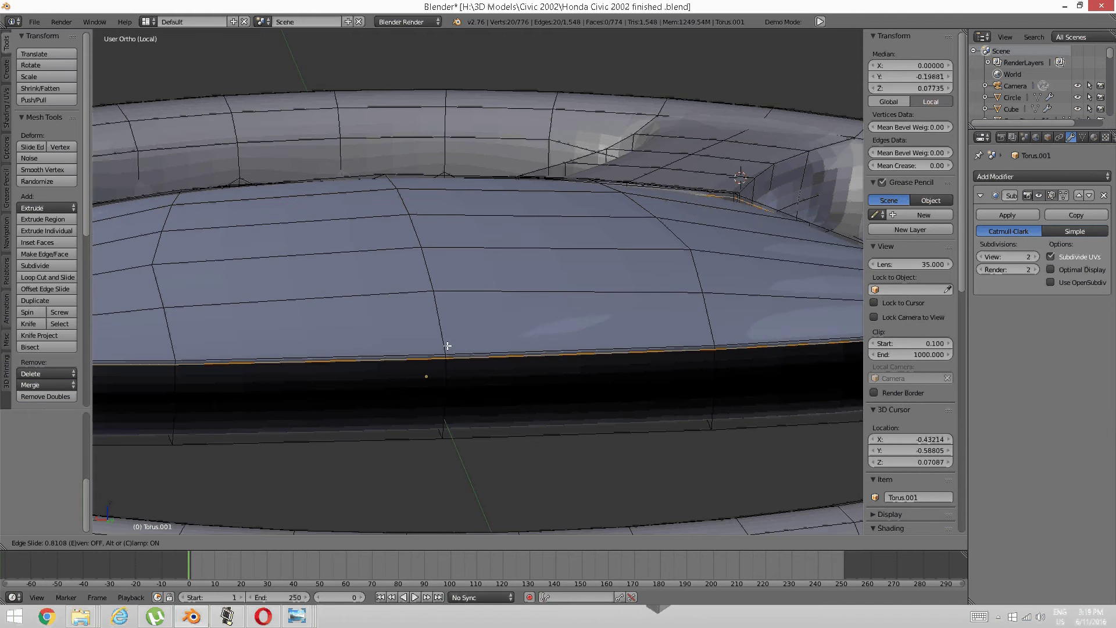
click(449, 345)
key(a)
Try a second loop cut around the hub's side wall, slid about 0.82 toward its back edge
middle_drag(450, 345, 329, 414)
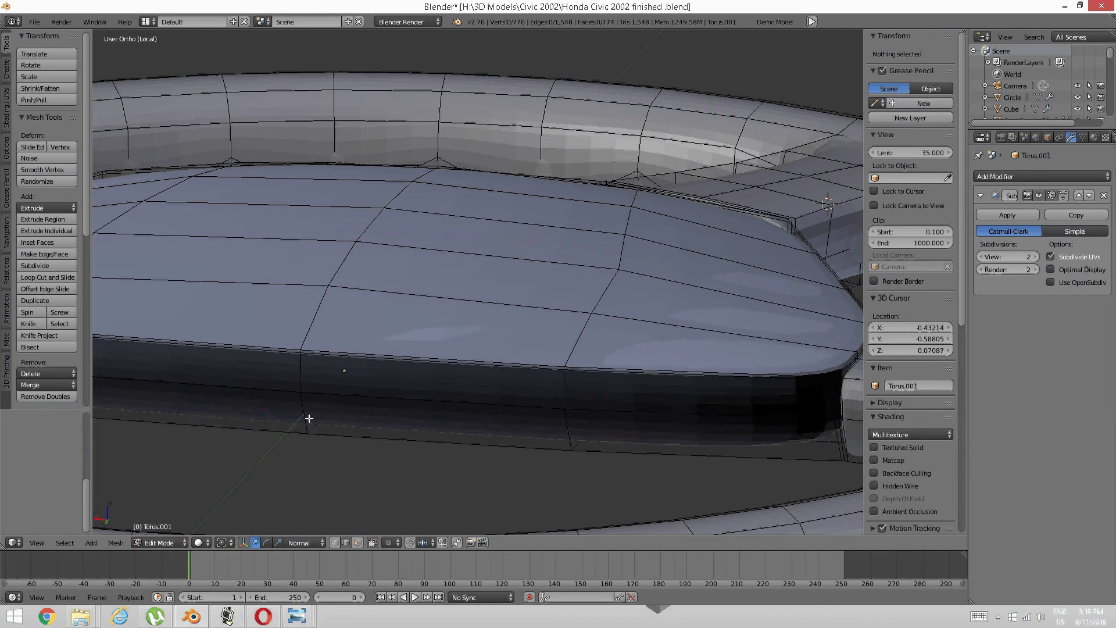
key(ctrl+r)
click(307, 420)
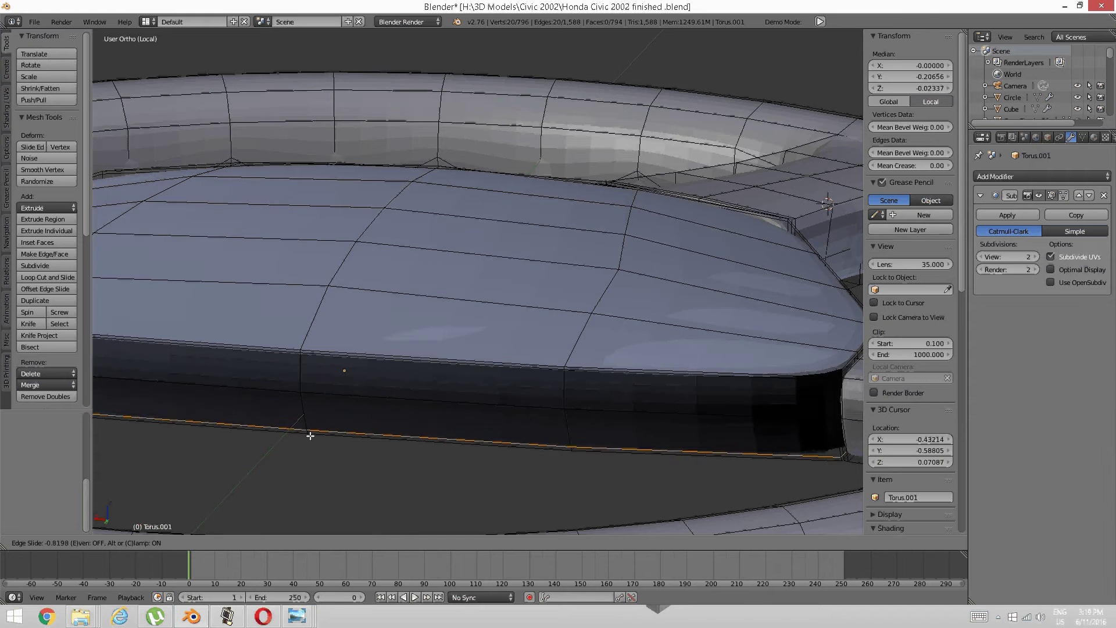
click(314, 430)
key(a)
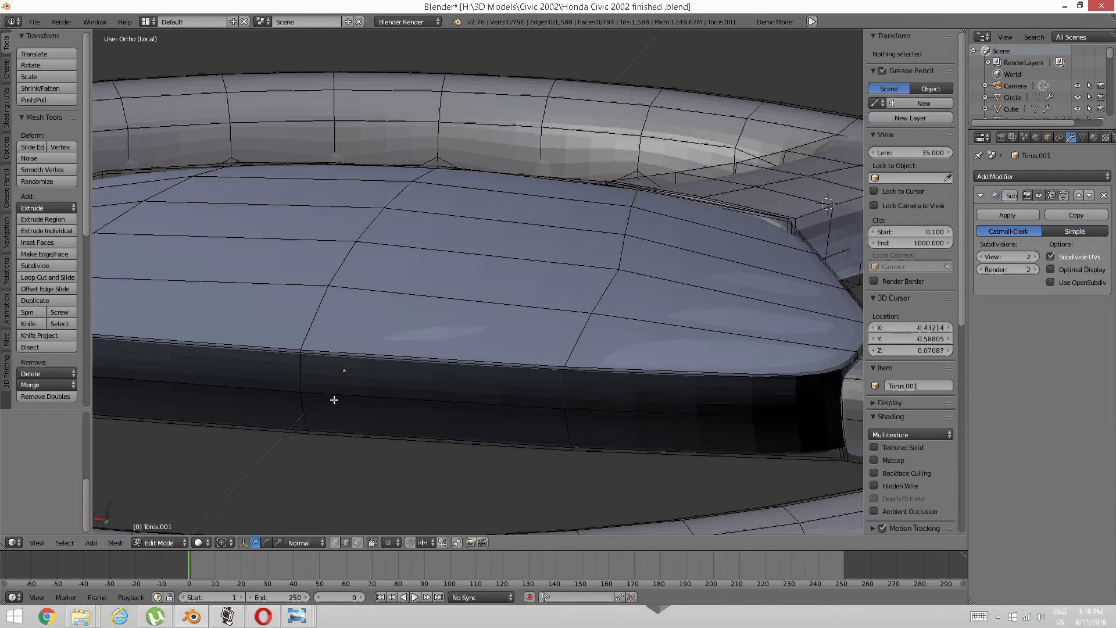
middle_drag(331, 399, 374, 368)
middle_drag(291, 351, 471, 293)
Undo both loop cuts around the hub's side wall
key(ctrl+z)
key(ctrl+z)
key(ctrl+z)
key(ctrl+z)
scroll(441, 332, up, 3)
middle_drag(441, 331, 432, 274)
scroll(528, 299, up, 1)
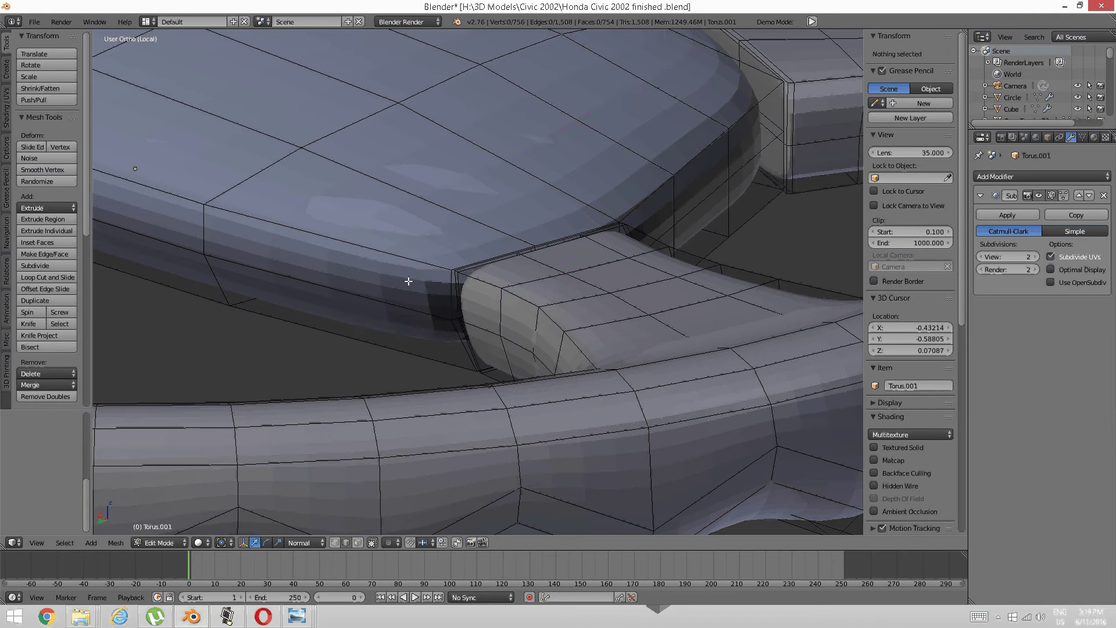
key(ctrl+r)
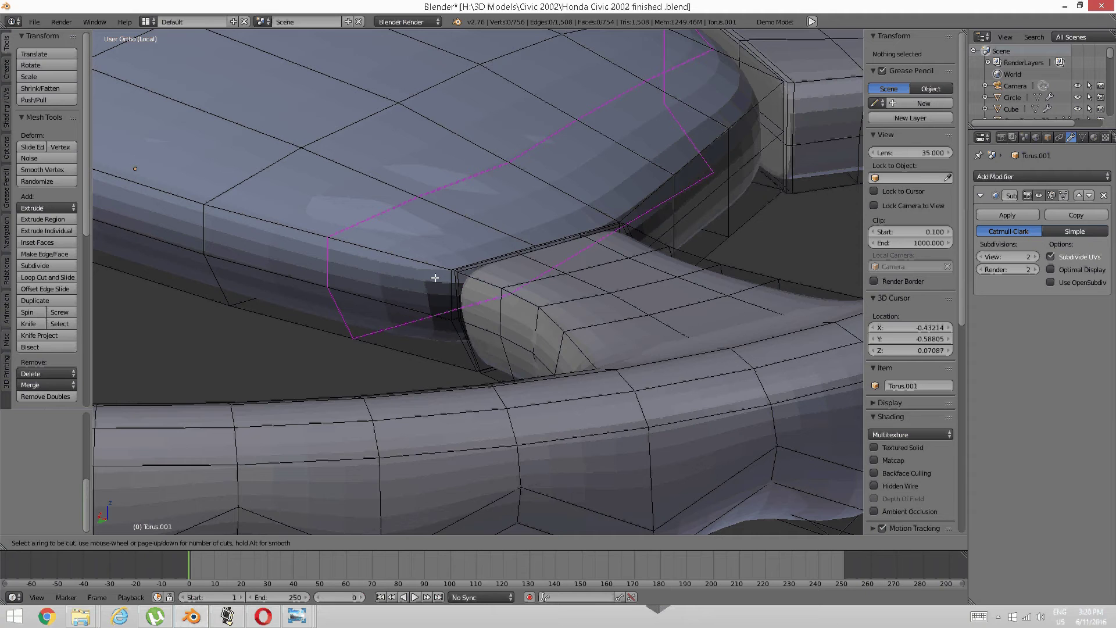
right_click(521, 252)
scroll(521, 252, down, 1)
mouse_move(521, 251)
middle_down()
mouse_move(743, 227)
mouse_move(483, 226)
mouse_move(535, 237)
middle_up()
shift+middle_drag(621, 239, 506, 248)
scroll(550, 249, up, 2)
right_click(474, 217)
shift+right_click(452, 260)
key(a)
Select the whole linked hub mesh, invert the selection, and hide the rim and spokes
scroll(452, 285, up, 1)
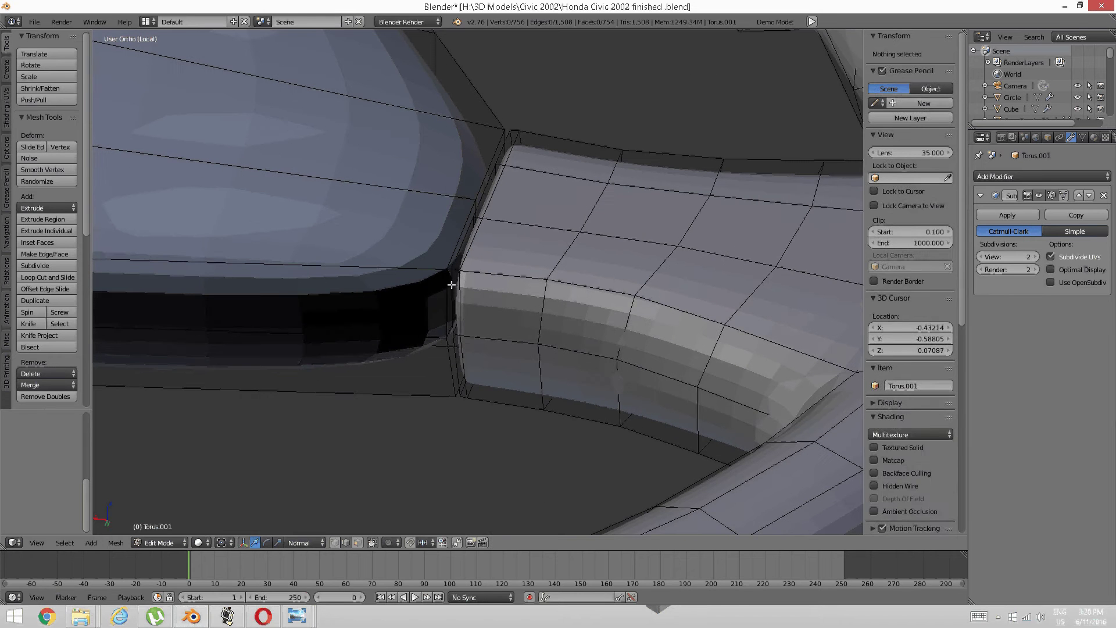
right_click(406, 275)
key(ctrl+l)
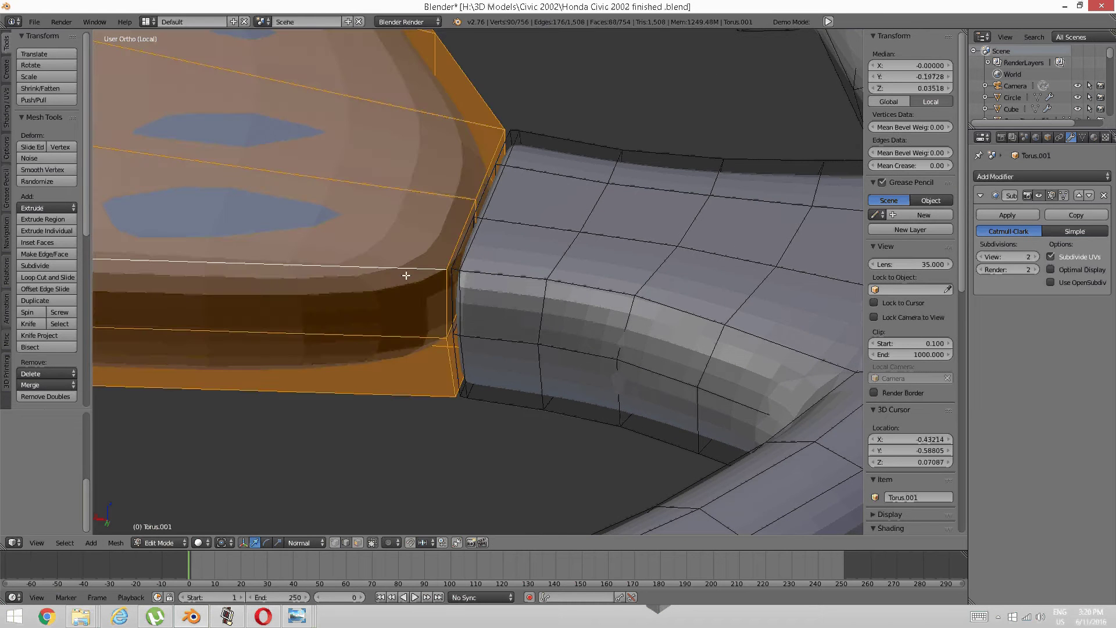
key(ctrl+i)
key(h)
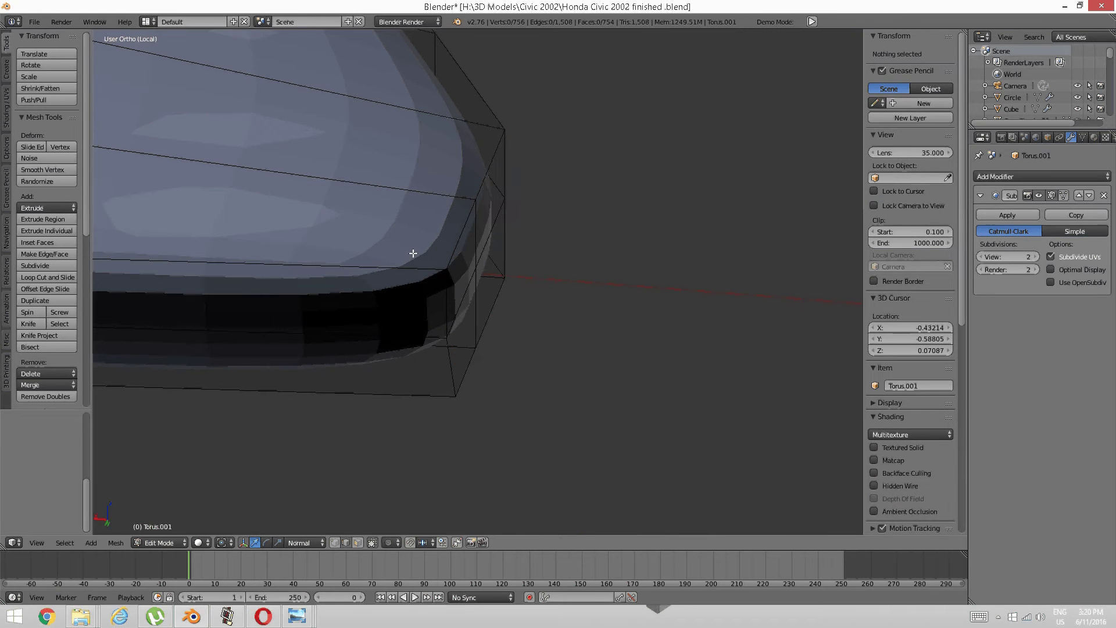
In face select mode, extrude the four hub end faces that meet the side spoke outward about 0.004 units, and deselect them
middle_drag(454, 258, 407, 256)
key(ctrl+Tab)
click(393, 262)
right_click(326, 269)
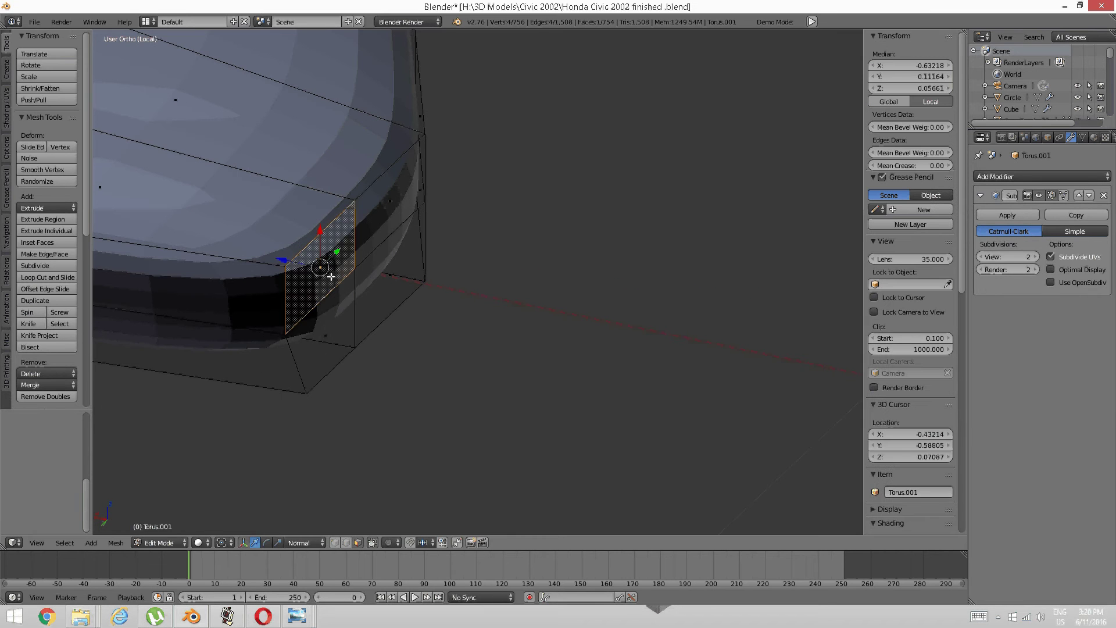
shift+right_click(348, 308)
shift+right_click(378, 274)
shift+right_click(392, 228)
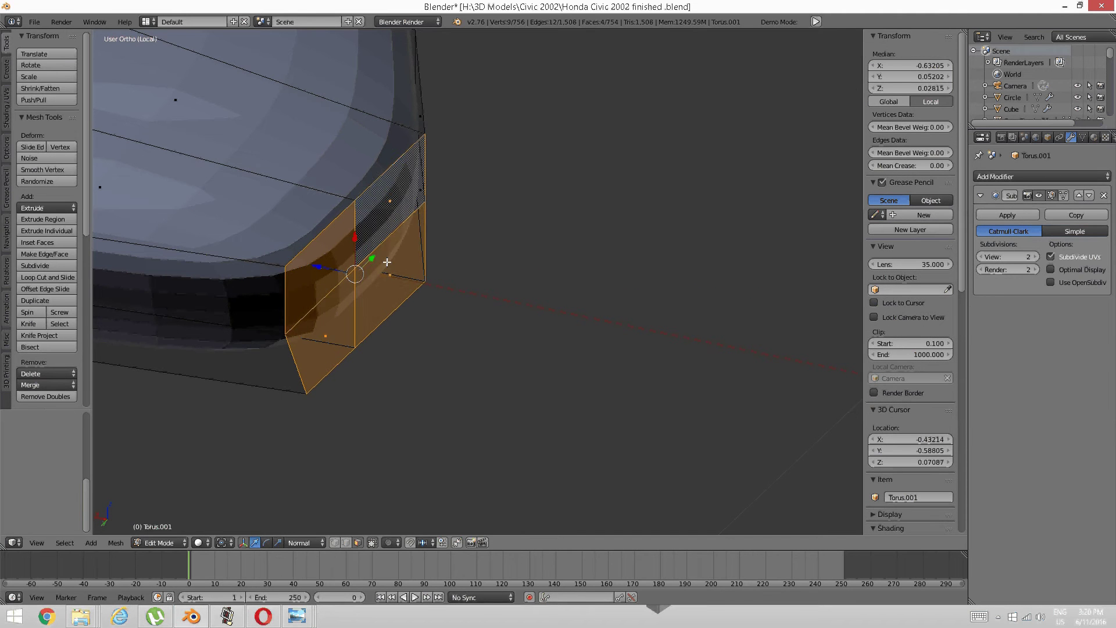
key(e)
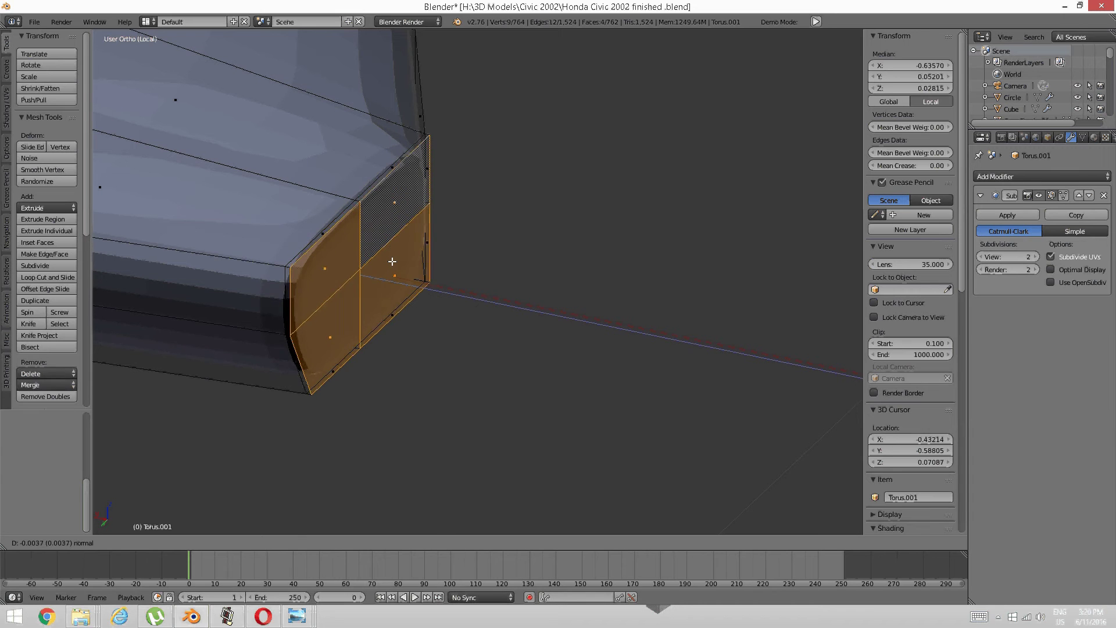
click(394, 263)
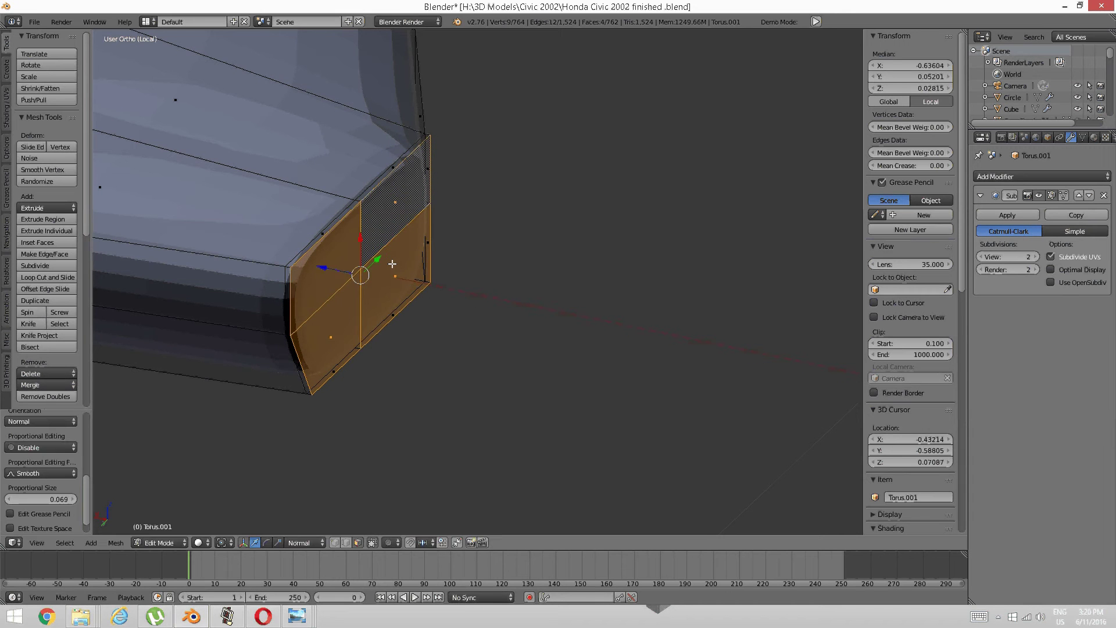
key(a)
Extrude the two hub side faces that meet the lower spoke outward about 0.004 units and deselect them
middle_drag(469, 239, 526, 286)
scroll(467, 251, up, 2)
key(ctrl+Tab)
click(439, 211)
right_click(433, 199)
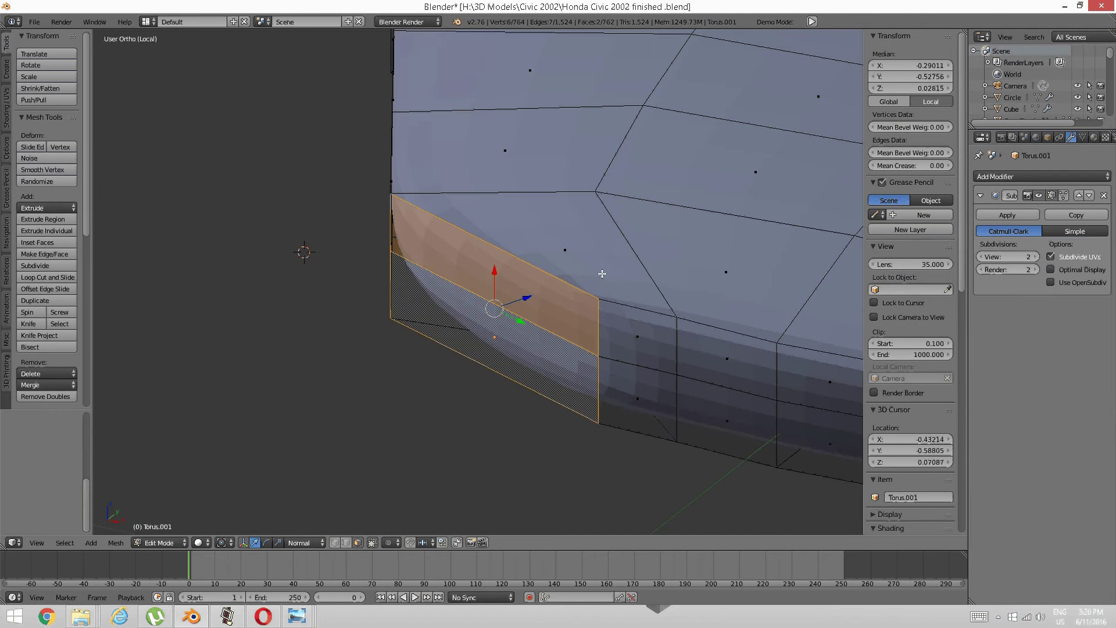
key(e)
click(597, 275)
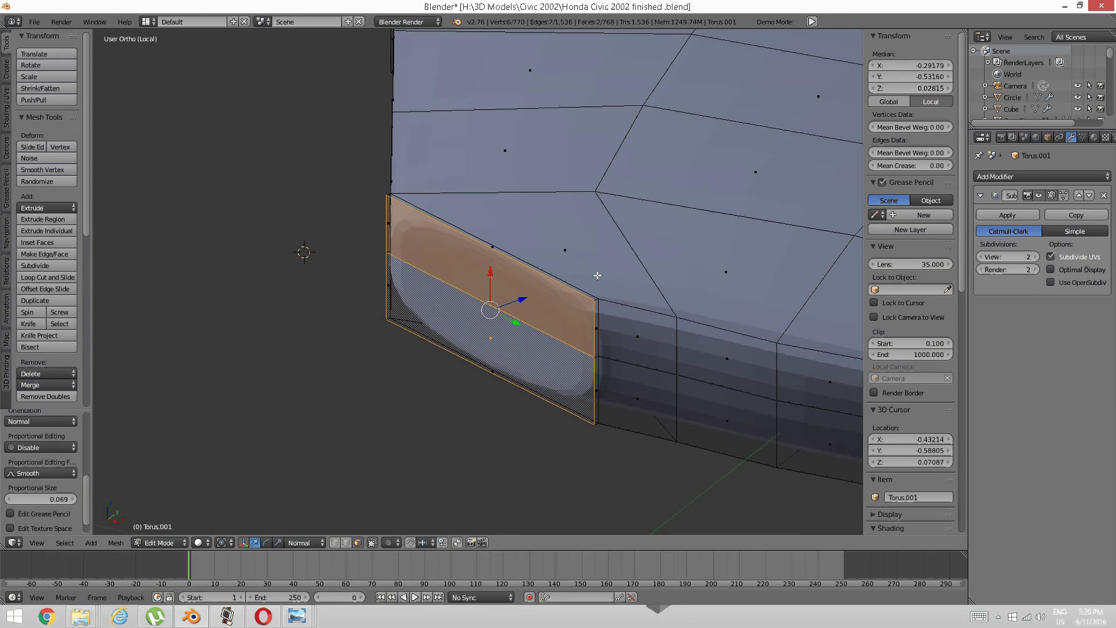
key(a)
Reveal the hidden rim and spokes and clear the selection
middle_drag(597, 275, 445, 280)
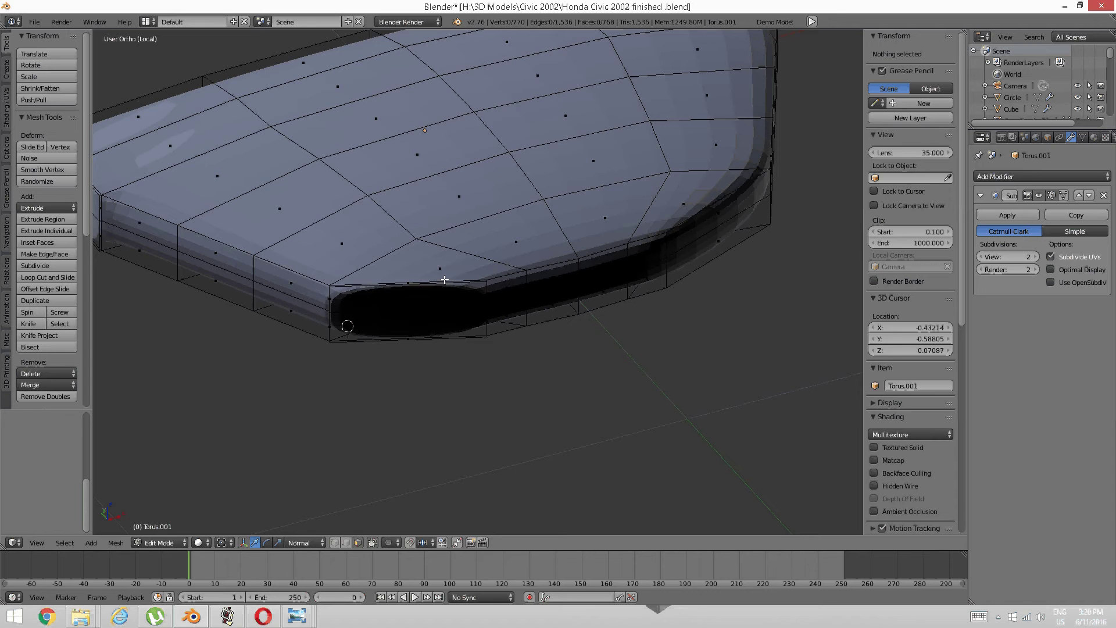
key(alt+h)
key(a)
scroll(345, 268, down, 2)
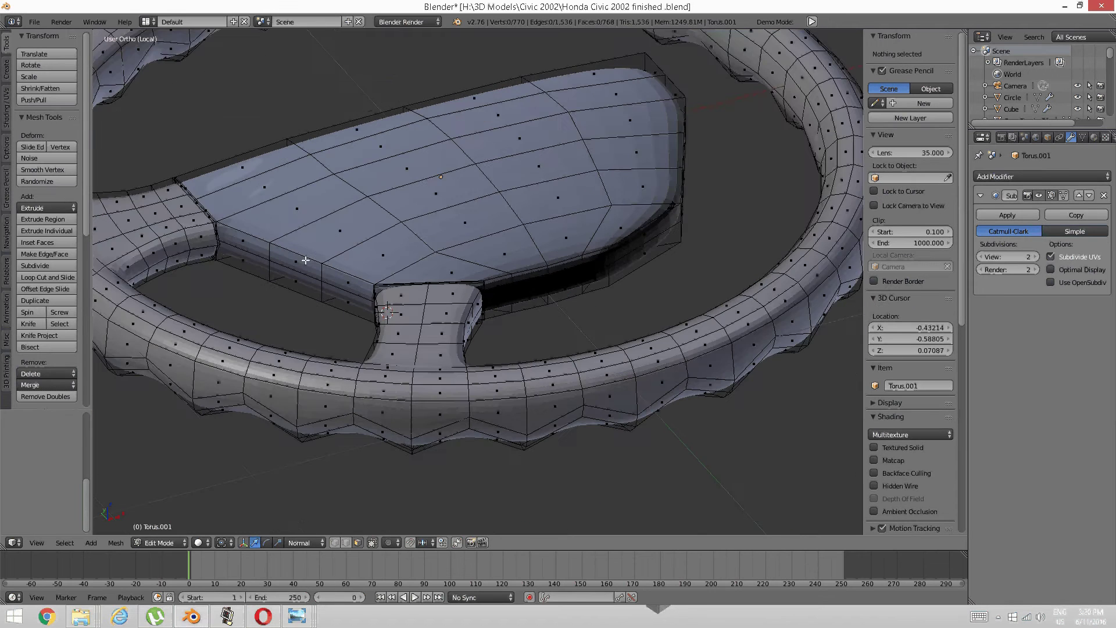
Switch to Object Mode and examine the smoothed joints between the hub and the spokes
middle_drag(305, 260, 358, 256)
middle_drag(274, 279, 362, 349)
key(Tab)
click(276, 348)
middle_drag(276, 349, 490, 309)
scroll(460, 316, up, 3)
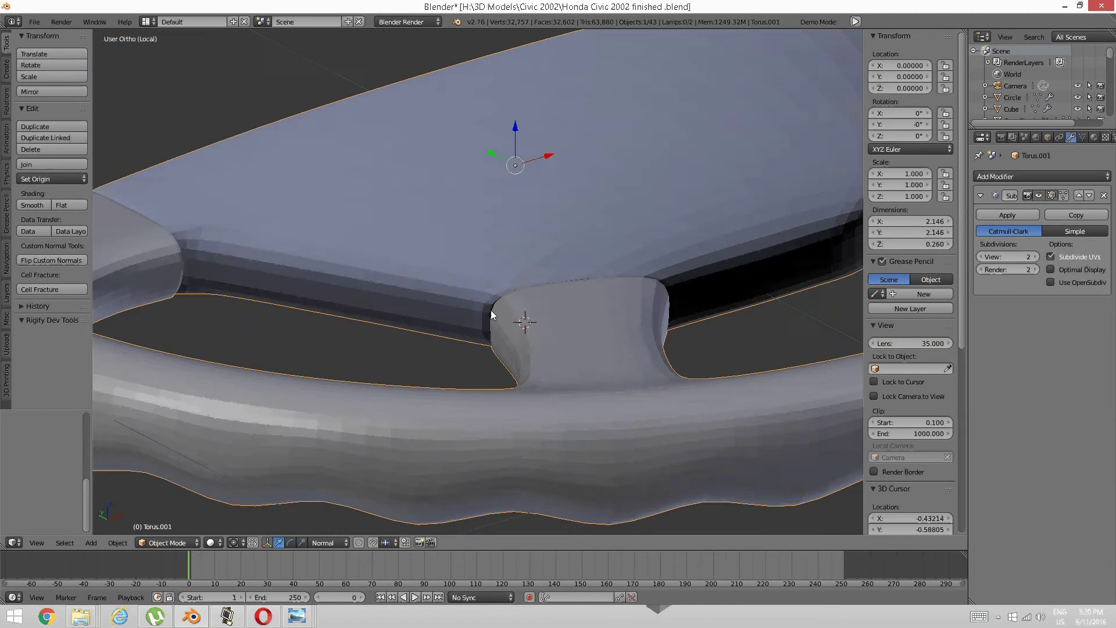
Return the steering wheel to Edit Mode and switch to edge selection
key(Tab)
click(405, 307)
key(Tab)
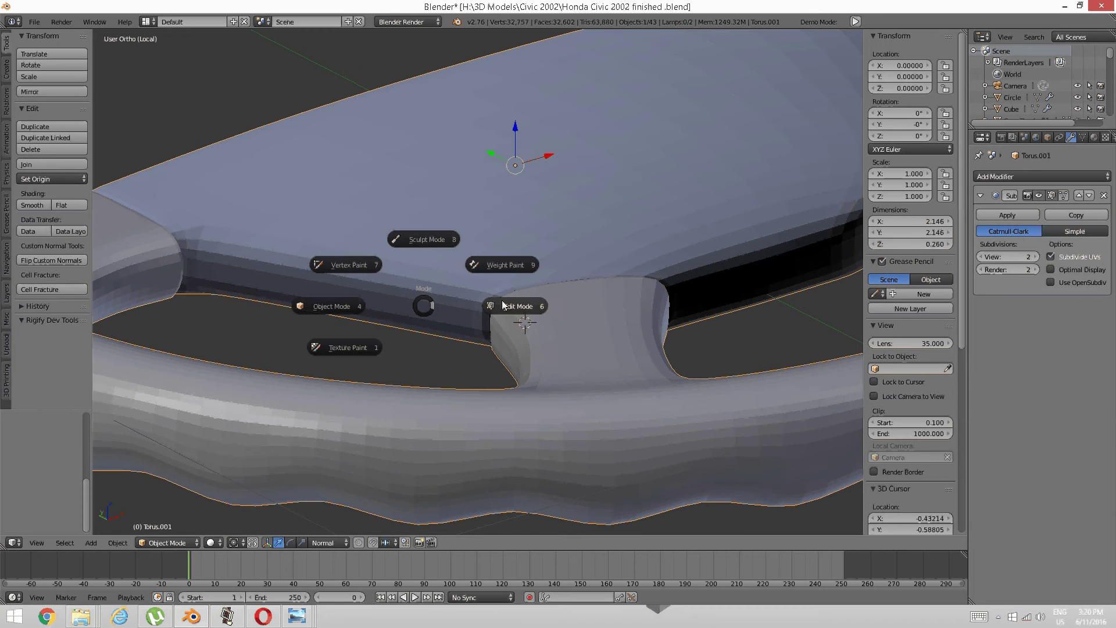
click(501, 306)
scroll(463, 312, up, 2)
middle_drag(399, 312, 445, 303)
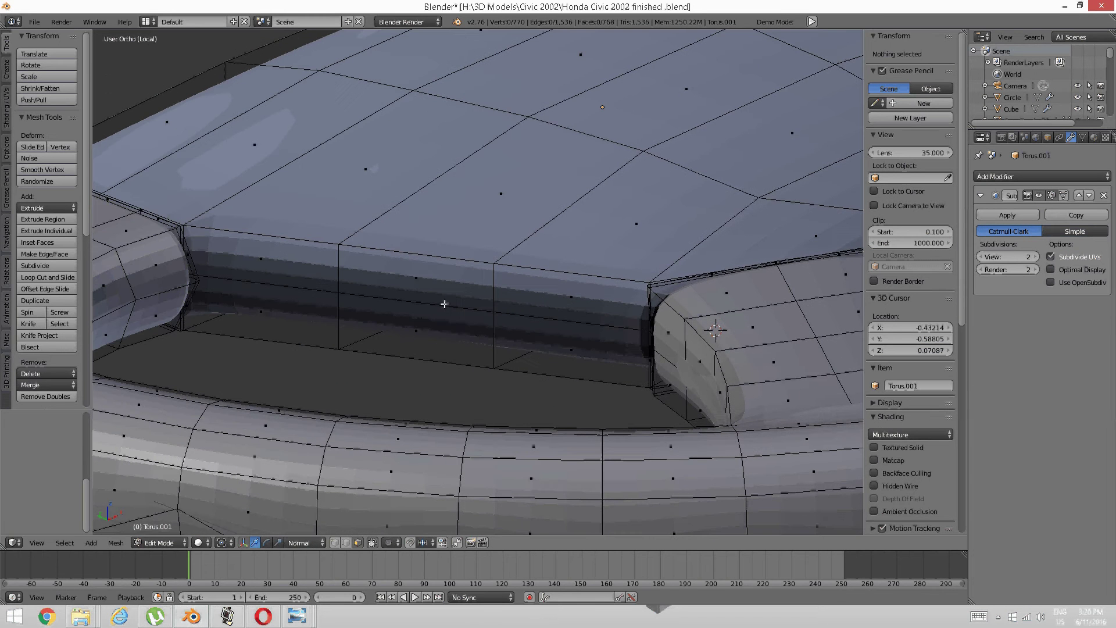
key(ctrl+Tab)
click(424, 294)
Try to bevel the edge loop running around the middle of the hub's side wall, then clear the selection
alt+right_click(426, 302)
key(ctrl+e)
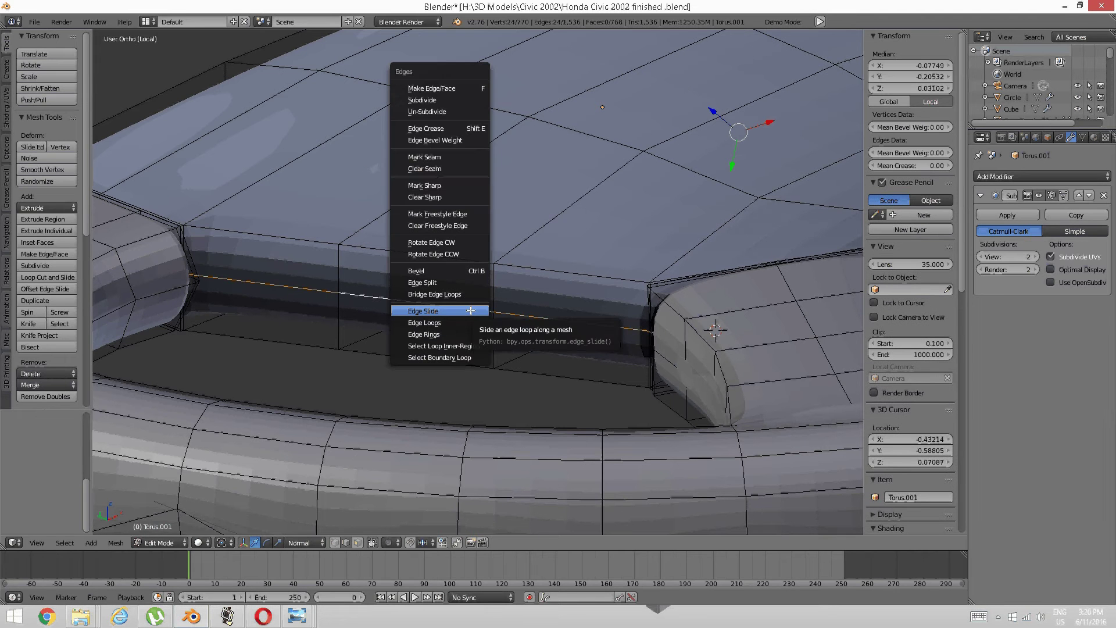
click(447, 269)
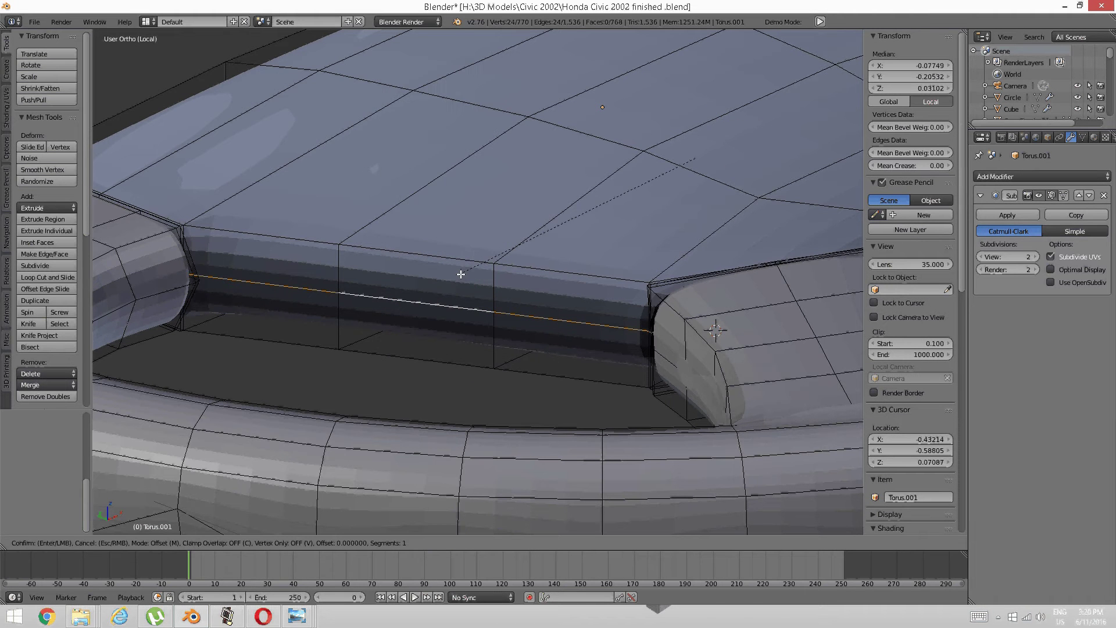
click(436, 296)
key(a)
scroll(473, 284, up, 1)
middle_drag(473, 284, 269, 292)
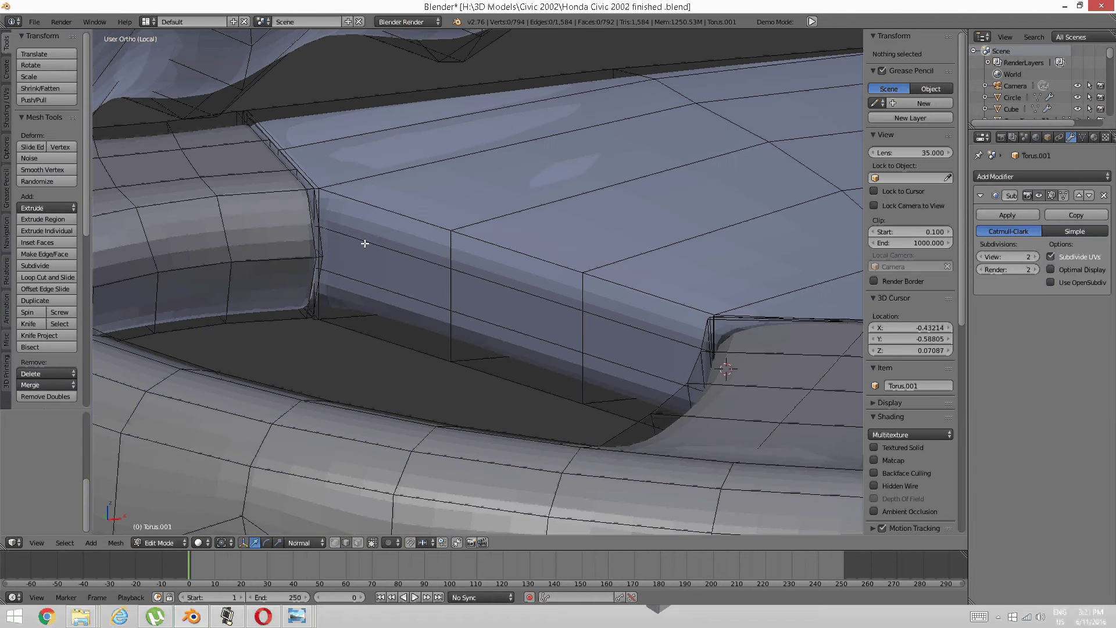
Undo the bevel on the hub's side-wall edge loop
middle_drag(365, 243, 393, 269)
right_click(427, 274)
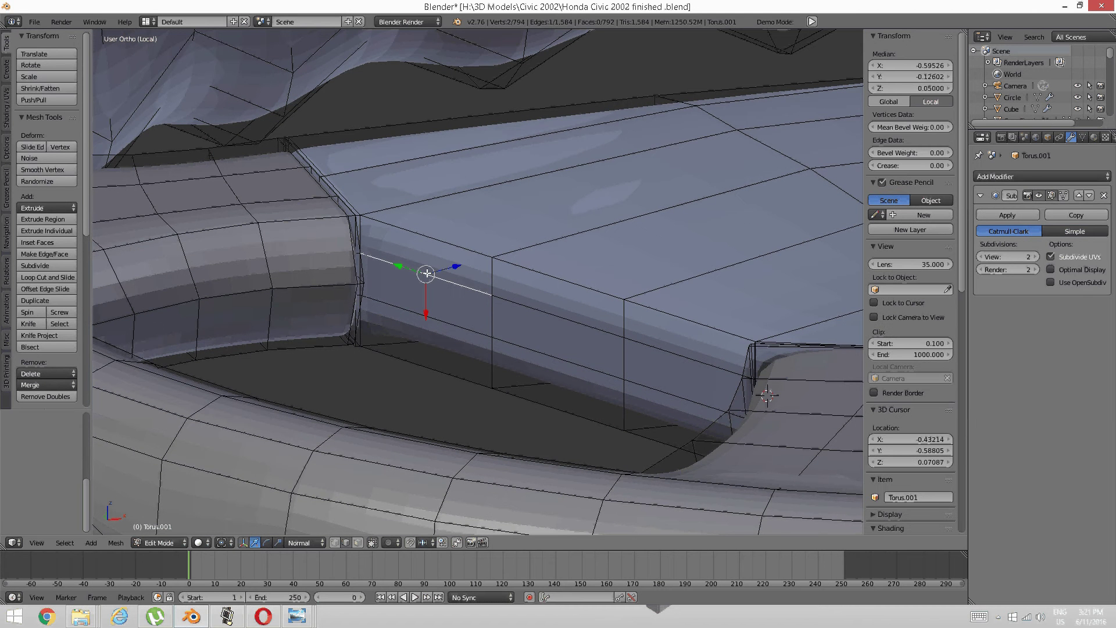
key(ctrl+z)
key(ctrl+z)
key(ctrl+z)
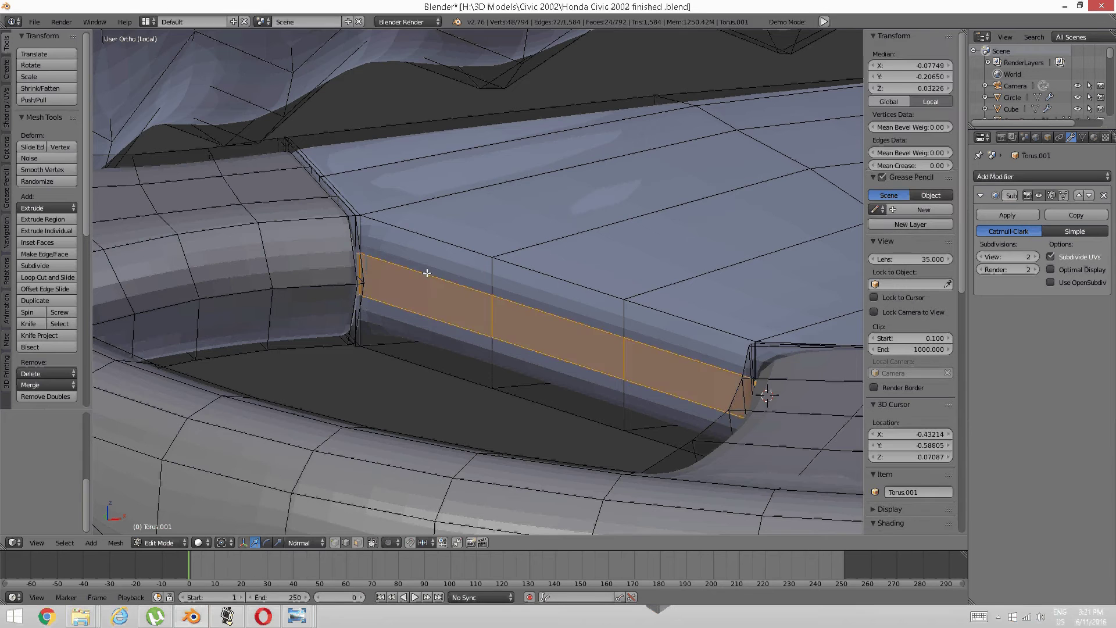
key(ctrl+z)
Shift the short edge at the hub corner on the lower side of the side spoke slightly along its normal and deselect it
middle_drag(426, 272, 491, 267)
scroll(469, 280, up, 3)
right_click(461, 254)
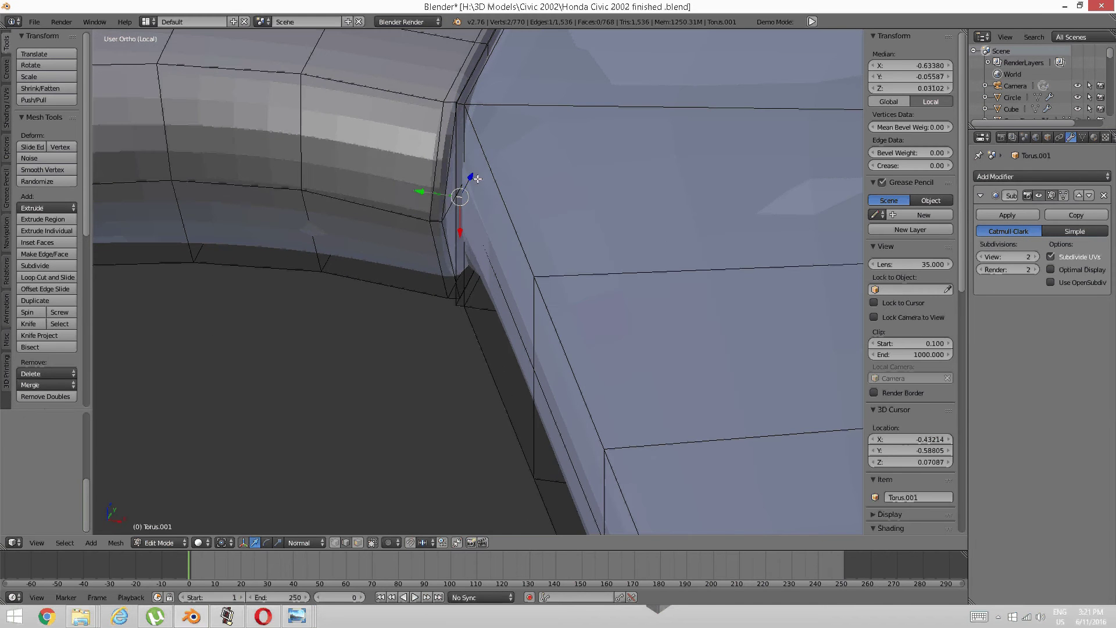
drag(470, 178, 448, 200)
key(a)
scroll(486, 190, down, 2)
middle_drag(485, 190, 413, 290)
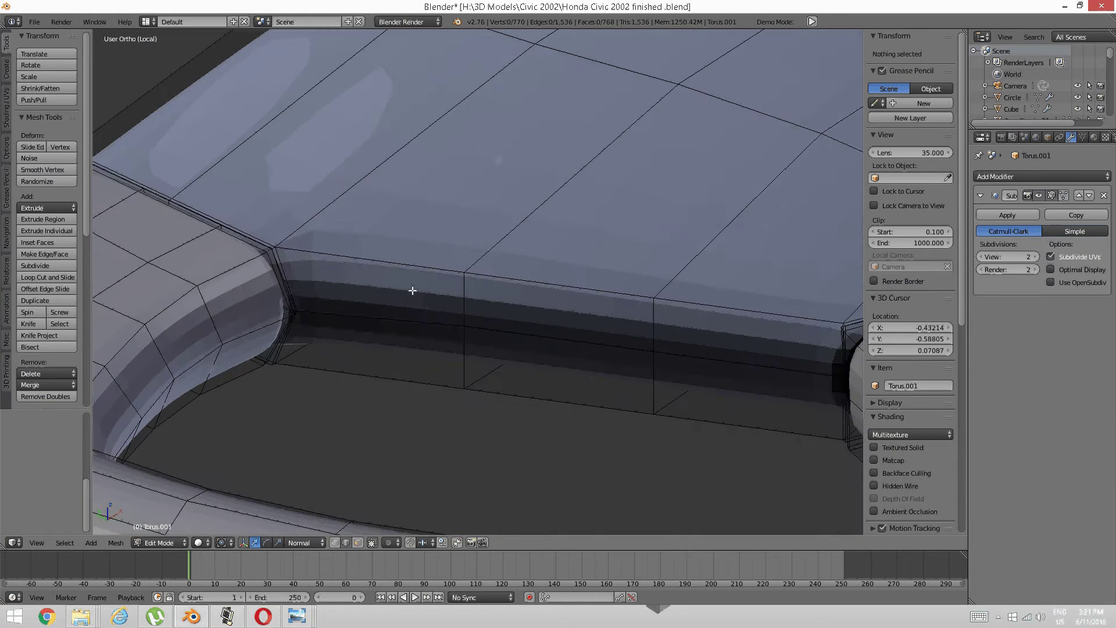
Shift the matching short edge at the hub corner on the side spoke's upper side about 0.005 units along its normal
middle_drag(331, 304, 361, 263)
right_click(325, 275)
key(a)
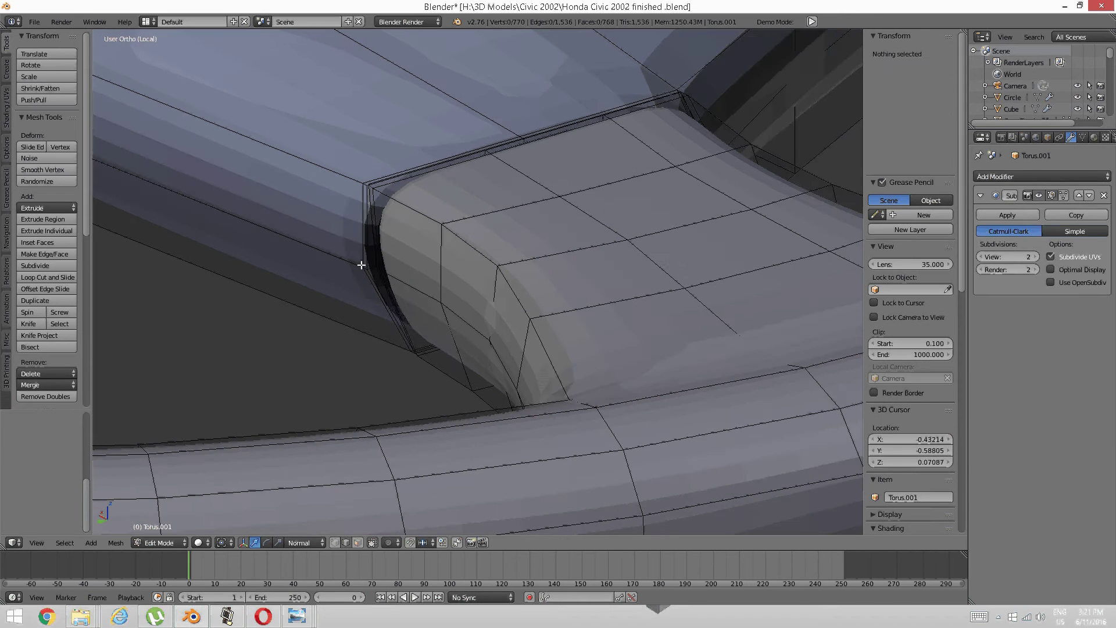
right_click(365, 270)
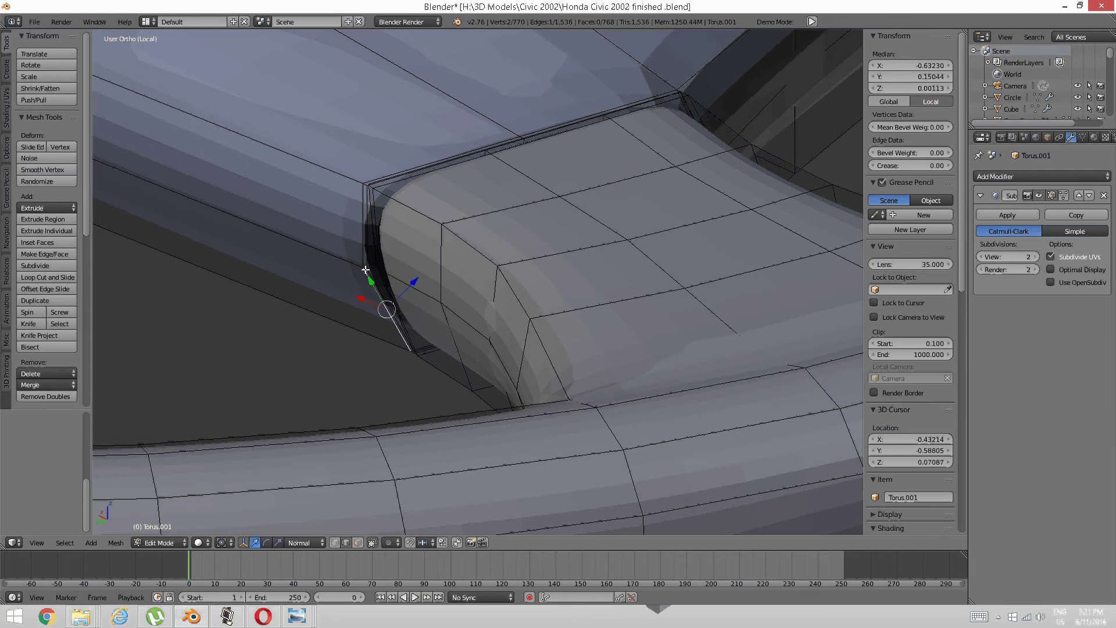
right_click(365, 270)
middle_drag(366, 269, 407, 264)
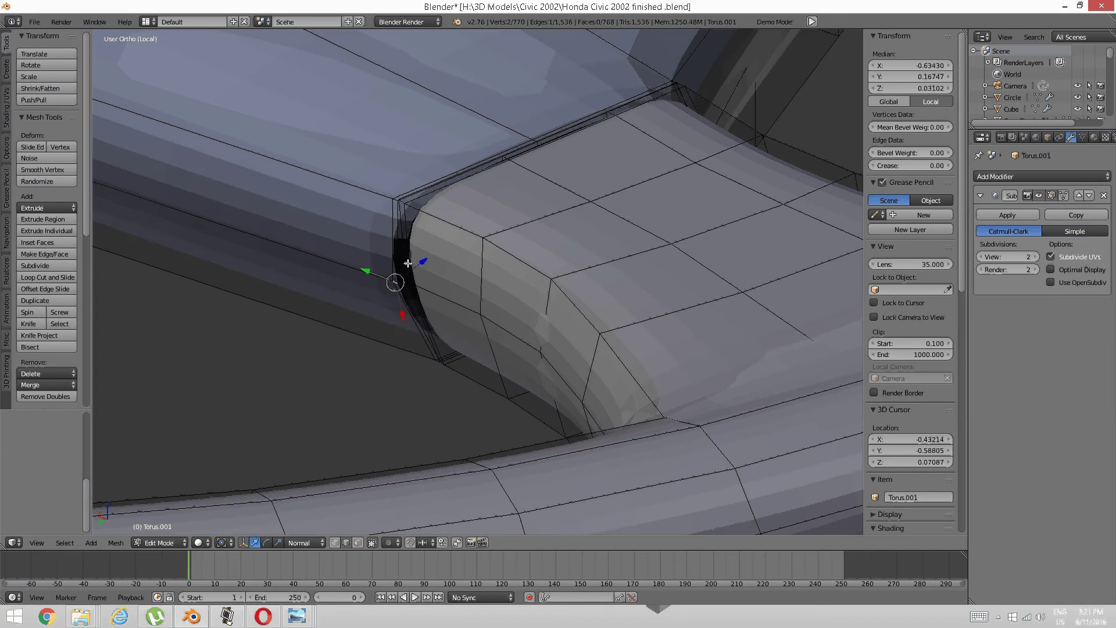
drag(417, 261, 421, 259)
click(421, 259)
middle_drag(421, 258, 414, 308)
scroll(421, 313, up, 3)
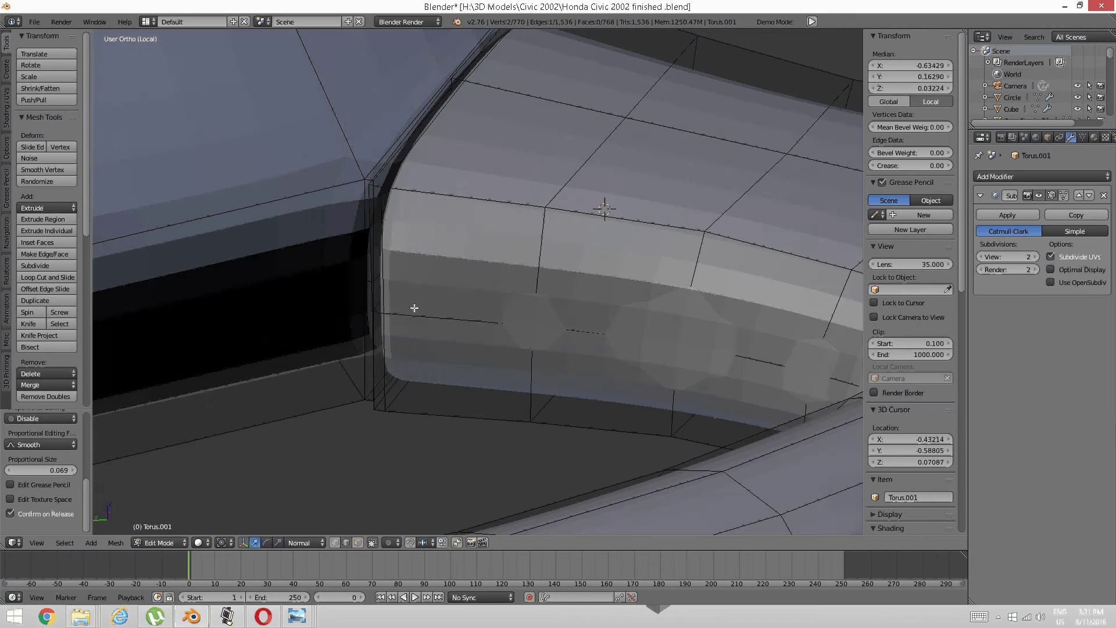
Adjust the short edge at the hub corner beside the lower spoke, on the side facing the side spoke, along its normal
right_click(369, 279)
middle_drag(369, 280, 341, 284)
drag(389, 253, 376, 259)
click(376, 259)
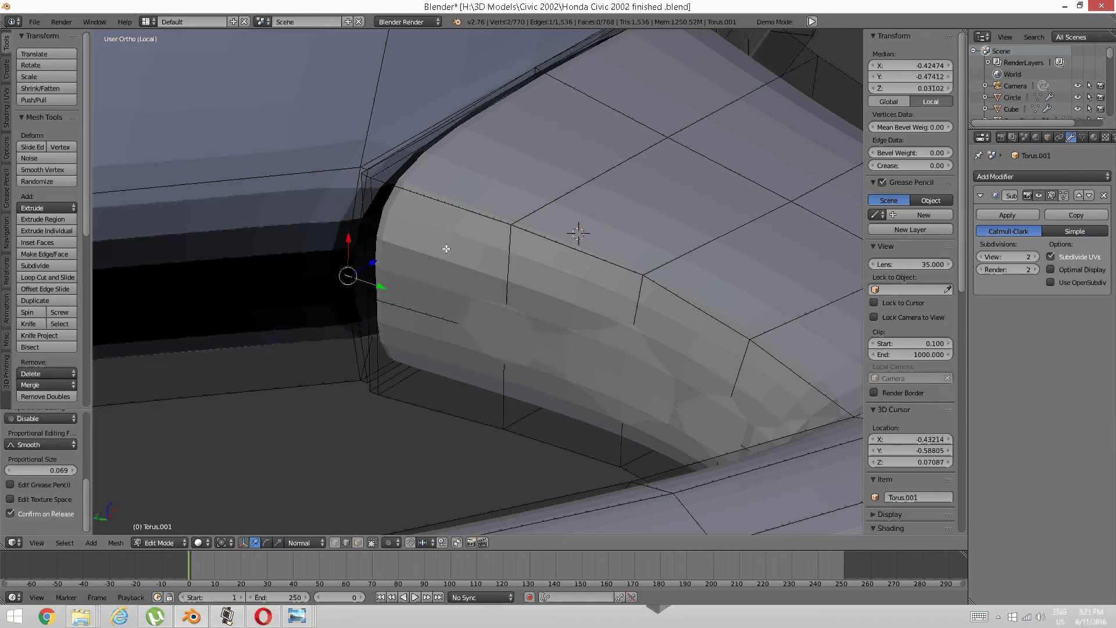
middle_drag(443, 250, 406, 236)
drag(415, 212, 434, 207)
Adjust the short edge at the hub corner on the lower spoke's other side and clear the selection
scroll(595, 227, down, 3)
middle_drag(595, 227, 544, 270)
scroll(525, 308, up, 3)
right_click(494, 283)
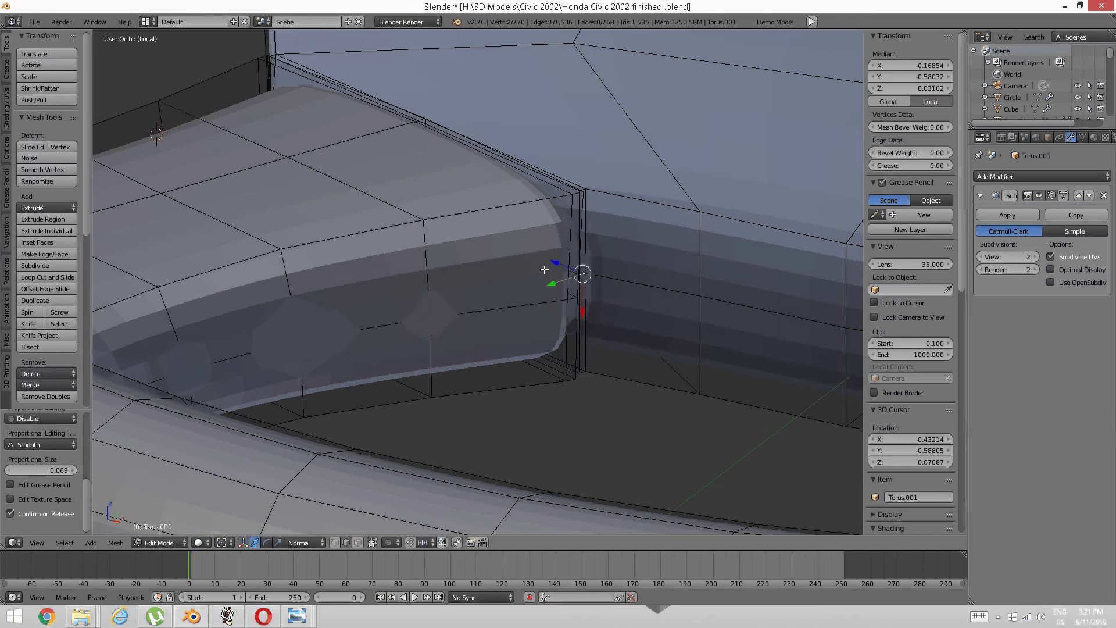
key(a)
middle_drag(600, 291, 475, 235)
key(a)
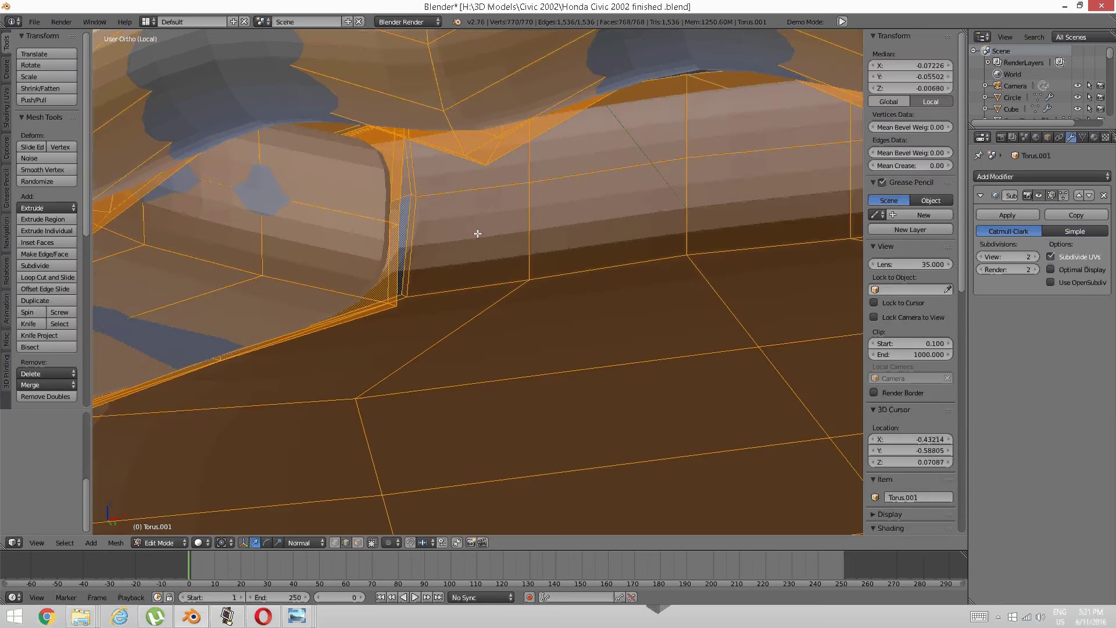
key(a)
Add two loop cuts around the hub's side wall, one on each side of its middle edge loop
key(ctrl+r)
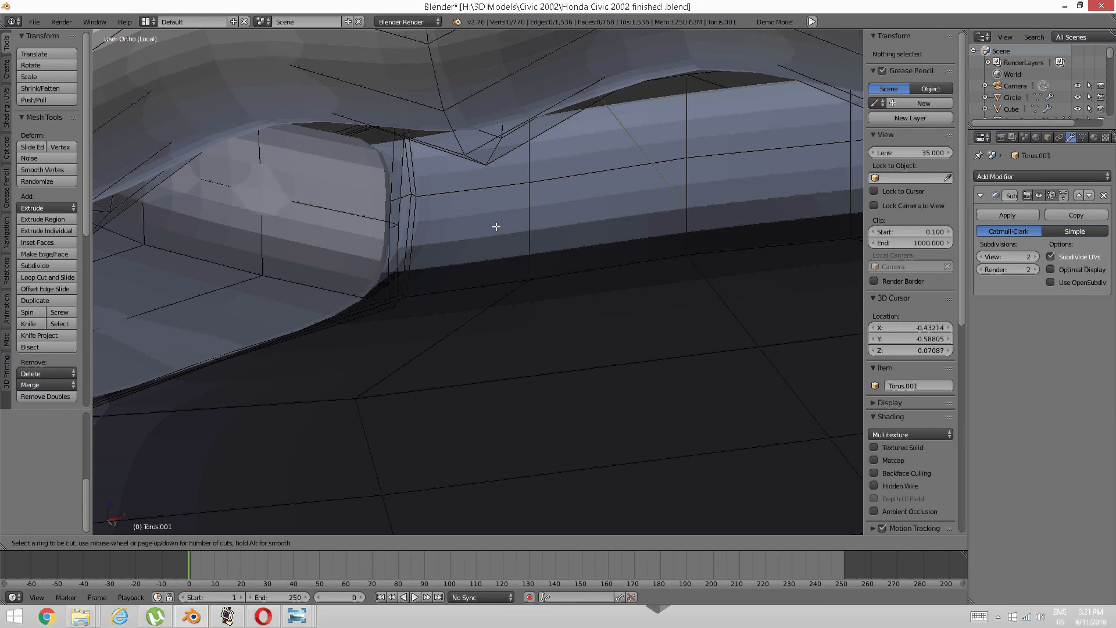
click(554, 231)
click(555, 231)
middle_drag(554, 231, 515, 291)
shift+middle_drag(457, 240, 477, 311)
key(ctrl+r)
click(445, 247)
click(446, 247)
In face select mode, select the six middle side-wall faces between the two spokes, try to move them inward, and undo the move
key(ctrl+Tab)
click(476, 295)
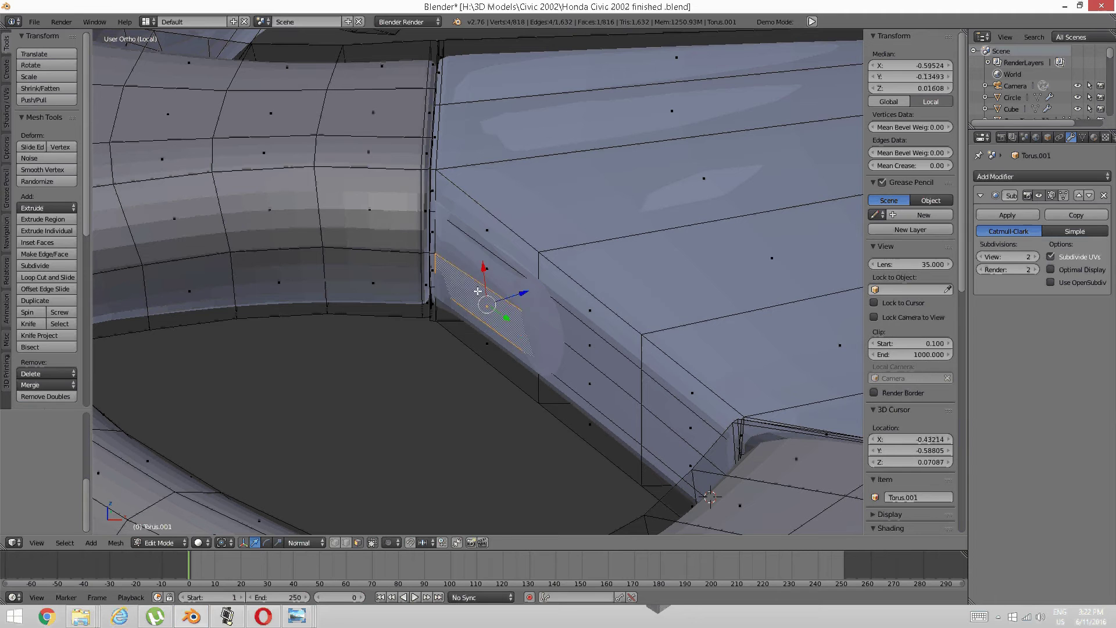
shift+click(464, 282)
shift+click(581, 349)
shift+click(603, 381)
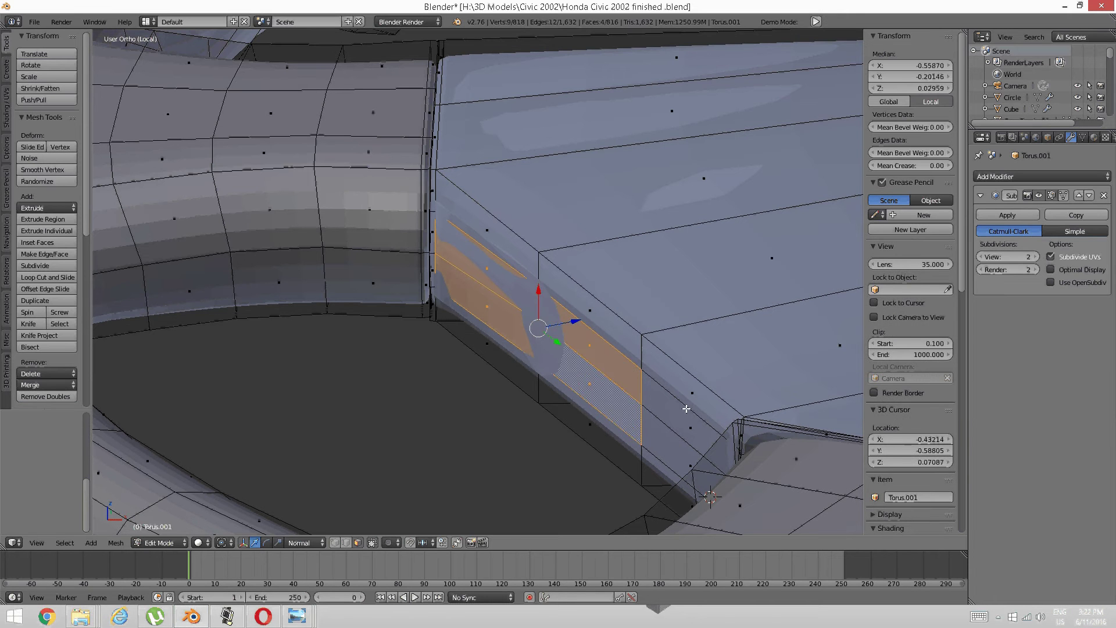
shift+click(669, 410)
shift+click(677, 442)
middle_drag(678, 442, 573, 390)
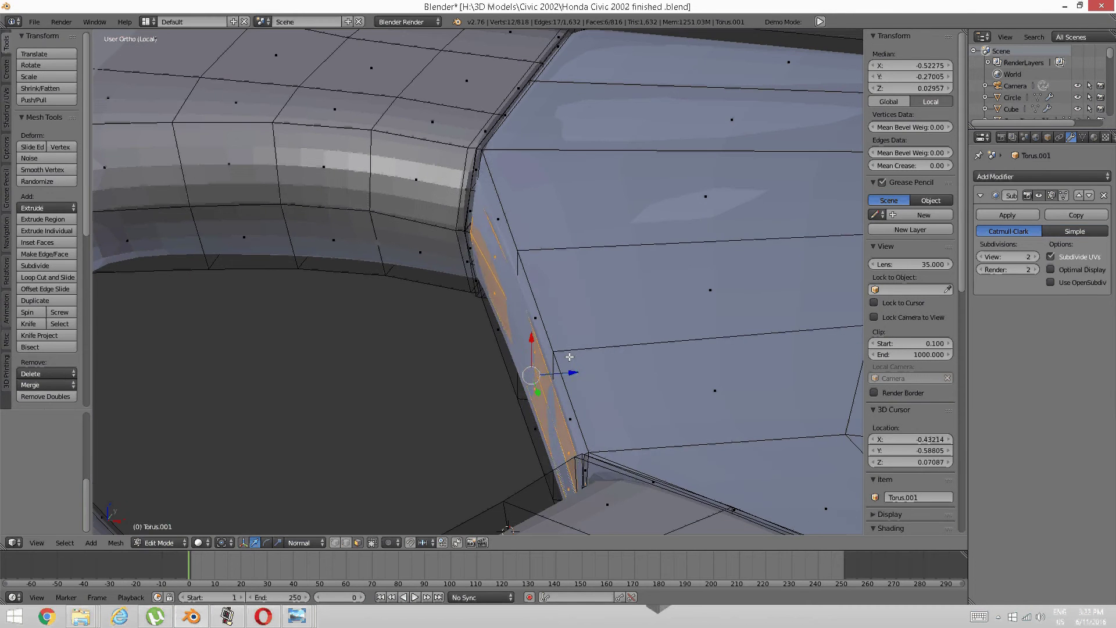
drag(574, 371, 561, 374)
key(ctrl+z)
Try adding the two narrow end faces beside the side spoke to the selection, revert that, and deselect everything
middle_drag(491, 399, 461, 334)
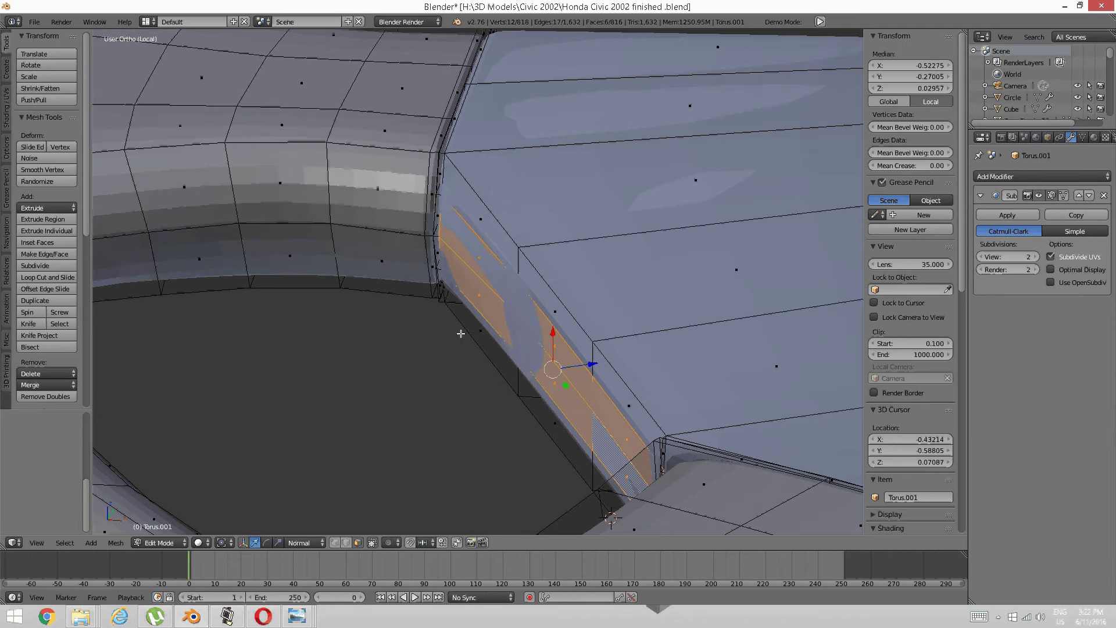
shift+click(436, 216)
shift+click(438, 250)
middle_drag(565, 332, 571, 301)
key(ctrl+z)
key(ctrl+z)
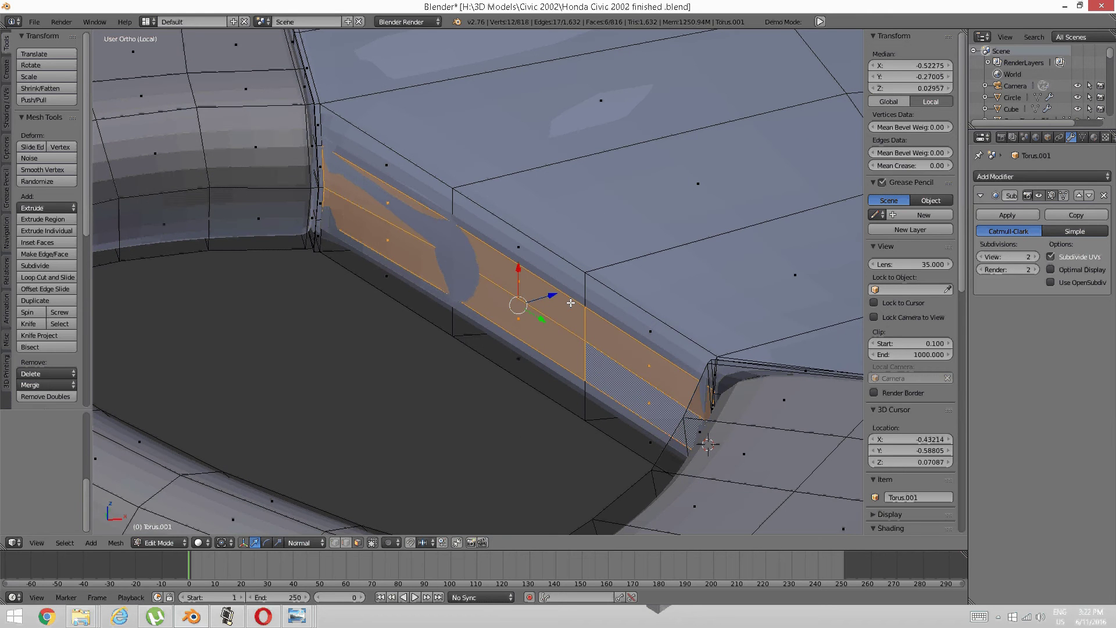
key(a)
In edge select mode, try to shift the three middle side-wall edges between the spokes, undo it, and clear the selection
key(ctrl+Tab)
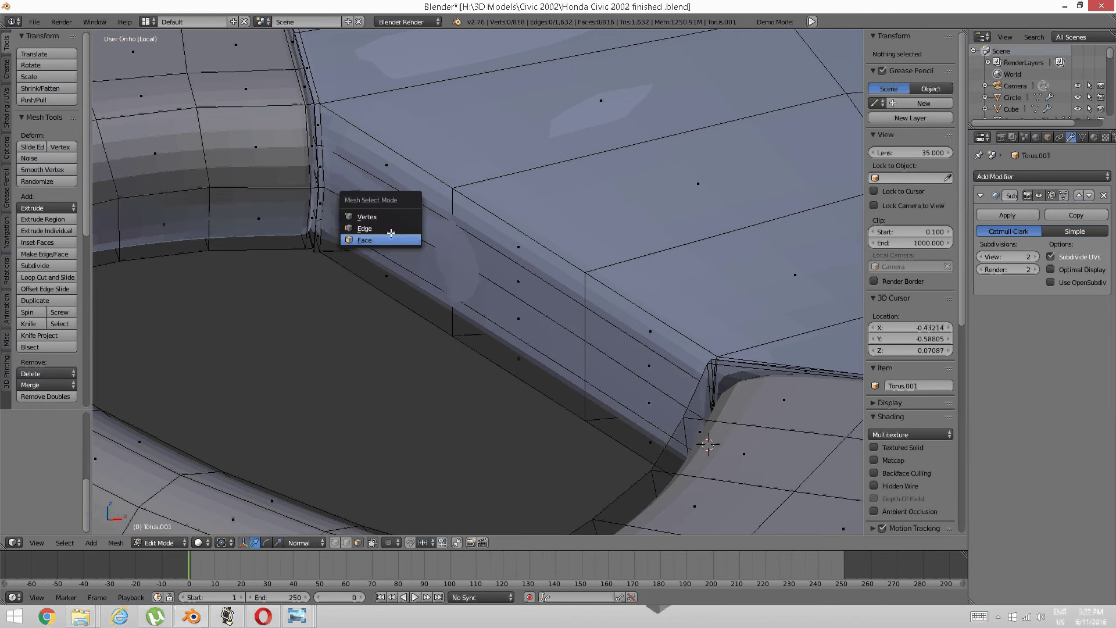
click(407, 227)
right_click(415, 237)
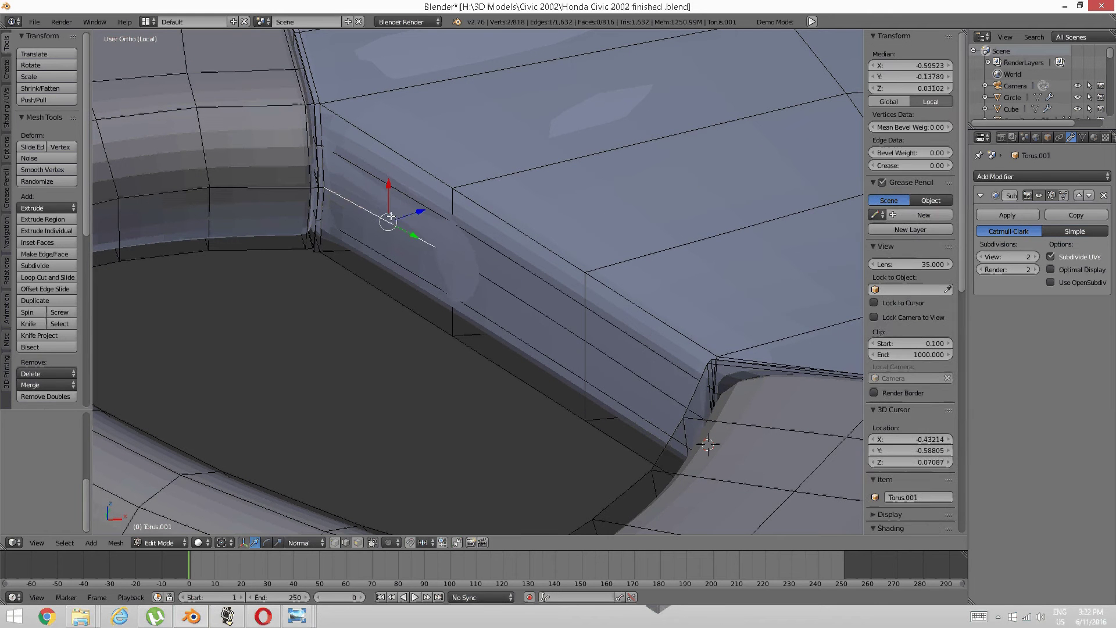
ctrl+right_click(611, 361)
middle_drag(570, 343, 530, 277)
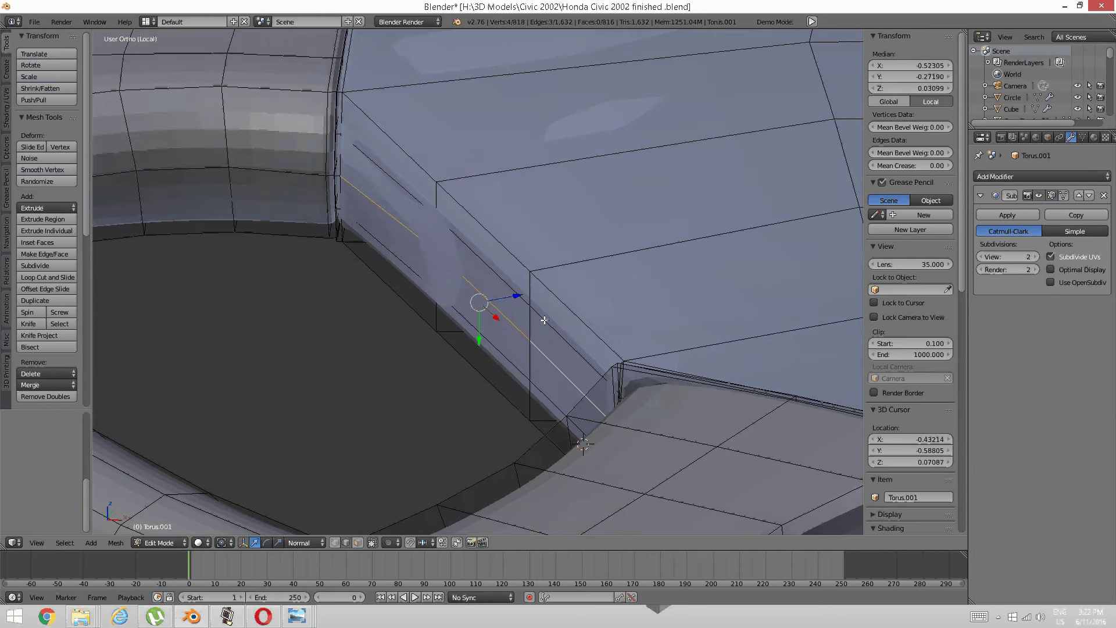
drag(518, 291, 512, 297)
key(ctrl+z)
key(ctrl+z)
shift+right_click(513, 297)
key(a)
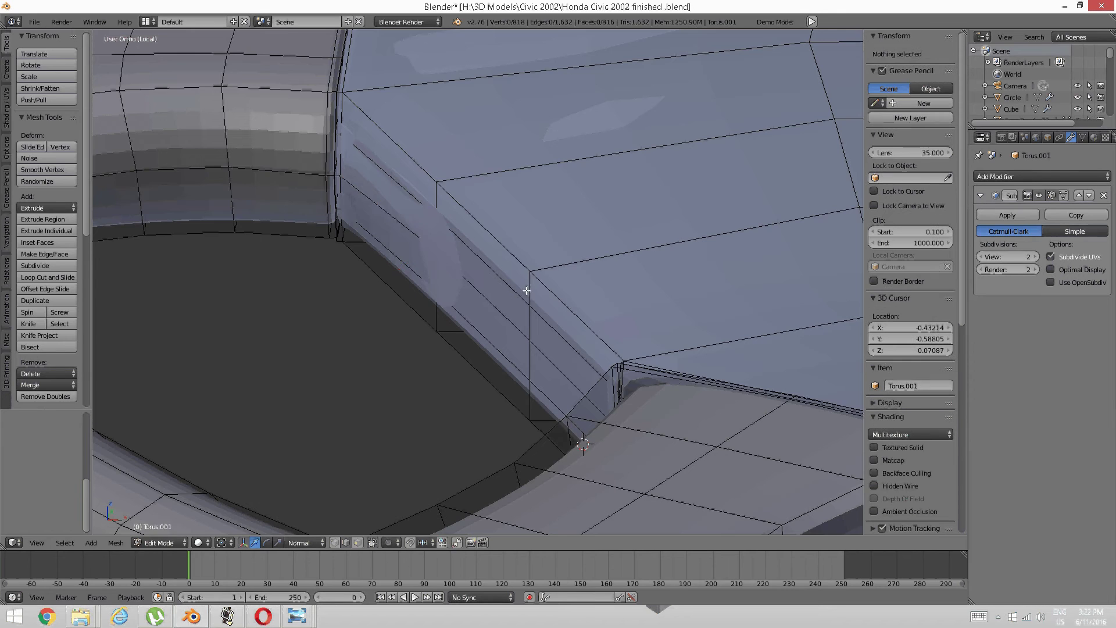
From behind the wheel, select the whole linked hub mesh and deselect it again
scroll(524, 296, down, 10)
middle_drag(563, 309, 478, 294)
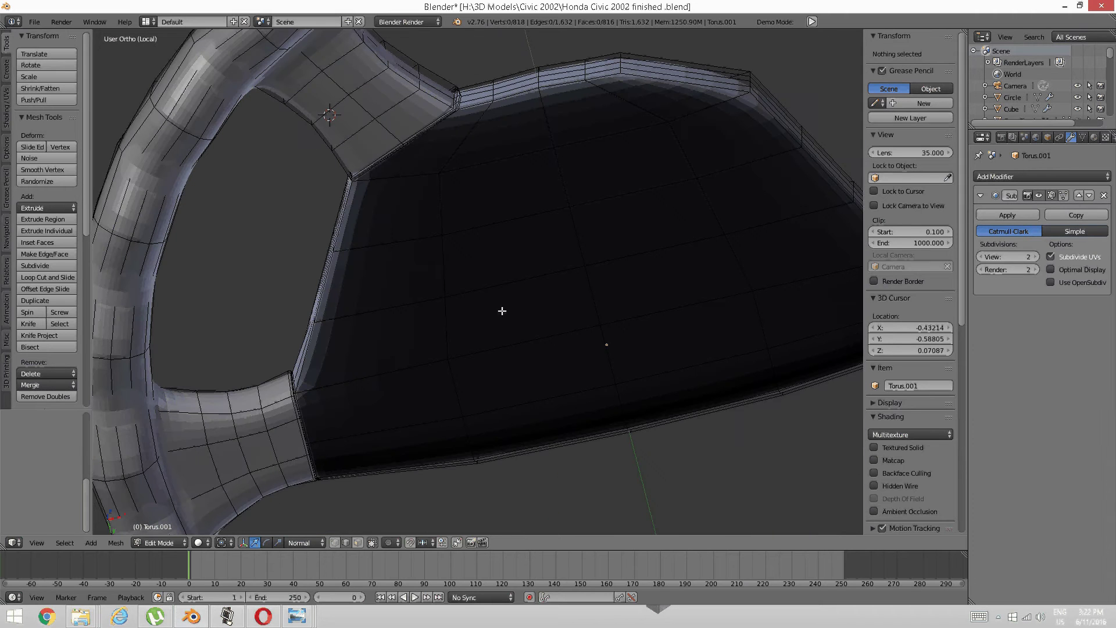
right_click(499, 287)
key(ctrl+l)
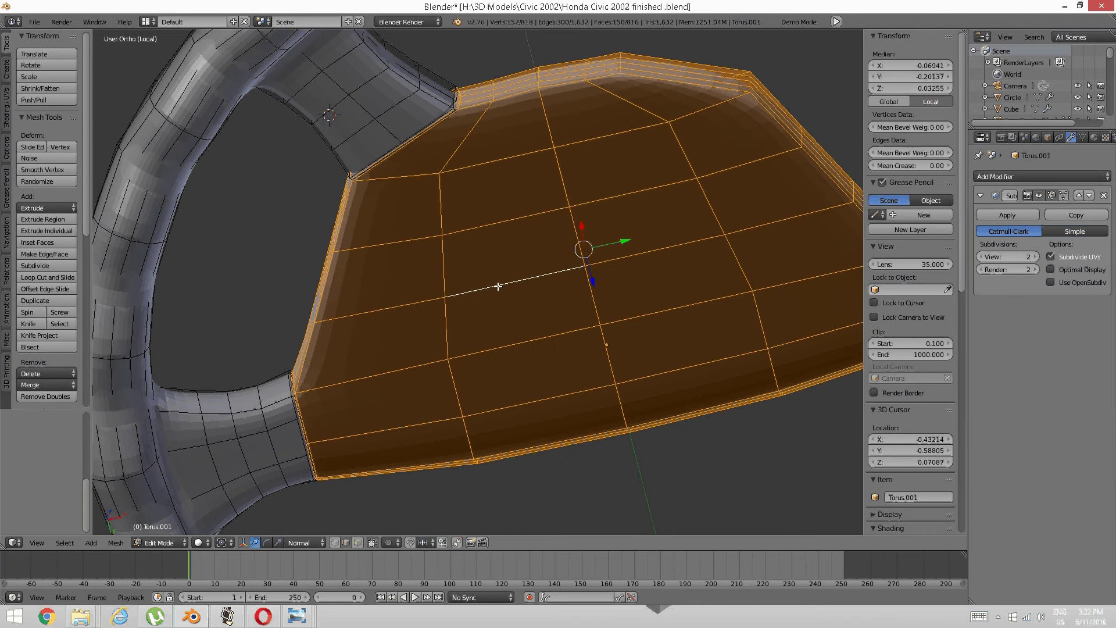
key(a)
scroll(578, 217, down, 4)
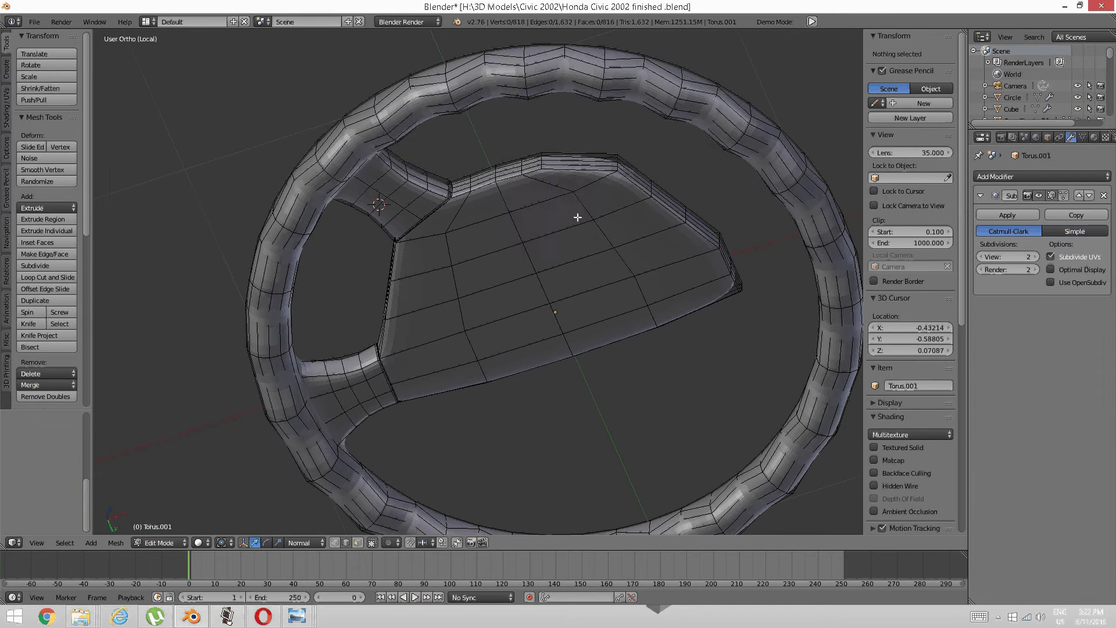
In face select mode, select the outer back faces of the hub, from beside the spokes along its long straight edge to the far end
key(ctrl+Tab)
click(536, 230)
right_click(477, 207)
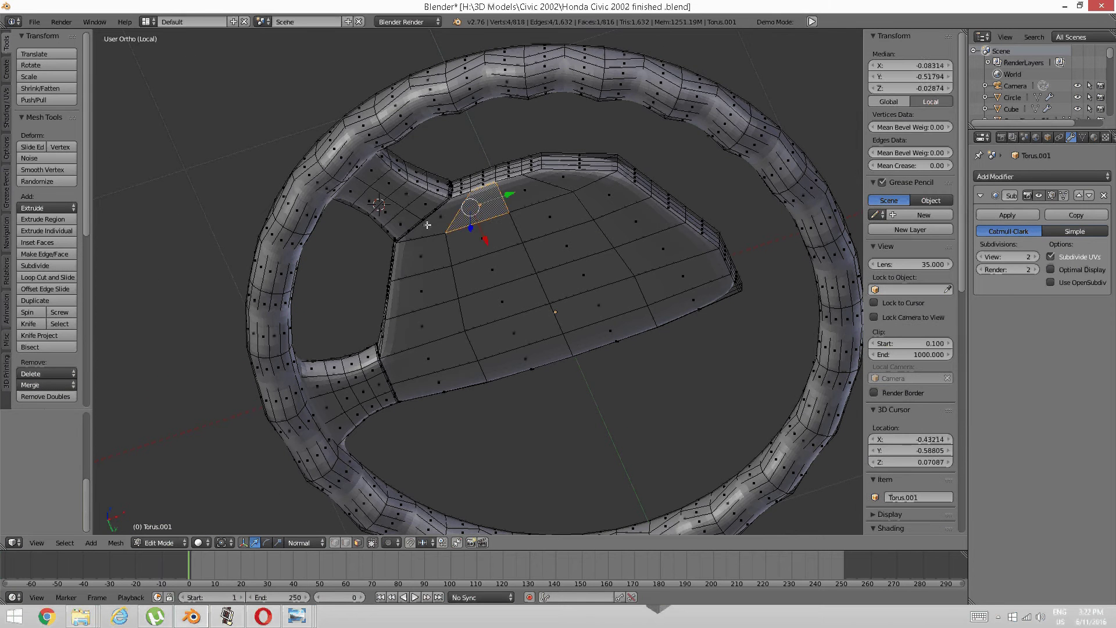
shift+right_click(437, 231)
shift+right_click(421, 259)
shift+right_click(423, 294)
shift+right_click(427, 329)
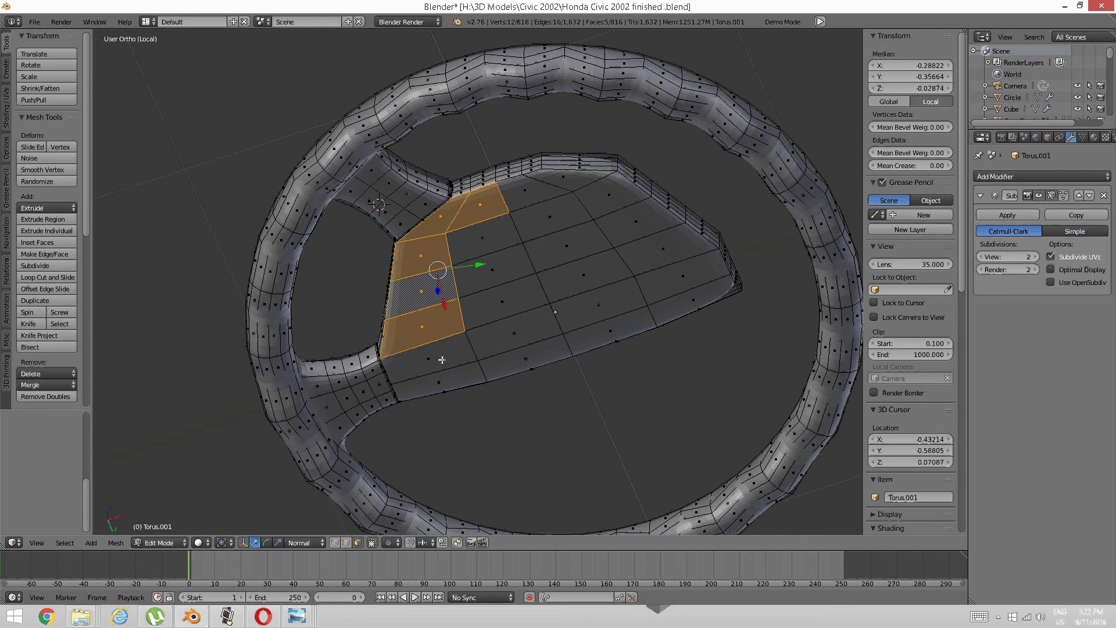
shift+right_click(436, 362)
shift+right_click(439, 381)
shift+right_click(526, 357)
shift+right_click(514, 331)
shift+right_click(611, 330)
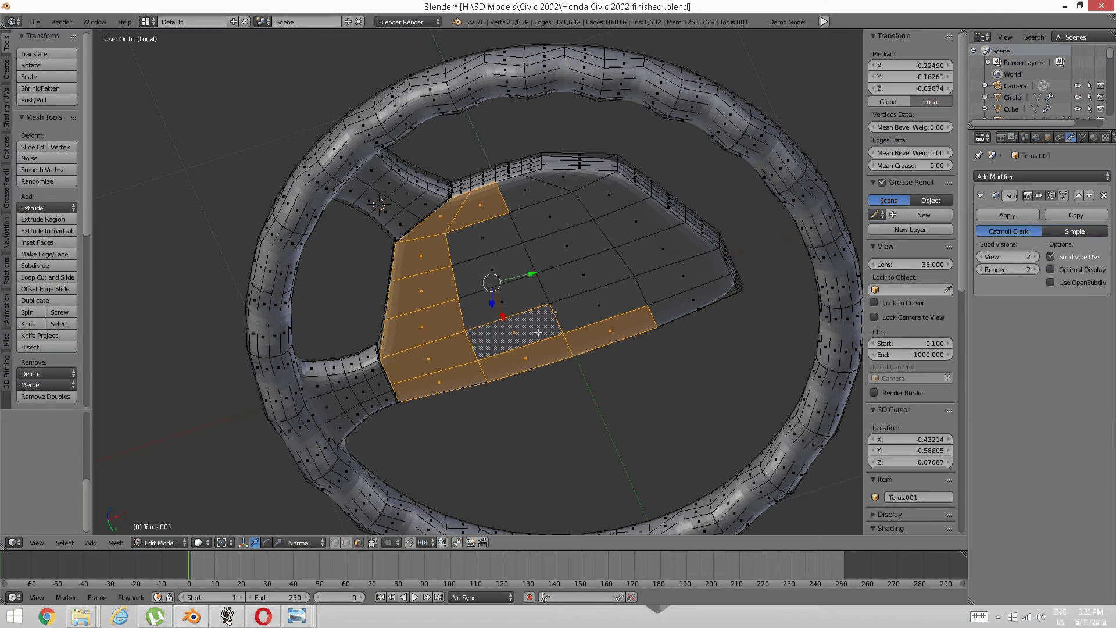
shift+right_click(599, 304)
shift+right_click(689, 298)
shift+right_click(683, 276)
shift+right_click(663, 249)
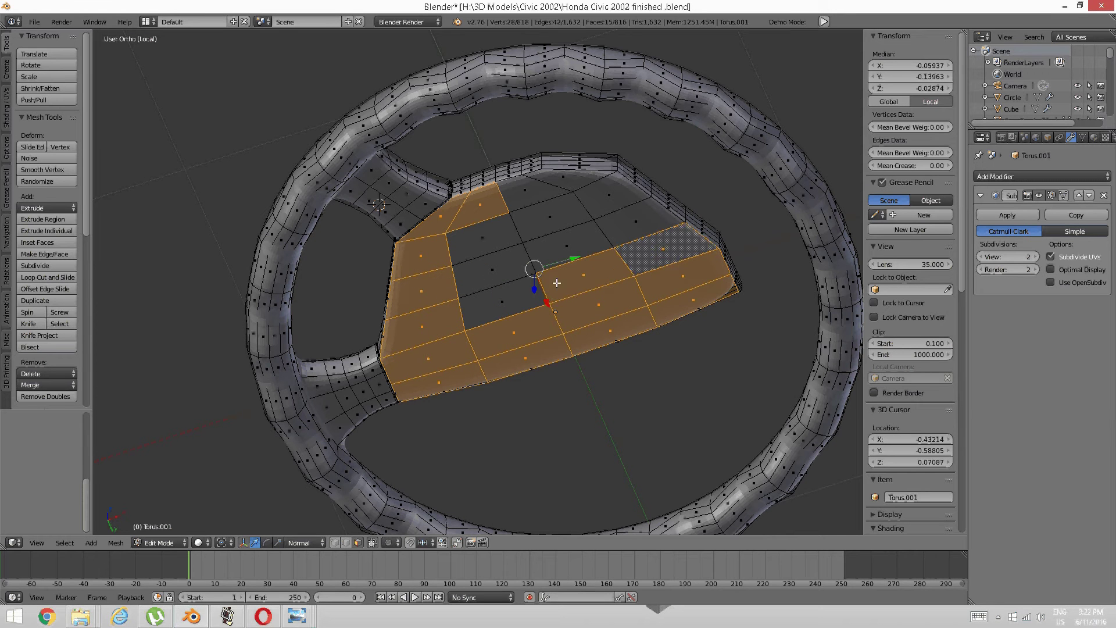
Add the remaining inner and spoke-side back faces so the hub's whole back surface is selected
shift+right_click(476, 297)
shift+right_click(492, 269)
shift+right_click(556, 257)
shift+right_click(567, 247)
shift+right_click(634, 224)
shift+right_click(589, 207)
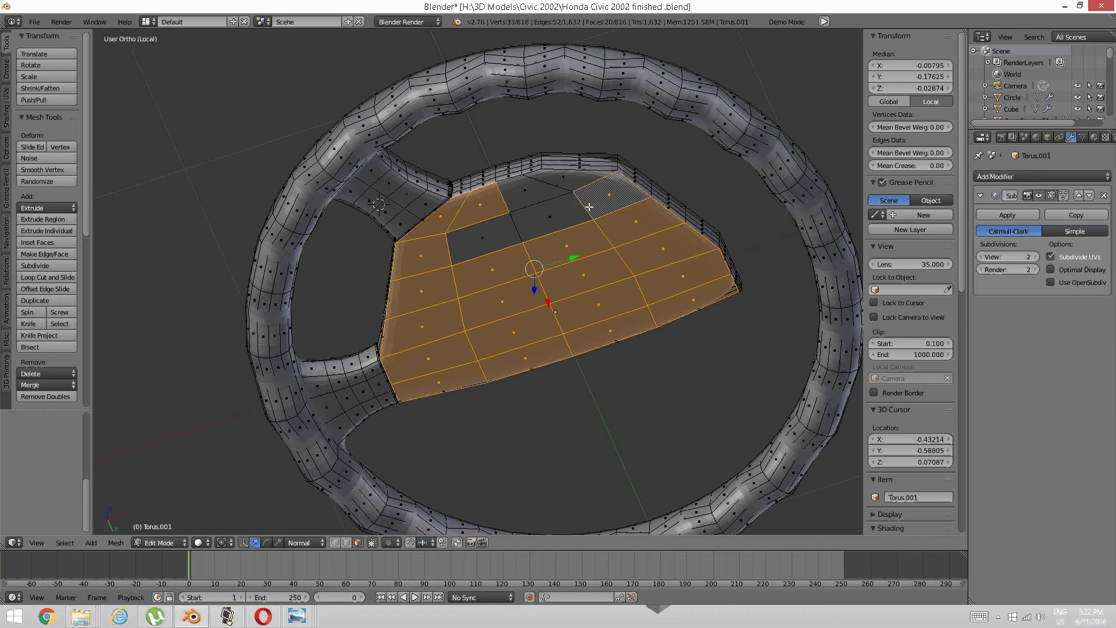
shift+right_click(589, 207)
shift+right_click(557, 187)
shift+right_click(564, 177)
shift+right_click(610, 195)
shift+right_click(550, 216)
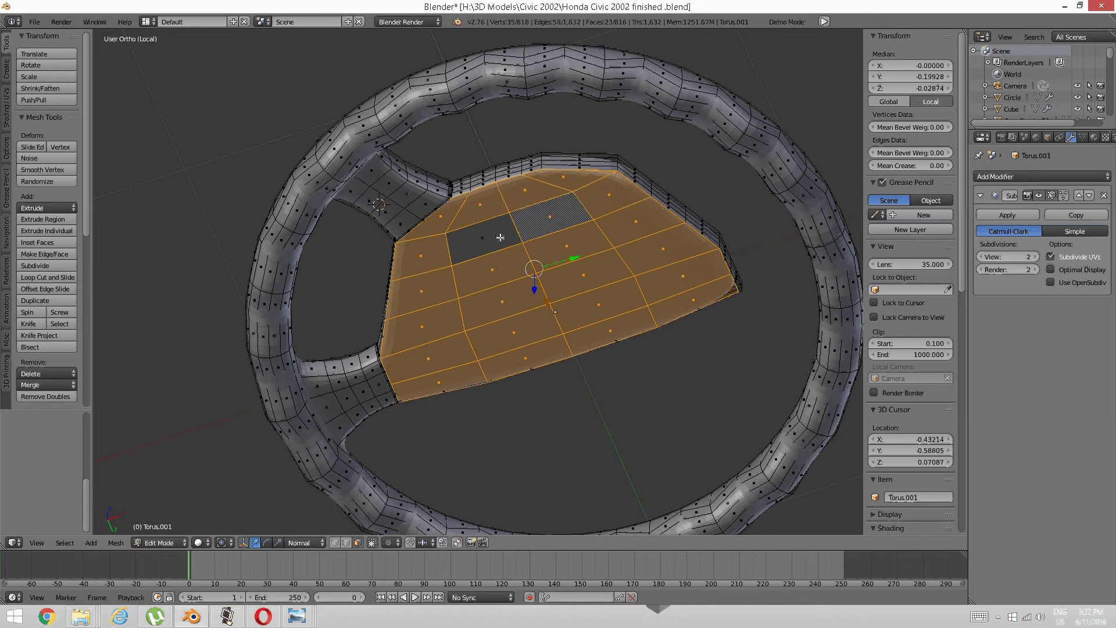
shift+right_click(500, 237)
Extrude the hub's back faces straight backward by about 0.33 to give the hub a deep rear housing
middle_drag(500, 237, 616, 214)
scroll(576, 271, up, 3)
scroll(616, 215, down, 2)
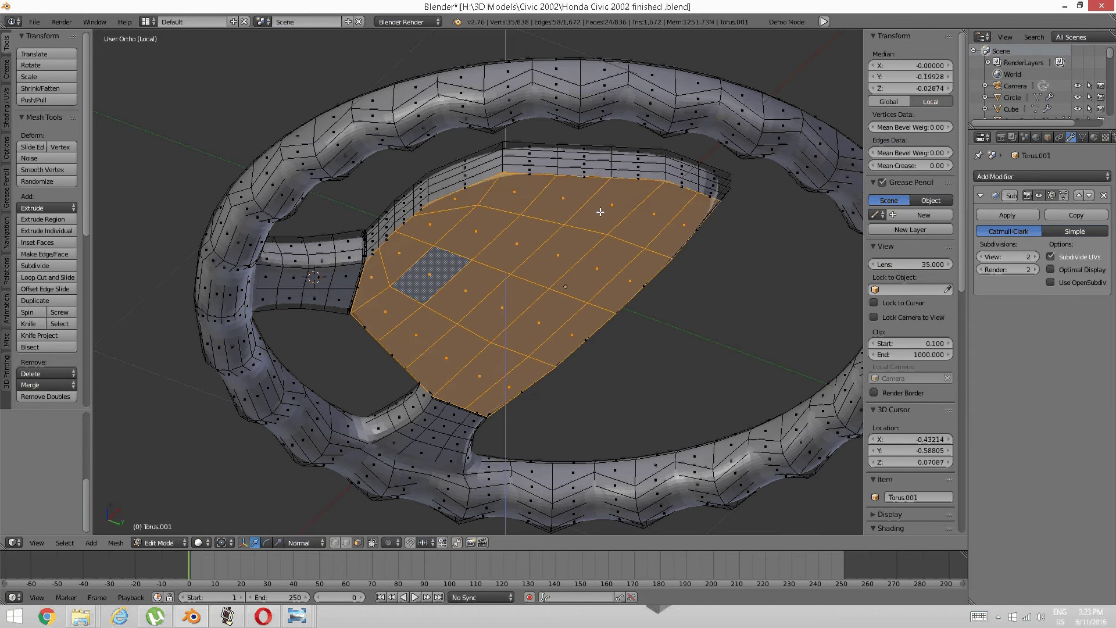
key(e)
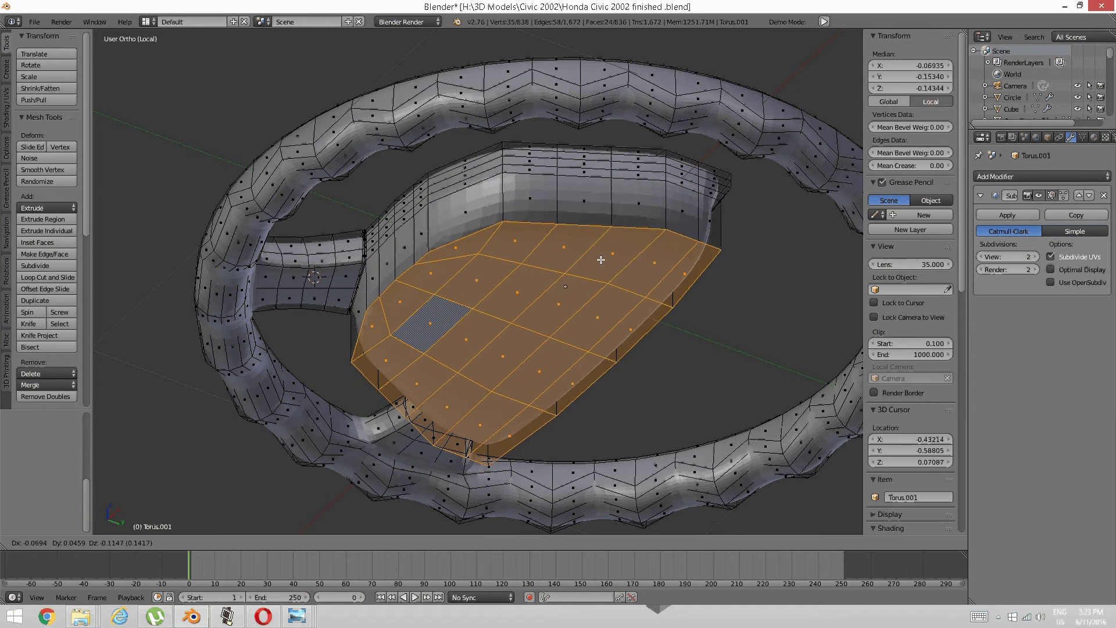
click(603, 283)
middle_drag(603, 284, 477, 365)
drag(477, 366, 478, 380)
Scale the extruded back faces down in two passes so the rear housing tapers away from the wheel
key(s)
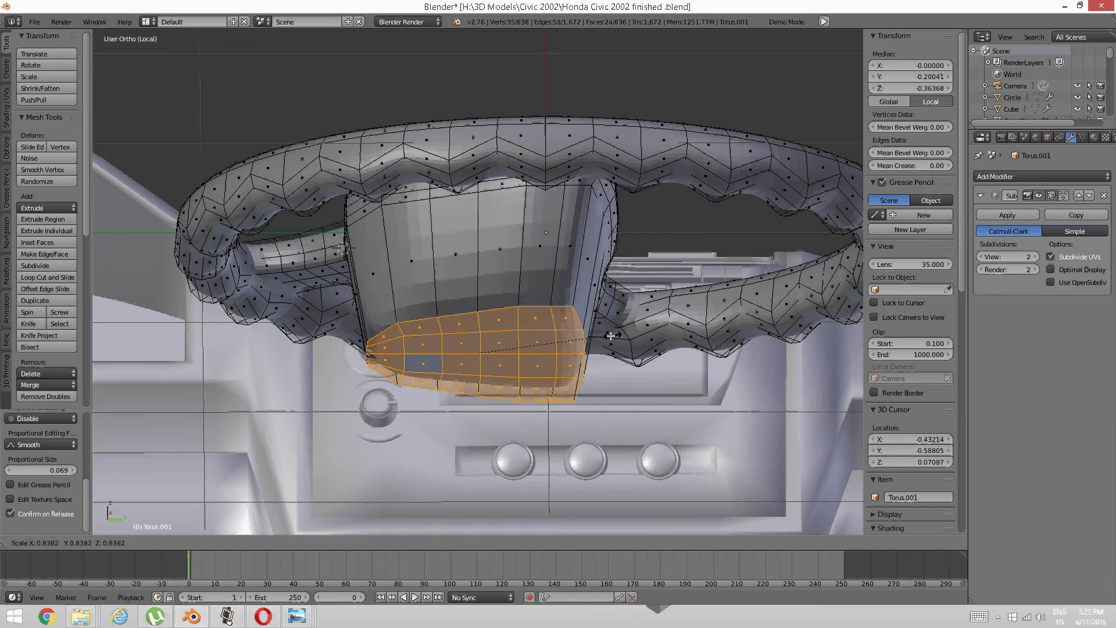
click(589, 333)
middle_drag(589, 333, 486, 302)
scroll(465, 301, up, 5)
key(g)
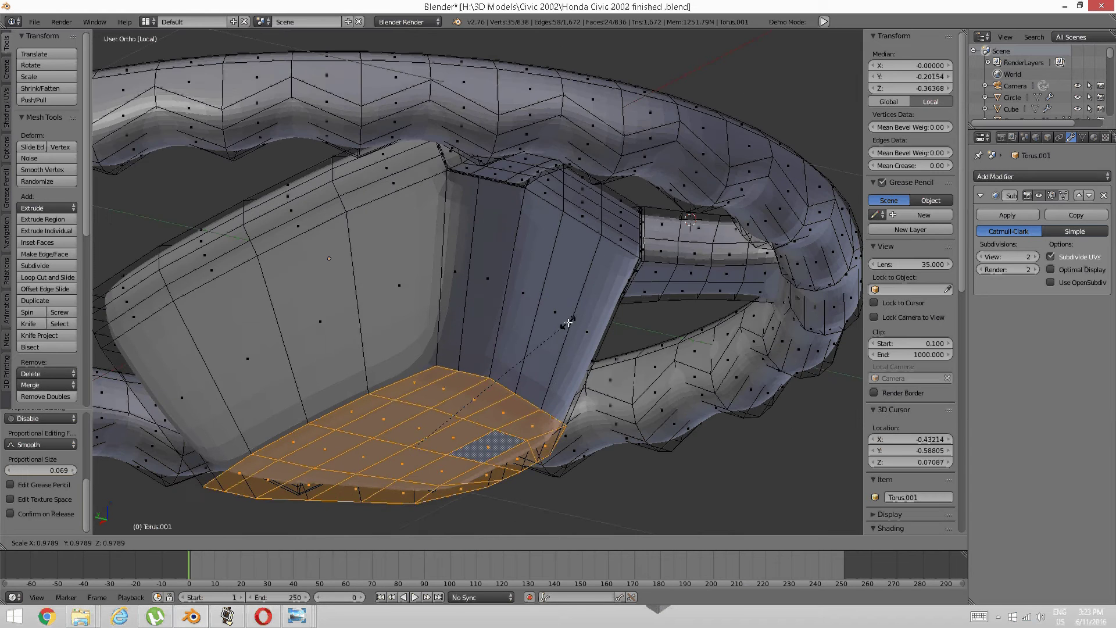
click(565, 325)
Shift the scaled back faces slightly toward the rim along Z to shorten the rear housing
middle_drag(564, 325, 526, 325)
drag(462, 489, 457, 471)
click(457, 471)
middle_drag(457, 472, 583, 429)
key(g)
key(z)
key(z)
click(587, 431)
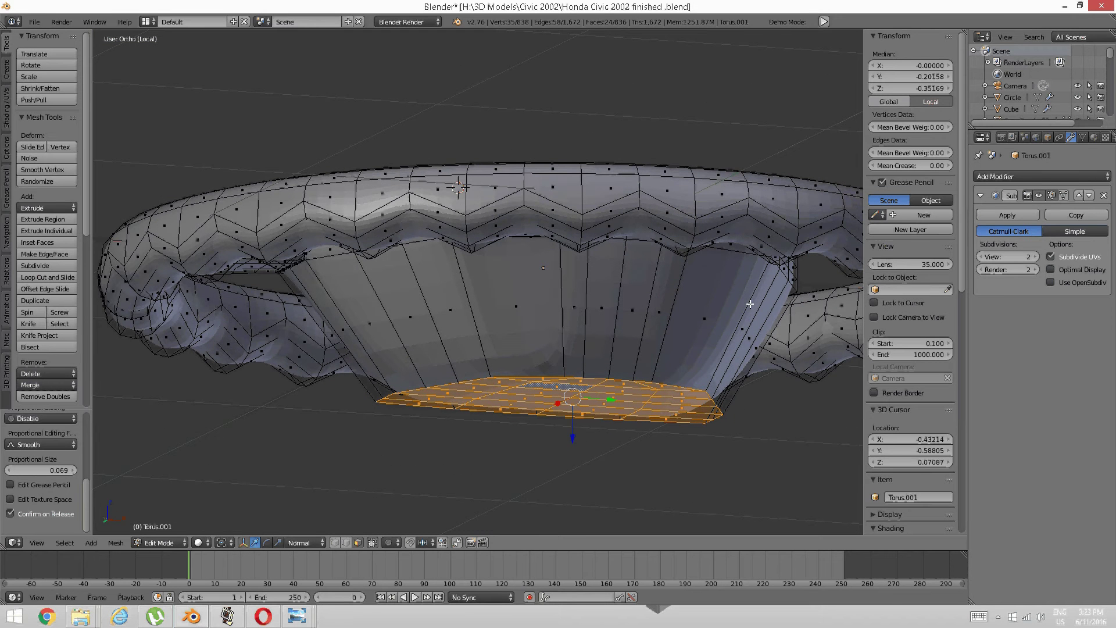
Add an edge loop around the rear housing's side wall, slide it close to the back rim, and deselect it
middle_drag(748, 304, 632, 345)
key(a)
scroll(700, 363, up, 2)
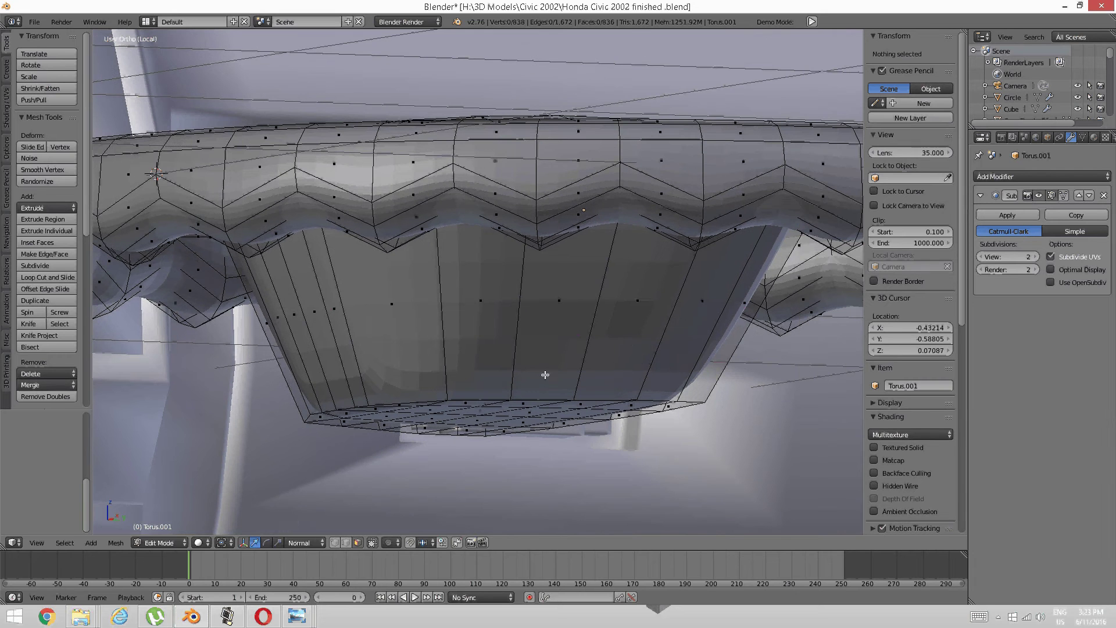
key(ctrl+r)
click(523, 370)
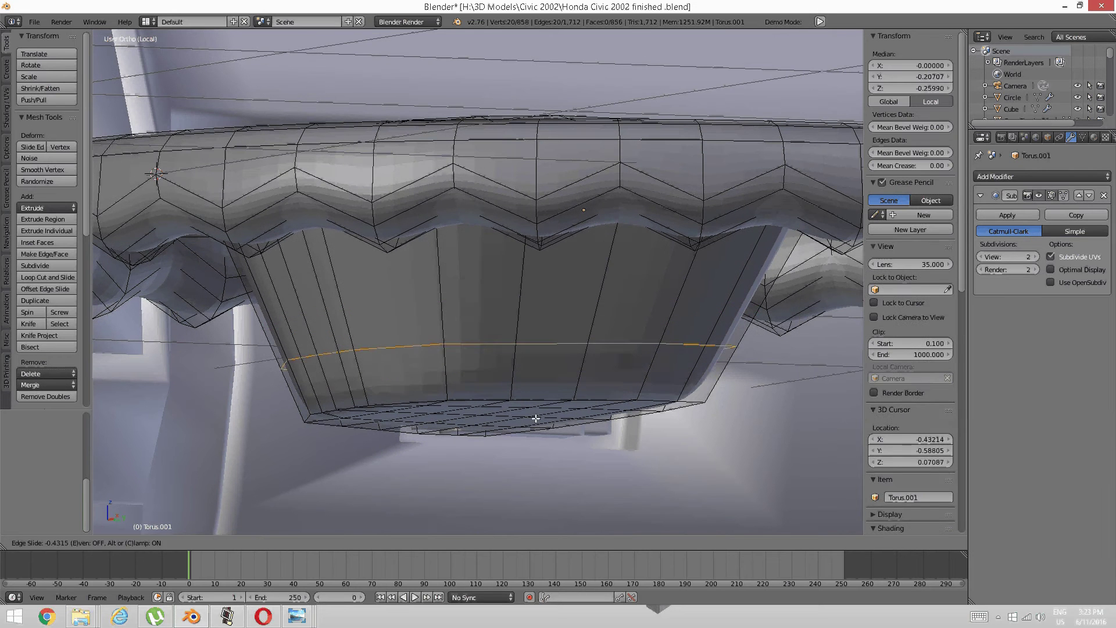
click(534, 454)
key(a)
scroll(372, 209, down, 3)
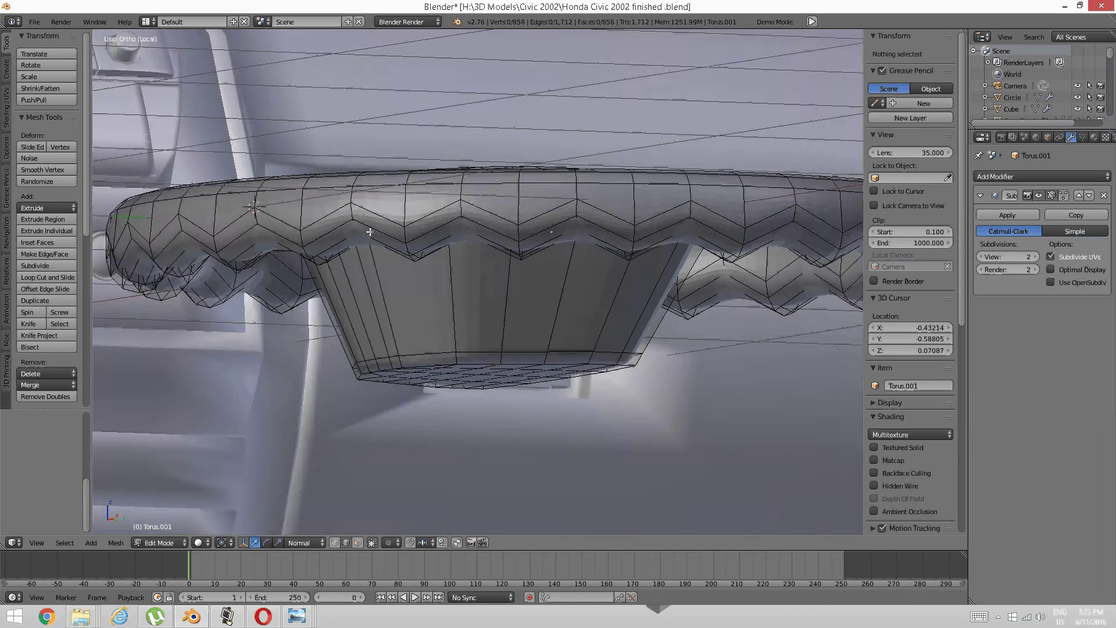
Add a second edge loop around the rear housing's side wall, slide it close to the front part of the hub, and deselect it
middle_drag(372, 210, 535, 218)
scroll(468, 196, up, 1)
scroll(469, 196, up, 3)
key(ctrl+r)
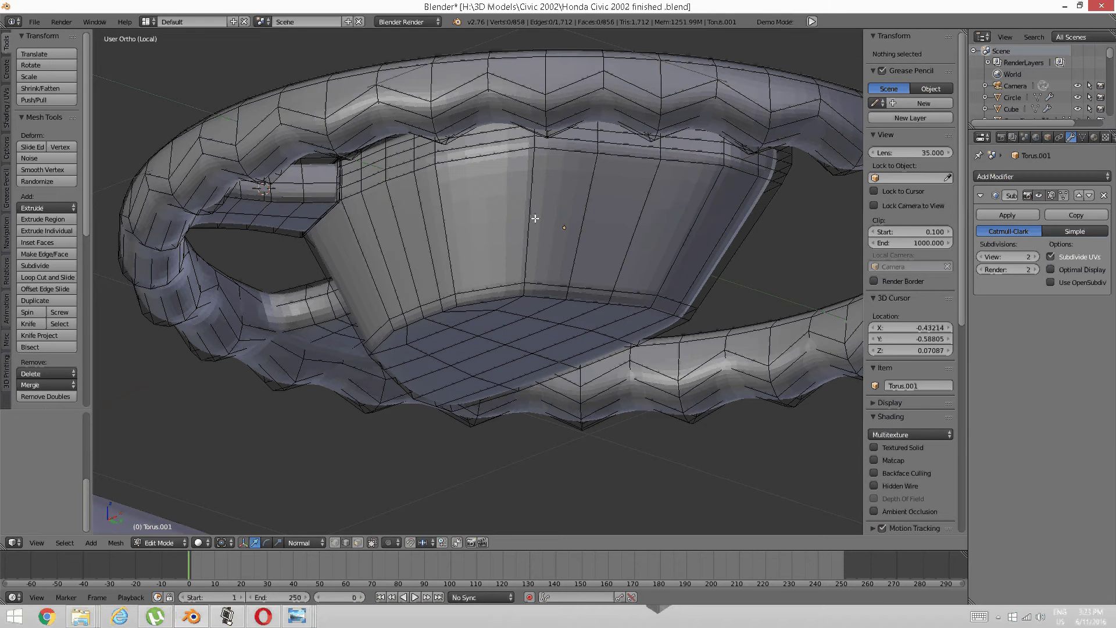
click(533, 207)
click(540, 164)
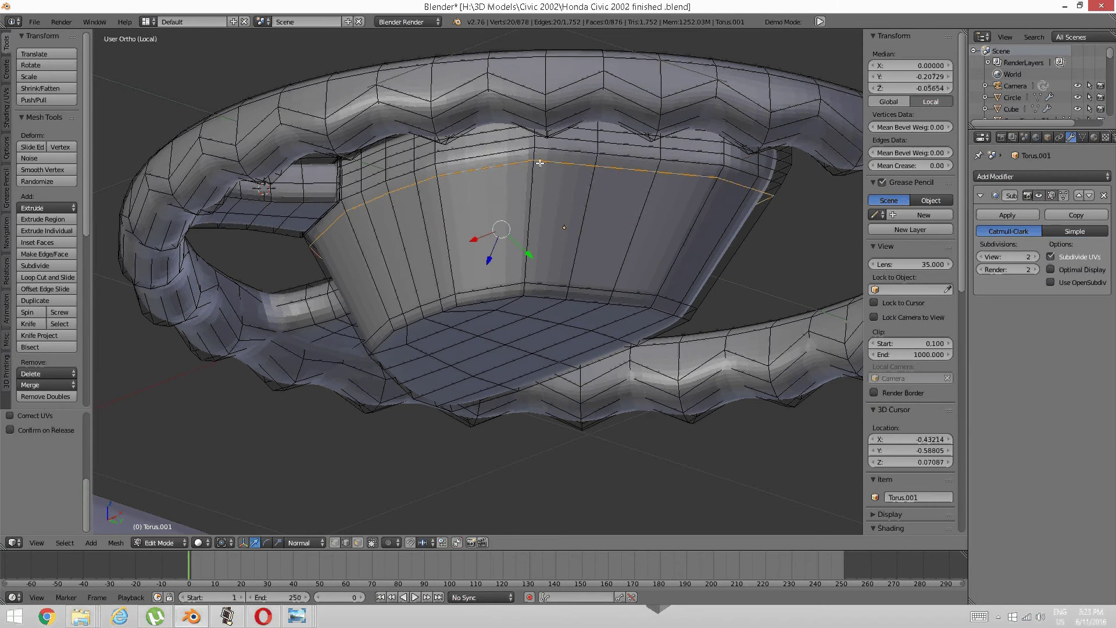
key(a)
Compare the hub's front with the steering wheel photos 68512572.jpg and 63614861.jpg in Windows Photo Viewer, and return to Blender
scroll(532, 170, down, 2)
middle_drag(532, 170, 593, 281)
scroll(530, 278, up, 2)
scroll(595, 290, down, 2)
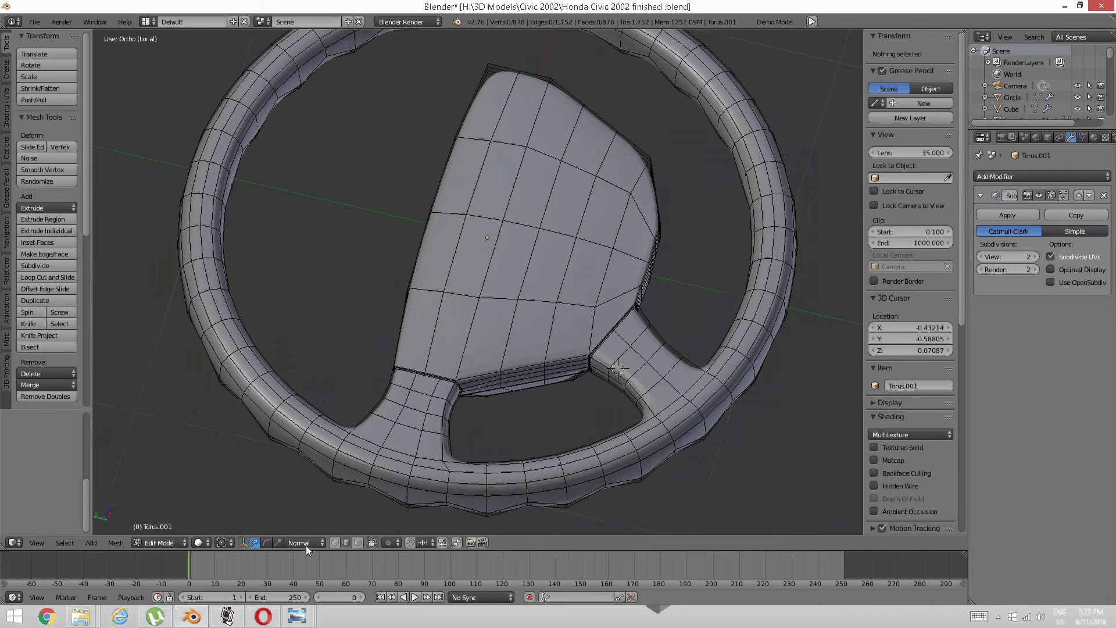
mouse_move(297, 616)
click(413, 552)
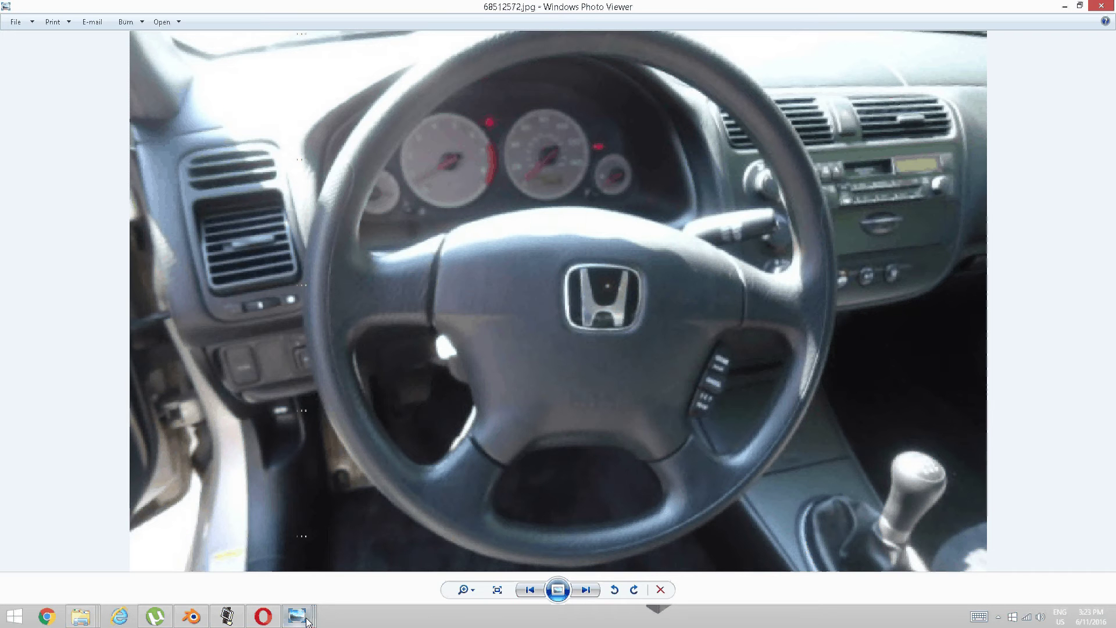
mouse_move(297, 617)
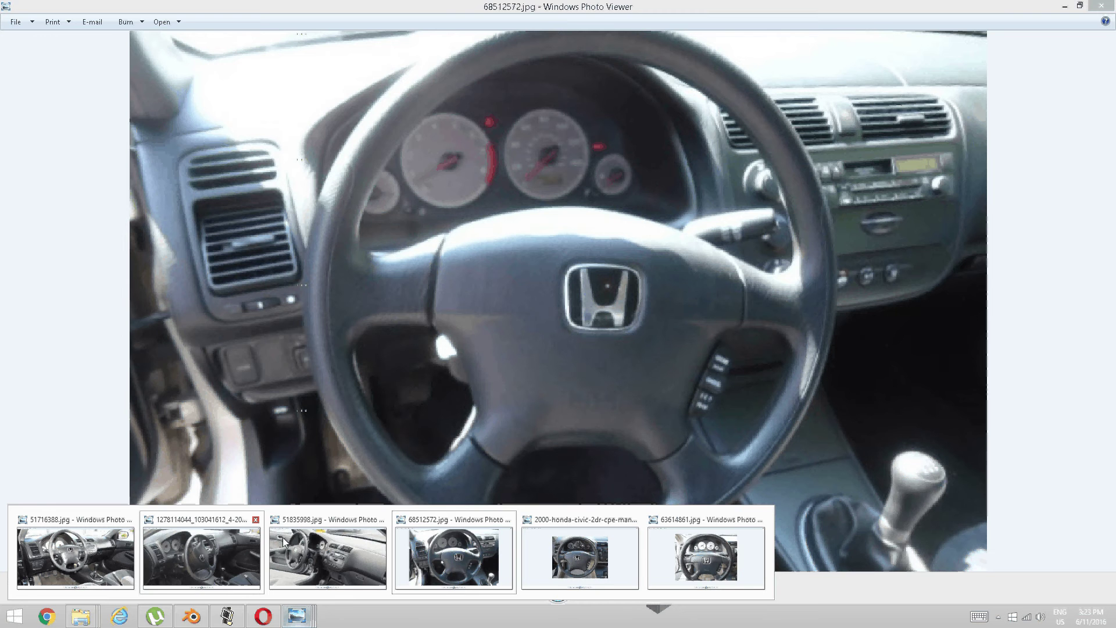
click(704, 560)
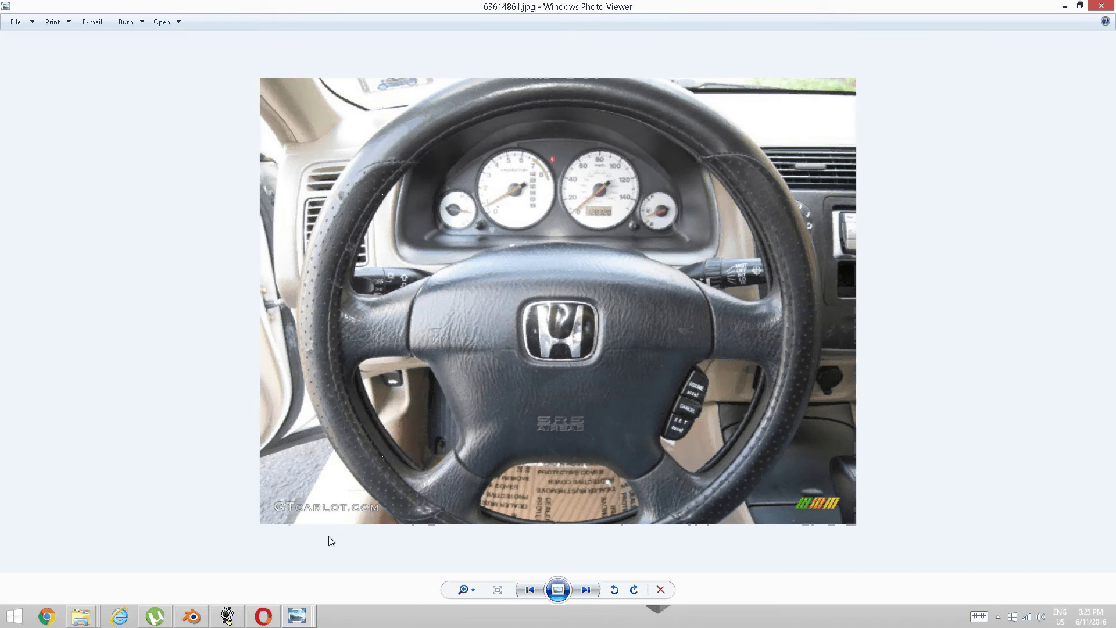
click(188, 621)
In wireframe display and vertex select mode, circle-select the centre vertices on the hub's long edge opposite the lower spoke, leaving out the rear housing
middle_drag(362, 407, 483, 369)
scroll(448, 349, up, 2)
key(z)
click(482, 355)
key(ctrl+Tab)
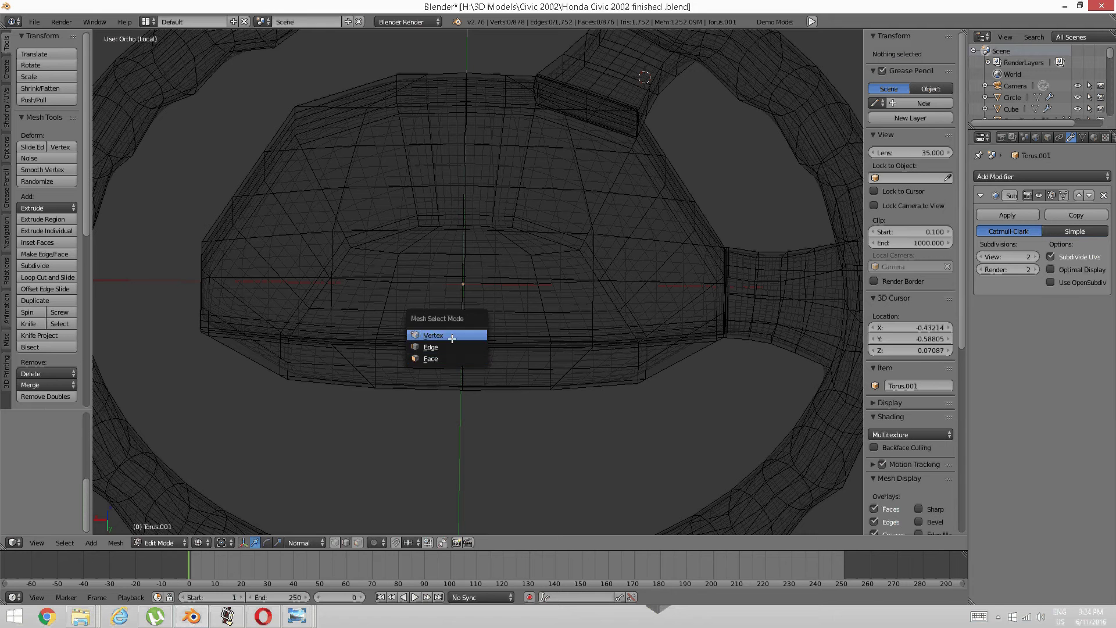
click(455, 337)
key(c)
click(458, 334)
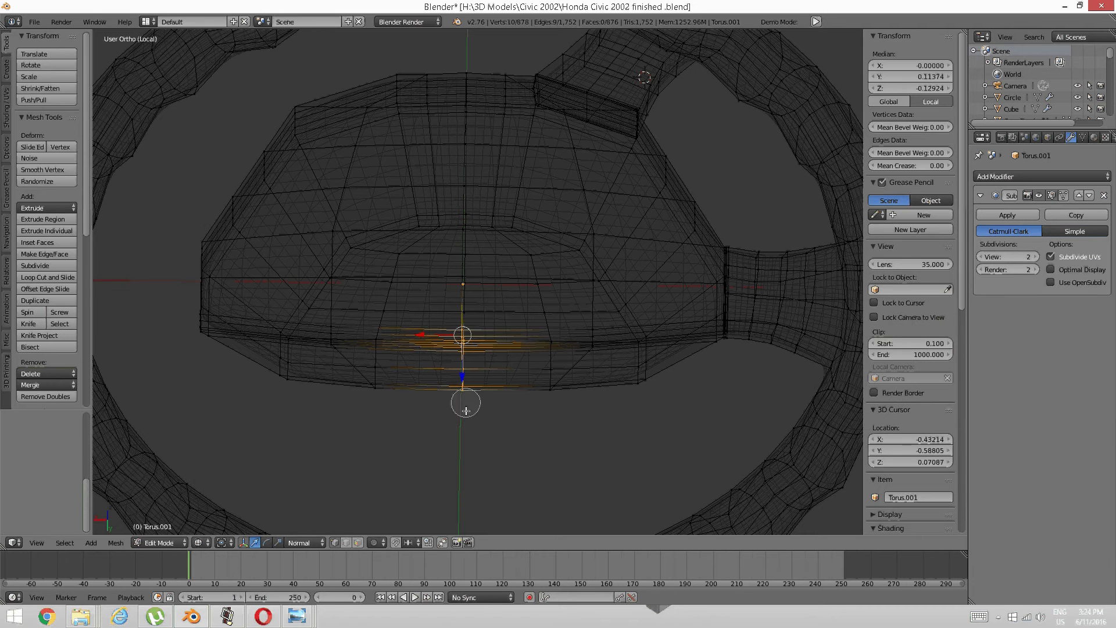
middle_click(473, 381)
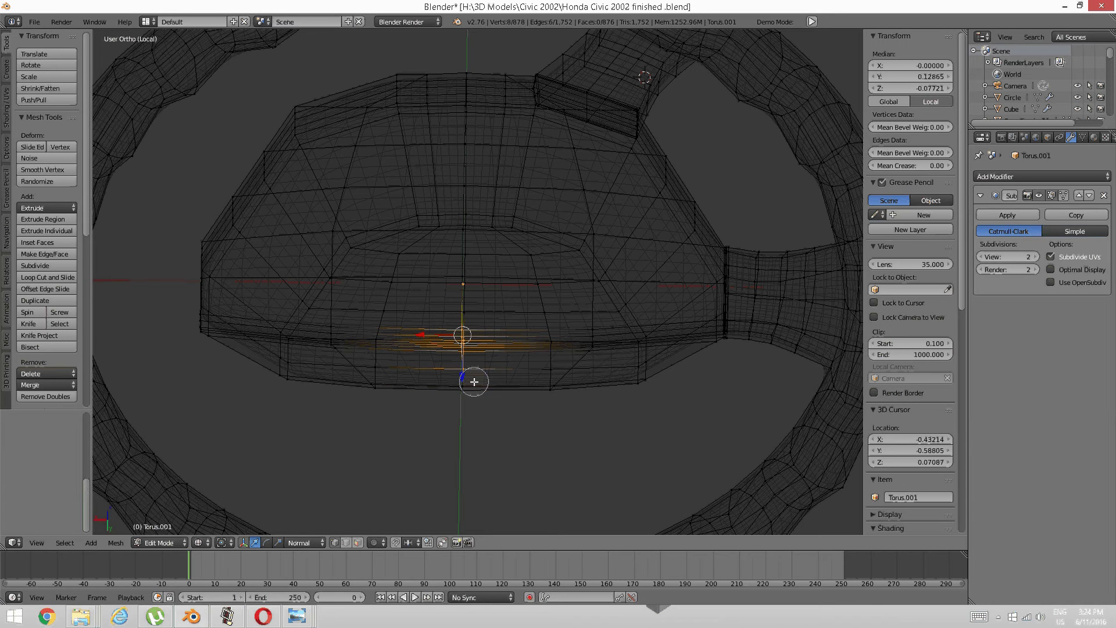
right_click(473, 379)
mouse_move(473, 379)
middle_down()
mouse_move(475, 392)
mouse_move(473, 382)
middle_up()
shift+right_click(465, 309)
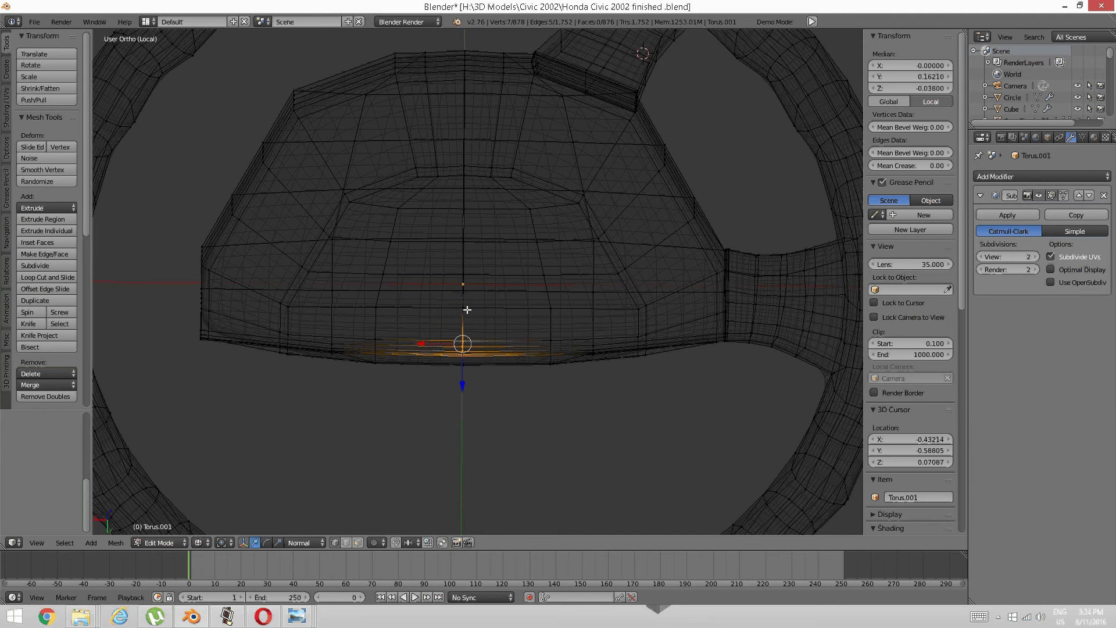
Extend the circle selection to the neighbouring vertex columns on both sides of the centre of the hub's long edge
key(c)
drag(461, 328, 454, 363)
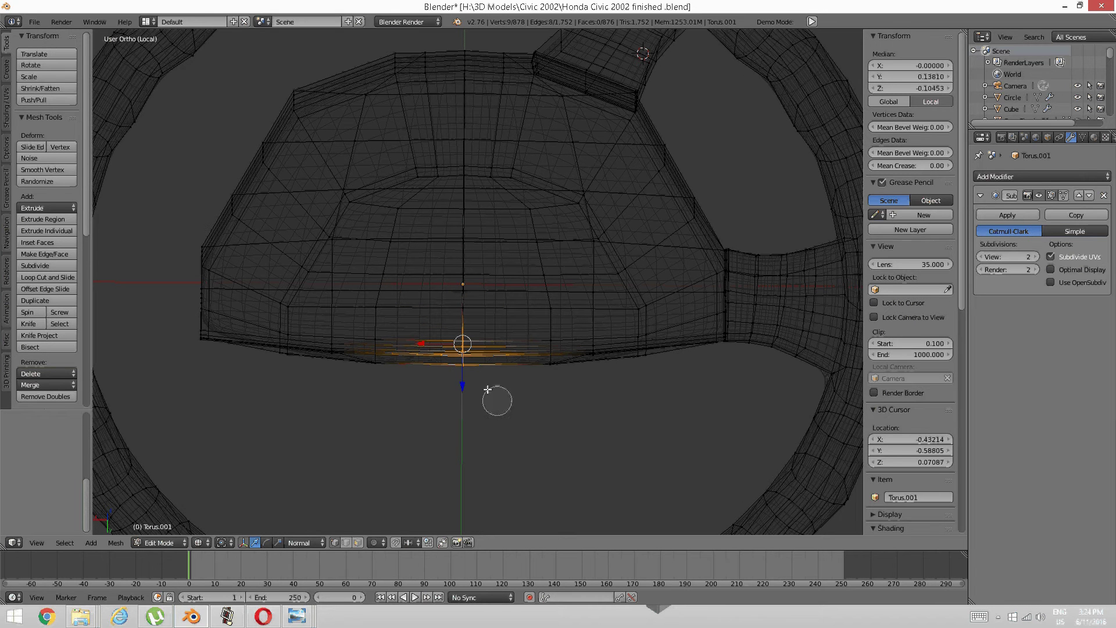
mouse_move(531, 391)
mouse_down()
mouse_move(588, 349)
mouse_move(538, 361)
mouse_up()
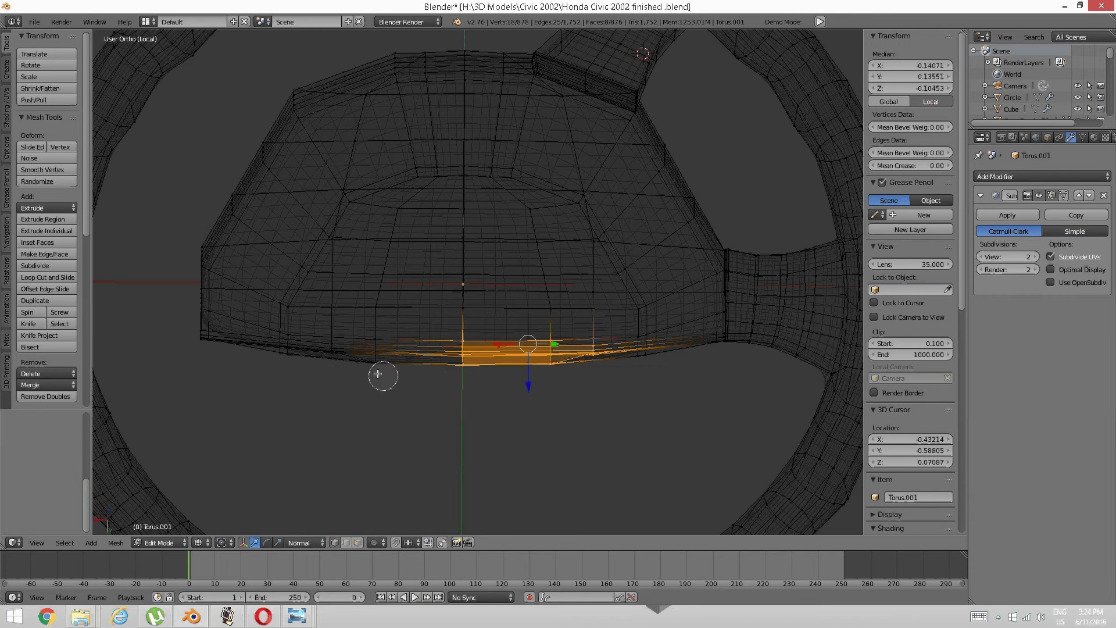
mouse_move(381, 374)
mouse_down()
mouse_move(373, 345)
mouse_move(341, 354)
mouse_up()
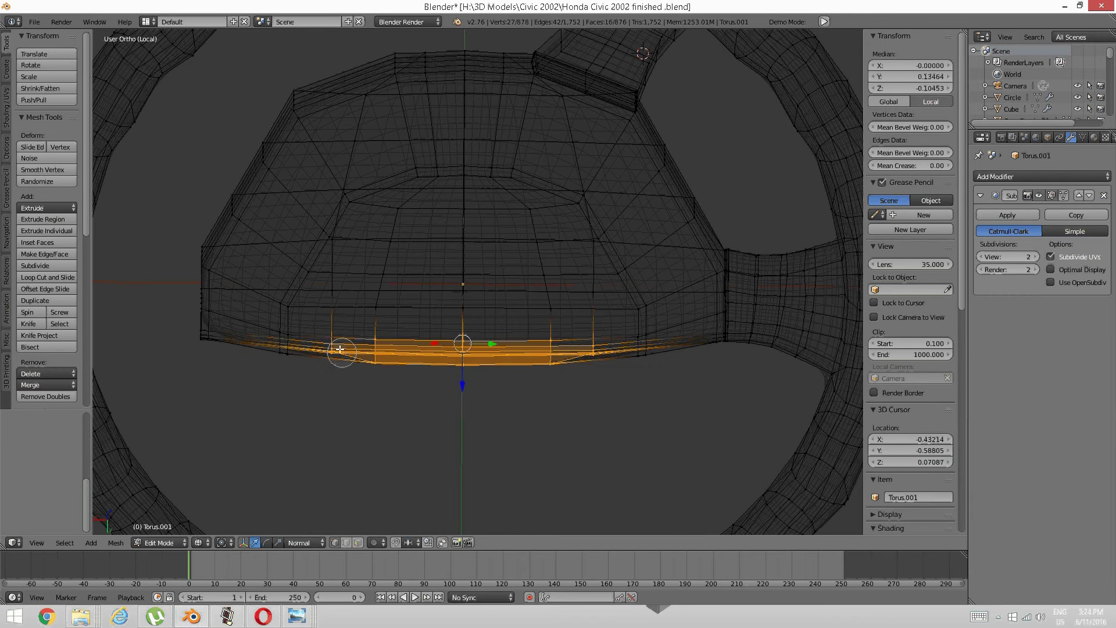
right_click(369, 354)
In solid display with Global transform orientation, move the selected edge vertices outward along Y by about 0.045
mouse_move(474, 370)
middle_down()
mouse_move(413, 325)
mouse_move(452, 328)
mouse_move(389, 355)
middle_up()
key(z)
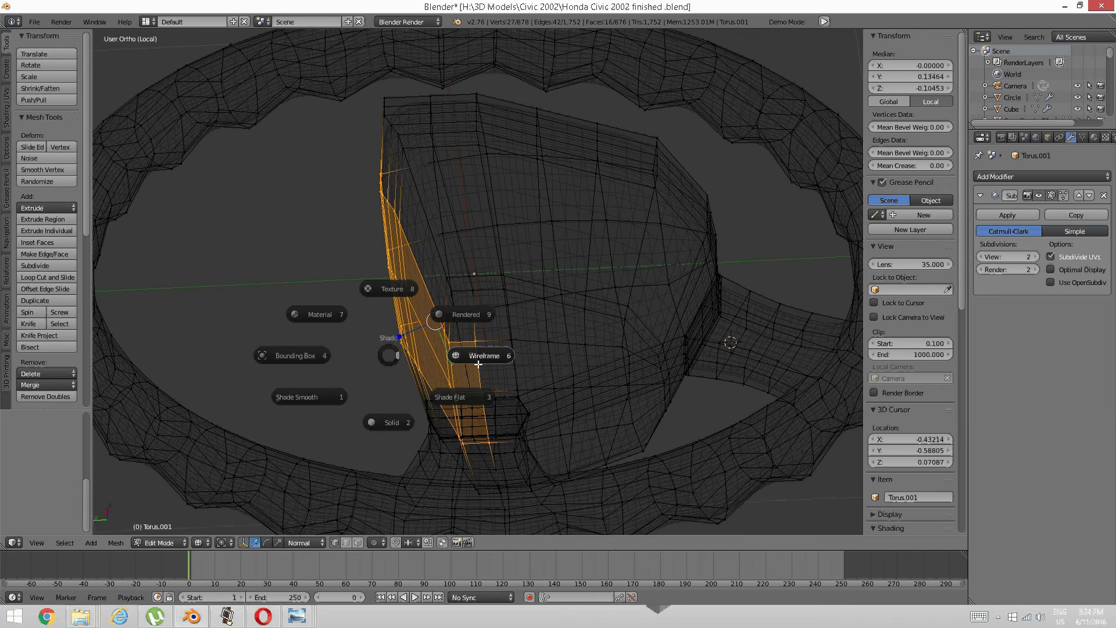
click(407, 417)
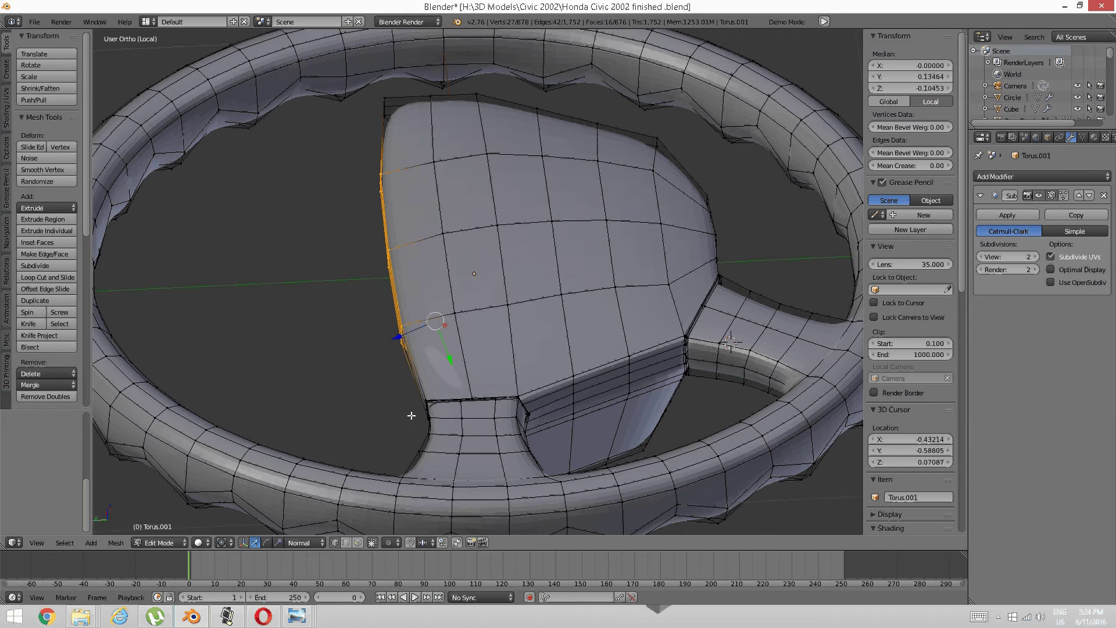
click(308, 542)
click(309, 476)
drag(394, 323, 359, 345)
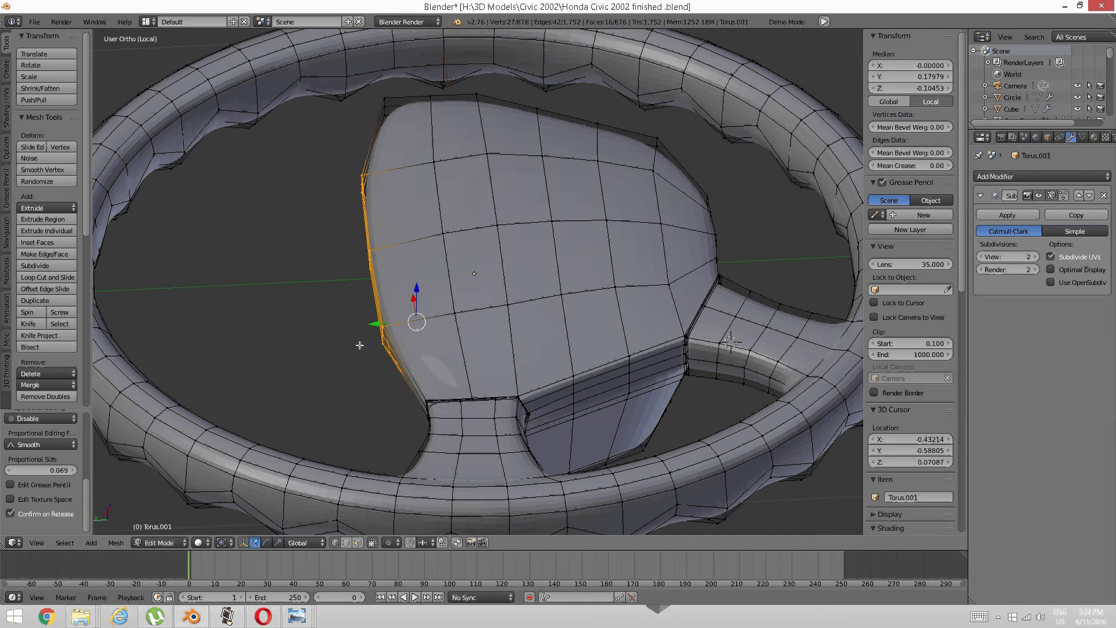
Select only the centre vertex column of the hub's long edge in wireframe, move it slightly further outward in solid display, and deselect it
mouse_move(394, 325)
middle_down()
mouse_move(489, 361)
mouse_move(511, 391)
mouse_move(461, 404)
mouse_move(516, 406)
middle_up()
key(a)
key(z)
click(541, 401)
alt+right_click(463, 367)
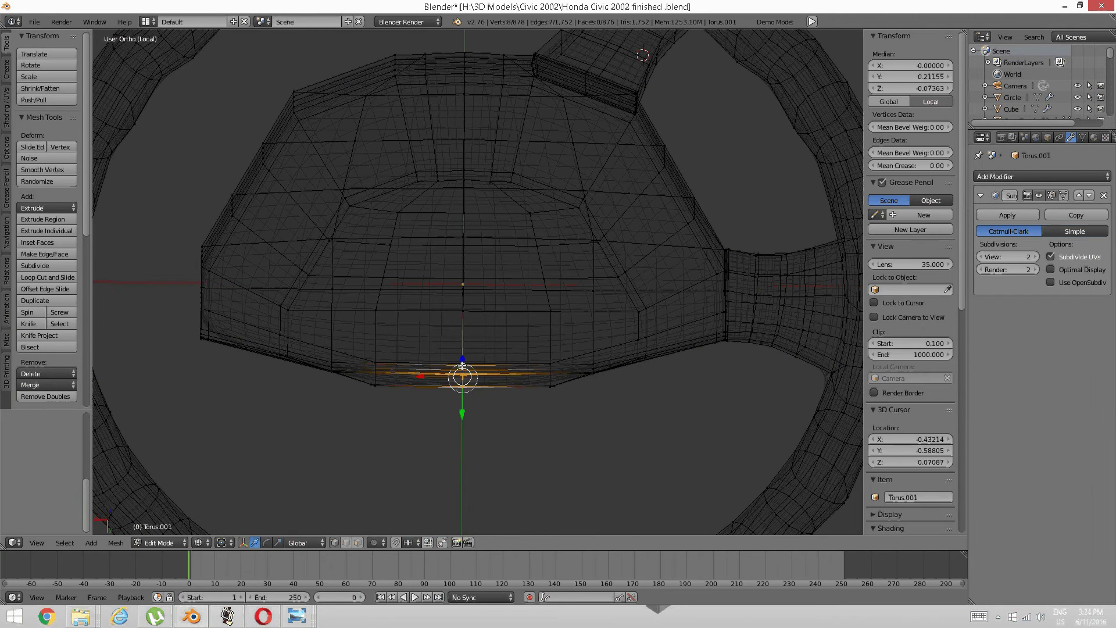
shift+right_click(462, 365)
middle_drag(528, 366, 415, 344)
key(z)
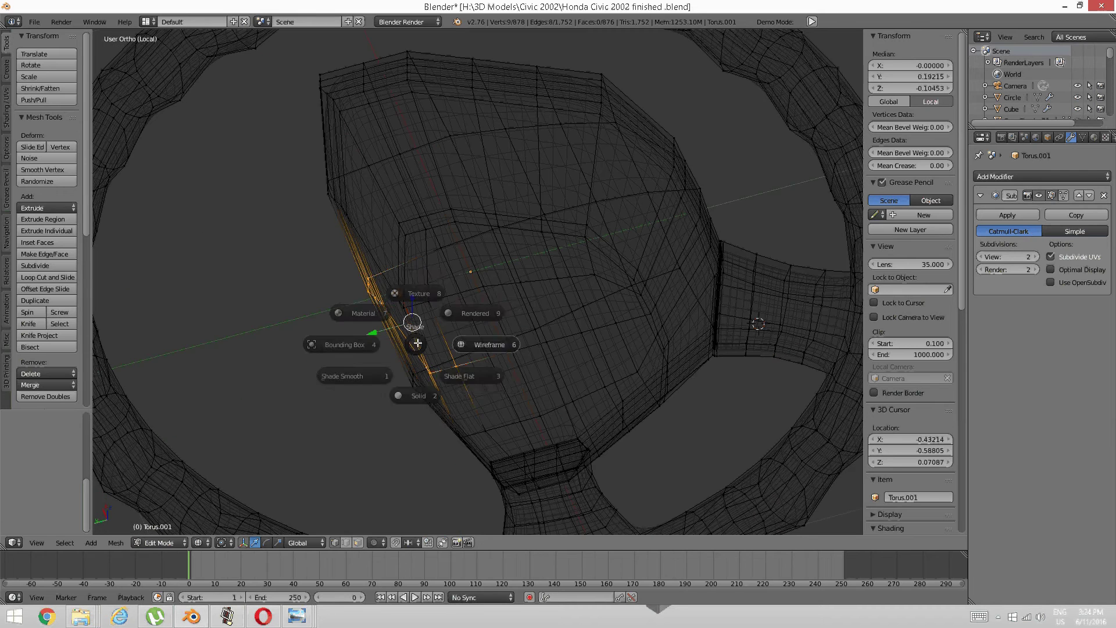
click(420, 414)
mouse_move(420, 414)
middle_down()
mouse_move(410, 313)
mouse_move(377, 290)
middle_up()
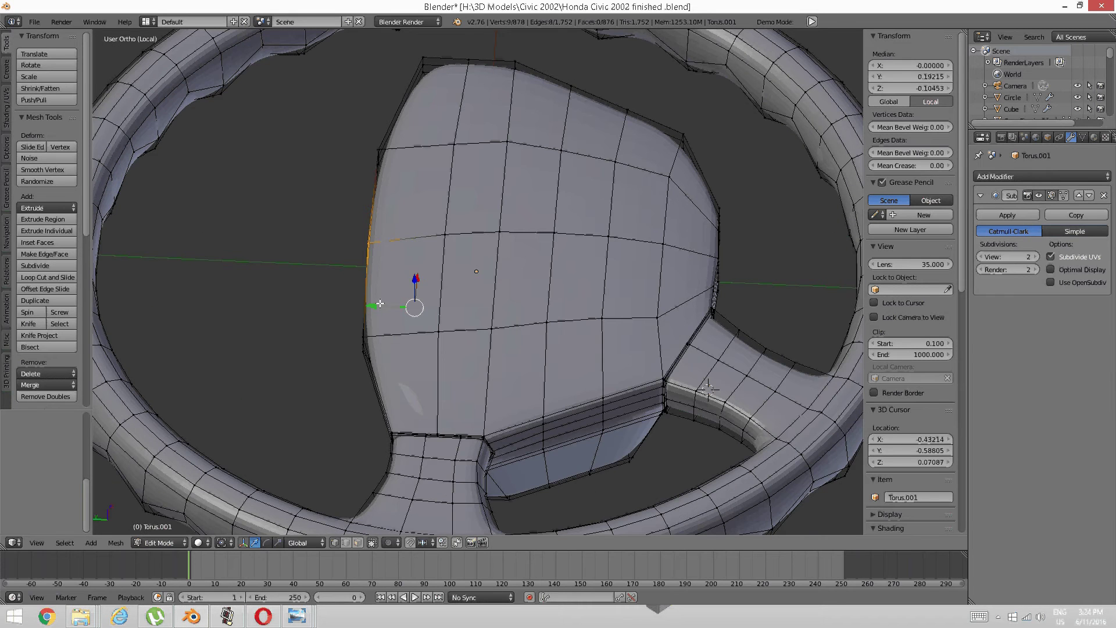
key(g)
click(366, 304)
key(a)
scroll(370, 305, down, 2)
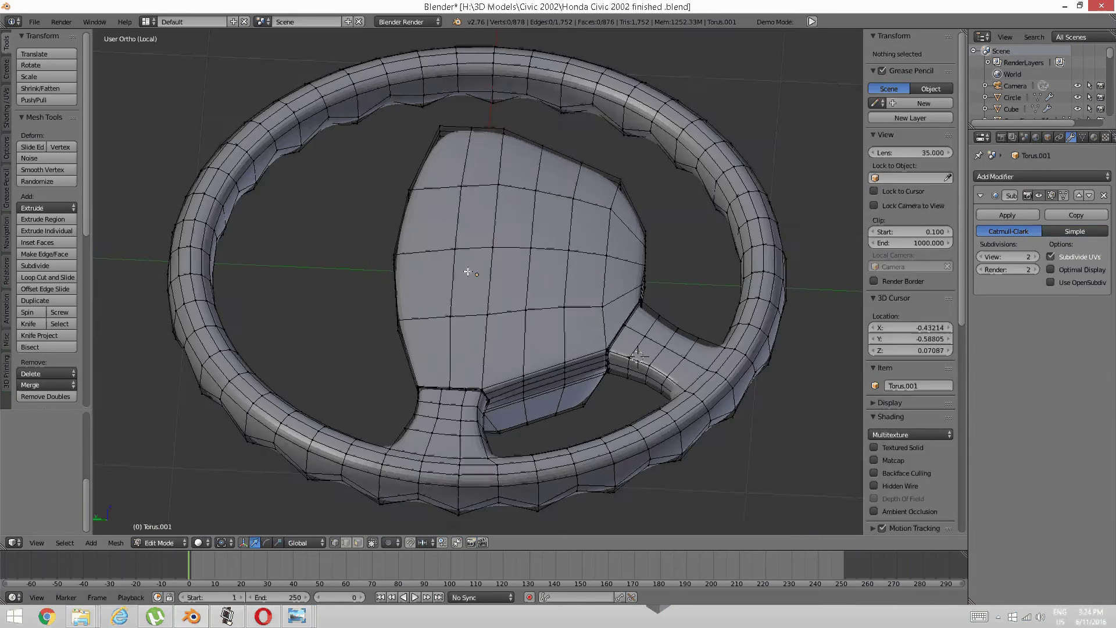
middle_drag(372, 305, 424, 364)
scroll(456, 314, down, 3)
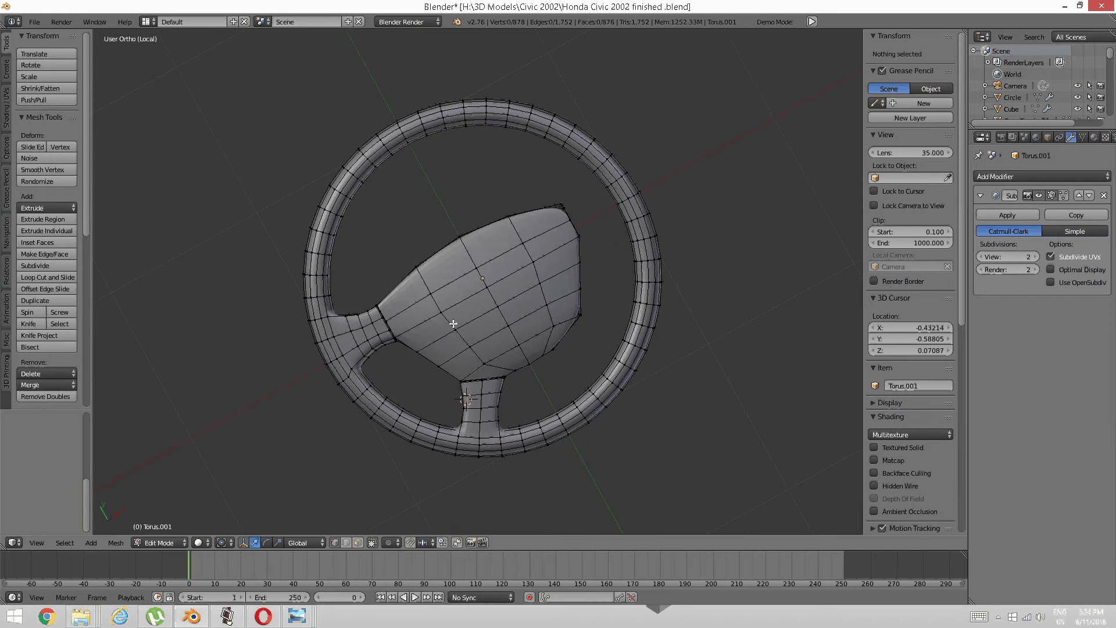
Compare the hub's front with the steering wheel reference photo 63614861.jpg in Windows Photo Viewer and return to Blender
middle_drag(438, 313, 469, 257)
scroll(526, 348, up, 3)
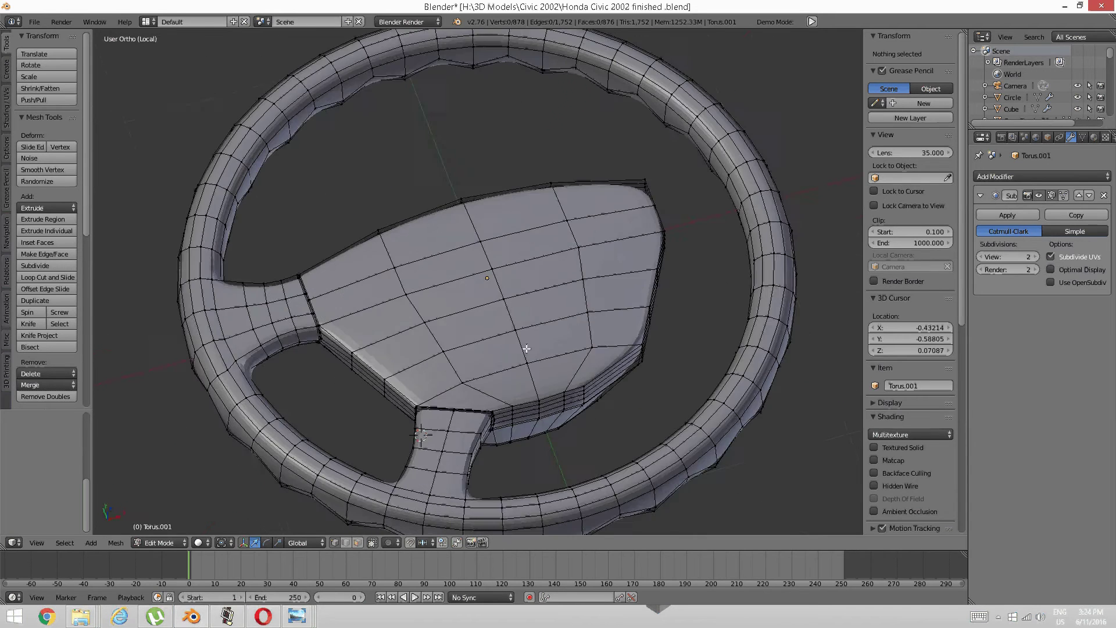
scroll(526, 348, up, 2)
middle_drag(526, 349, 471, 364)
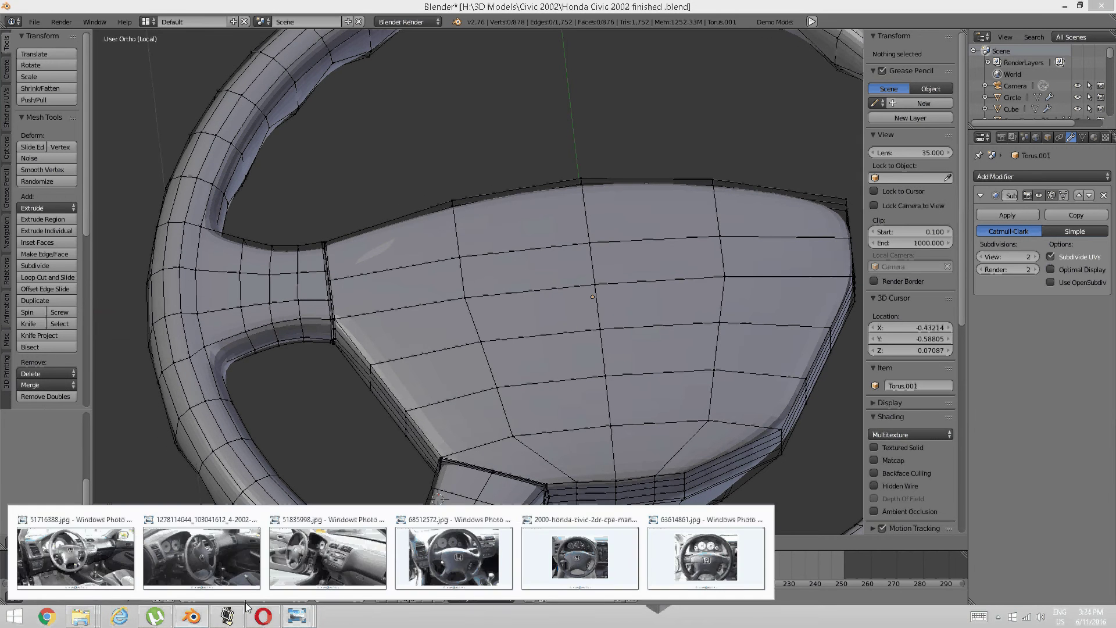
click(227, 616)
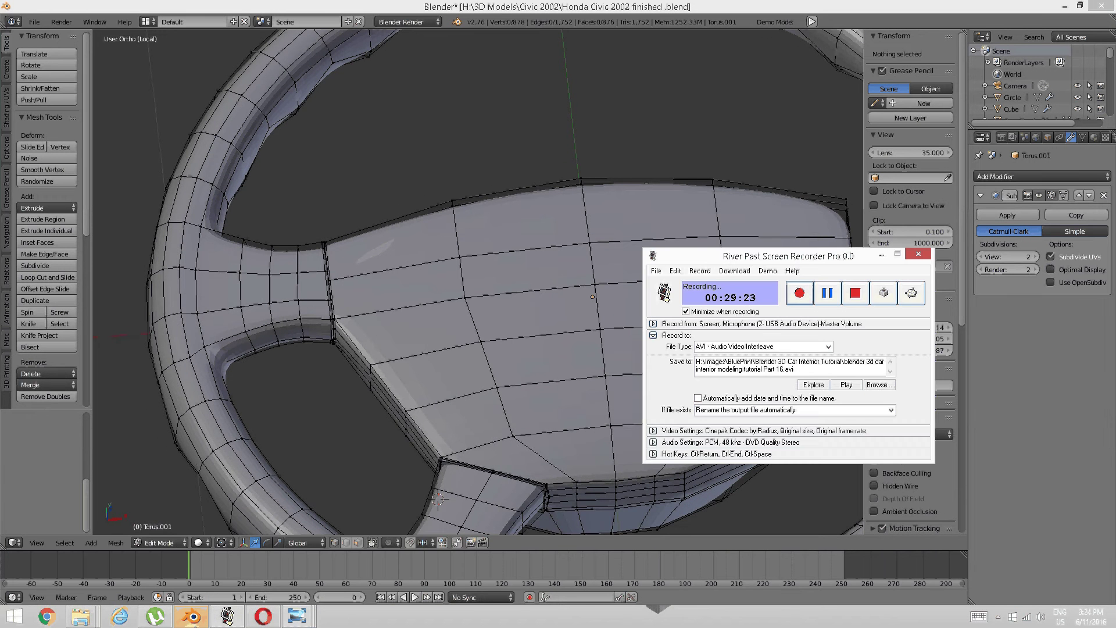
click(191, 616)
mouse_move(224, 619)
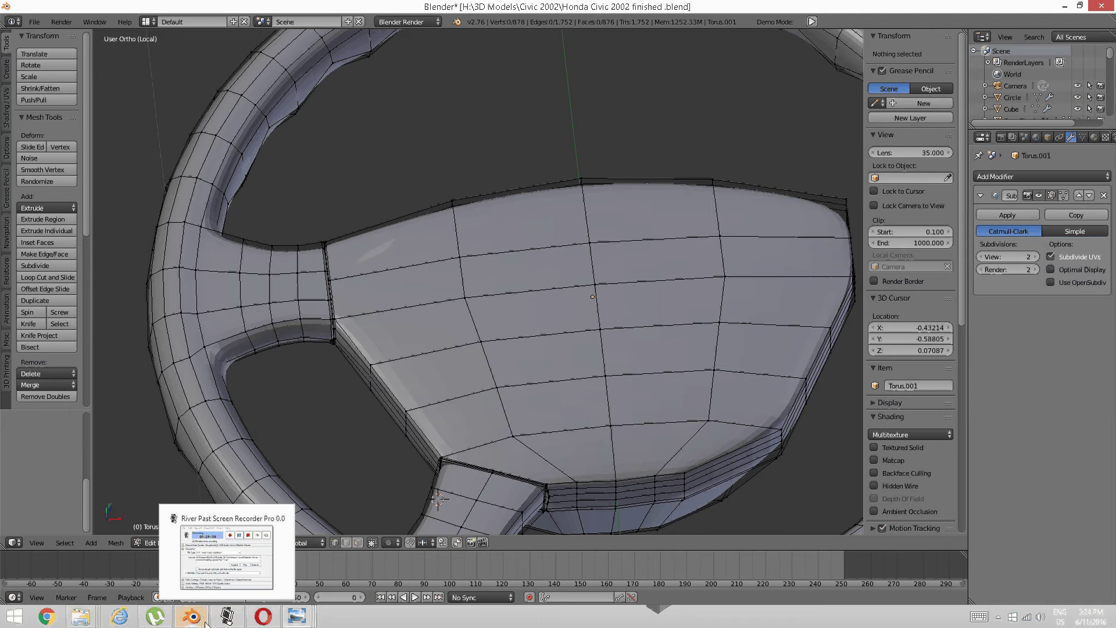
click(192, 616)
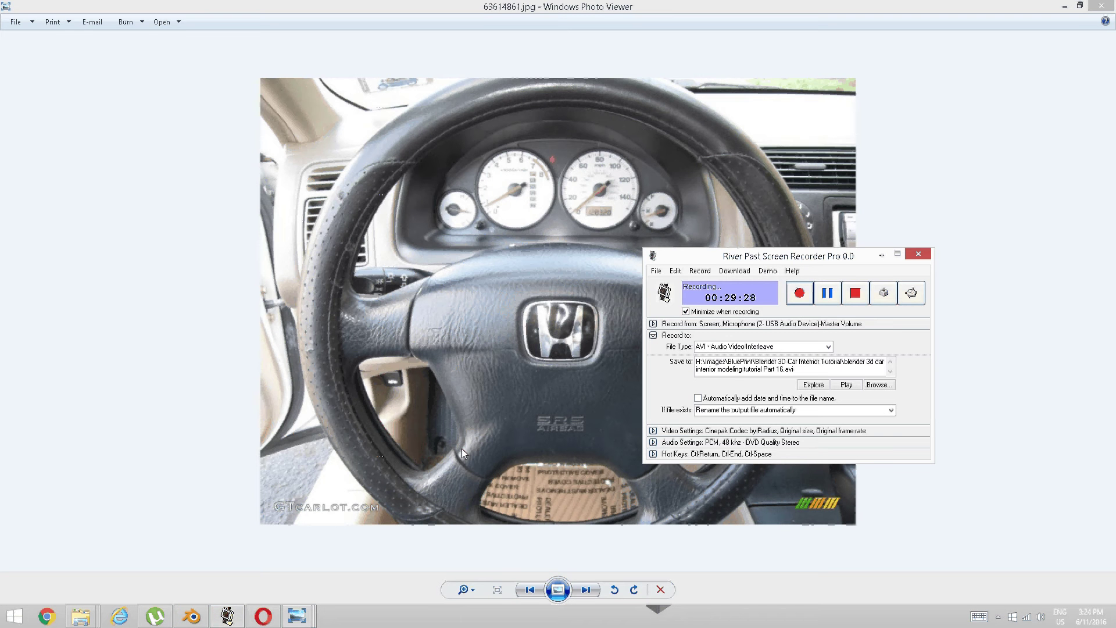
click(518, 436)
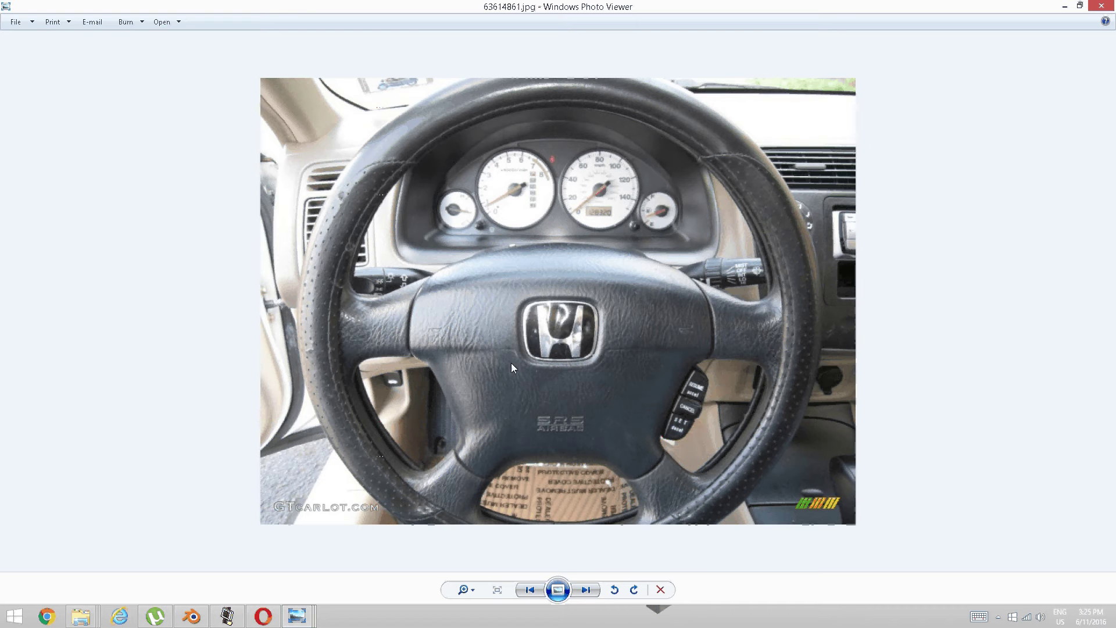
click(193, 613)
Try adding an edge loop along the hub's upper face row, slid close to the neighbouring edge line
middle_drag(279, 436, 459, 380)
scroll(354, 400, up, 1)
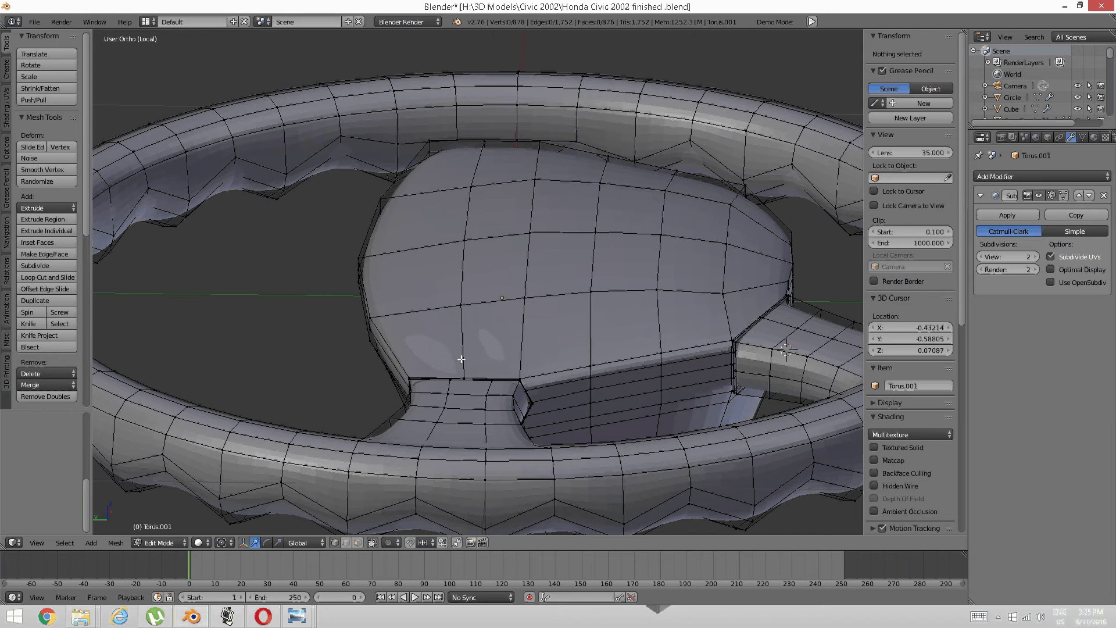
key(ctrl+r)
click(456, 302)
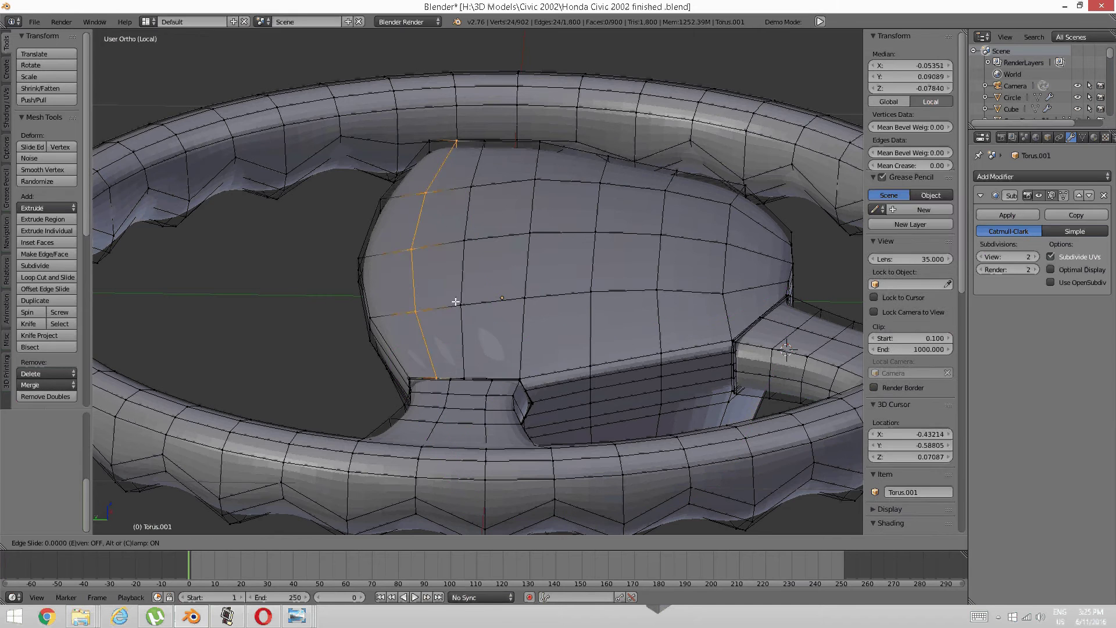
click(494, 304)
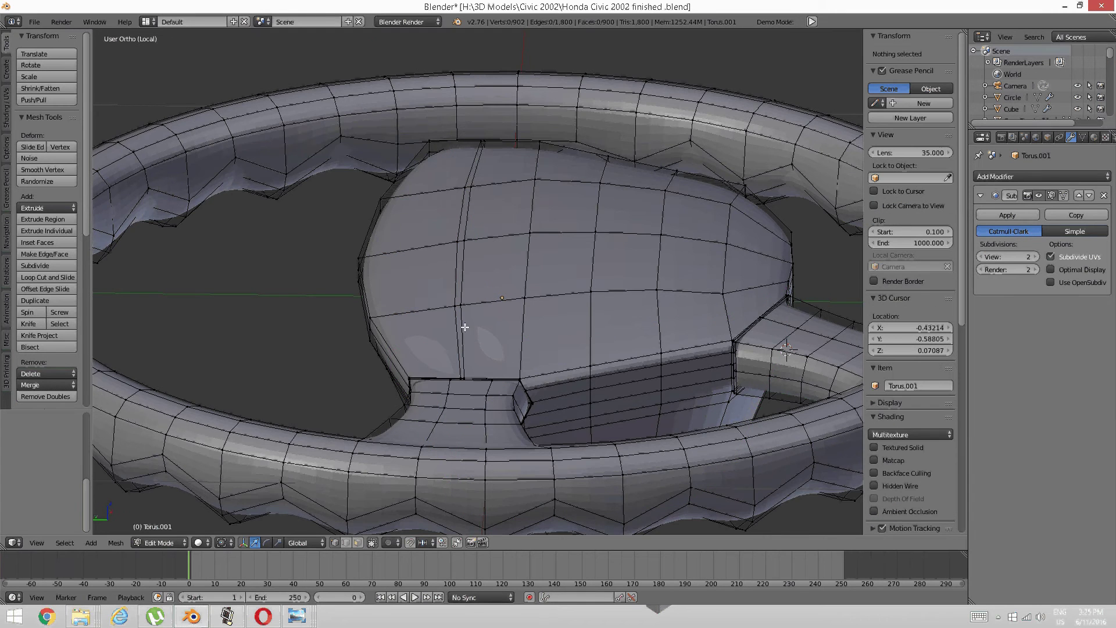
scroll(464, 328, down, 1)
middle_drag(465, 328, 493, 343)
key(ctrl+z)
In face select mode, select the upper hub faces nearest the side spoke, starting with the two beside it
scroll(493, 344, up, 3)
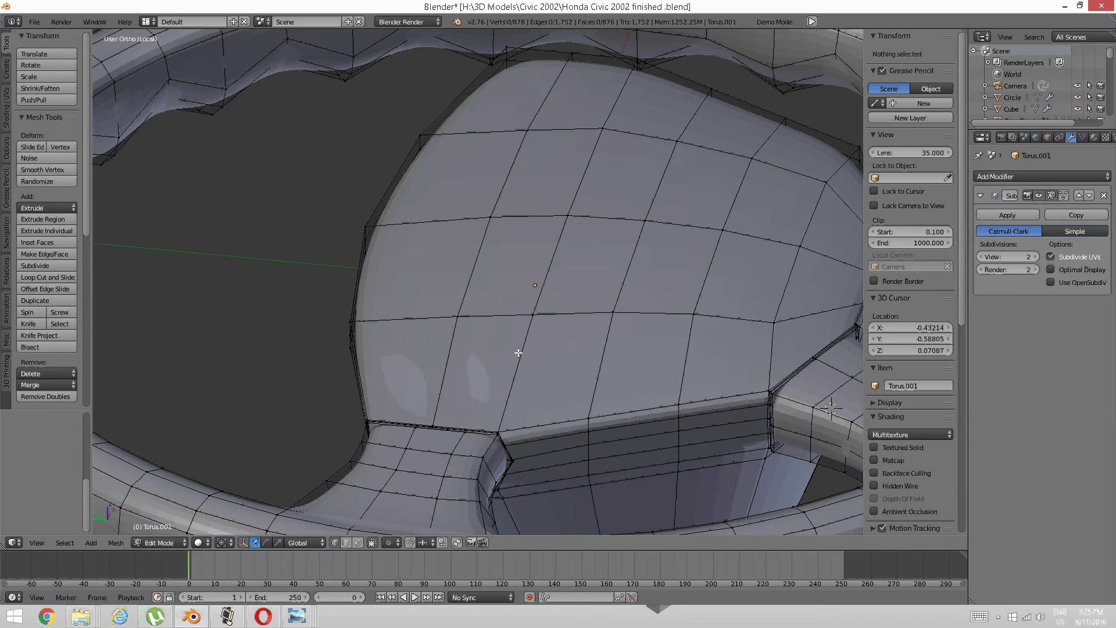
key(ctrl+Tab)
click(492, 375)
right_click(483, 372)
shift+right_click(402, 372)
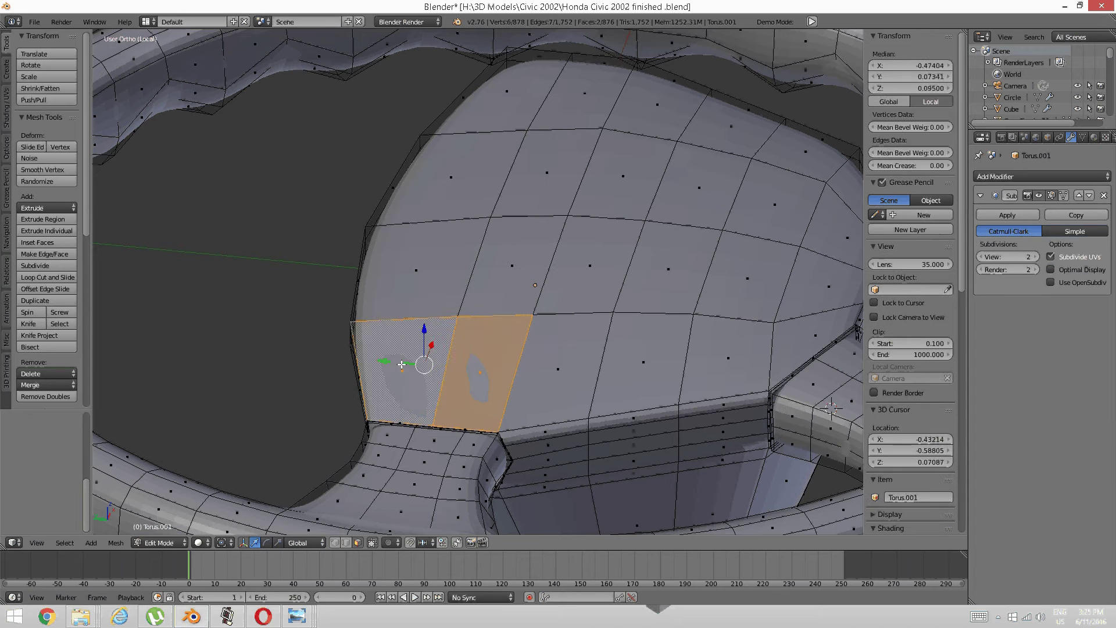
shift+right_click(456, 282)
Extend the face selection across the hub's full width to complete its two upper rows
middle_drag(467, 324, 493, 267)
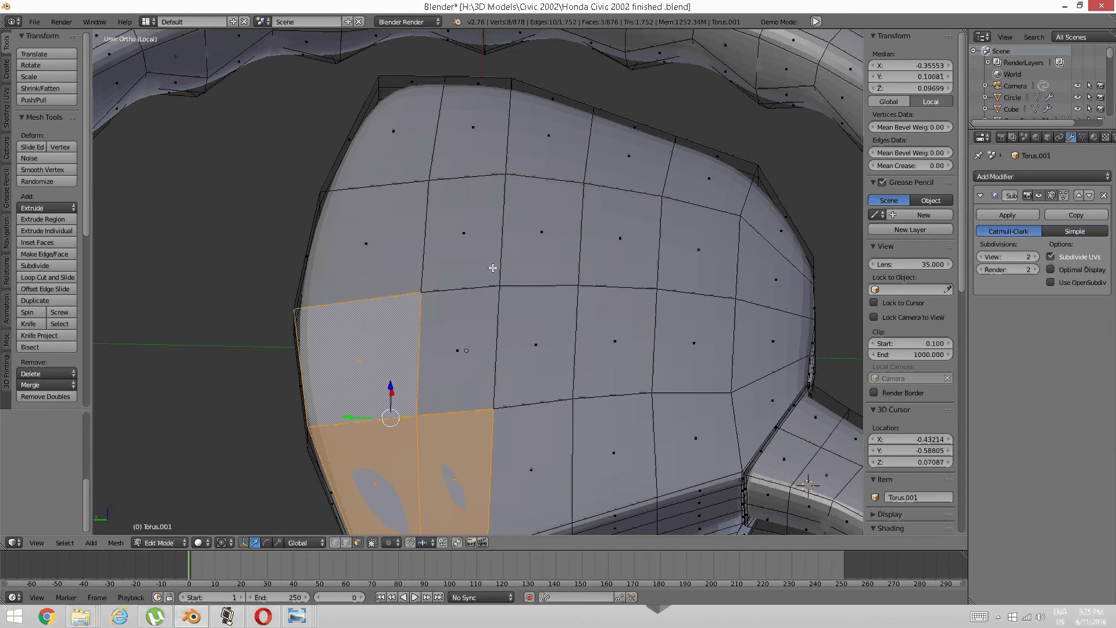
shift+right_click(468, 230)
shift+right_click(366, 245)
shift+right_click(378, 137)
shift+right_click(473, 125)
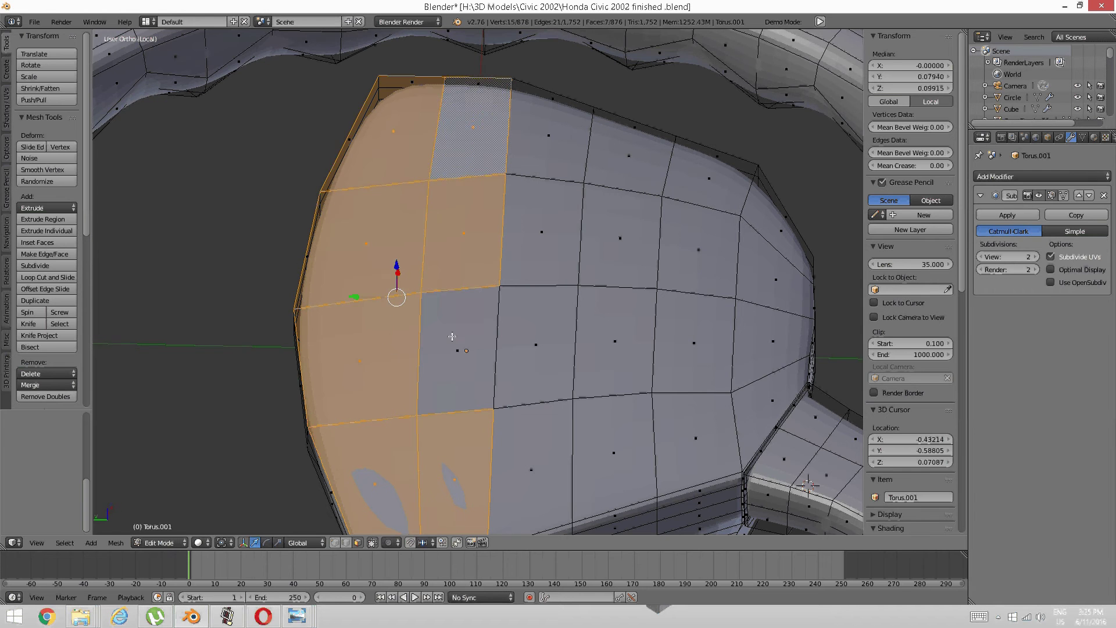
shift+right_click(452, 336)
Add the corner faces beside the near lower spoke and the near centre column to the hub selection
middle_drag(453, 336, 498, 225)
shift+click(580, 371)
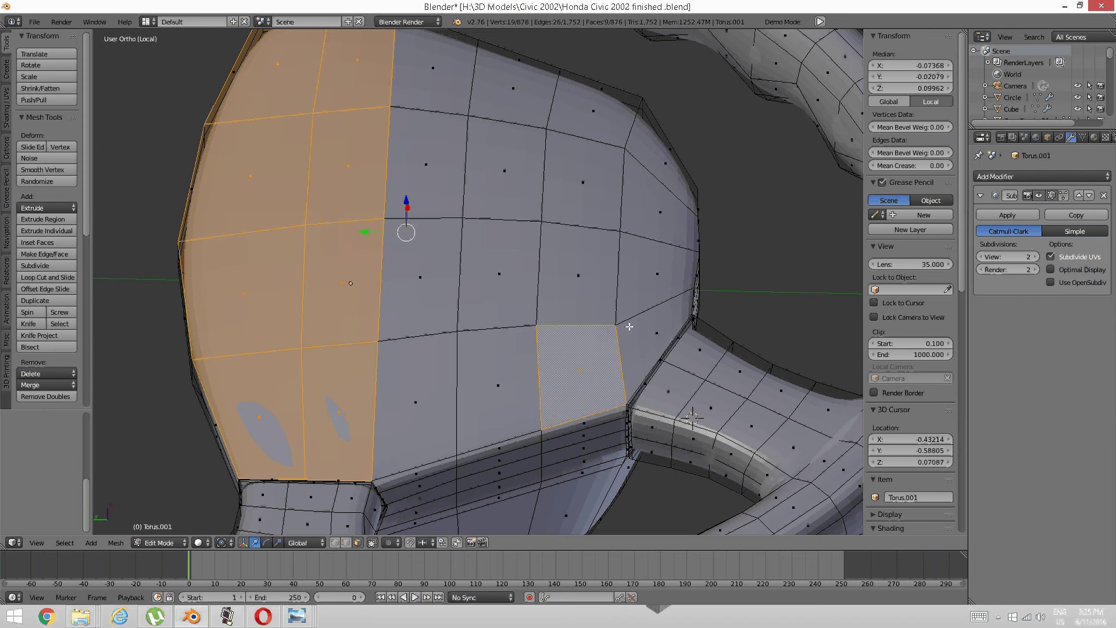
shift+click(657, 335)
shift+click(657, 273)
shift+click(579, 275)
shift+click(520, 271)
shift+click(421, 278)
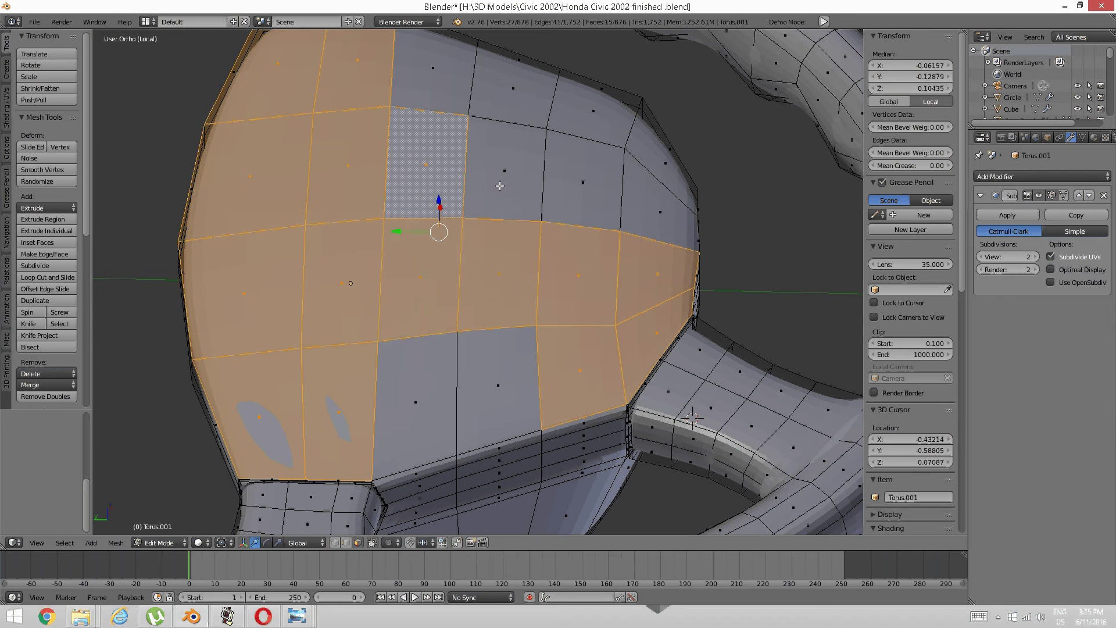
Add the other centre column and the far lower corner faces, leaving two side faces unselected on each side of the hub
shift+click(426, 164)
shift+click(505, 170)
shift+click(583, 182)
shift+click(636, 192)
shift+click(655, 144)
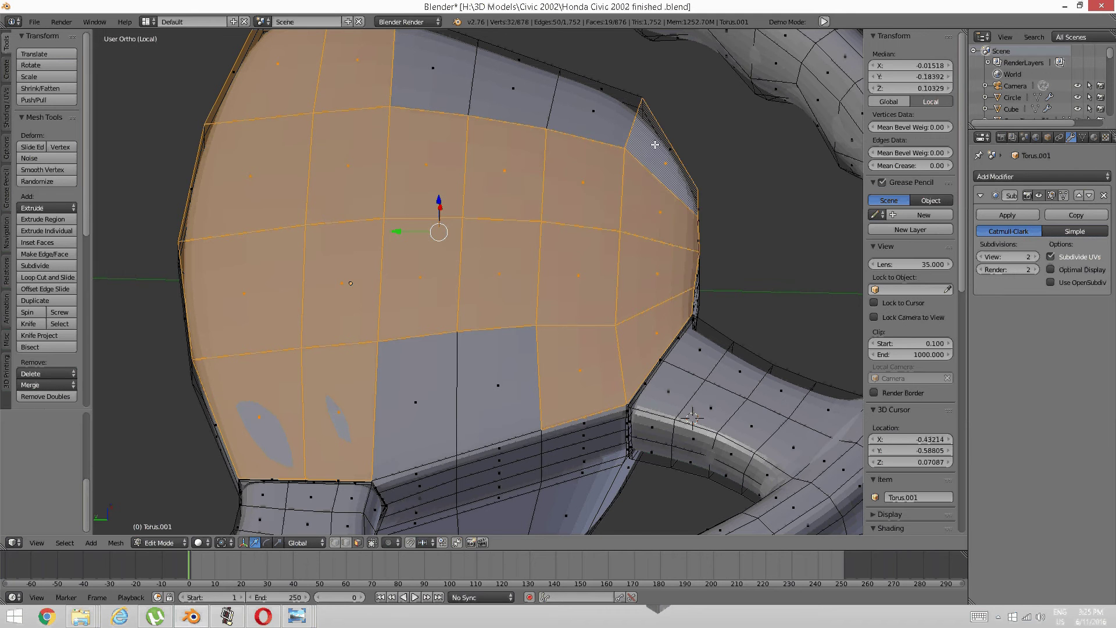
shift+right_click(614, 129)
Try extruding the selected hub faces outward along their normal by about 0.012
middle_drag(601, 226, 593, 198)
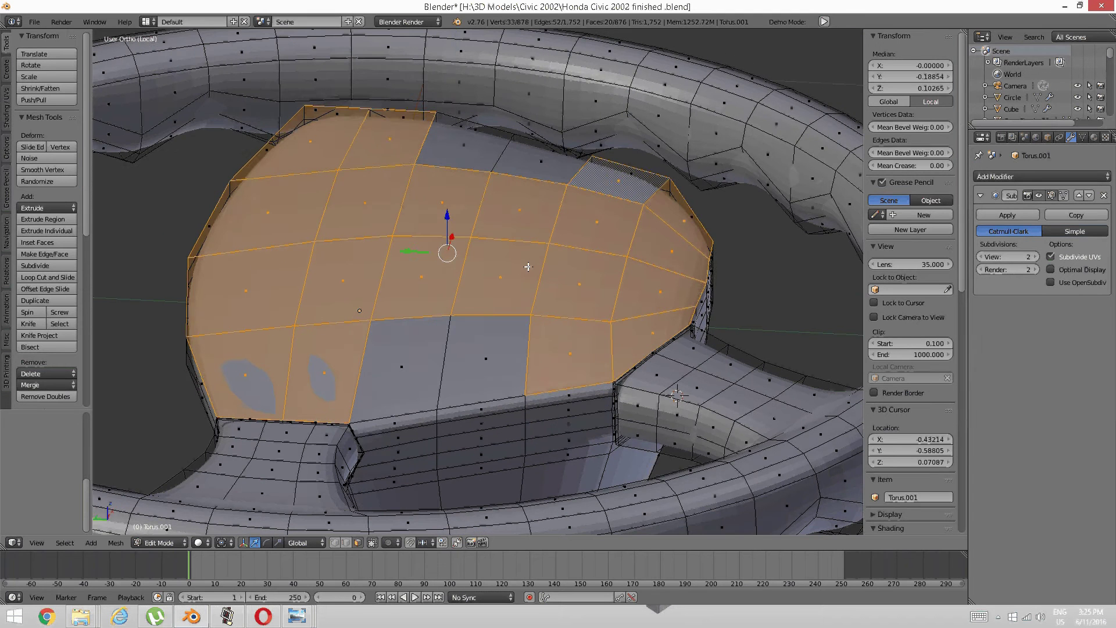
key(e)
key(e)
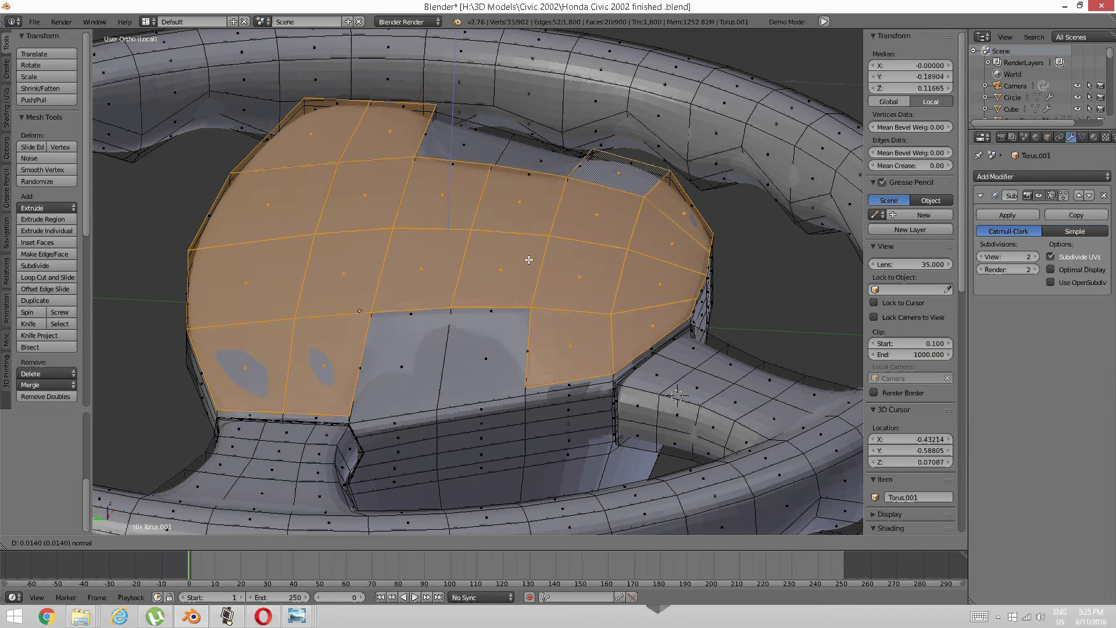
click(529, 260)
middle_drag(529, 260, 655, 304)
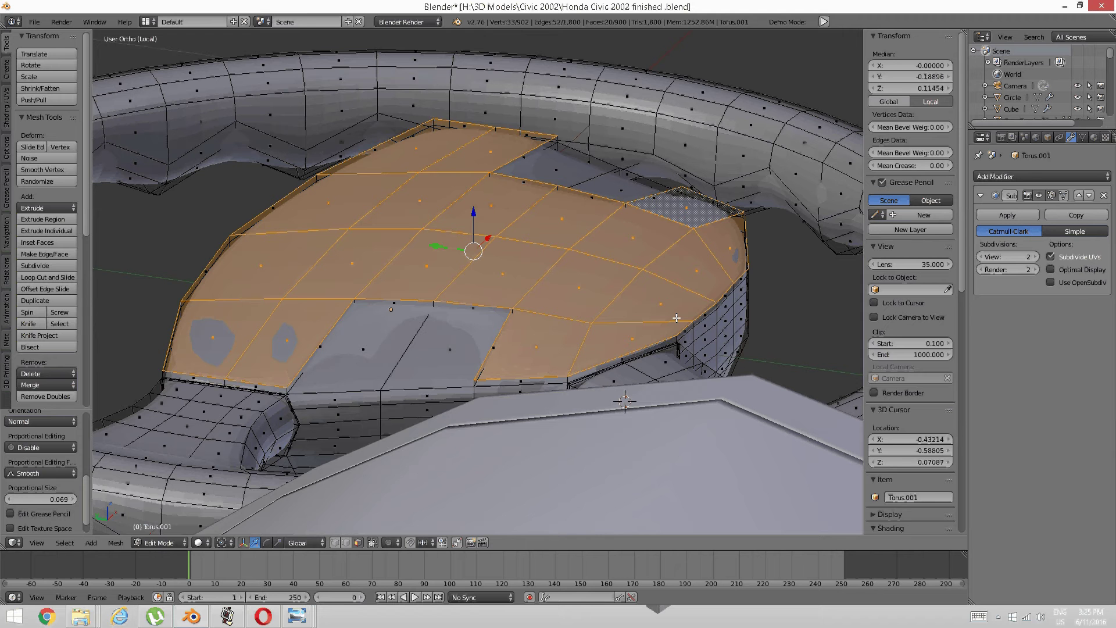
key(ctrl+z)
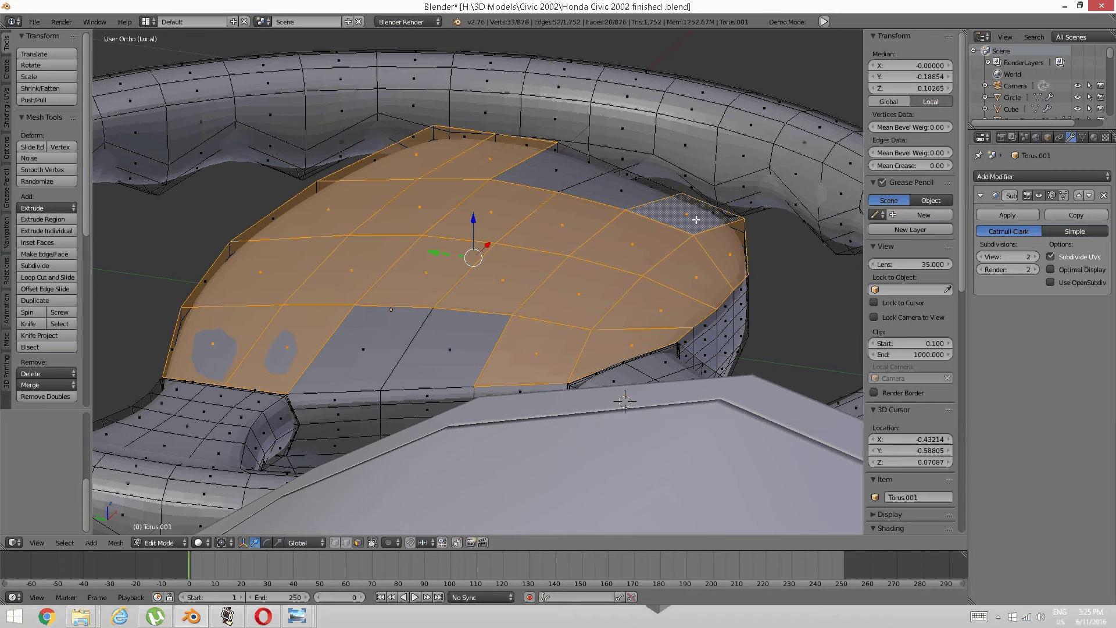
Inset the selected hub faces by about 0.018, raise the inner faces slightly along Z, and deselect them
key(i)
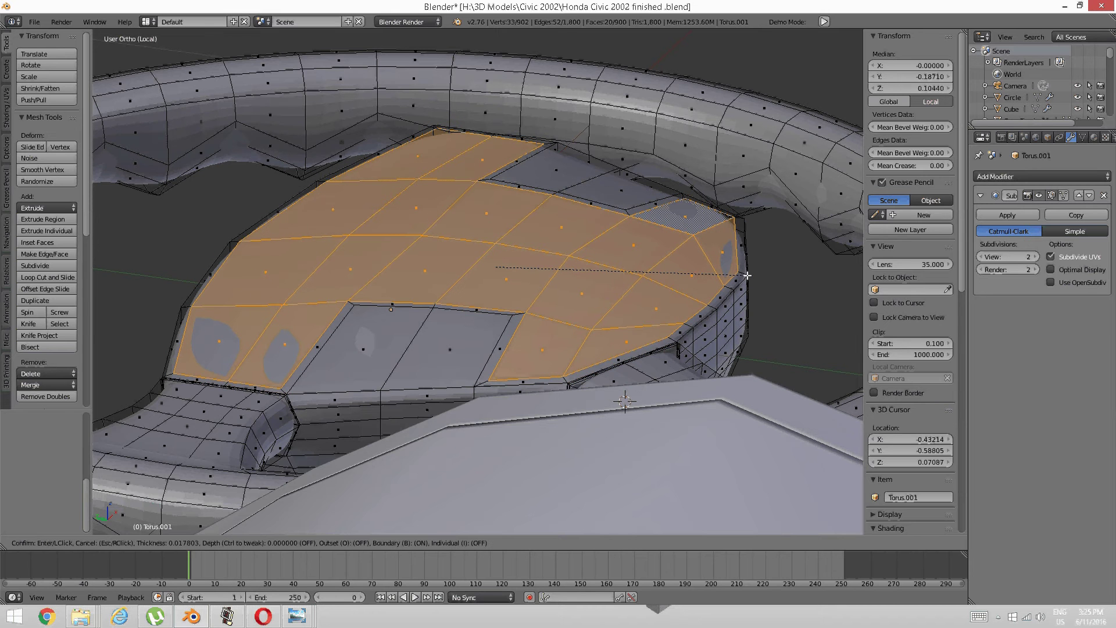
click(495, 337)
middle_drag(495, 337, 461, 219)
key(g)
key(z)
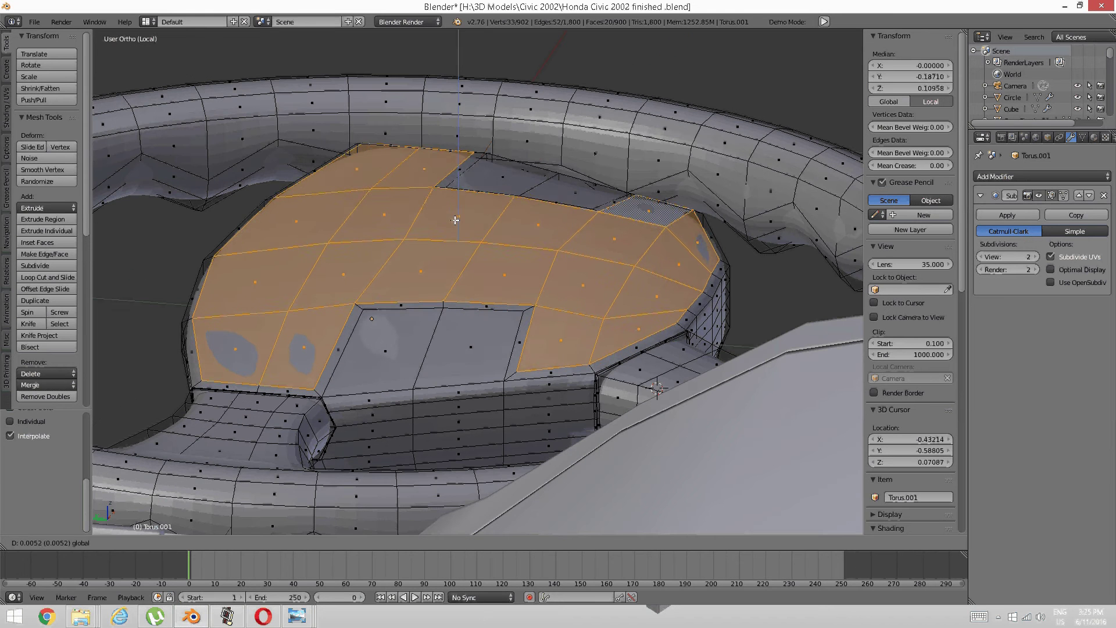
click(452, 214)
middle_drag(451, 214, 533, 321)
key(a)
Add an edge loop around the inset border, slid close to the raised panel's edge, and deselect it
scroll(411, 351, up, 1)
middle_drag(411, 351, 411, 333)
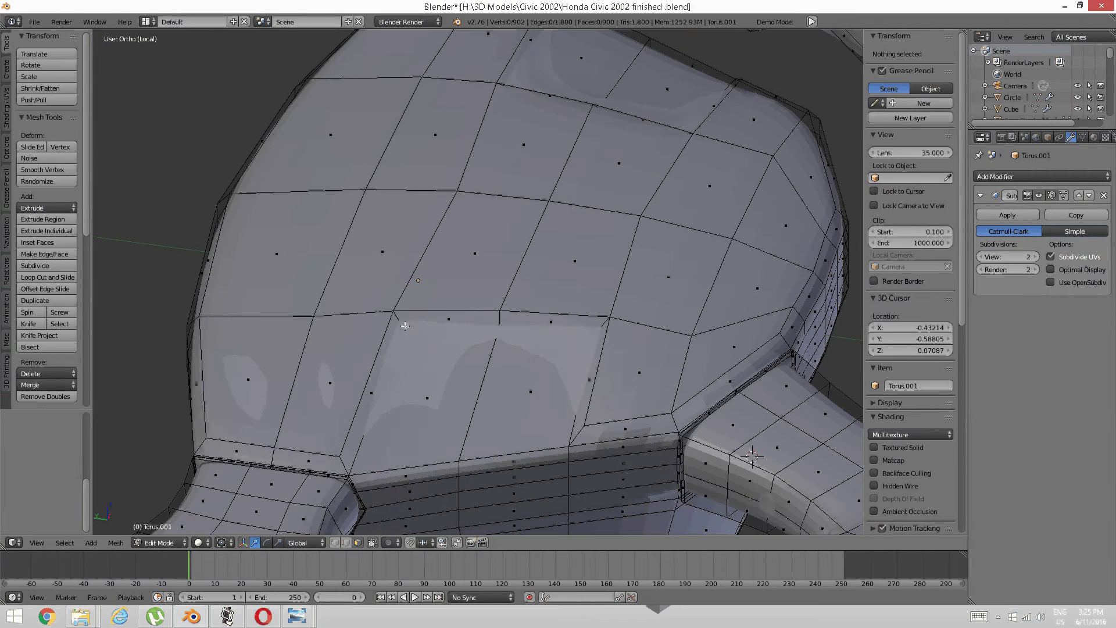
key(ctrl+r)
click(400, 323)
click(400, 326)
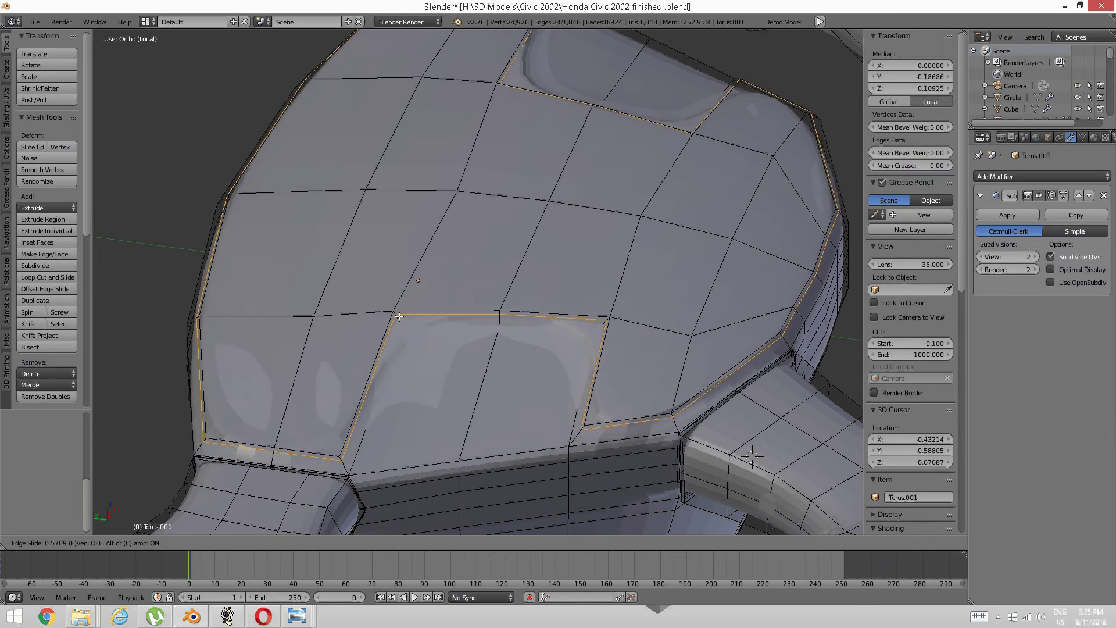
key(a)
Add a second edge loop around the inset border, slid close to its outer base edge, and deselect it
scroll(403, 340, up, 2)
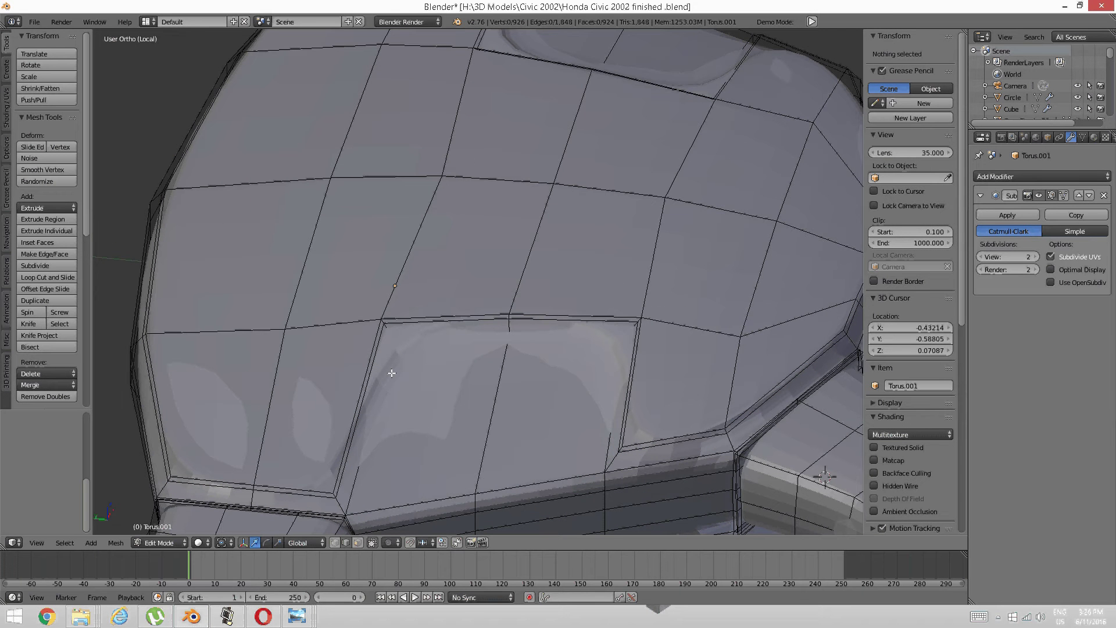
key(ctrl+r)
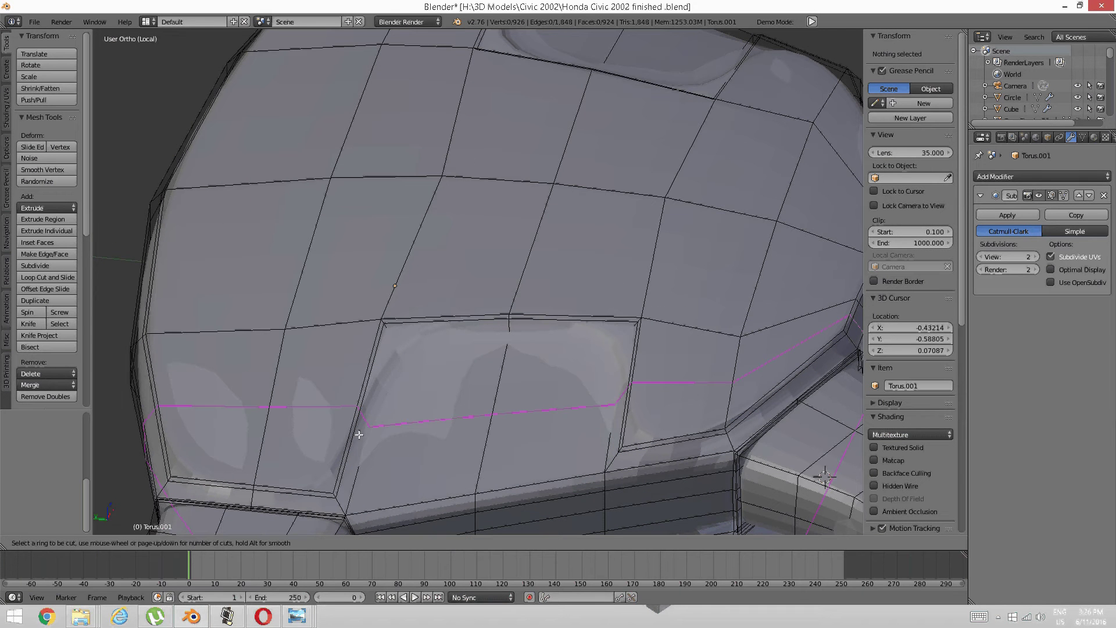
click(338, 511)
click(348, 502)
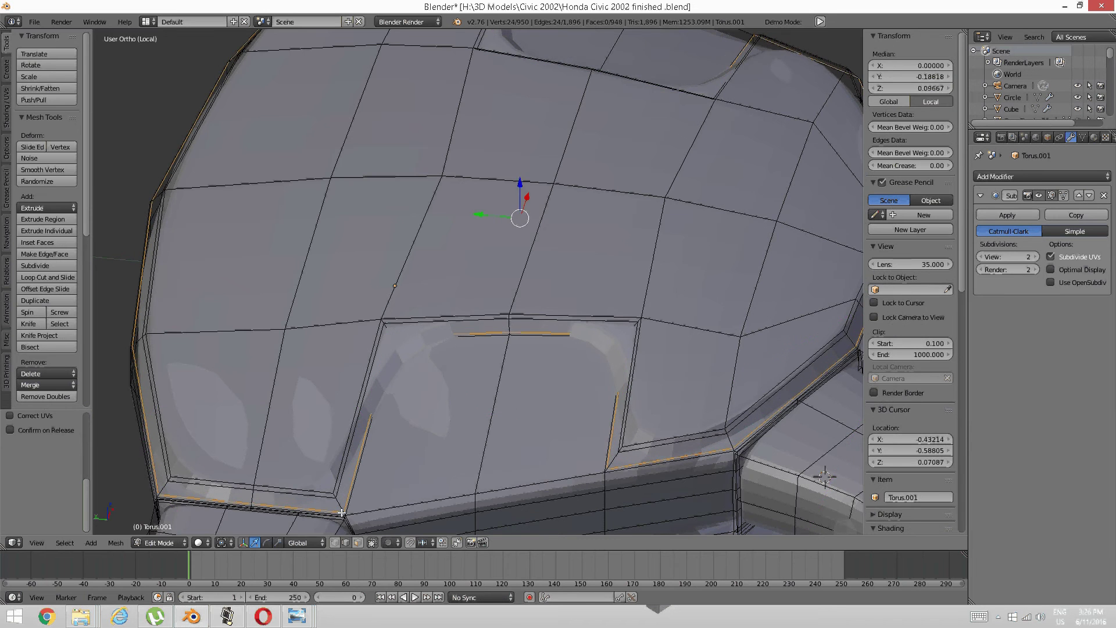
key(a)
Add an edge loop through the recessed side area, slid close to the hub's outer slanted edge, and deselect it
middle_drag(401, 445, 431, 316)
key(ctrl+r)
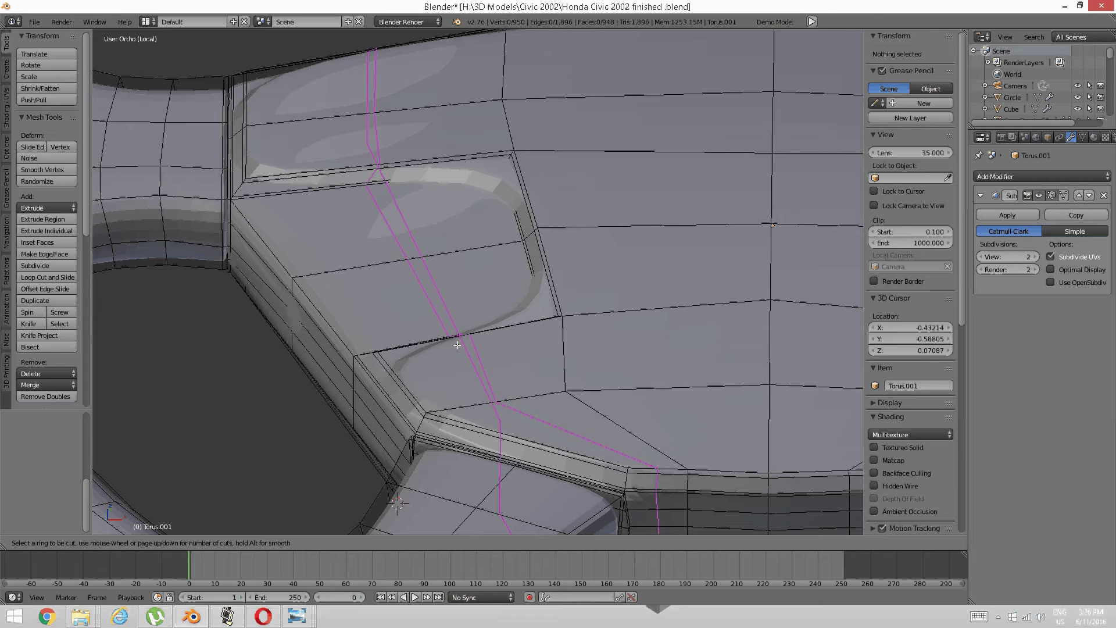
click(458, 344)
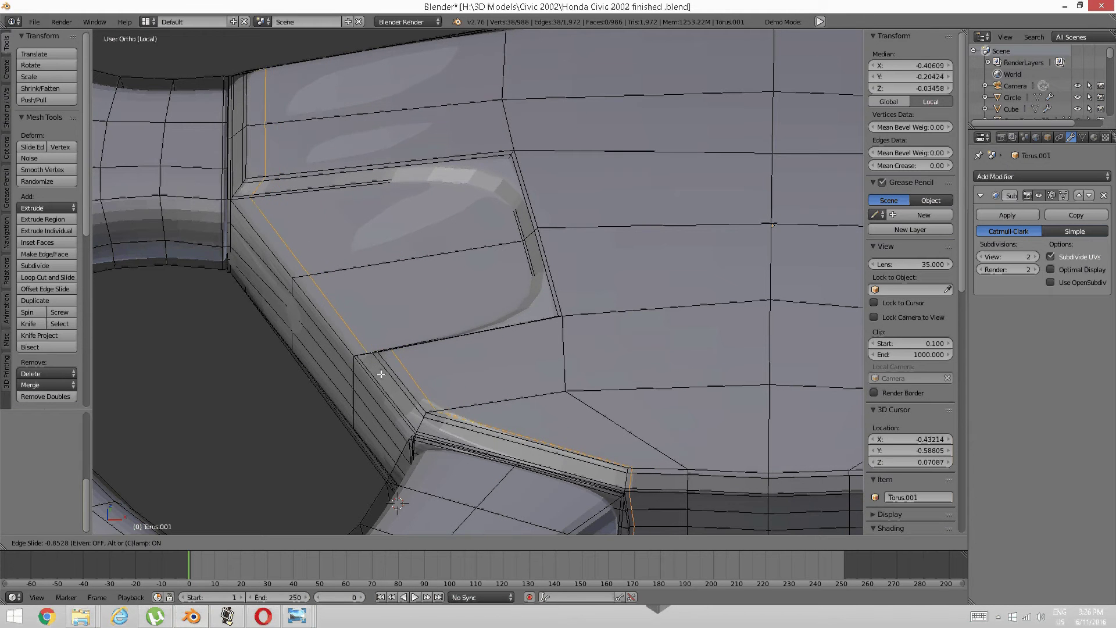
click(406, 357)
key(a)
Add an edge loop through the same side recess, slid close to its inner edge to sharpen the corners, and deselect it
middle_drag(406, 357, 481, 347)
scroll(458, 330, down, 2)
scroll(483, 297, up, 2)
key(ctrl+r)
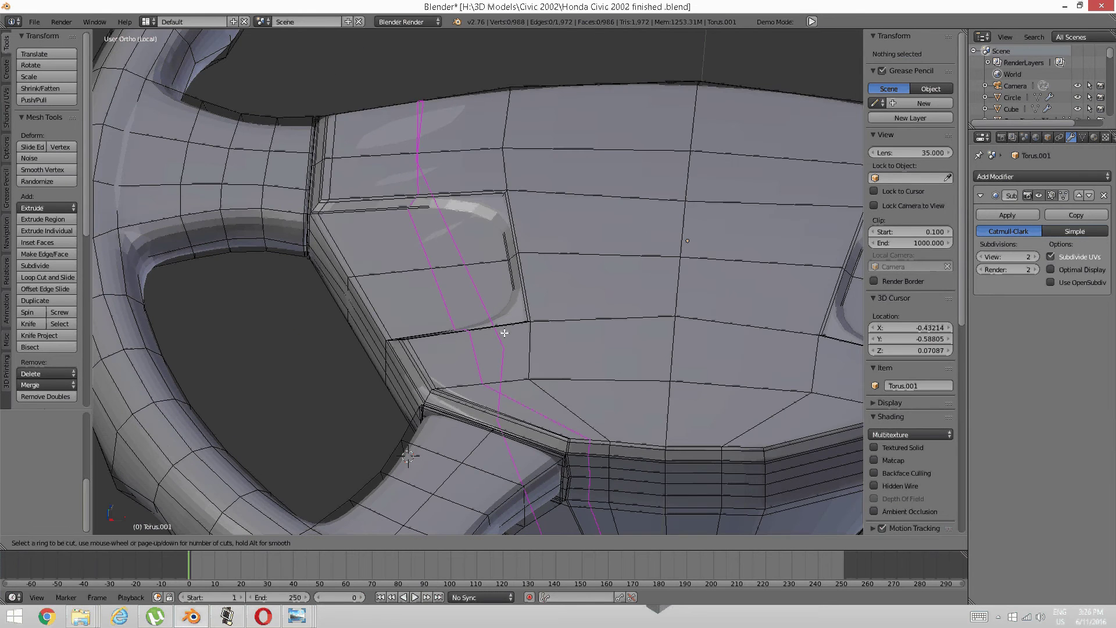
click(512, 332)
click(549, 323)
key(a)
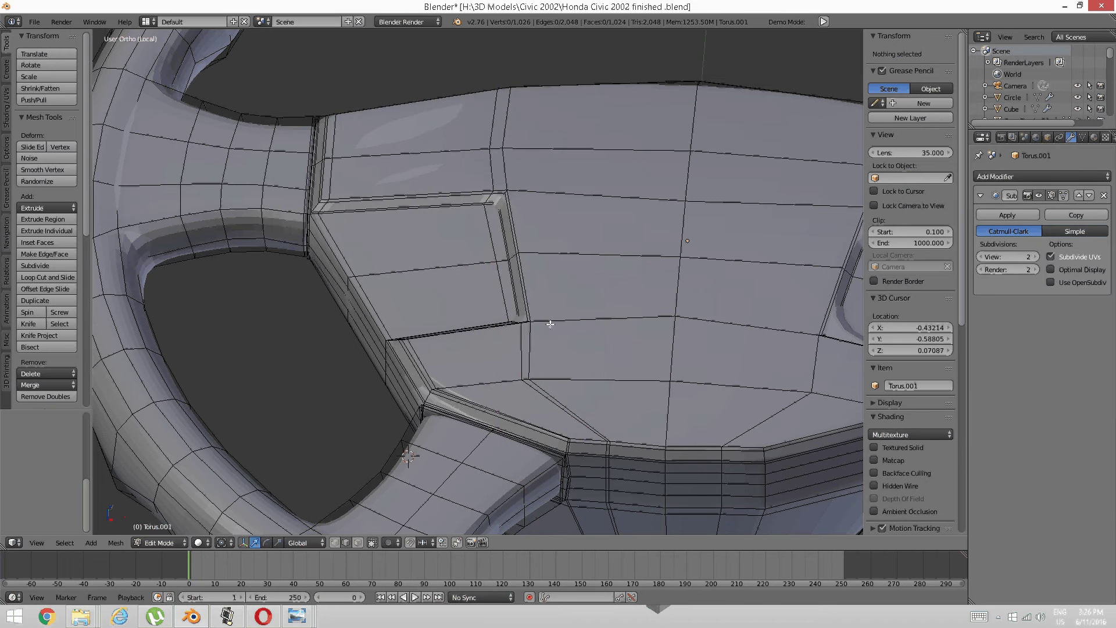
Examine the sharpened side recess from several angles, then check the subdivided steering wheel in Object Mode
scroll(550, 324, down, 2)
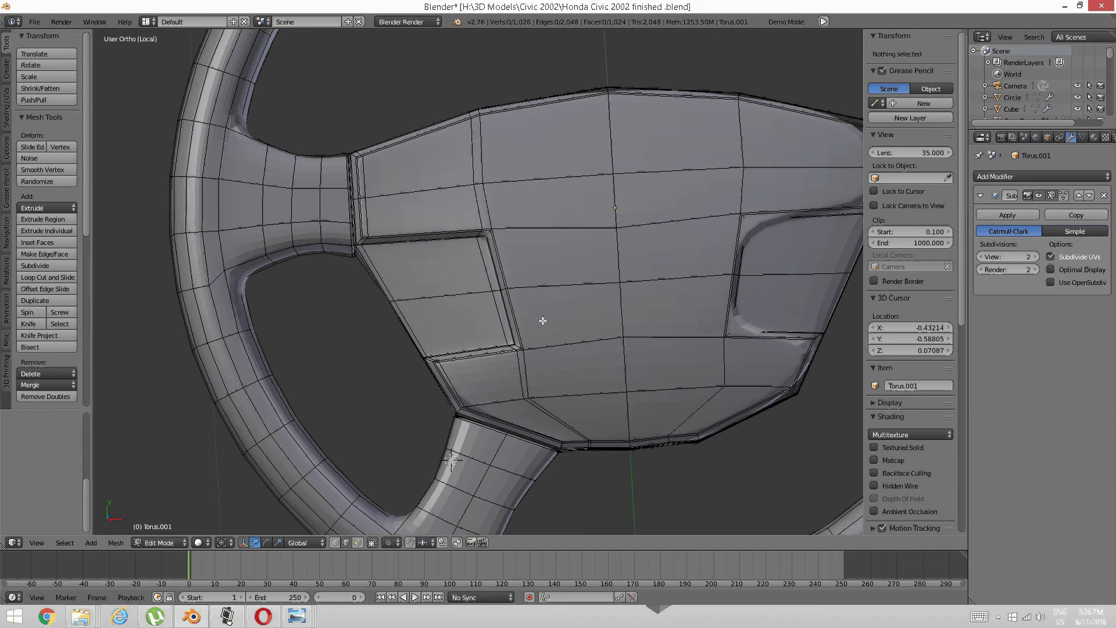
middle_drag(555, 372, 514, 254)
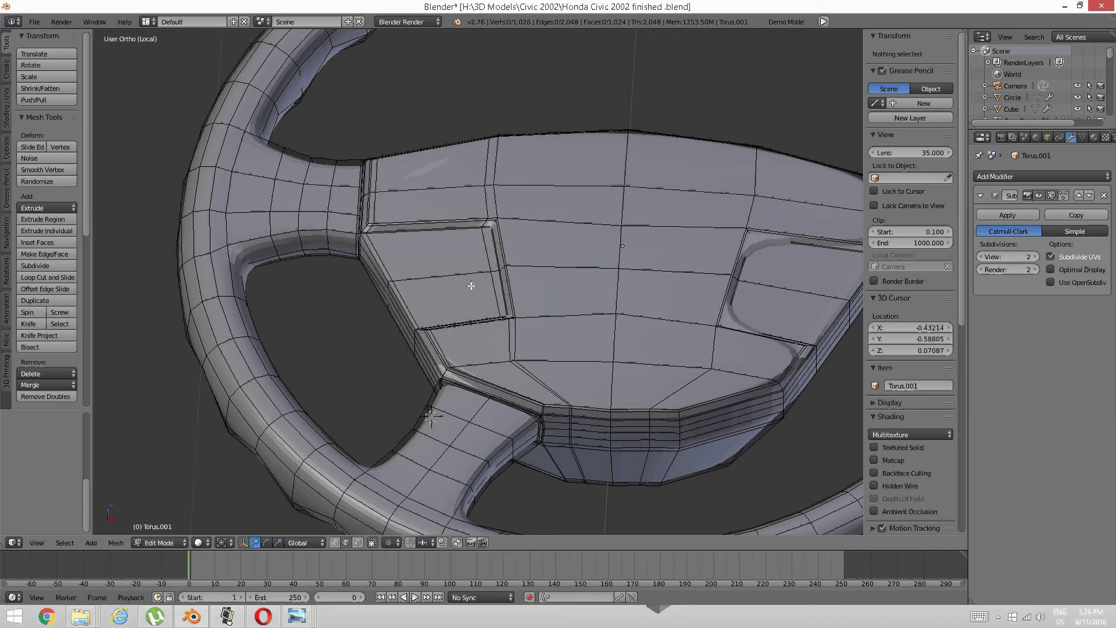
middle_drag(471, 287, 586, 244)
shift+middle_drag(525, 267, 556, 333)
key(Tab)
click(464, 312)
scroll(464, 307, down, 2)
scroll(581, 329, up, 3)
scroll(536, 372, up, 3)
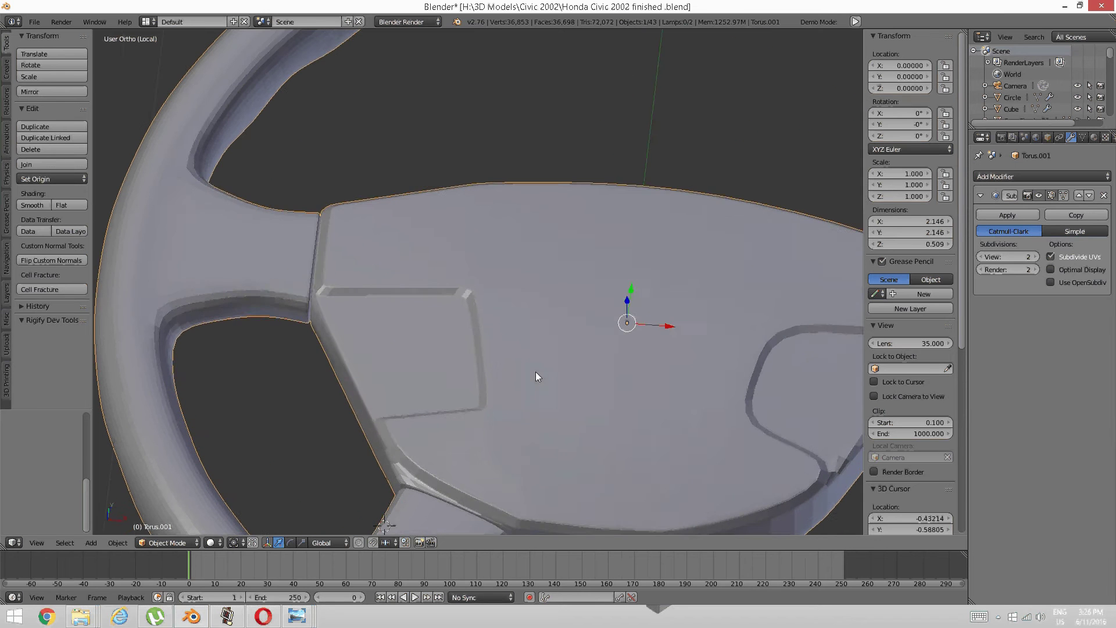
Undo the last change to the steering wheel in Object Mode
key(ctrl+z)
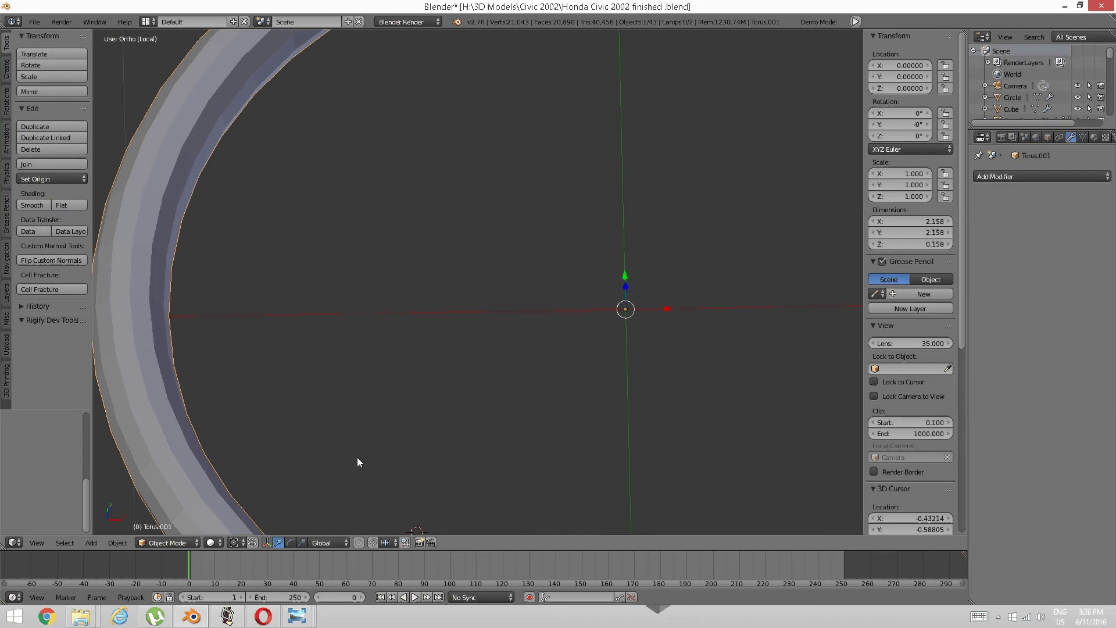
Redo the undone change to the steering wheel and return its mesh to Edit Mode
key(ctrl+shift+z)
middle_drag(417, 438, 570, 392)
key(Tab)
Try adding an edge loop across the hub's lower part, slid against the existing edge line, then undo it
click(472, 427)
key(ctrl+r)
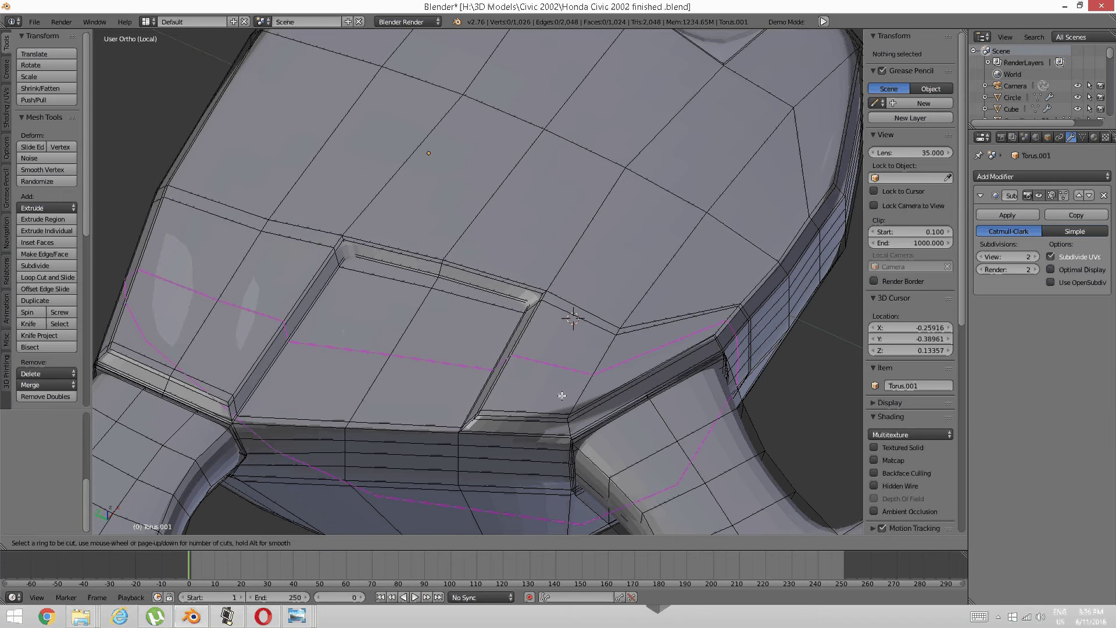
click(567, 394)
click(593, 415)
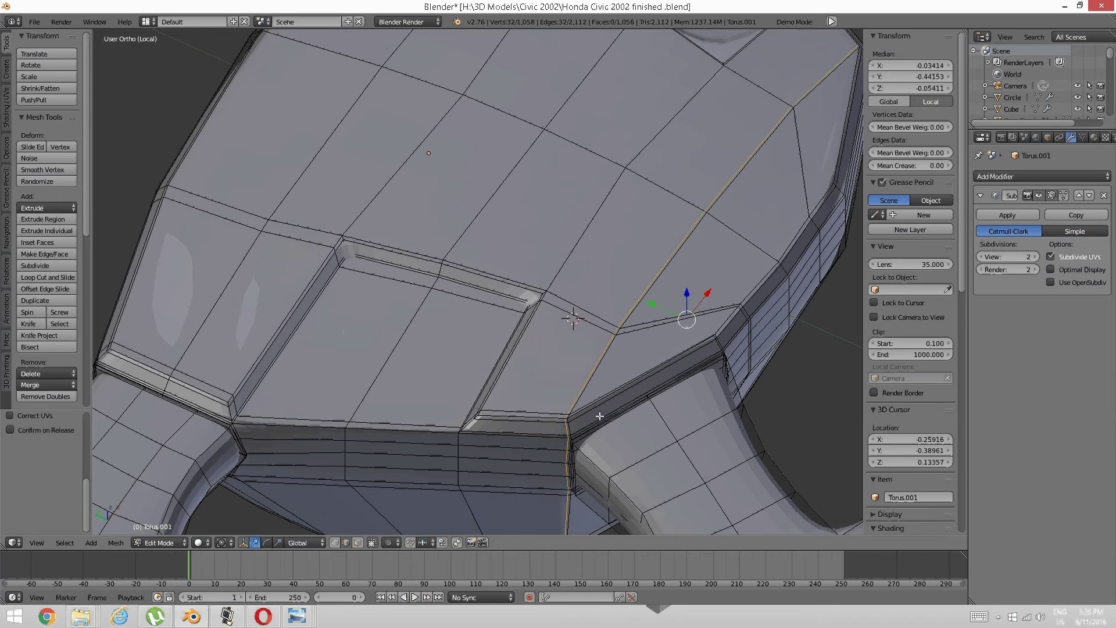
key(a)
middle_drag(613, 394, 607, 395)
key(ctrl+z)
key(ctrl+z)
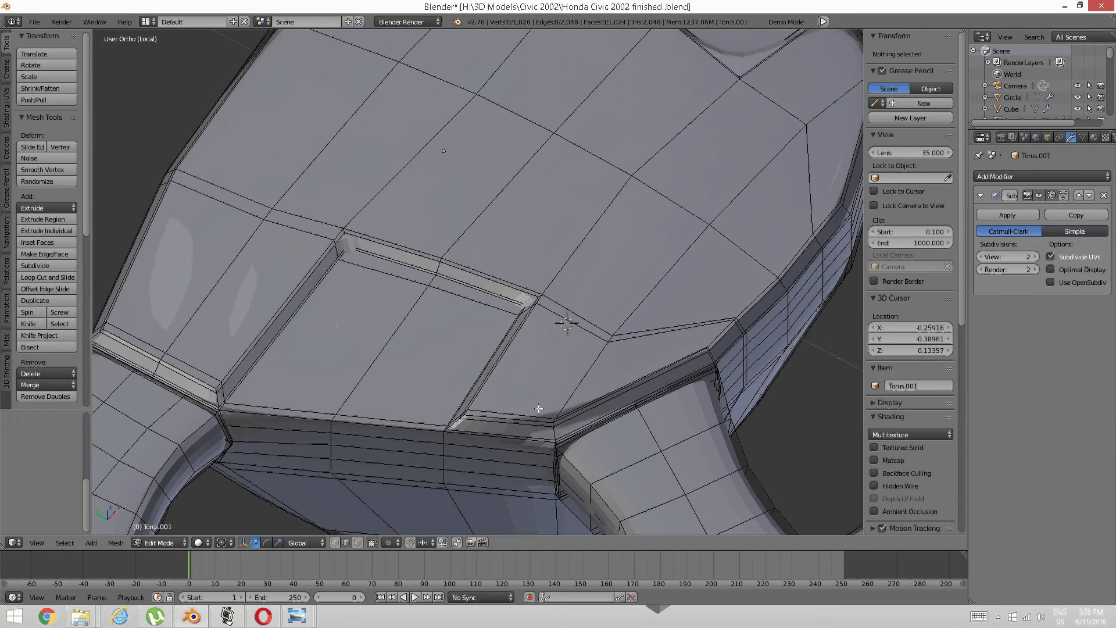
Add an edge loop across the hub's lower part, just above the existing edge line bordering the bottom area, and deselect it
key(ctrl+r)
click(541, 407)
click(540, 408)
key(a)
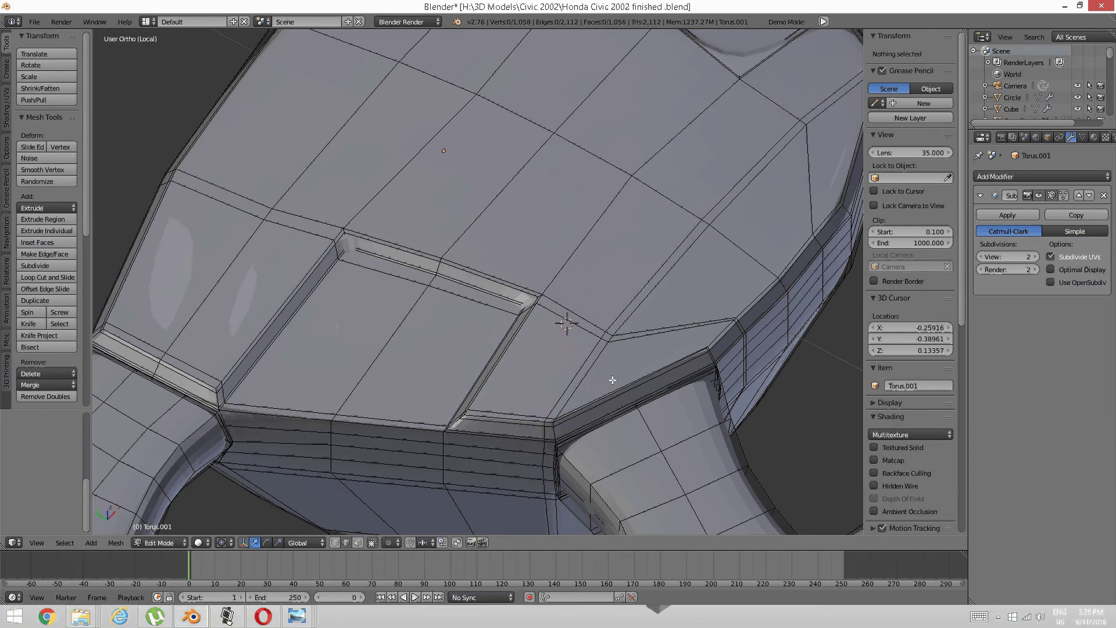
In vertex selection mode, select the side recess's upper inner corner vertices and move them outward and slightly down in top view
middle_drag(540, 408, 549, 373)
scroll(548, 373, up, 4)
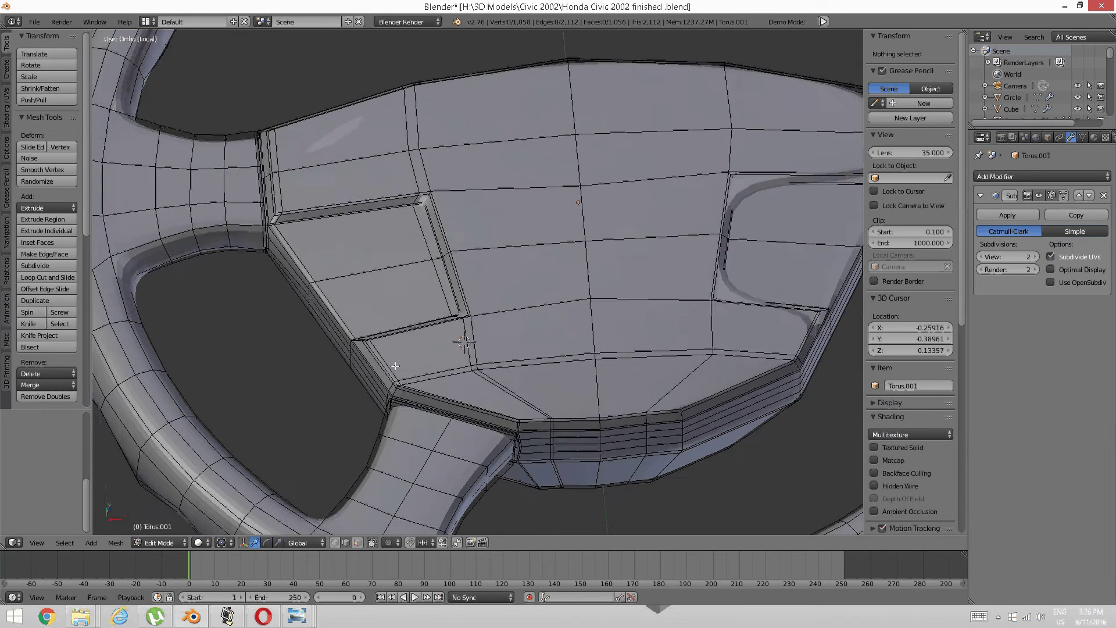
scroll(476, 325, down, 5)
middle_drag(533, 251, 539, 289)
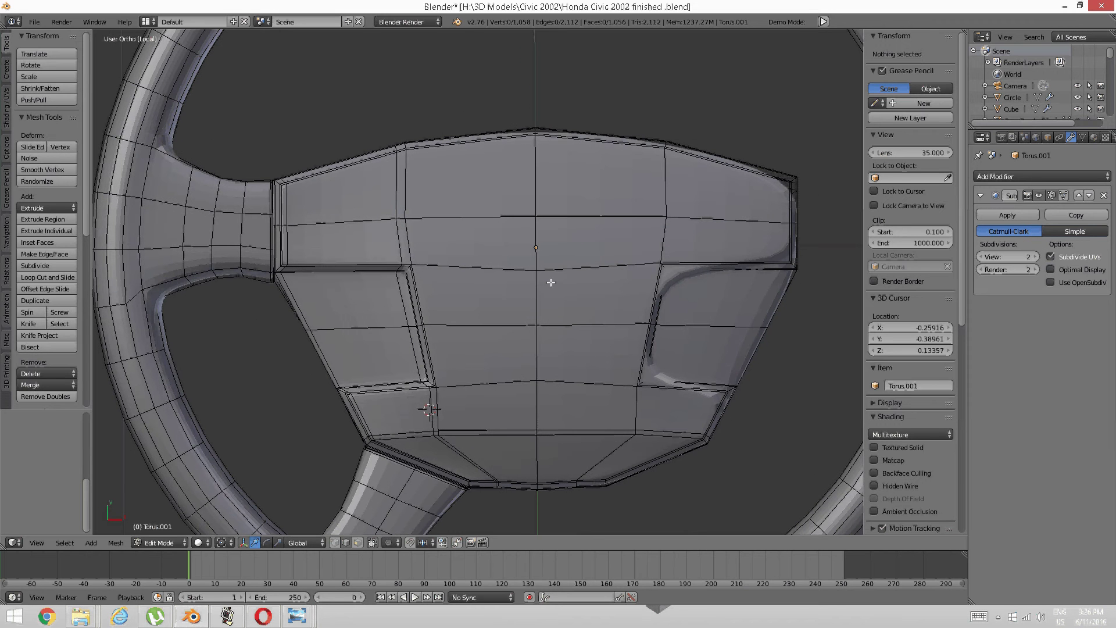
scroll(401, 307, up, 2)
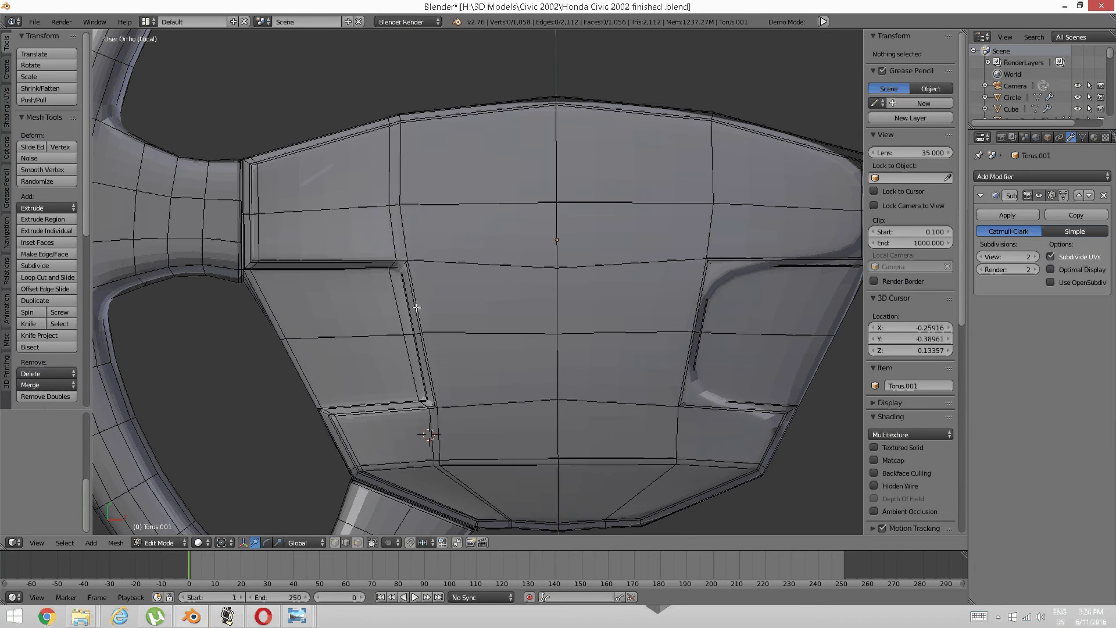
mouse_move(424, 314)
middle_down()
mouse_move(444, 257)
mouse_move(419, 282)
mouse_move(443, 294)
mouse_move(430, 325)
middle_up()
key(ctrl+Tab)
click(414, 314)
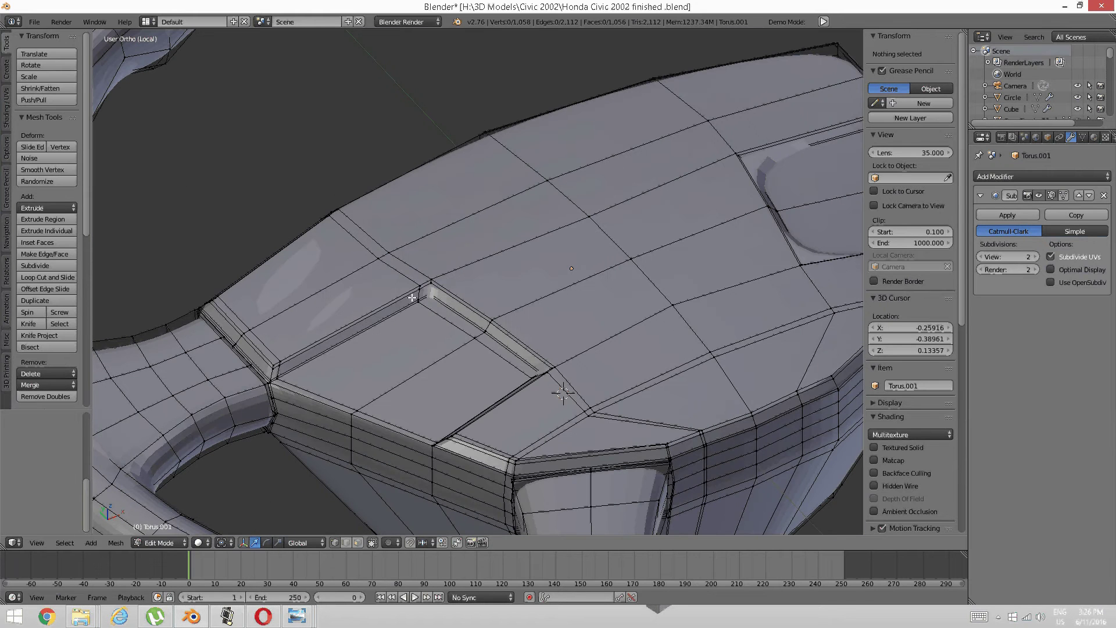
alt+right_click(419, 293)
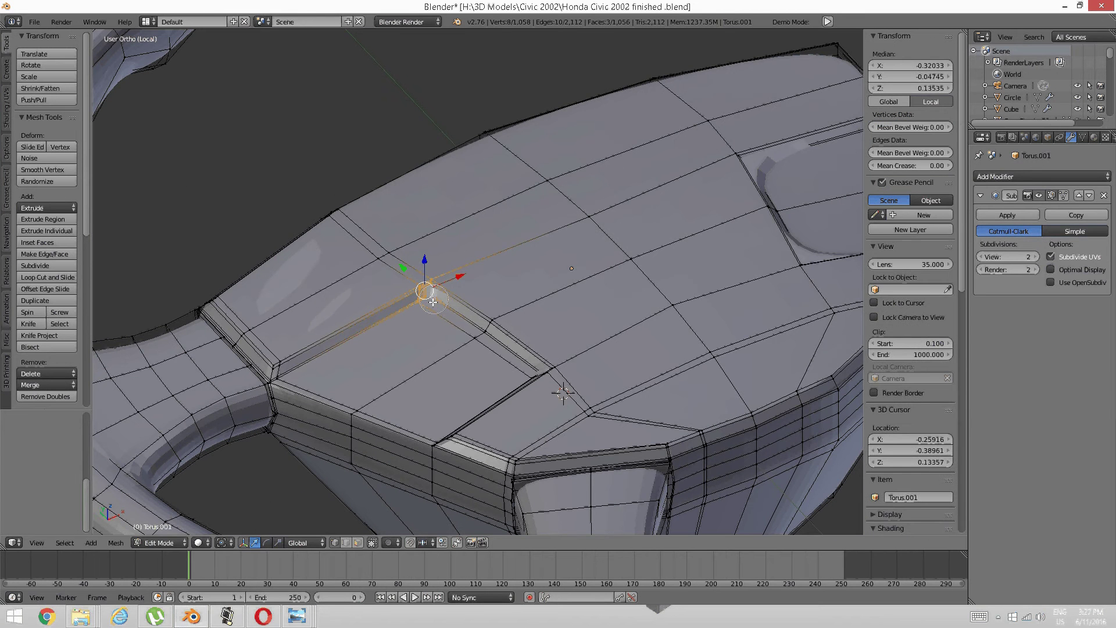
middle_drag(431, 300, 444, 285)
key(KP_7)
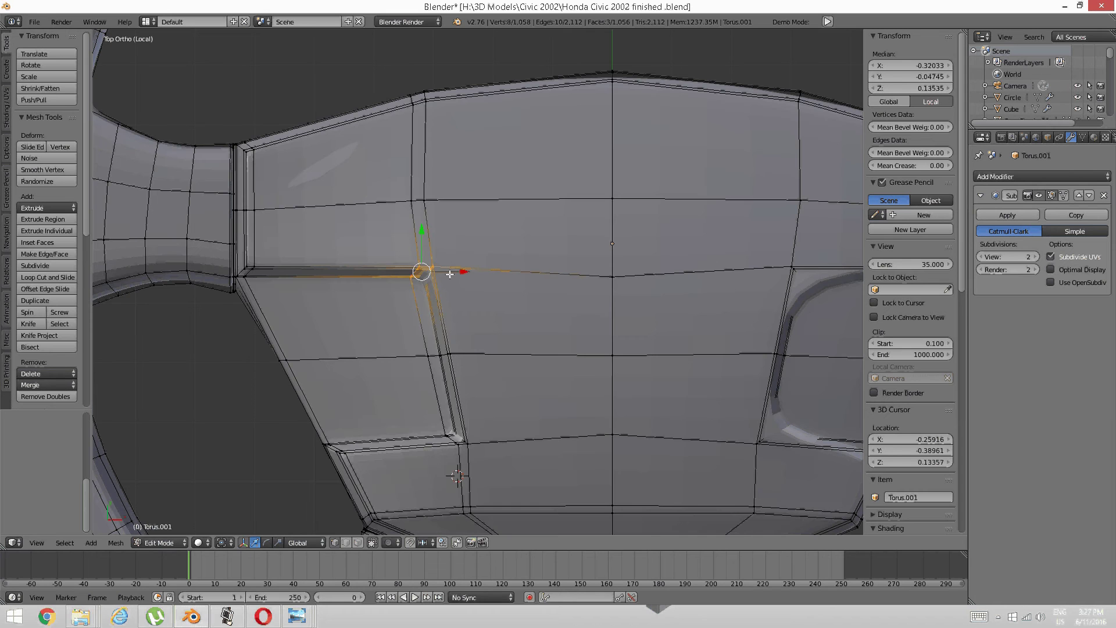
key(g)
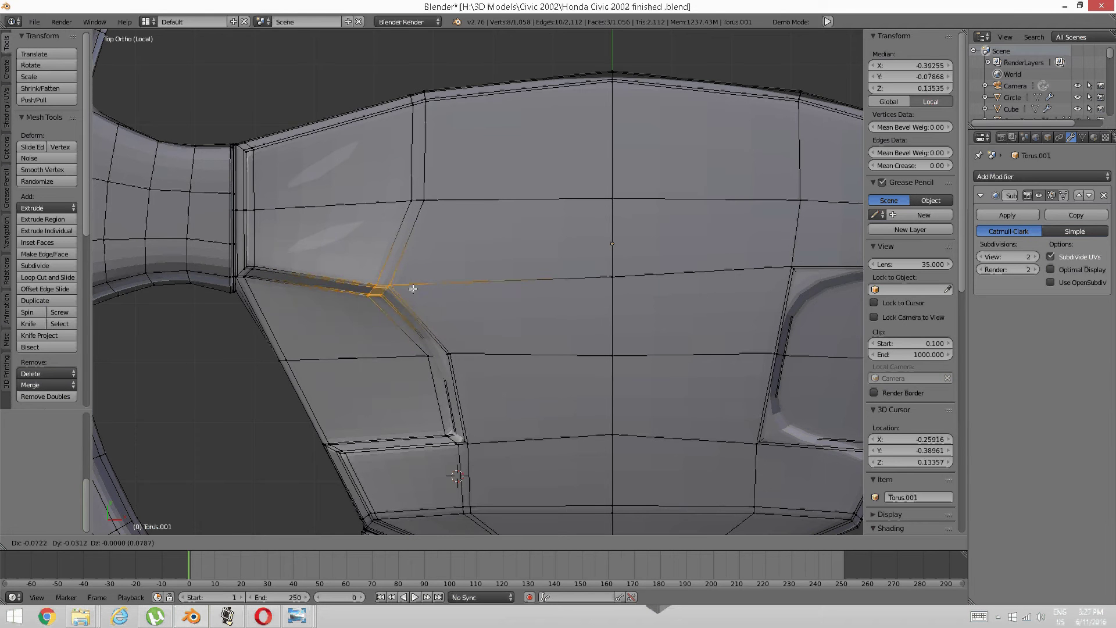
Finish moving the upper corner vertices of the hub's left recess outward and nudge the outermost corner vertices slightly up
click(378, 295)
key(a)
key(c)
drag(356, 303, 369, 294)
right_click(370, 297)
key(a)
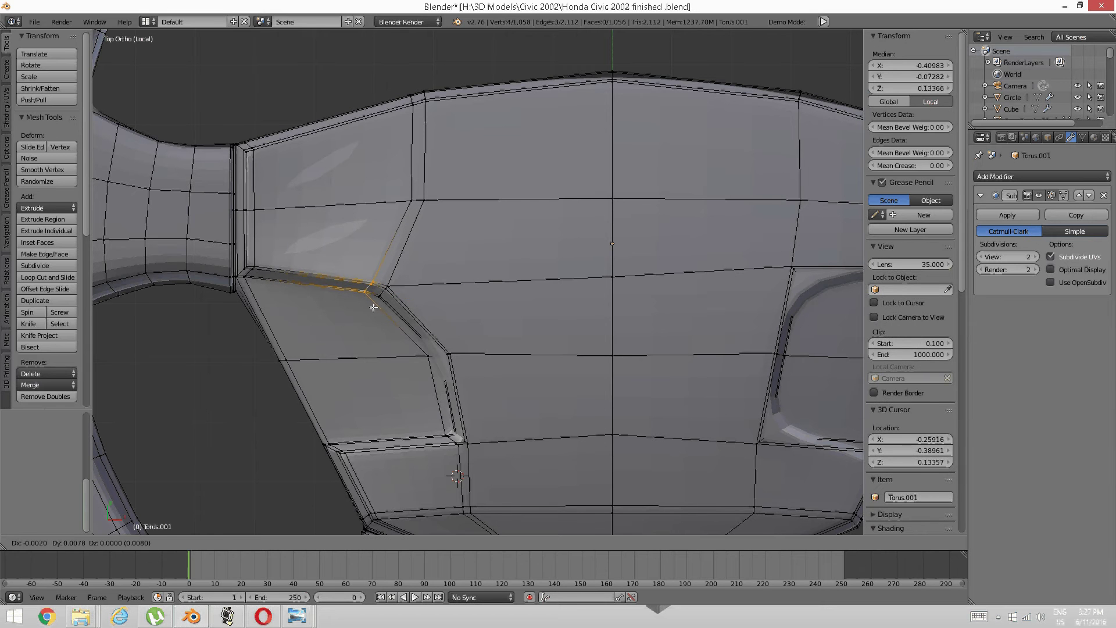
Move the vertex cluster at the lower inner corner of the hub's left recess outward, away from the centreline
shift+middle_drag(423, 359, 413, 333)
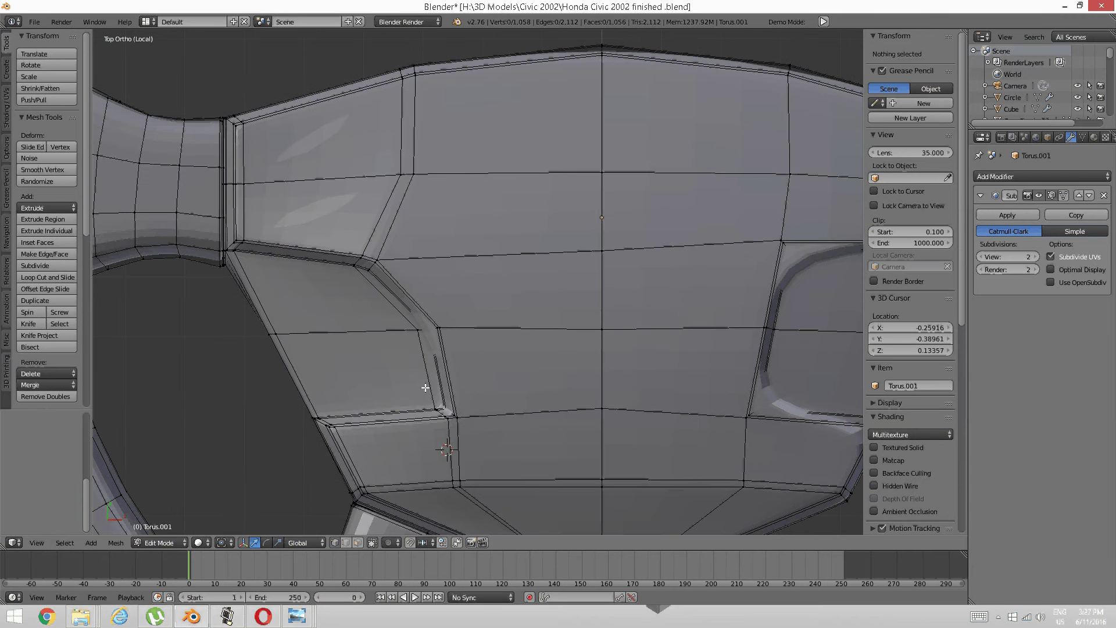
key(c)
drag(425, 393, 441, 407)
alt+shift+right_click(467, 421)
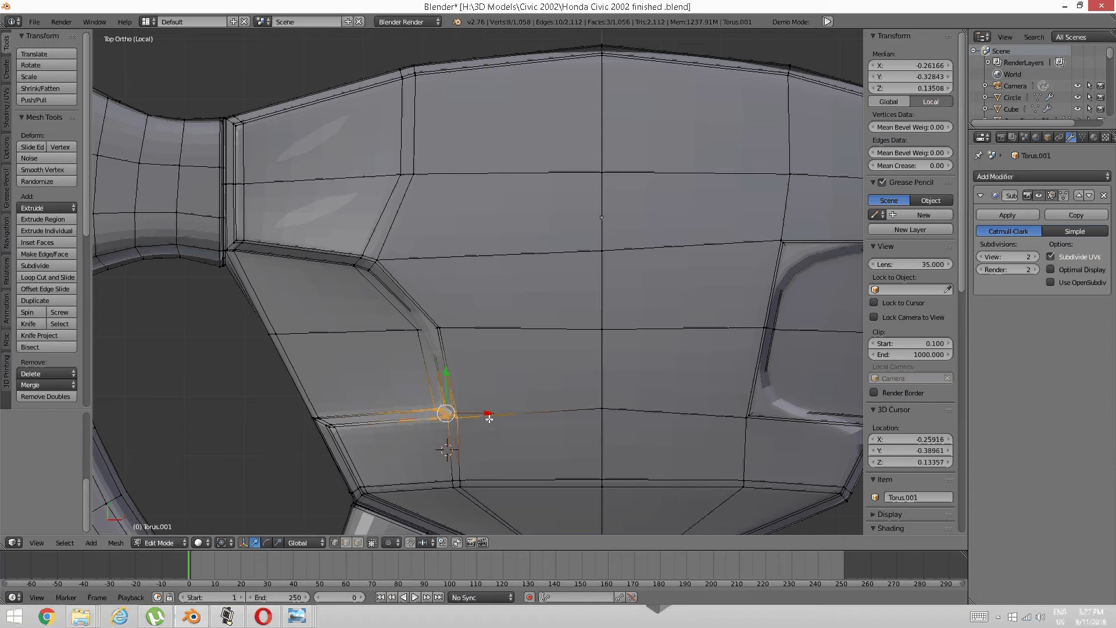
key(g)
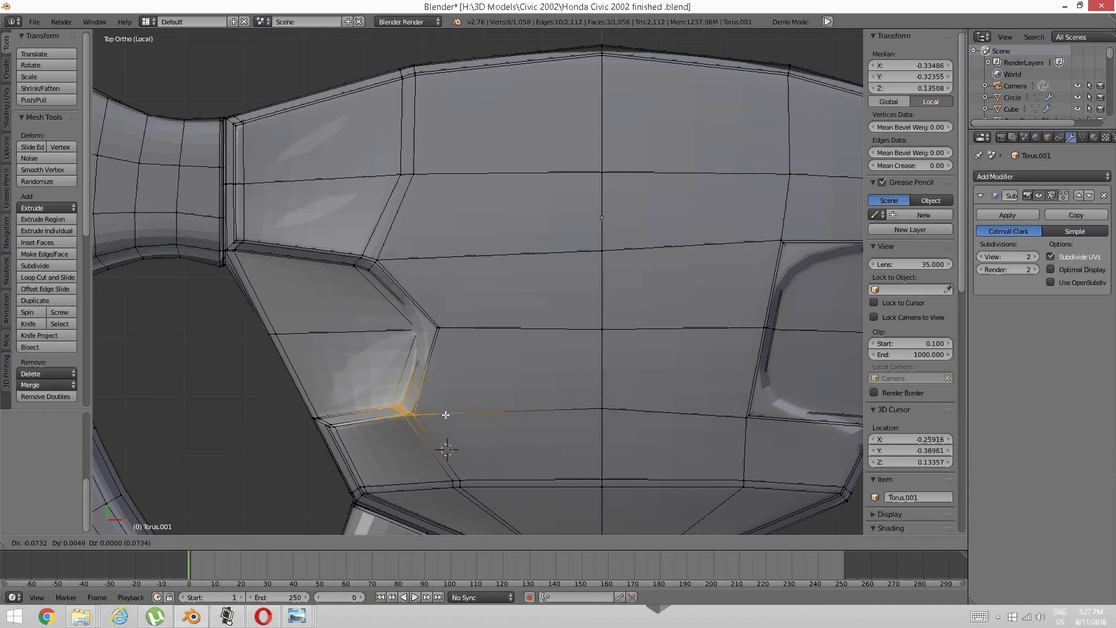
click(443, 409)
key(a)
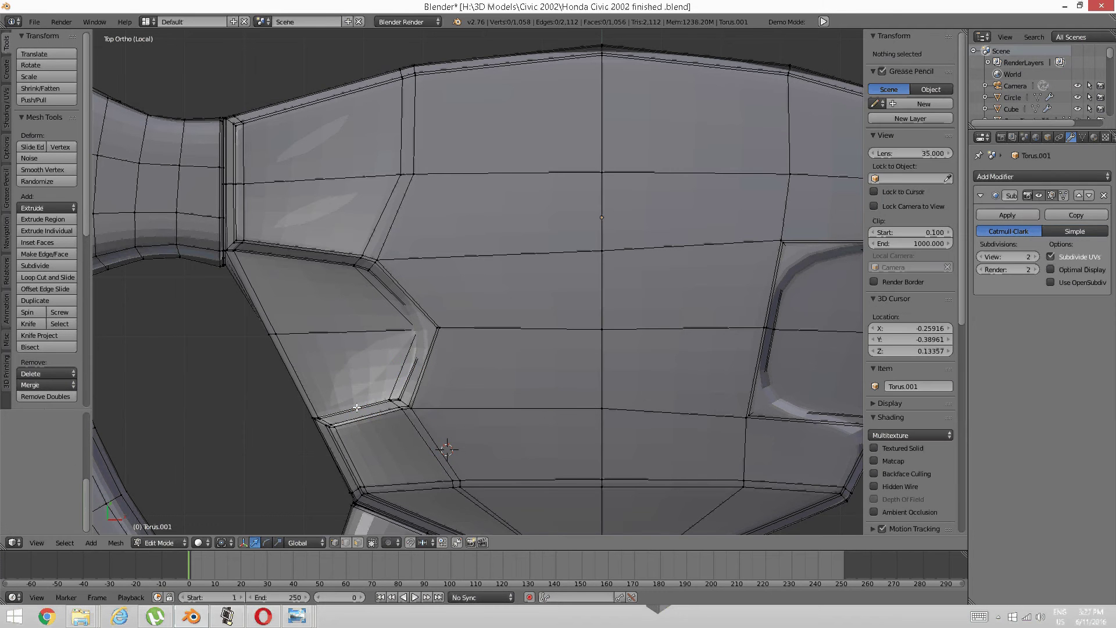
click(355, 399)
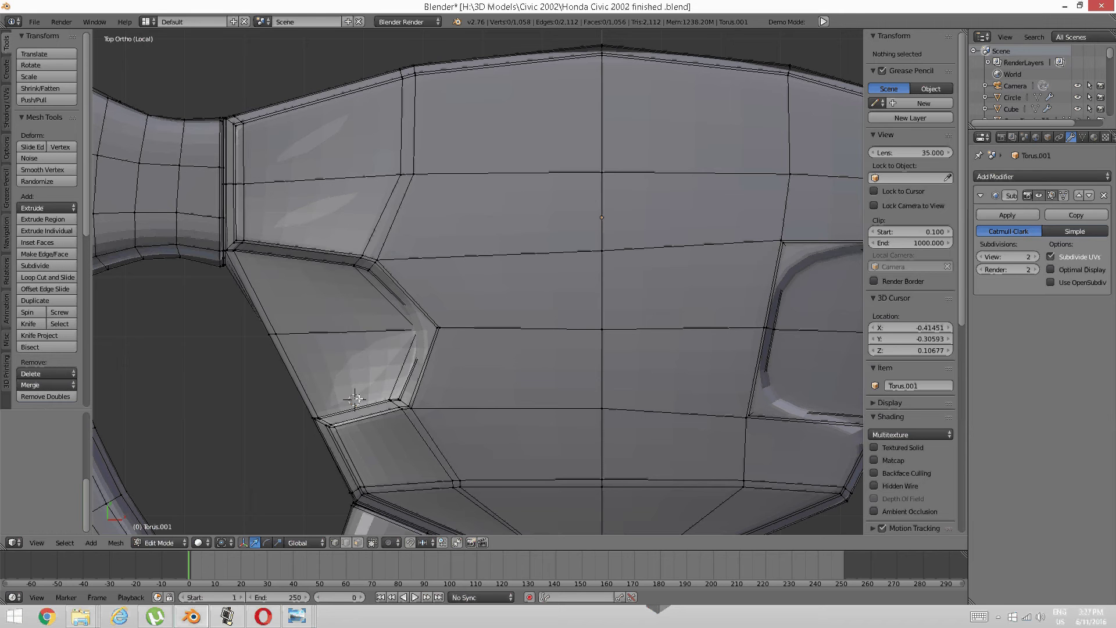
right_click(369, 405)
shift+right_click(384, 404)
shift+right_click(396, 403)
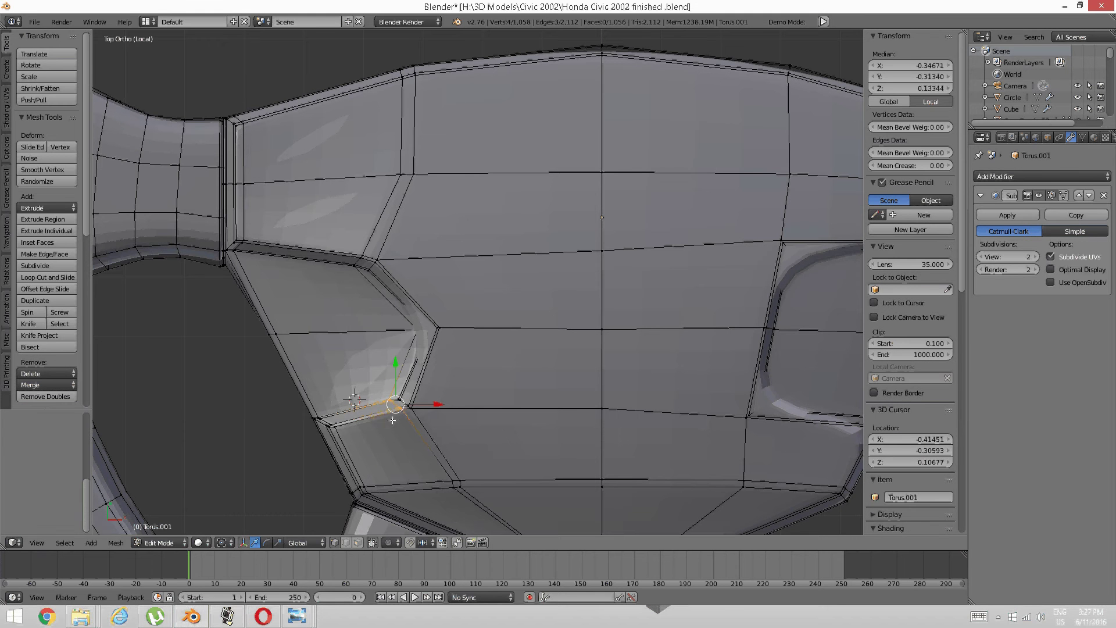
key(a)
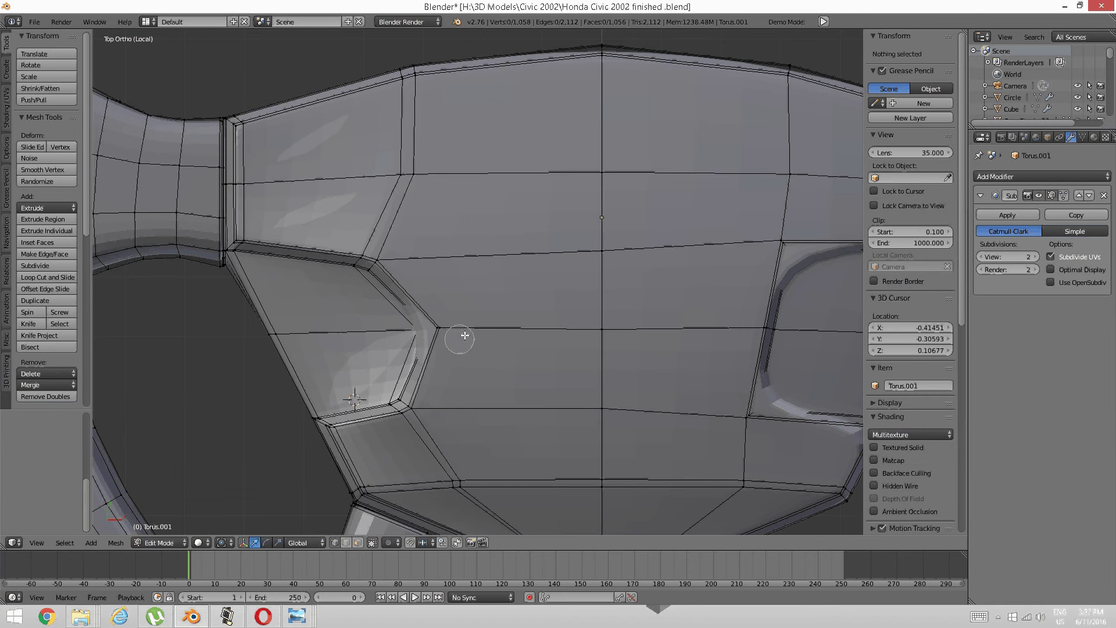
Move the vertices at the middle bend of the left recess's inner edge slightly outward
right_click(435, 329)
drag(433, 329, 415, 330)
right_click(416, 330)
key(g)
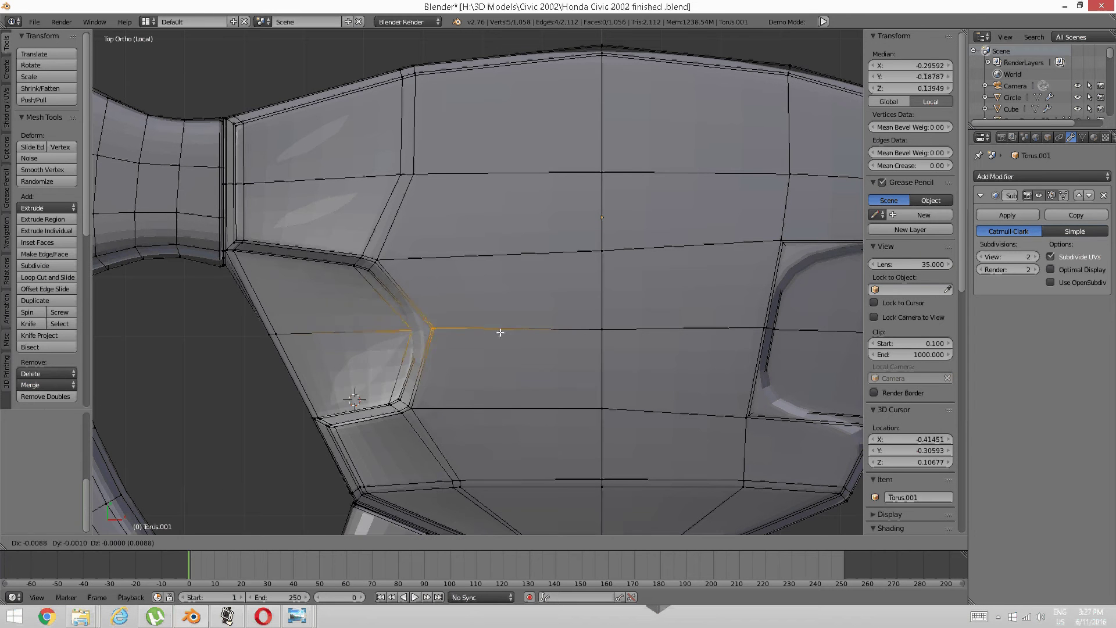
click(488, 325)
key(a)
Inspect the reshaped hub from an angle and from above, and study the steering wheel reference photo 68512572.jpg
scroll(474, 346, down, 5)
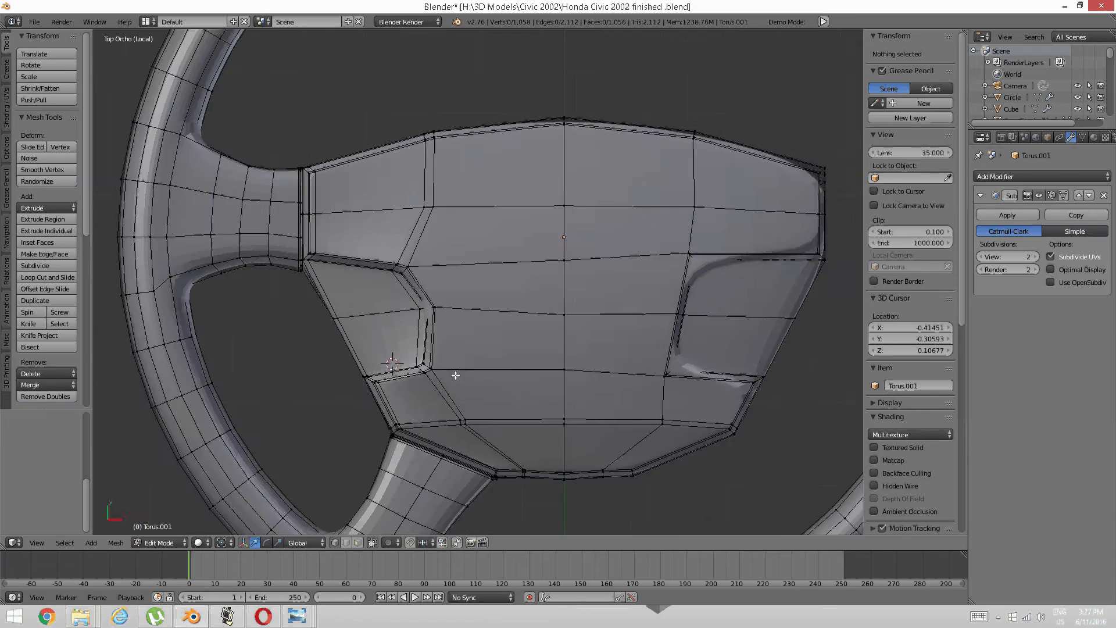
middle_drag(474, 346, 545, 351)
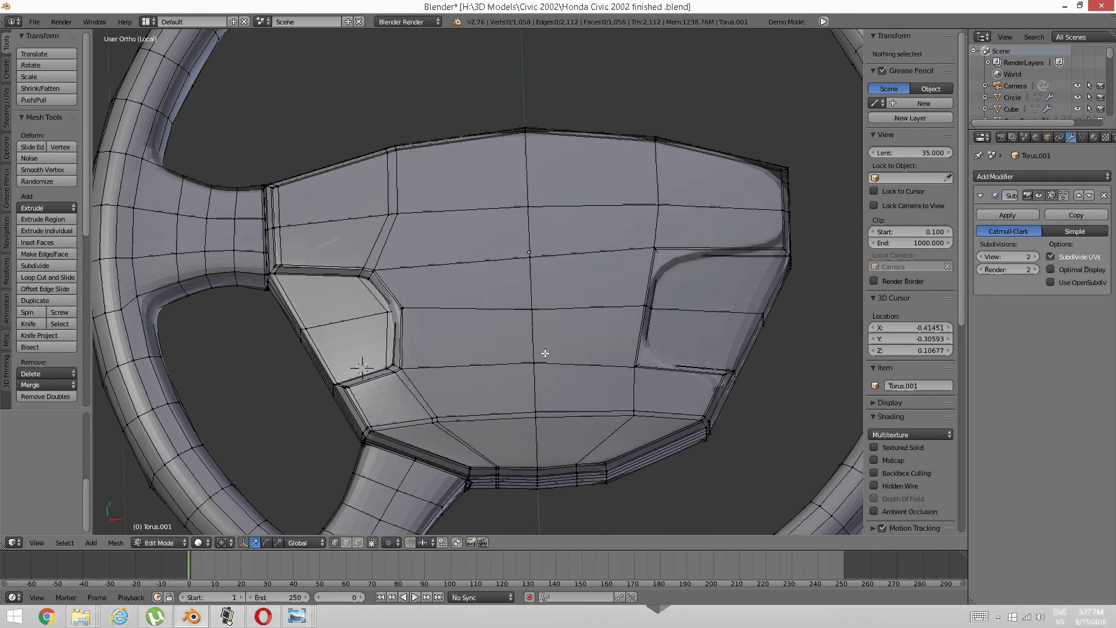
scroll(545, 353, down, 4)
key(KP_7)
scroll(526, 307, up, 4)
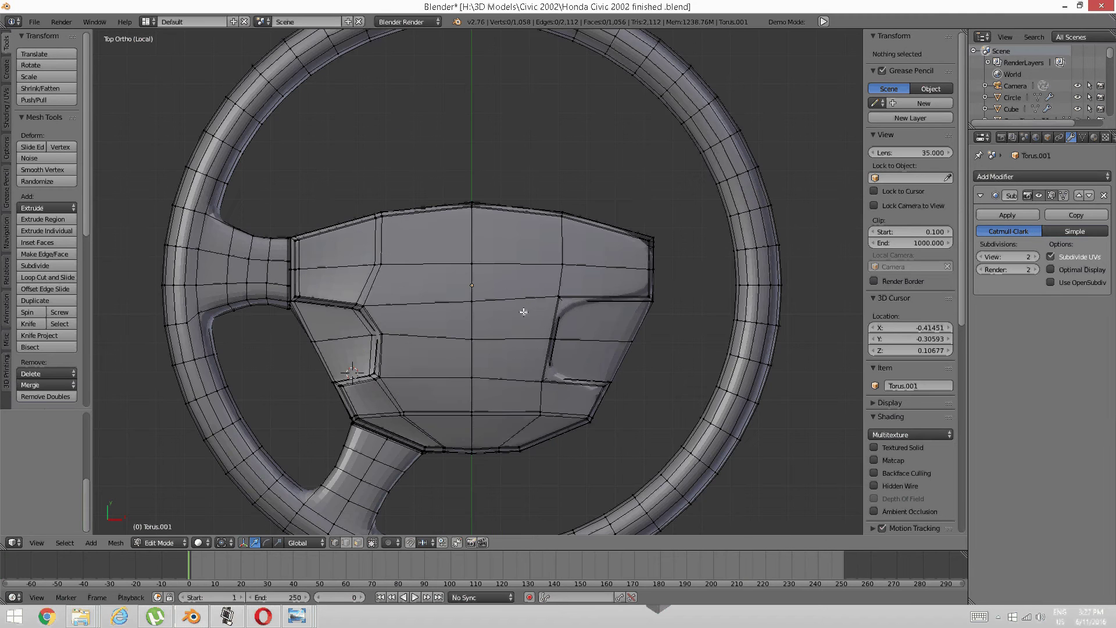
key(ctrl+Tab)
click(480, 317)
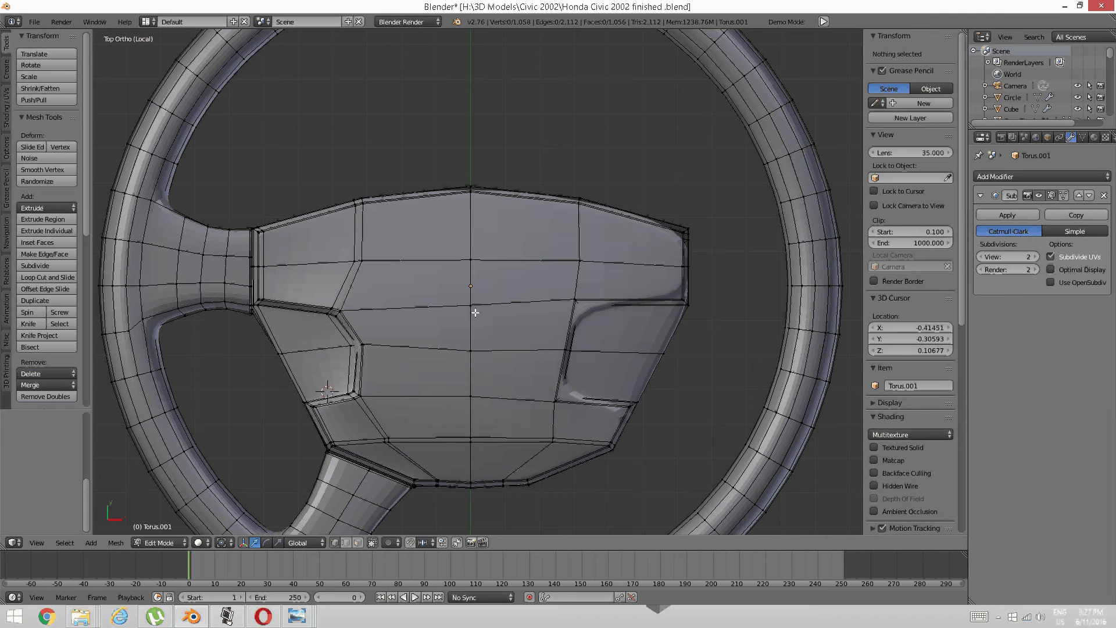
right_click(472, 308)
click(296, 617)
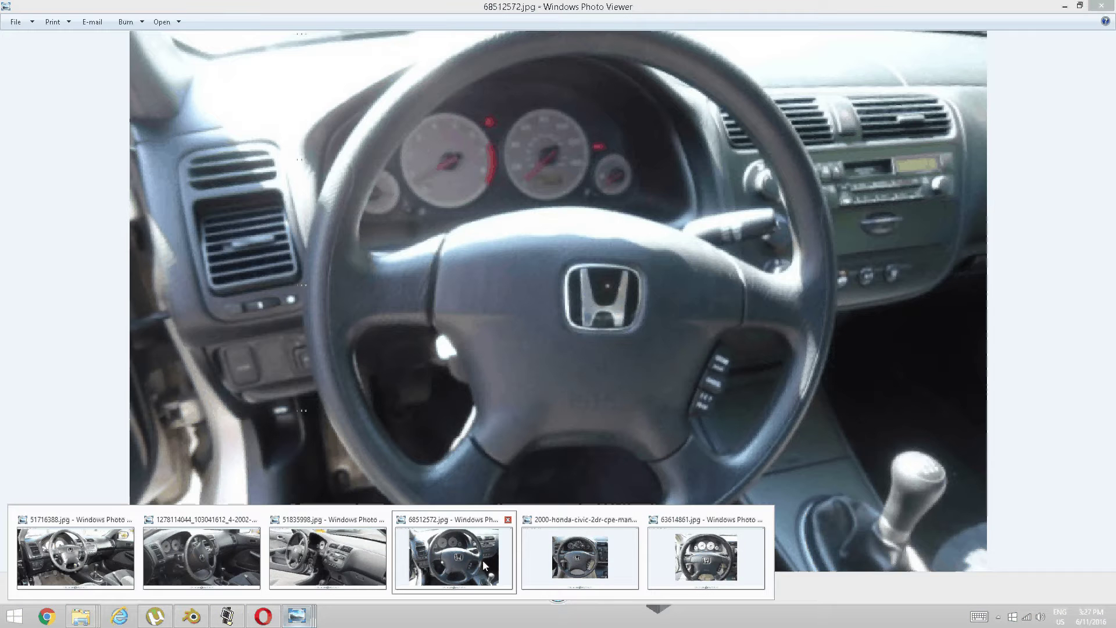
click(483, 560)
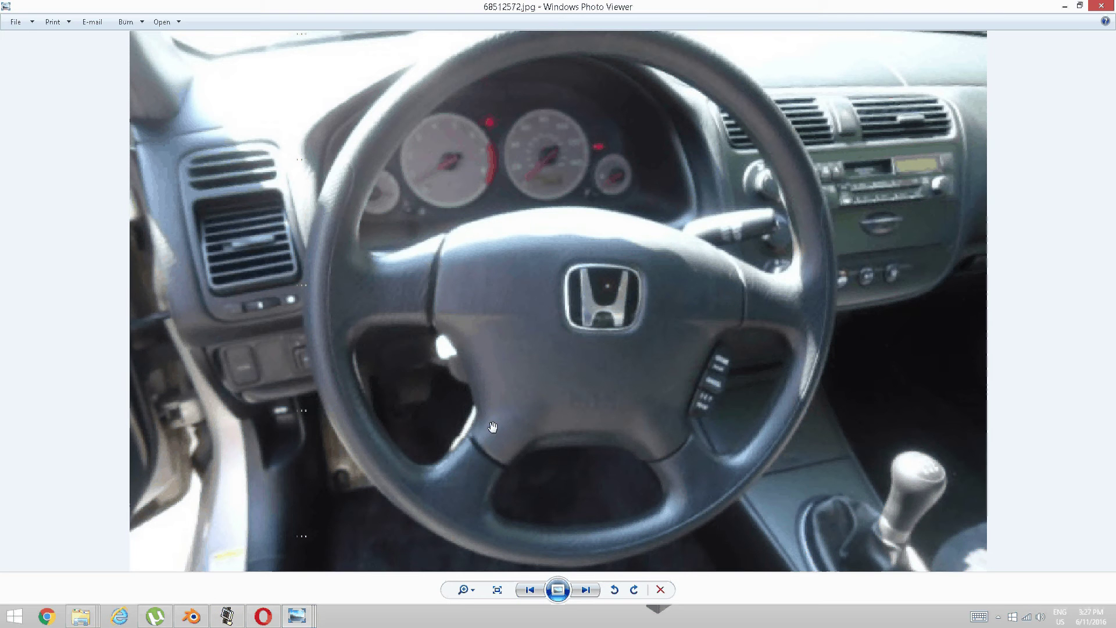
click(235, 606)
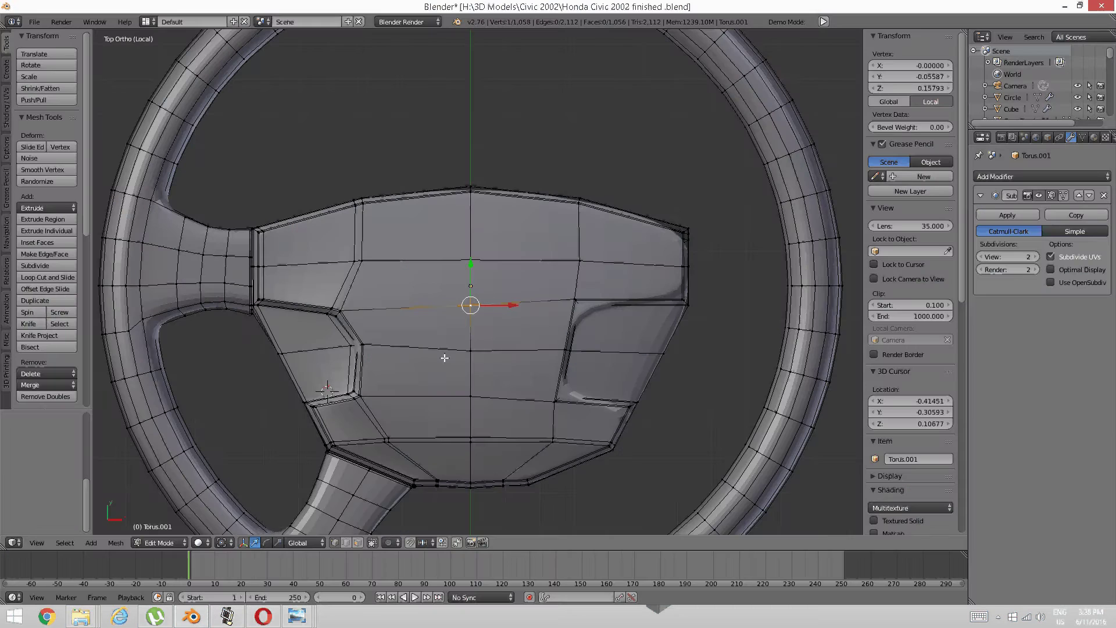
Snap the 3D cursor to the scene centre and clear the vertex selection
scroll(459, 353, up, 1)
key(shift+s)
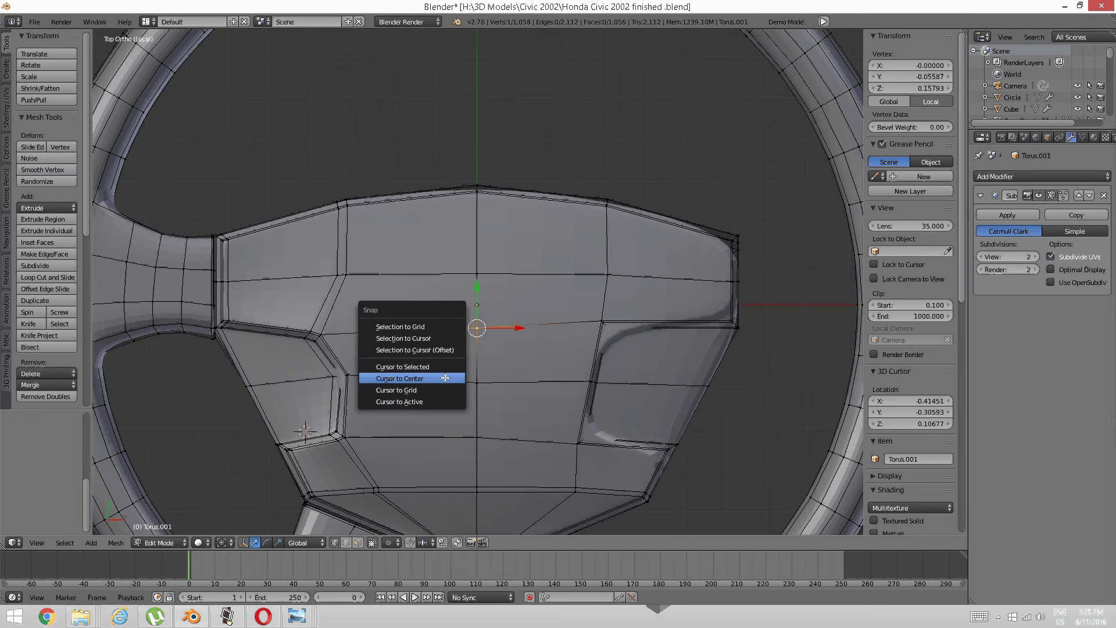
click(445, 378)
key(a)
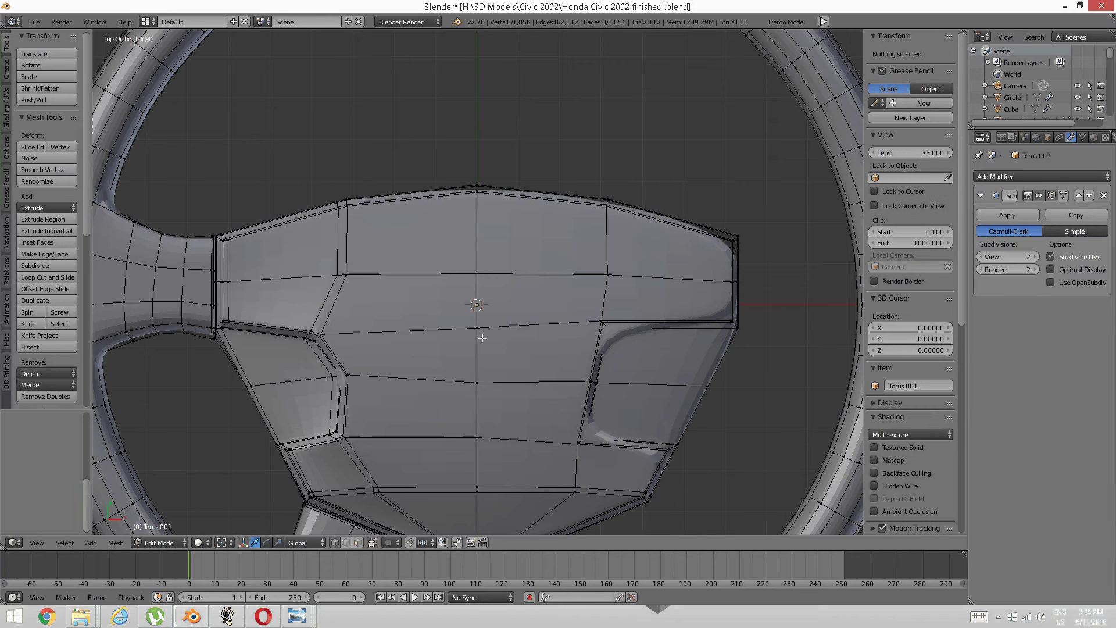
Add a single lengthwise loop cut to the hub, between the left recess and the centreline
key(ctrl+r)
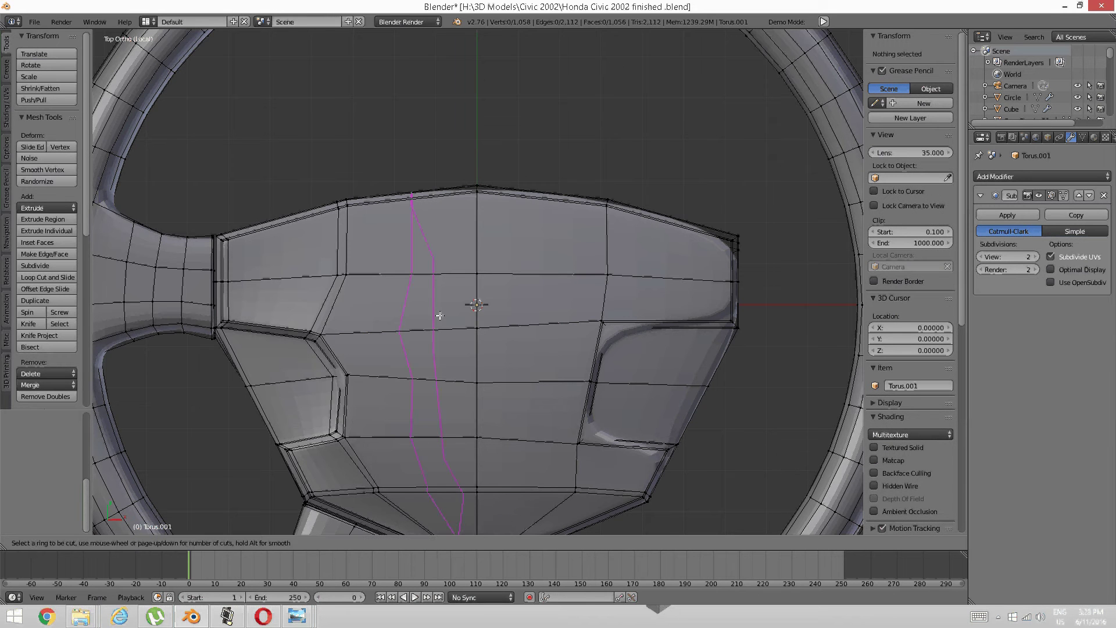
click(439, 316)
click(439, 314)
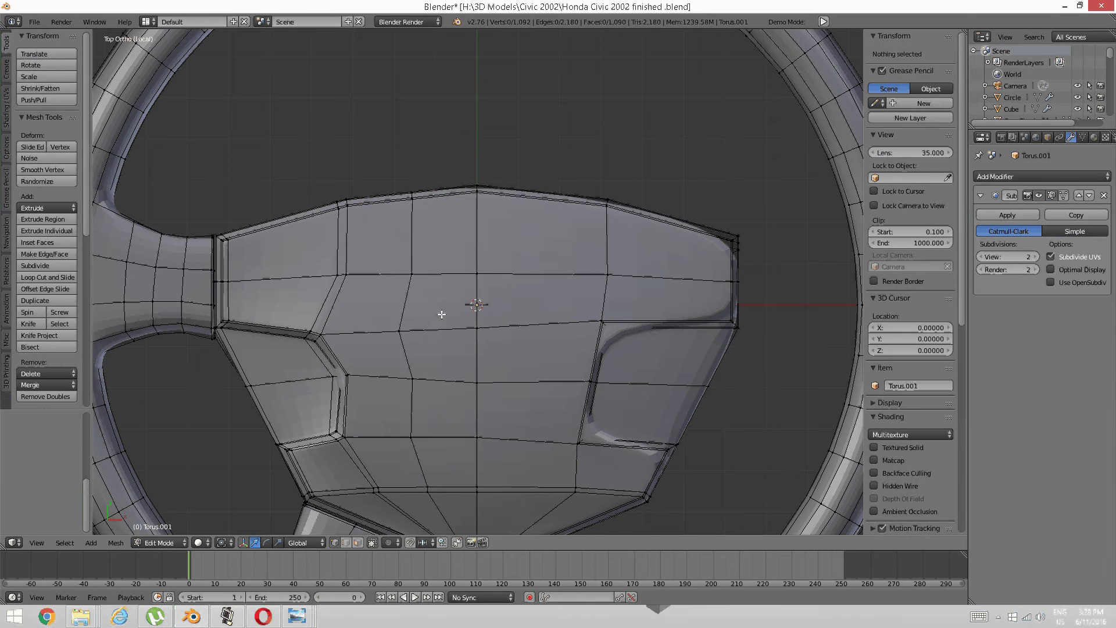
In vertex select mode, slide the new loop's vertex just below the hub centre toward the centreline
key(ctrl+Tab)
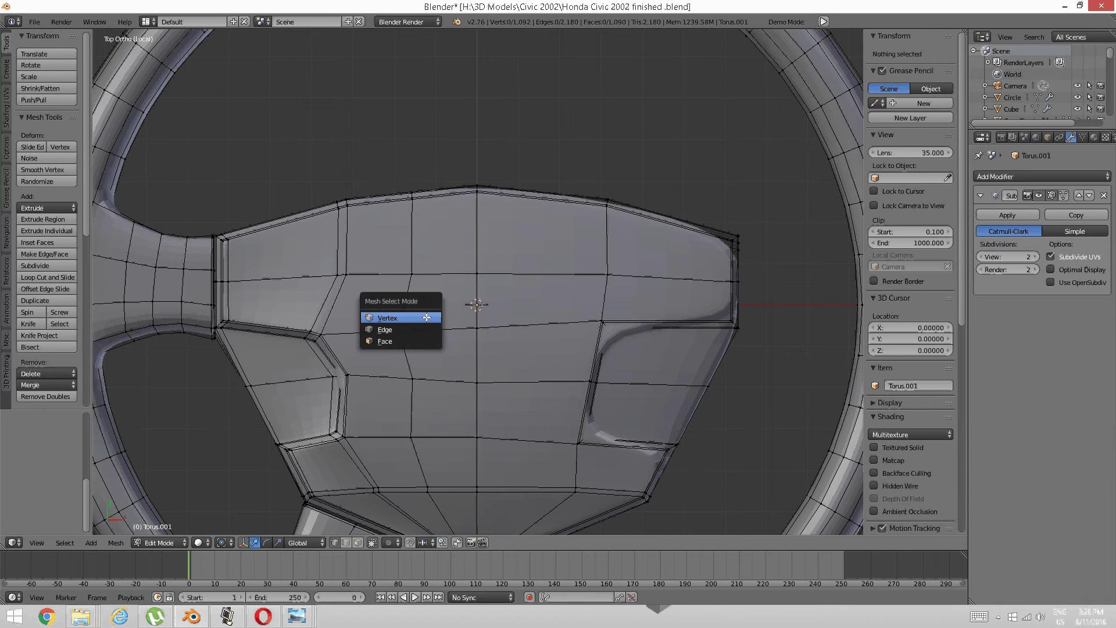
click(426, 317)
right_click(407, 284)
key(a)
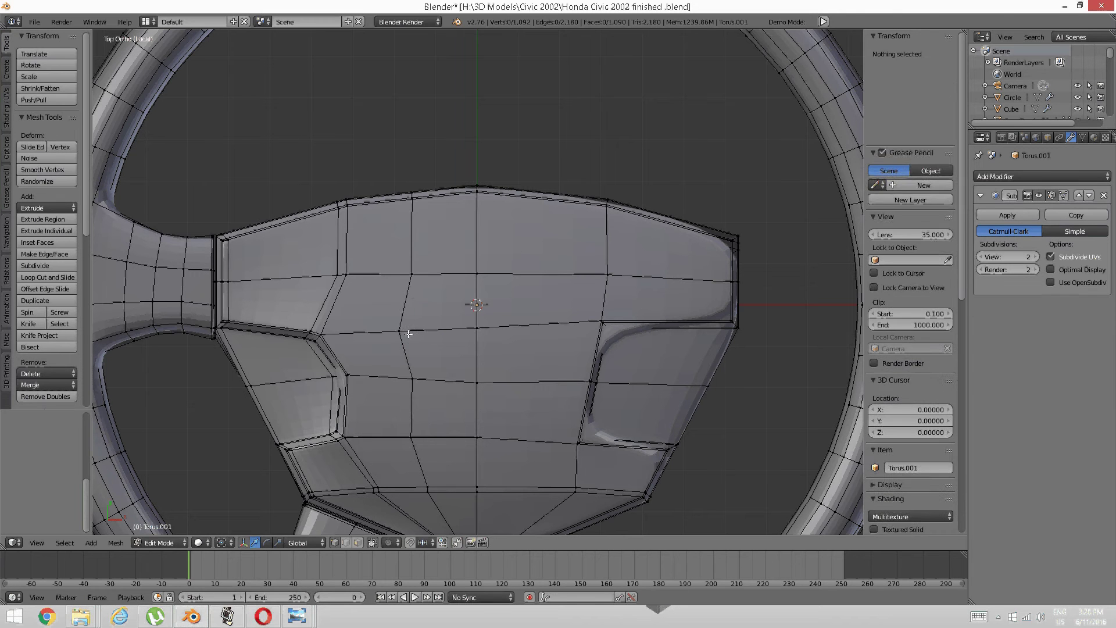
right_click(409, 334)
key(g)
key(g)
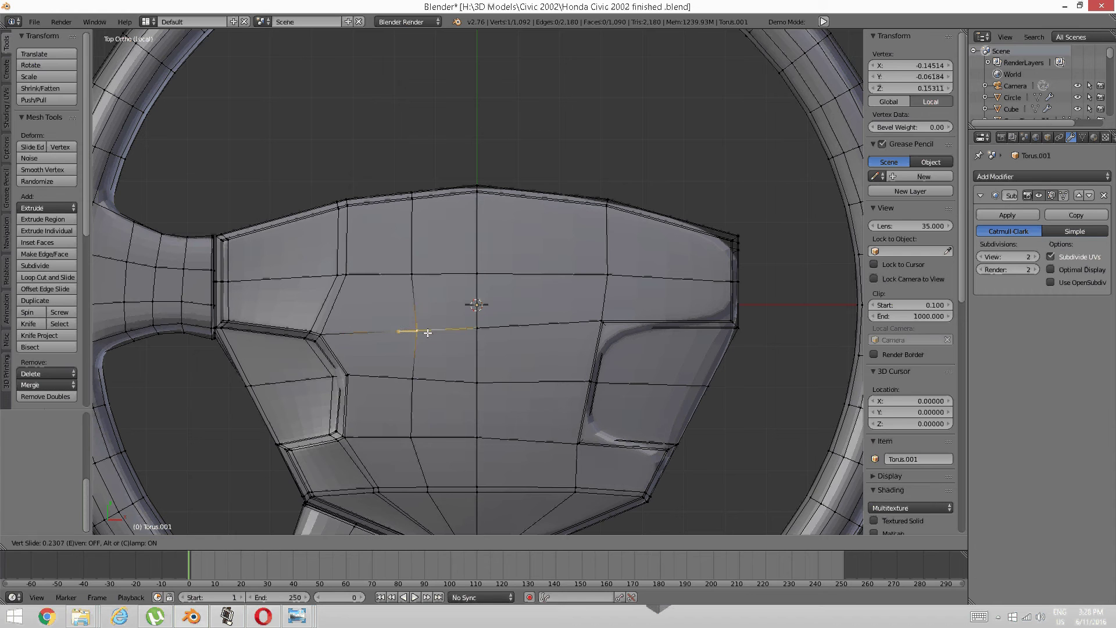
click(431, 333)
key(a)
Slide the new loop's vertices on the rows directly above and below that vertex toward the centreline
right_click(416, 277)
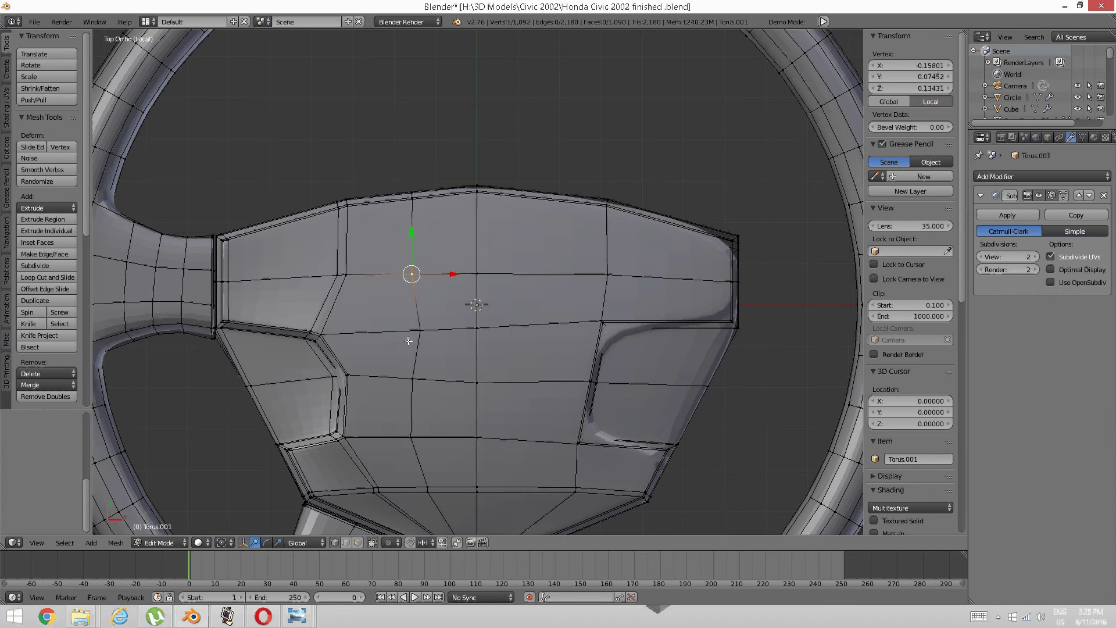
key(shift+v)
click(411, 335)
right_click(418, 376)
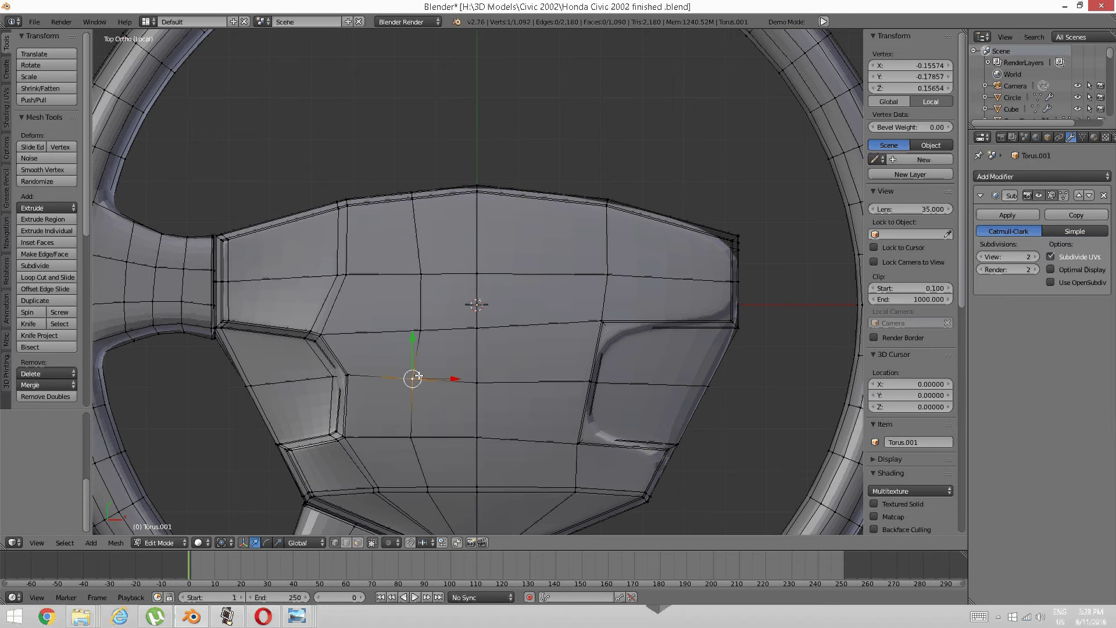
key(shift+v)
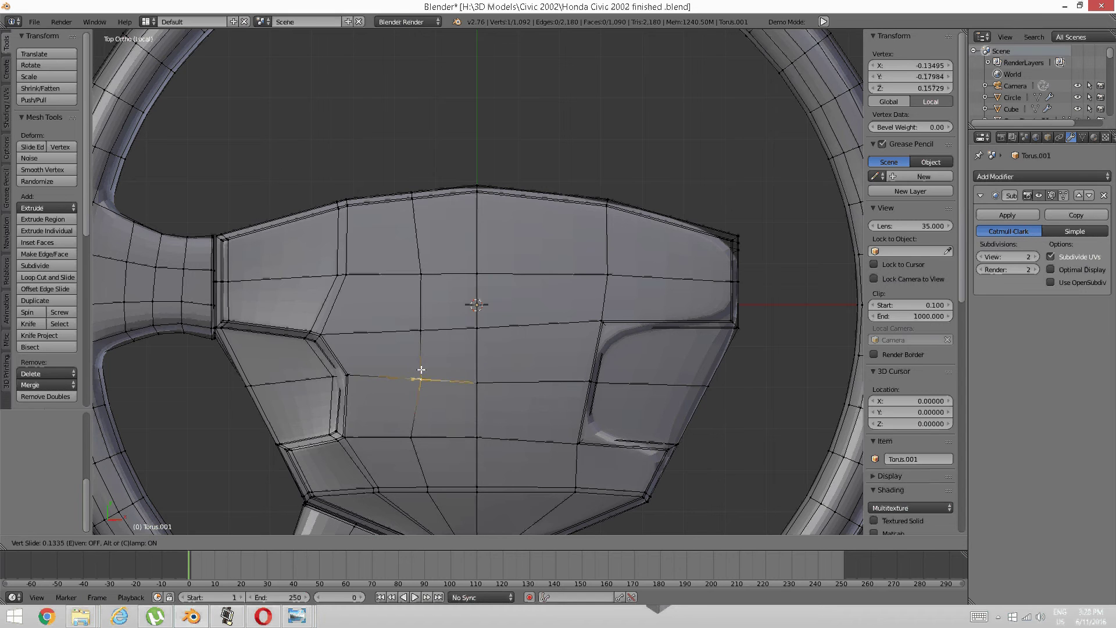
click(436, 371)
key(a)
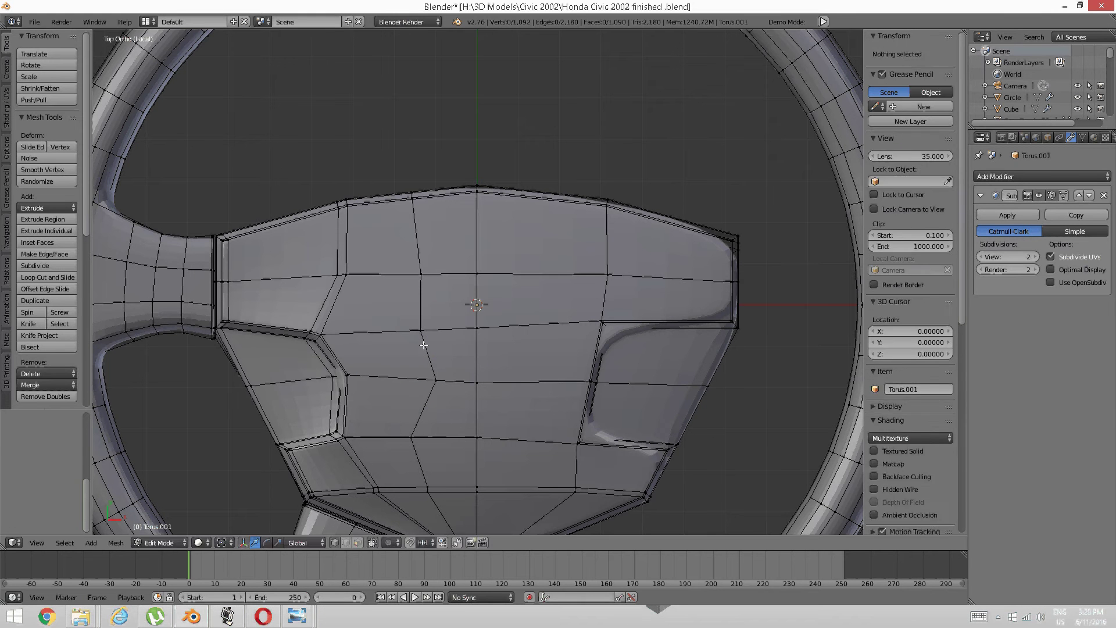
Slide the loop's vertex just below the hub centre slightly closer to the centreline to even out the loop
right_click(422, 333)
key(shift+v)
click(421, 358)
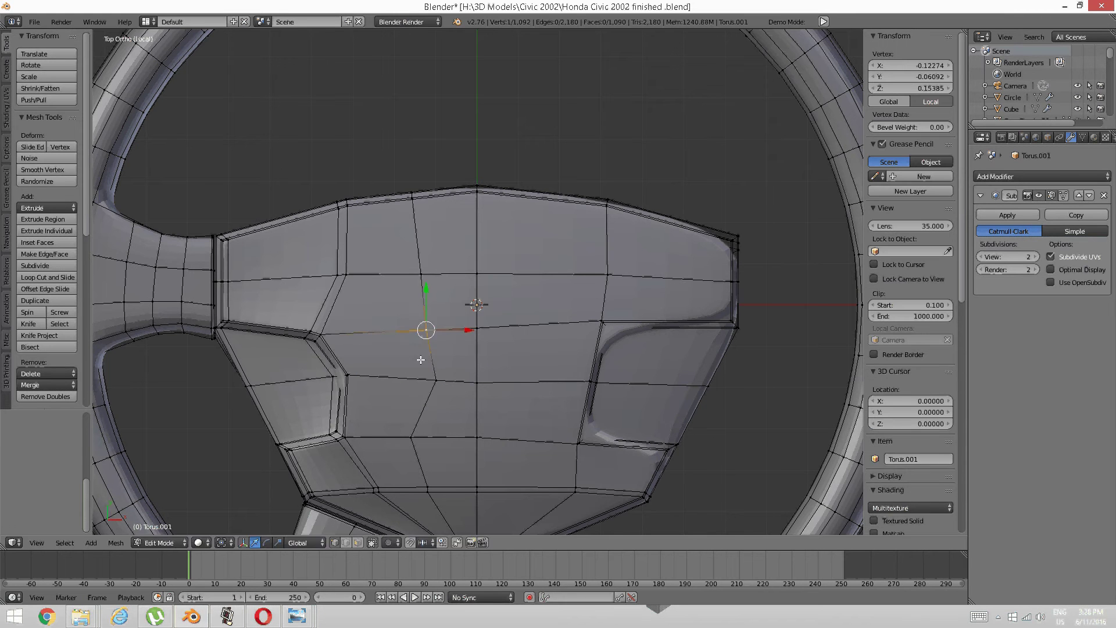
key(a)
Try sliding the loop and centreline vertices of the row above the hub centre down toward the 3D cursor
right_click(420, 273)
shift+right_click(477, 273)
key(shift+v)
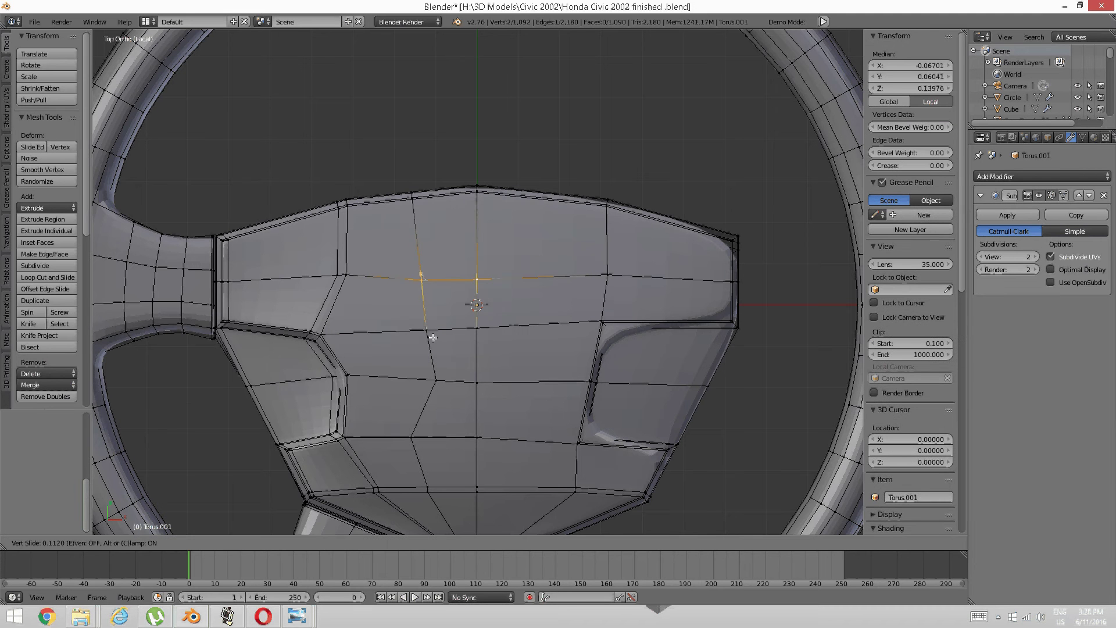
click(431, 352)
key(a)
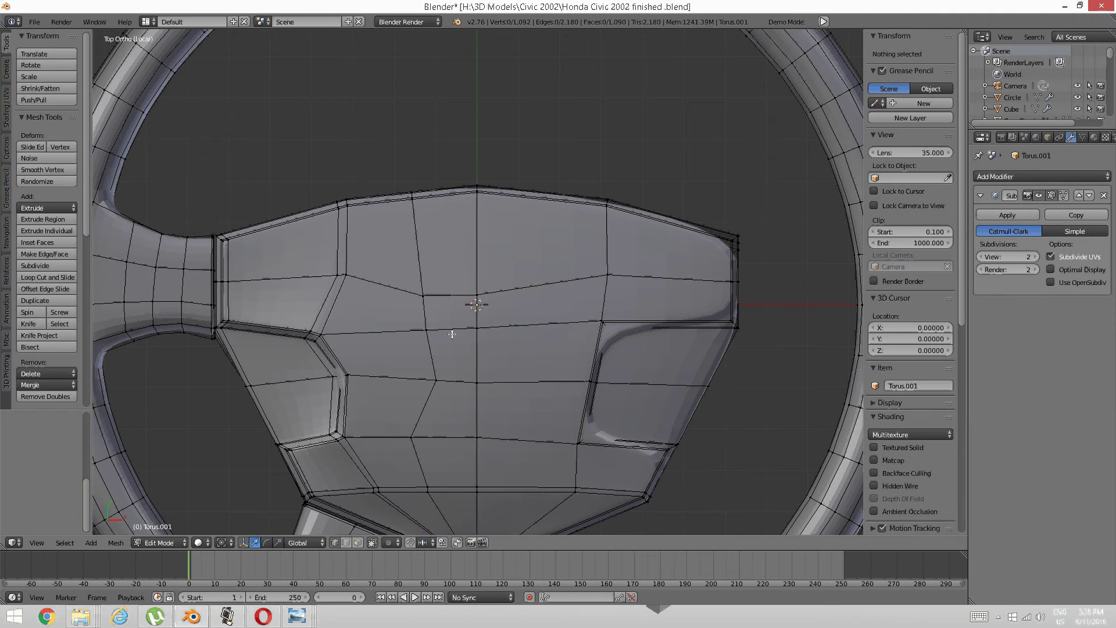
Check the emblem in reference photo 68512572.jpg and slide the two vertices above the hub centre up to about Y 0.097
mouse_move(298, 607)
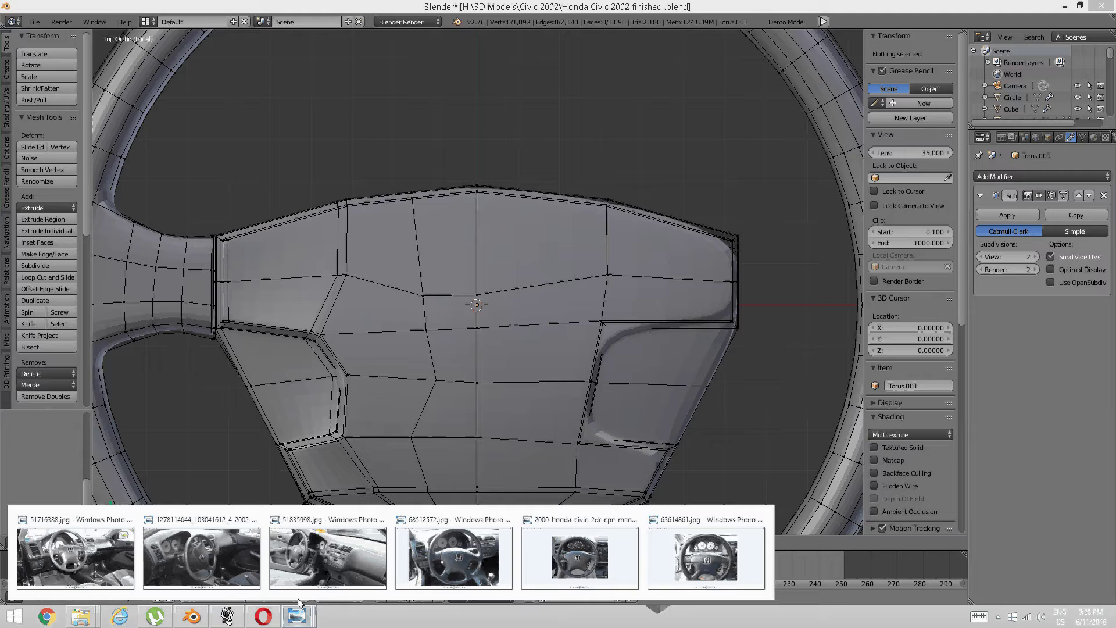
click(460, 560)
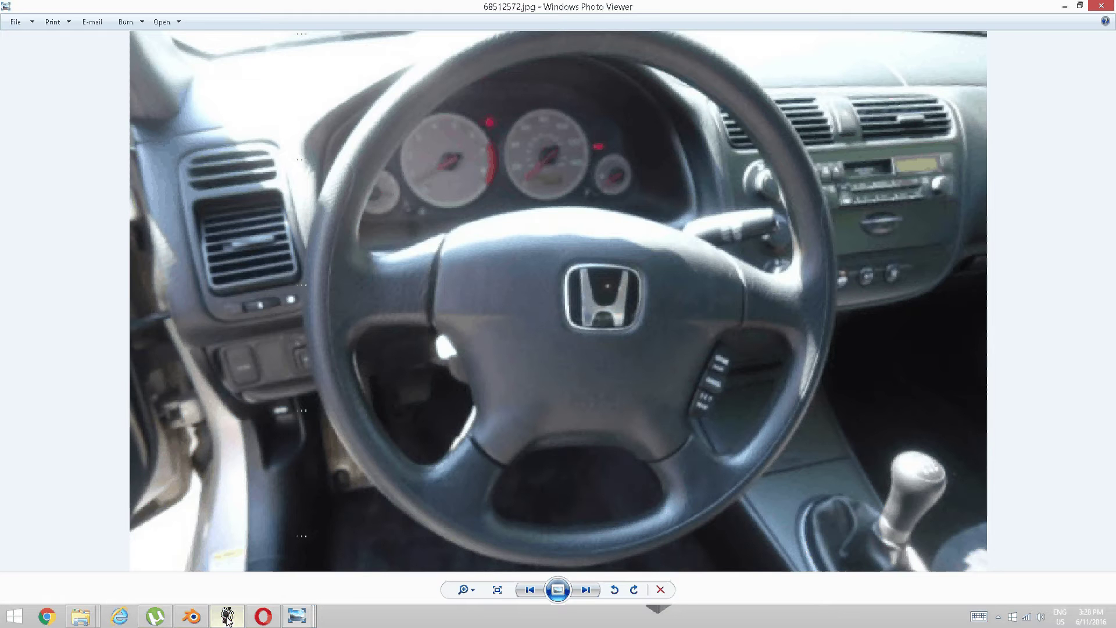
click(191, 616)
right_click(424, 296)
shift+right_click(476, 297)
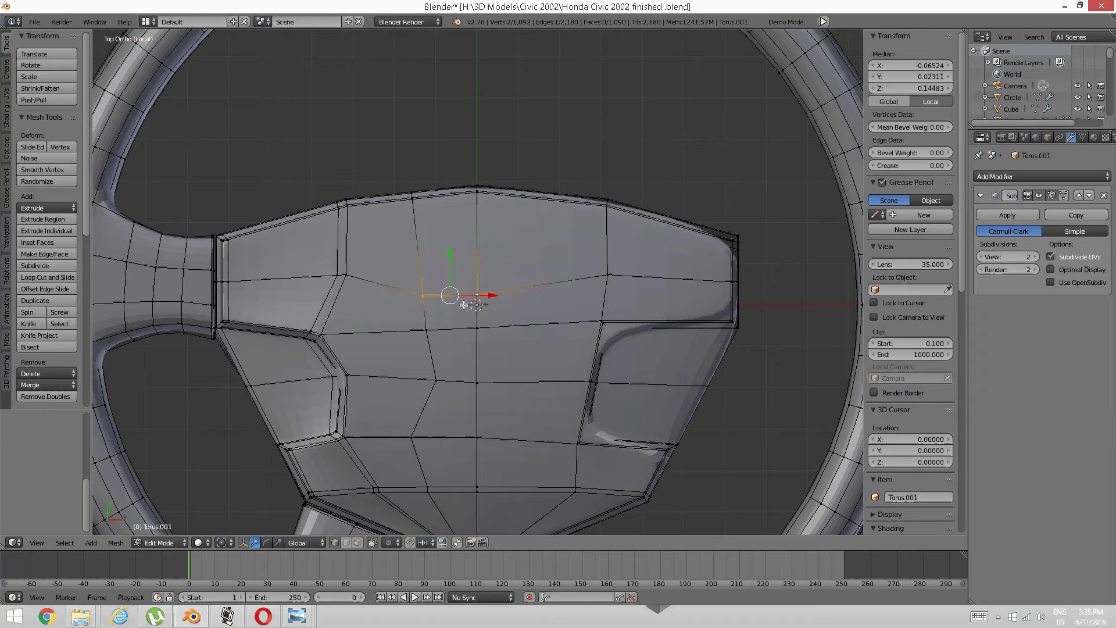
key(shift+v)
click(469, 273)
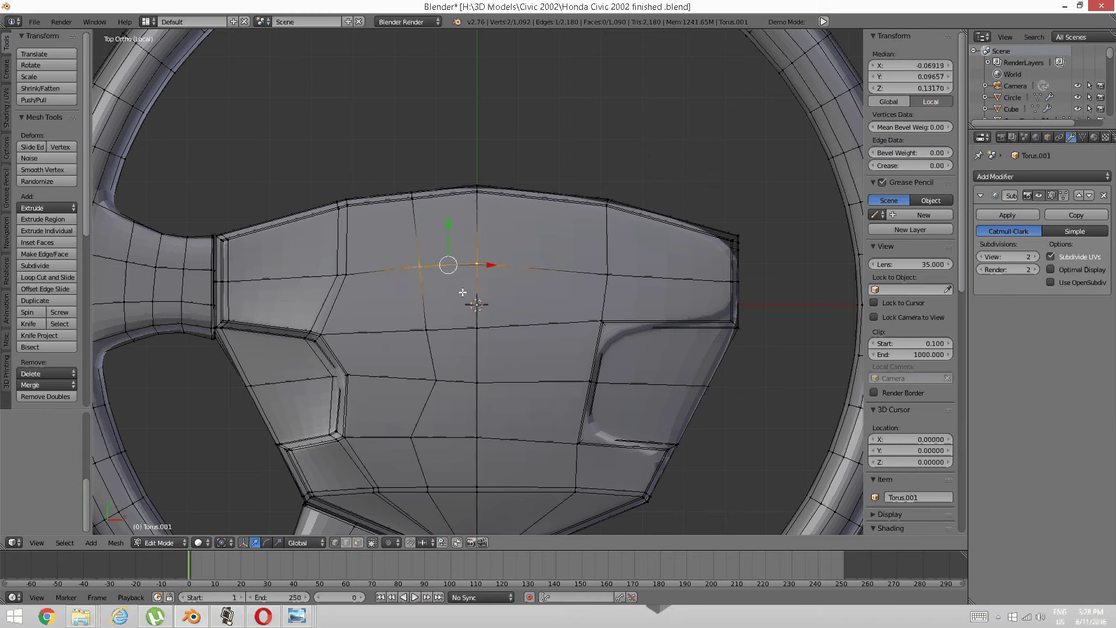
Slide the loop and centreline vertices of the row just below the hub centre up to about the 3D cursor's level
right_click(463, 330)
key(shift+v)
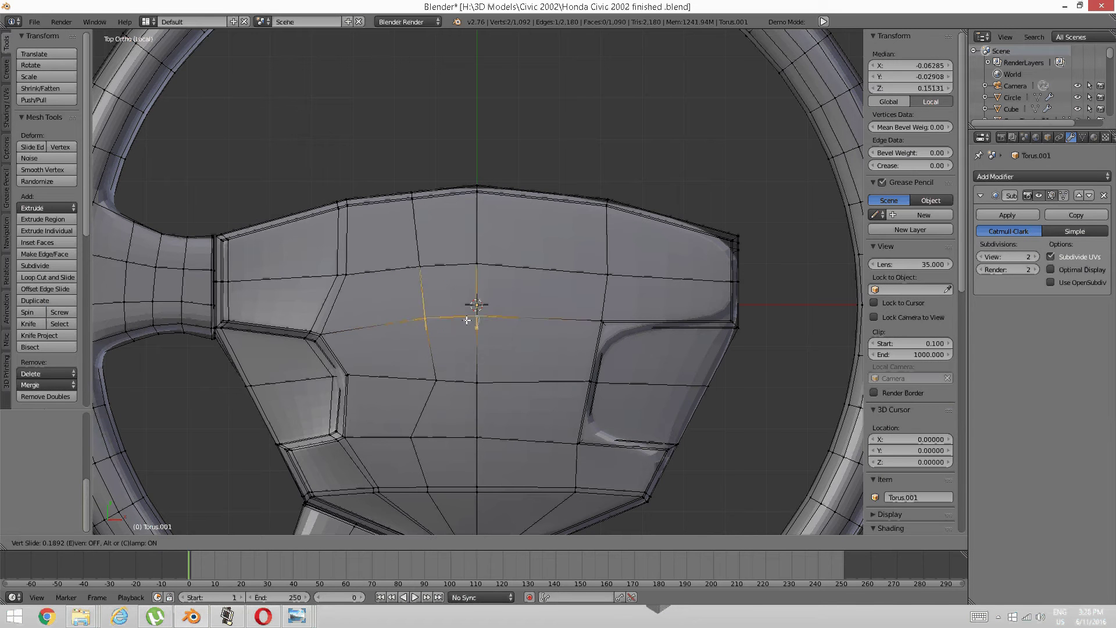
click(474, 311)
key(a)
Slide the loop and centreline vertices of the next row down up to about Y -0.099 to close up the emblem area
right_click(461, 381)
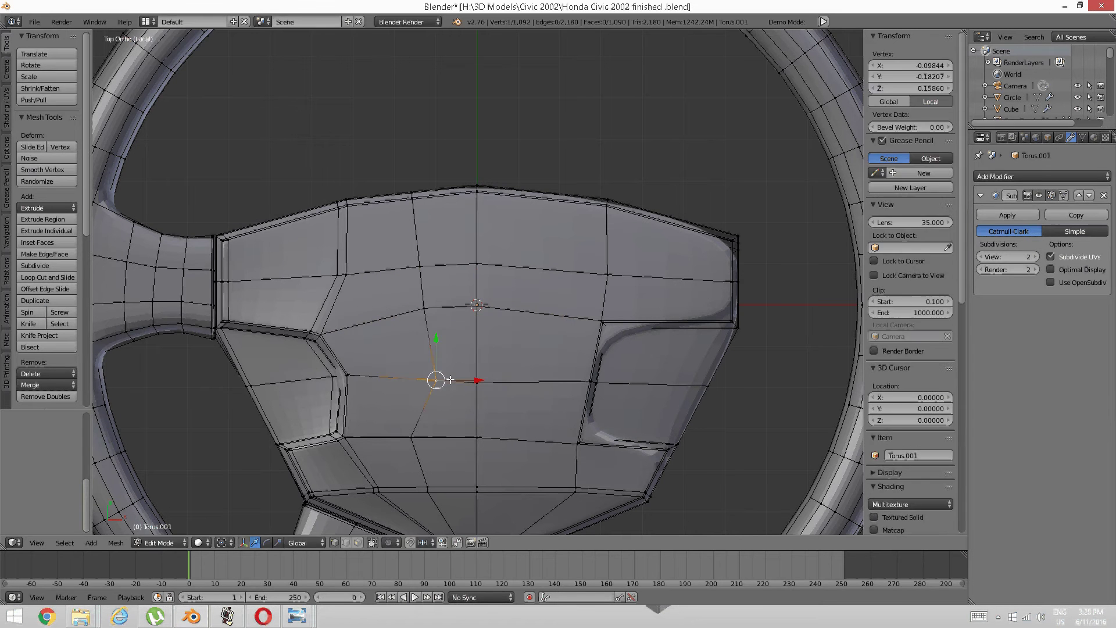
key(shift+v)
click(465, 344)
key(a)
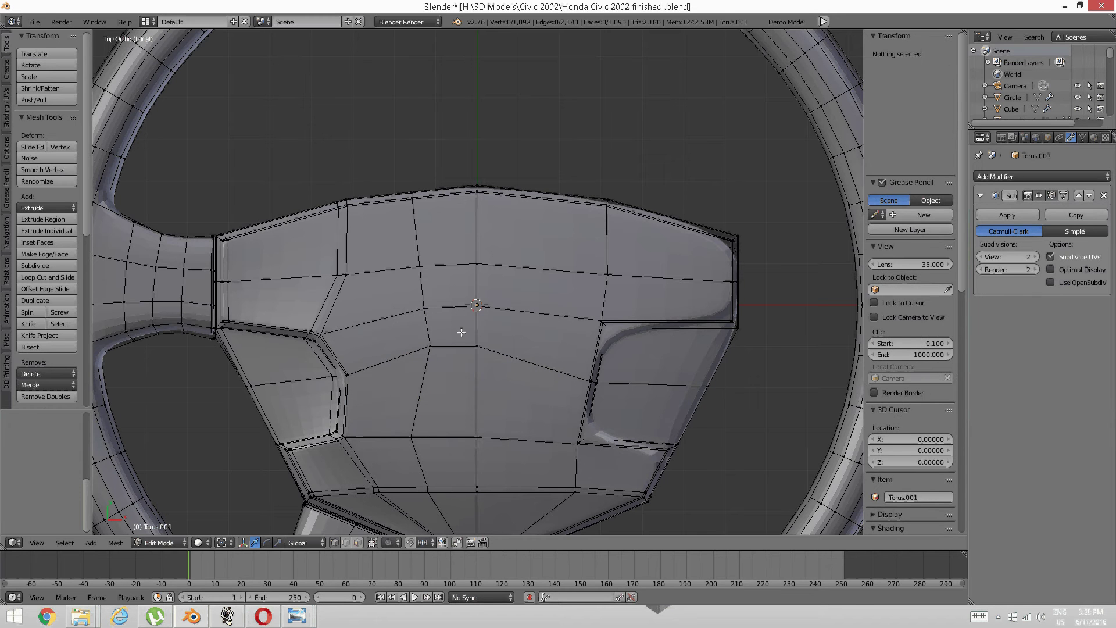
right_click(459, 332)
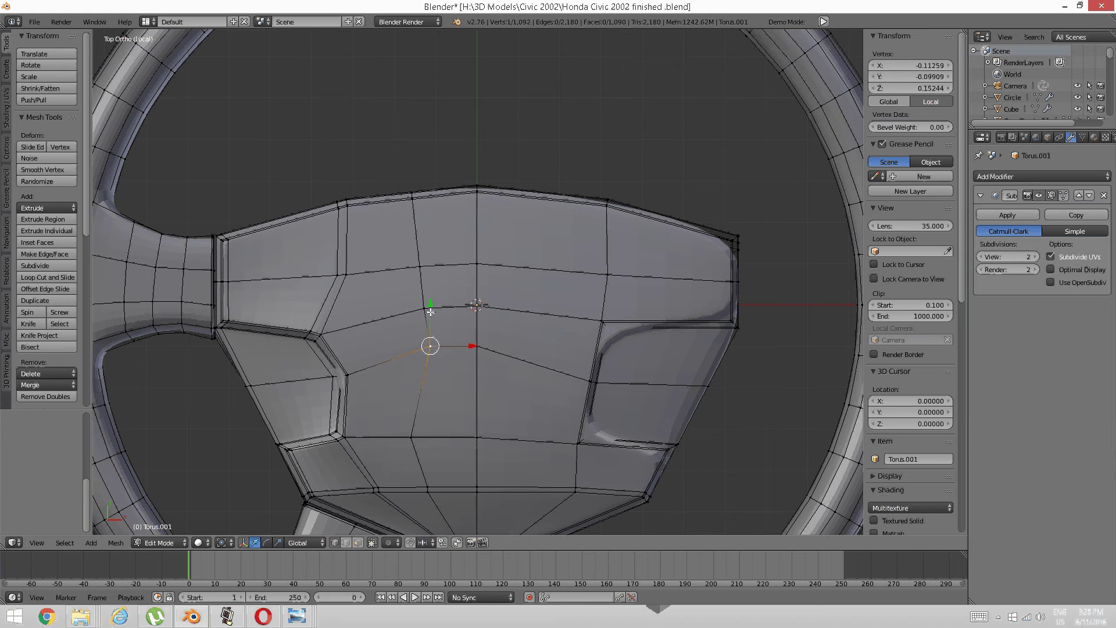
key(a)
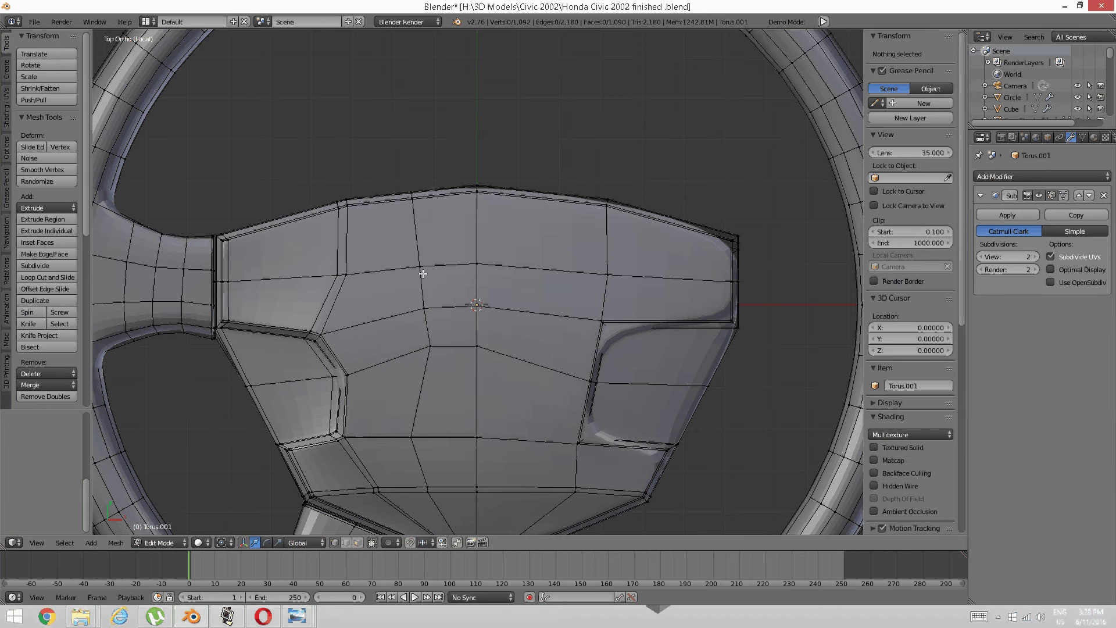
Knife-cut a short diagonal across the upper outer corner of the emblem area left of the centreline
scroll(439, 275, up, 2)
scroll(439, 275, up, 3)
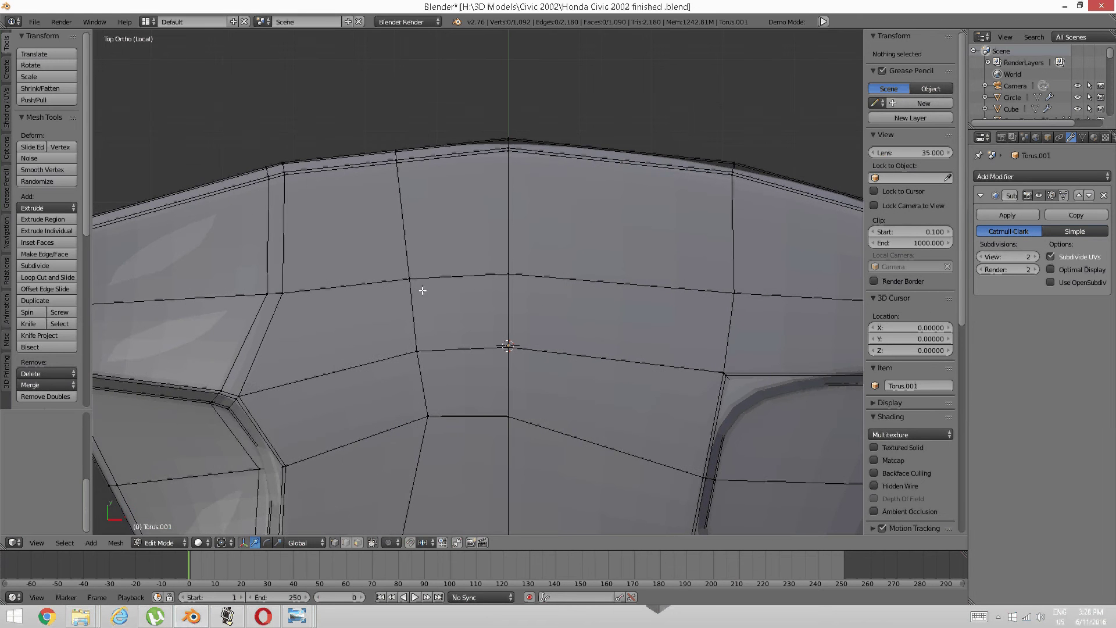
key(k)
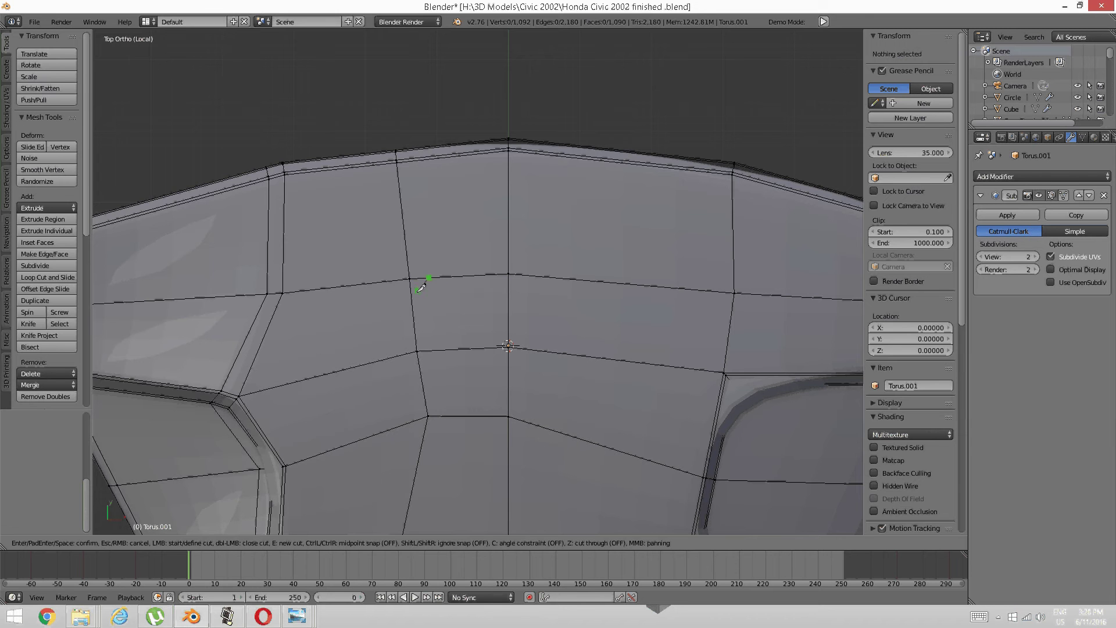
click(428, 278)
click(413, 296)
key(Return)
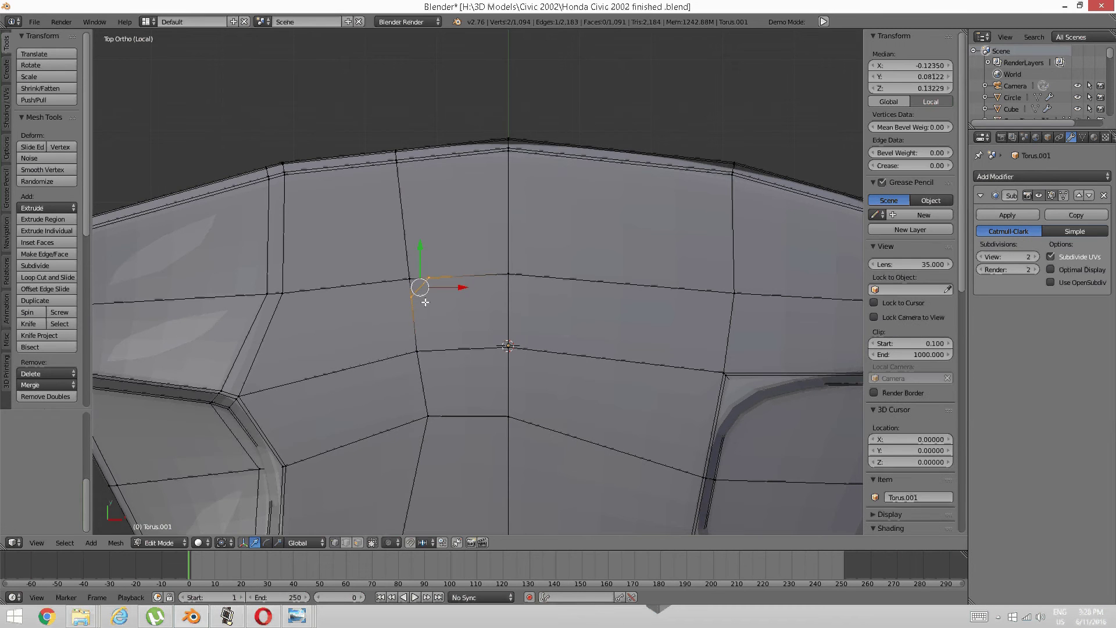
Knife-cut a matching short diagonal across the lower outer corner of the emblem area
key(k)
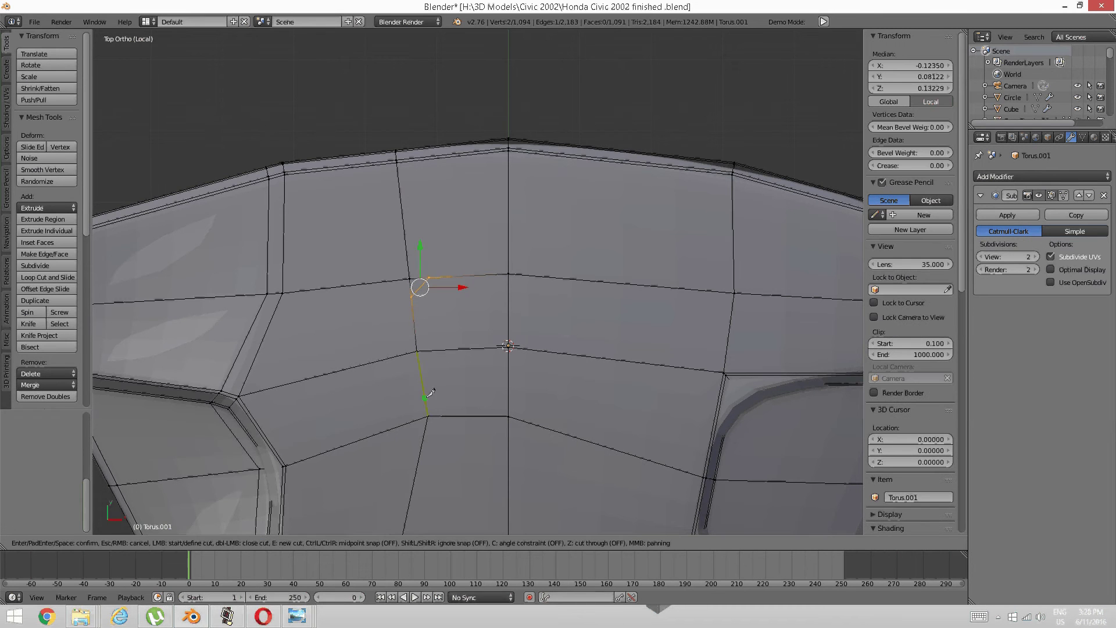
click(425, 397)
click(443, 417)
key(Return)
key(a)
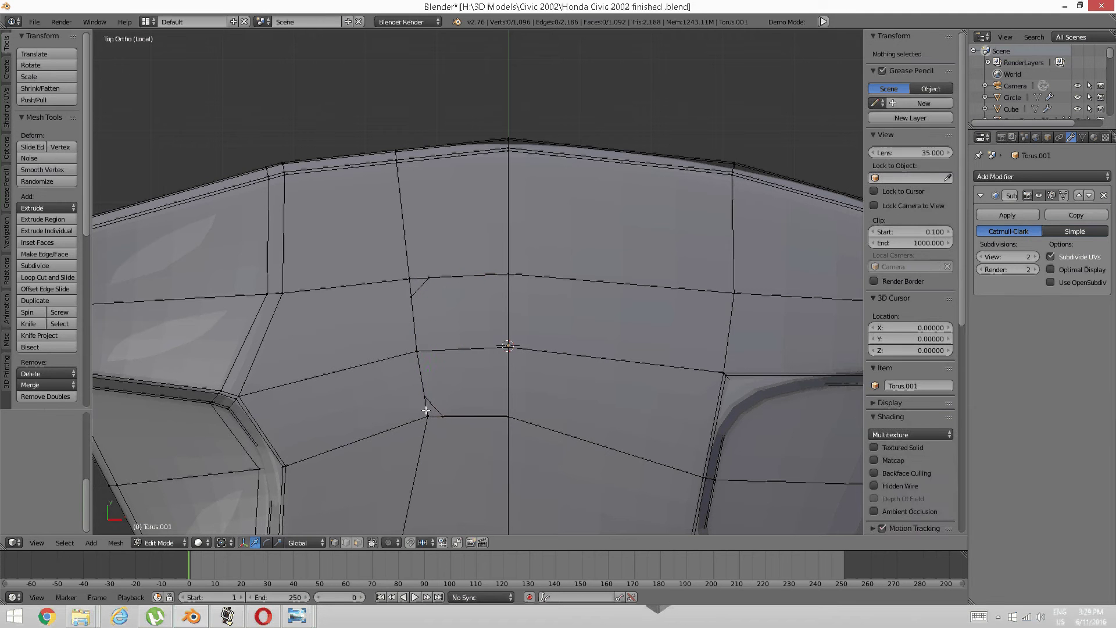
Connect the outer vertex of the lower diagonal cut to the left recess's corner vertex with a new edge
right_click(426, 411)
key(a)
right_click(425, 402)
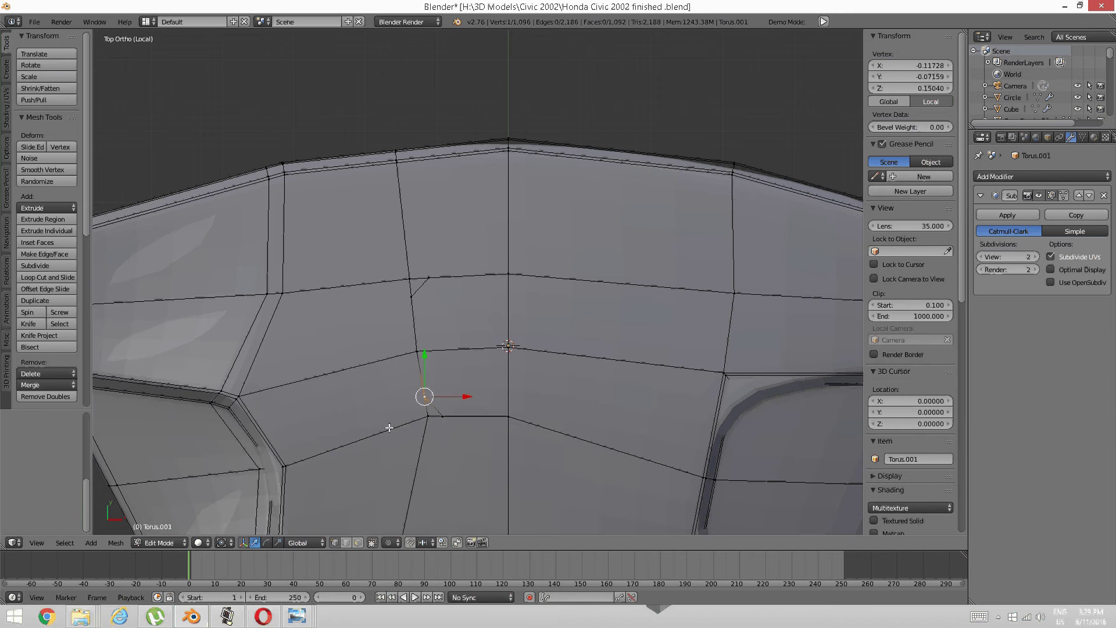
shift+middle_drag(351, 433, 369, 418)
shift+right_click(312, 448)
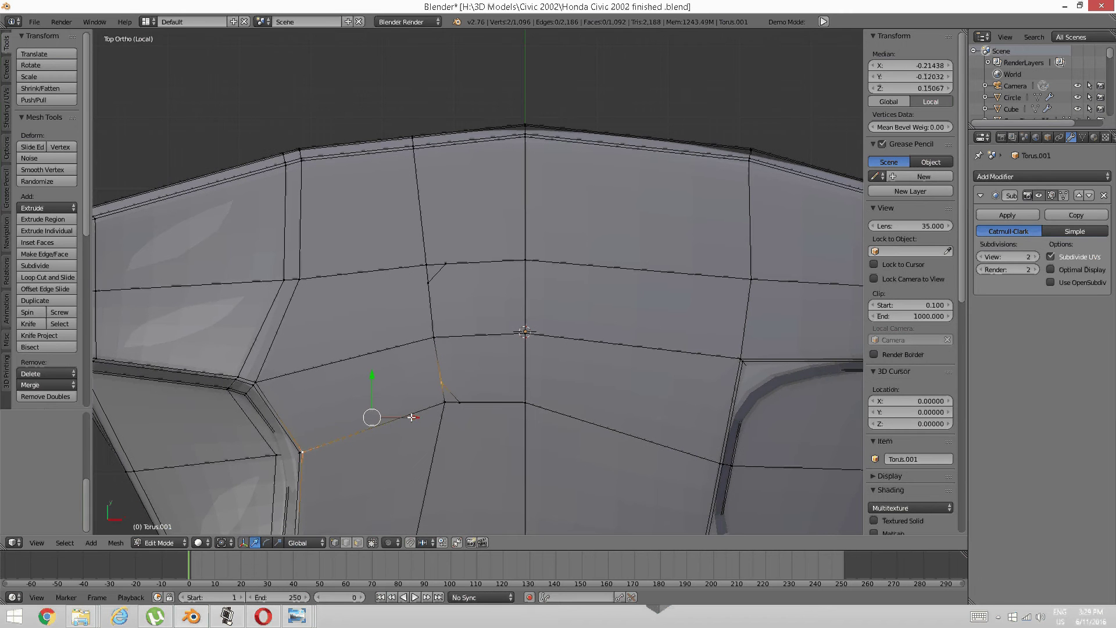
key(j)
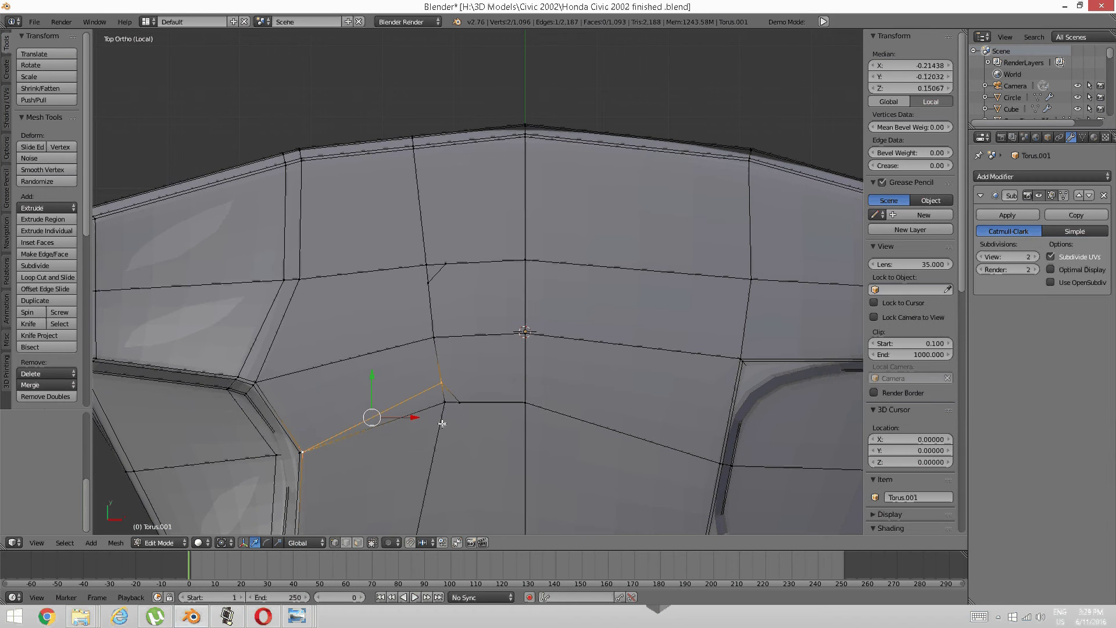
key(a)
Connect the inner vertex of the lower diagonal cut to the loop vertex on the row below
shift+middle_drag(446, 441, 463, 338)
right_click(474, 299)
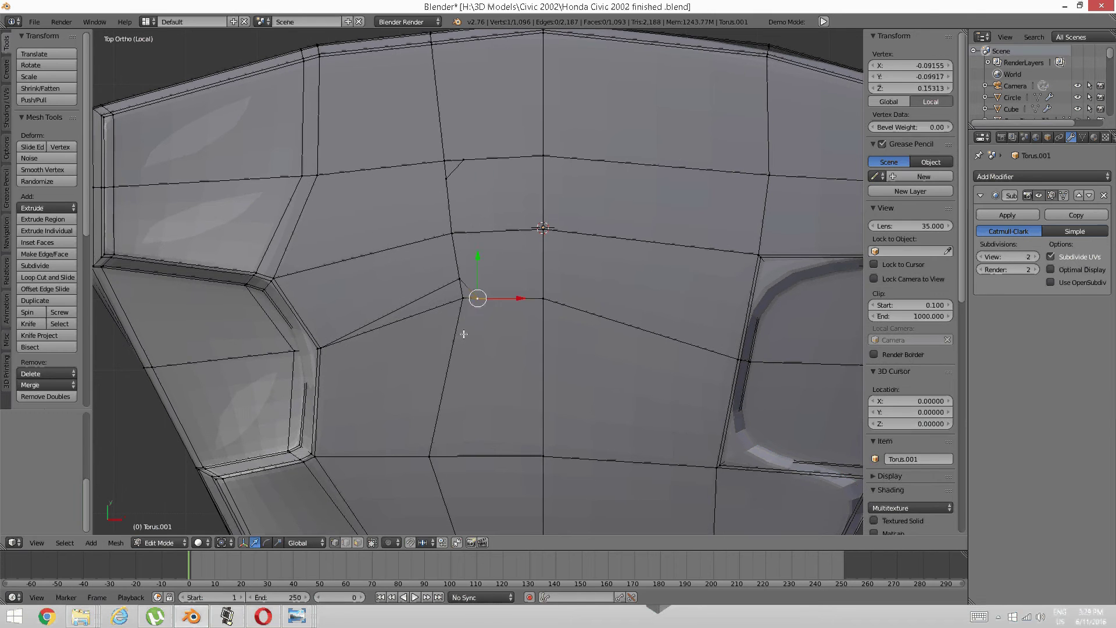
shift+right_click(433, 439)
key(j)
key(a)
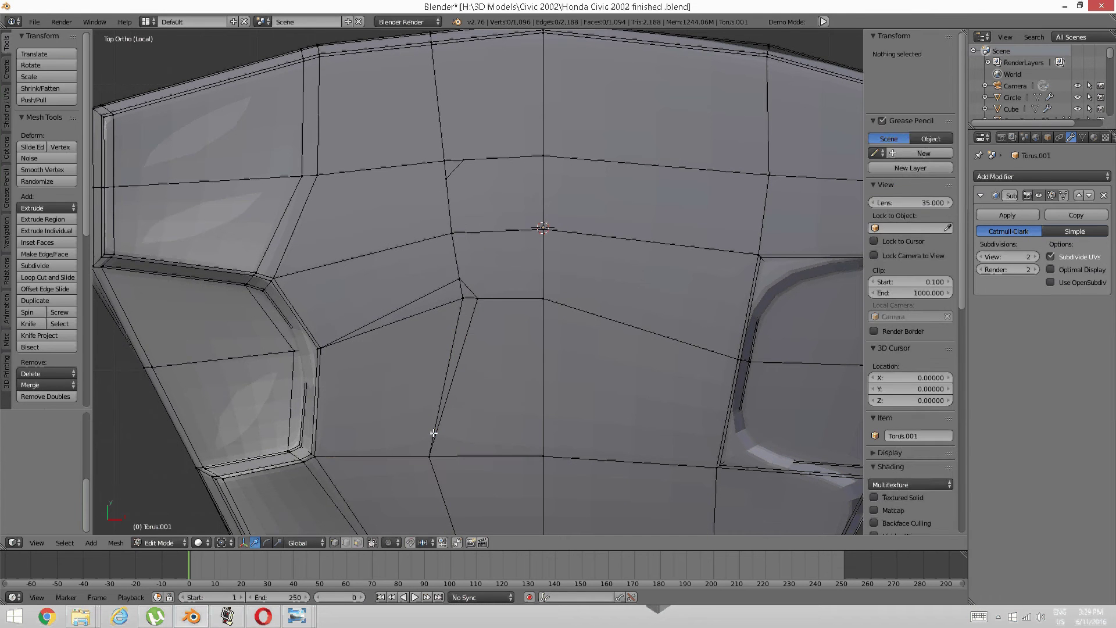
Connect the outer vertex of the upper diagonal cut to the row's vertex beside the left recess border
shift+middle_drag(425, 244, 442, 401)
right_click(458, 335)
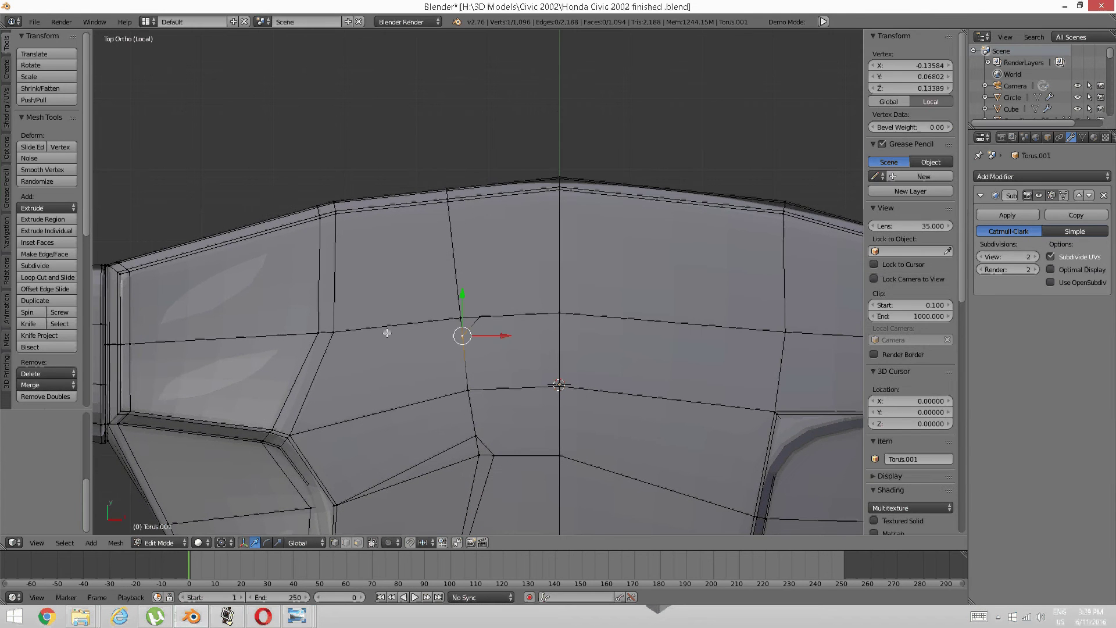
shift+right_click(334, 333)
key(j)
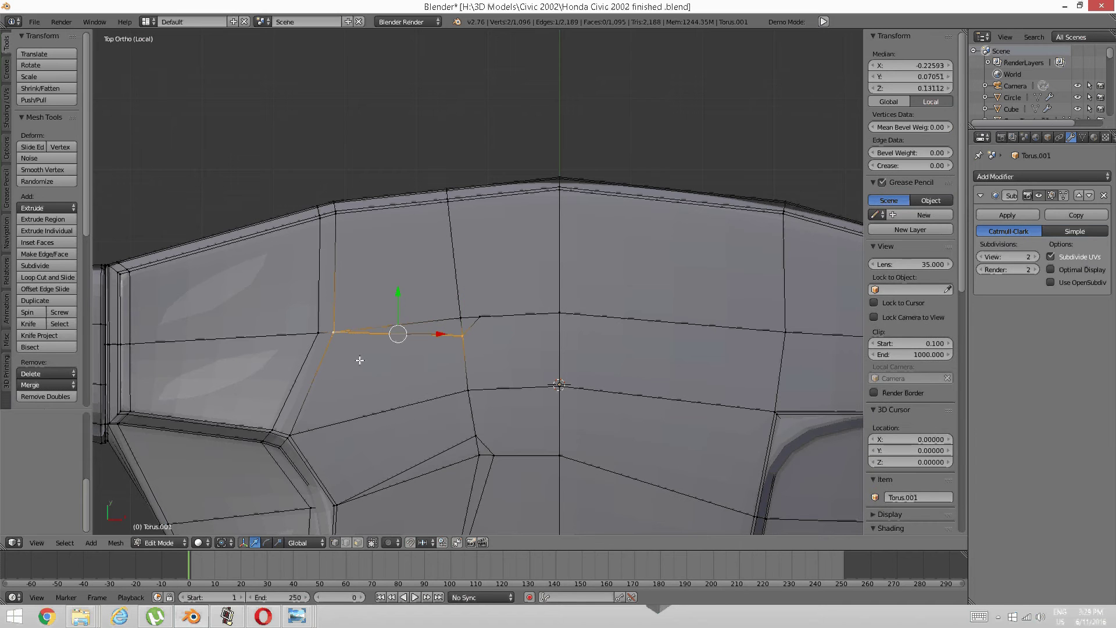
key(a)
Connect the inner vertex of the upper diagonal cut to the loop vertex at the hub's upper edge
right_click(477, 315)
shift+right_click(453, 251)
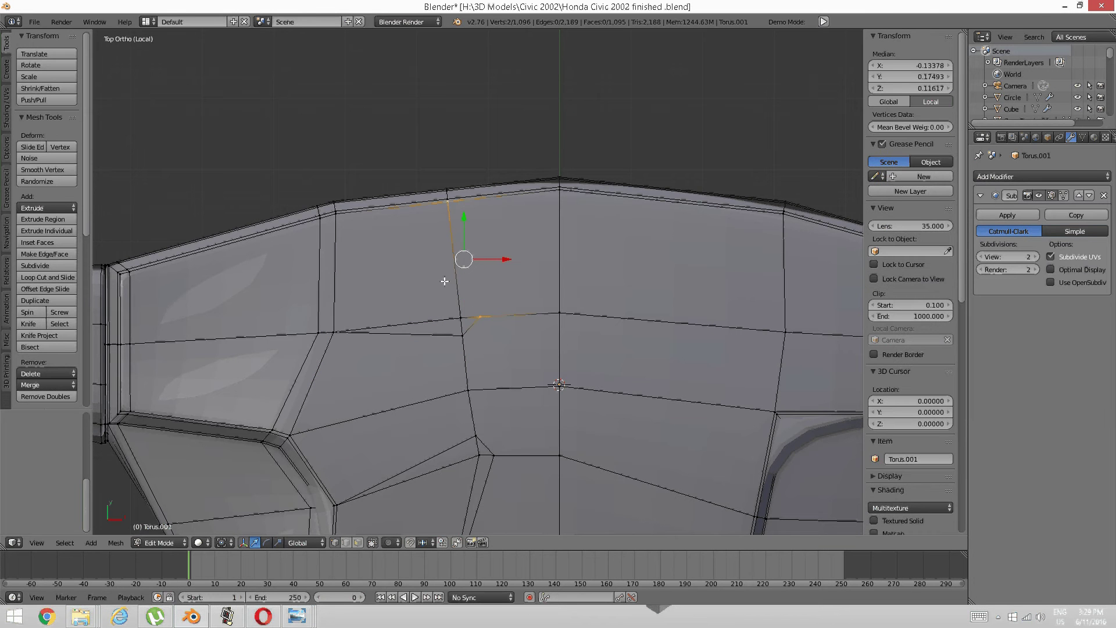
key(j)
key(a)
shift+middle_drag(454, 375, 436, 309)
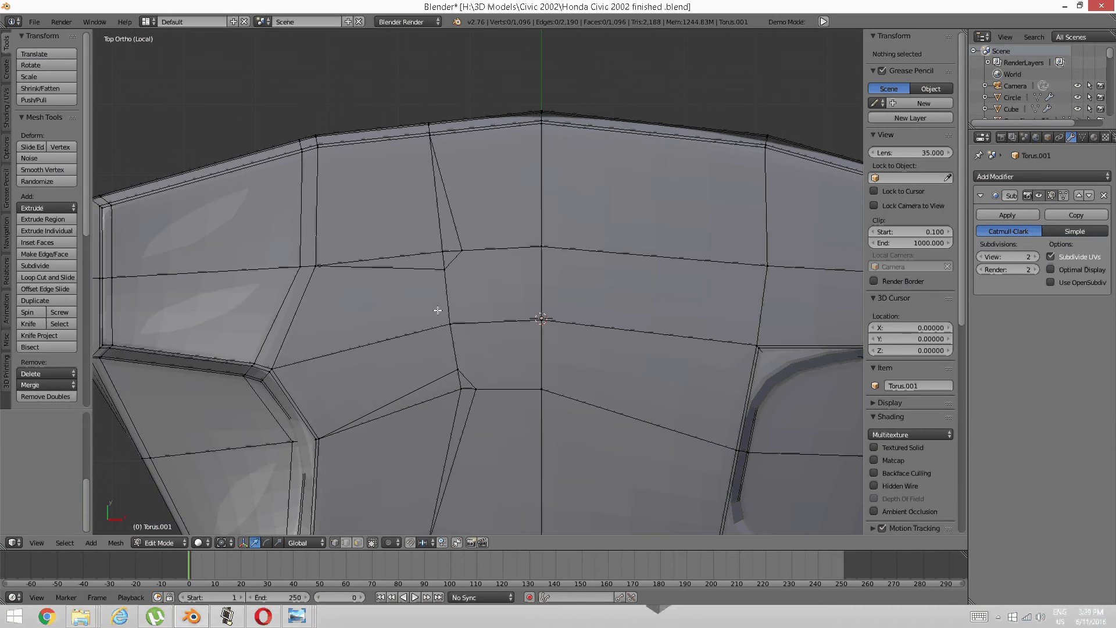
right_click(442, 252)
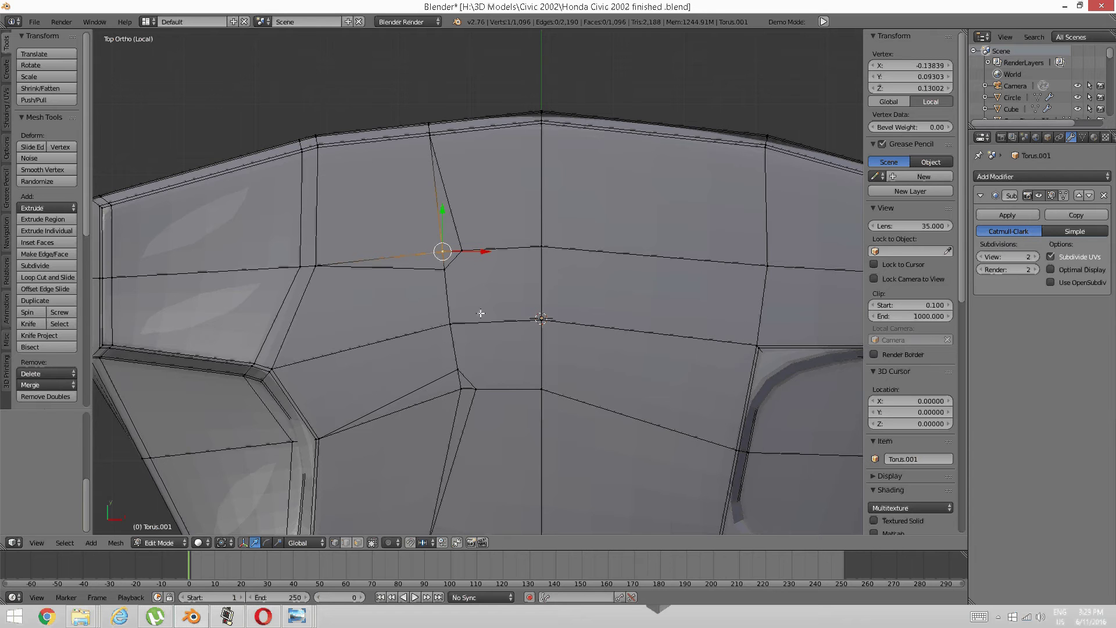
shift+middle_drag(483, 319, 462, 301)
key(a)
Inset the two emblem-area faces left of the centreline together with a thickness of about 0.019
key(ctrl+Tab)
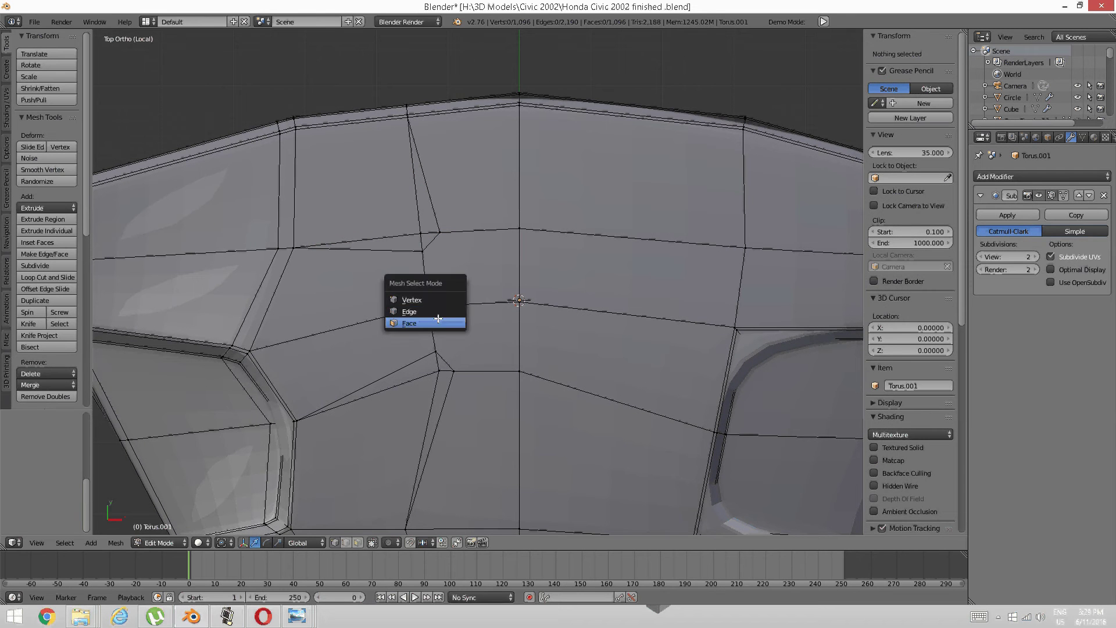
click(430, 321)
right_click(465, 264)
shift+right_click(472, 341)
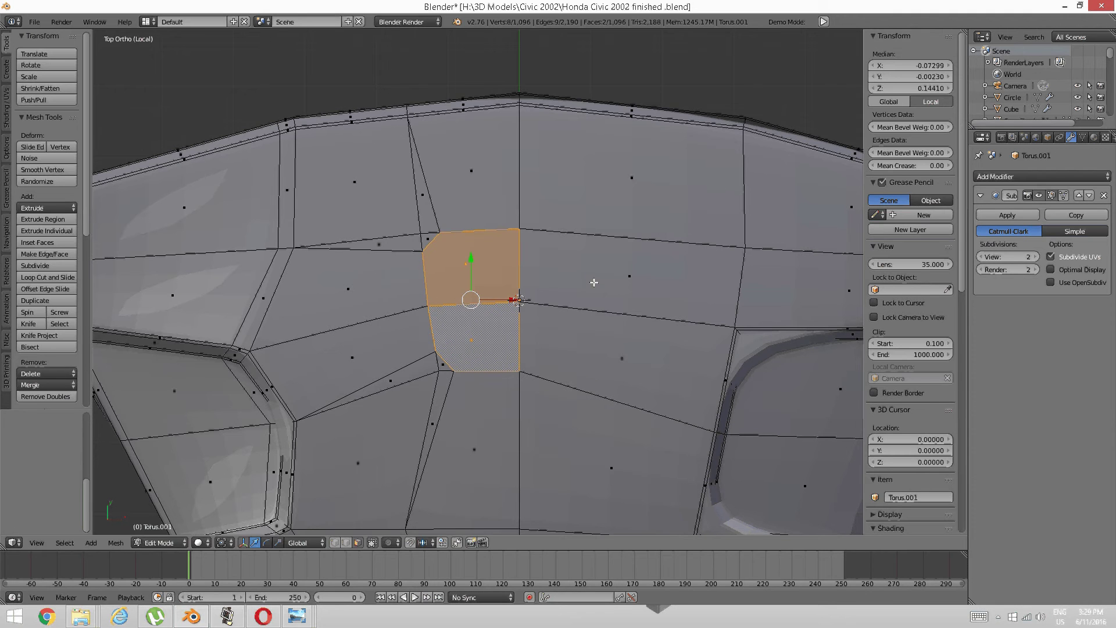
key(s)
right_click(619, 278)
key(i)
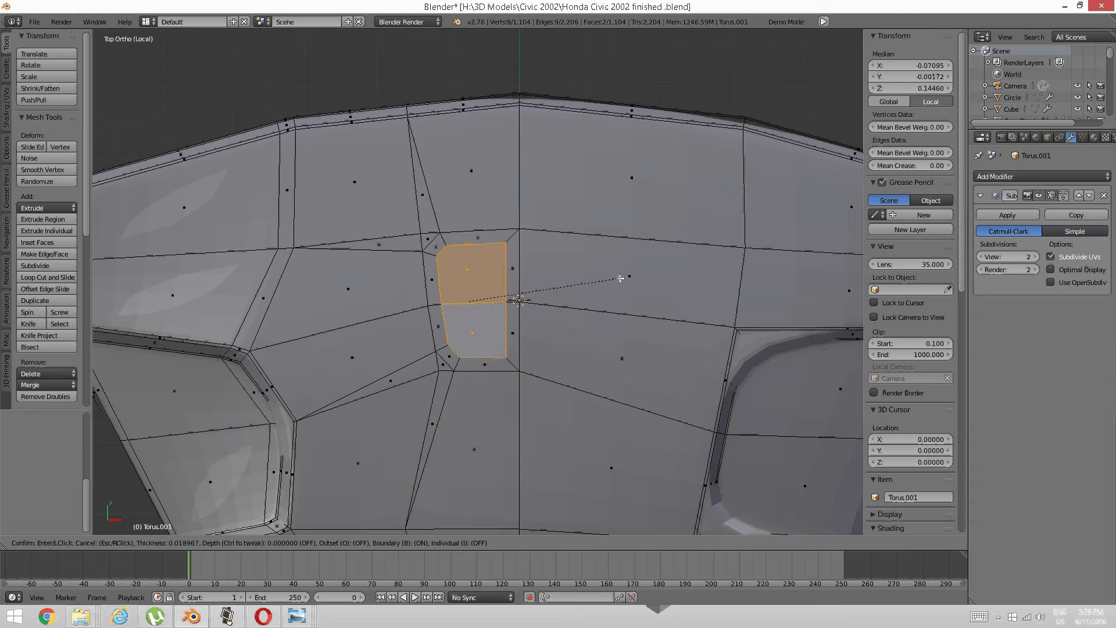
click(621, 278)
shift+middle_drag(511, 279, 514, 286)
key(a)
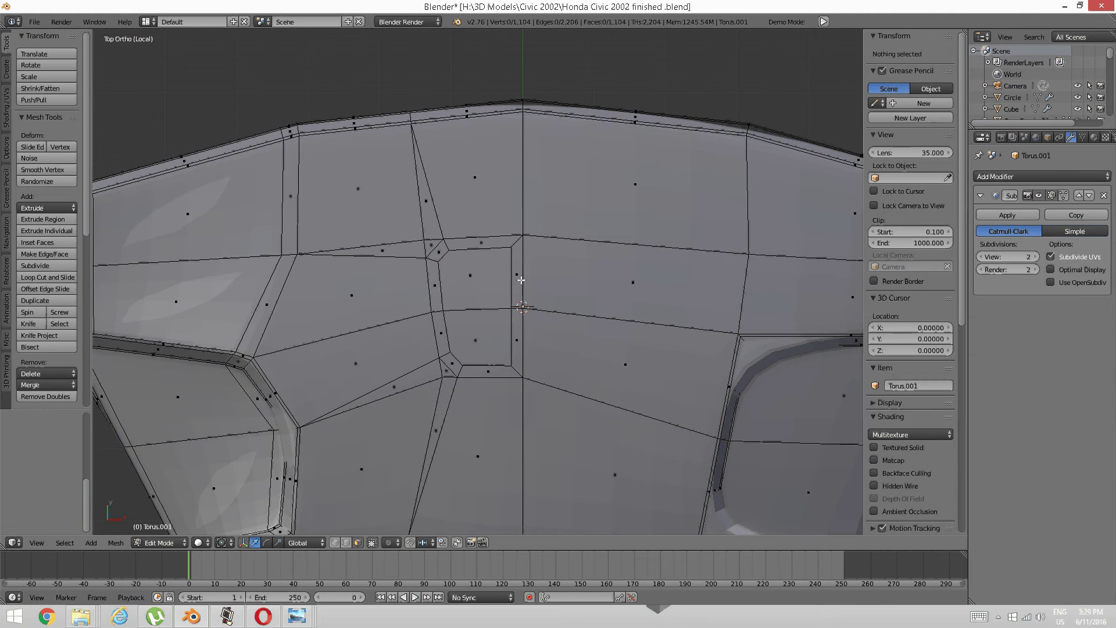
Knife-cut short edges from the inset's upper and lower inner corners straight across to the centreline
key(k)
click(512, 247)
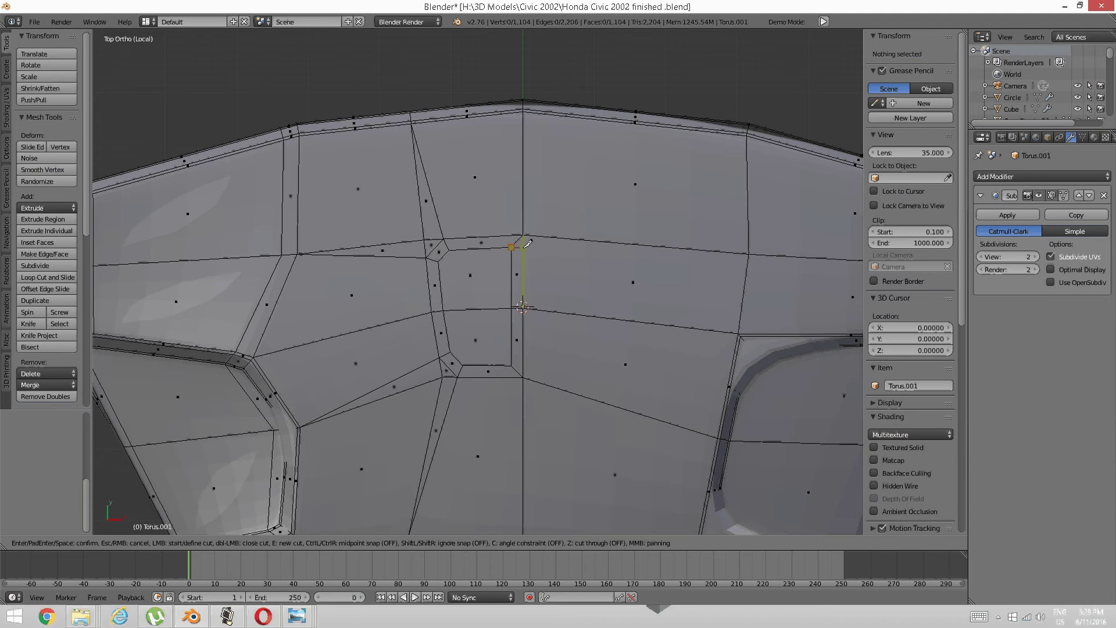
click(525, 246)
key(Return)
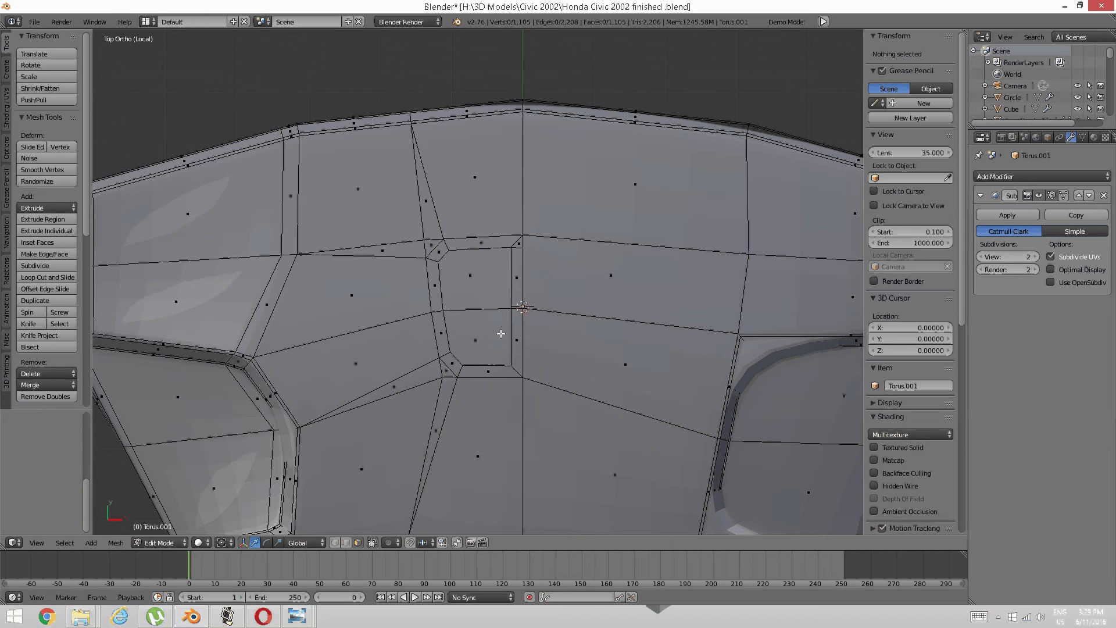
key(k)
click(512, 366)
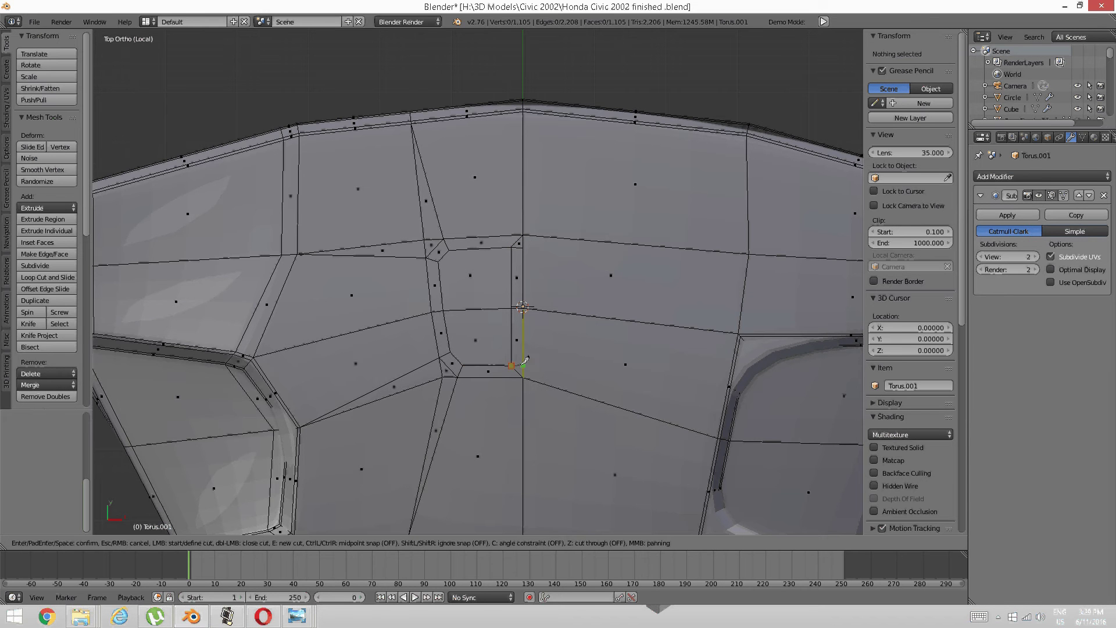
click(525, 362)
key(Return)
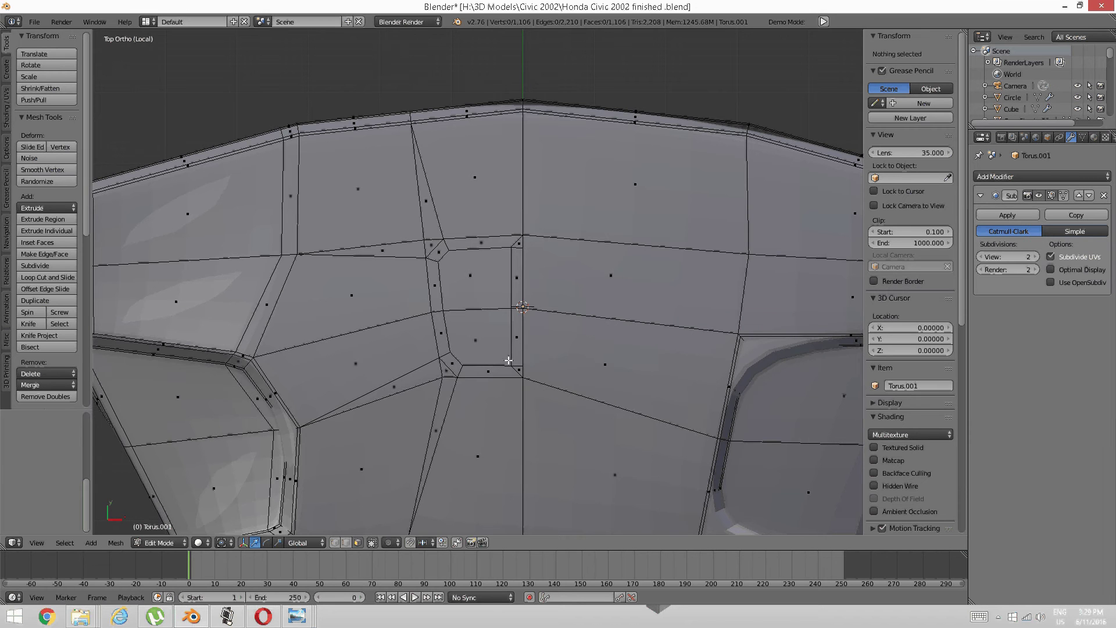
Merge the inset's lower inner corner vertex into the adjacent cut vertex on the centreline
key(ctrl+Tab)
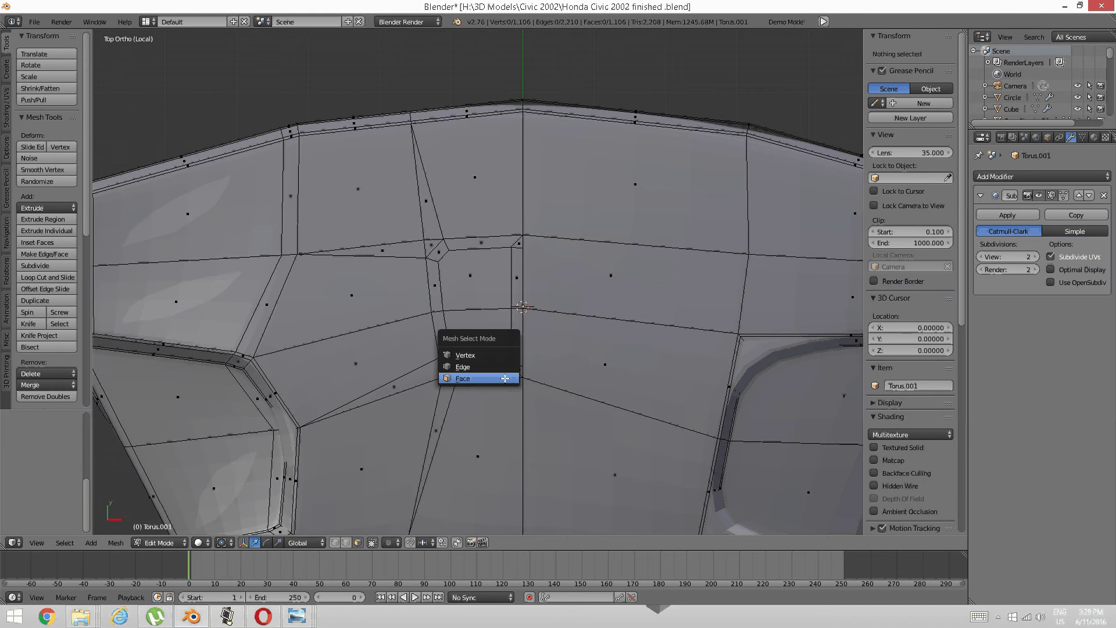
click(485, 354)
right_click(516, 366)
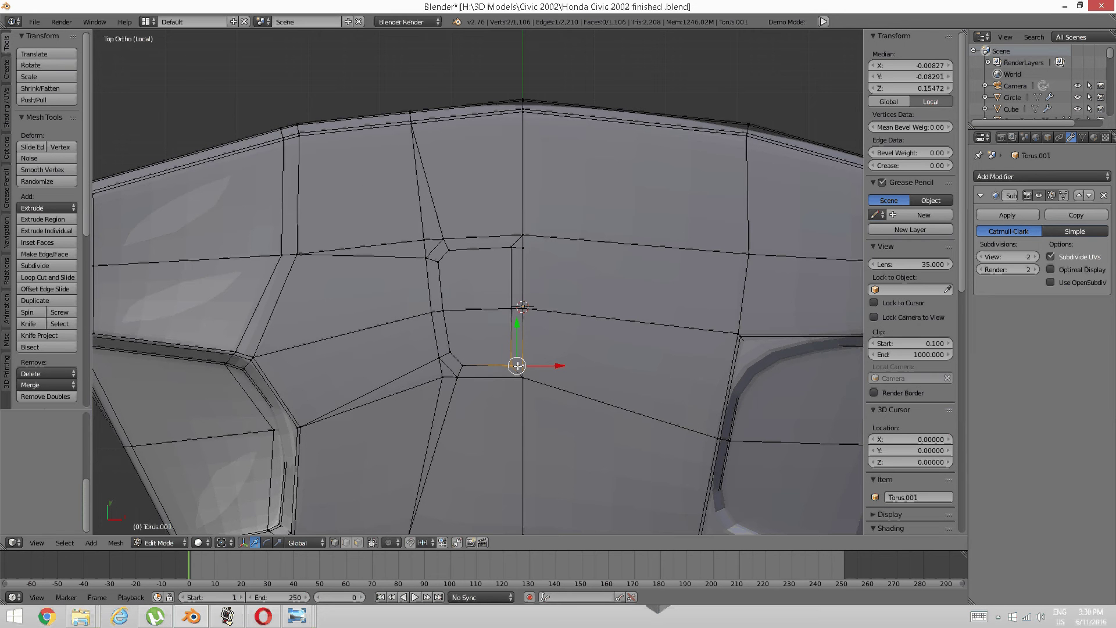
key(alt+m)
click(495, 328)
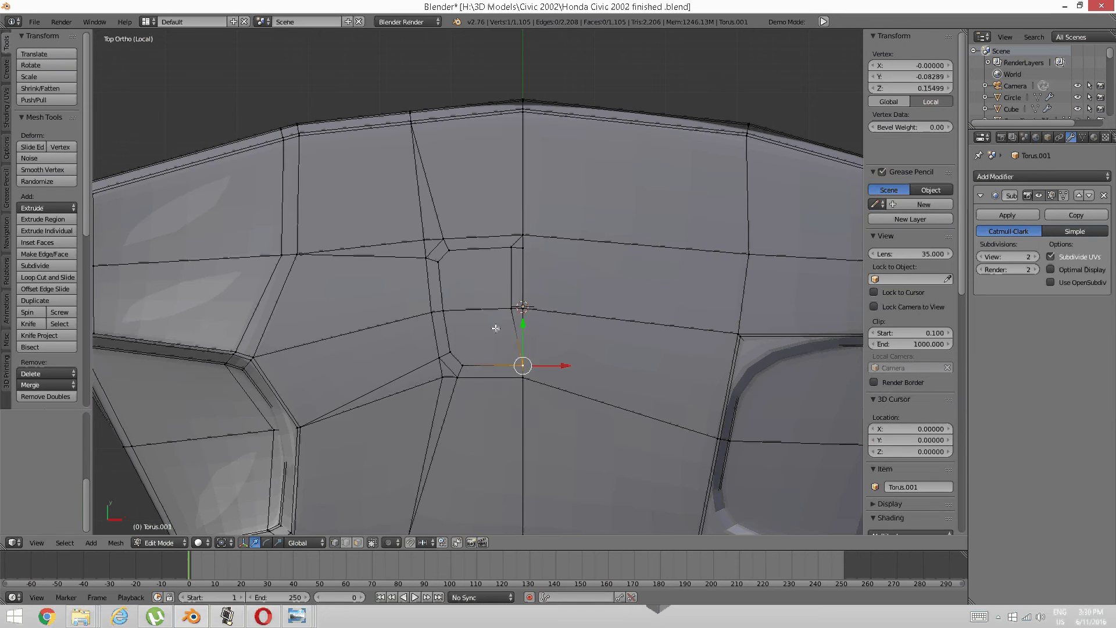
Merge the inset's upper inner corner vertex into the adjacent centreline vertex using At Last
key(a)
right_click(510, 248)
shift+right_click(522, 250)
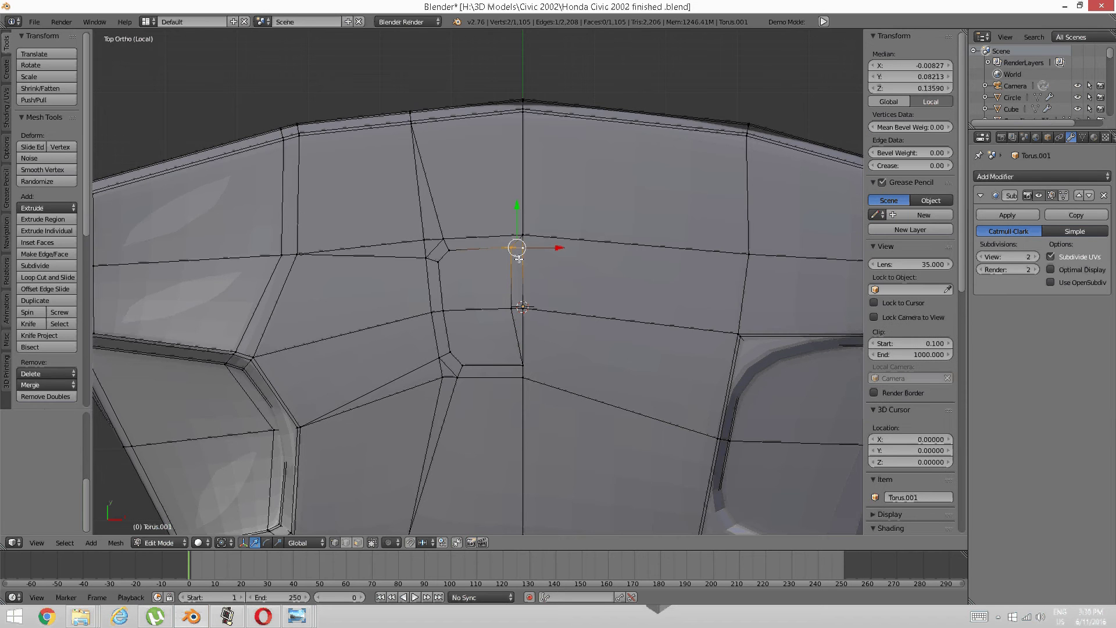
key(alt+m)
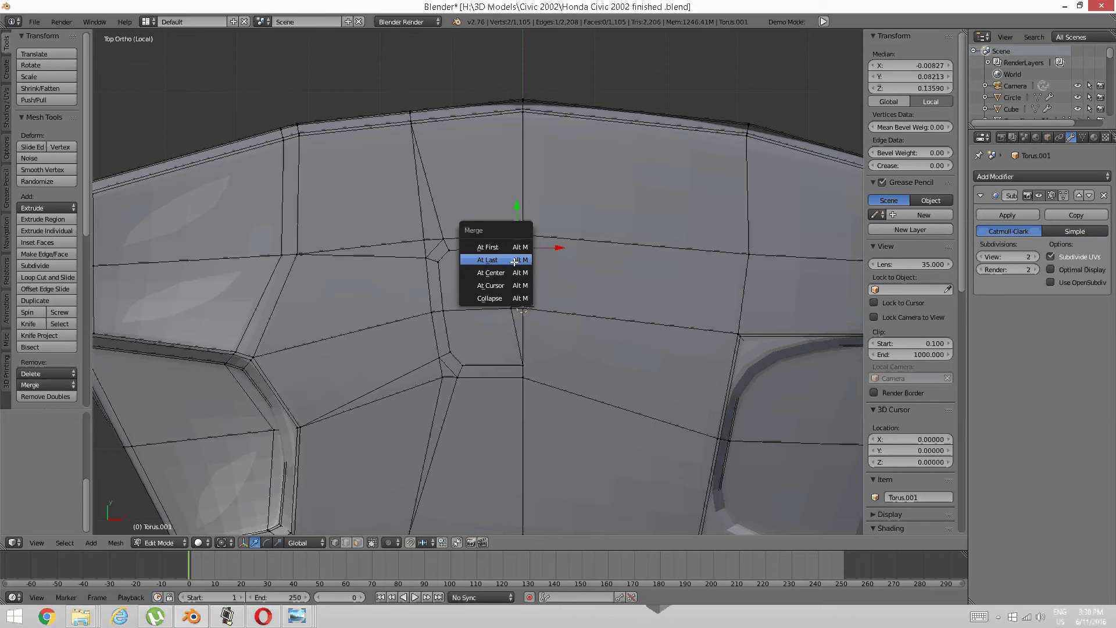
click(519, 256)
Merge the inset's middle inner vertex into the centreline vertex beside the 3D cursor
right_click(513, 307)
shift+right_click(525, 303)
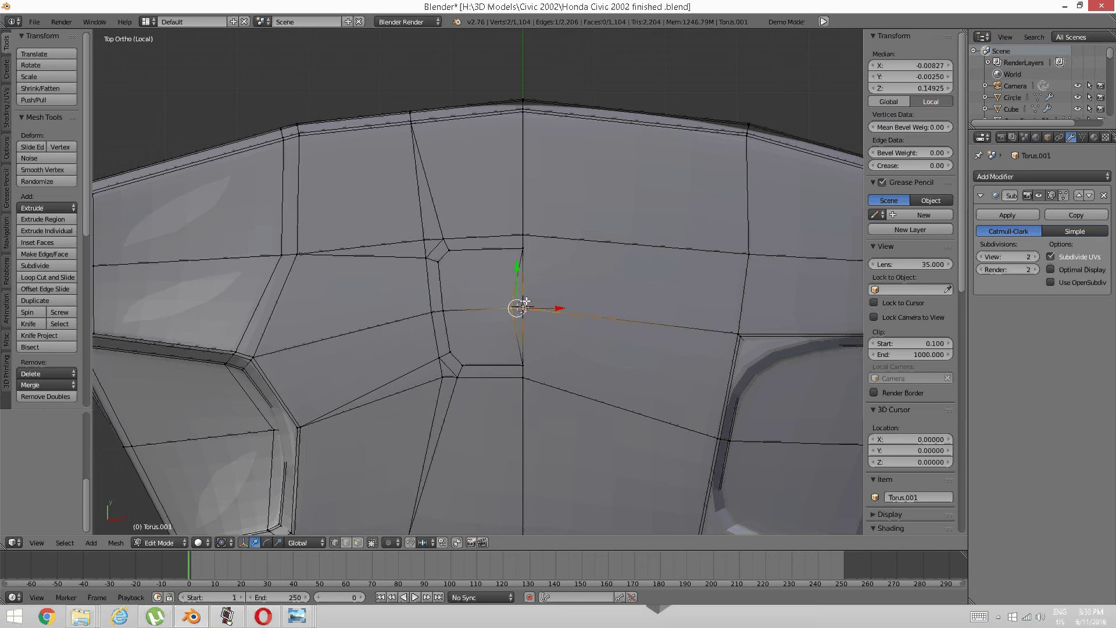
key(alt+m)
click(522, 295)
key(a)
scroll(525, 274, down, 2)
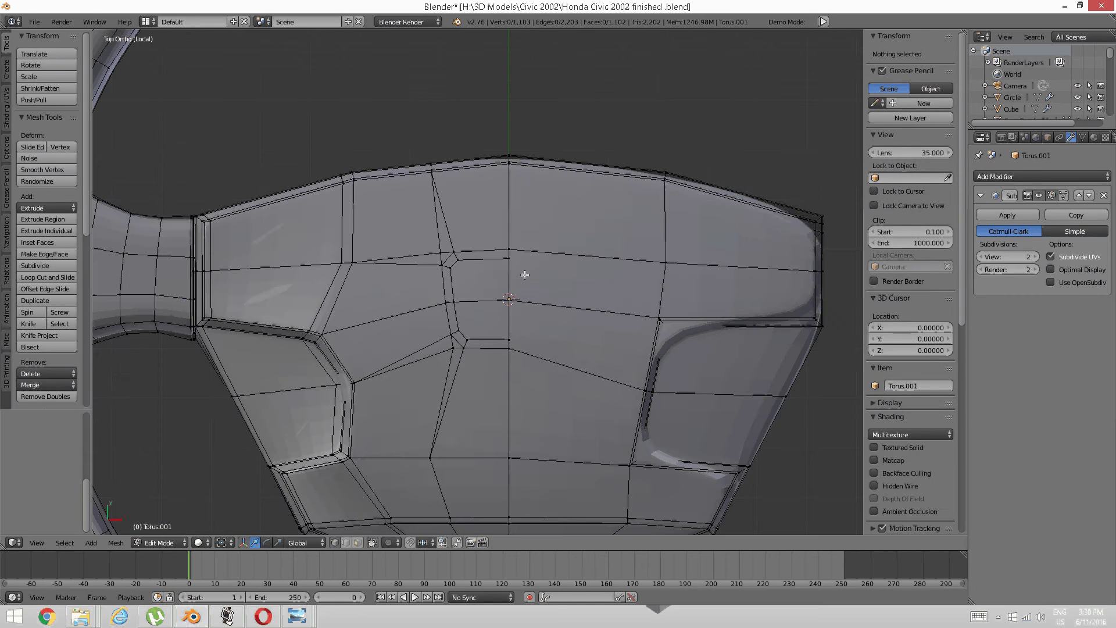
Add a centred edge loop through the hub between the emblem inset's inner corners and the centreline
scroll(525, 275, down, 2)
scroll(501, 306, up, 2)
middle_drag(500, 369, 458, 308)
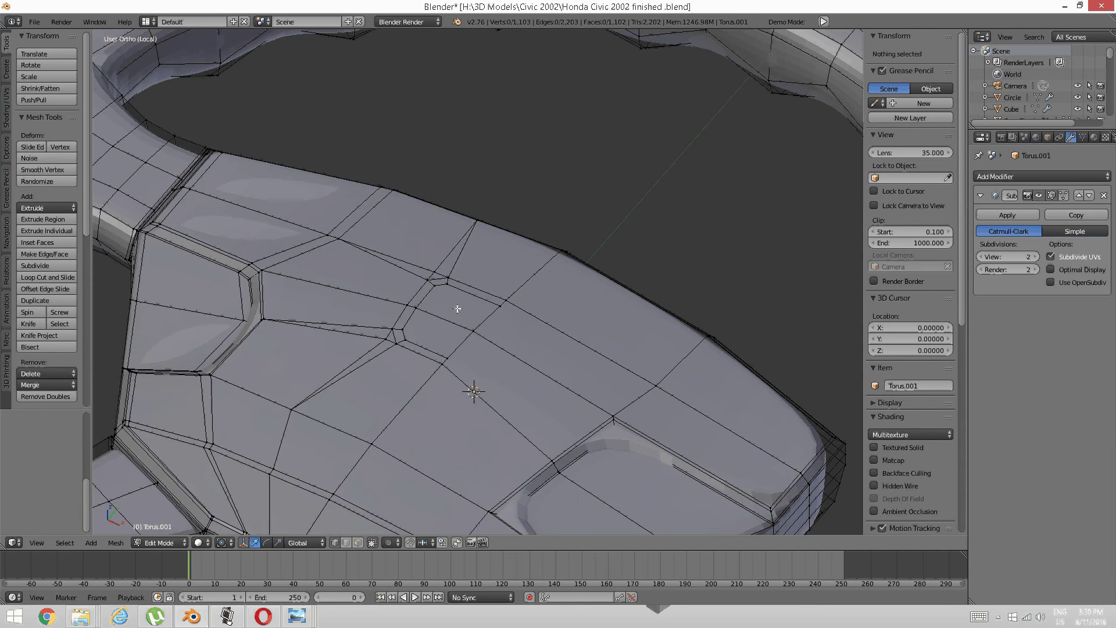
scroll(458, 309, up, 3)
key(ctrl+Tab)
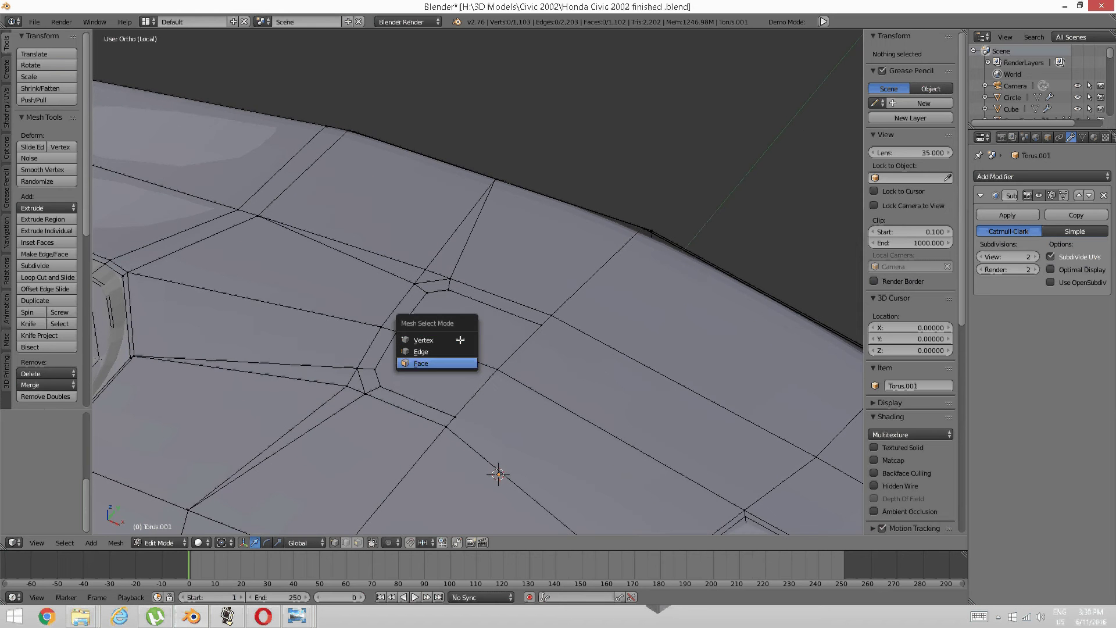
middle_drag(595, 349, 597, 348)
key(KP_7)
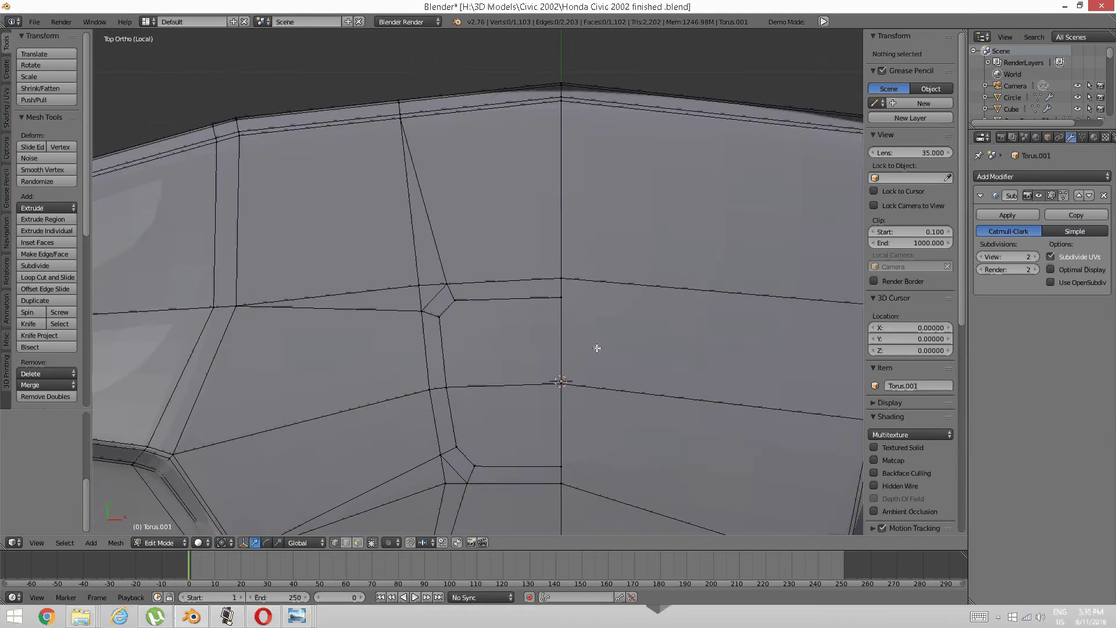
scroll(599, 346, down, 6)
scroll(578, 315, up, 3)
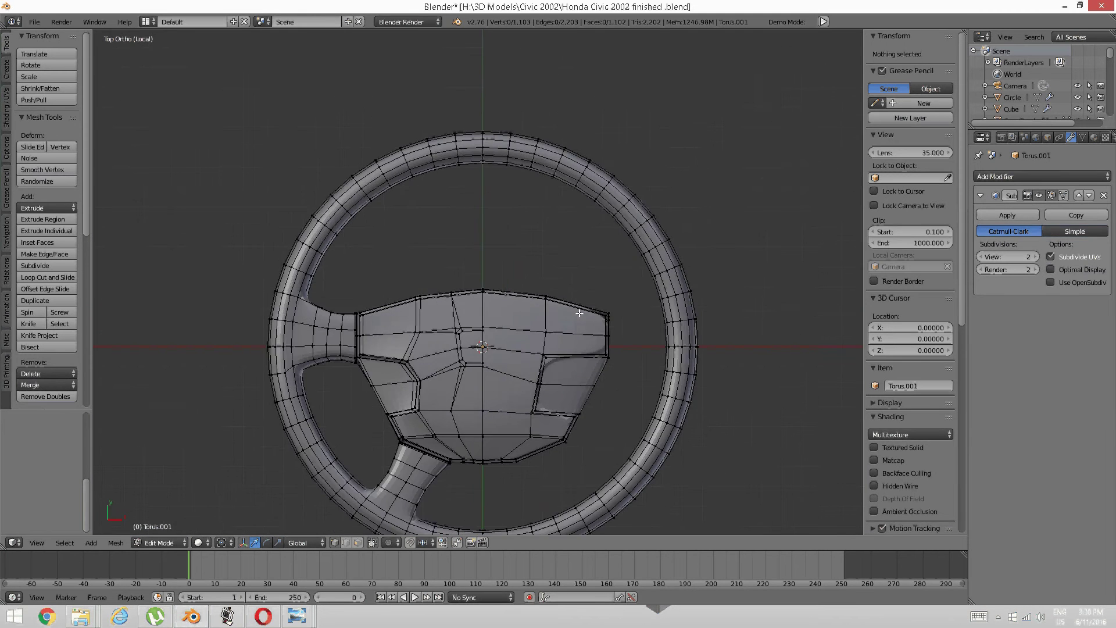
key(ctrl+r)
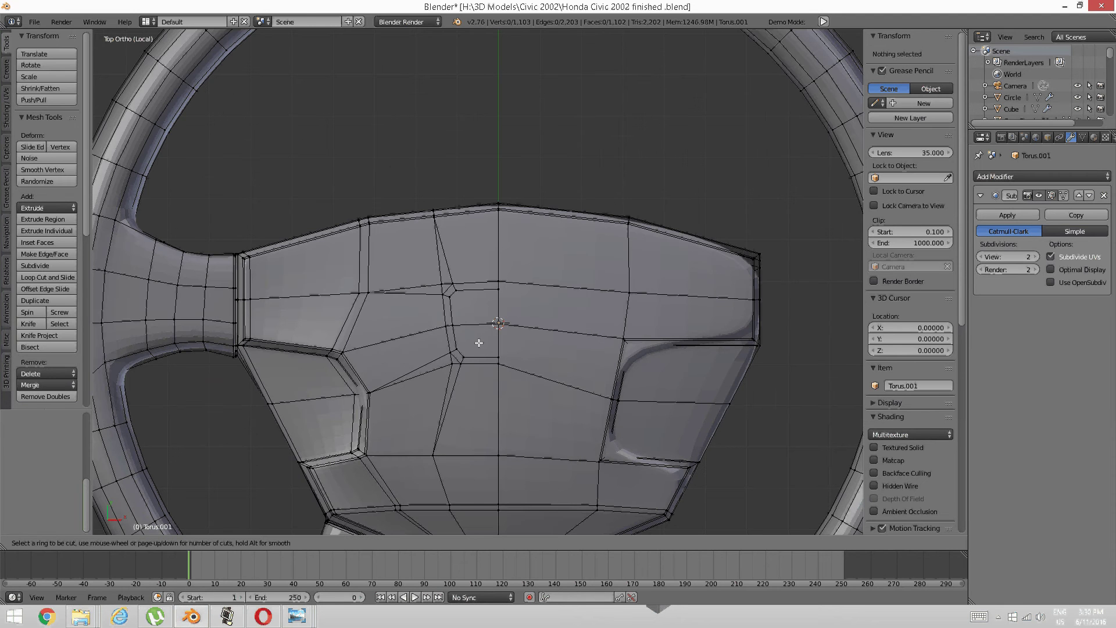
click(478, 343)
right_click(484, 339)
Delete all faces of the steering wheel on the +X side of the centreline in wireframe view
scroll(485, 338, down, 4)
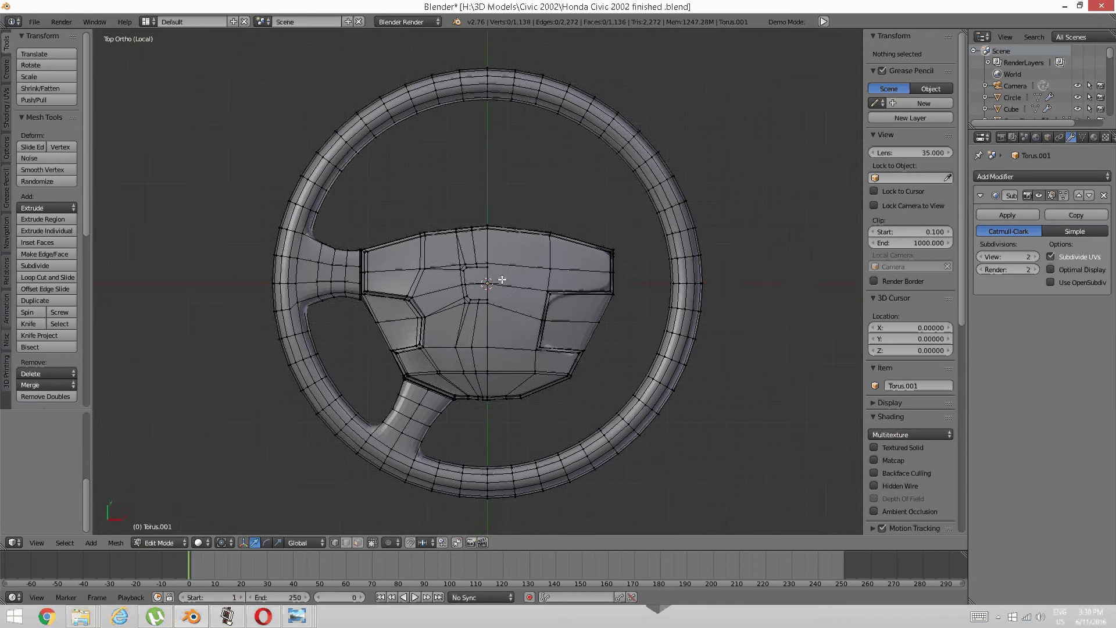
shift+middle_drag(503, 267, 496, 284)
scroll(495, 255, down, 2)
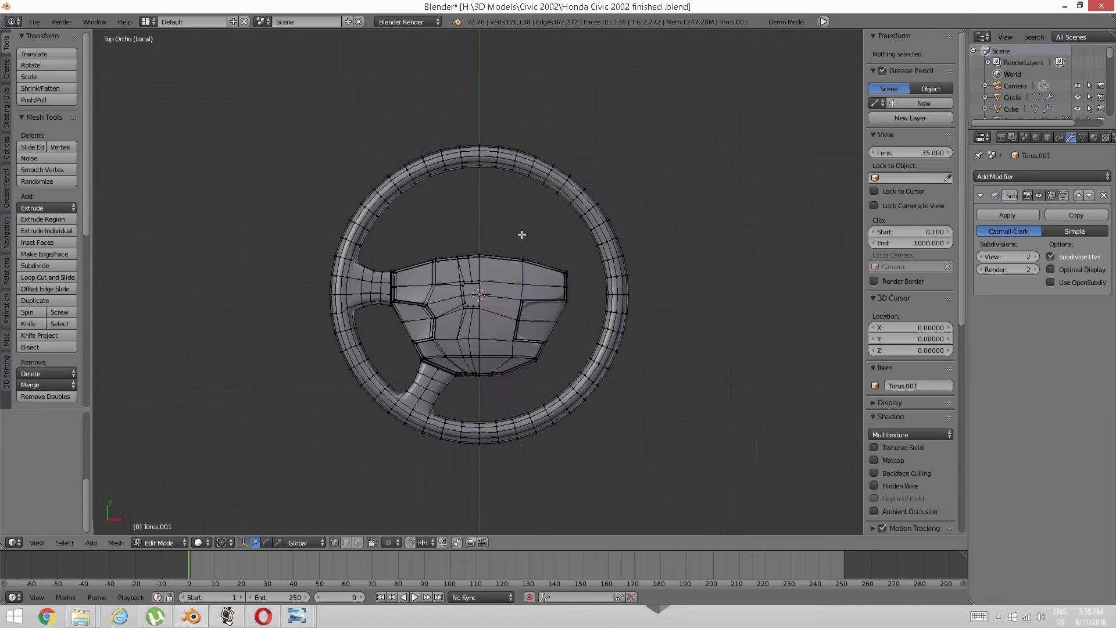
shift+middle_drag(524, 232, 508, 242)
key(z)
click(588, 257)
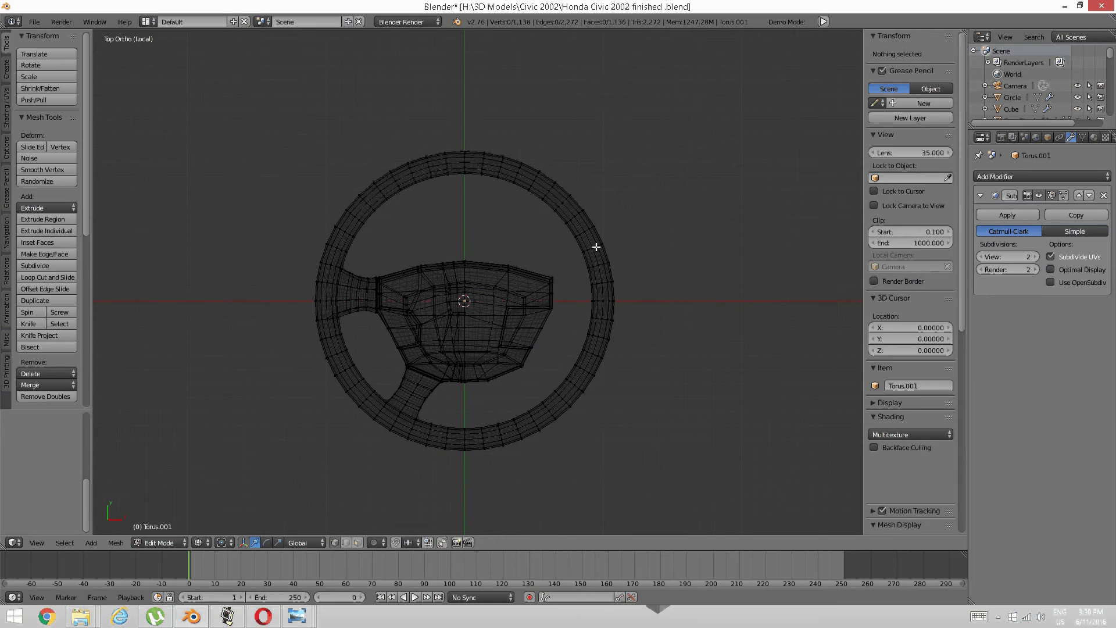
key(ctrl+Tab)
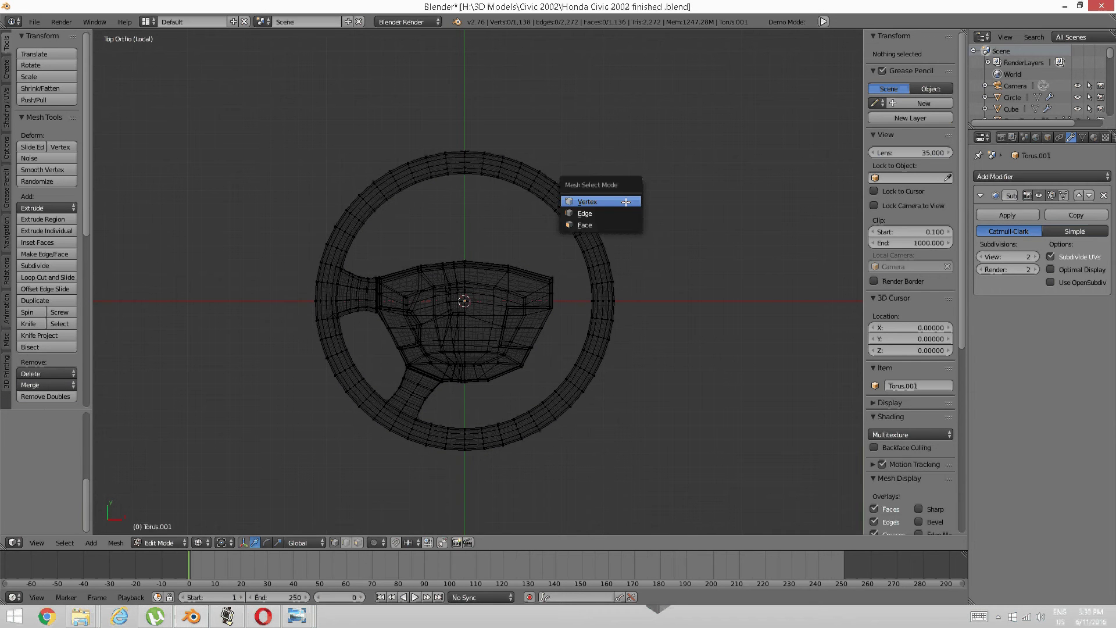
click(623, 224)
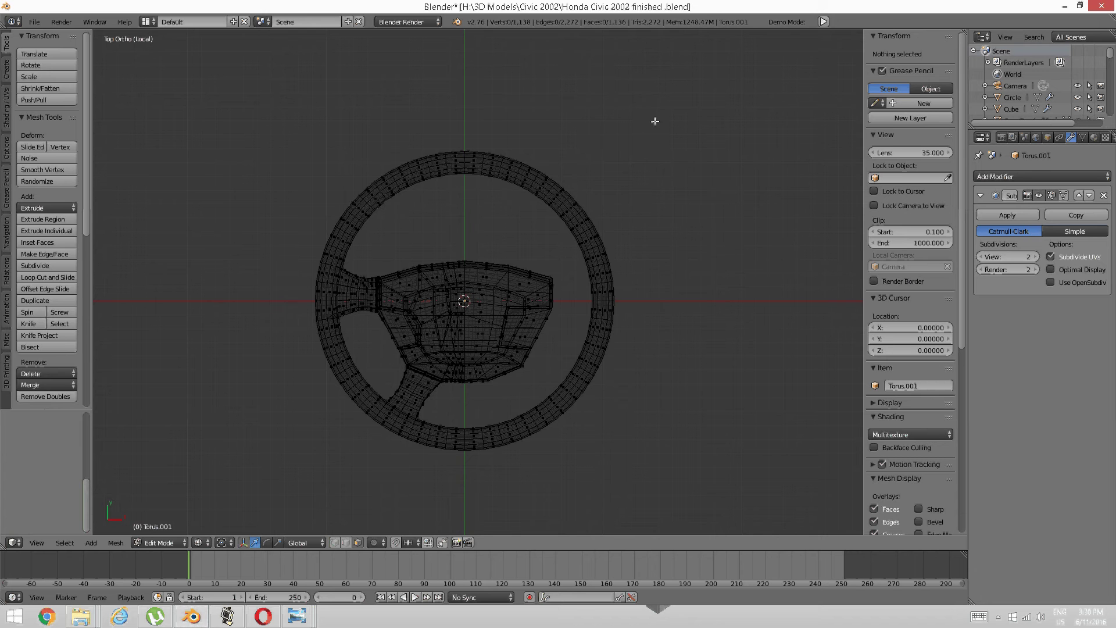
drag(667, 96, 465, 505)
key(x)
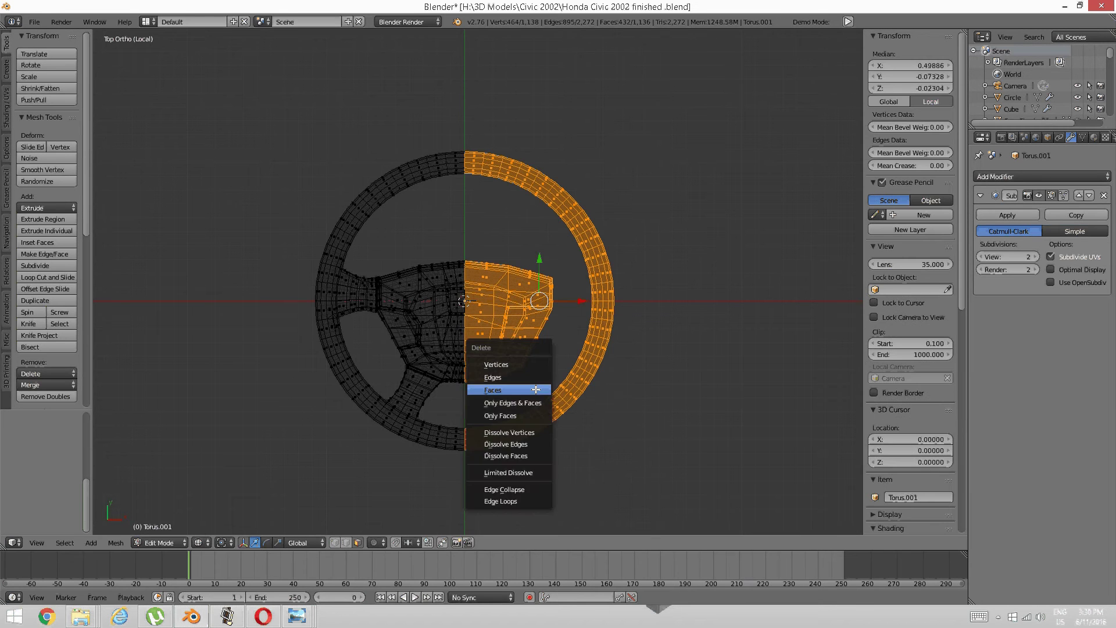
click(535, 389)
Examine the remaining half of the wheel in Object Mode, in both wireframe and solid shading
scroll(469, 331, up, 6)
key(Tab)
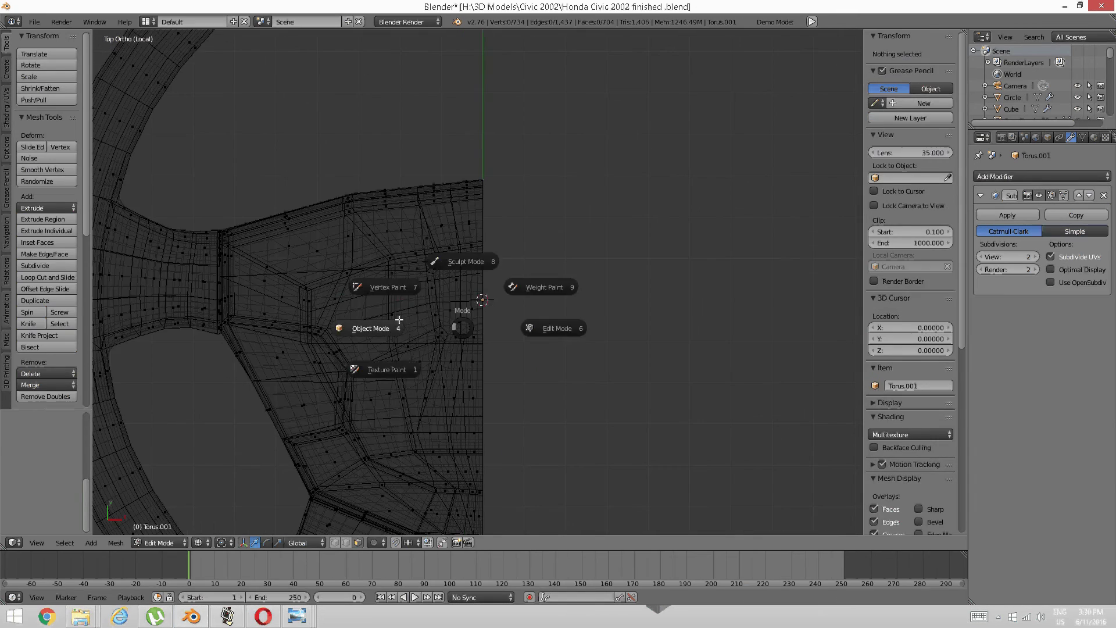
click(419, 326)
middle_drag(418, 326, 431, 307)
key(z)
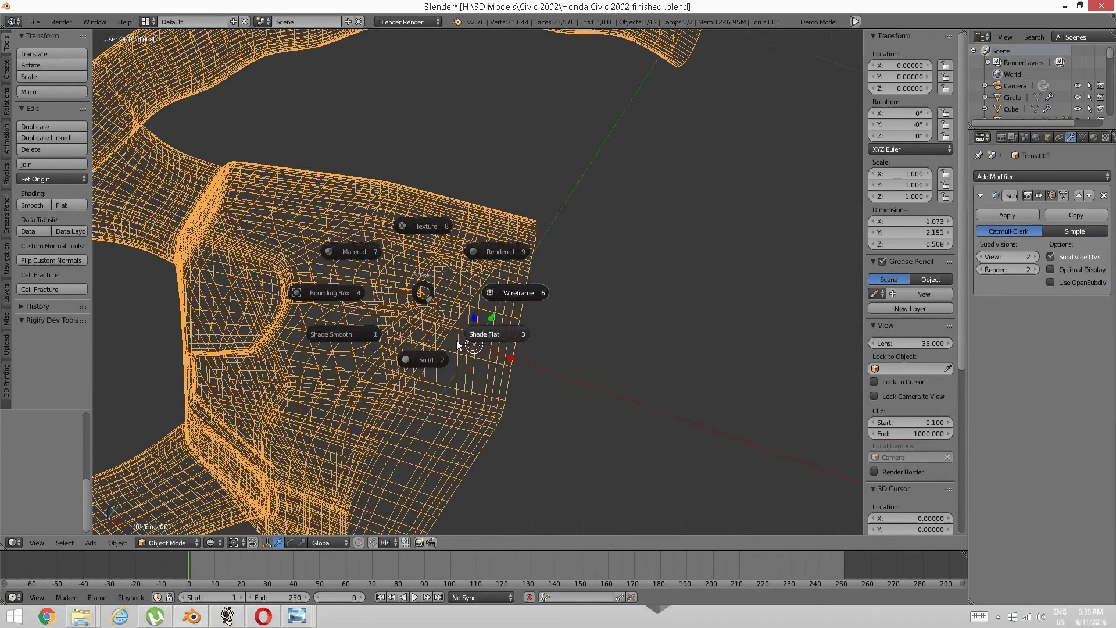
click(438, 351)
scroll(441, 343, up, 3)
key(z)
click(543, 316)
scroll(495, 321, up, 2)
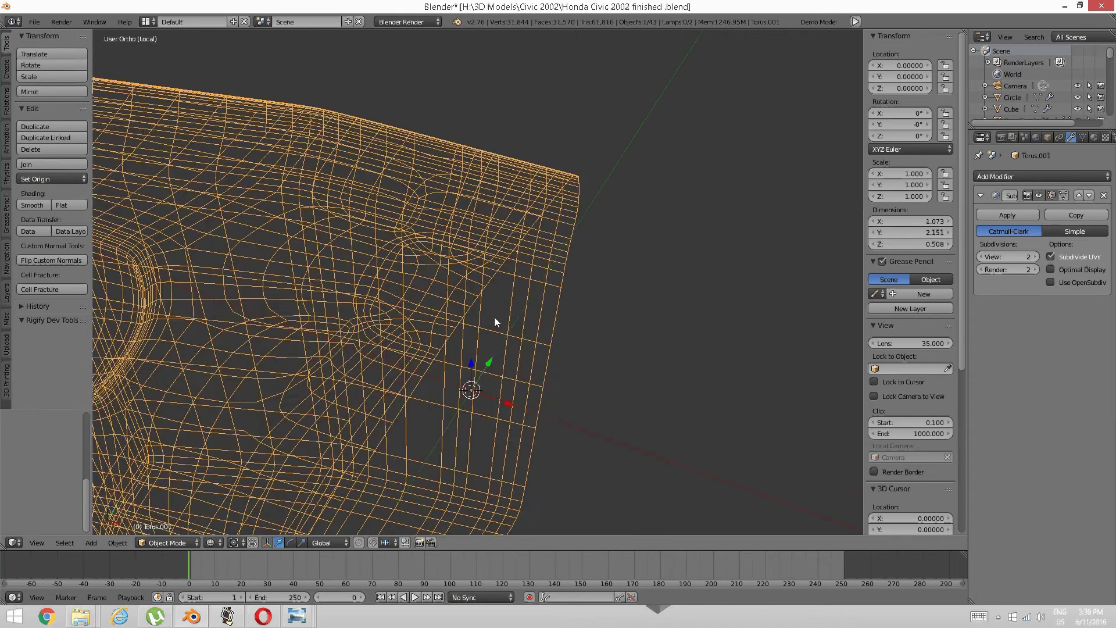
key(z)
click(487, 365)
Lower the two inner emblem faces beside the centreline in Edit Mode to sink a recess into the hub
key(Tab)
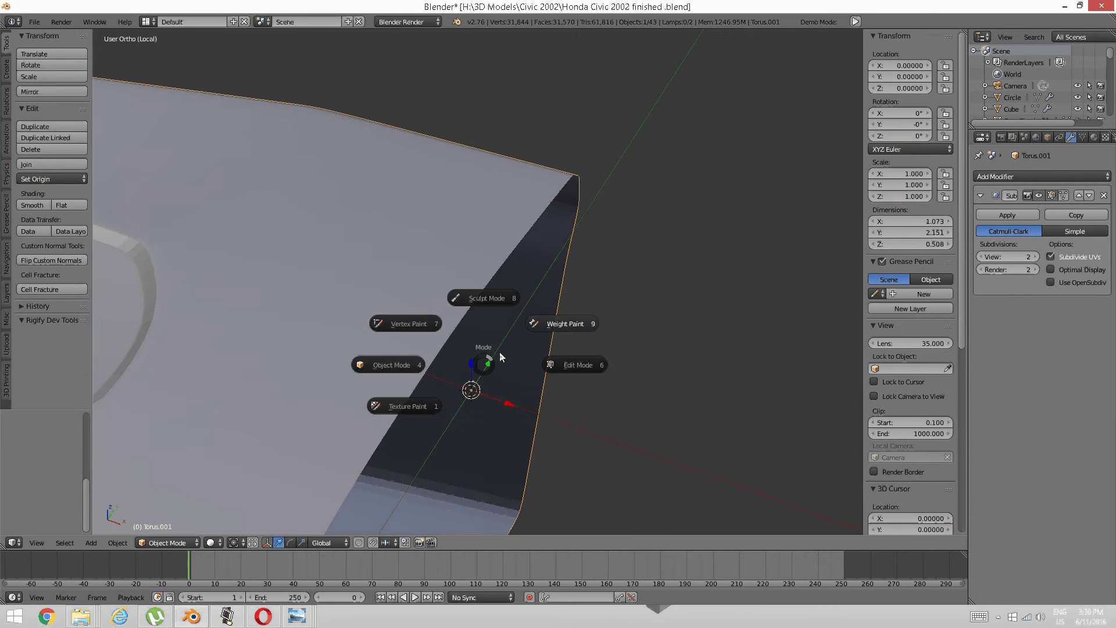
click(550, 365)
key(ctrl+Tab)
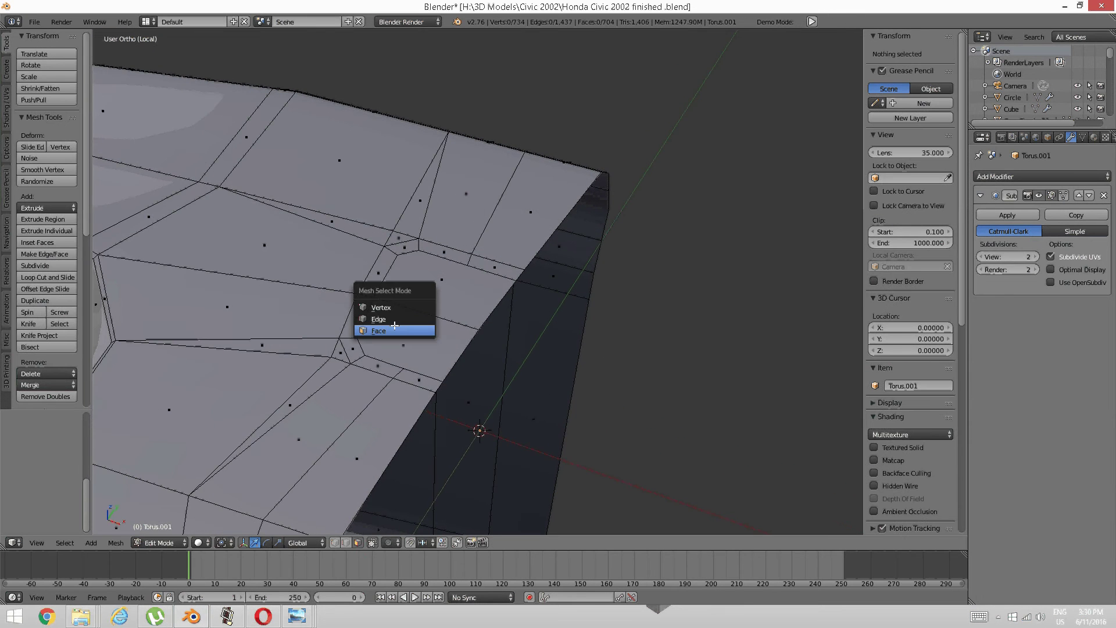
click(400, 322)
right_click(429, 299)
shift+right_click(417, 333)
middle_drag(418, 333, 419, 270)
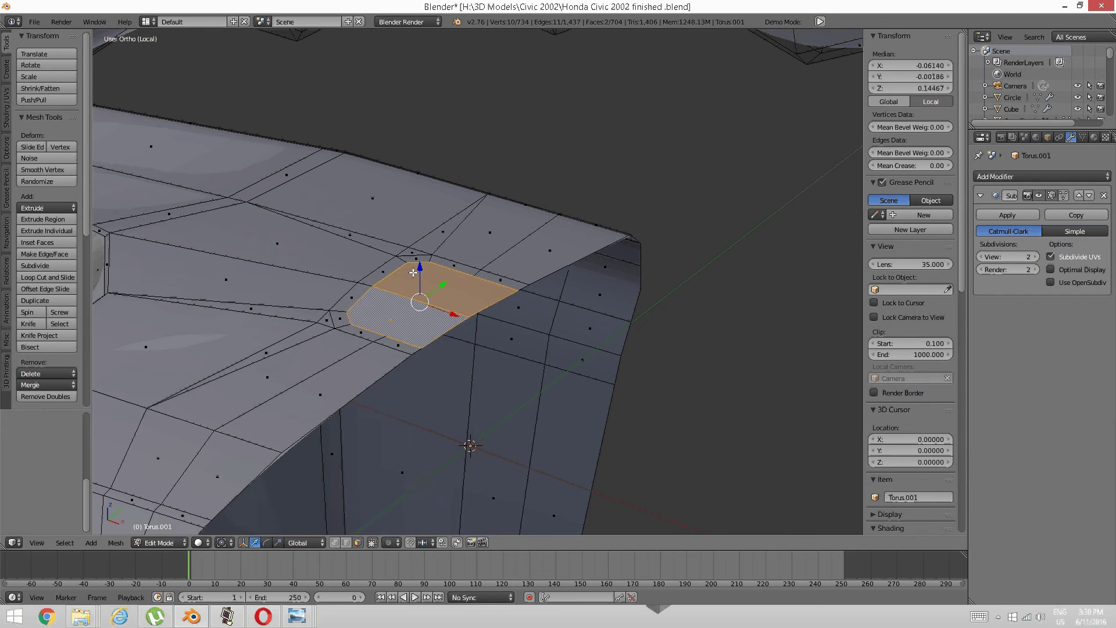
drag(419, 269, 403, 281)
key(a)
Add an edge loop around the emblem recess's wall and slide it close to the upper rim
middle_drag(404, 281, 418, 305)
scroll(393, 285, up, 2)
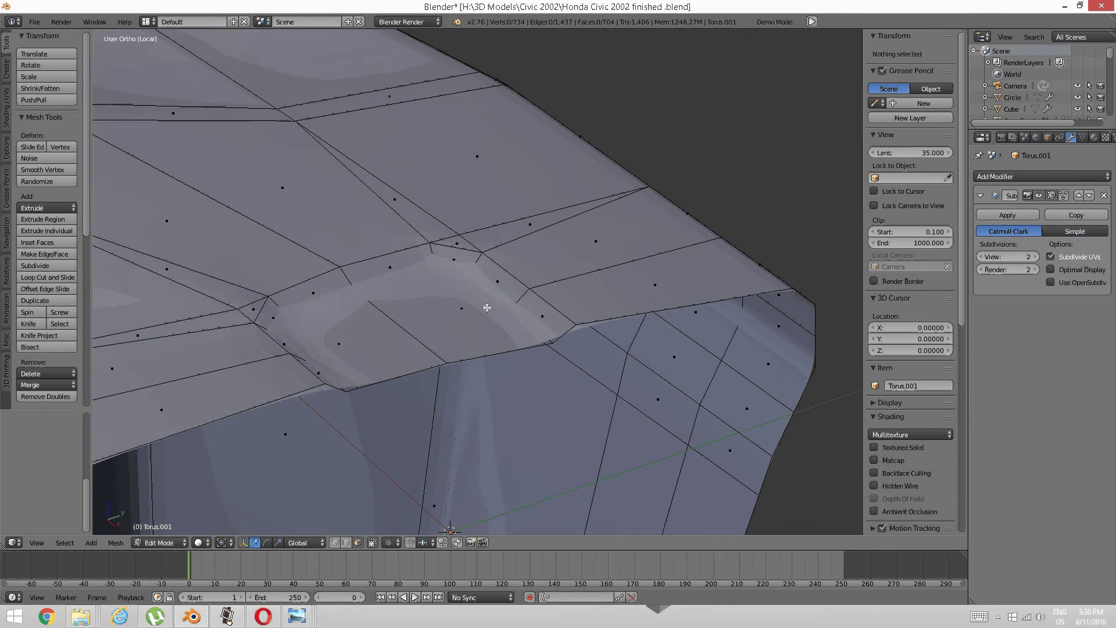
key(ctrl+r)
click(536, 302)
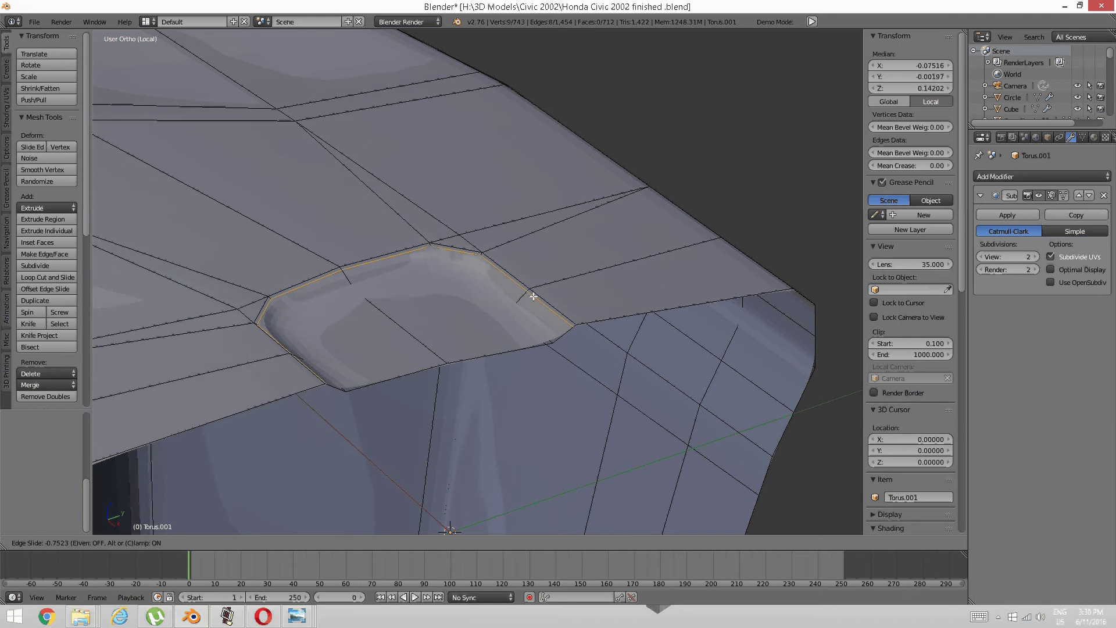
click(532, 296)
key(a)
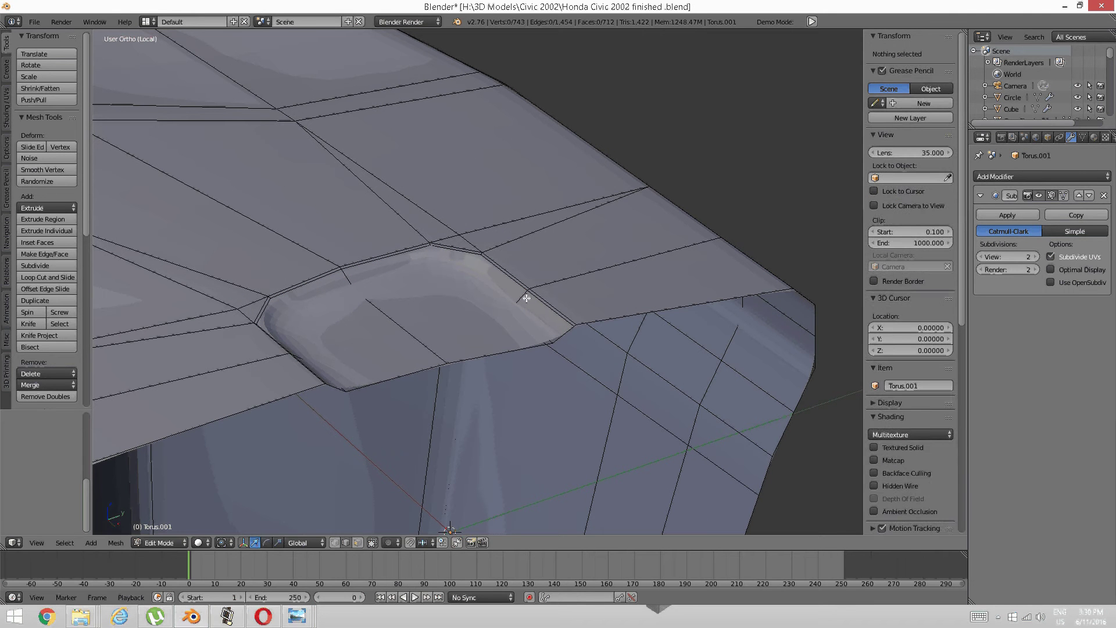
Add a second edge loop around the emblem recess's wall, close to its floor
key(ctrl+r)
click(523, 297)
click(518, 302)
key(a)
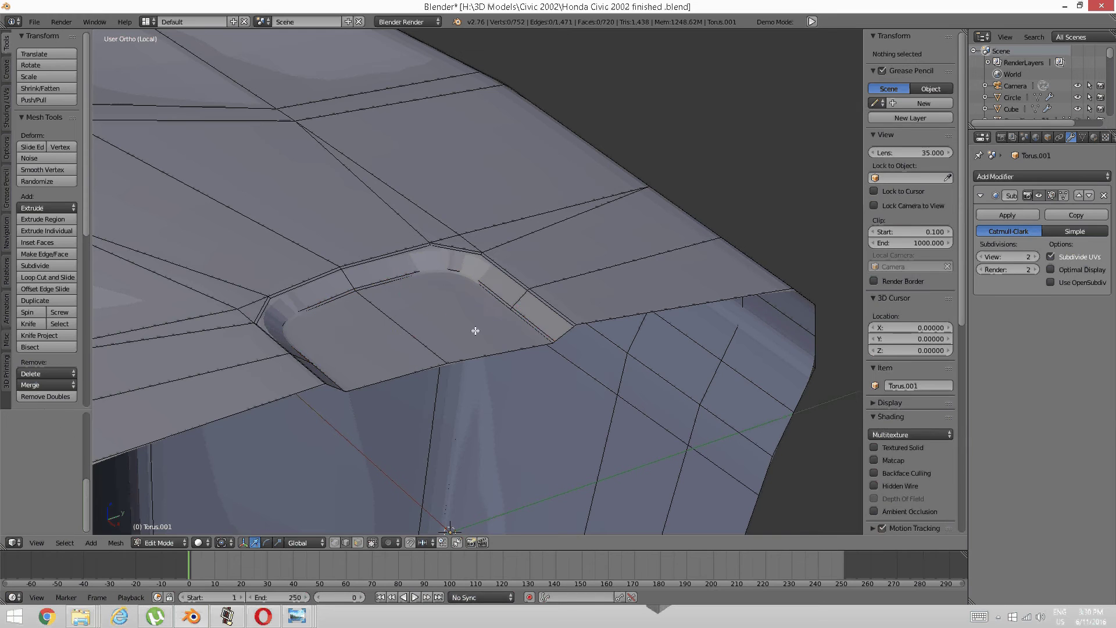
middle_drag(475, 330, 493, 334)
key(ctrl+Tab)
key(3)
right_click(455, 325)
shift+right_click(382, 347)
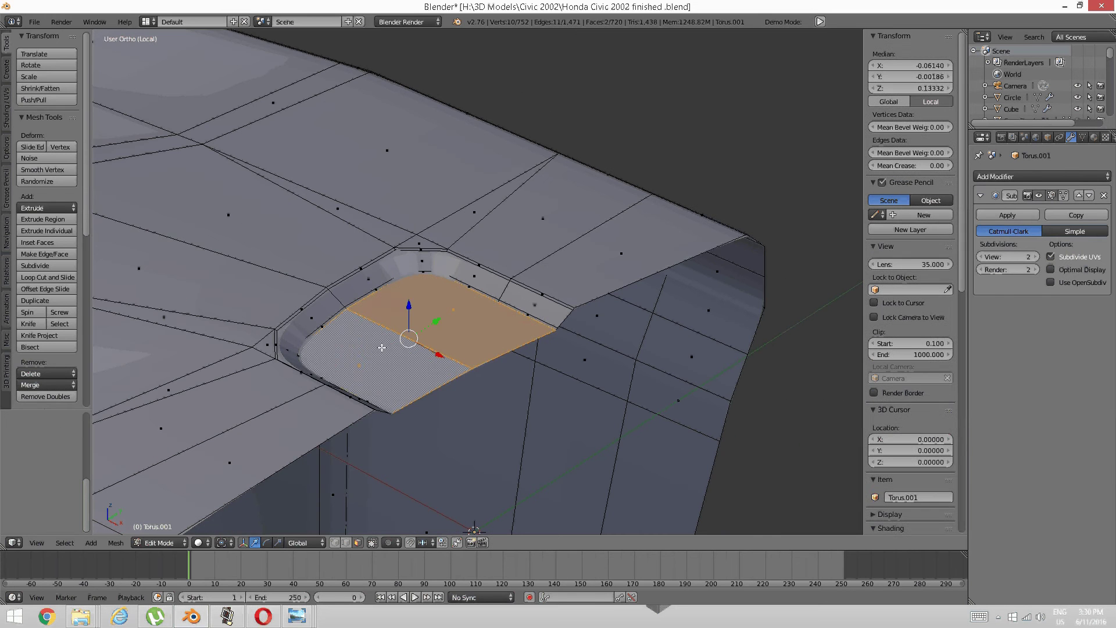
middle_drag(382, 347, 398, 378)
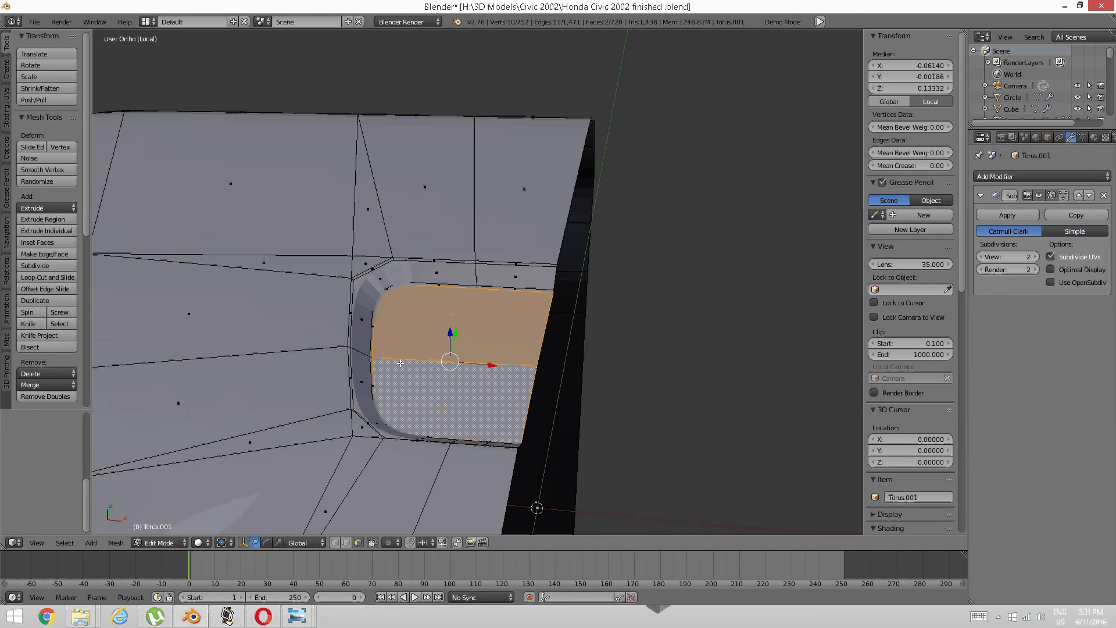
key(shift+d)
right_click(432, 331)
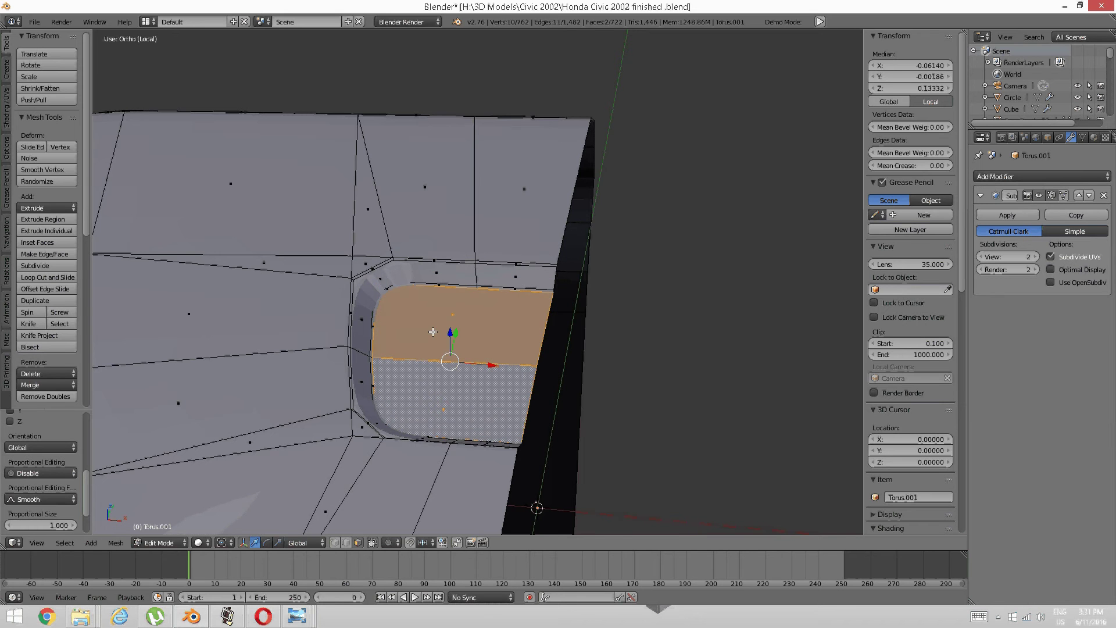
key(x)
click(435, 332)
Add a Mirror modifier across the X axis to the half wheel and place it above the Subdivision Surface modifier
scroll(442, 322, down, 3)
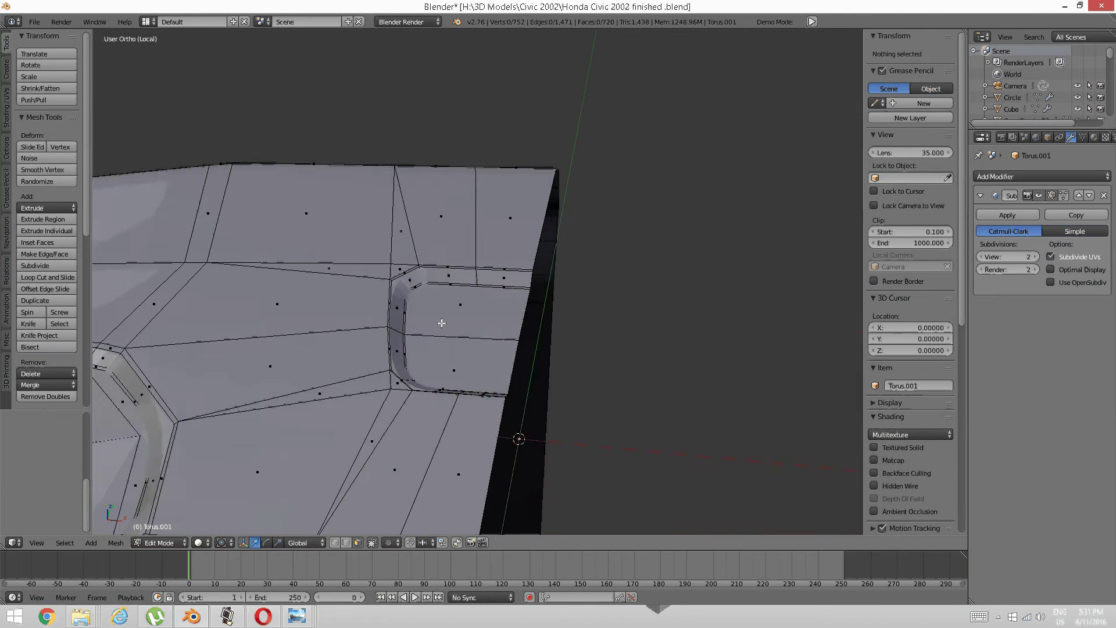
scroll(442, 323, down, 5)
middle_drag(442, 322, 465, 324)
scroll(403, 310, down, 2)
scroll(402, 310, down, 4)
scroll(435, 299, up, 4)
scroll(452, 320, up, 5)
scroll(453, 319, up, 1)
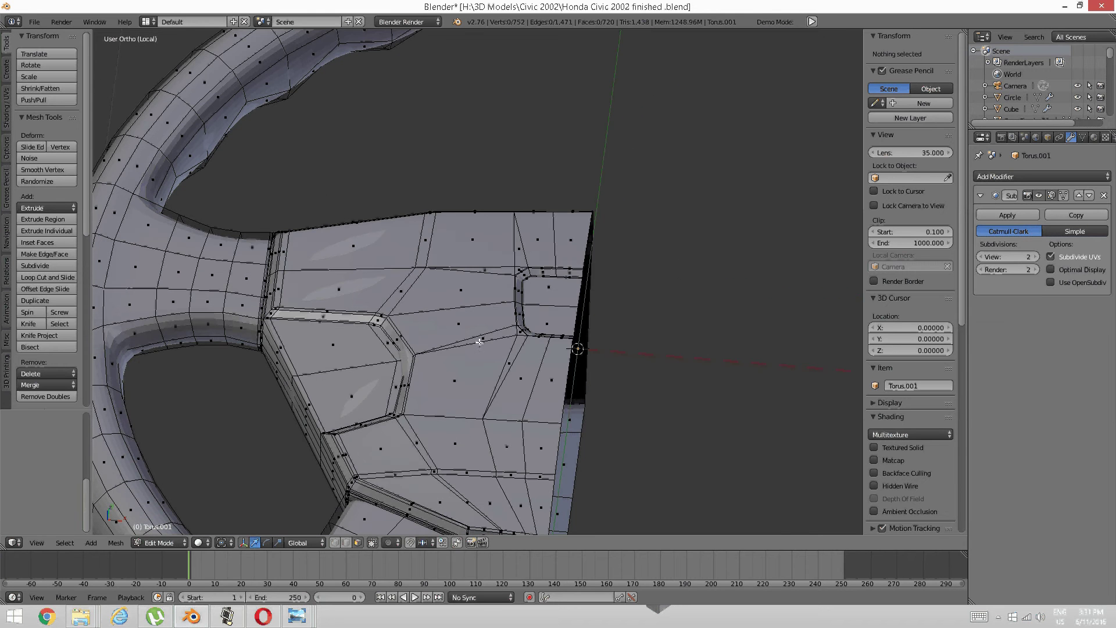
click(1024, 175)
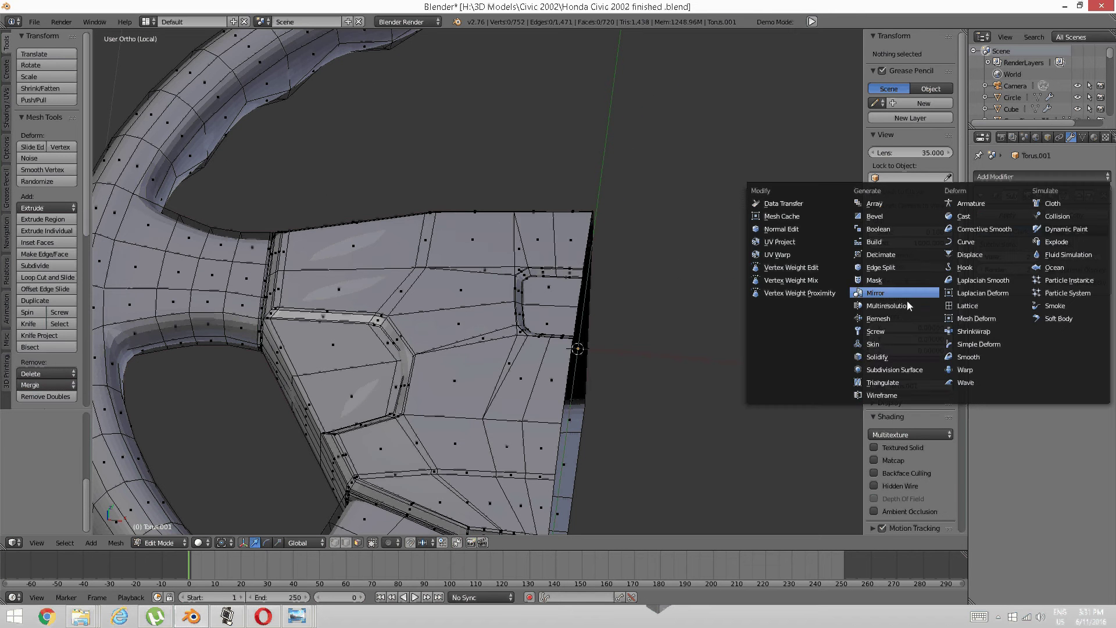
click(876, 293)
scroll(699, 313, down, 5)
middle_drag(699, 313, 588, 328)
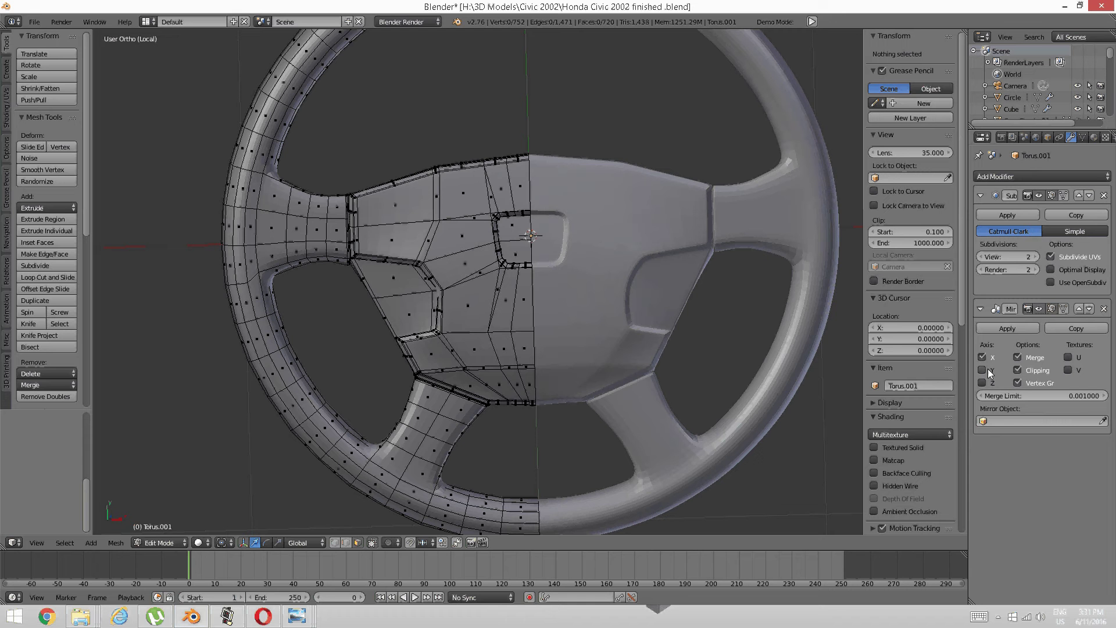
click(1079, 308)
middle_drag(756, 290, 735, 286)
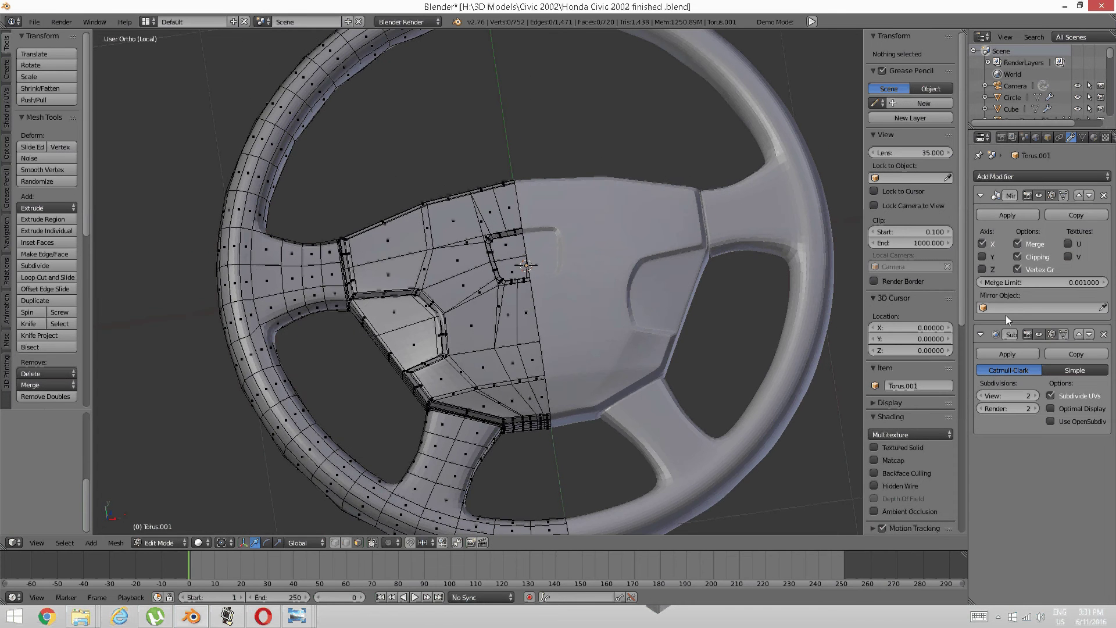
Apply the Mirror modifier to the steering wheel in Object Mode
click(1007, 215)
middle_drag(663, 343, 650, 351)
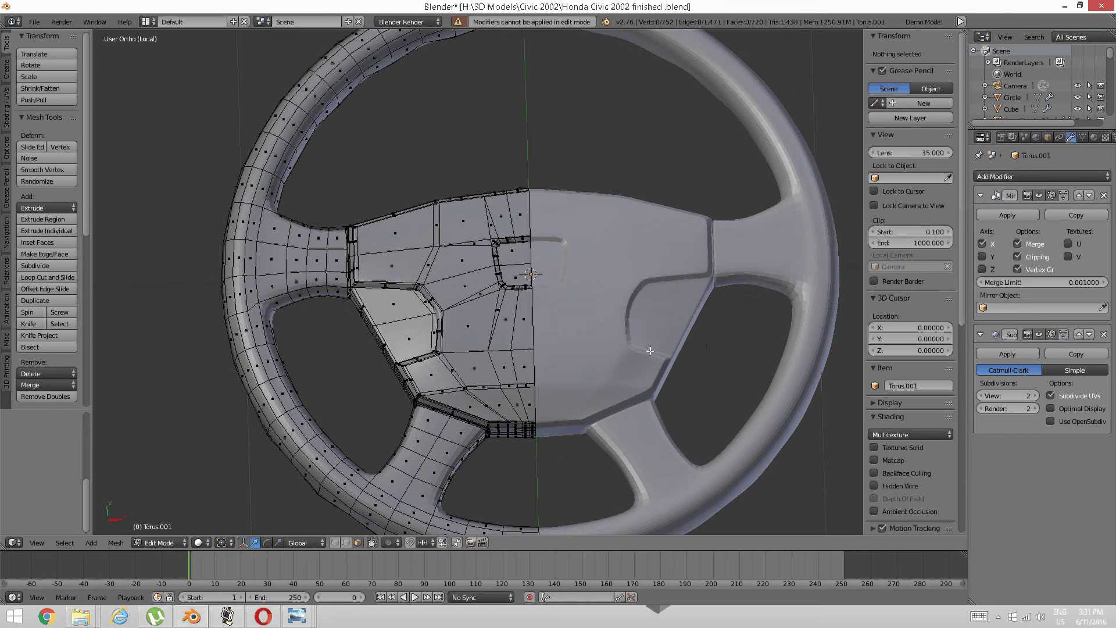
key(Tab)
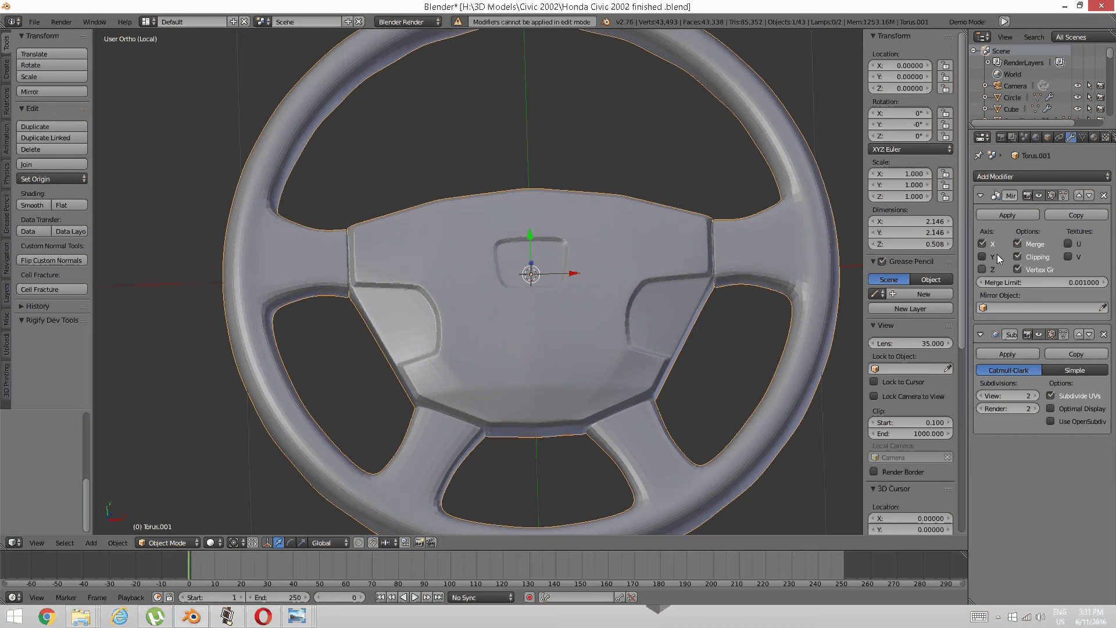
click(1006, 215)
middle_drag(573, 463, 546, 418)
In Edit Mode, select the emblem recess's four floor faces, grow the selection to its walls, and stretch the recess slightly along Y
key(Tab)
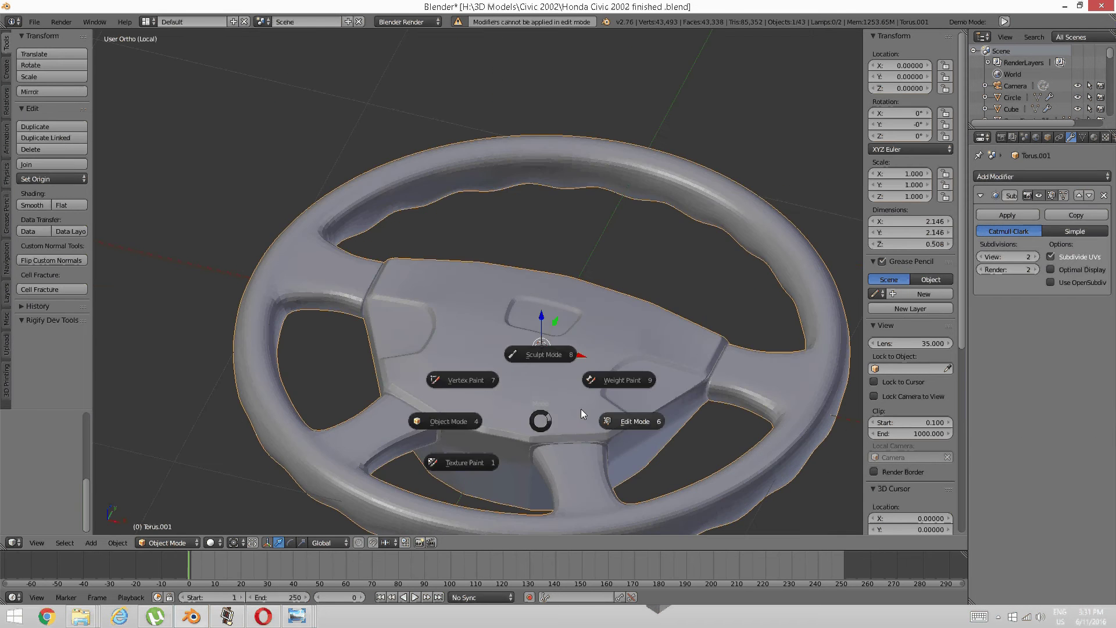
click(630, 422)
middle_drag(630, 422, 501, 319)
scroll(535, 343, up, 8)
scroll(523, 348, down, 1)
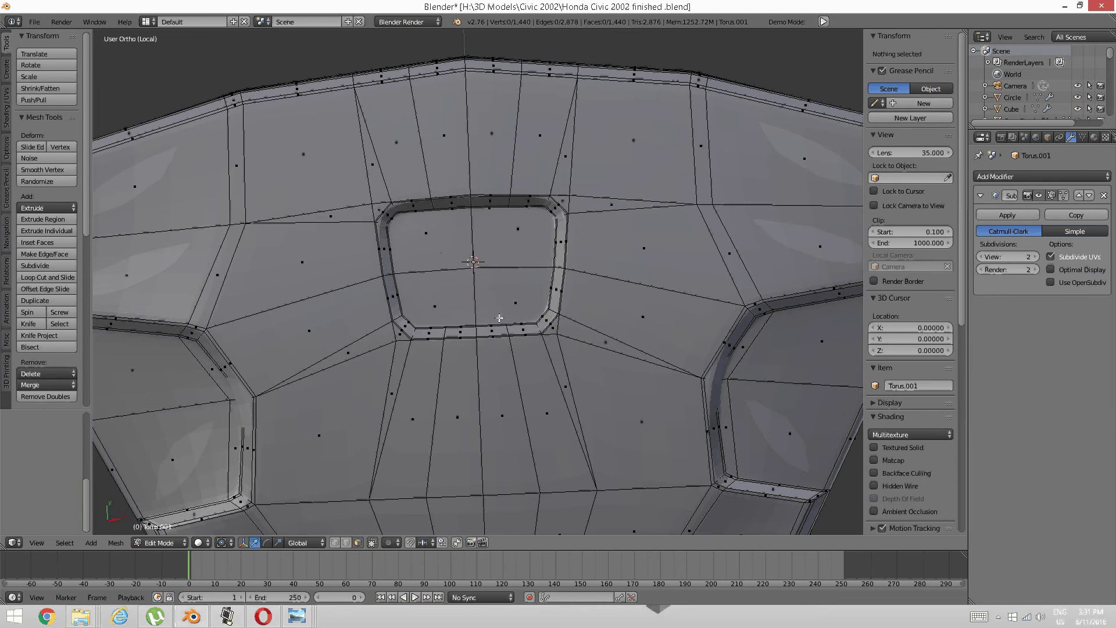
right_click(496, 297)
shift+right_click(436, 300)
shift+right_click(430, 238)
shift+right_click(490, 239)
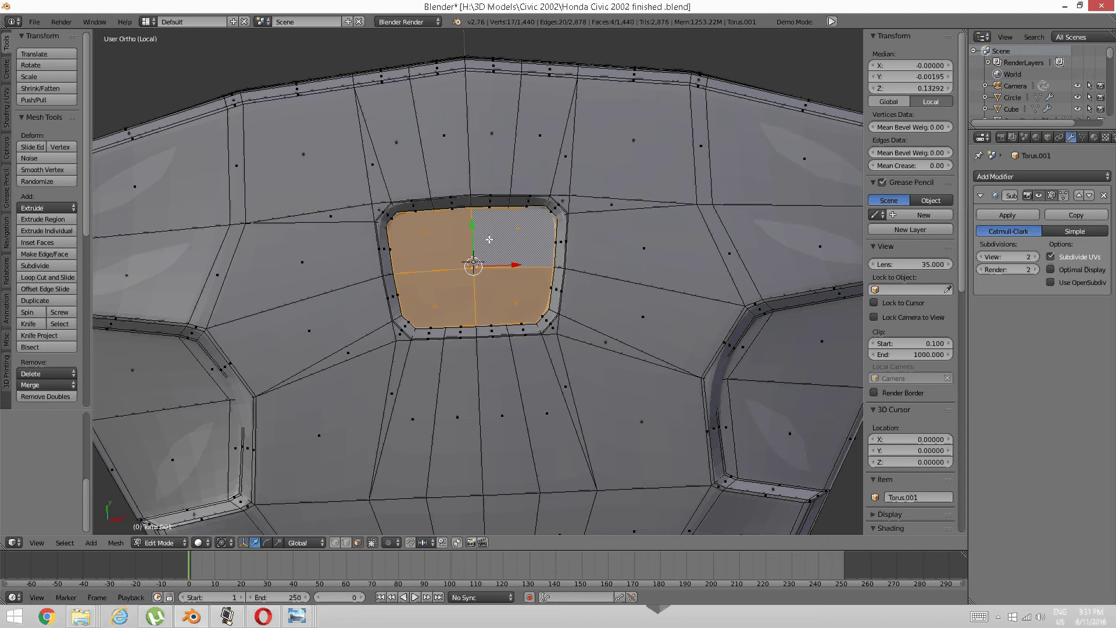
key(ctrl+KP_Add)
key(ctrl+KP_Add)
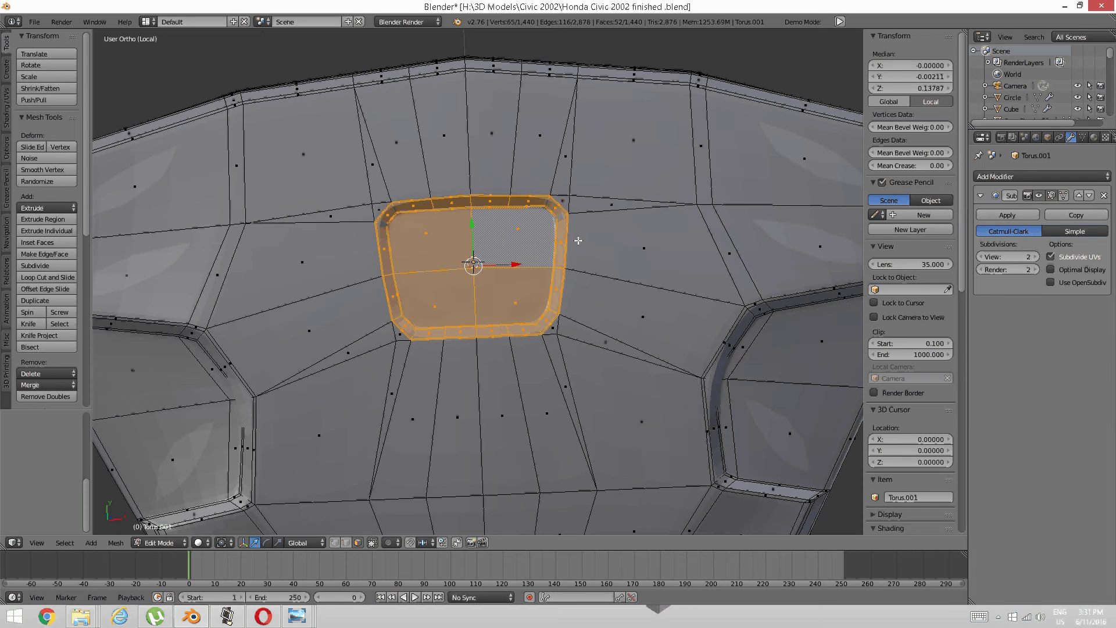
click(279, 543)
drag(472, 227, 471, 222)
scroll(510, 256, down, 3)
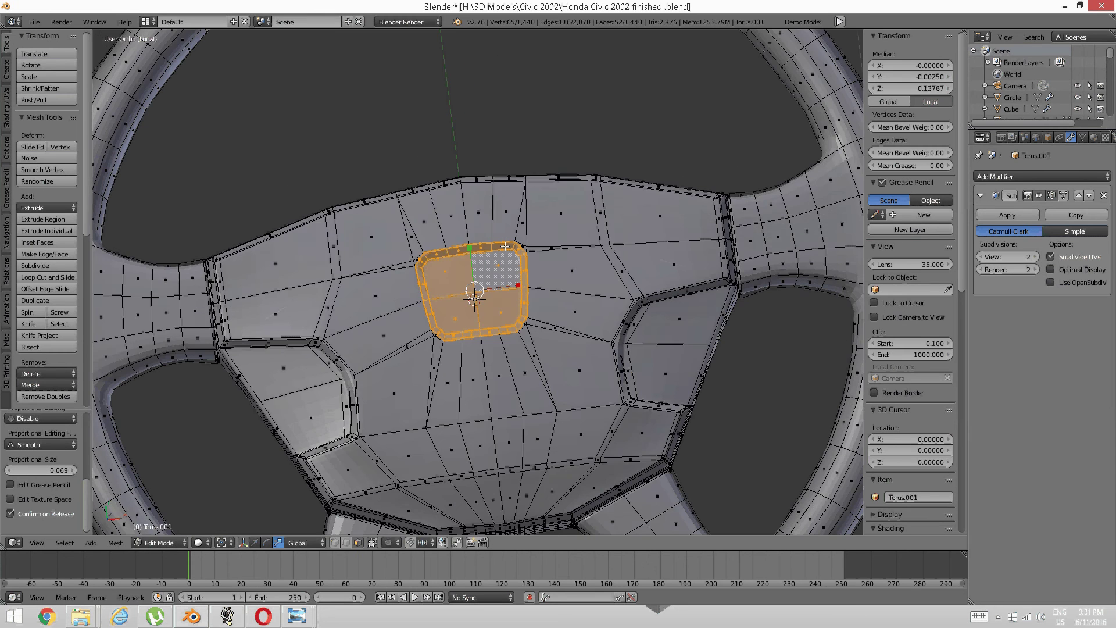
Scale the whole emblem recess down slightly and clear the selection
scroll(509, 256, up, 2)
key(s)
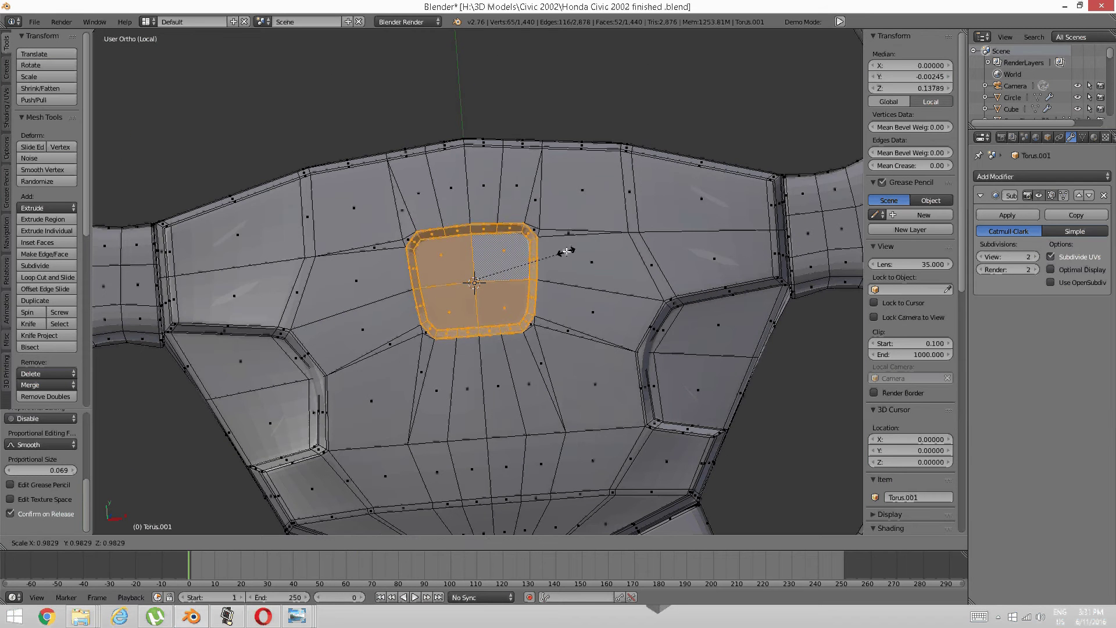
click(565, 251)
key(a)
In face select mode, select the recess's four floor faces and duplicate them in place
scroll(500, 296, up, 2)
key(ctrl+Tab)
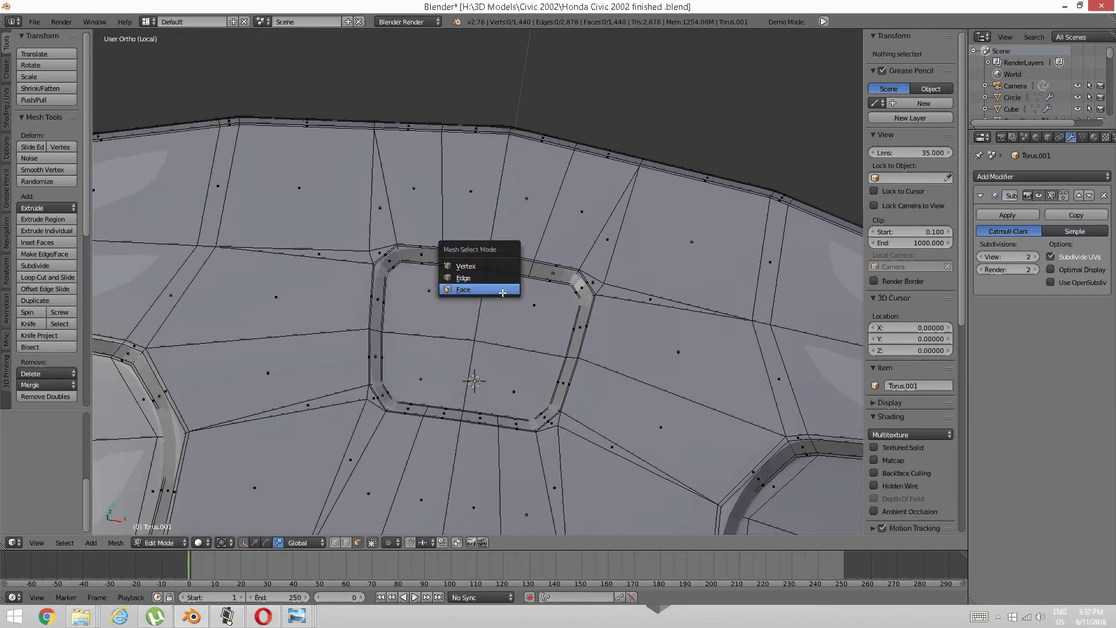
click(500, 297)
right_click(451, 309)
shift+right_click(509, 326)
shift+right_click(505, 368)
shift+right_click(443, 362)
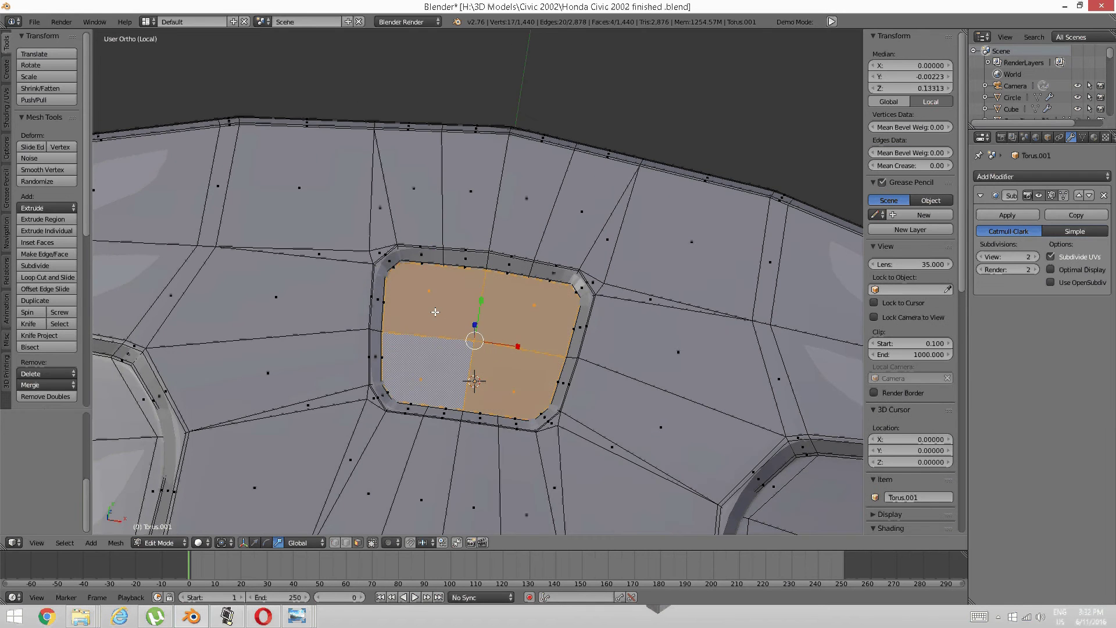
mouse_move(433, 312)
middle_down()
mouse_move(470, 368)
mouse_move(459, 397)
mouse_move(434, 334)
middle_up()
scroll(457, 338, up, 2)
key(e)
right_click(454, 251)
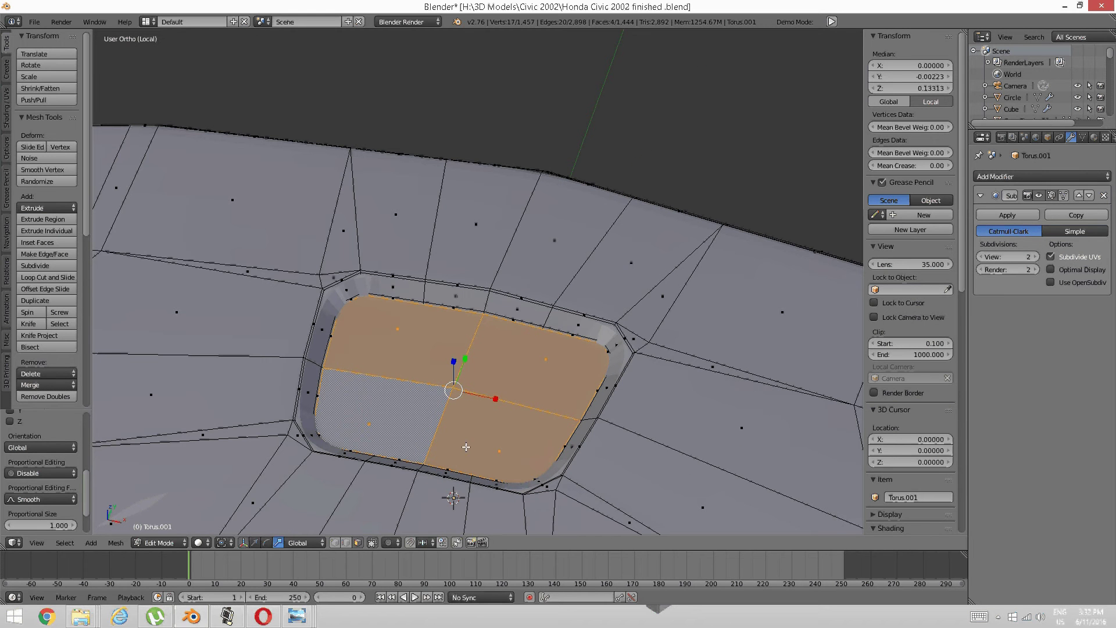
Extrude the duplicated faces along Z into a low emblem block about 0.016 high
key(e)
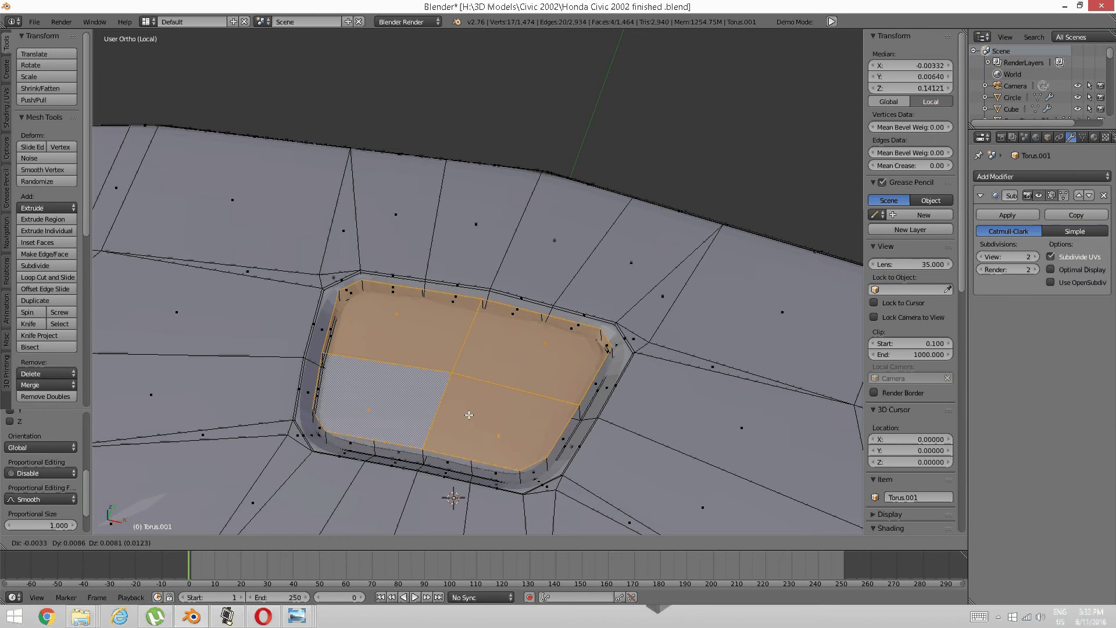
key(z)
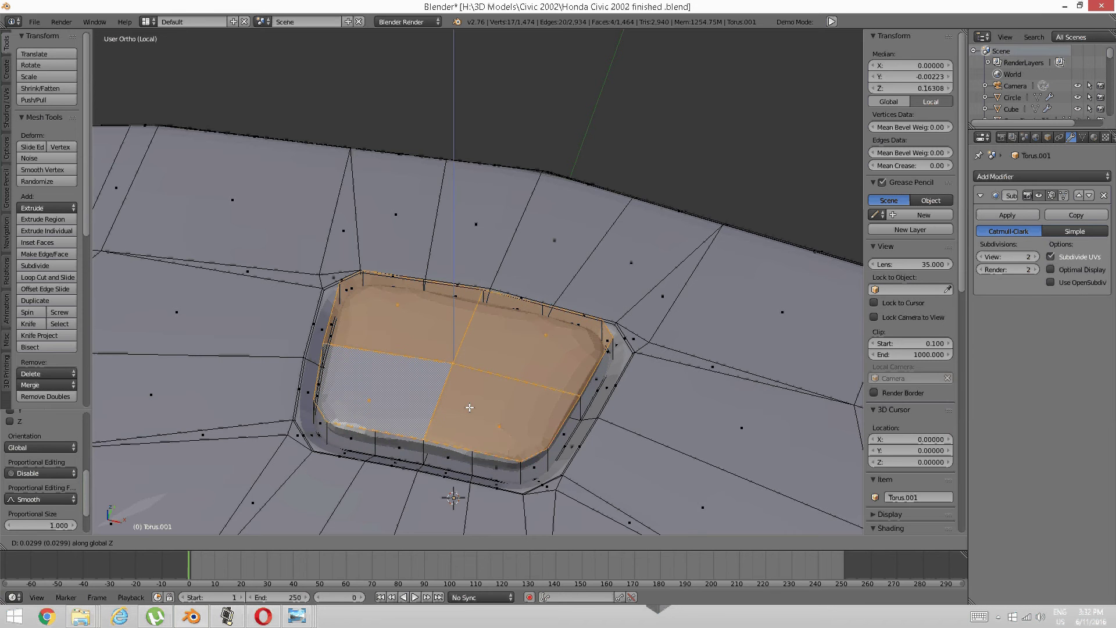
click(471, 403)
middle_drag(470, 403, 498, 381)
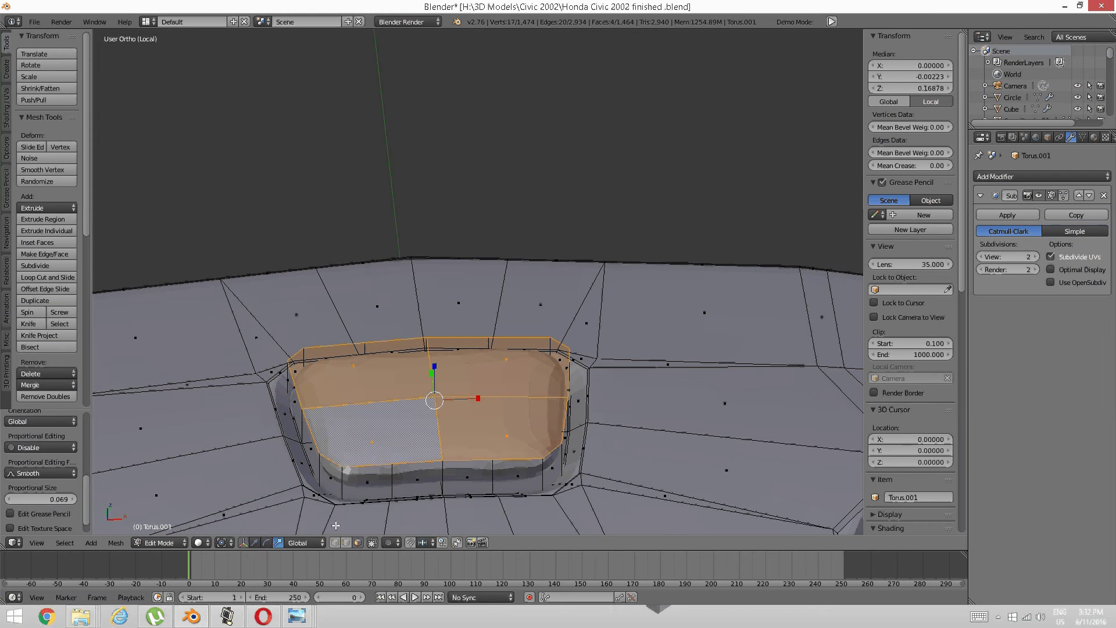
key(g)
key(z)
click(436, 381)
middle_drag(436, 381, 601, 348)
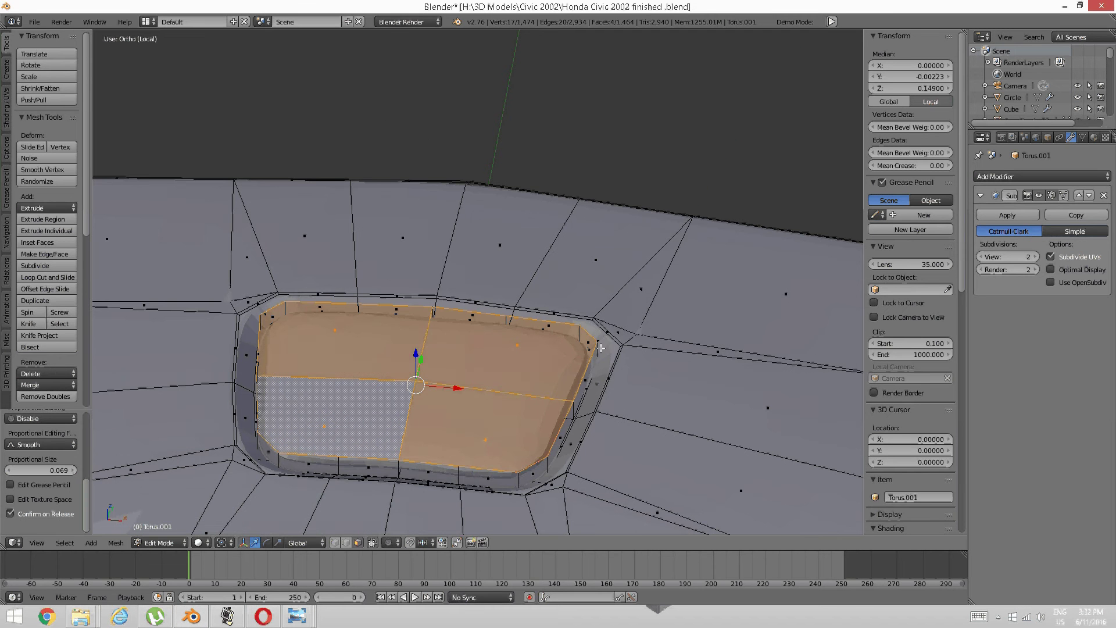
Inset the emblem block's top faces by about 0.016 and raise the inner faces along Z to form a sloped edge
key(i)
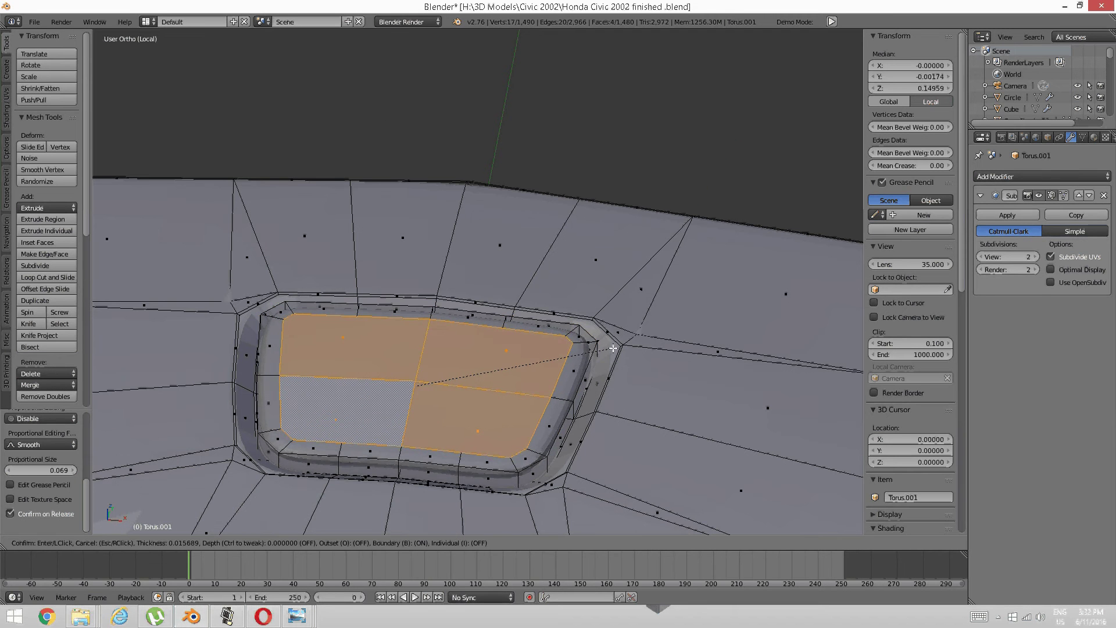
click(451, 407)
middle_drag(451, 407, 426, 339)
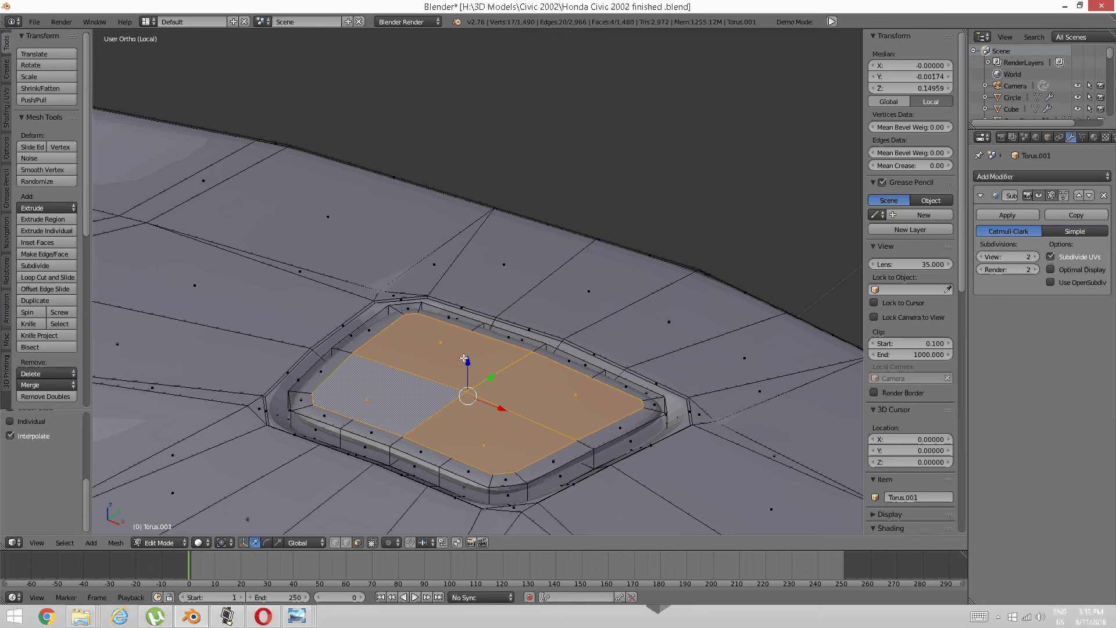
drag(468, 361, 398, 389)
mouse_move(398, 388)
middle_down()
mouse_move(474, 369)
mouse_move(414, 395)
middle_up()
Inset the emblem's four raised top faces twice, adding two narrow rings inside the sloped edge
key(i)
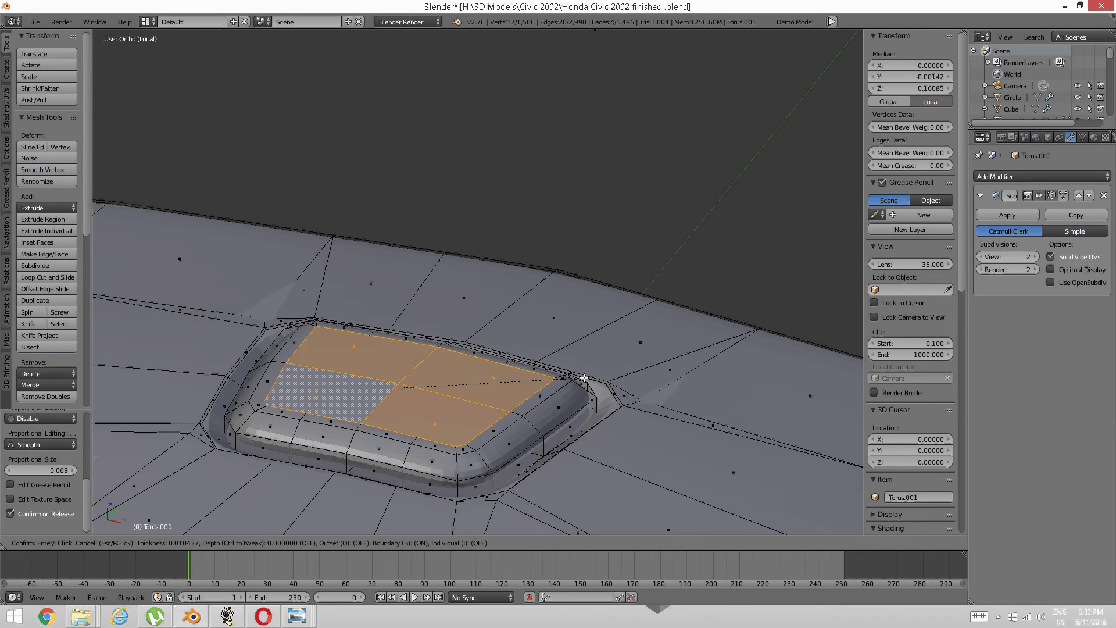
click(598, 385)
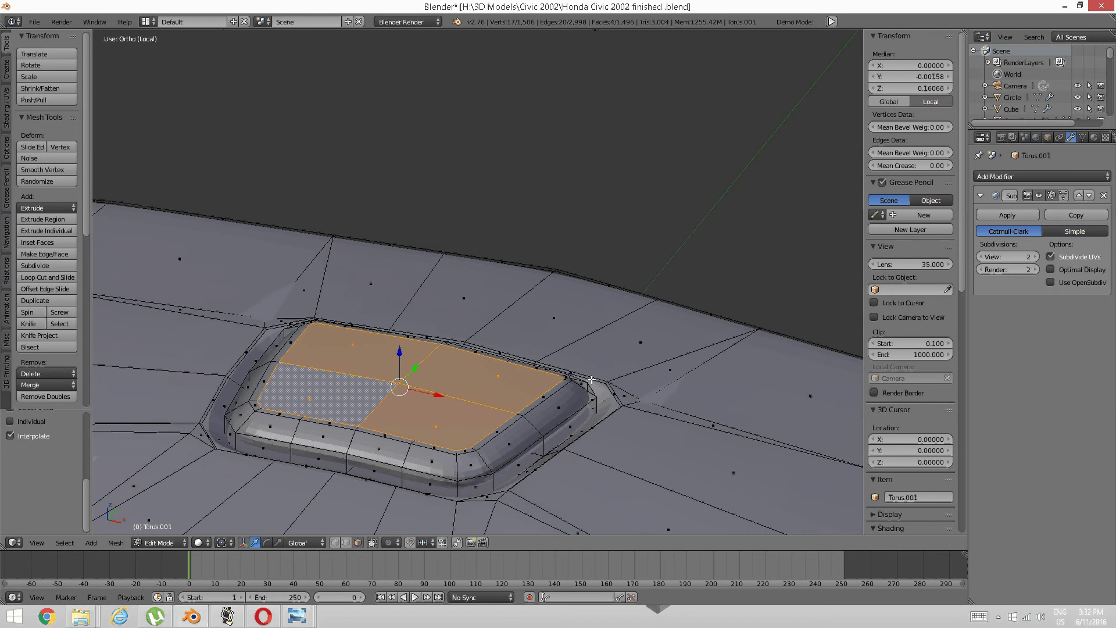
key(a)
middle_drag(464, 389, 434, 364)
right_click(436, 363)
shift+right_click(429, 414)
shift+click(351, 389)
shift+click(314, 347)
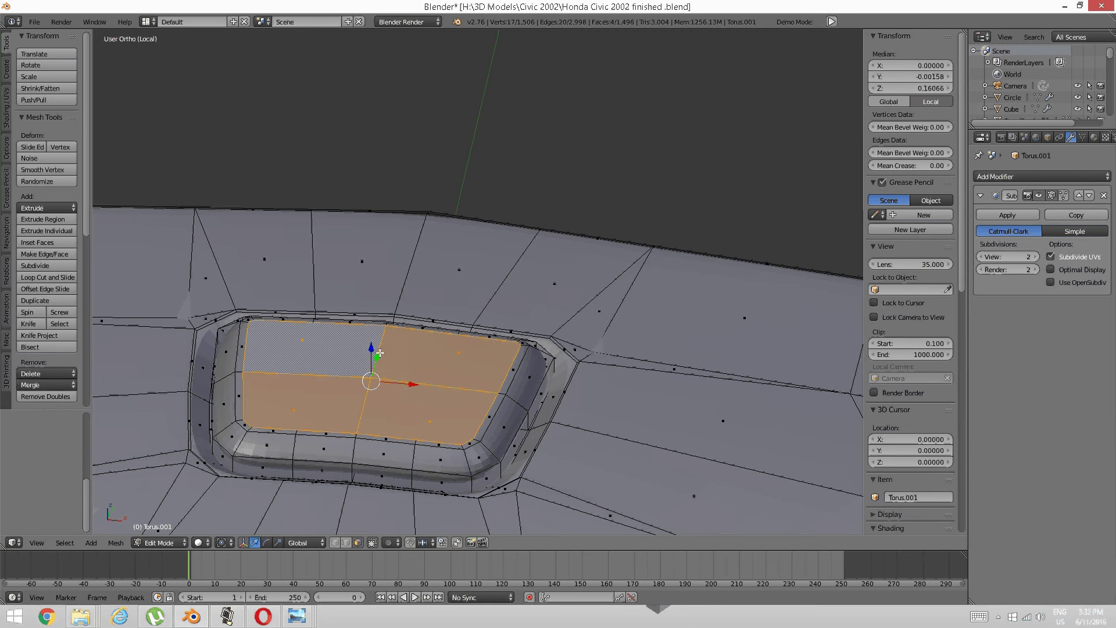
key(i)
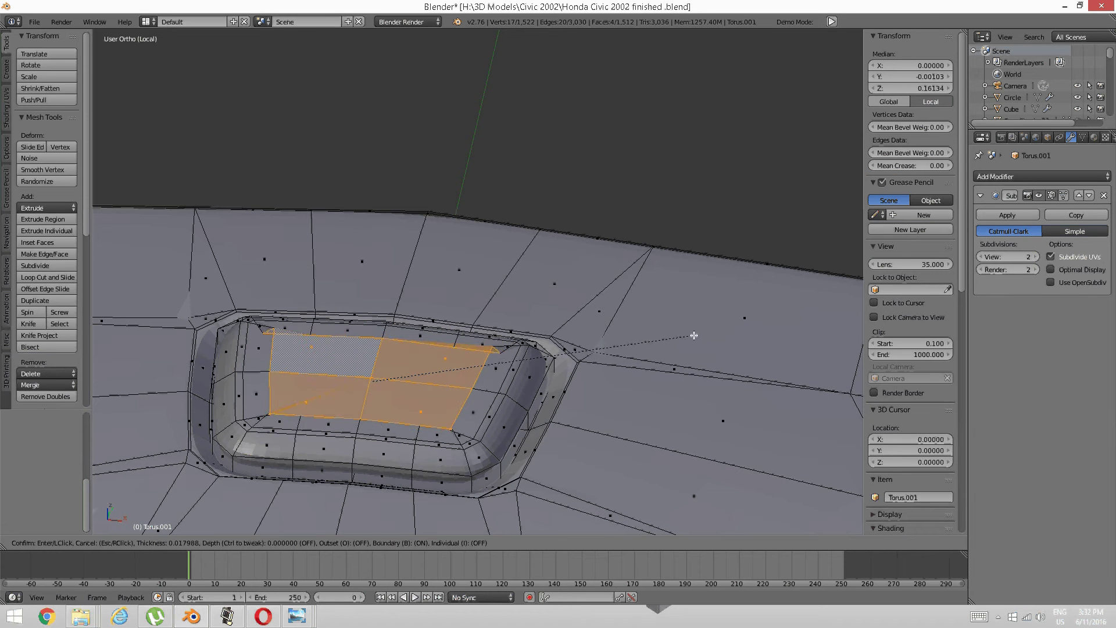
click(701, 336)
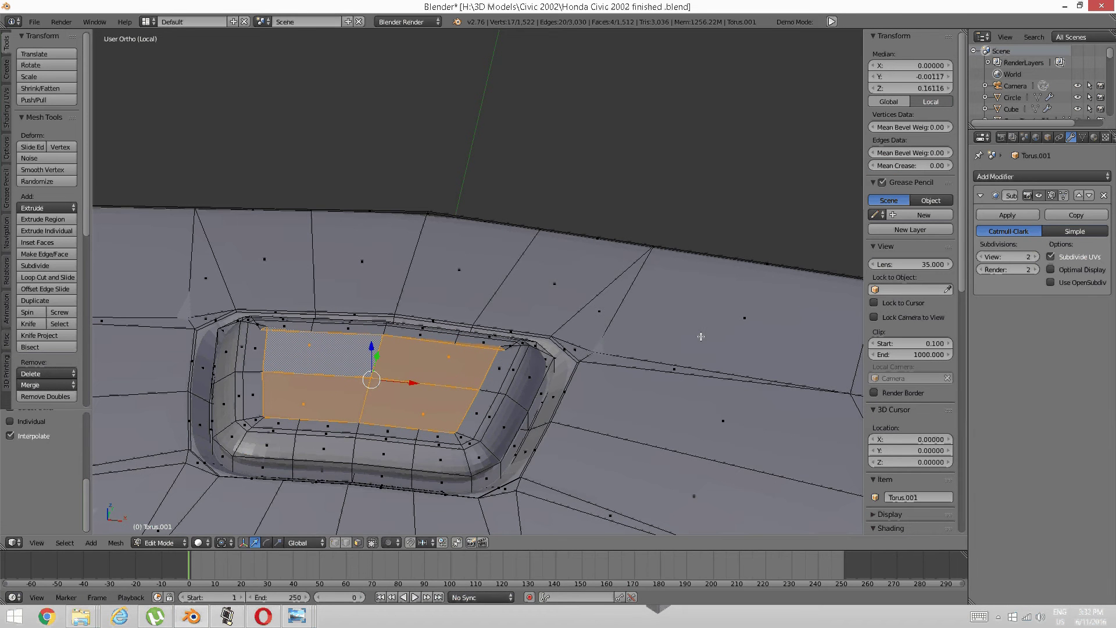
Merge the innermost top faces of the emblem into a single point at their center
key(alt+m)
click(690, 357)
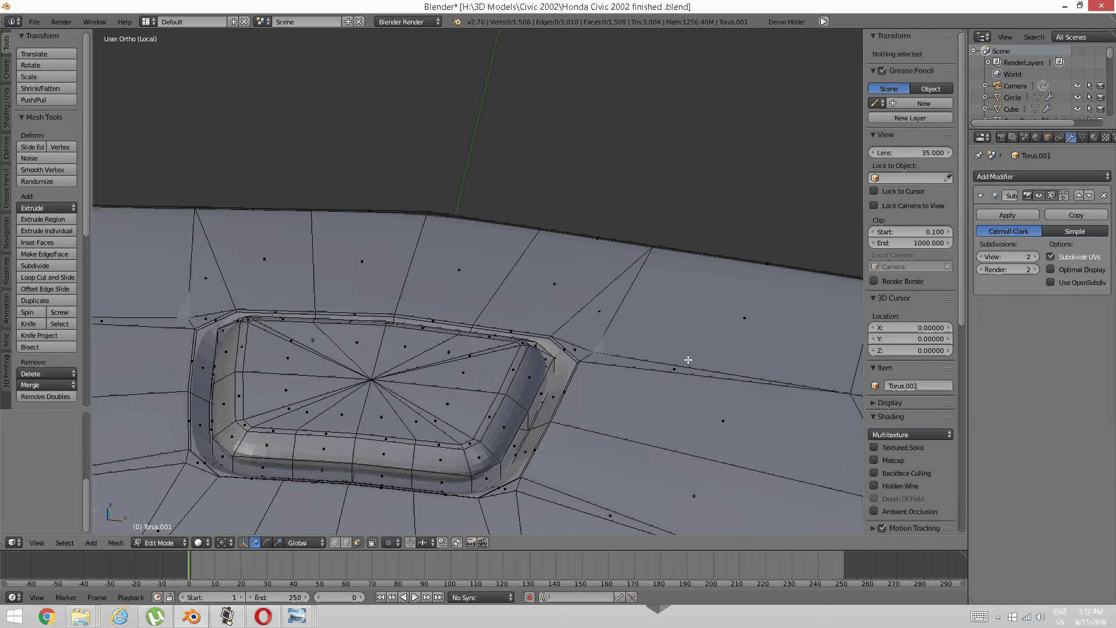
key(a)
key(a)
Isolate the emblem by selecting its linked geometry, inverting the selection, and hiding the rest of the steering wheel mesh
middle_drag(441, 388, 472, 417)
right_click(473, 418)
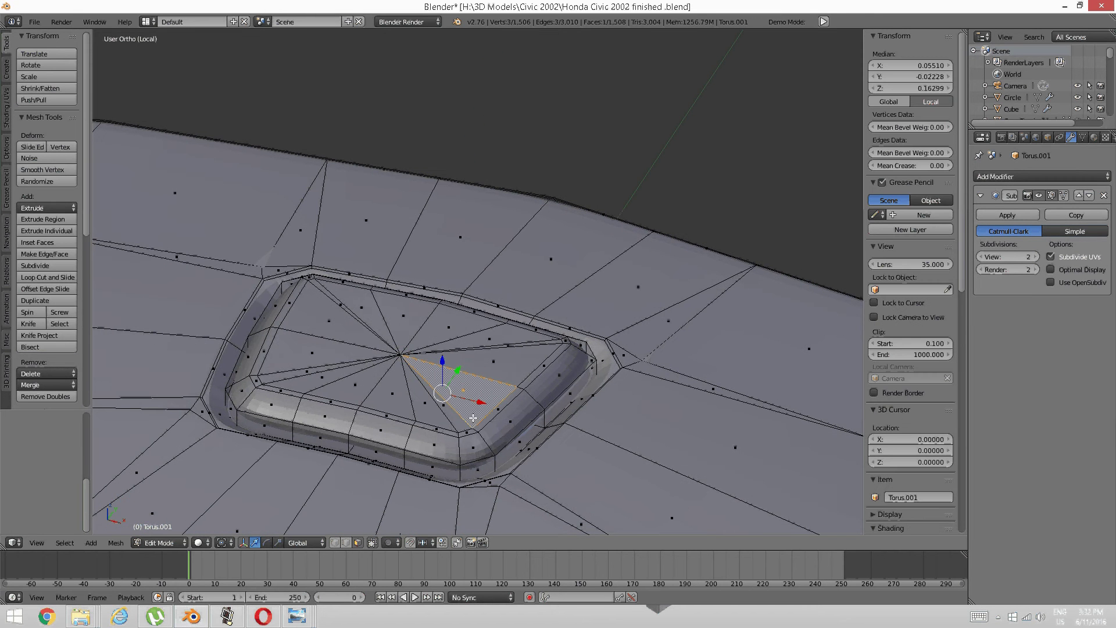
key(ctrl+l)
key(ctrl+i)
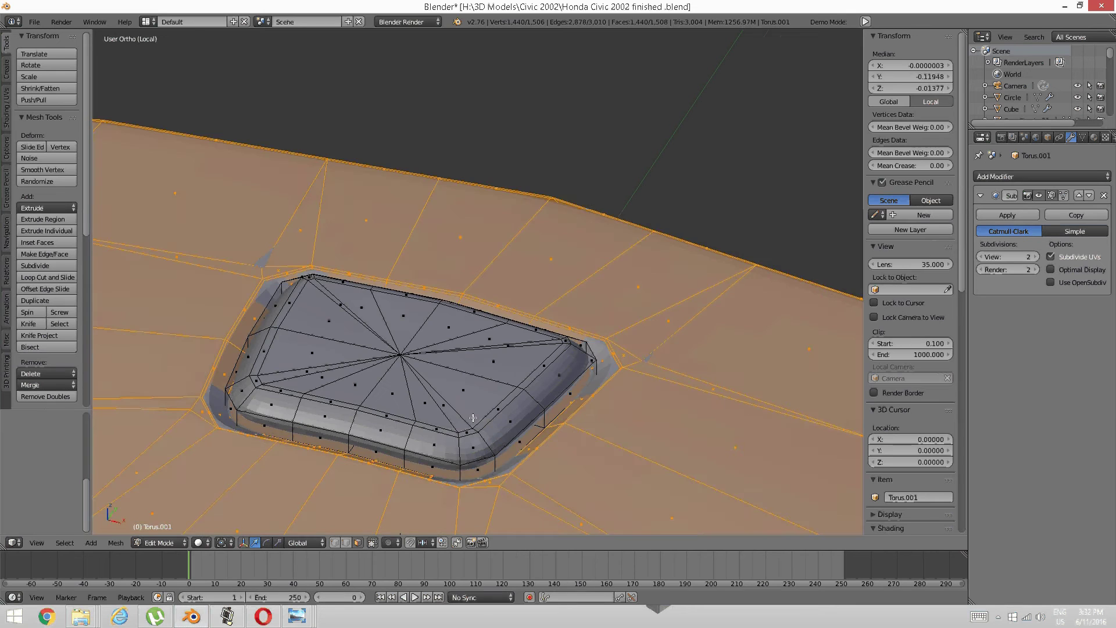
key(h)
Add two edge loops around the emblem's side wall, one close to its lower edge and one close to its upper edge
middle_drag(471, 416, 470, 312)
key(ctrl+r)
click(471, 312)
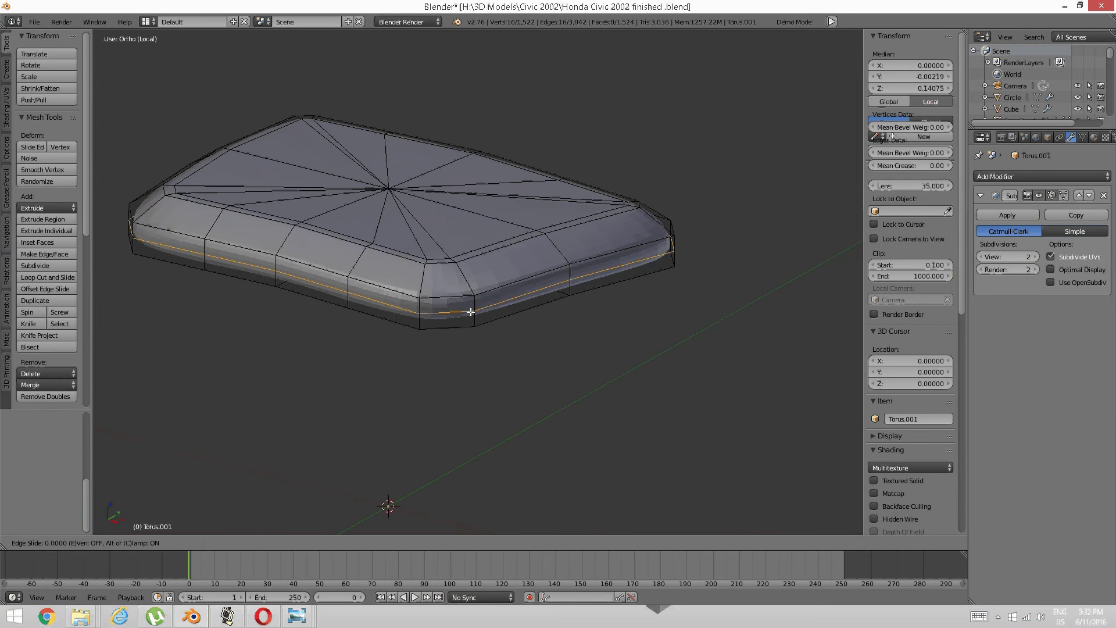
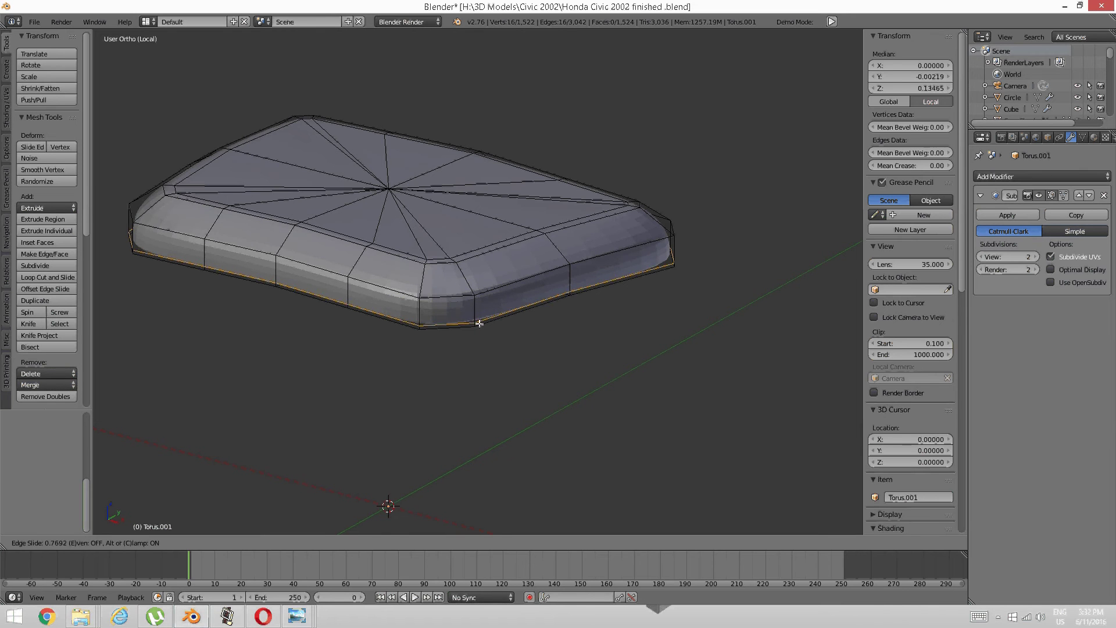
click(479, 323)
key(a)
key(ctrl+r)
click(467, 309)
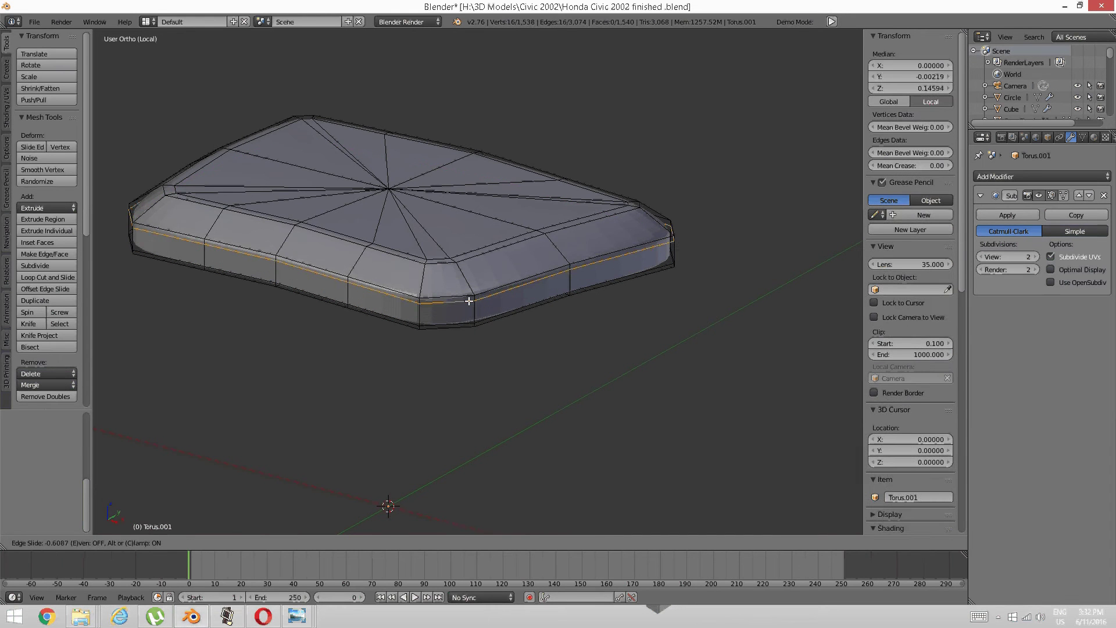
click(460, 334)
key(a)
Set the Subdivision Surface View level to 0 and knife a cut along Y across the emblem's underside, joining the opposite rim vertices beside the center line
middle_drag(459, 335, 651, 304)
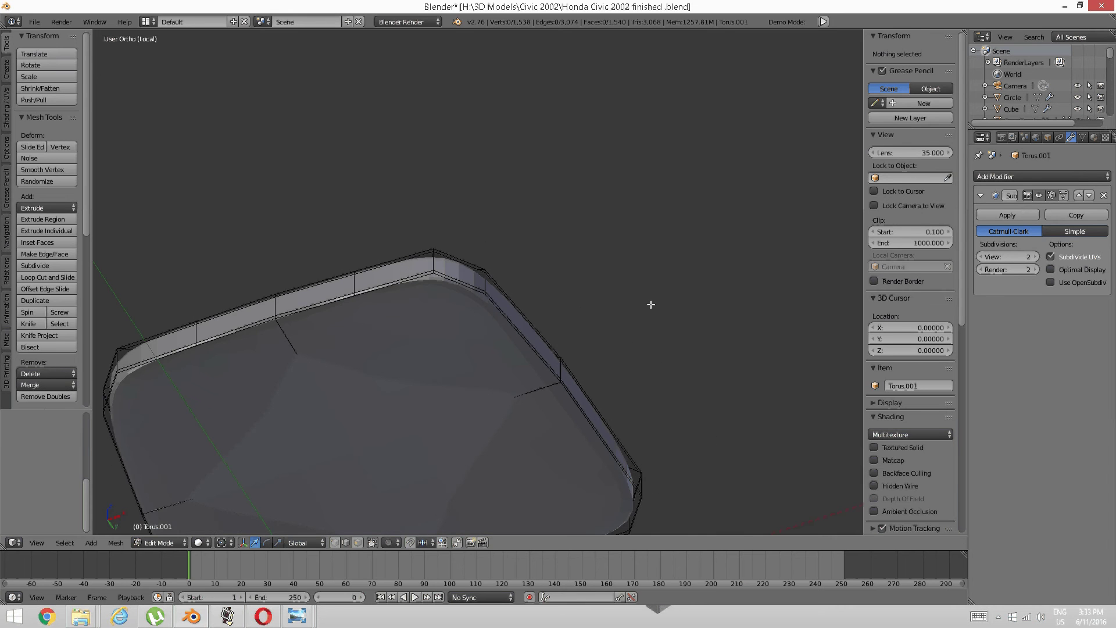
click(981, 257)
click(982, 256)
shift+middle_drag(451, 411, 502, 318)
key(k)
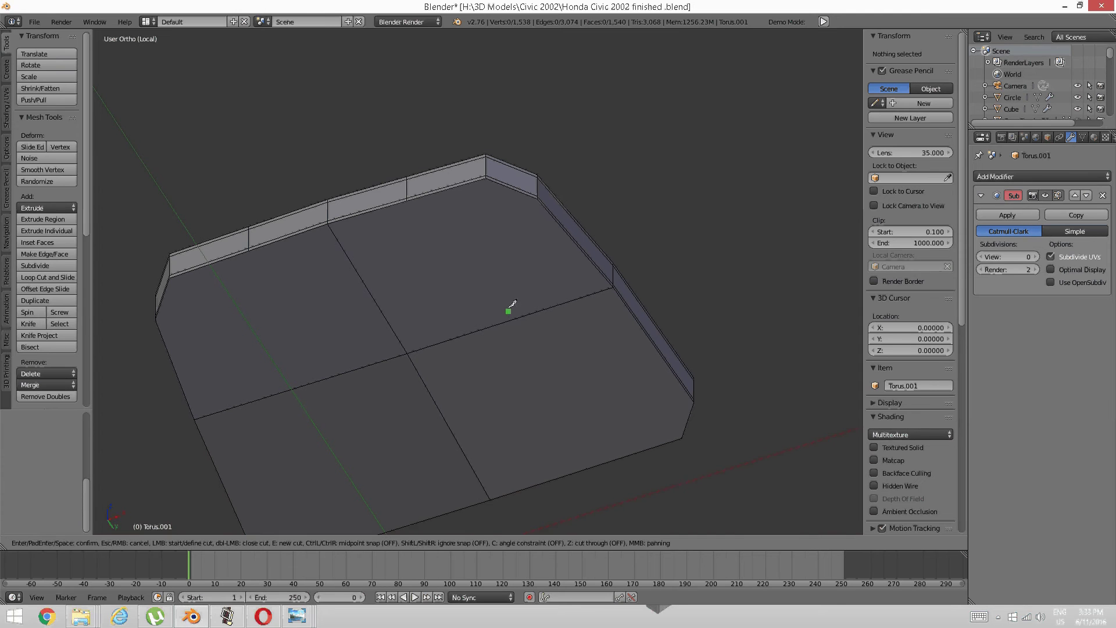
click(406, 200)
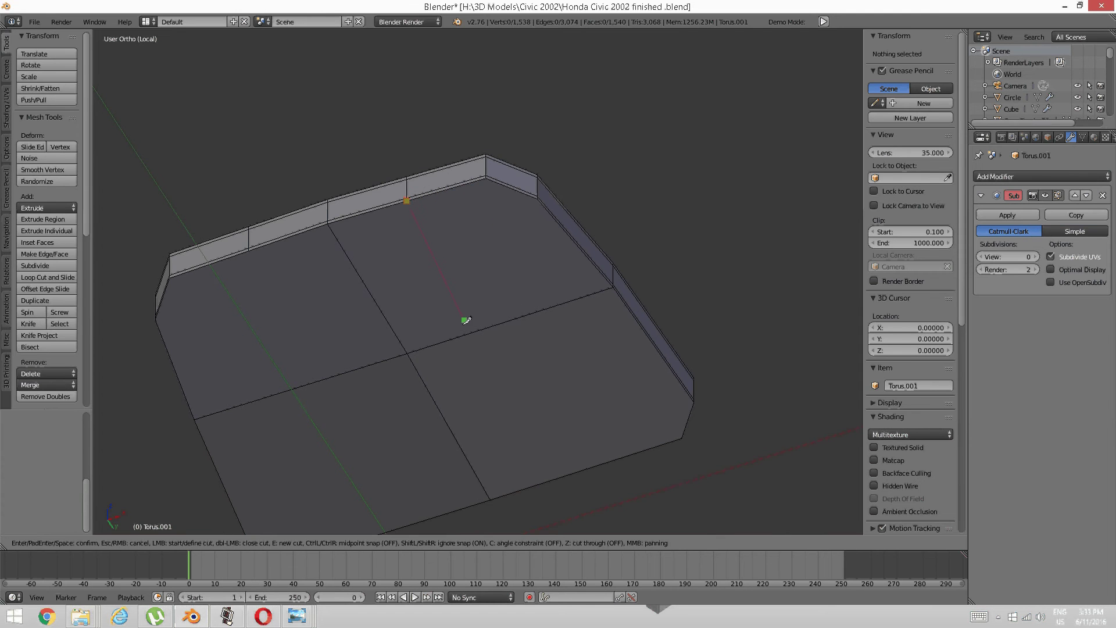
shift+middle_drag(466, 319, 418, 194)
middle_drag(536, 337, 419, 251)
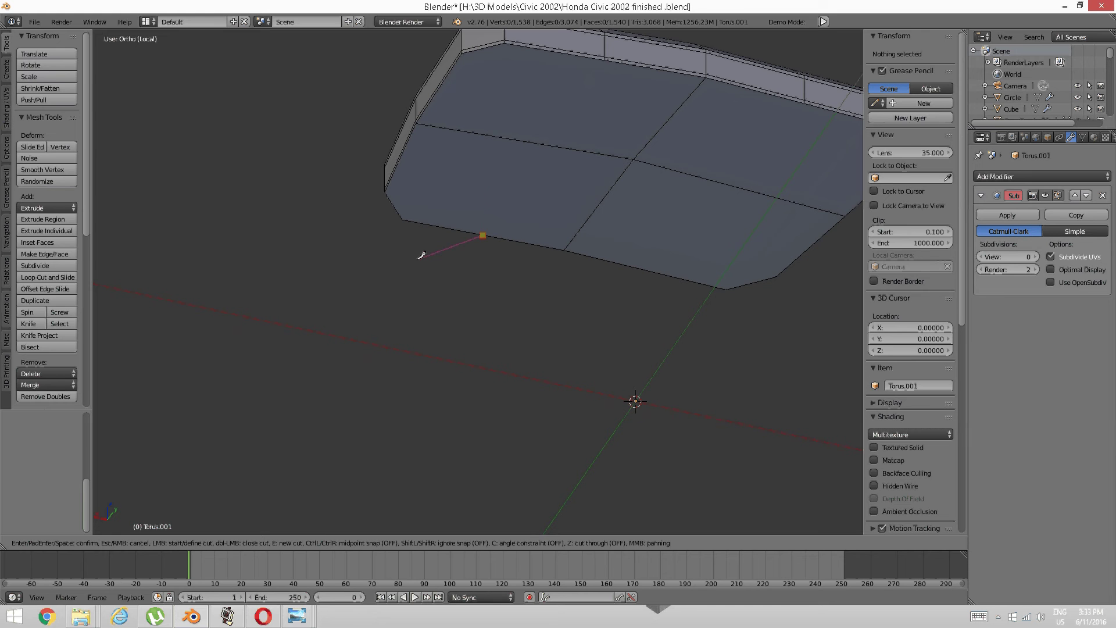
click(607, 58)
key(Return)
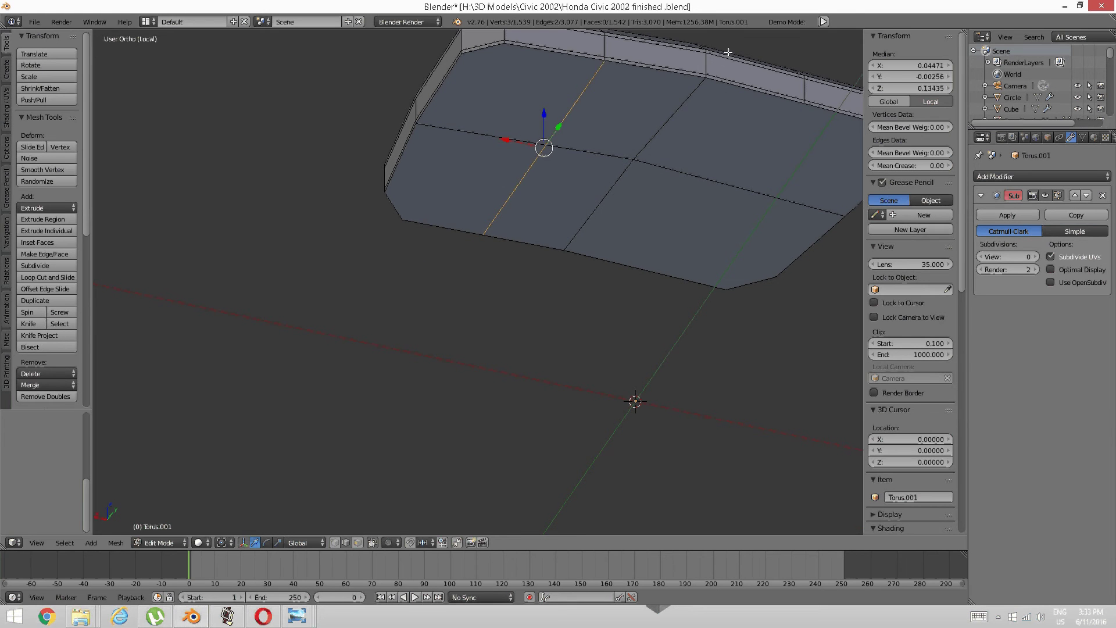
Knife a matching cut across the emblem's underside on the other side of the center line, between the opposite rim vertices
middle_drag(628, 104, 686, 168)
key(k)
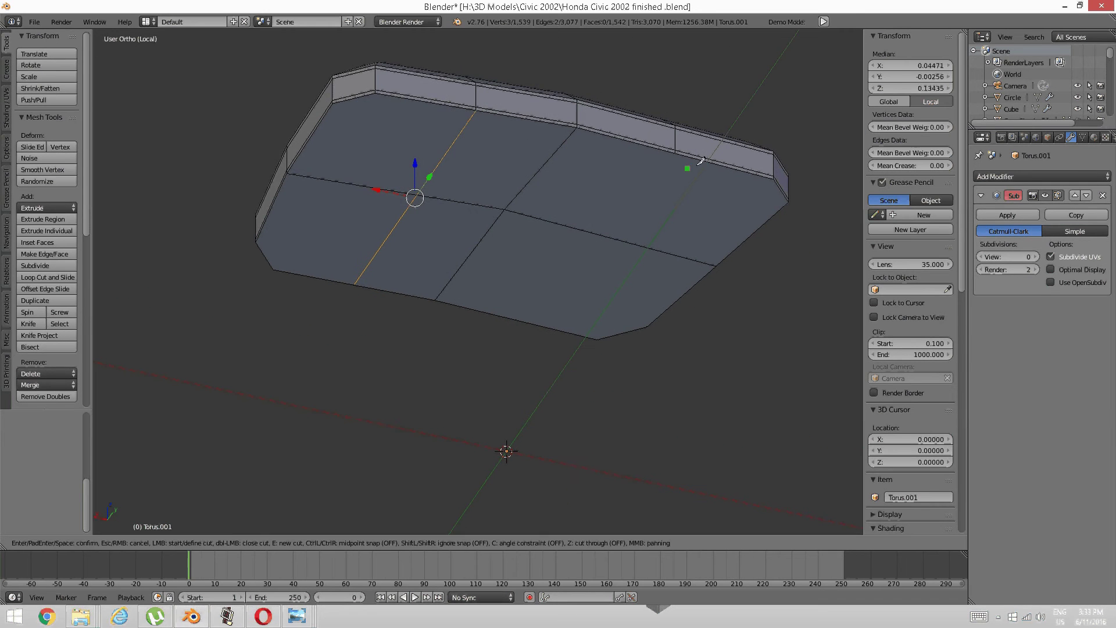
click(675, 153)
middle_drag(506, 317, 336, 114)
click(268, 119)
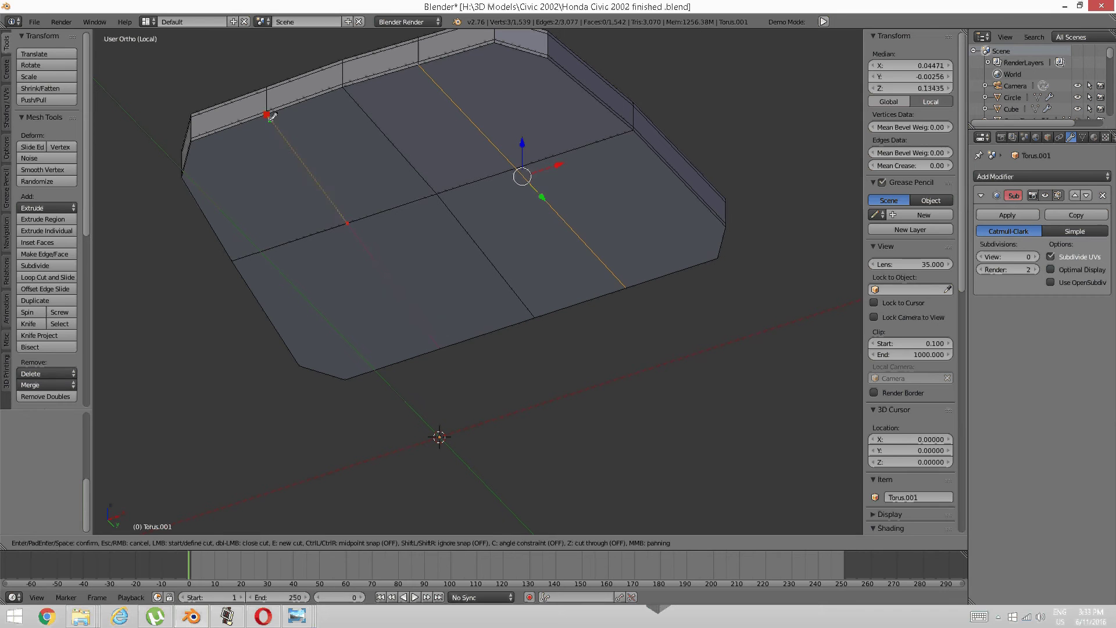
key(Return)
middle_drag(560, 194, 525, 183)
key(a)
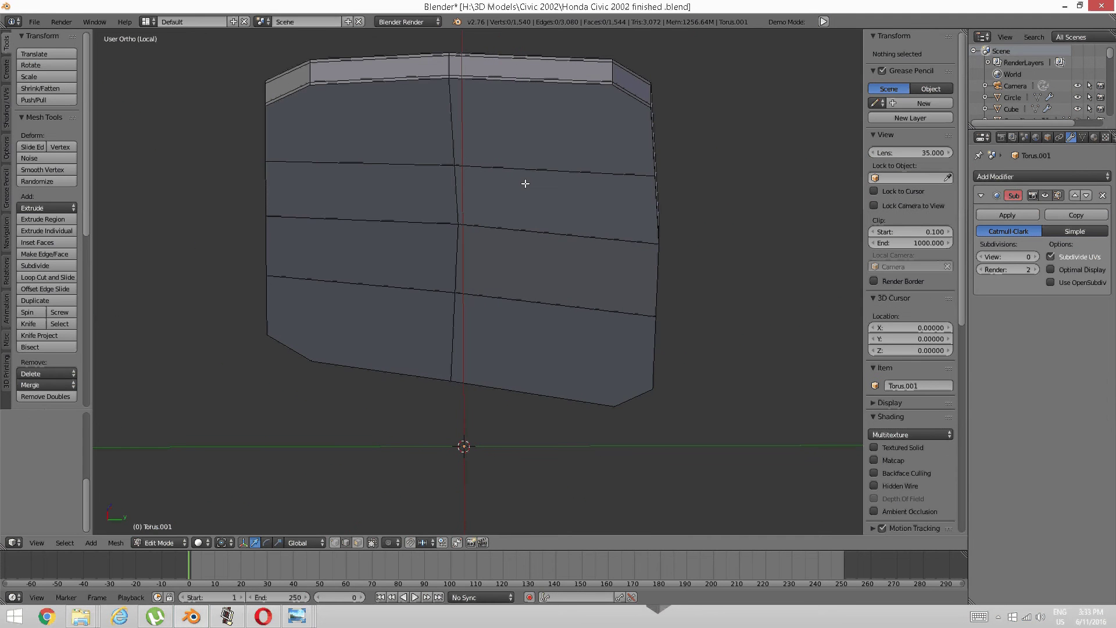
Knife two cuts along X across the emblem's underside, one near each long edge, joining the opposite corner vertices
key(k)
click(613, 84)
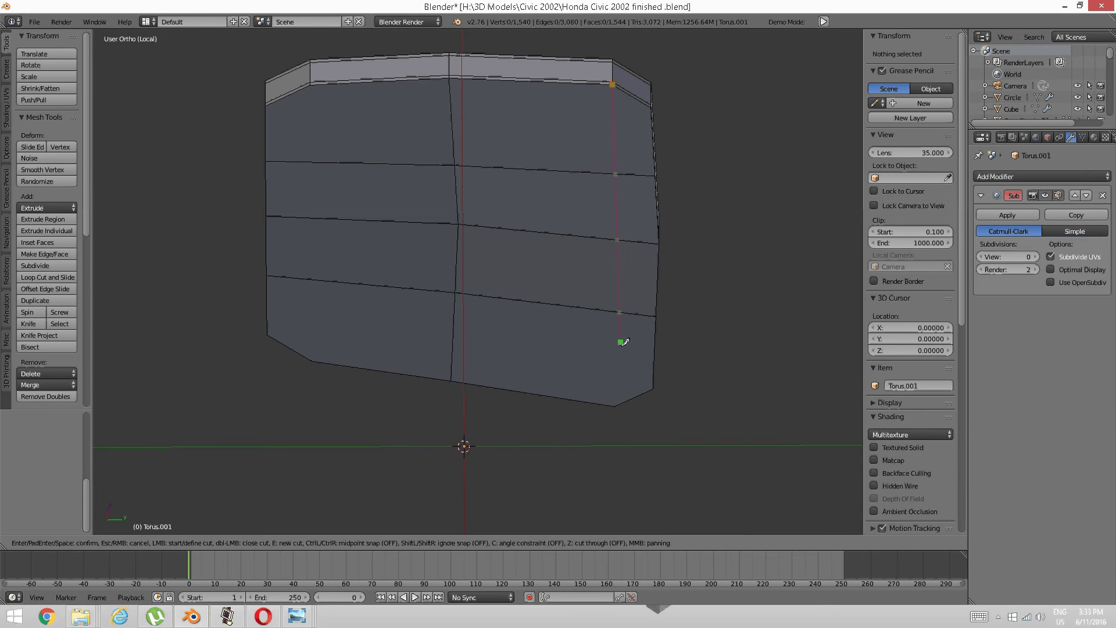
click(614, 405)
key(Return)
shift+middle_drag(369, 186, 475, 213)
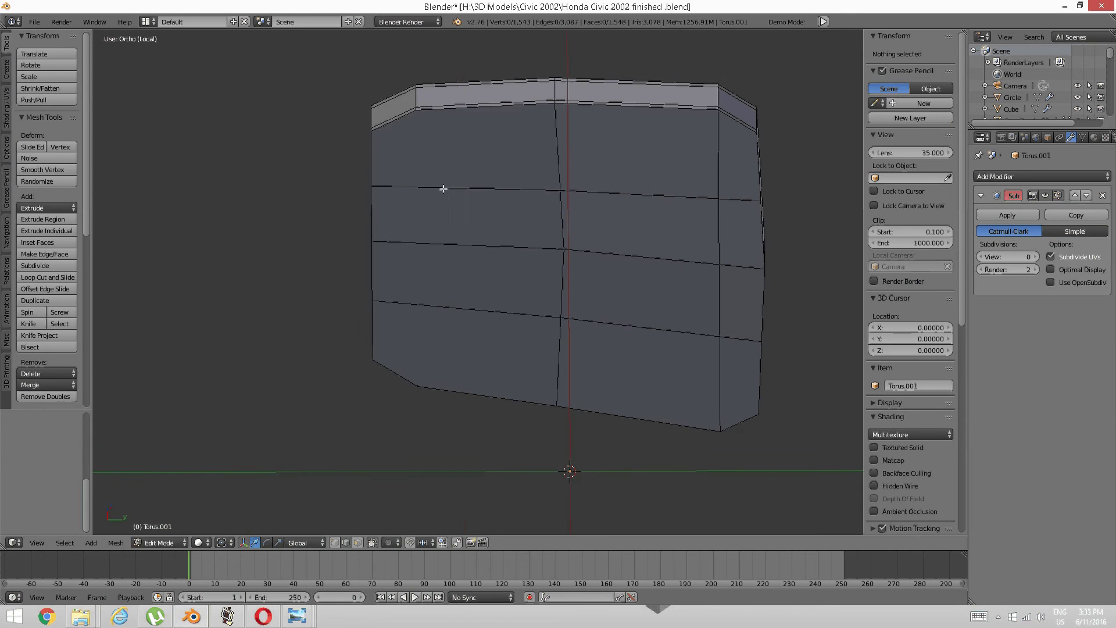
key(k)
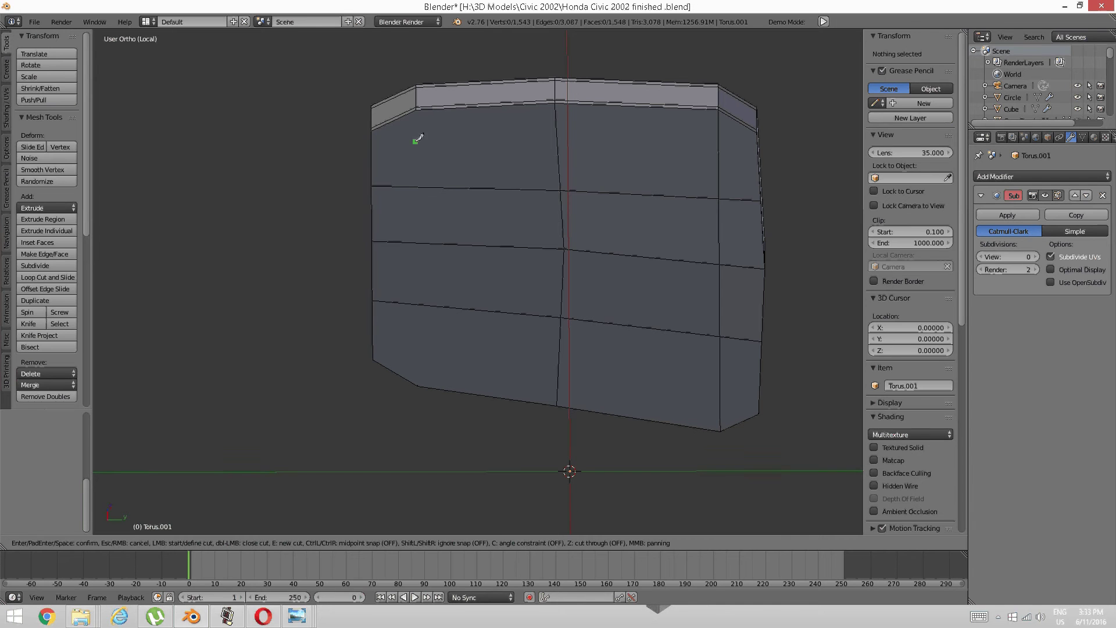
click(417, 111)
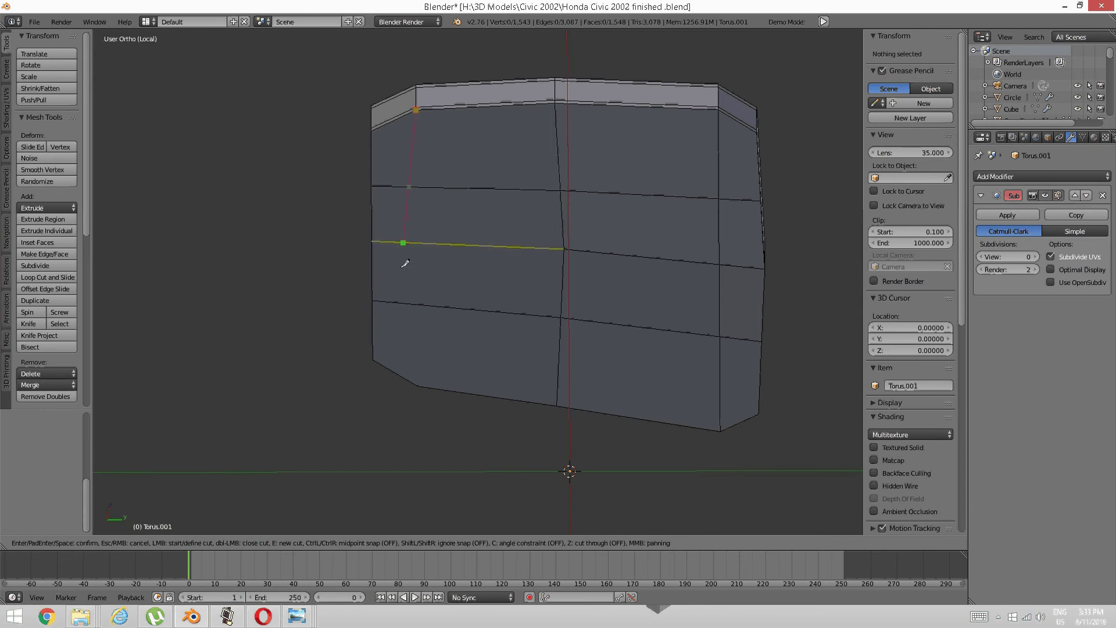
click(418, 385)
key(Return)
key(a)
Select all the triangular fan faces on the emblem's top in face mode and delete them
middle_drag(406, 369, 470, 281)
key(ctrl+Tab)
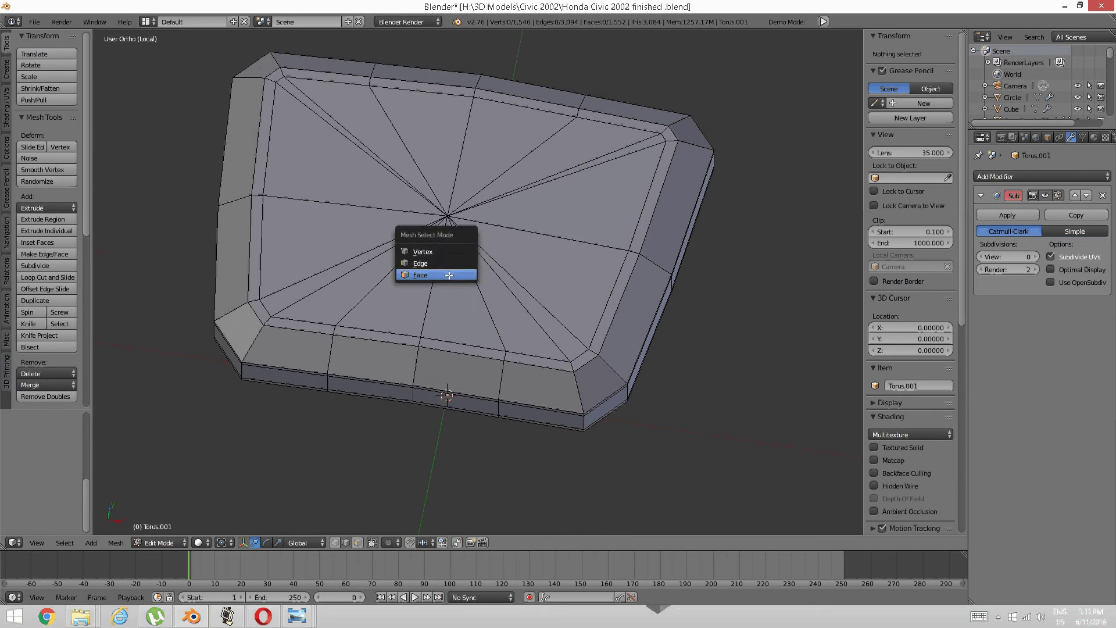
click(470, 277)
key(c)
mouse_move(416, 277)
mouse_down()
mouse_move(349, 204)
mouse_move(456, 219)
mouse_move(453, 246)
mouse_up()
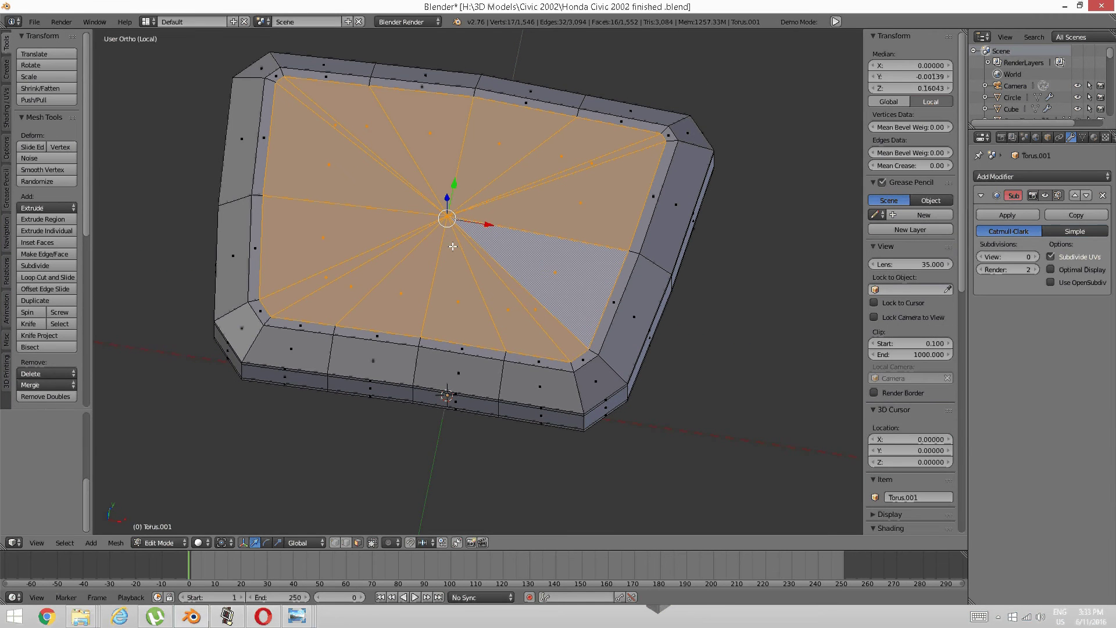
key(x)
click(451, 248)
Select the open inner edge loop on the emblem's top and fill it with a single face
key(ctrl+Tab)
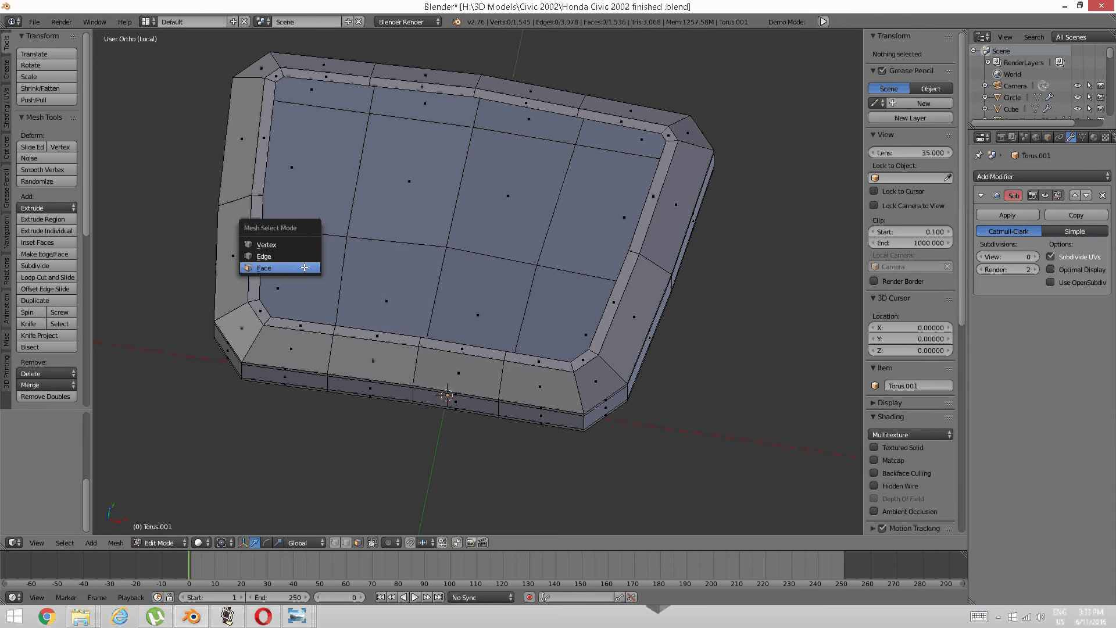
click(273, 256)
alt+right_click(270, 264)
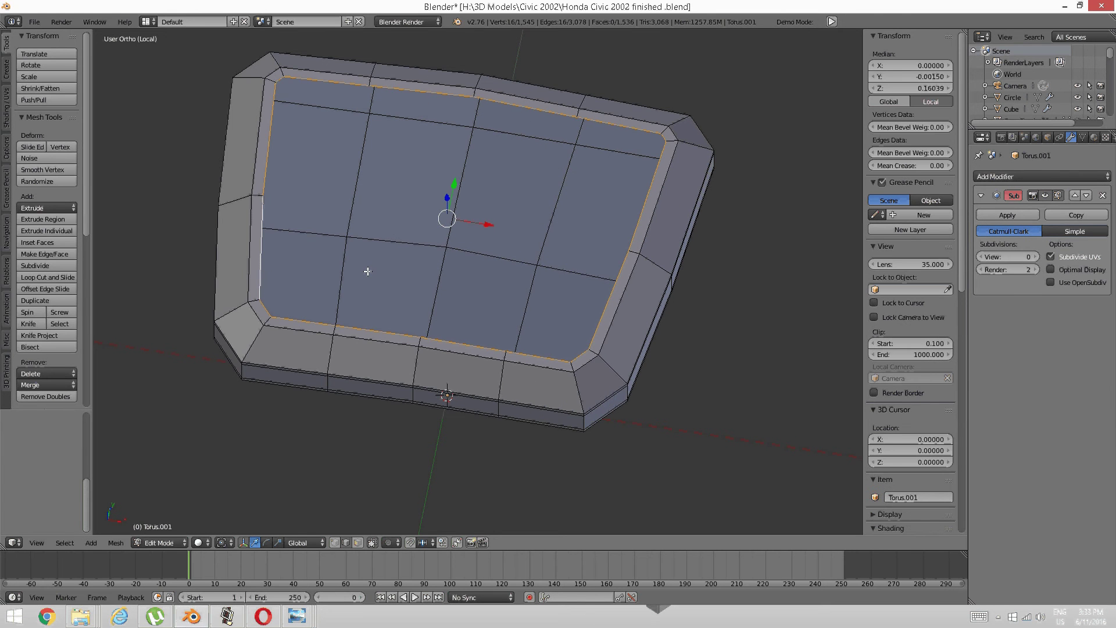
key(f)
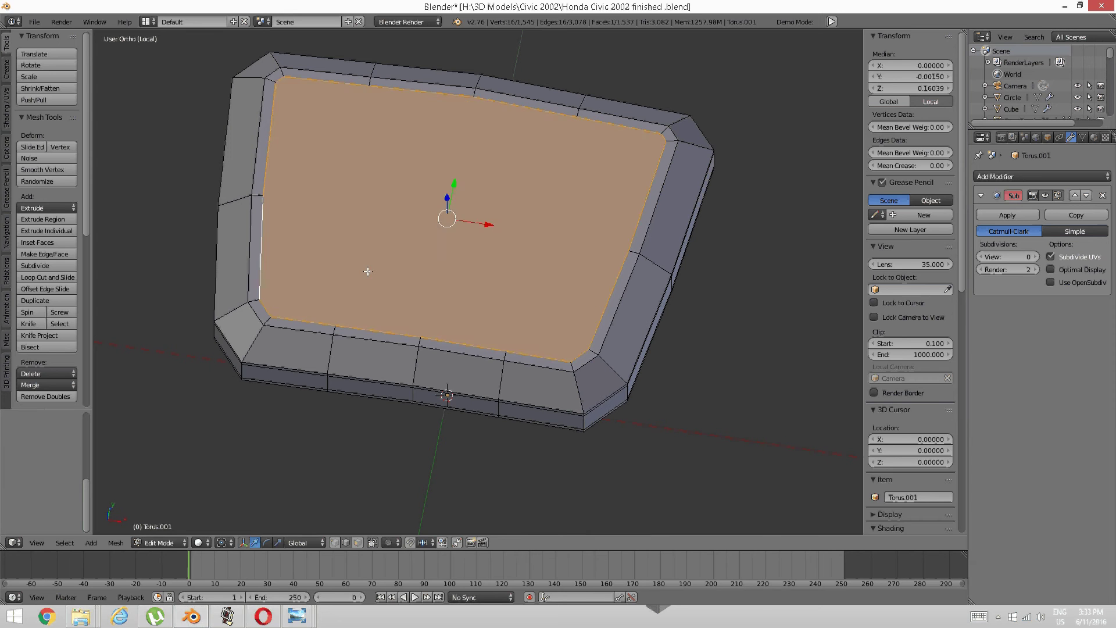
key(a)
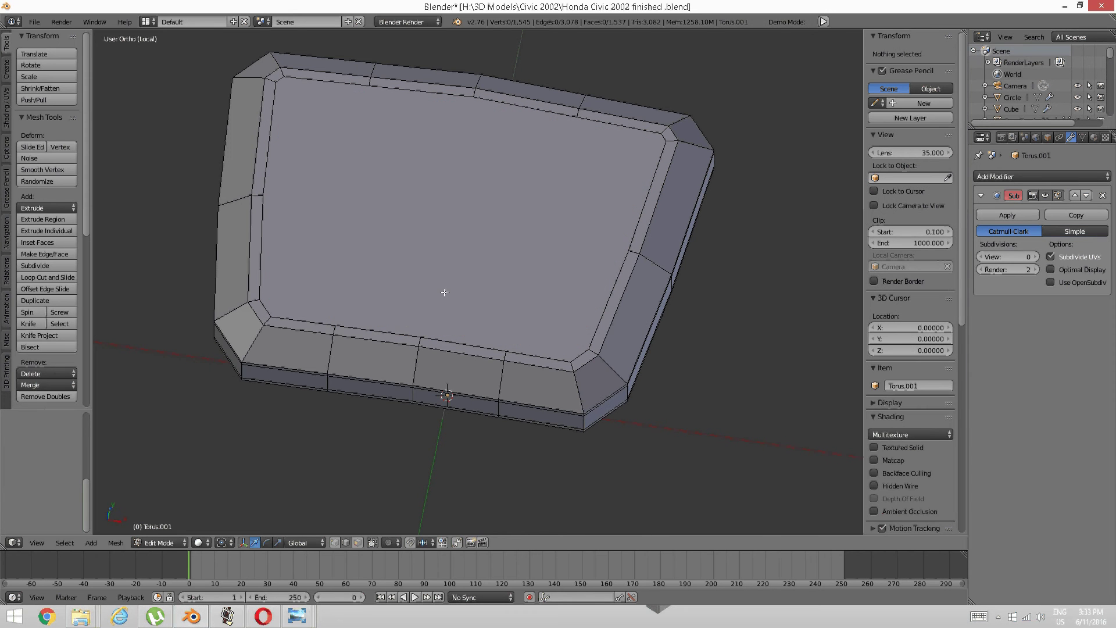
Knife a center cut along Y and a crossing cut along X through the top face, joining opposite rim vertices
key(k)
click(473, 97)
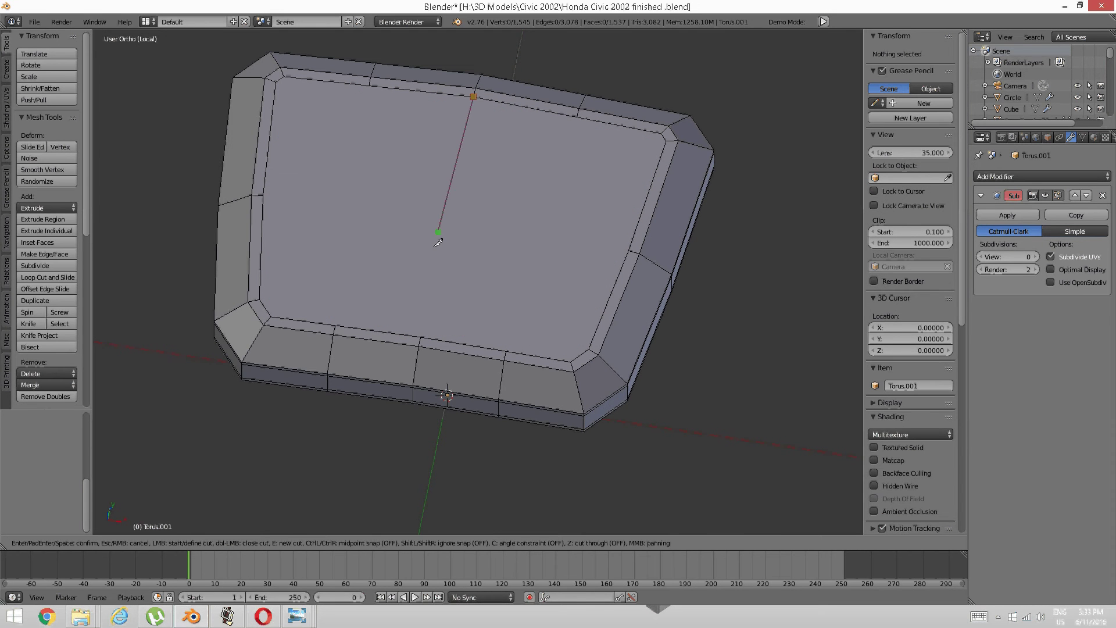
click(419, 333)
key(Return)
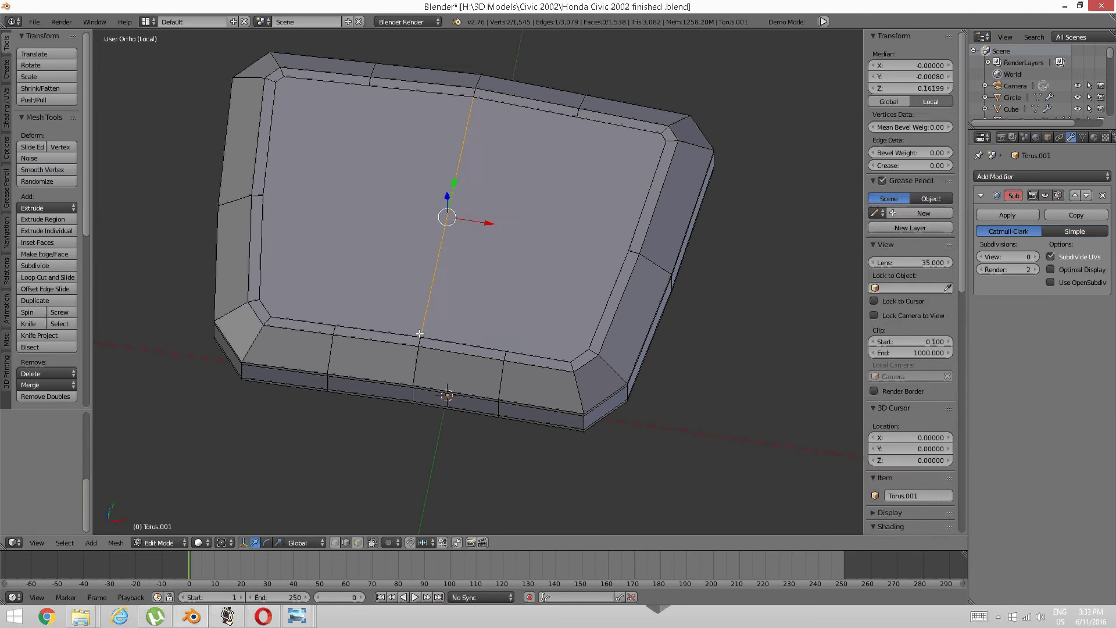
key(a)
key(k)
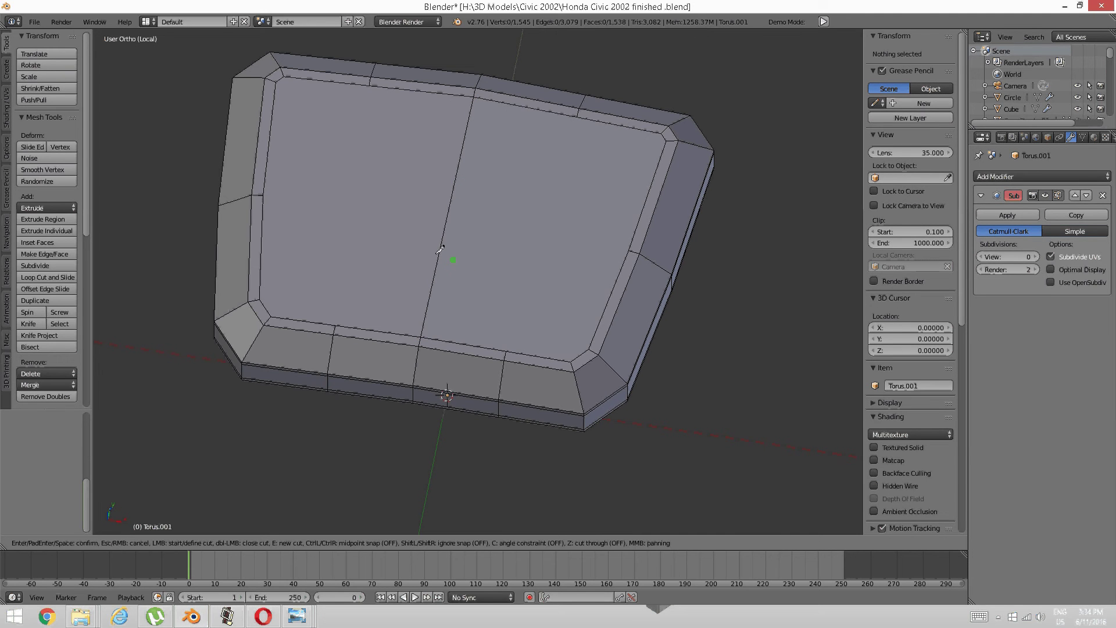
click(263, 196)
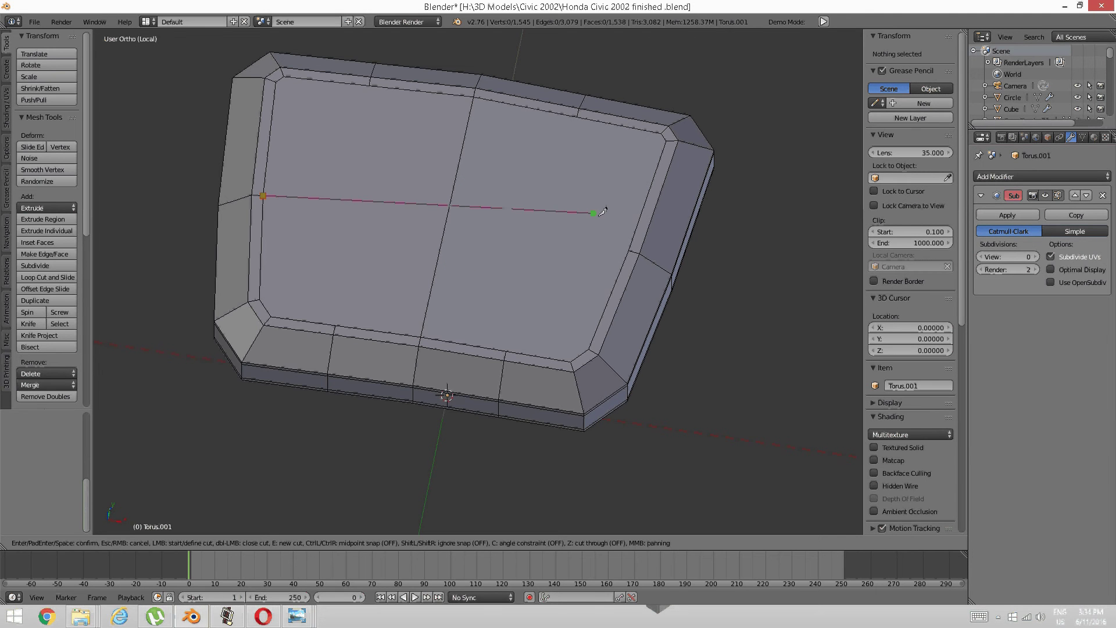
click(629, 251)
key(Return)
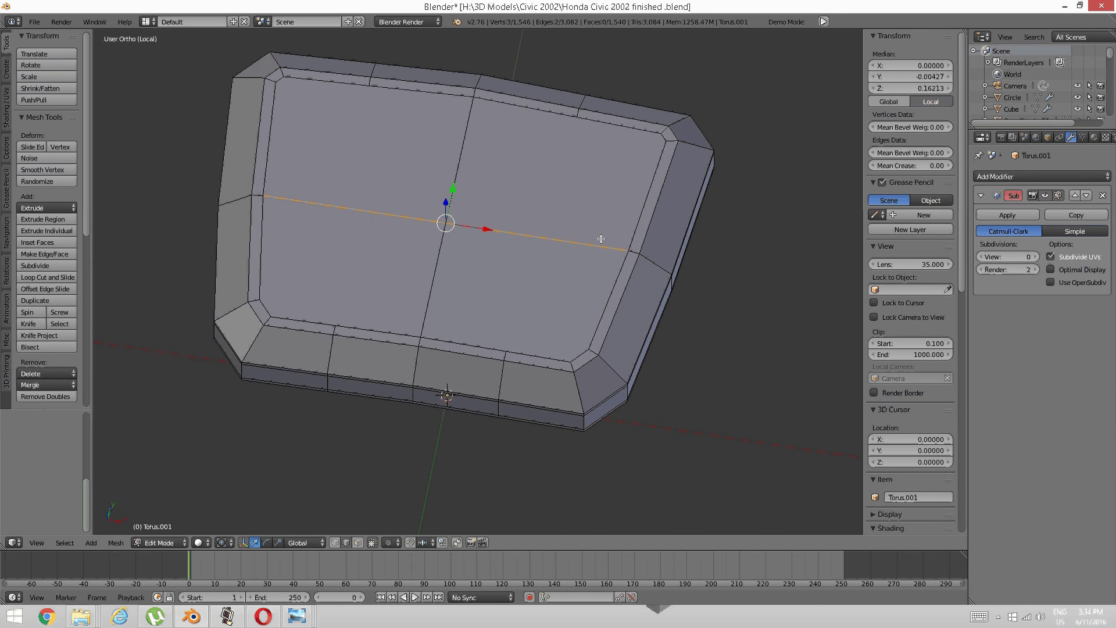
Knife two more cuts along Y across the emblem's top, one on each side of the center line
key(k)
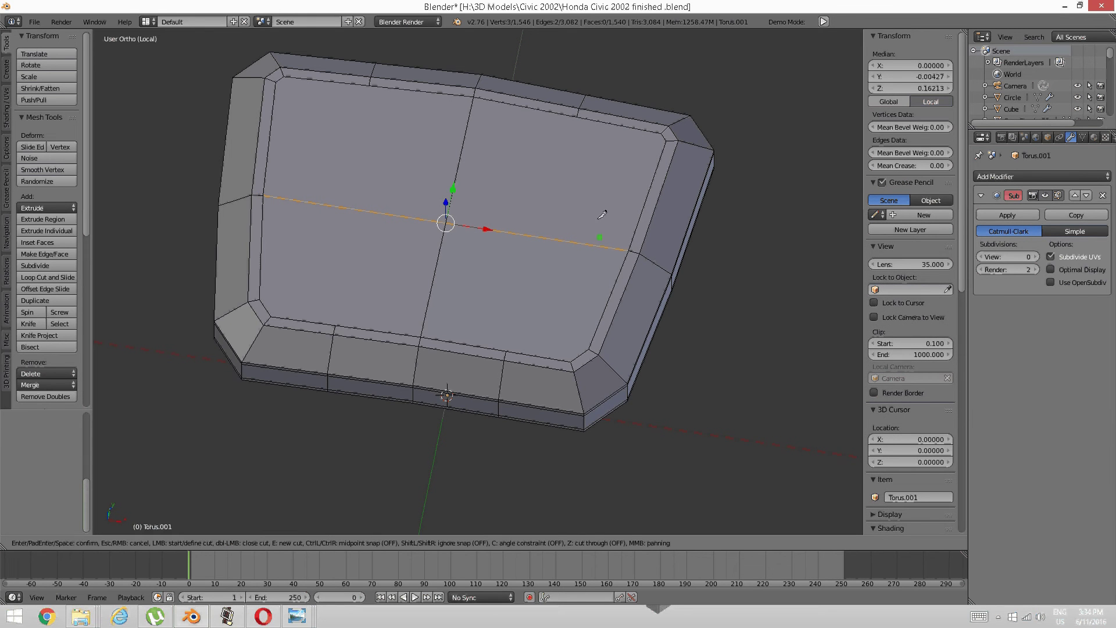
click(578, 117)
key(Return)
key(k)
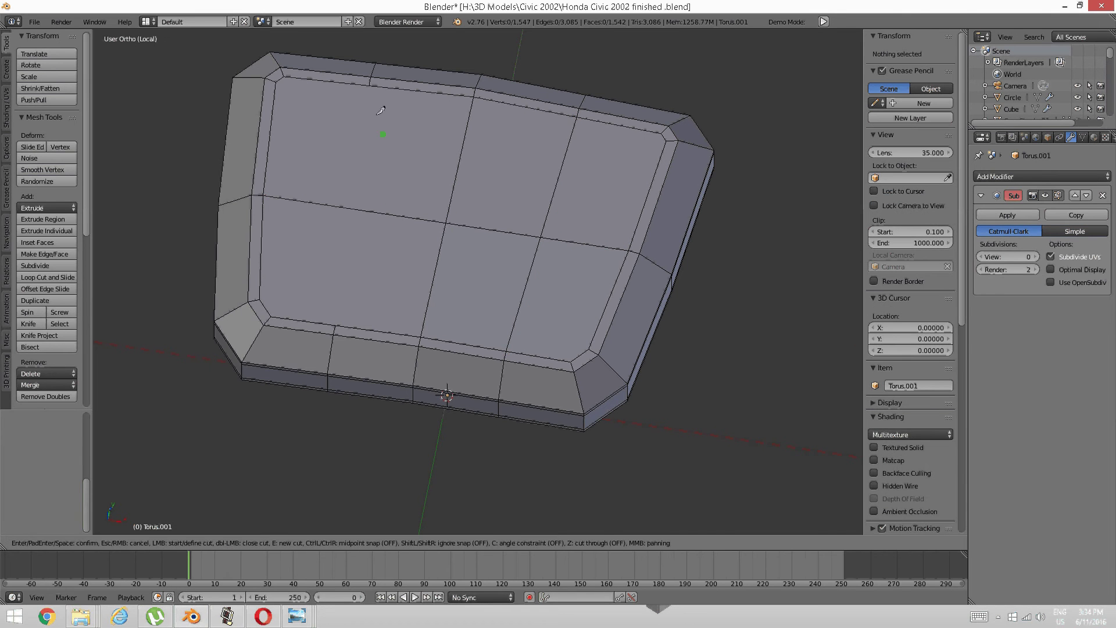
click(370, 85)
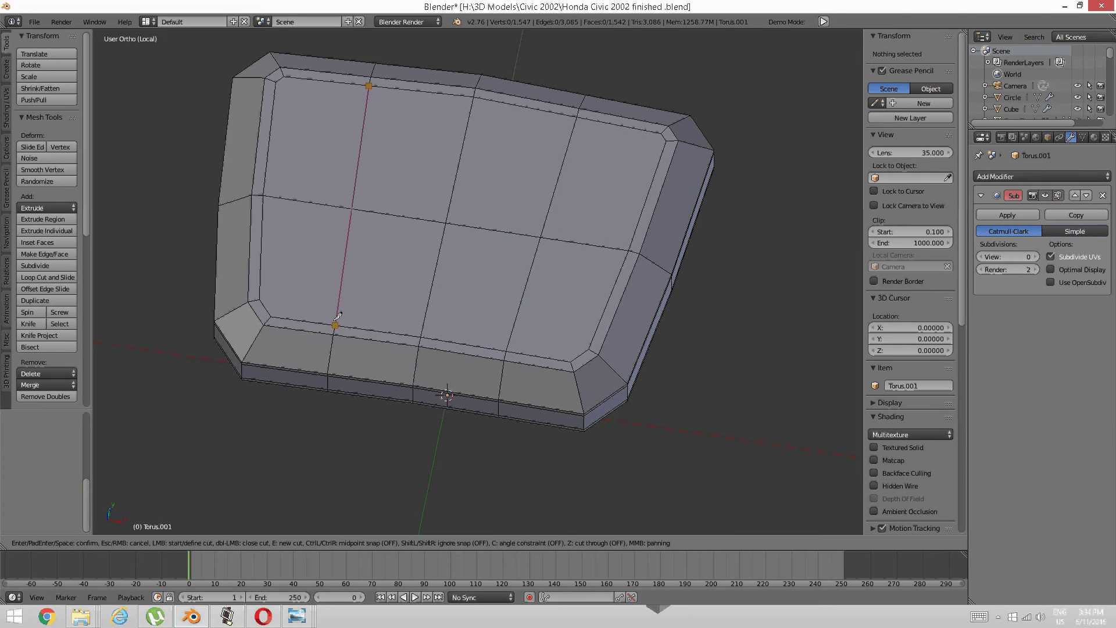
key(Return)
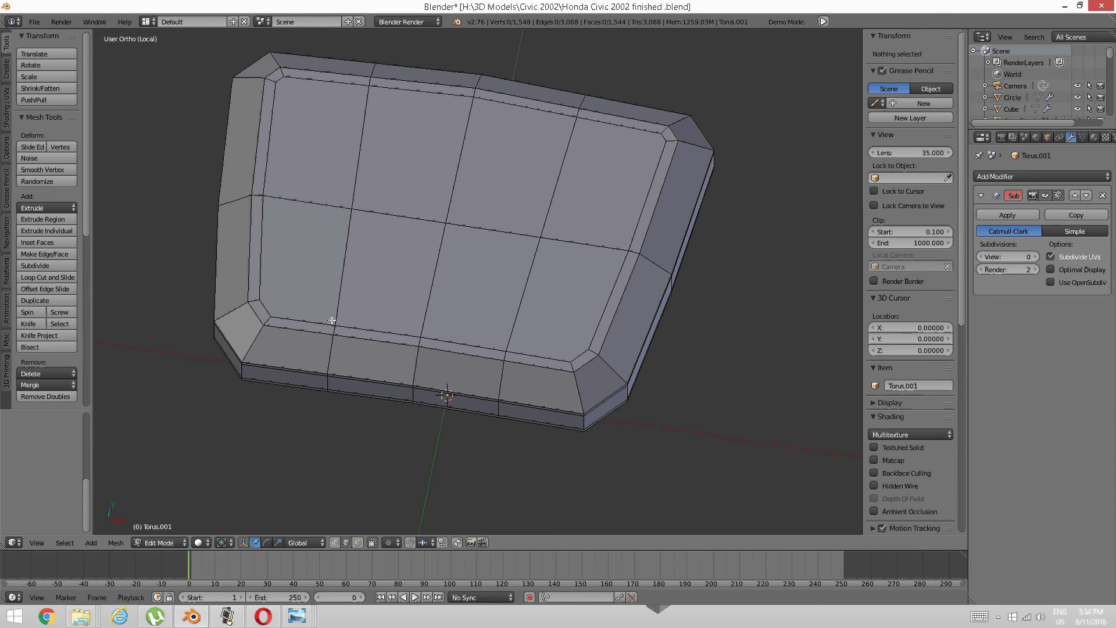
Knife two cuts along X near the top face's long edges, joining the opposite corner vertices of the inner rim
key(k)
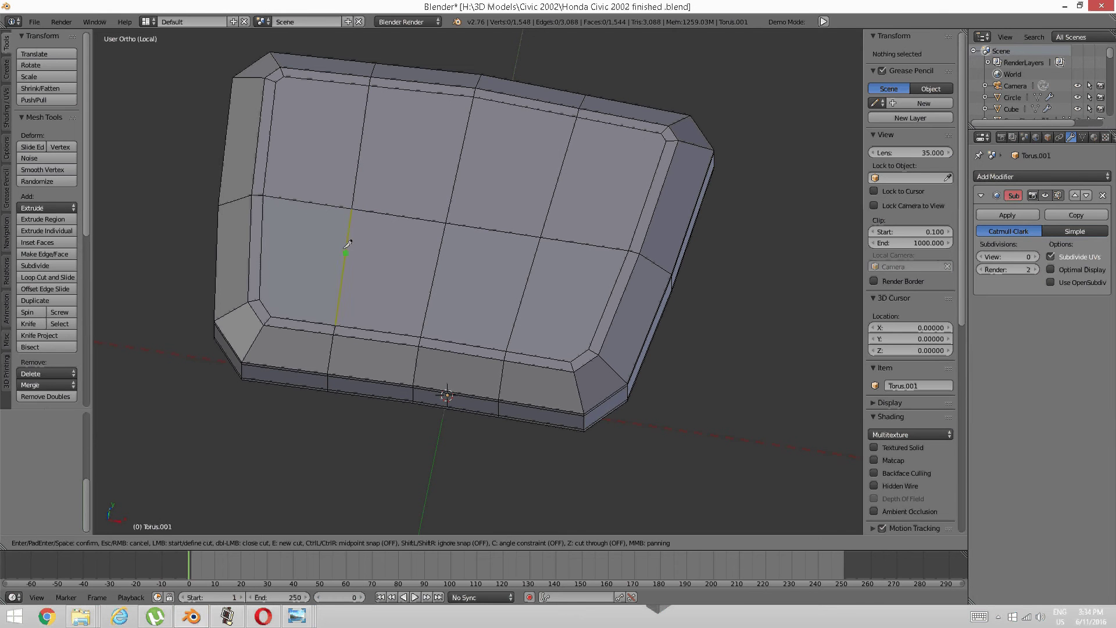
click(275, 82)
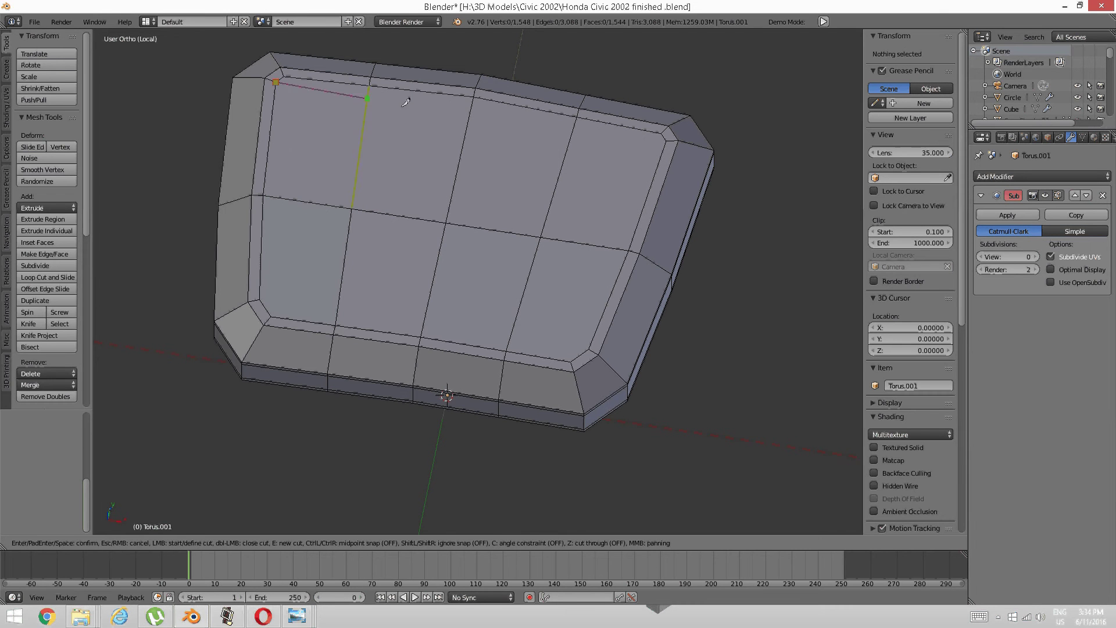
click(668, 140)
key(Return)
key(a)
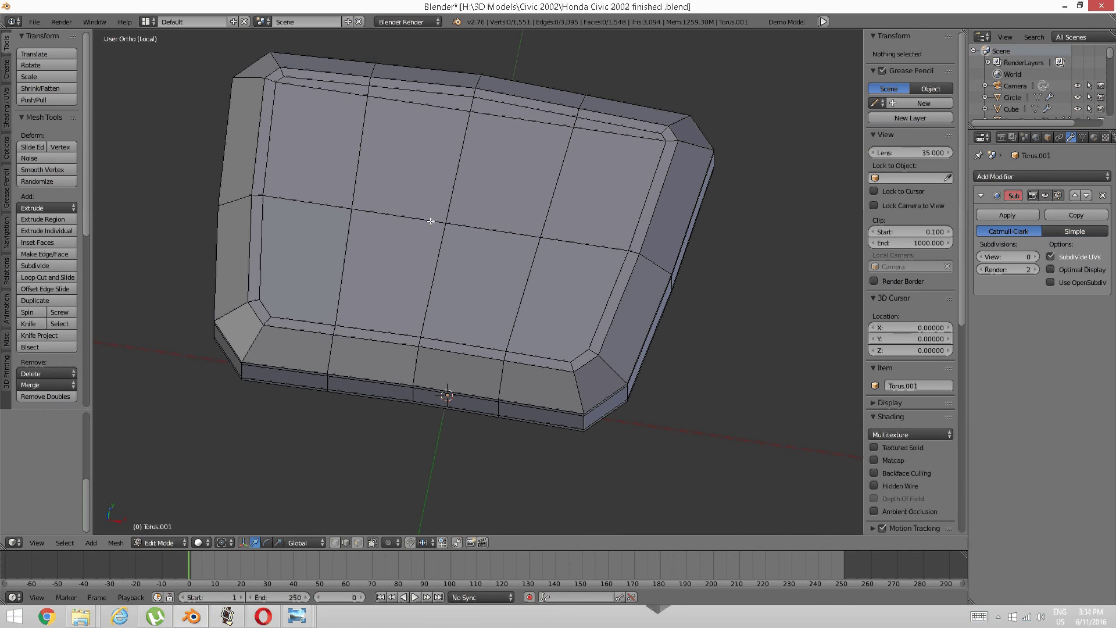
key(k)
click(261, 298)
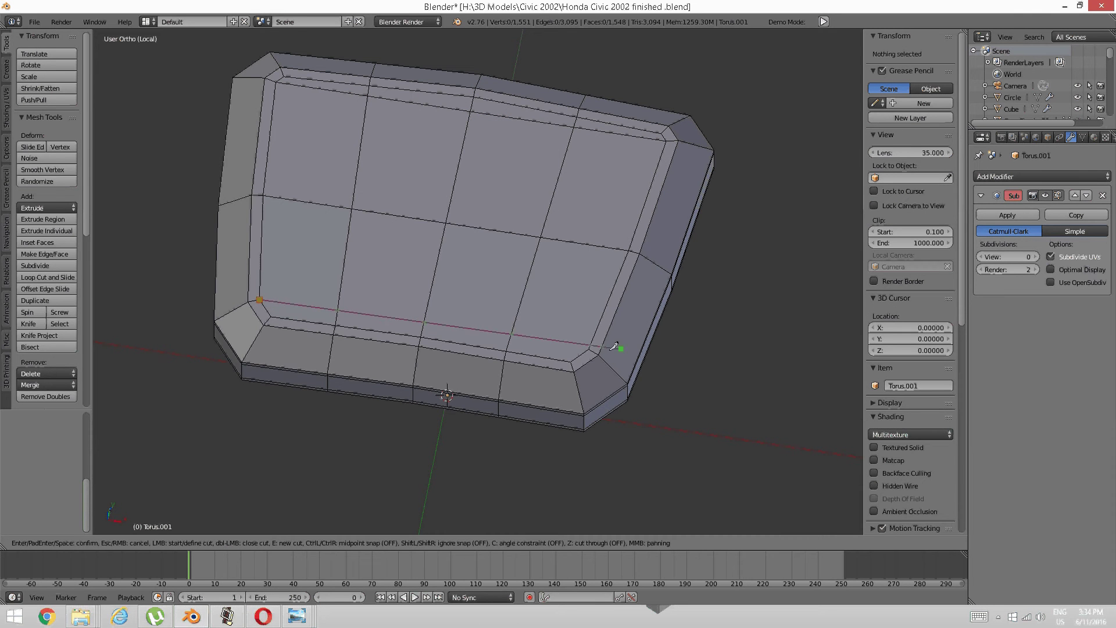
click(589, 349)
key(Return)
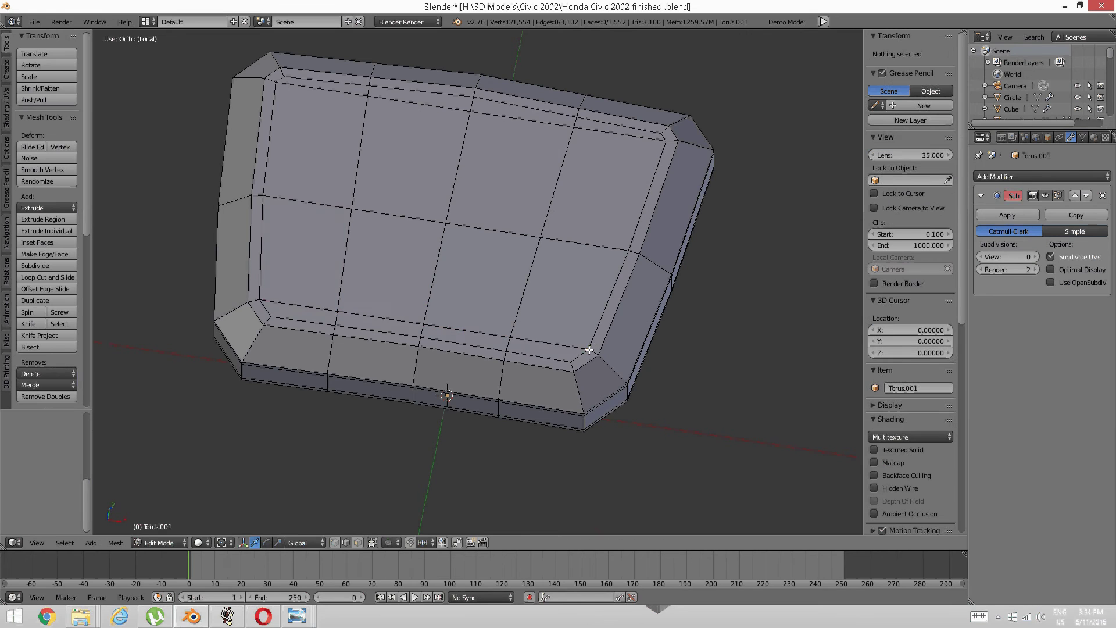
Select the four central faces on the emblem's top and raise them about 0.0018 along Z
scroll(635, 324, down, 3)
middle_drag(635, 324, 464, 289)
key(ctrl+Tab)
click(456, 286)
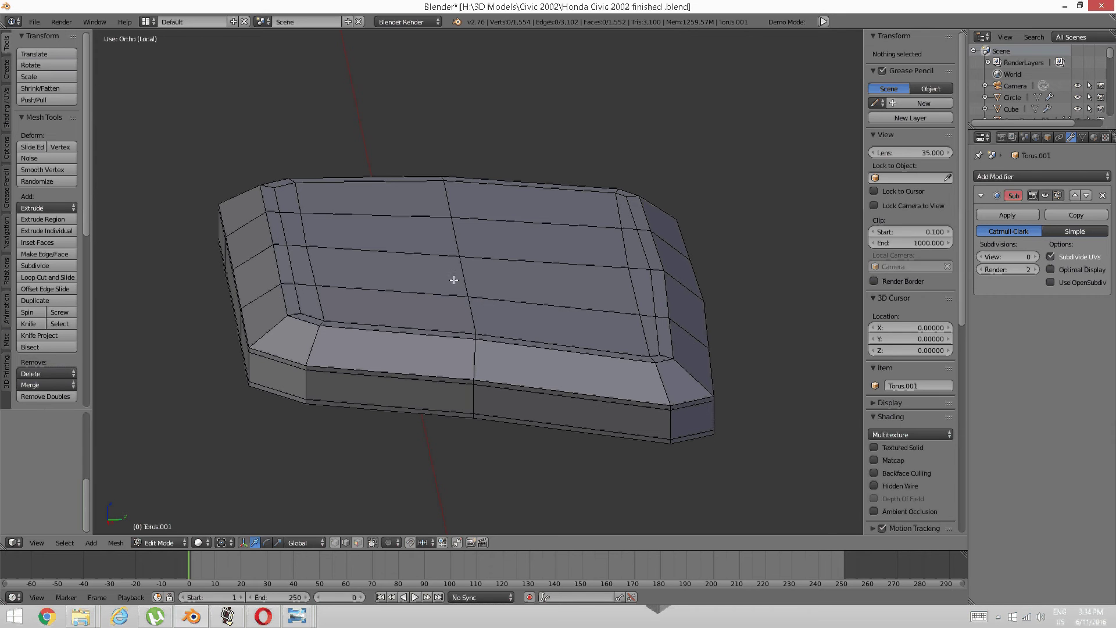
click(463, 278)
shift+click(453, 260)
key(ctrl+Tab)
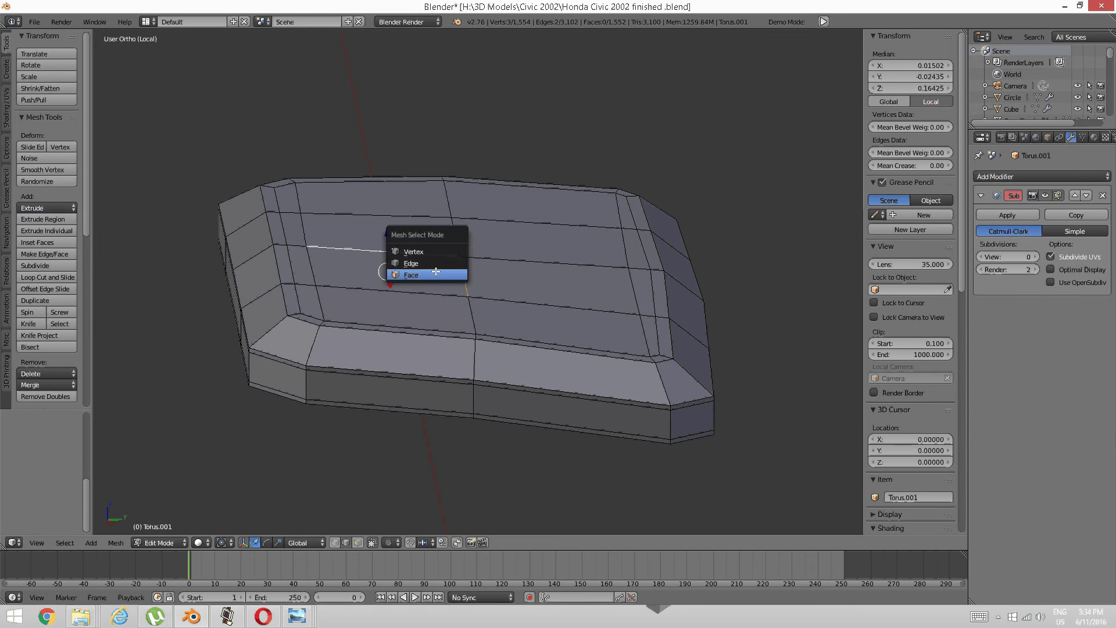
click(428, 274)
right_click(428, 273)
shift+right_click(436, 244)
shift+right_click(503, 251)
middle_drag(523, 272, 469, 226)
key(g)
key(z)
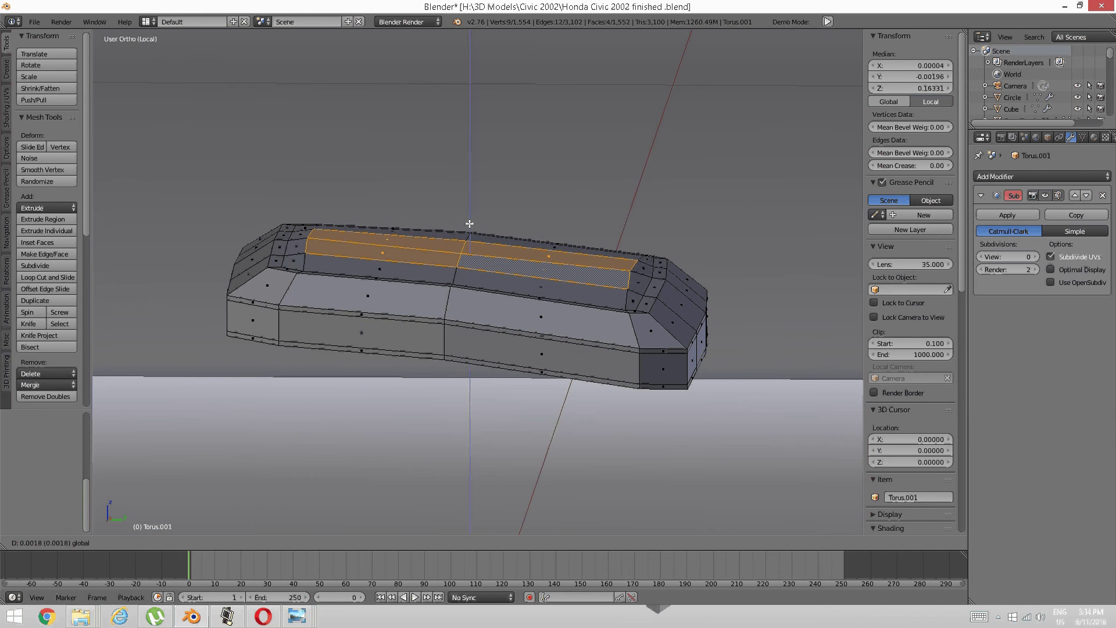
click(470, 225)
key(a)
Select the two edges meeting at the center of the emblem's top and raise them about 0.0026 along Z
middle_drag(470, 225, 535, 267)
key(ctrl+Tab)
click(454, 234)
right_click(462, 262)
shift+right_click(456, 246)
key(g)
key(z)
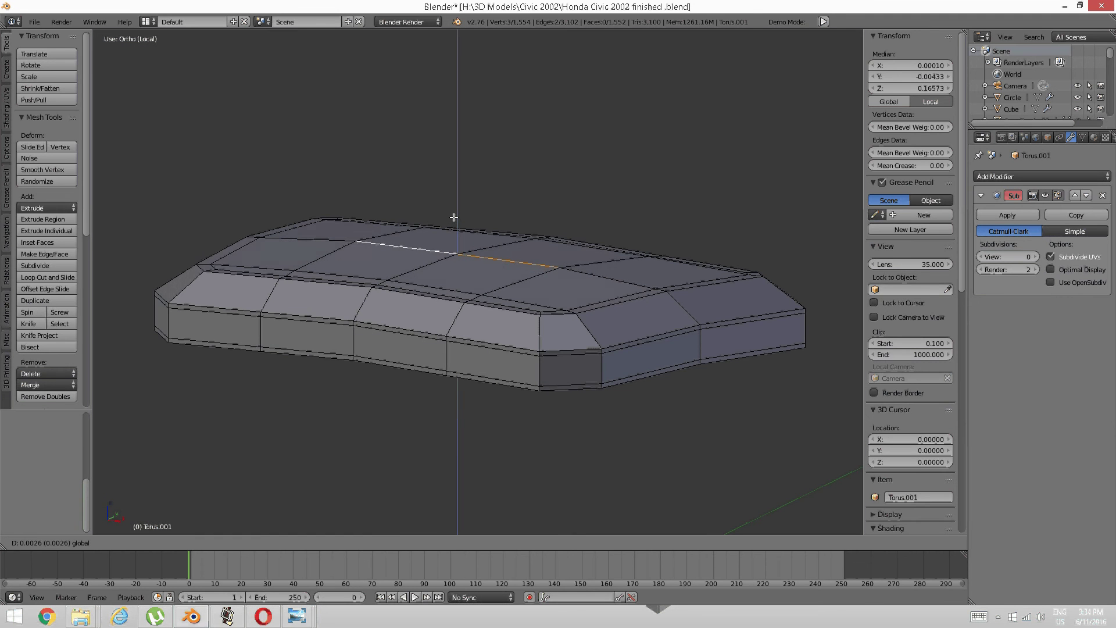
click(454, 217)
key(a)
key(ctrl+Tab)
click(438, 222)
right_click(455, 254)
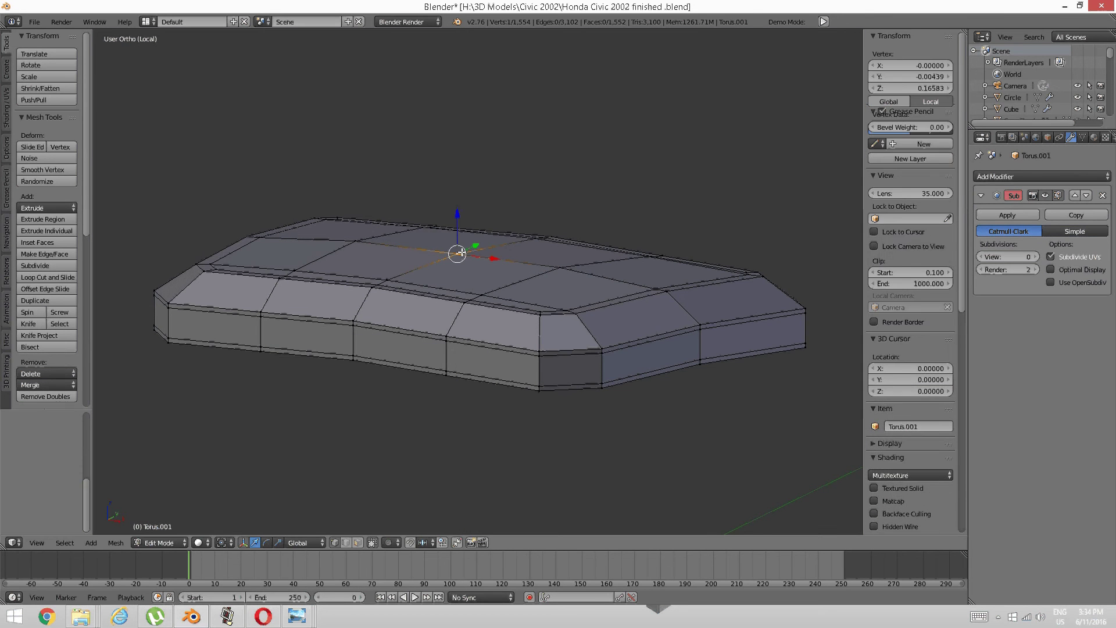
mouse_move(446, 252)
middle_down()
mouse_move(458, 229)
mouse_move(488, 251)
mouse_move(463, 250)
middle_up()
click(452, 219)
key(a)
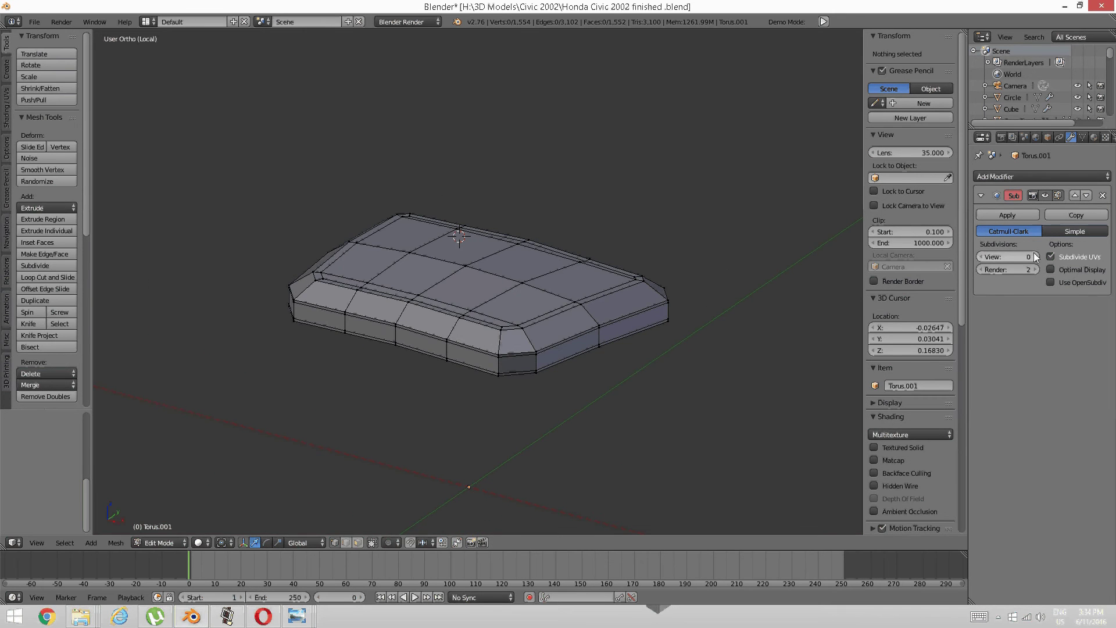
Set the Subdivision Surface View level to 3 and unhide the rest of the steering wheel mesh
drag(1034, 256, 1061, 256)
middle_drag(555, 281, 536, 308)
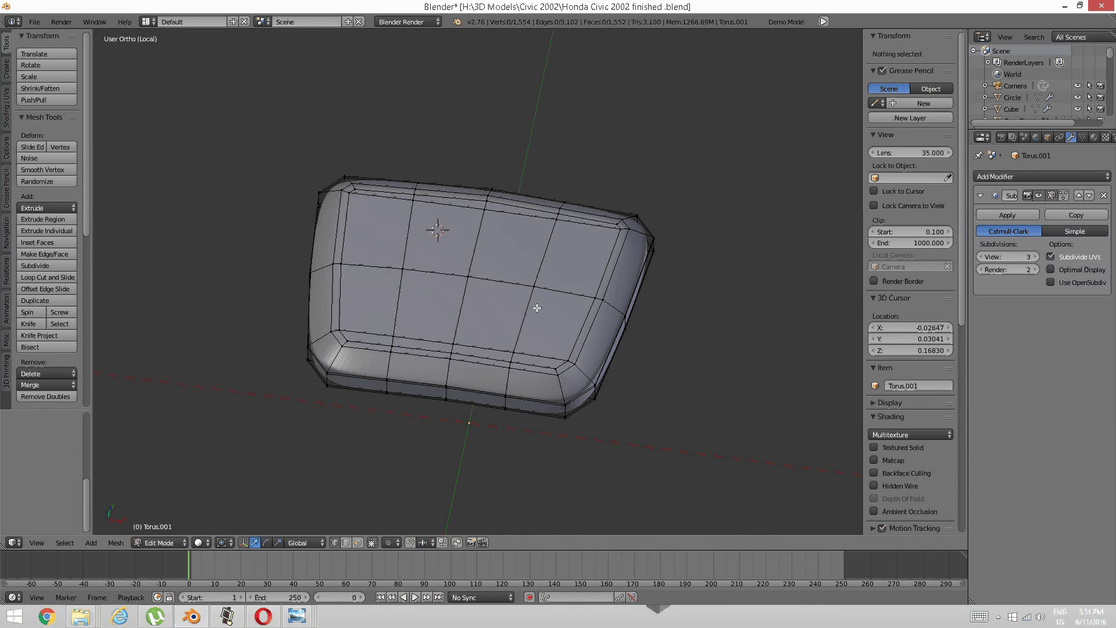
key(alt+h)
key(a)
Examine the emblem's fit in the hub recess and the whole steering wheel from several angles
scroll(533, 302, down, 3)
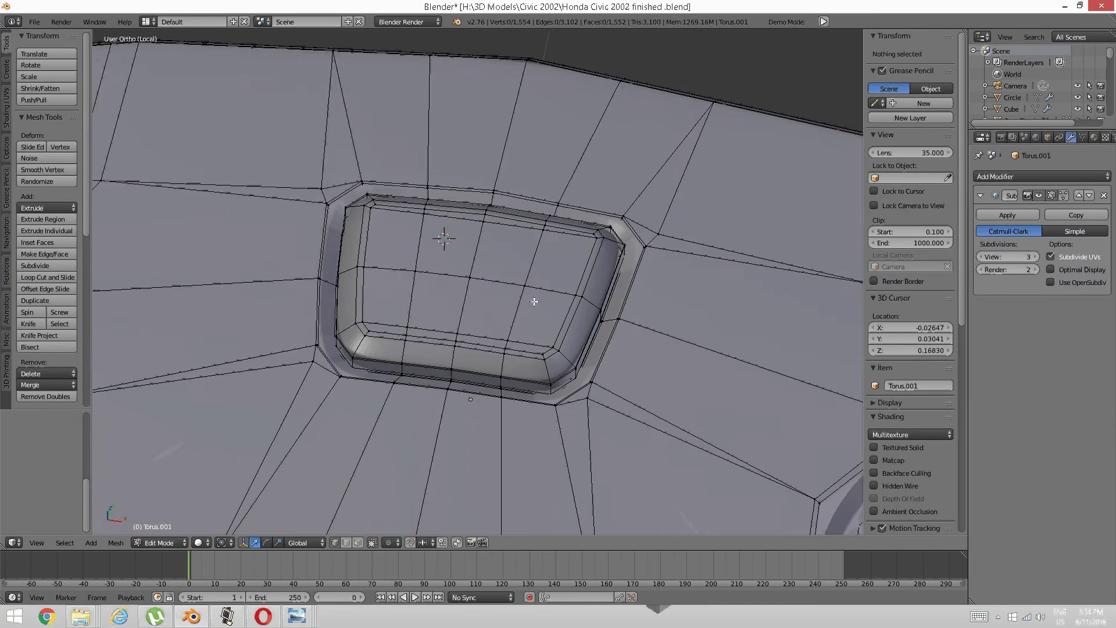
scroll(534, 302, down, 3)
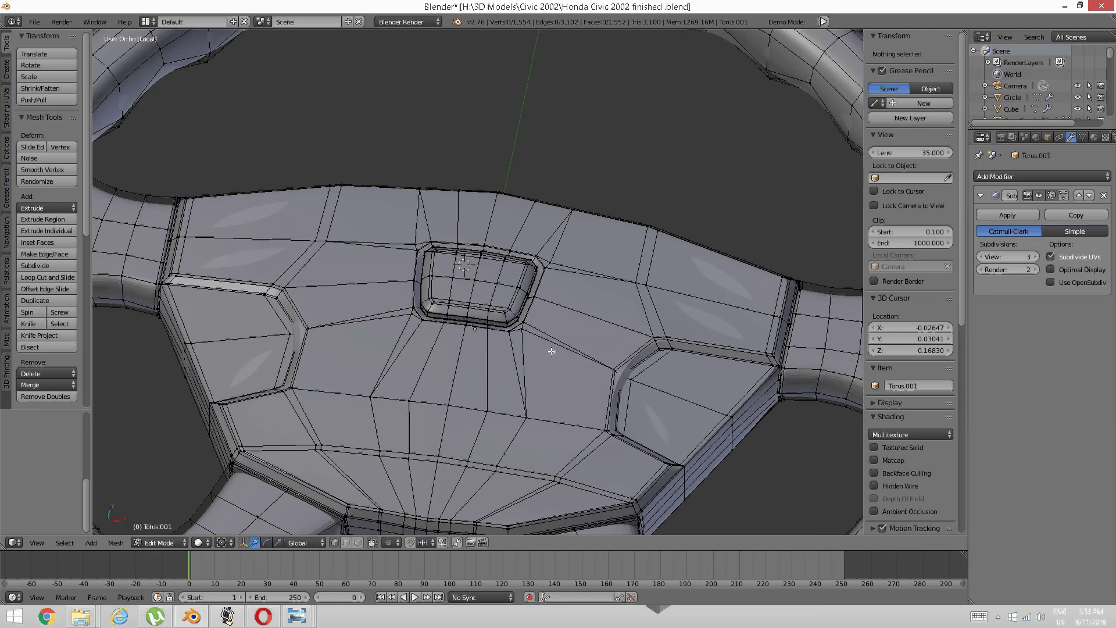
scroll(551, 351, down, 2)
middle_drag(551, 351, 512, 314)
scroll(620, 304, down, 2)
scroll(535, 276, up, 3)
scroll(556, 260, down, 3)
scroll(479, 282, down, 2)
middle_drag(415, 364, 442, 333)
scroll(389, 366, up, 3)
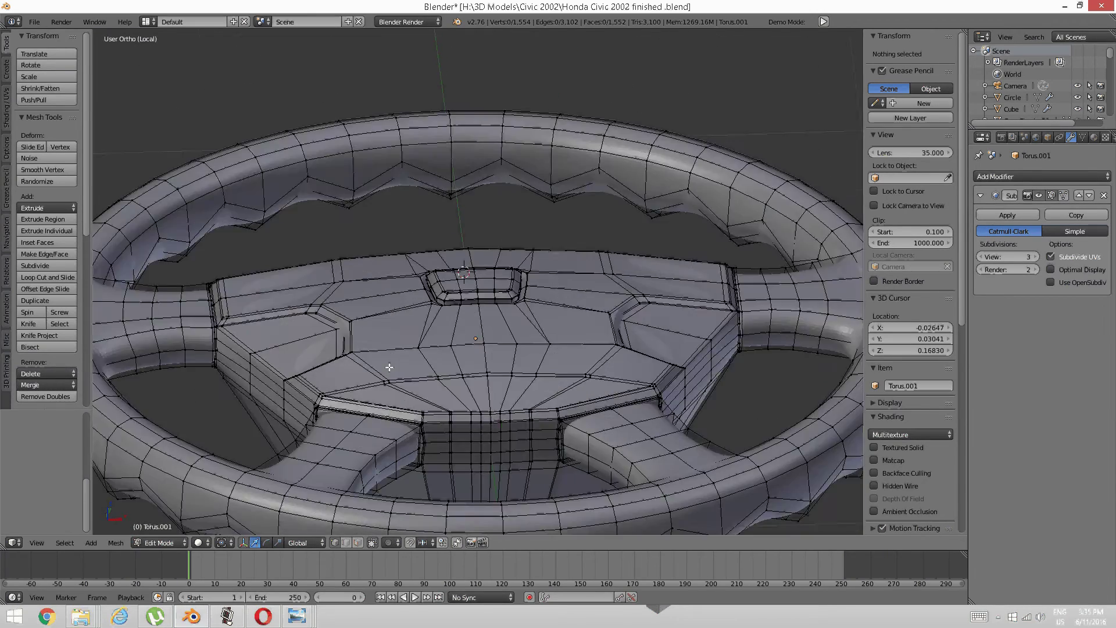
mouse_move(389, 366)
middle_down()
mouse_move(427, 340)
mouse_move(457, 340)
mouse_move(428, 359)
mouse_move(471, 402)
mouse_move(401, 284)
mouse_move(386, 217)
mouse_move(436, 349)
mouse_move(426, 379)
mouse_move(427, 279)
mouse_move(315, 149)
mouse_move(390, 169)
mouse_move(466, 159)
mouse_move(498, 176)
mouse_move(524, 242)
mouse_move(490, 321)
mouse_move(503, 334)
middle_up()
scroll(455, 346, down, 1)
scroll(471, 402, up, 1)
scroll(471, 401, down, 2)
scroll(474, 390, up, 2)
Return to Object Mode and show the complete steering wheel in top view
key(Tab)
click(354, 370)
scroll(413, 334, down, 3)
scroll(427, 279, up, 2)
scroll(426, 279, down, 1)
scroll(508, 295, down, 4)
key(KP_7)
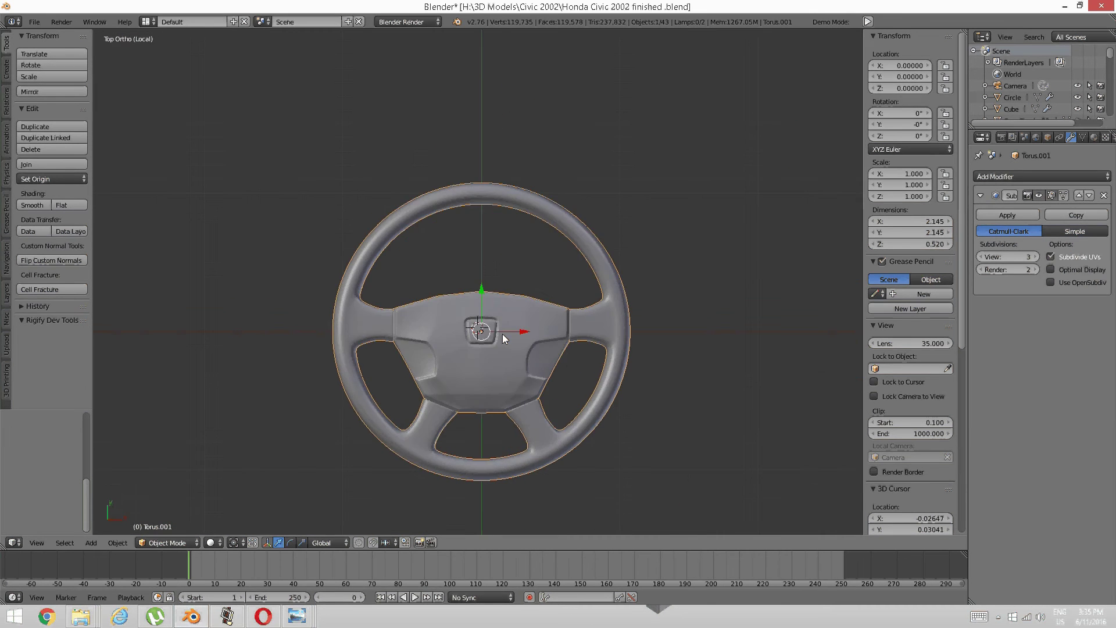
Rotate the steering wheel by 90° in top view, giving a Z rotation of 90°
scroll(557, 329, down, 3)
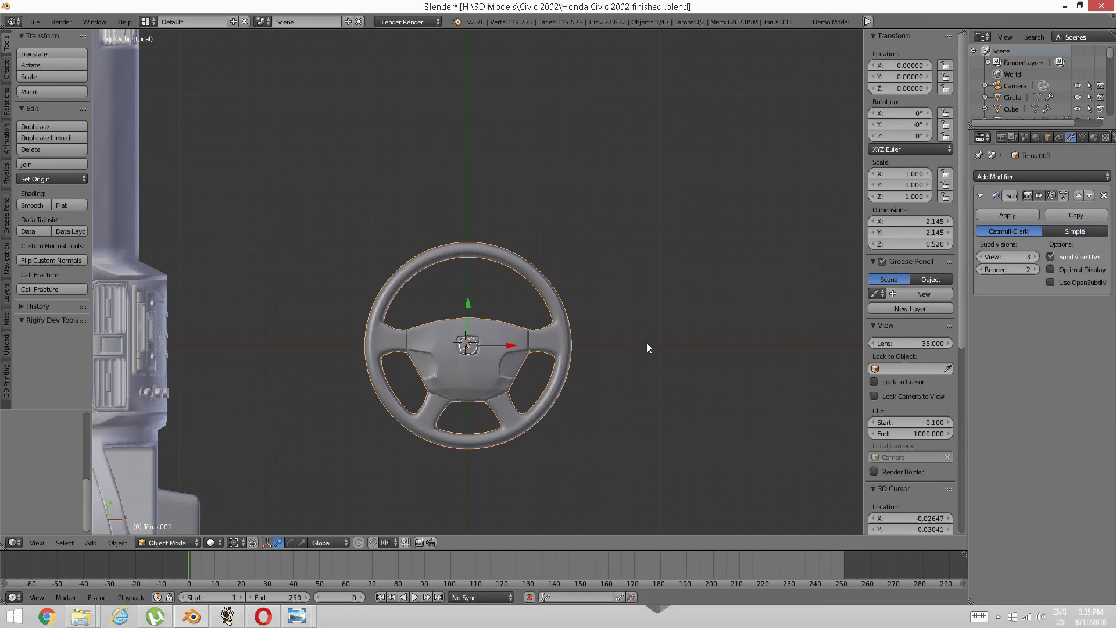
key(r)
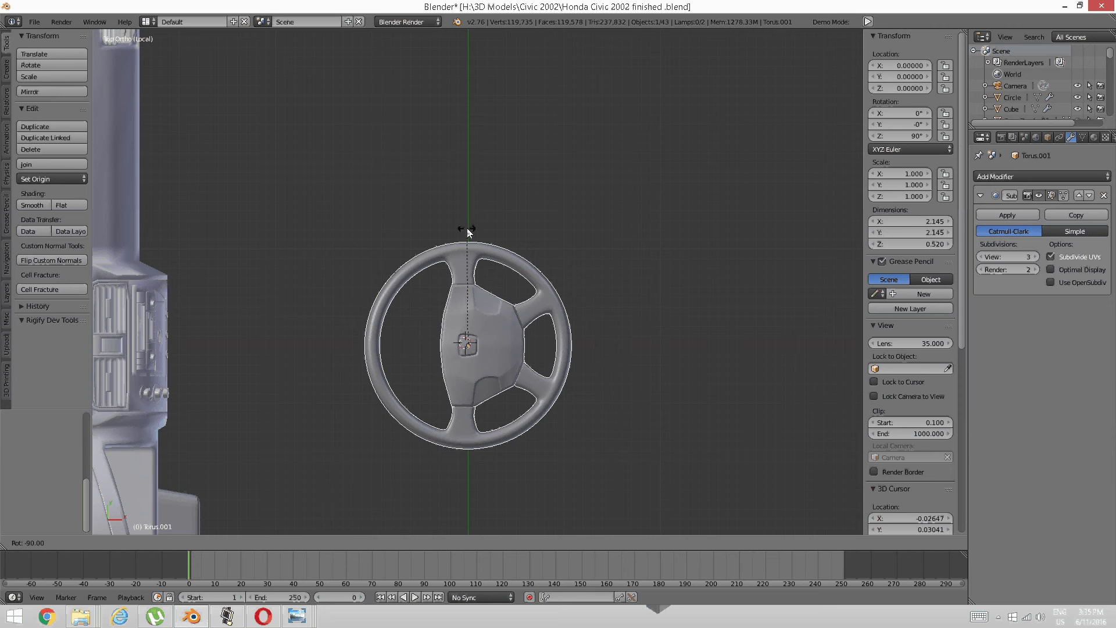
click(467, 233)
Examine the rotated steering wheel beside the dashboard and inspect the steering column housing up close
scroll(490, 238, down, 2)
middle_drag(528, 369, 614, 366)
scroll(454, 307, up, 3)
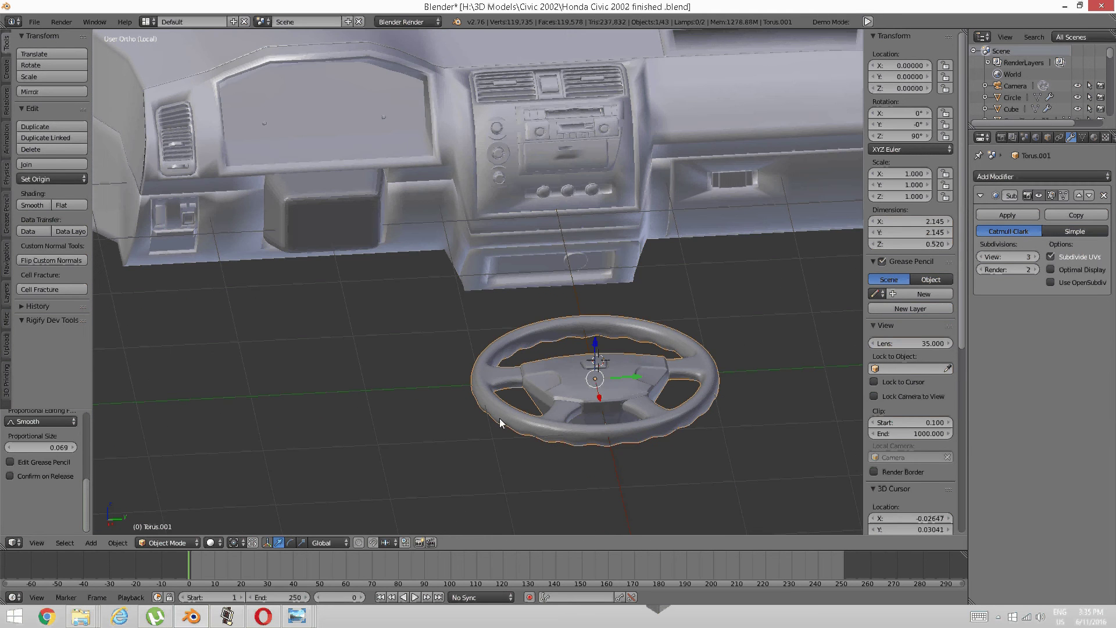
key(KP_1)
scroll(536, 336, up, 1)
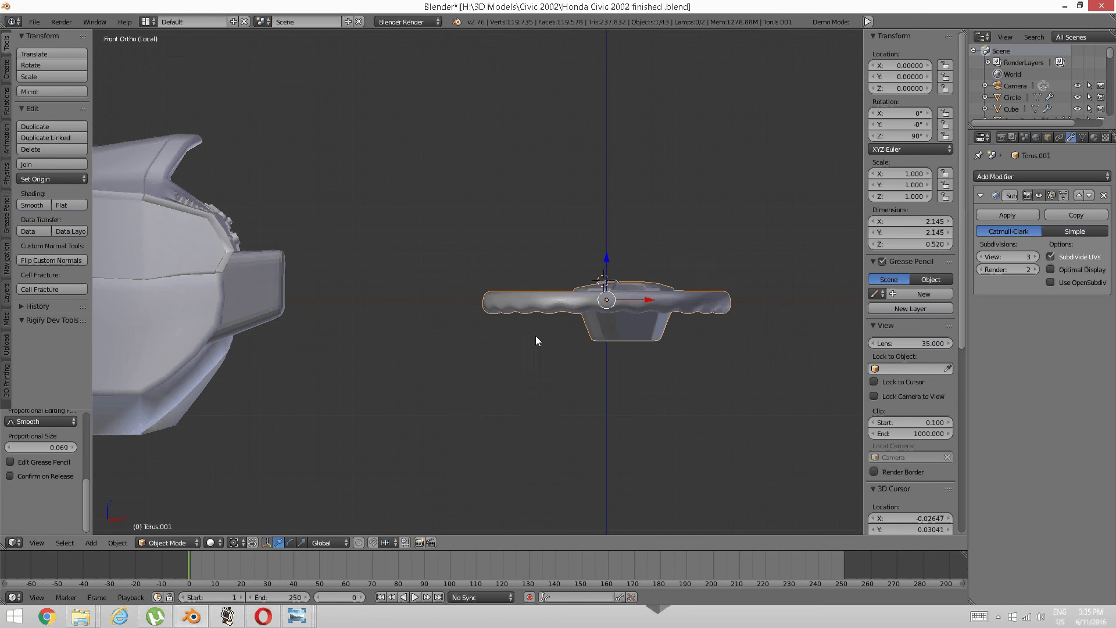
scroll(457, 323, up, 1)
middle_drag(457, 323, 521, 303)
scroll(518, 336, up, 4)
scroll(507, 306, up, 2)
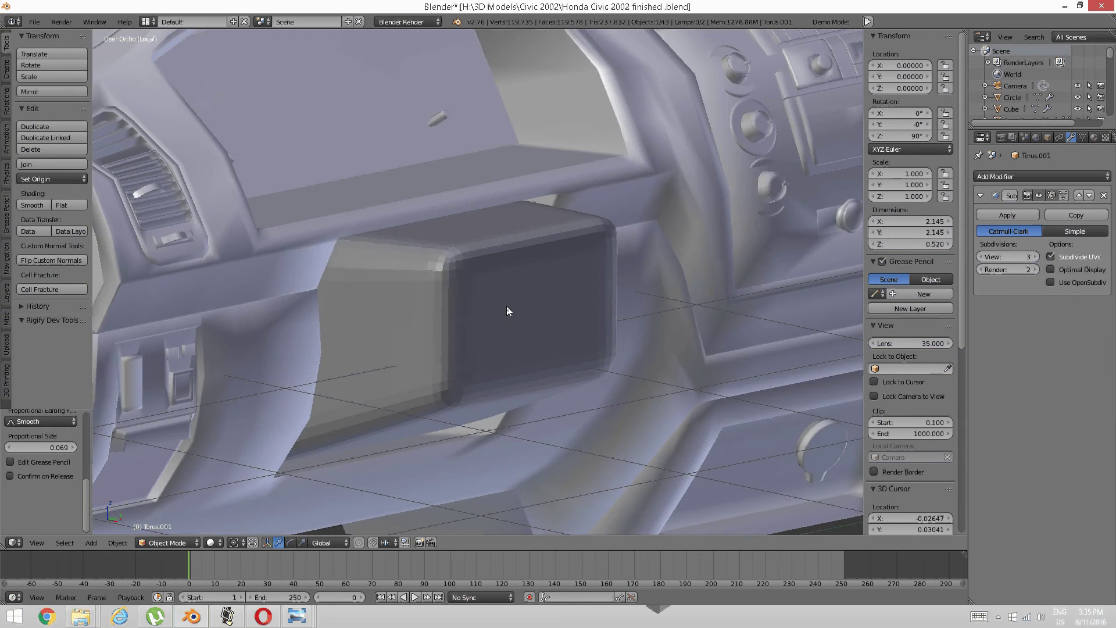
key(Tab)
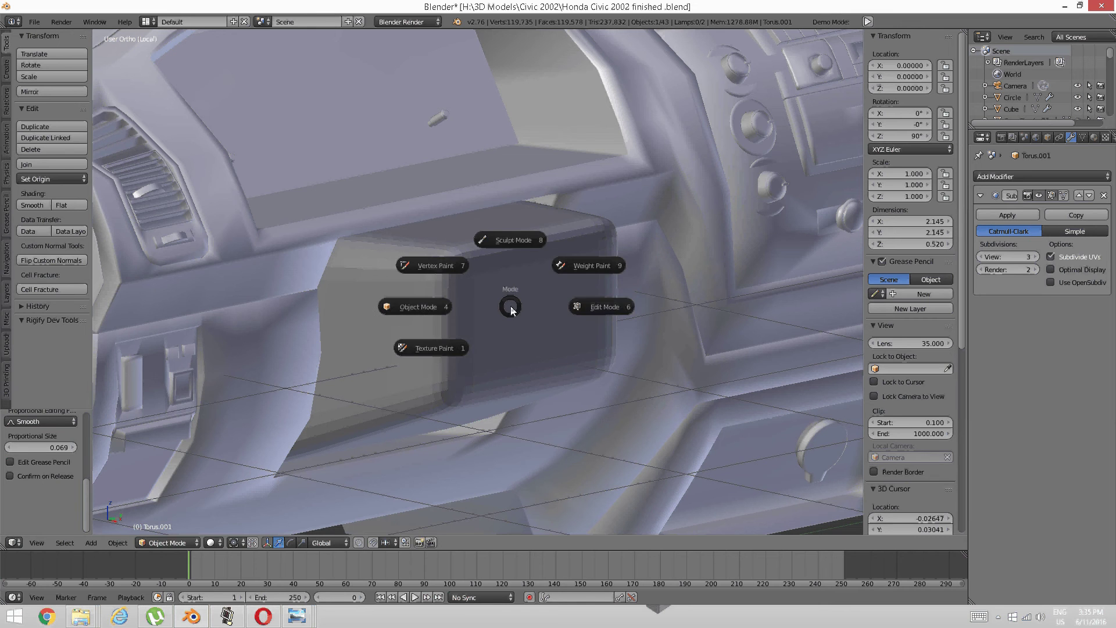
click(588, 309)
scroll(618, 330, down, 5)
key(Tab)
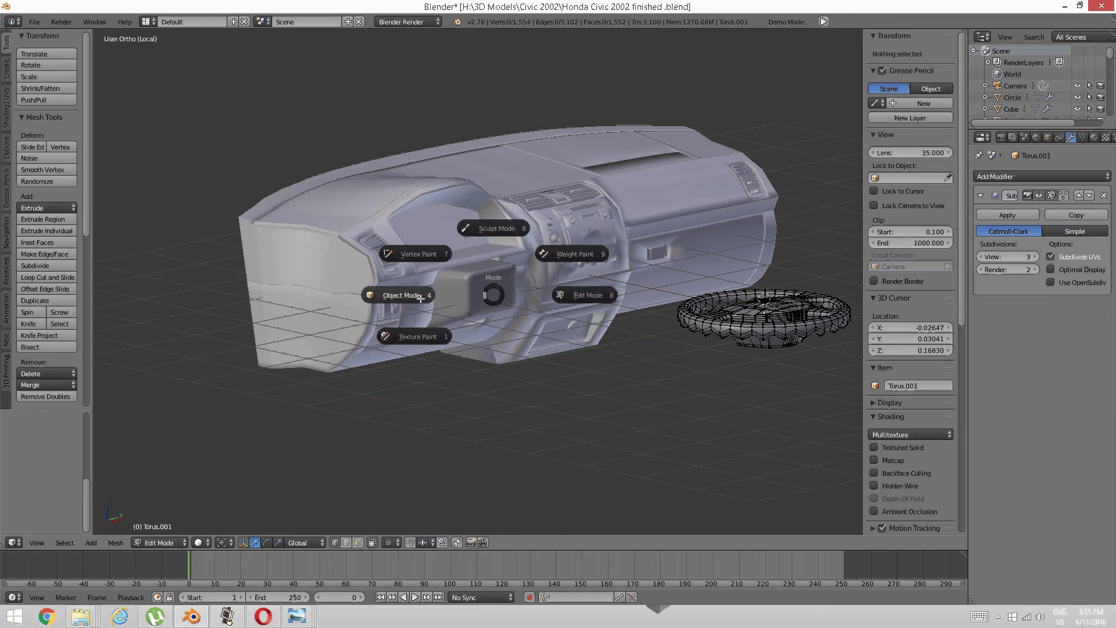
click(421, 299)
Select the steering column housing, enter Edit Mode with face selection, and select its end faces plus the surrounding ring of faces
scroll(493, 295, up, 5)
right_click(507, 314)
scroll(529, 311, up, 2)
key(Tab)
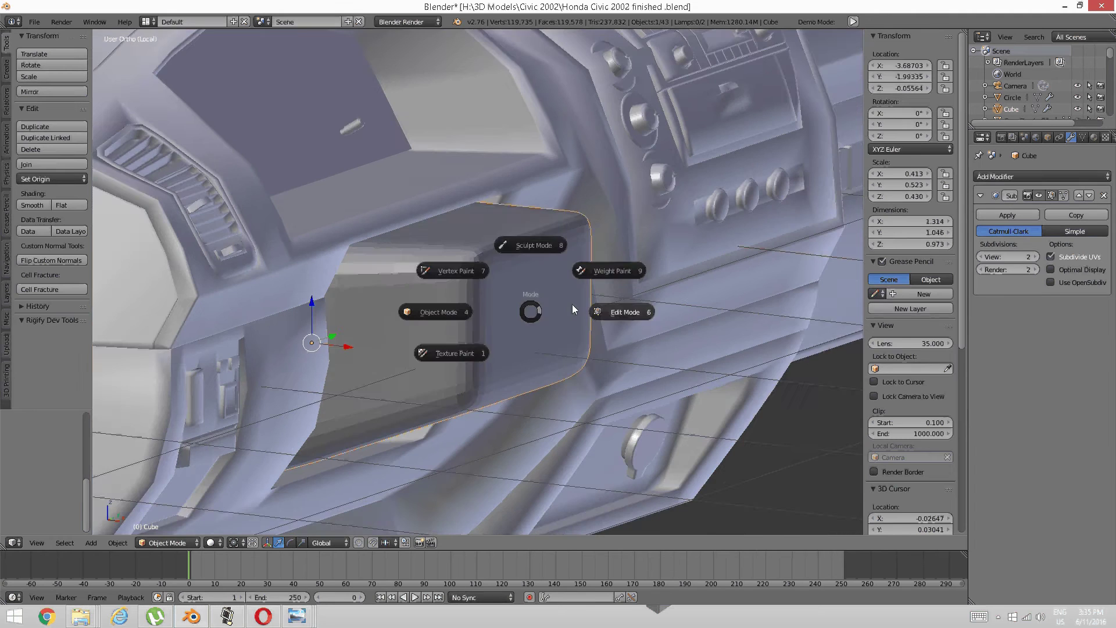
click(572, 308)
mouse_move(572, 308)
middle_down()
mouse_move(543, 326)
mouse_move(553, 324)
mouse_move(527, 307)
mouse_move(517, 326)
middle_up()
key(ctrl+Tab)
click(507, 330)
key(c)
mouse_move(509, 342)
mouse_down()
mouse_move(577, 340)
mouse_move(586, 241)
mouse_move(539, 232)
mouse_move(489, 273)
mouse_up()
key(Escape)
key(ctrl+KP_Add)
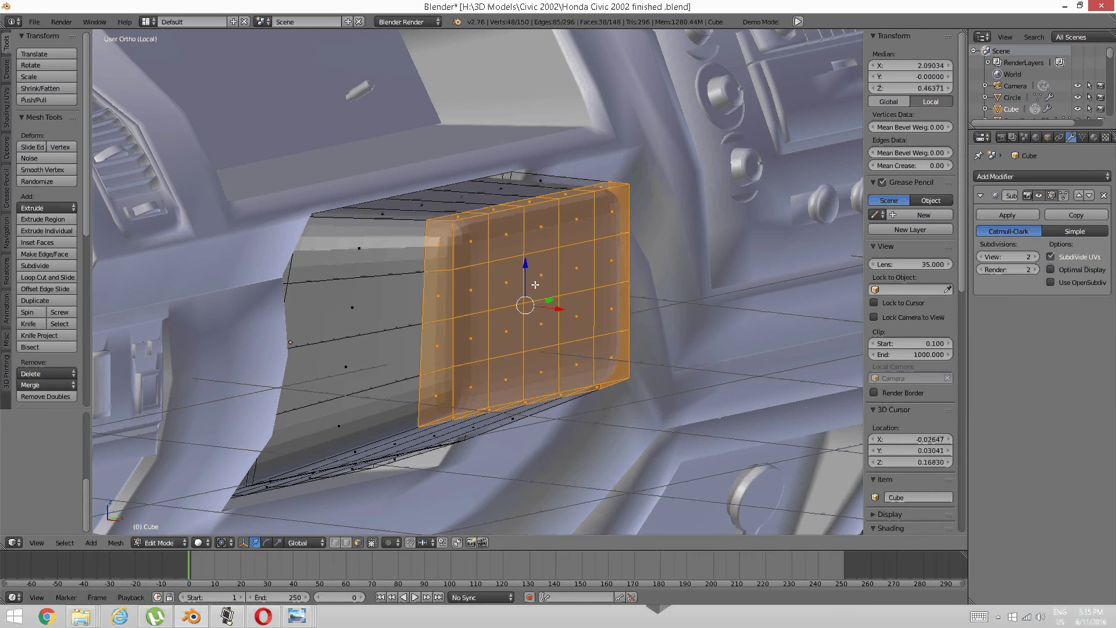
In front view, tilt the selected housing end with its lower edge outward and move it about 0.0506 in X and 0.0152 in Z
key(KP_3)
key(KP_1)
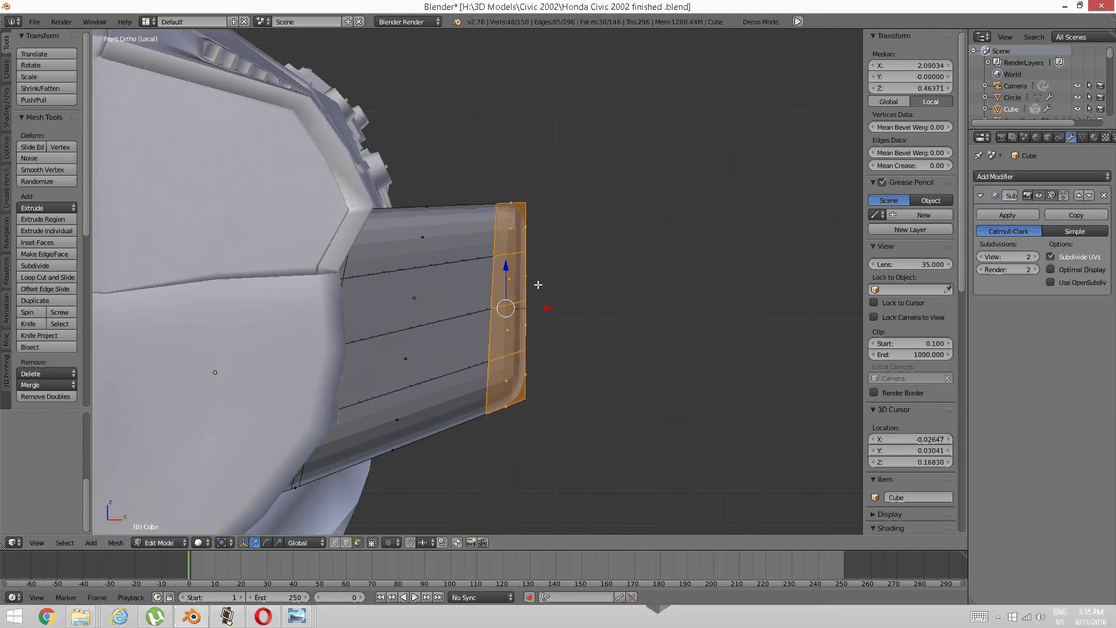
key(r)
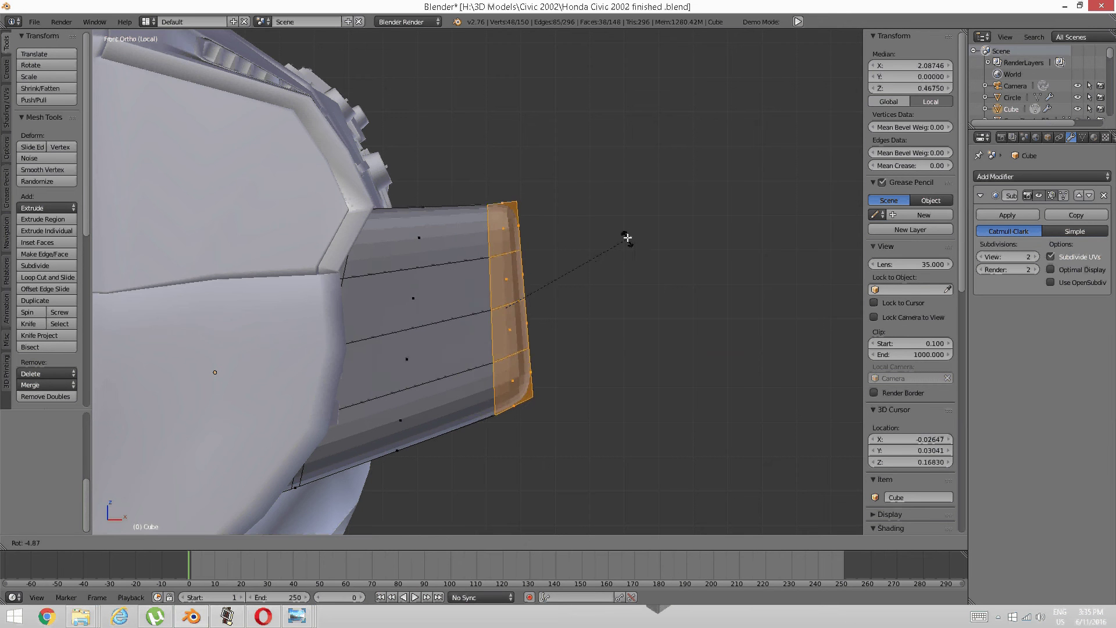
click(626, 233)
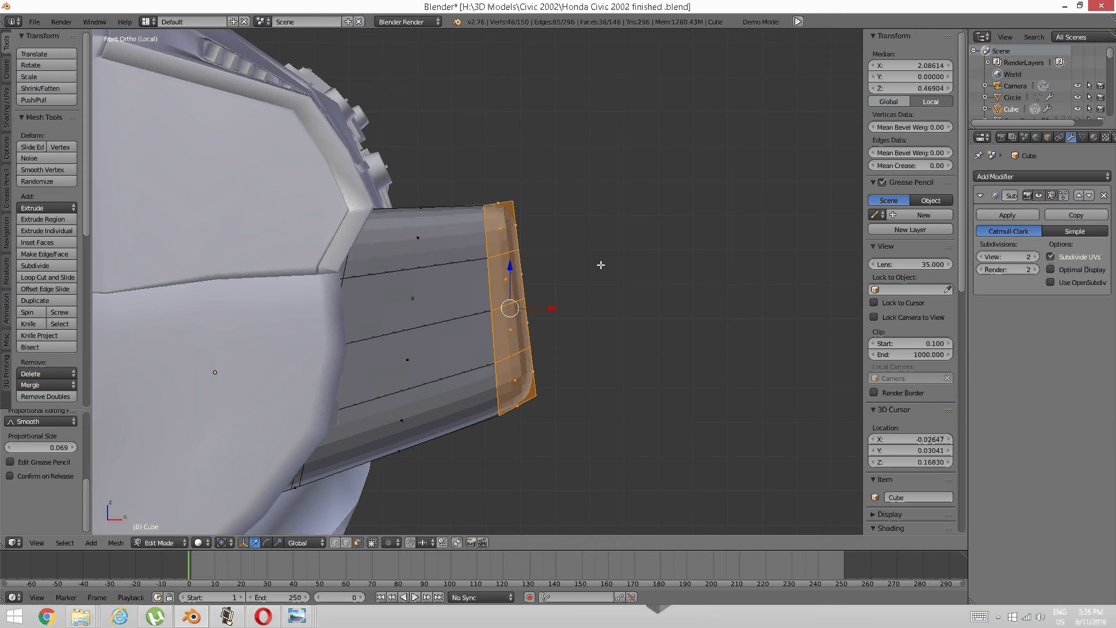
key(g)
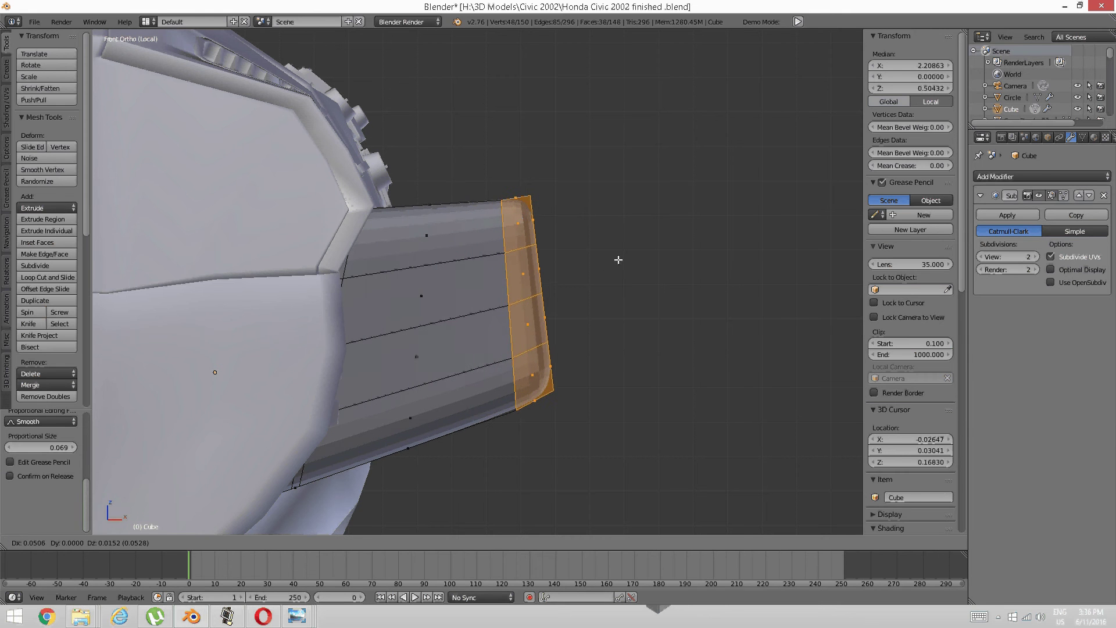
click(618, 260)
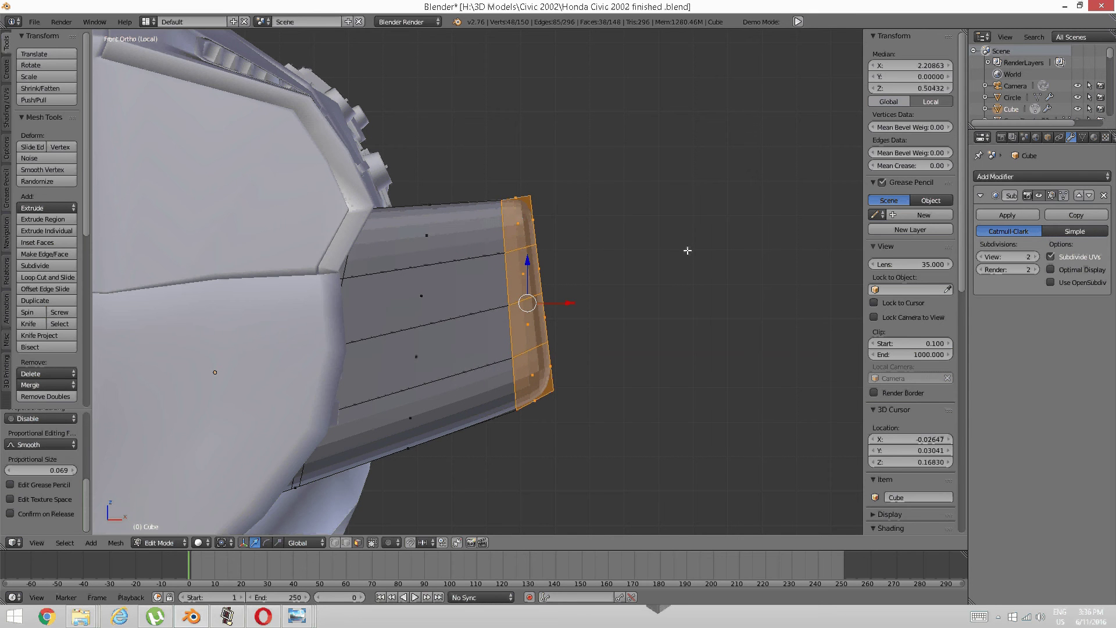
key(a)
Select only the flat end faces of the housing and shift them slightly down in front view
middle_drag(705, 249, 506, 232)
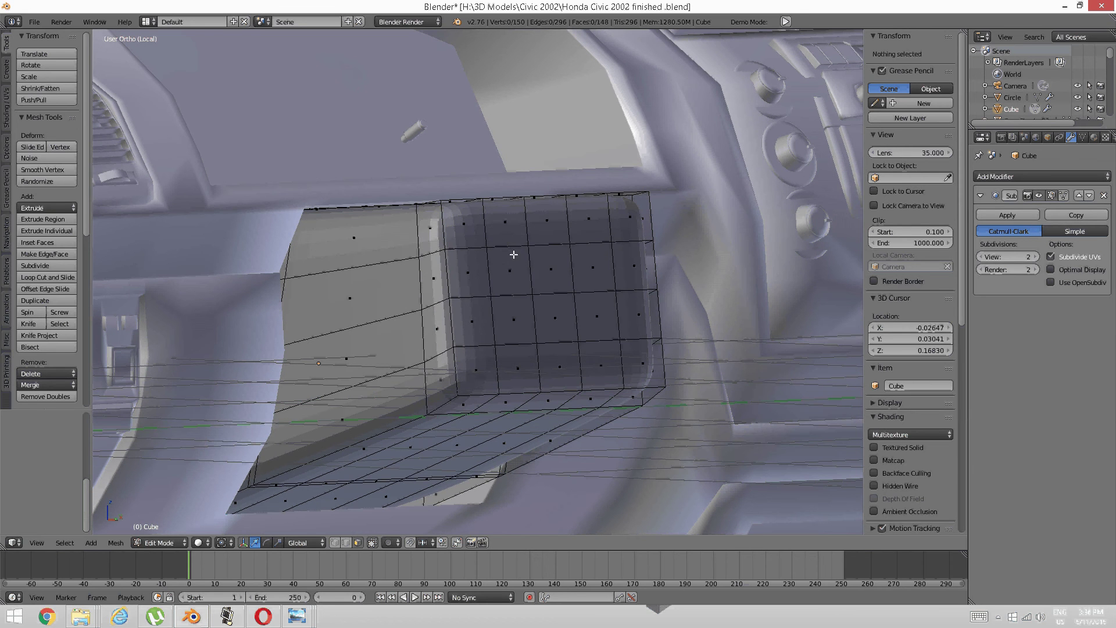
key(c)
mouse_move(511, 259)
mouse_down()
mouse_move(491, 248)
mouse_move(590, 256)
mouse_move(615, 240)
mouse_move(484, 340)
mouse_up()
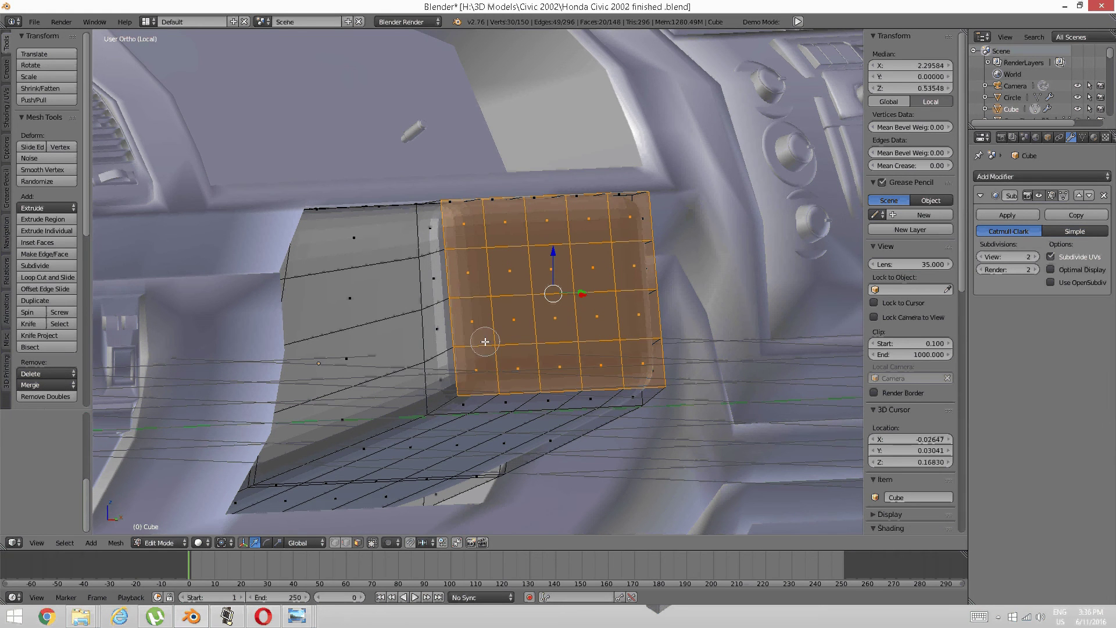
key(Escape)
key(KP_1)
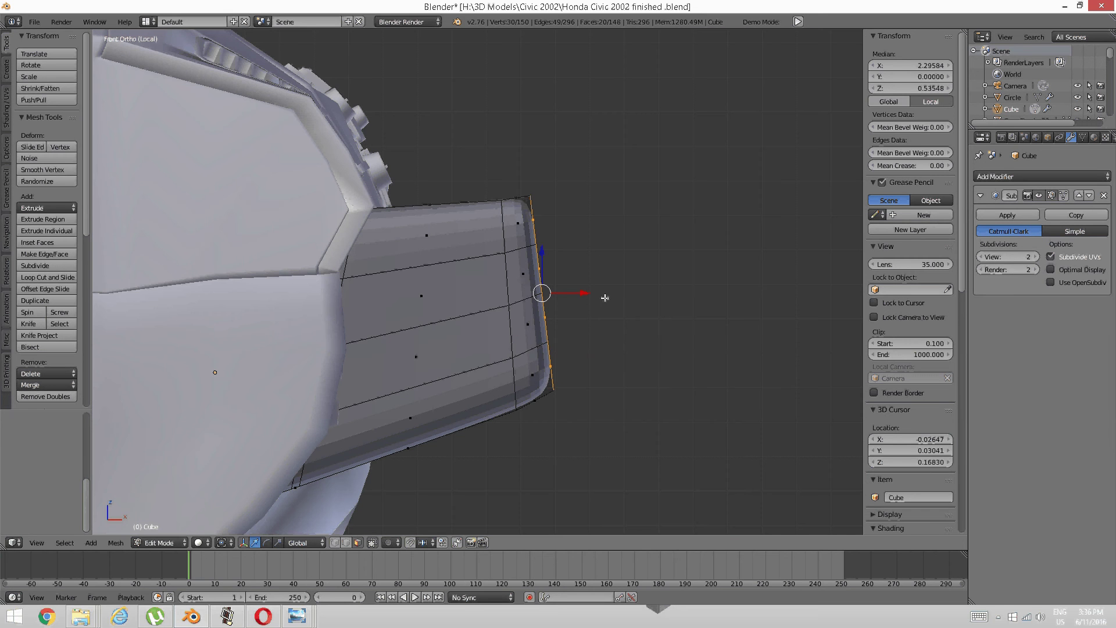
key(g)
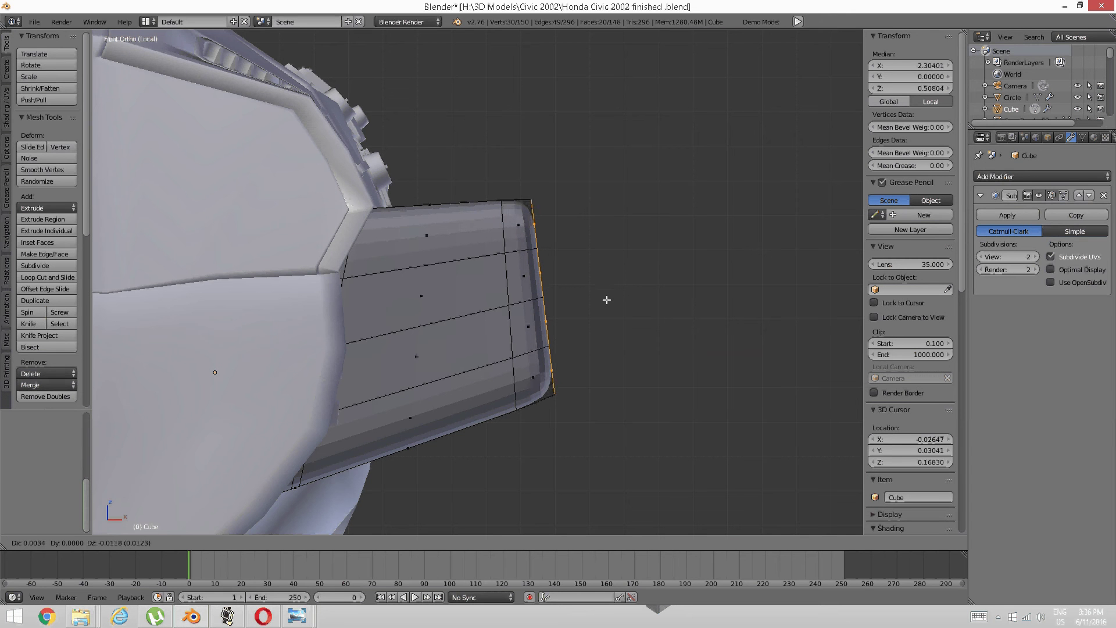
click(607, 300)
Tilt the end faces slightly further, move them about 0.0152 in X and 0.0034 in Z, and return to Object Mode
key(r)
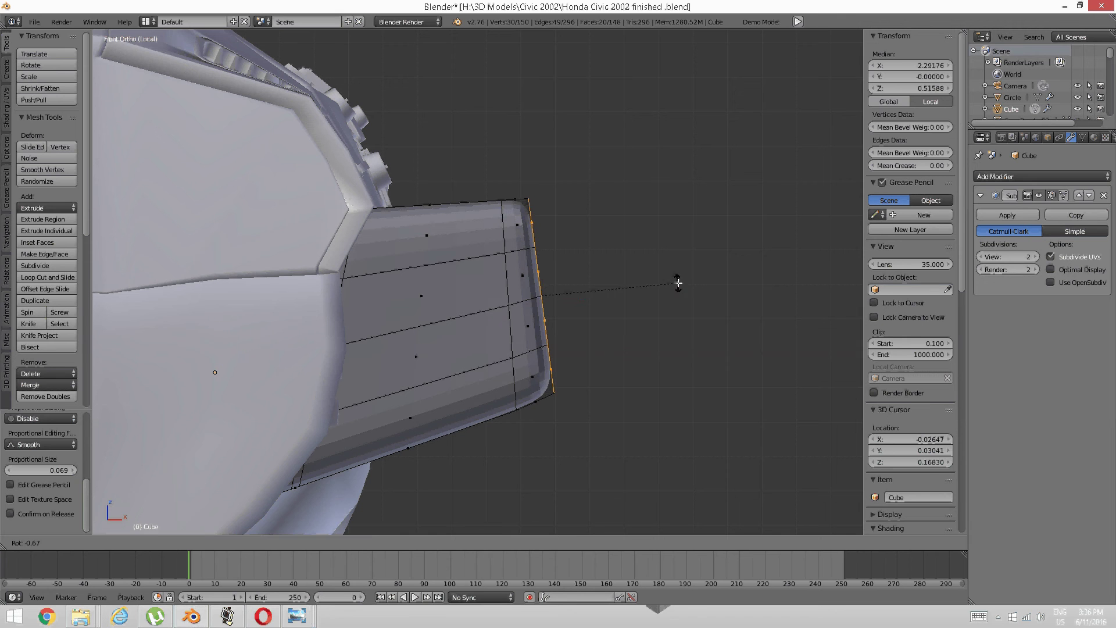
click(668, 288)
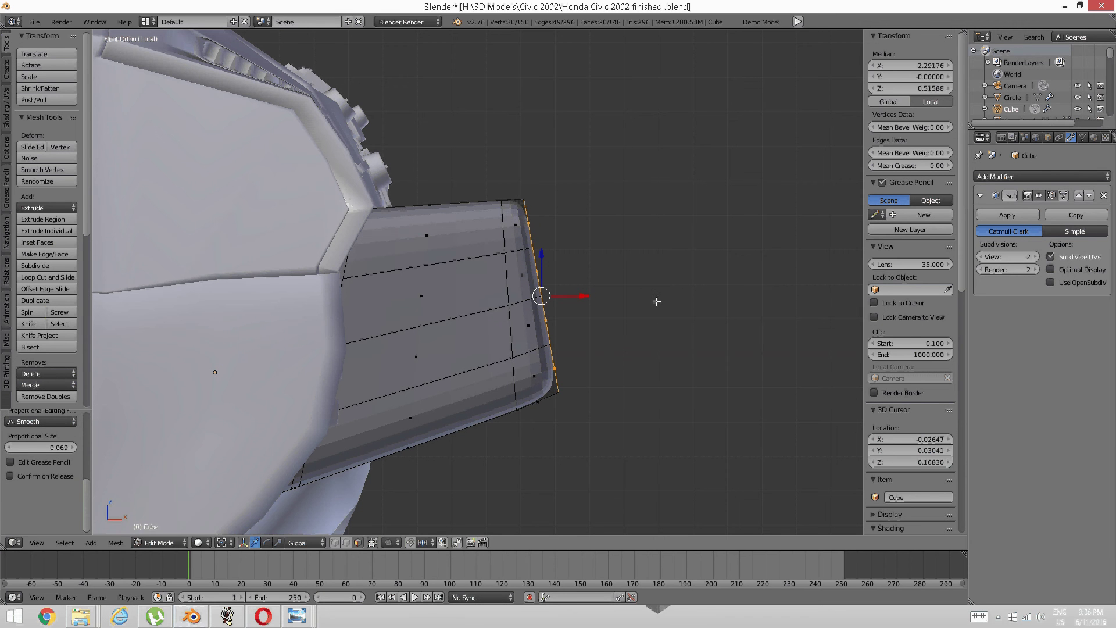
key(g)
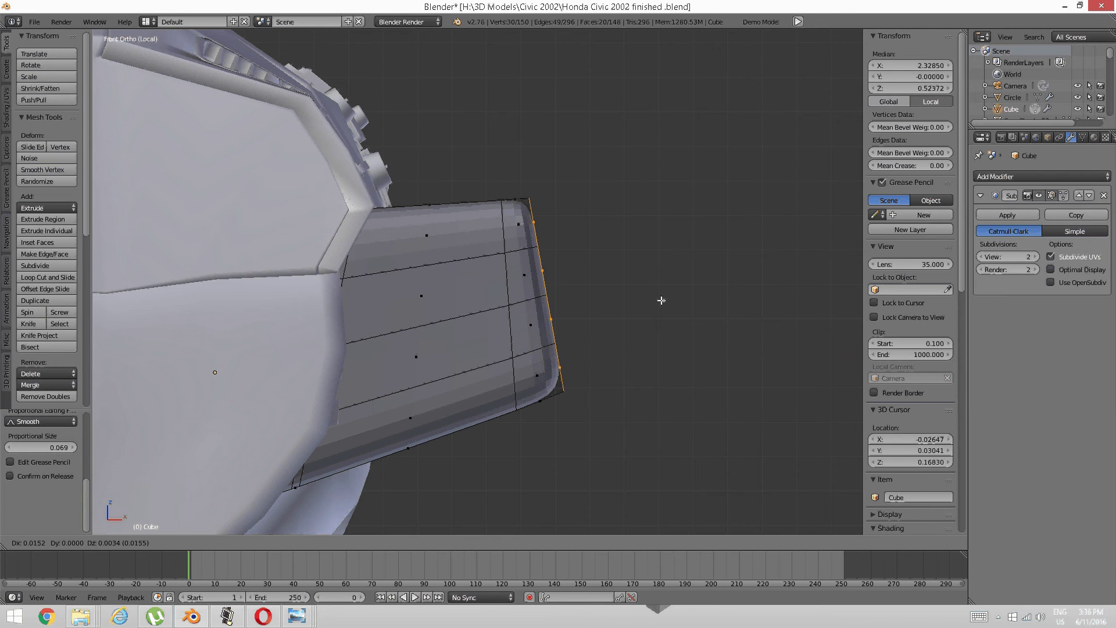
click(661, 300)
key(a)
scroll(705, 231, down, 1)
middle_drag(705, 231, 676, 271)
scroll(630, 277, down, 4)
key(Tab)
click(528, 291)
scroll(539, 282, down, 3)
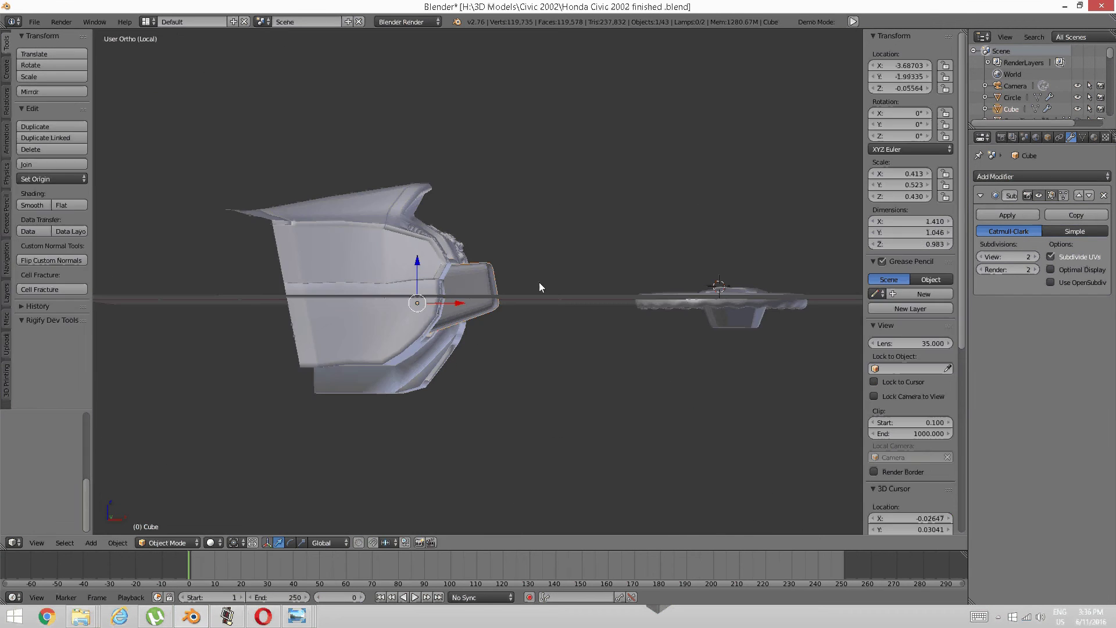
Select the steering wheel and rotate it by 75° in front view
middle_drag(538, 282, 612, 297)
right_click(674, 318)
key(KP_1)
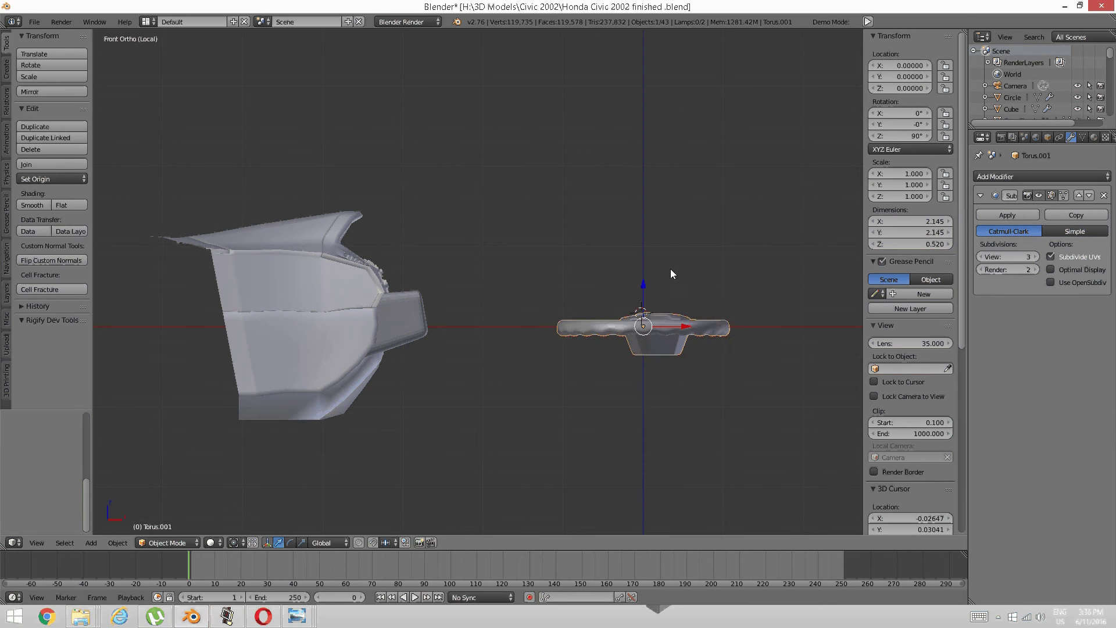
key(r)
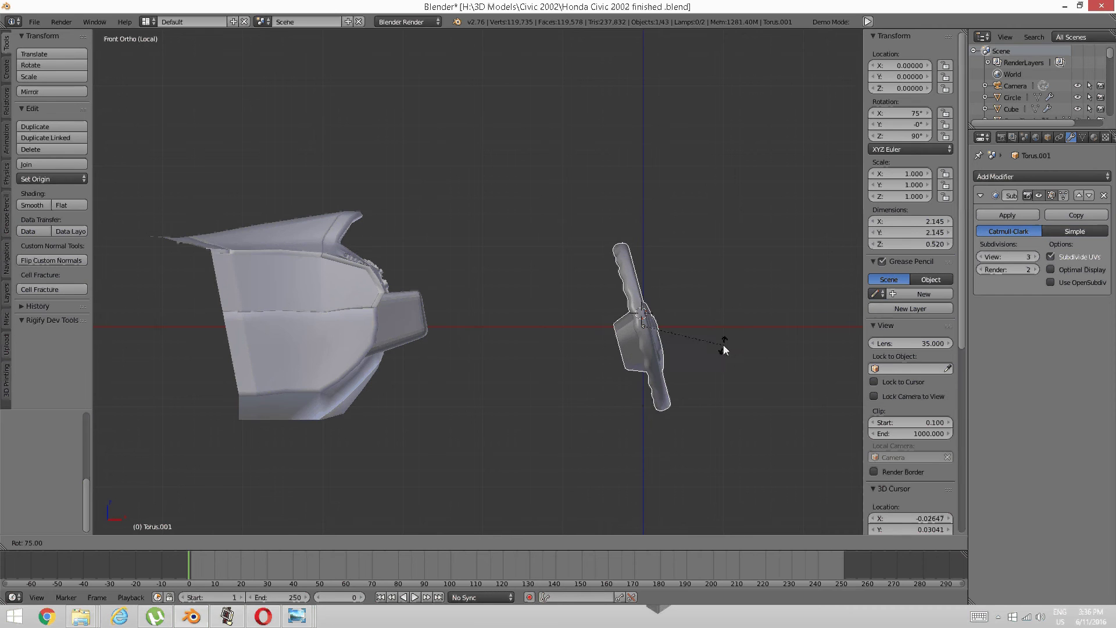
click(724, 344)
Move the steering wheel toward the column housing, to about X -2.426 and Z 0.449
scroll(645, 341, up, 3)
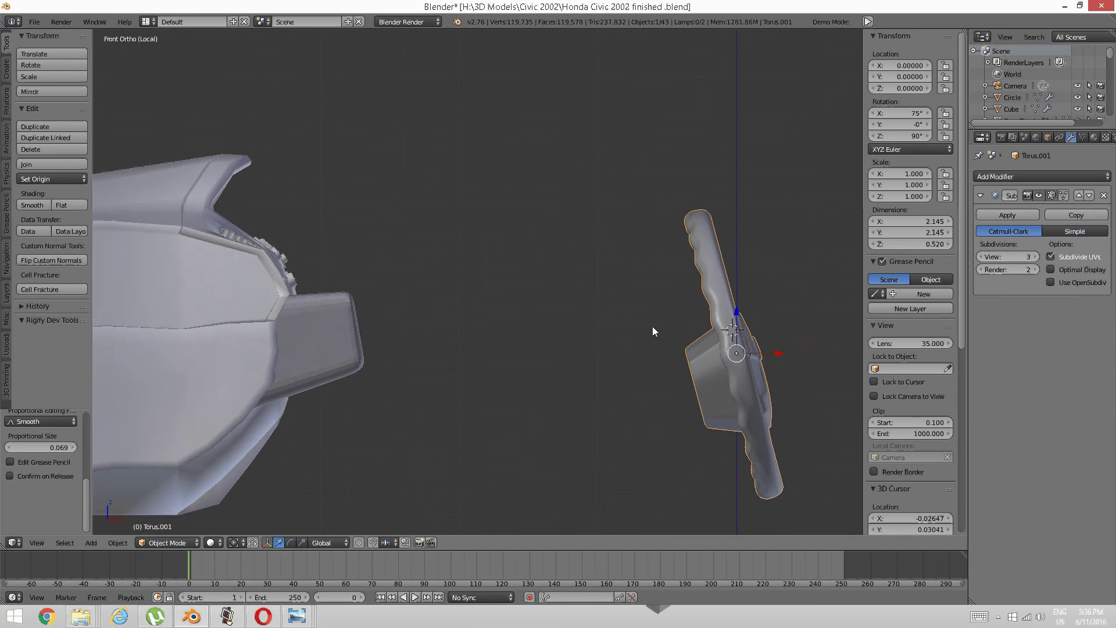
key(g)
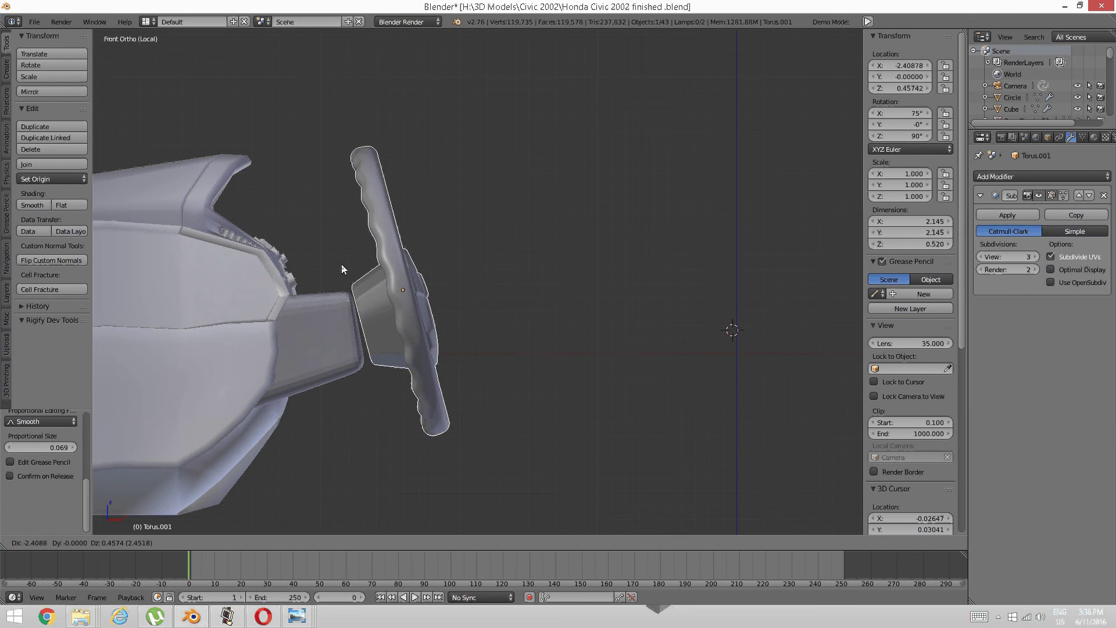
click(354, 278)
Rotate the steering wheel to an X rotation of about 78.9° and move it to about X -2.418 and Z 0.393
scroll(354, 278, up, 3)
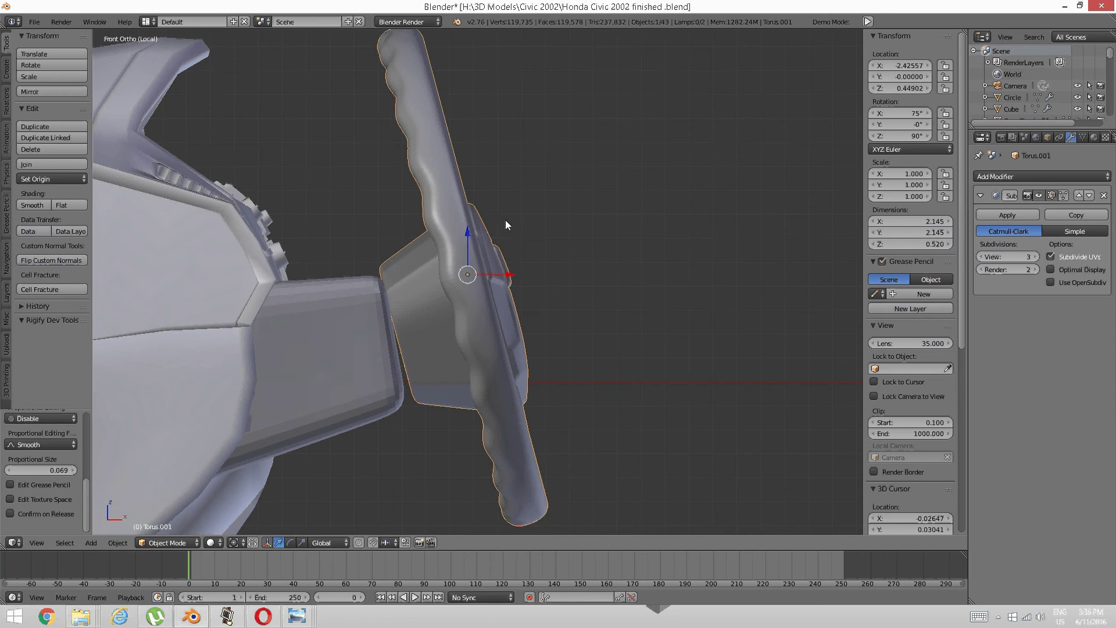
key(r)
click(513, 219)
shift+middle_drag(461, 290, 480, 273)
key(g)
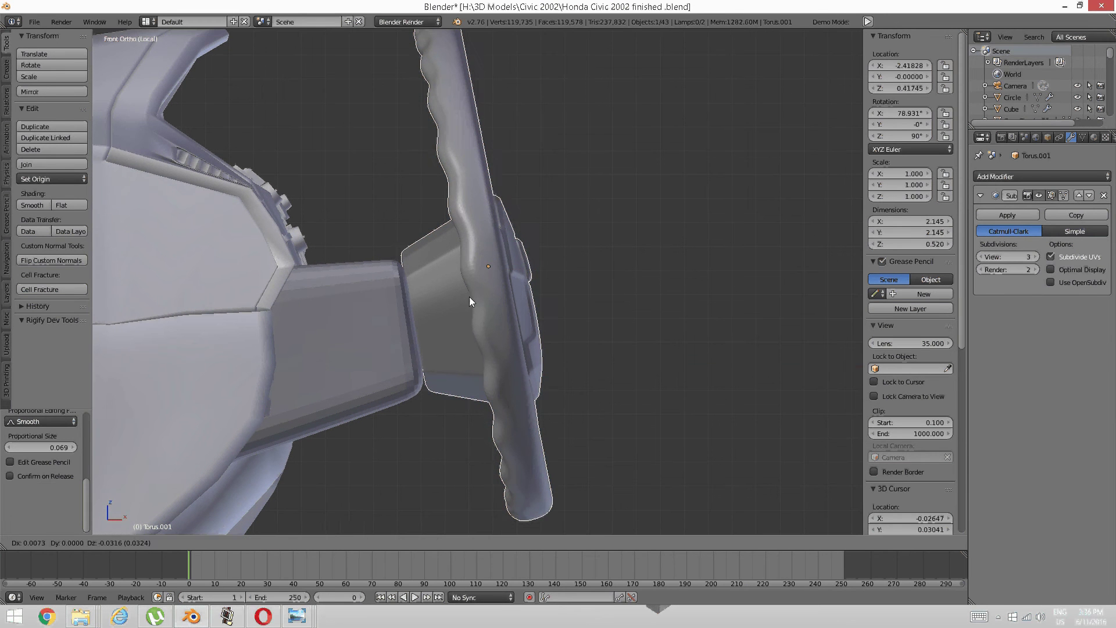
click(470, 298)
Open the column housing in Edit Mode and select the two central faces of its end
middle_drag(557, 280, 472, 281)
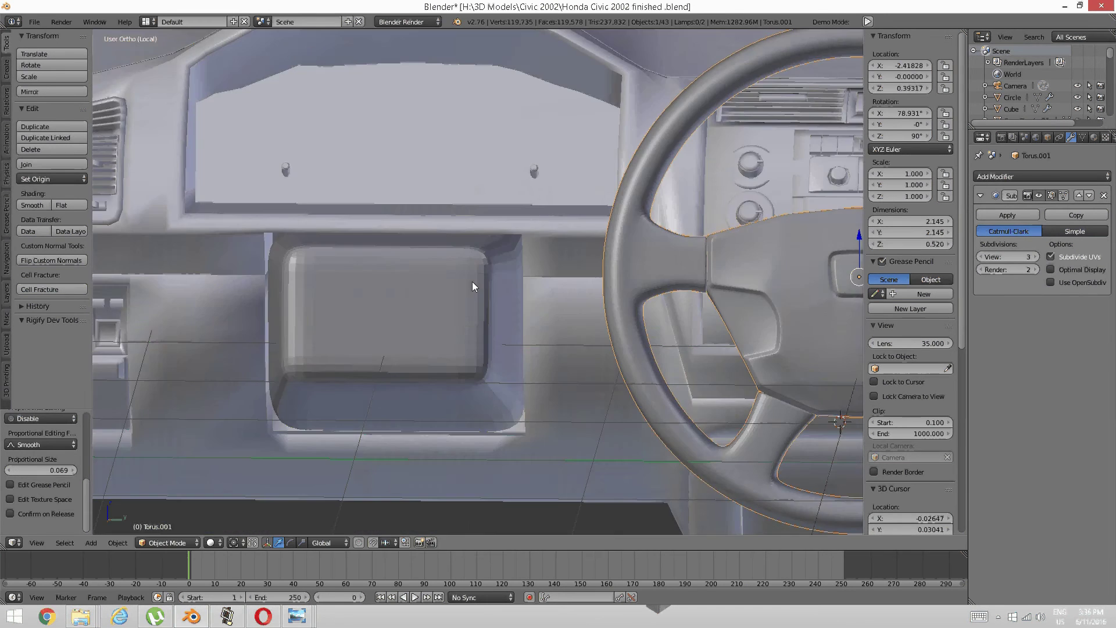
scroll(472, 281, down, 4)
scroll(381, 321, up, 1)
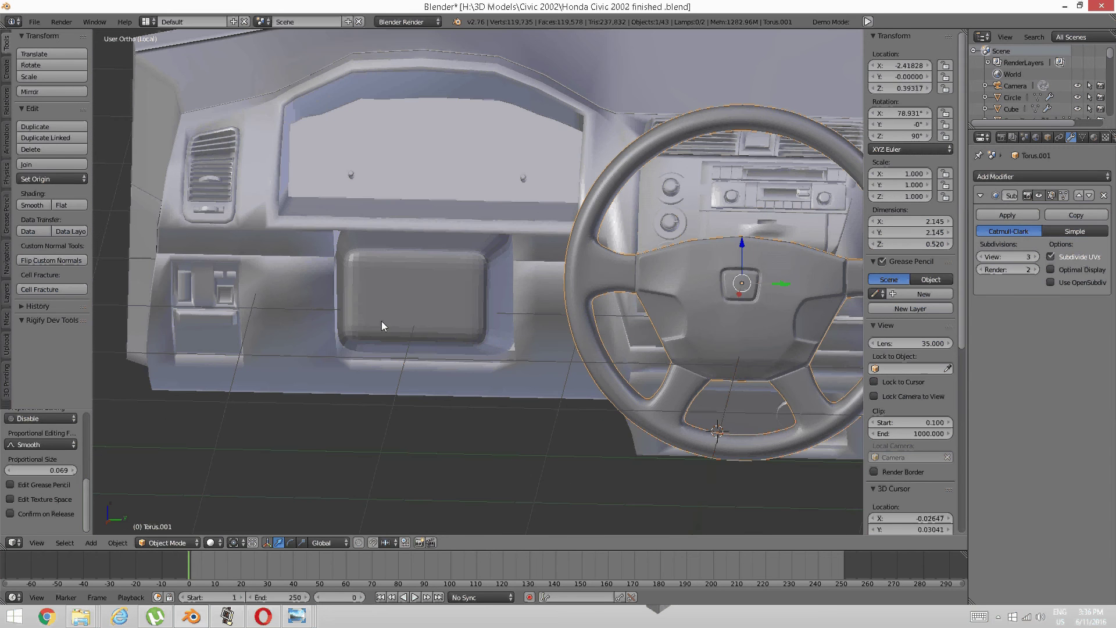
right_click(382, 321)
key(Tab)
click(487, 307)
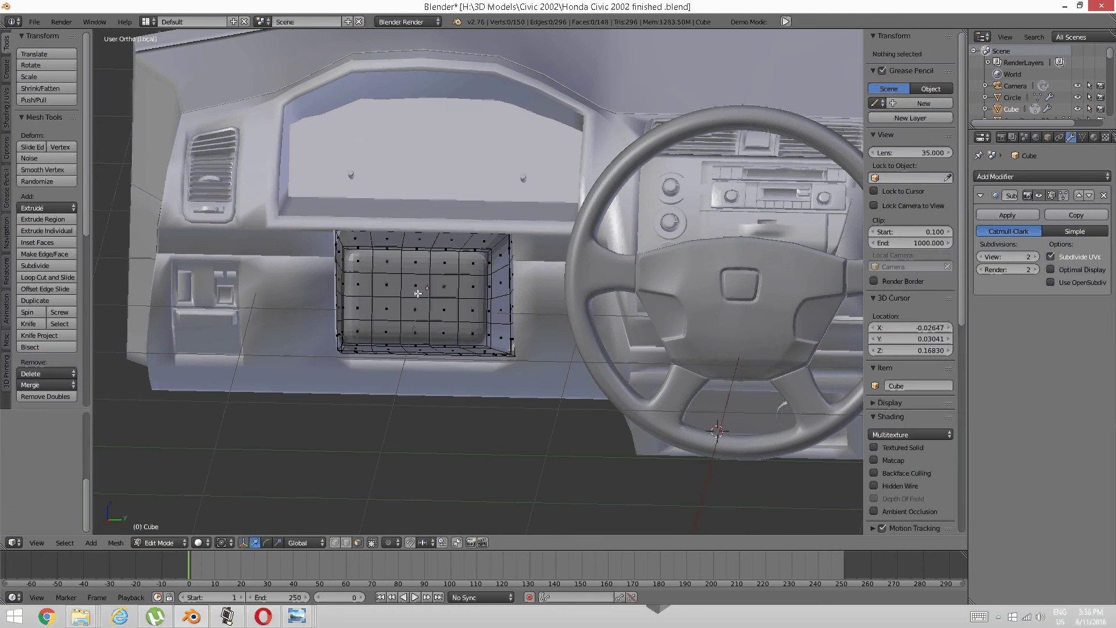
right_click(417, 293)
middle_drag(418, 293, 404, 286)
shift+right_click(416, 309)
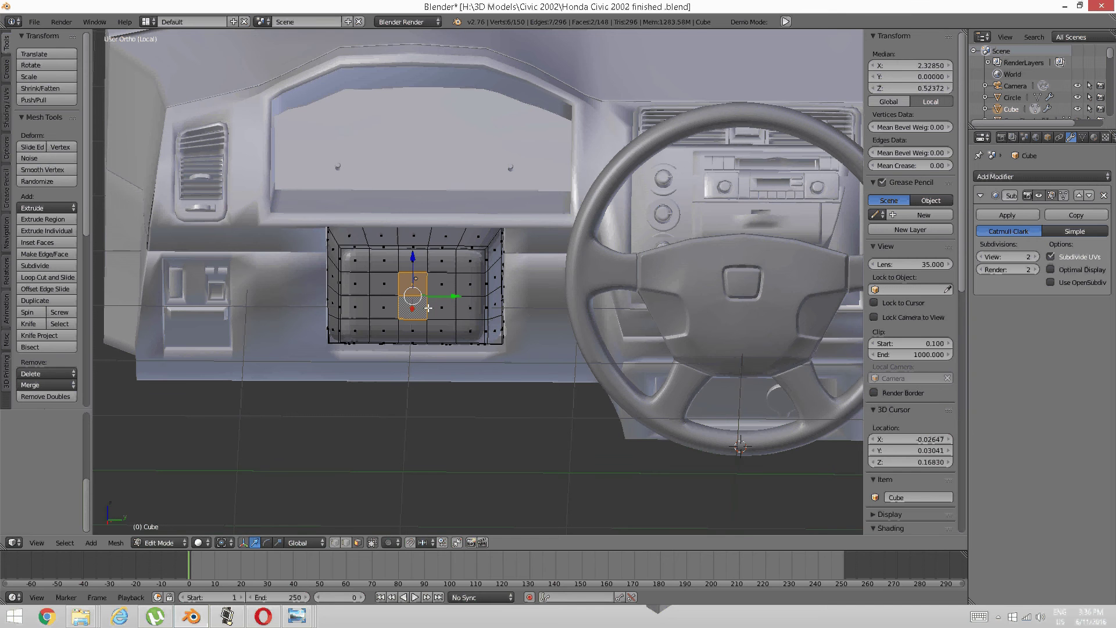
Snap the 3D cursor to the selected end faces, clear the selection, and return to Object Mode
key(shift+s)
click(428, 308)
key(shift+s)
click(427, 295)
key(a)
key(Tab)
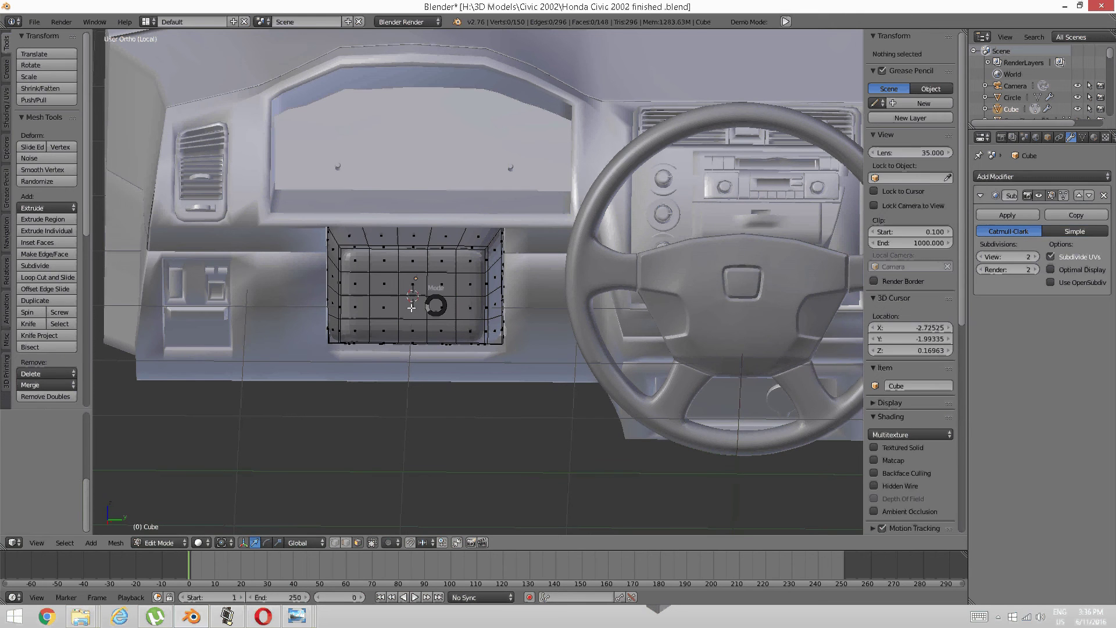
click(366, 305)
Select the steering wheel and snap it to the 3D cursor on the column housing
right_click(643, 278)
scroll(704, 271, up, 2)
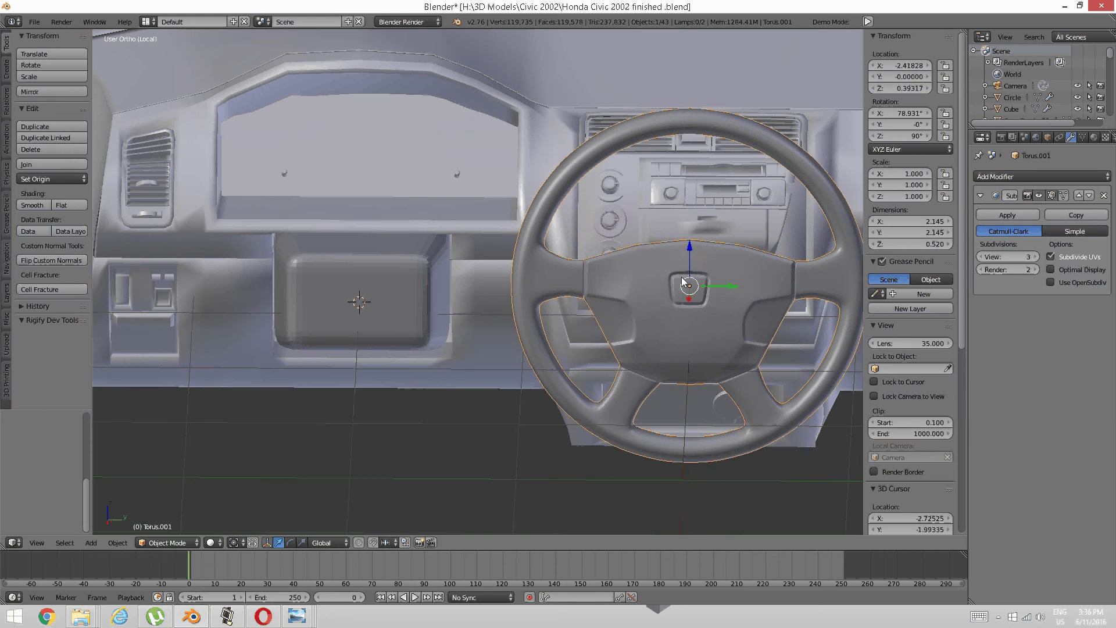
key(shift+s)
click(658, 261)
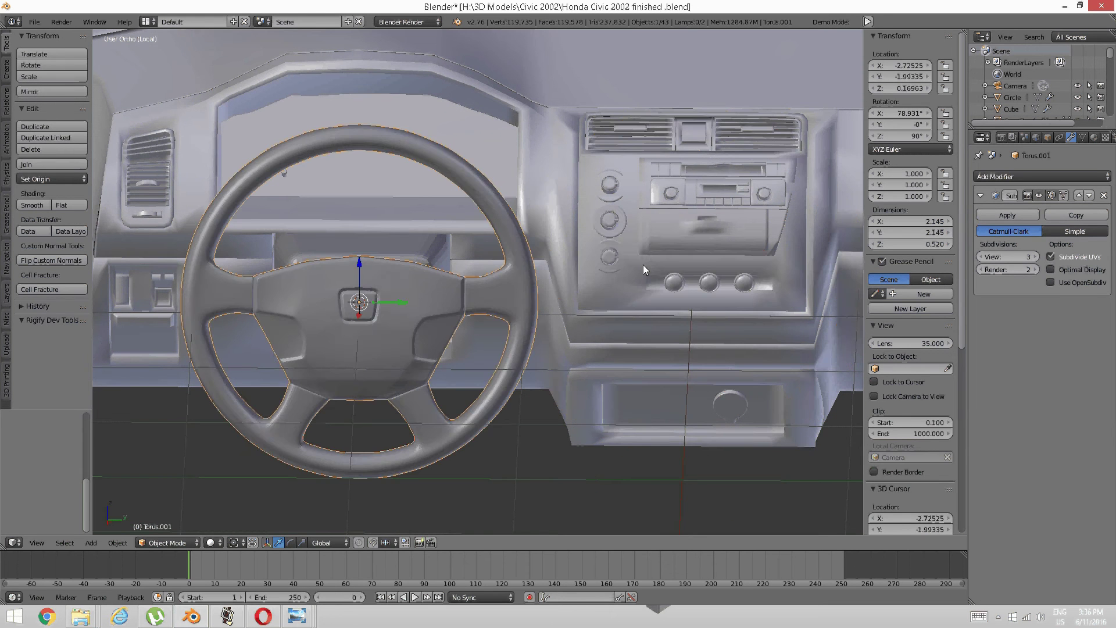
Move the steering wheel to about X -2.439 and Z 0.426, in front of the column housing's end
key(KP_Decimal)
middle_drag(492, 338, 465, 331)
key(g)
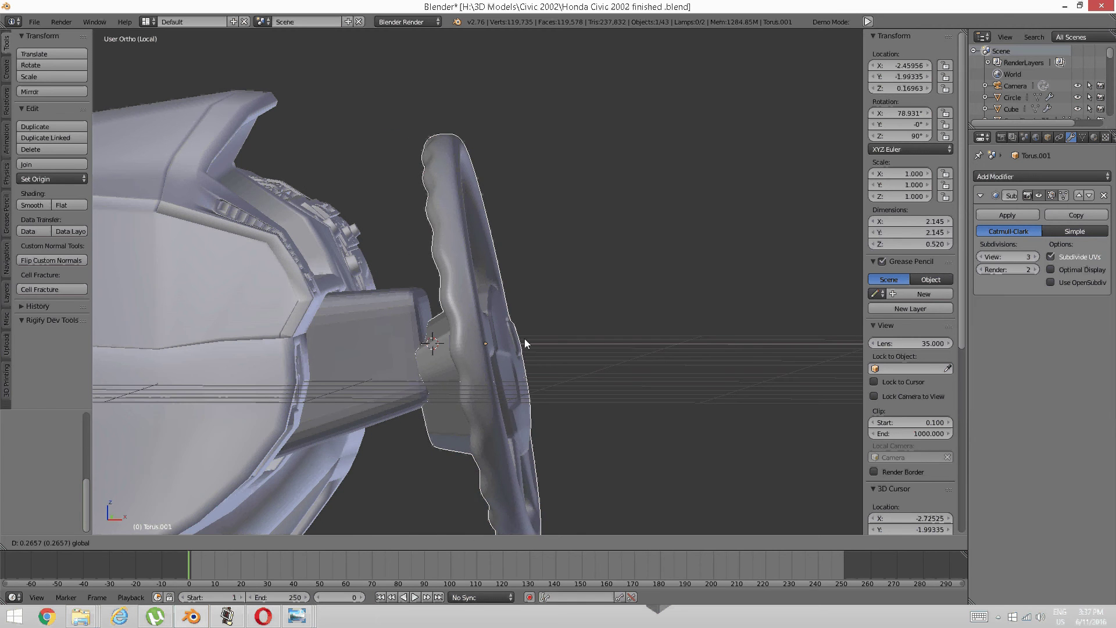
click(528, 343)
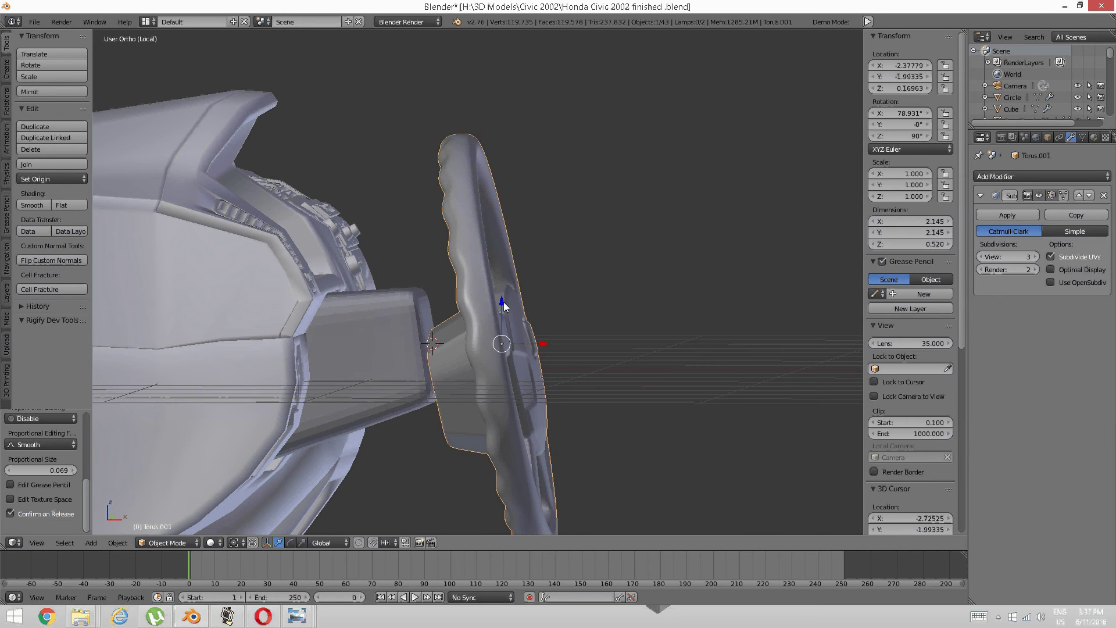
drag(504, 302, 515, 256)
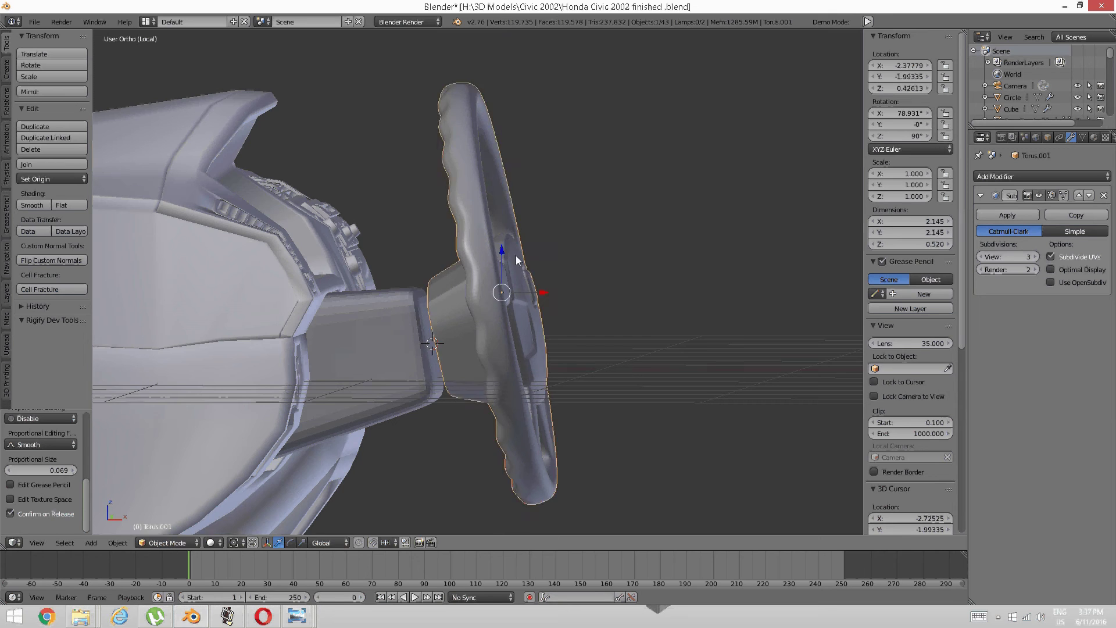
middle_drag(515, 255, 415, 249)
scroll(431, 322, up, 2)
scroll(371, 361, down, 2)
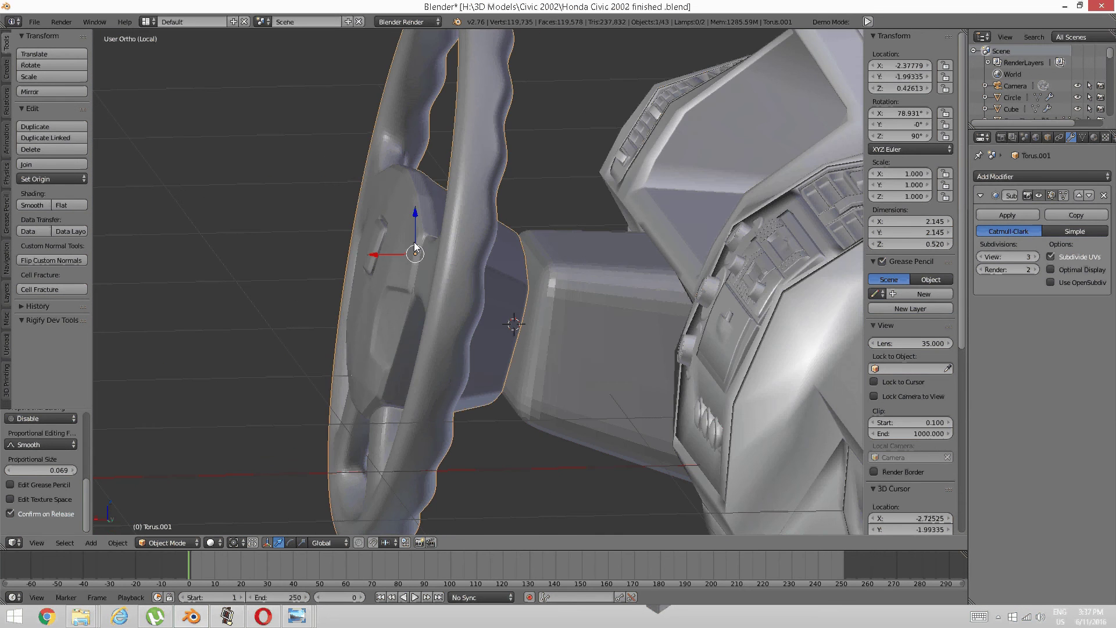
drag(379, 256, 400, 260)
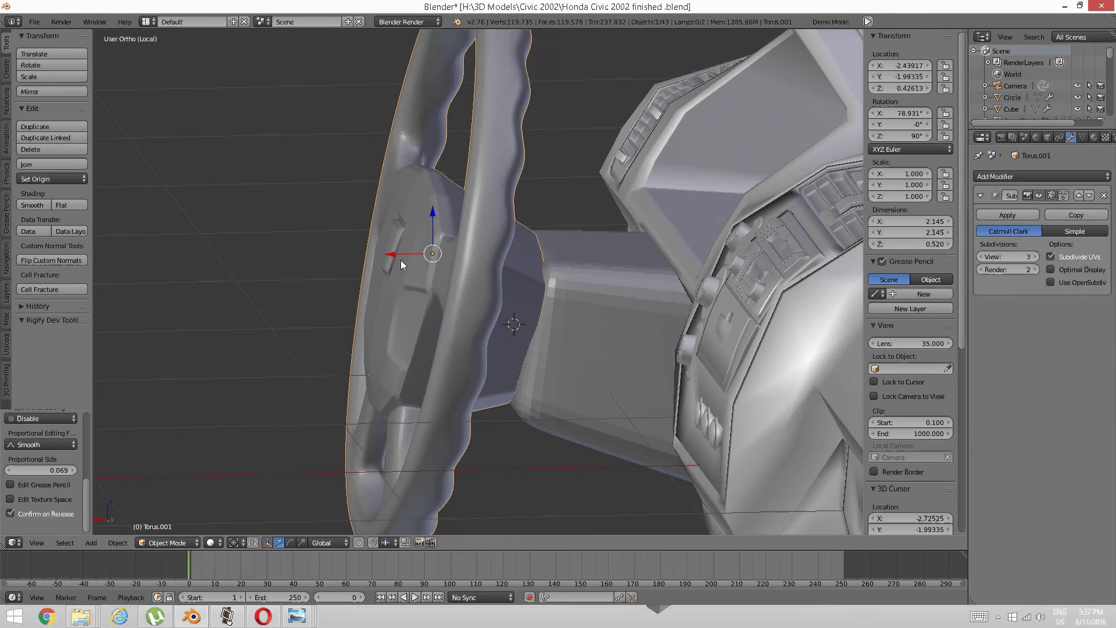
Scale the steering wheel down uniformly to about 0.897 to suit the dashboard
scroll(400, 260, down, 4)
middle_drag(400, 260, 524, 299)
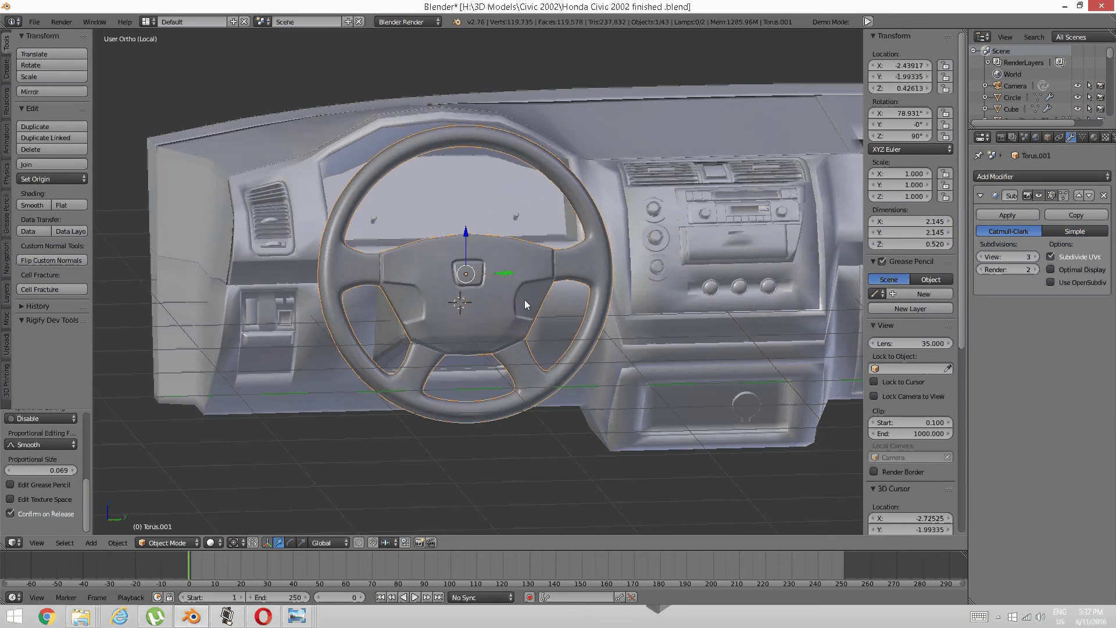
key(s)
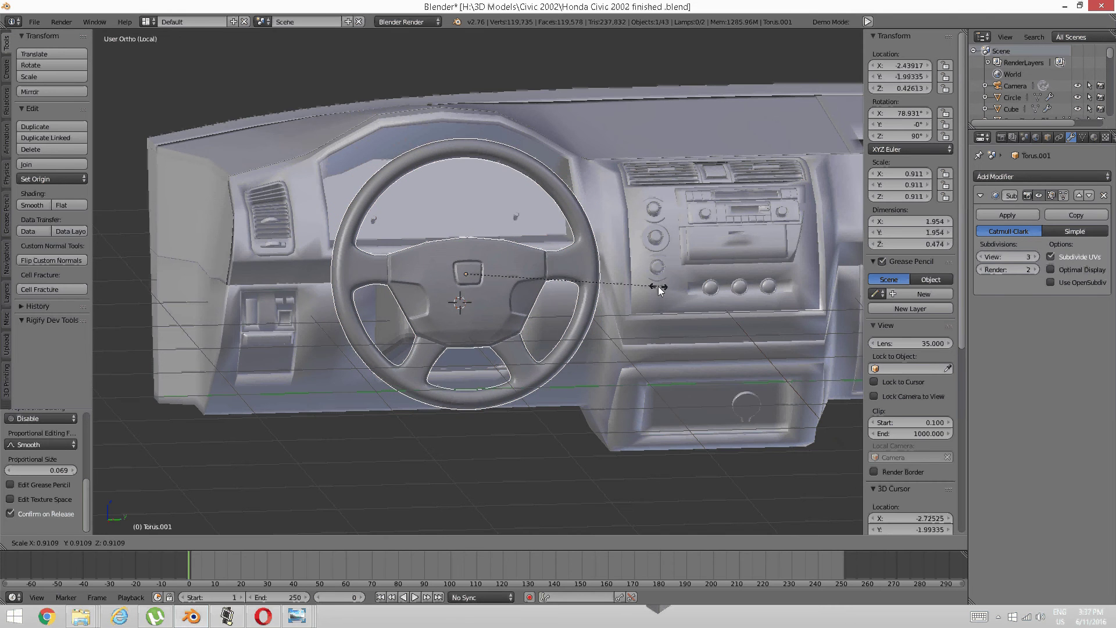
click(661, 283)
scroll(625, 281, down, 3)
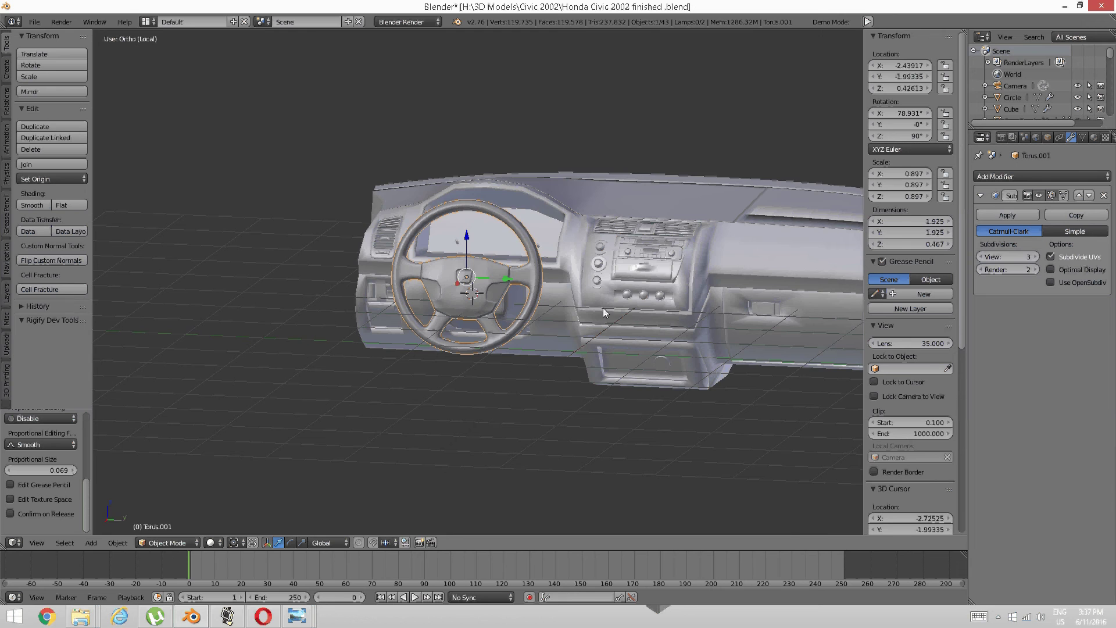
Leave local view and examine the steering wheel's size and placement inside the full car body in perspective
key(KP_Divide)
scroll(636, 239, up, 2)
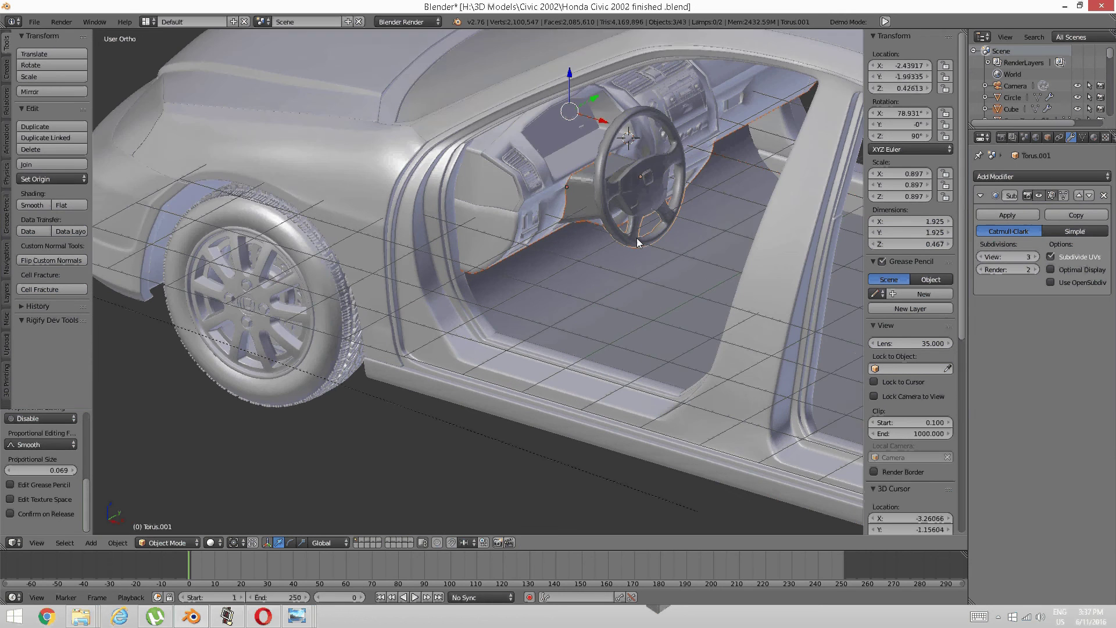
scroll(637, 239, up, 2)
middle_drag(637, 238, 683, 190)
scroll(640, 238, down, 2)
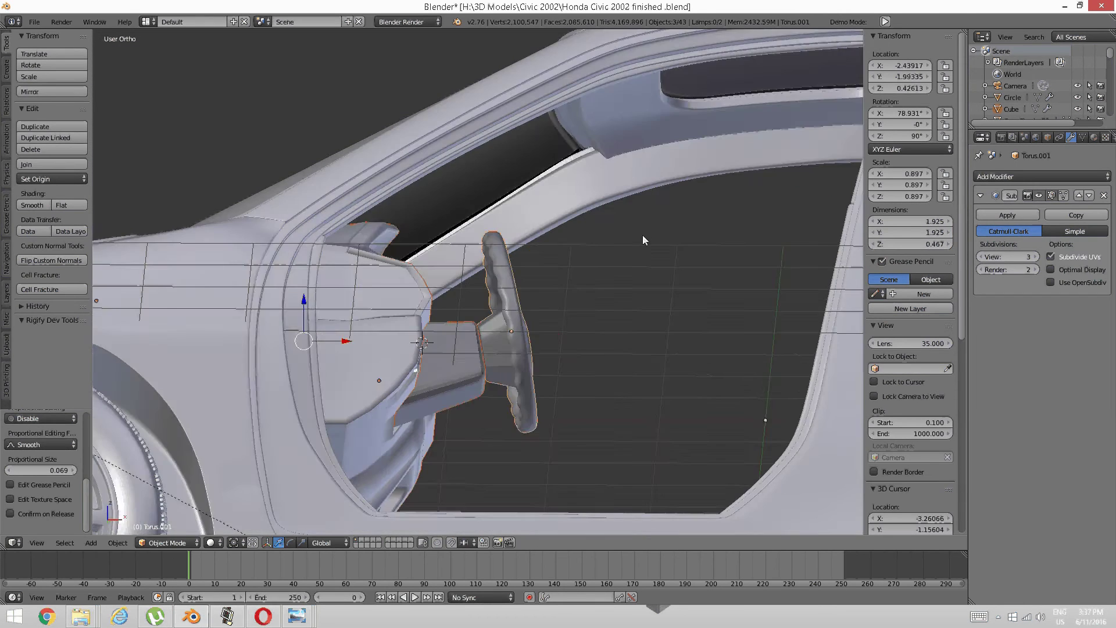
middle_drag(643, 235, 777, 279)
scroll(672, 285, up, 4)
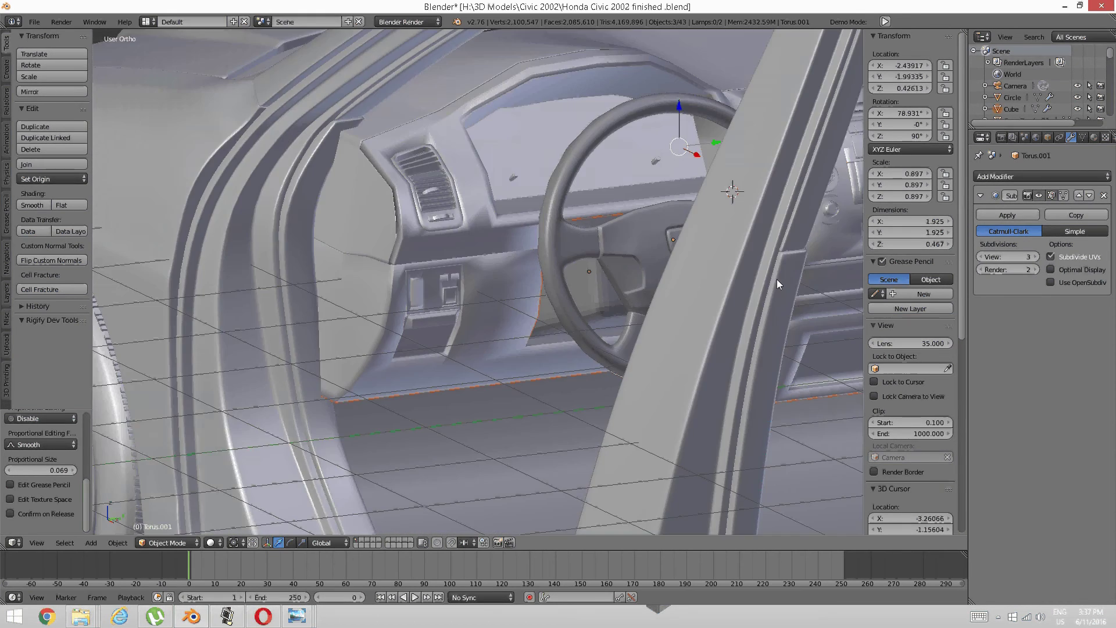
key(KP_5)
scroll(889, 219, down, 1)
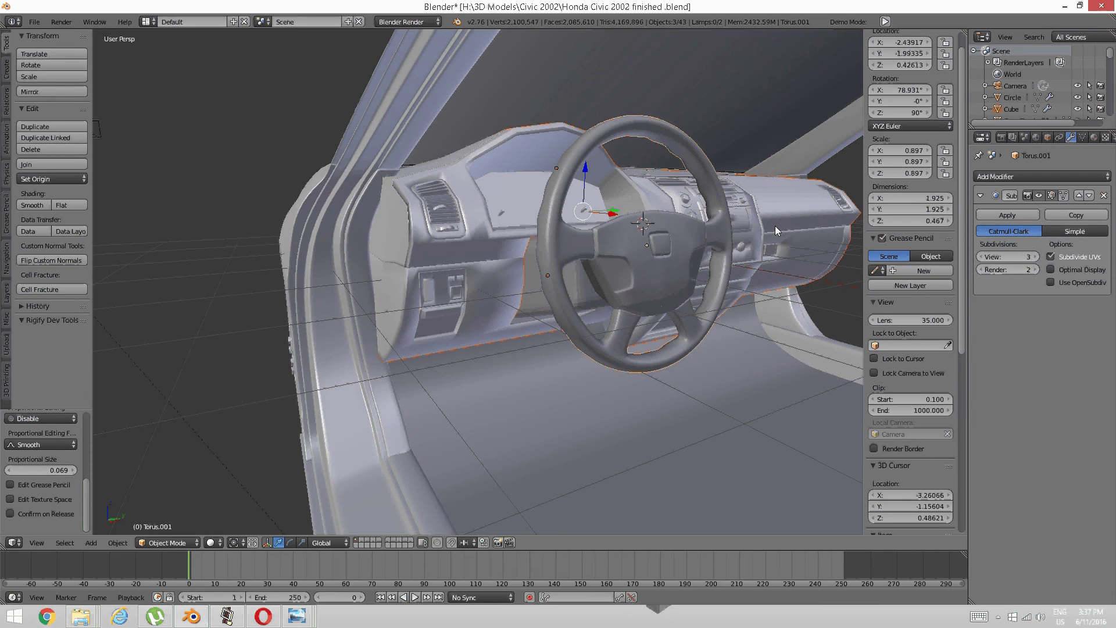
middle_drag(775, 231, 578, 276)
key(s)
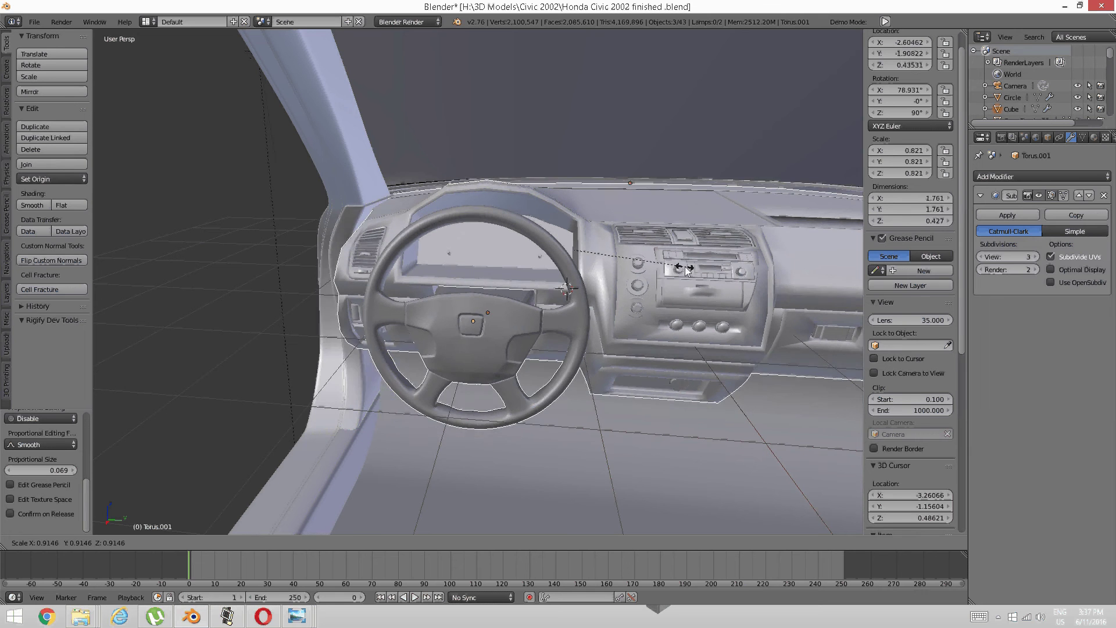
right_click(685, 267)
right_click(532, 308)
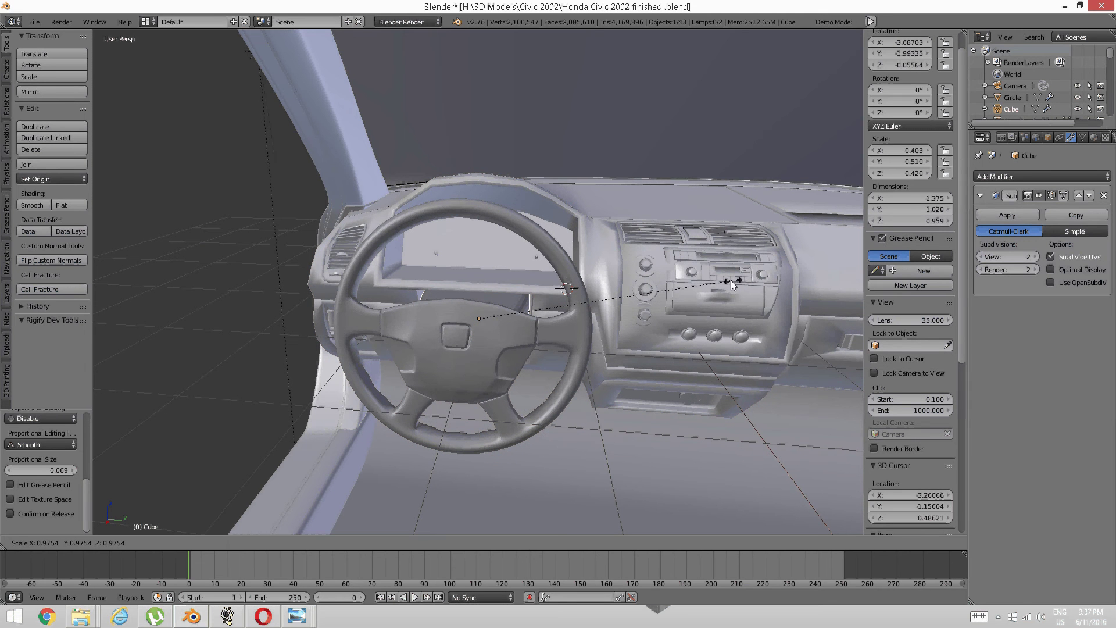
Select only the steering wheel and scale it uniformly to about 0.750
right_click(567, 330)
key(s)
click(672, 312)
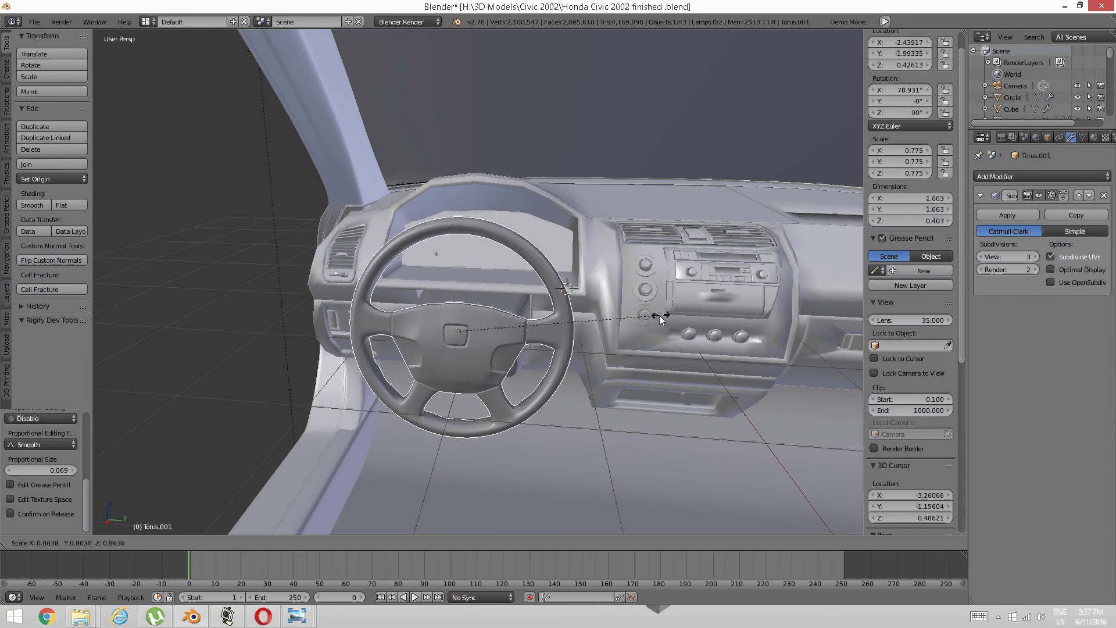
Move the steering wheel along X to about -2.516 and along Z to about 0.318
middle_drag(640, 336, 423, 281)
key(g)
key(x)
click(292, 304)
key(g)
key(z)
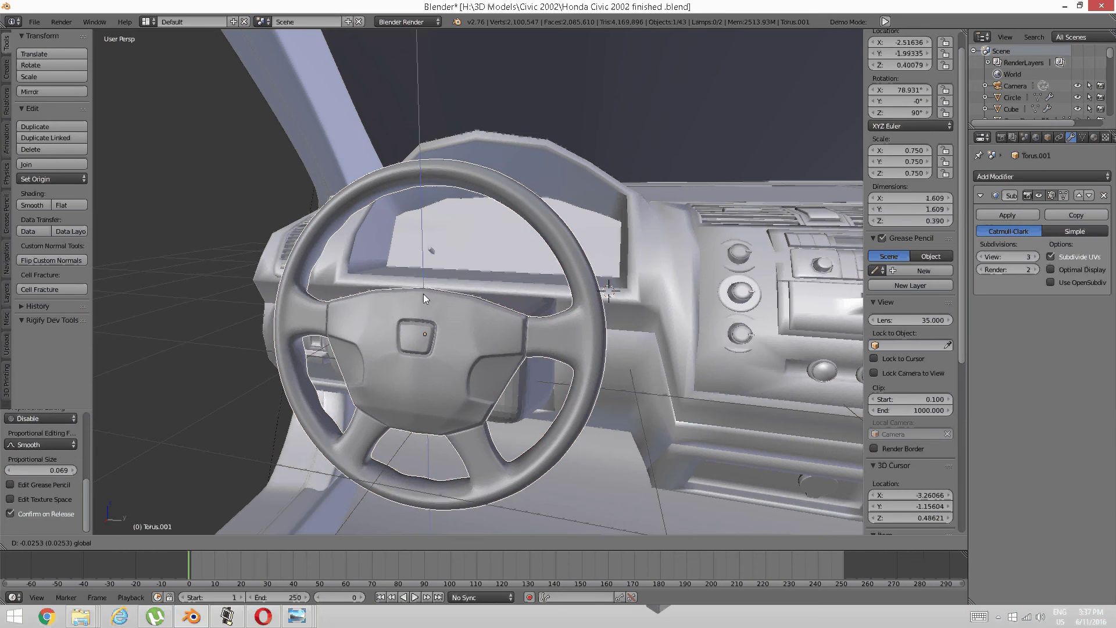
click(424, 305)
middle_drag(507, 287, 504, 325)
scroll(503, 326, down, 9)
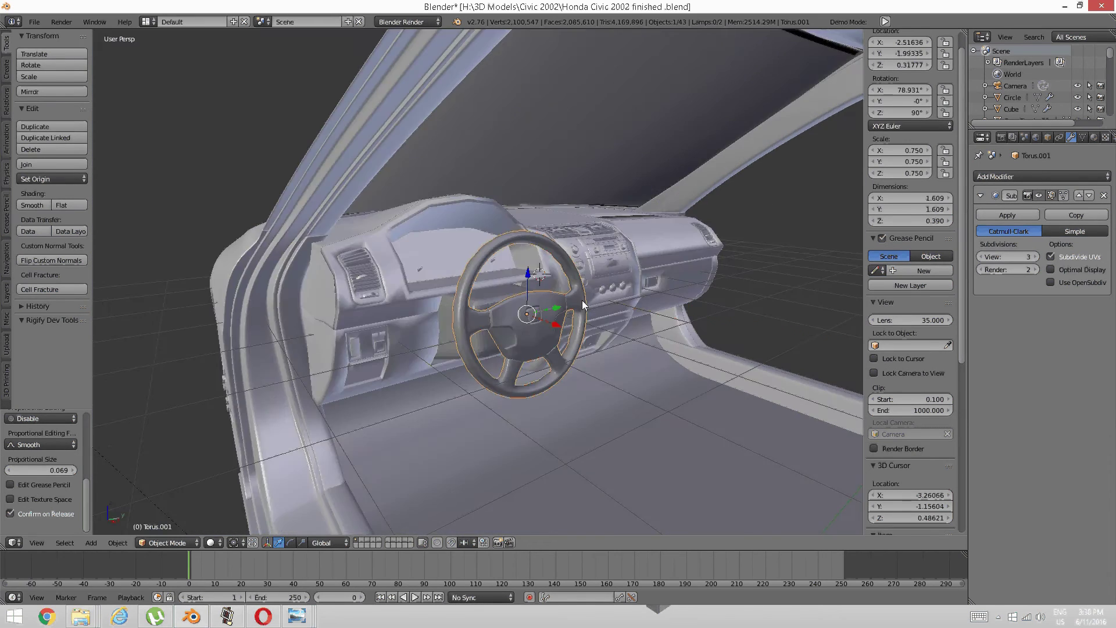
Enlarge the steering wheel uniformly to a scale of about 0.780
middle_drag(573, 311, 472, 317)
scroll(442, 318, up, 4)
scroll(473, 316, up, 4)
middle_drag(546, 308, 567, 305)
key(s)
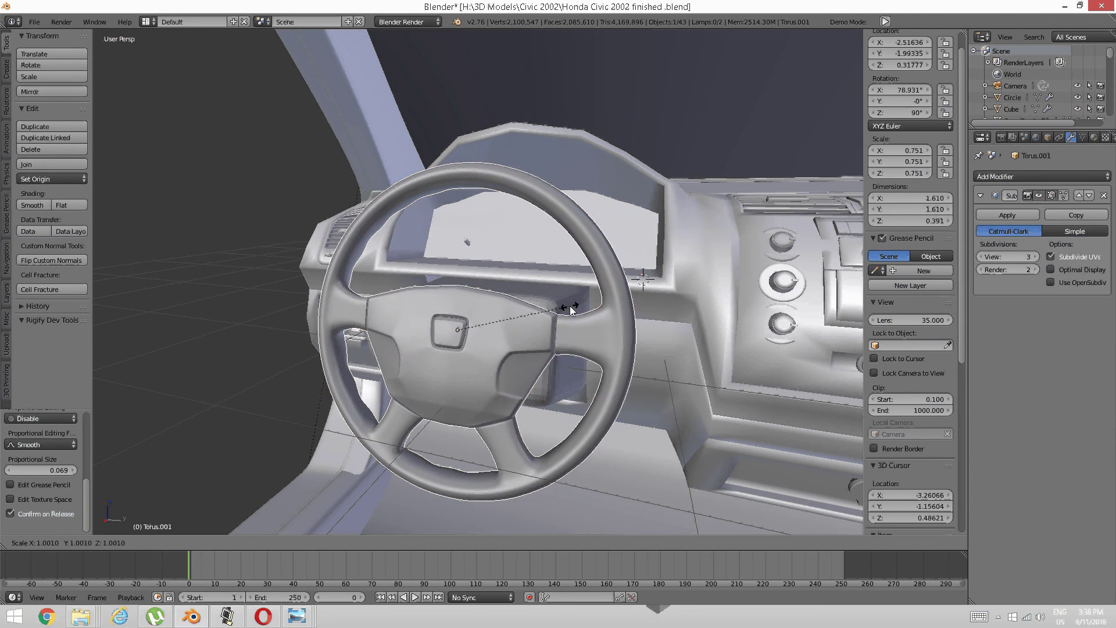
click(612, 302)
scroll(612, 301, down, 5)
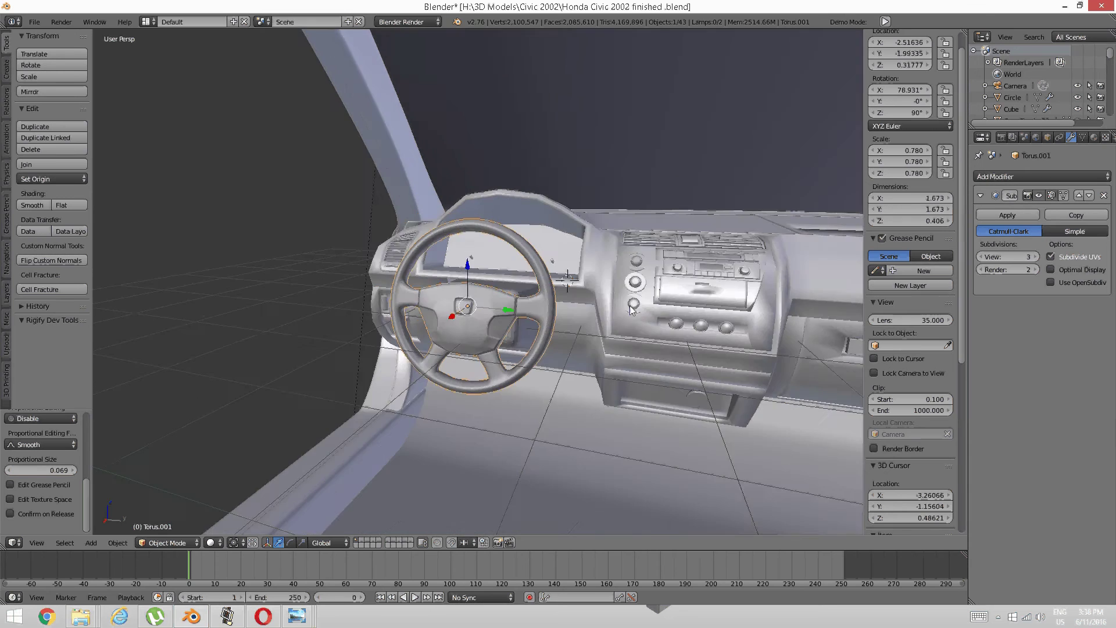
Compare the wheel's size in the car with the interior reference photo 51835998.jpg, and return to Blender
middle_drag(639, 301, 824, 292)
scroll(777, 319, up, 3)
scroll(777, 319, down, 3)
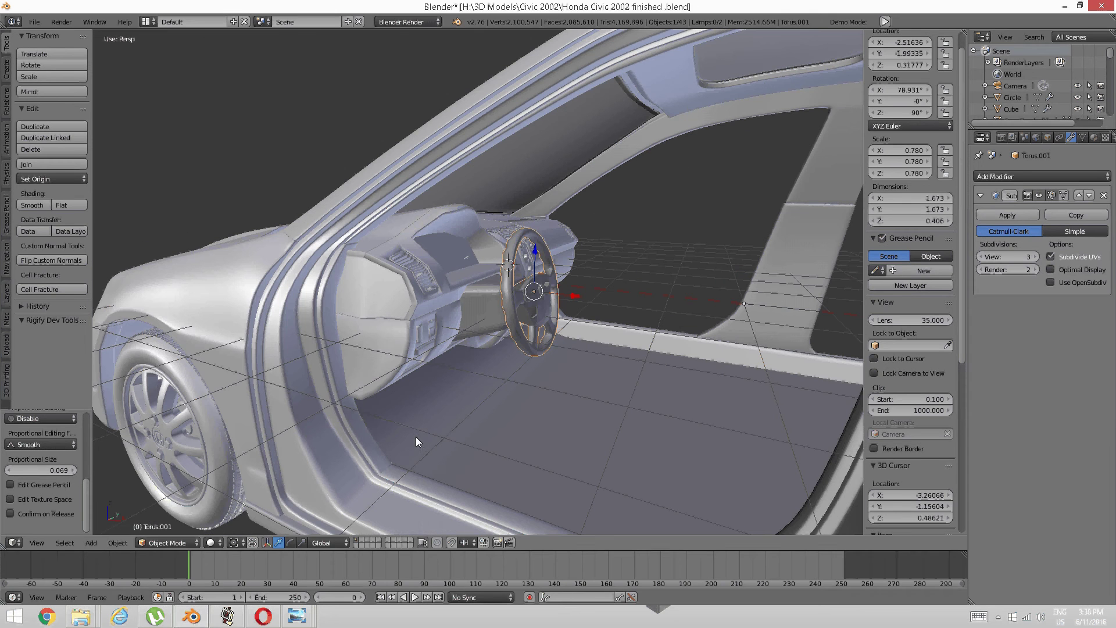
mouse_move(299, 621)
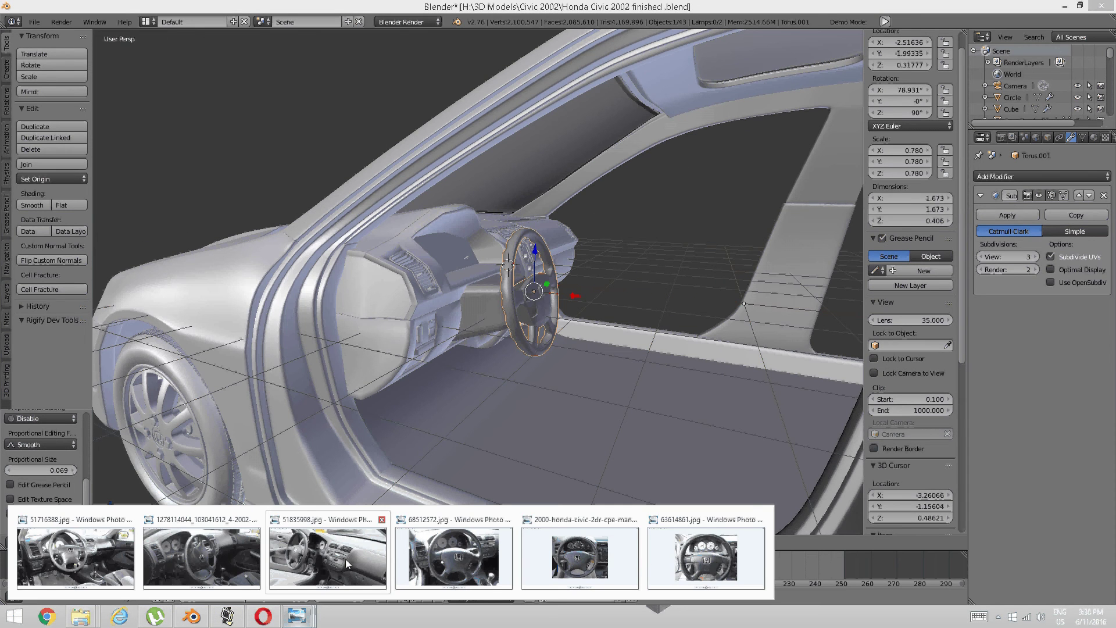
click(345, 560)
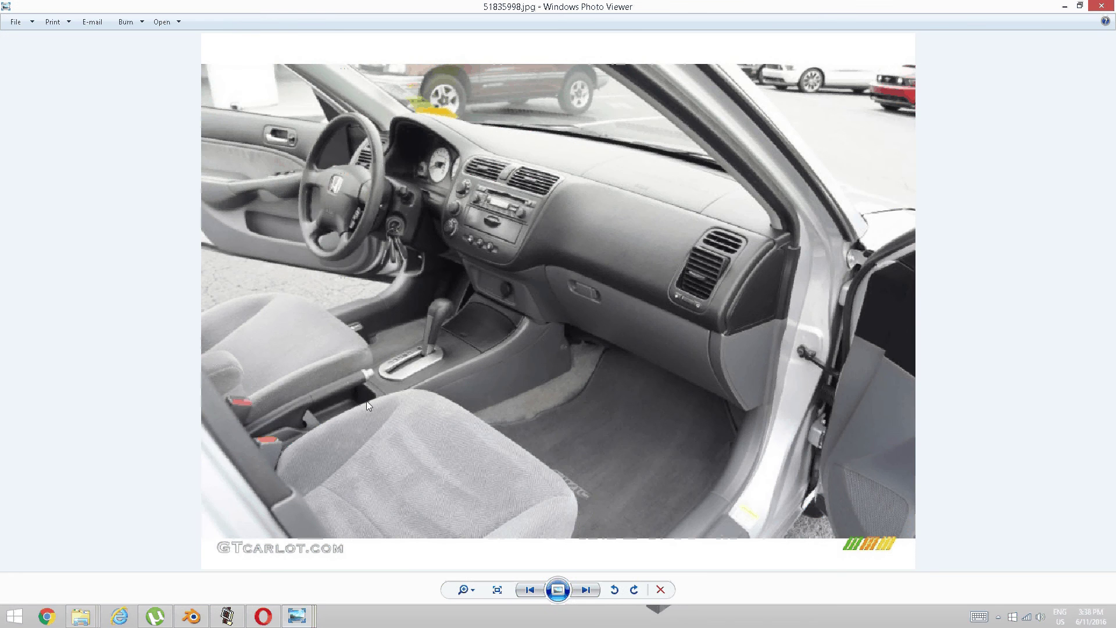
click(192, 616)
Enlarge the steering wheel uniformly to a scale of about 0.820
scroll(536, 333, down, 5)
middle_drag(536, 333, 473, 336)
scroll(470, 329, up, 8)
scroll(434, 318, down, 2)
scroll(435, 312, down, 3)
scroll(414, 309, down, 4)
scroll(454, 292, up, 6)
scroll(459, 299, up, 2)
scroll(438, 343, up, 1)
key(s)
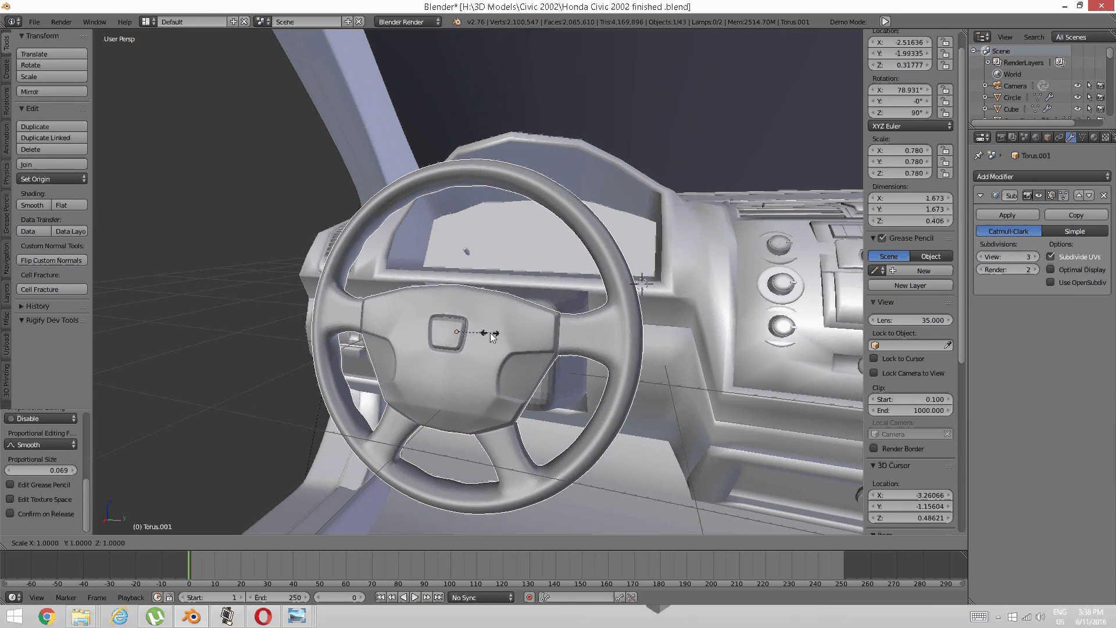
click(491, 333)
scroll(541, 325, down, 3)
middle_drag(544, 325, 557, 308)
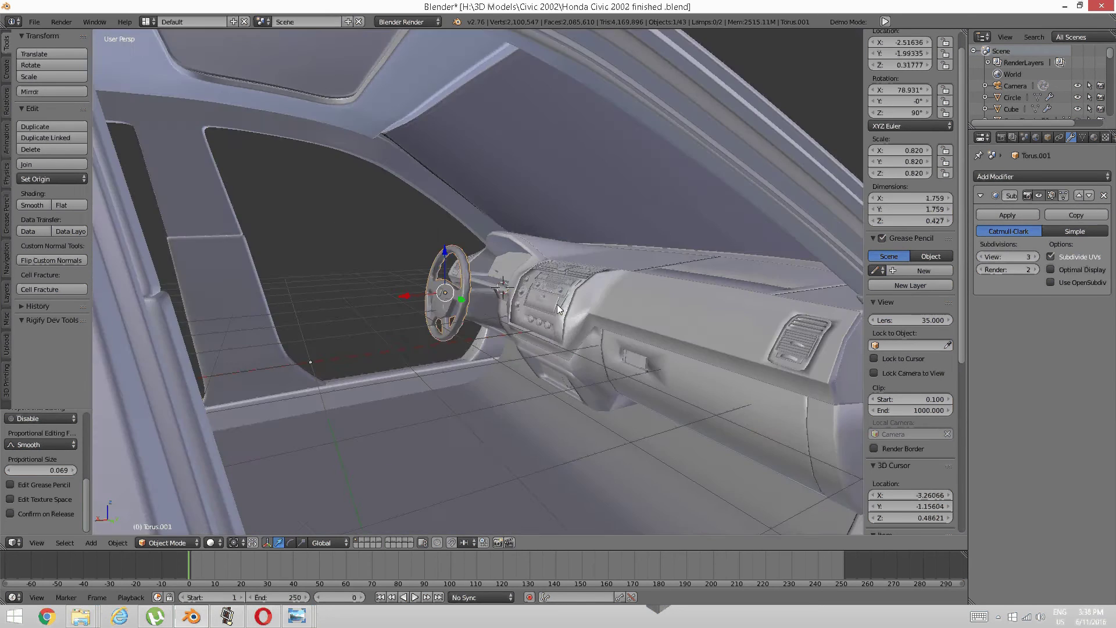
Open the column housing behind the wheel in Edit Mode, select one of its end faces, and isolate the housing in local view
scroll(557, 308, down, 3)
middle_drag(414, 347, 637, 343)
scroll(619, 342, up, 2)
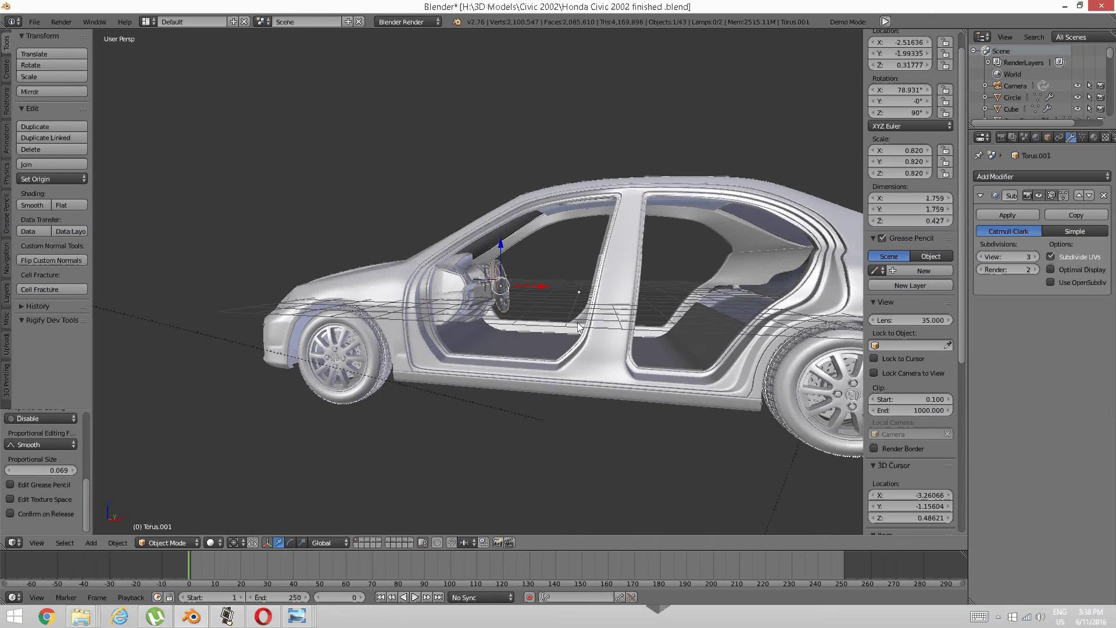
scroll(576, 324, up, 5)
middle_drag(576, 325, 461, 333)
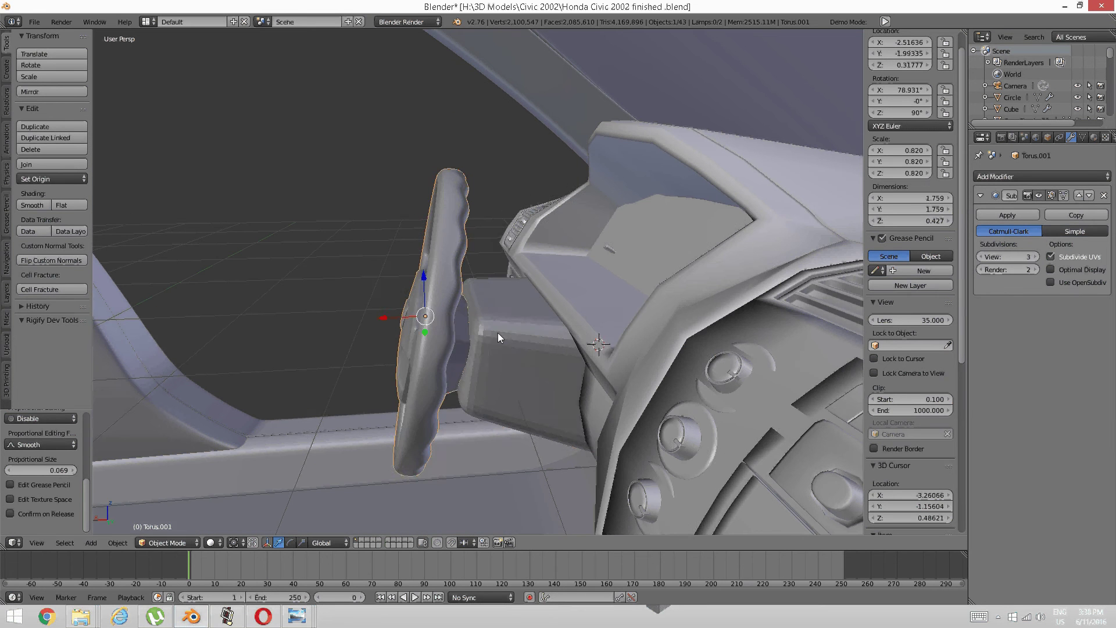
right_click(499, 333)
key(Tab)
click(602, 341)
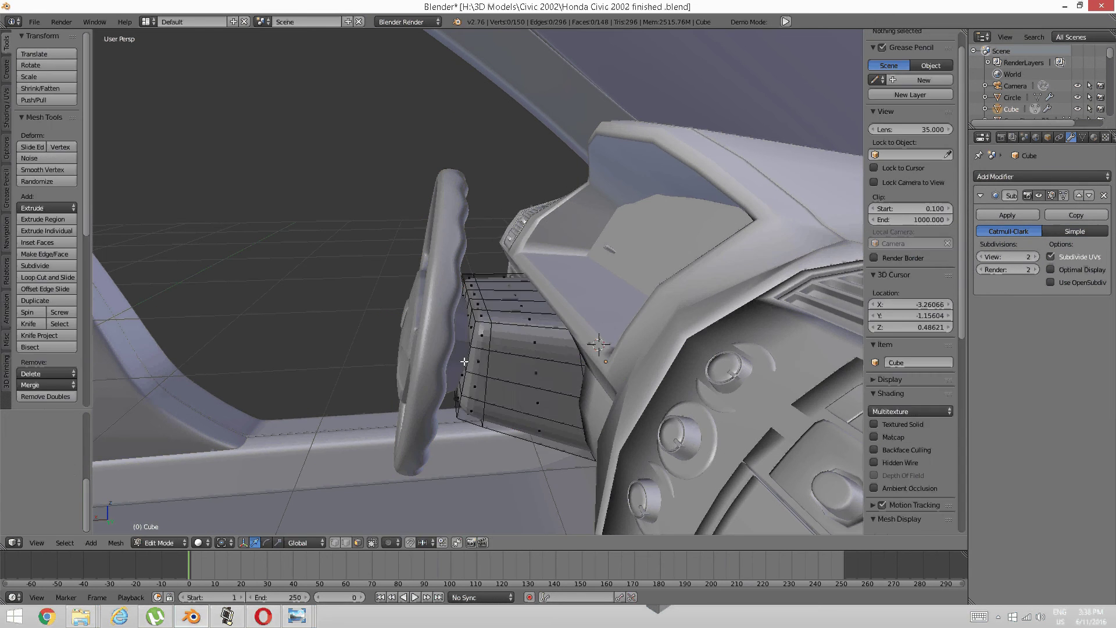
middle_drag(602, 341, 581, 368)
right_click(581, 367)
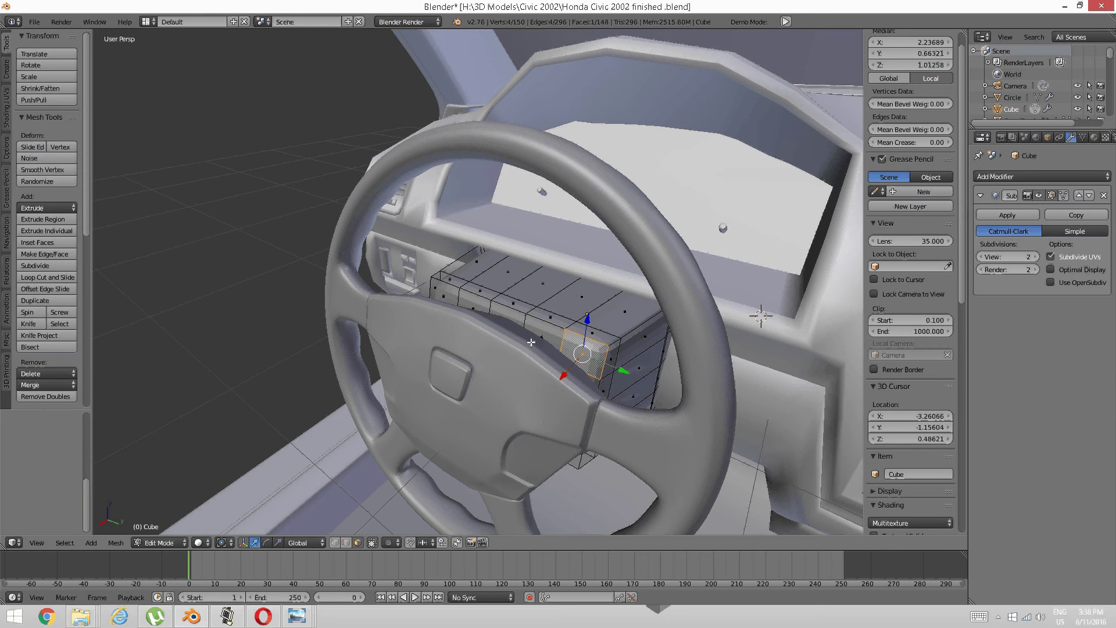
key(KP_Divide)
scroll(453, 323, down, 4)
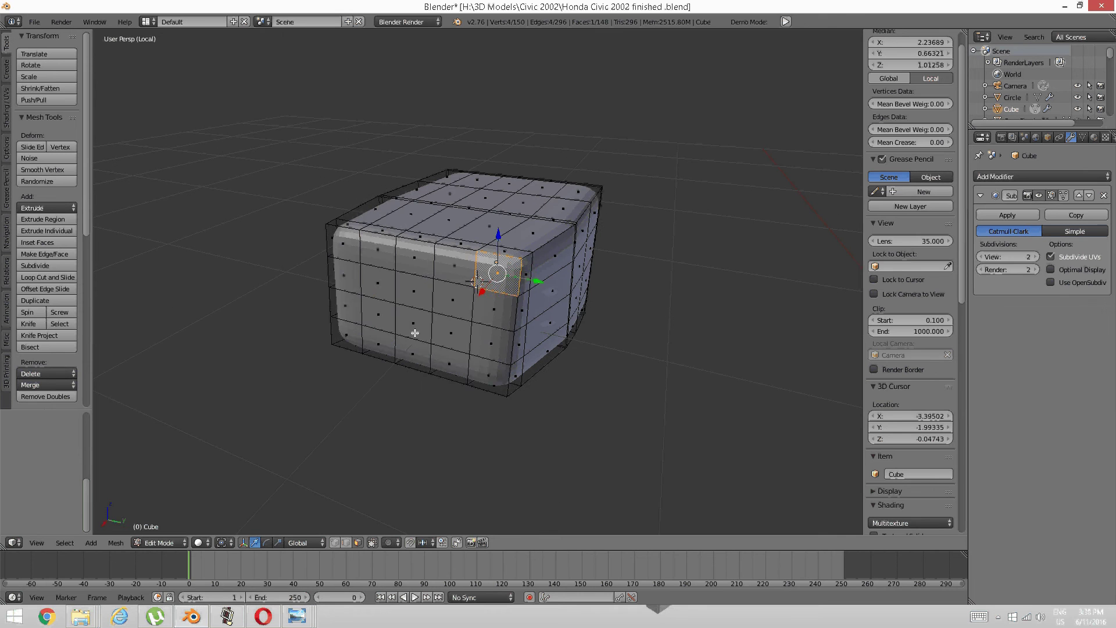
Select all faces of the housing's wheel-side end with circle select and grow the selection by one ring of faces
key(c)
mouse_move(453, 323)
mouse_down()
mouse_move(401, 361)
mouse_move(358, 323)
mouse_move(388, 269)
mouse_move(465, 289)
mouse_move(474, 344)
mouse_up()
right_click(475, 344)
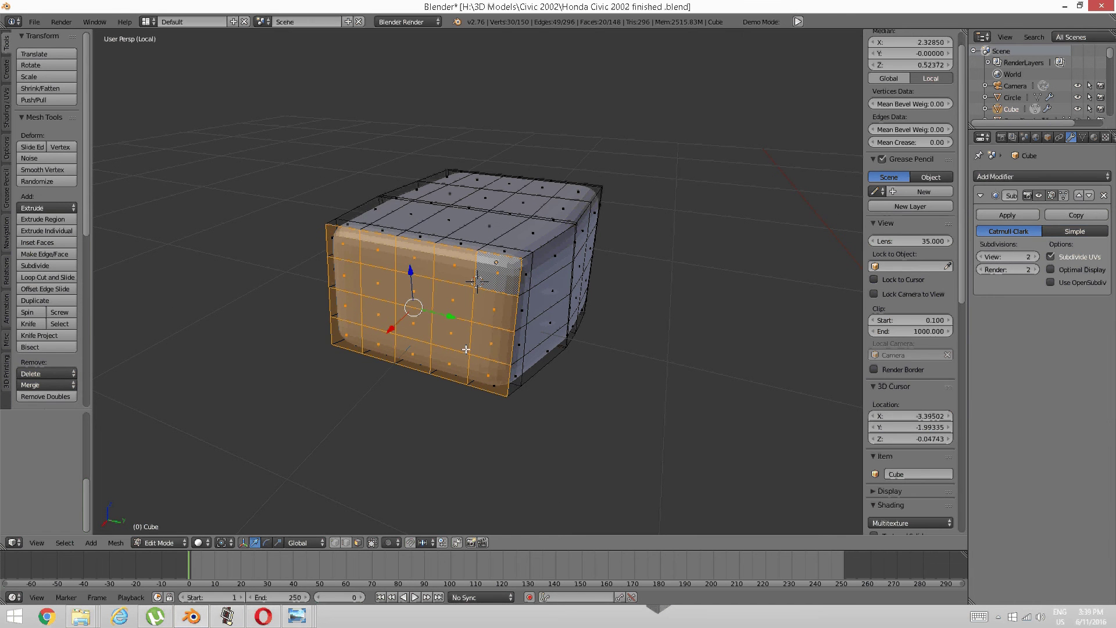
key(ctrl+KP_Add)
middle_drag(464, 349, 465, 378)
key(ctrl+KP_Subtract)
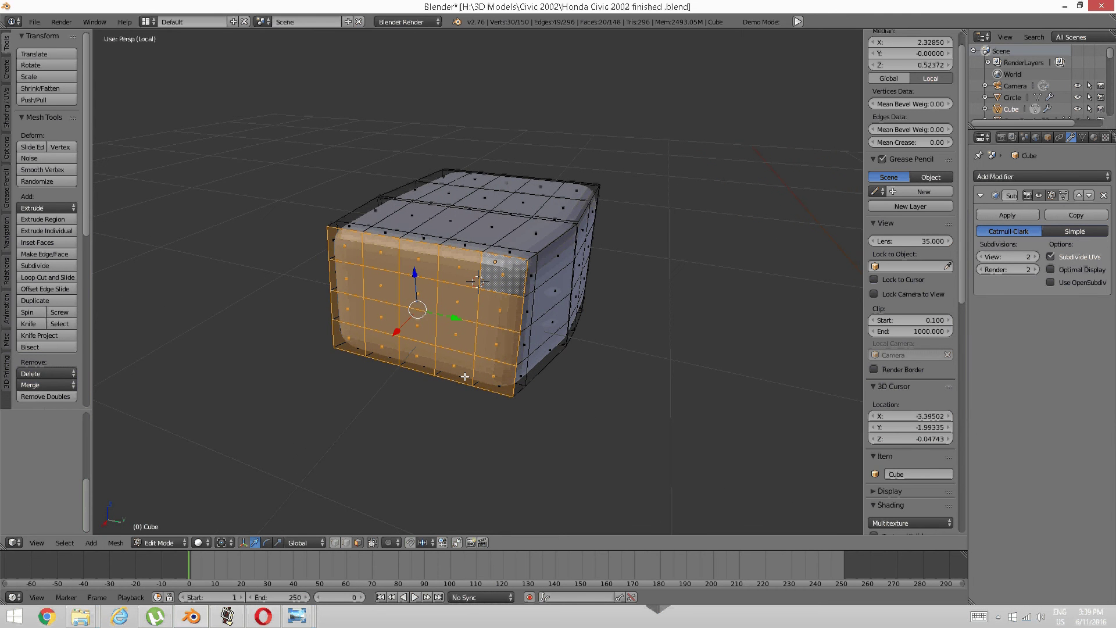
key(ctrl+KP_Add)
middle_drag(465, 377, 476, 465)
Leave local view and scale the housing's selected end faces down slightly to fit behind the wheel hub
key(KP_Divide)
key(s)
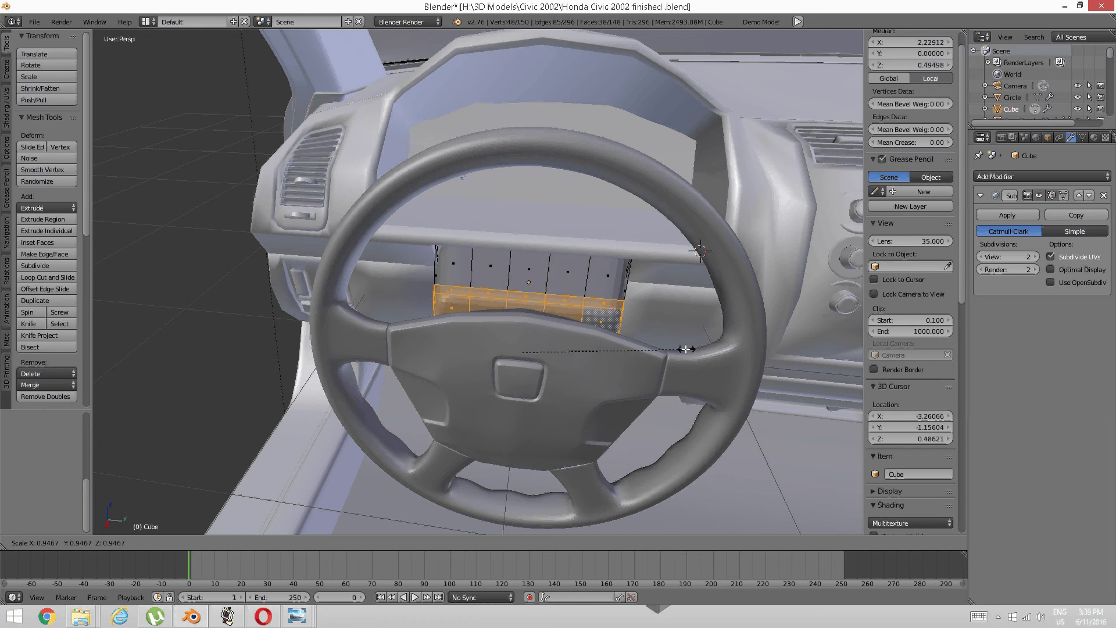
click(672, 349)
Move the housing's selected end faces to a local median of about X 2.129 and Z 0.447
middle_drag(672, 349, 516, 304)
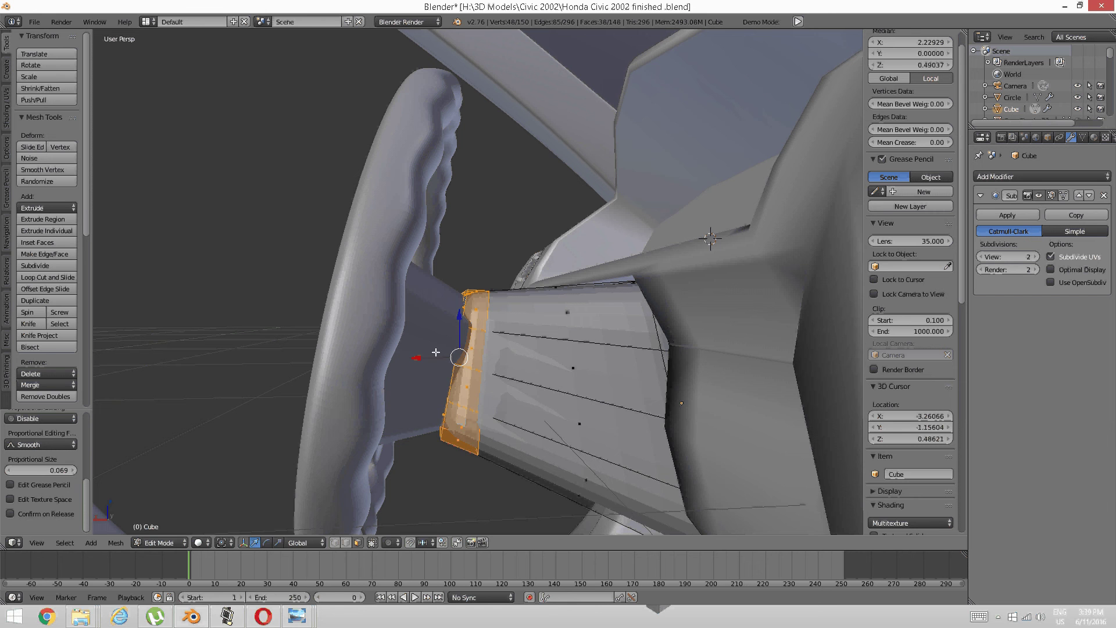
drag(420, 359, 430, 361)
middle_drag(429, 361, 497, 311)
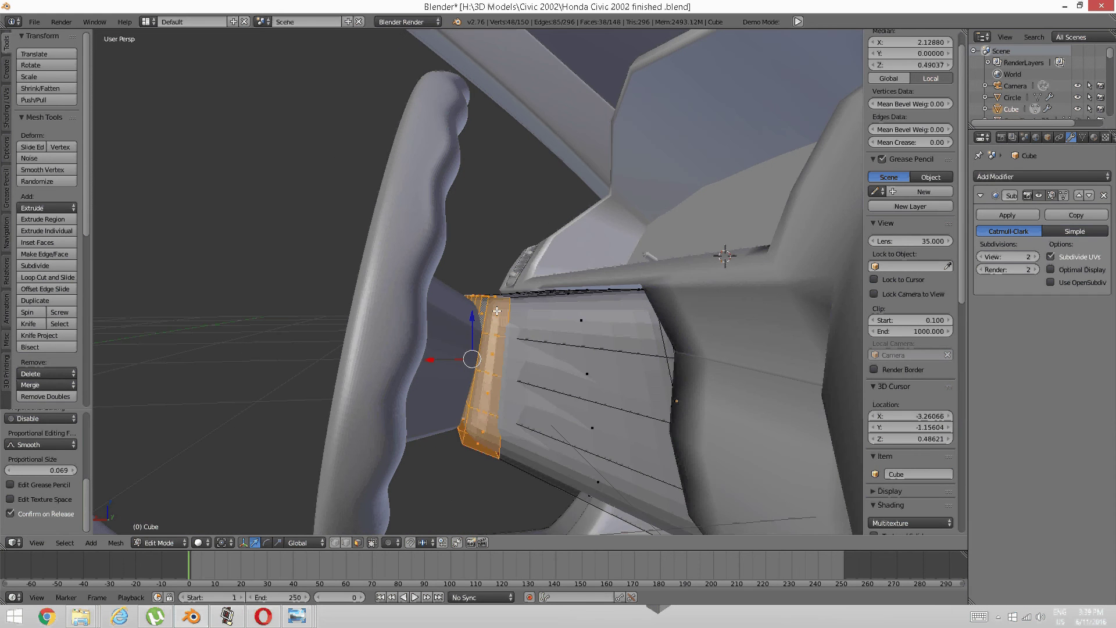
drag(476, 314, 478, 319)
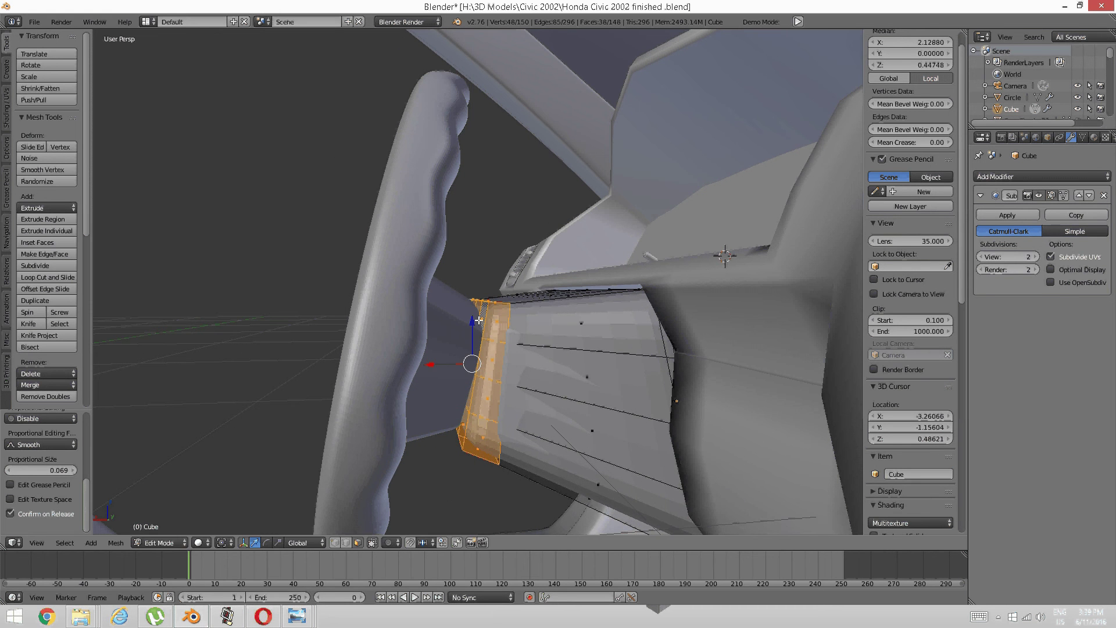
Undo the last move of the column housing's end faces, raise them along Z to a local median of about 0.592, and return to Object Mode
middle_drag(479, 320, 475, 327)
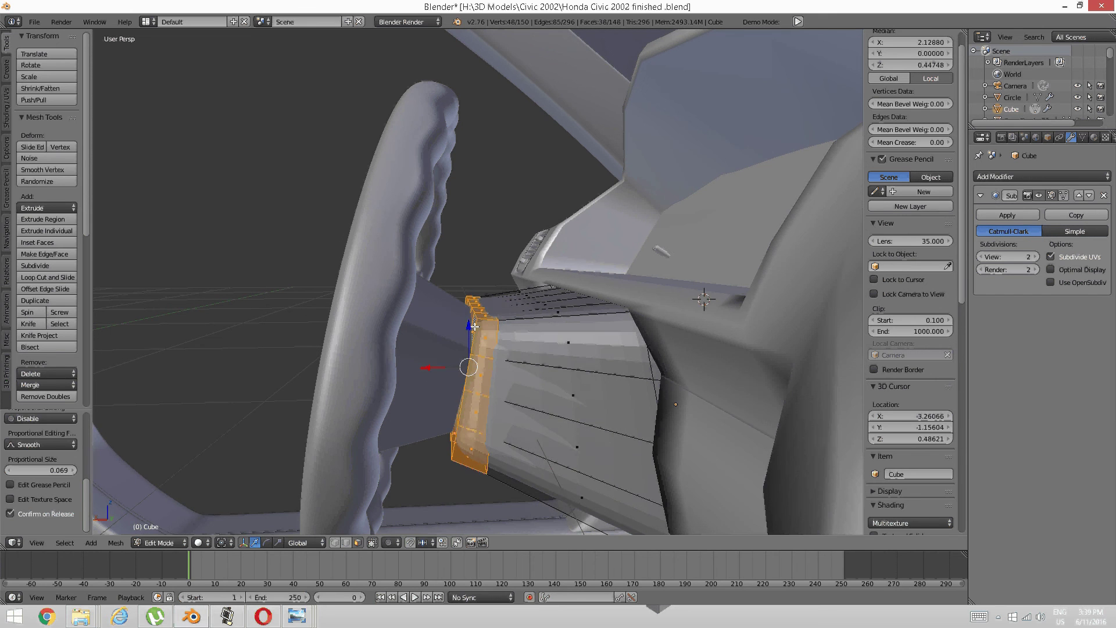
key(ctrl+z)
middle_drag(489, 315, 474, 301)
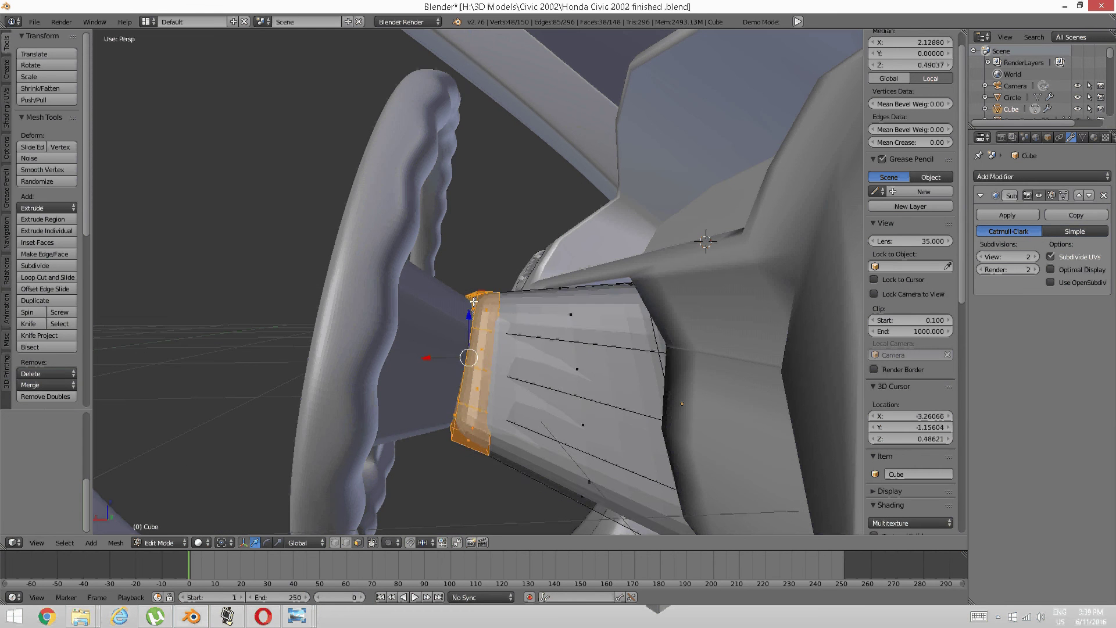
key(g)
key(z)
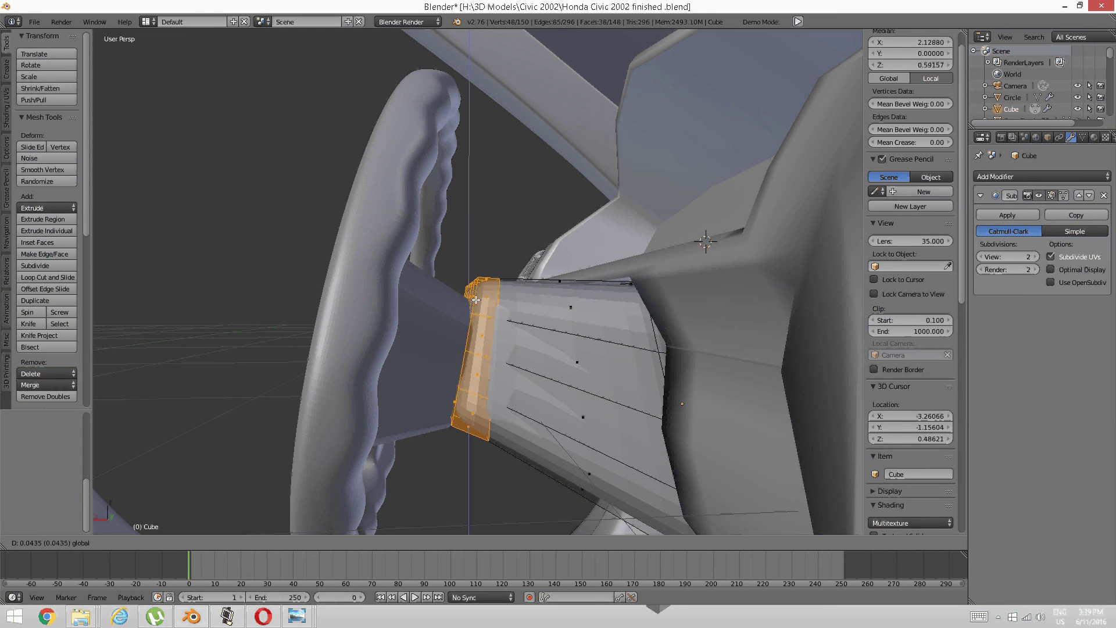
click(476, 300)
scroll(477, 308, down, 6)
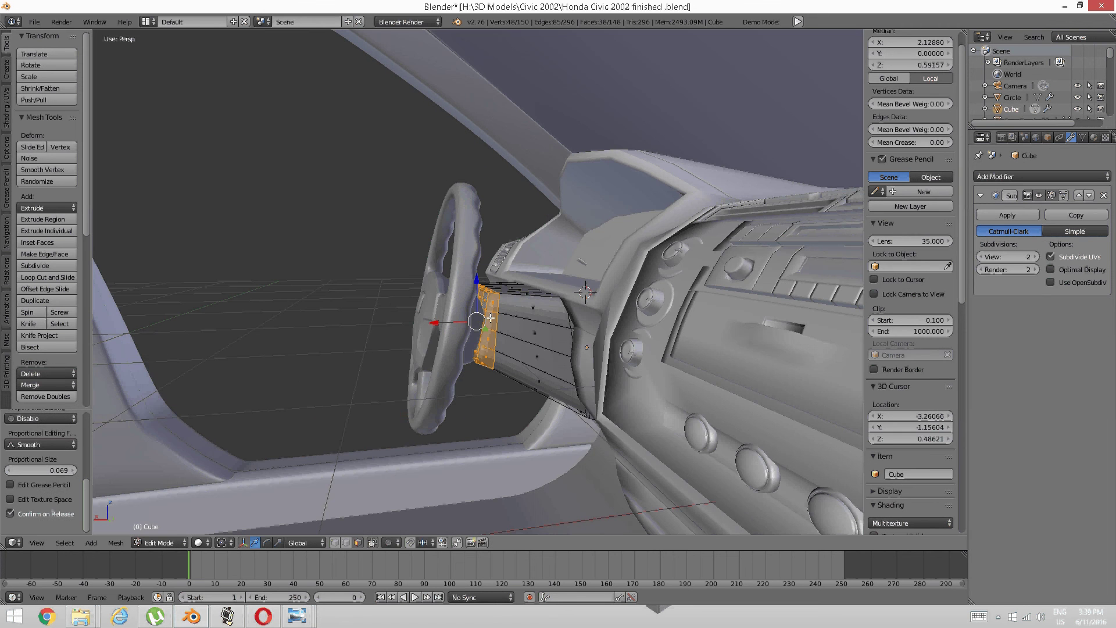
key(a)
key(Tab)
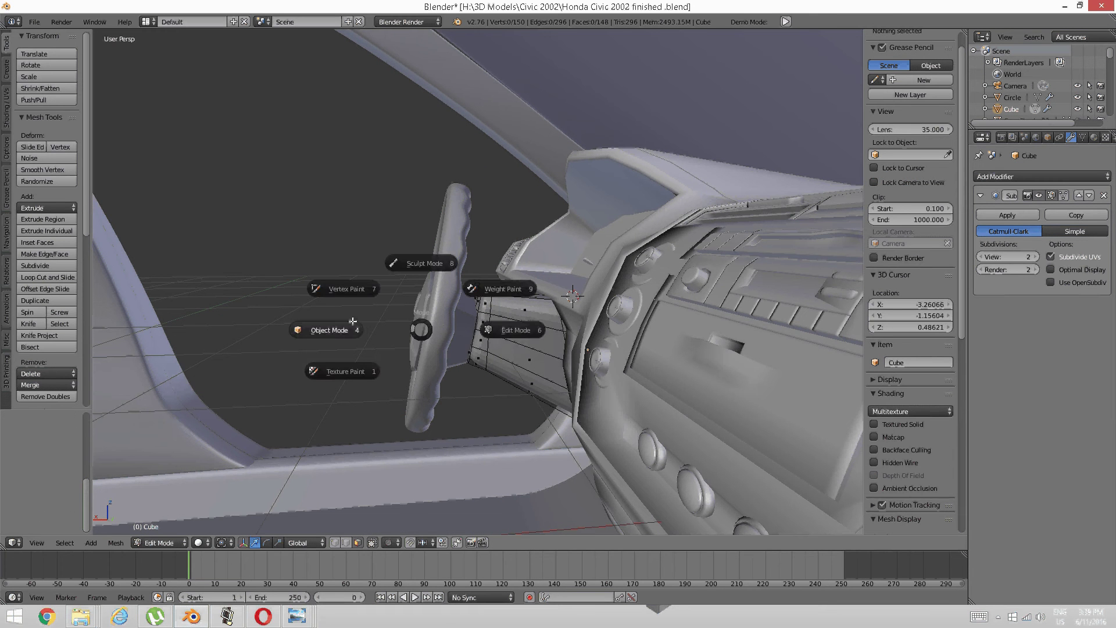
click(353, 320)
Move the steering wheel to about X -2.531 and Z 0.393 so its hub meets the column housing
right_click(451, 302)
drag(434, 270, 441, 256)
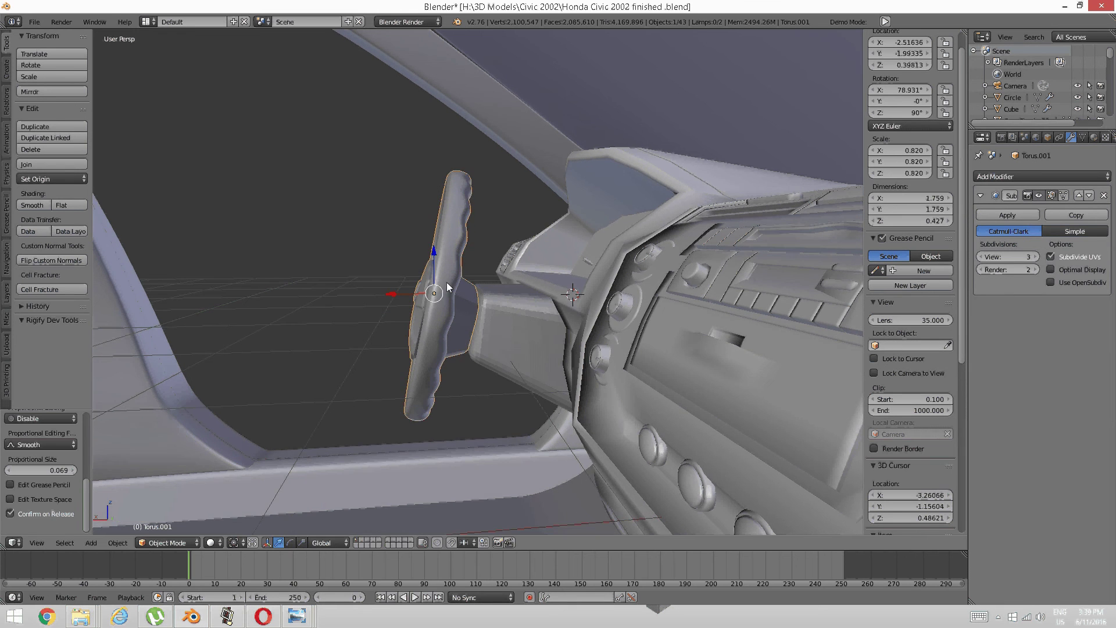
scroll(446, 282, up, 3)
middle_drag(472, 302, 448, 309)
drag(373, 293, 410, 253)
middle_drag(411, 312, 580, 349)
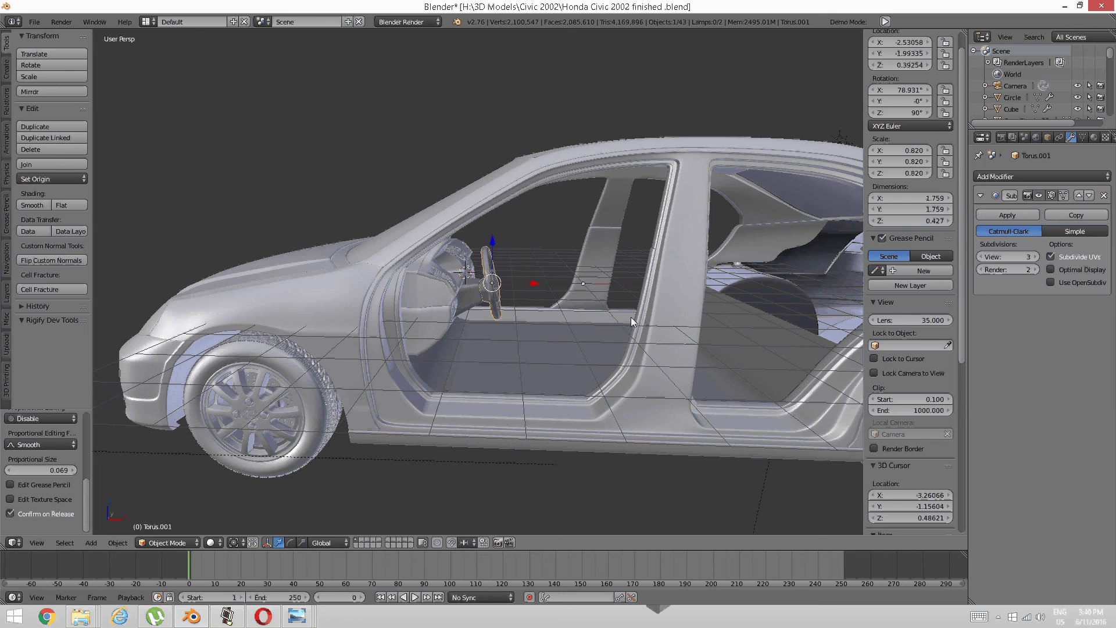
middle_drag(630, 316, 564, 332)
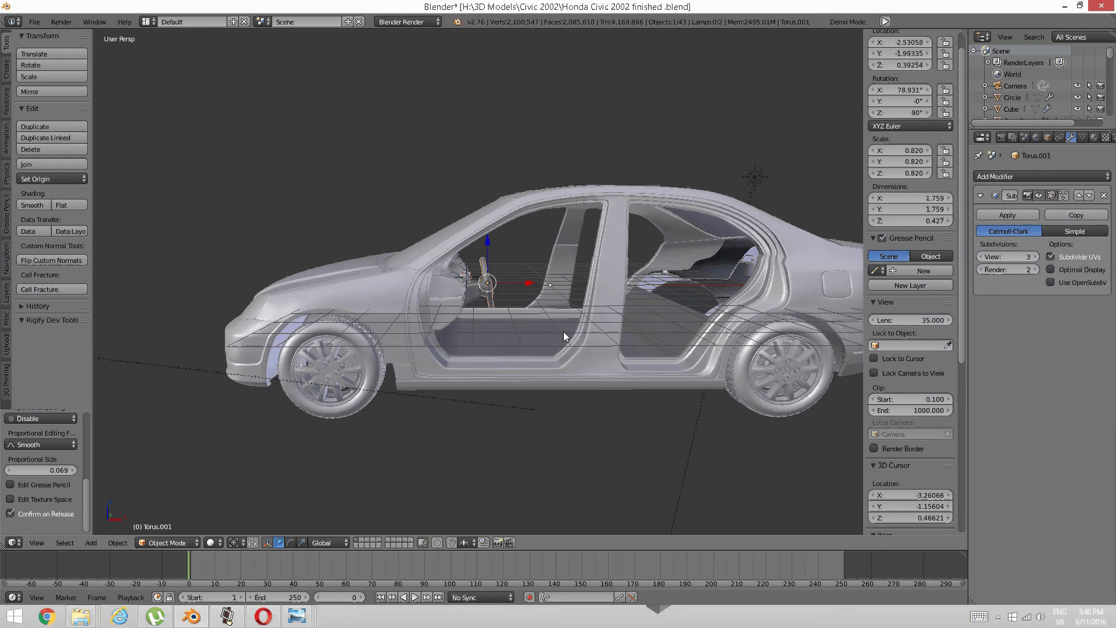
scroll(529, 339, up, 5)
scroll(514, 343, up, 5)
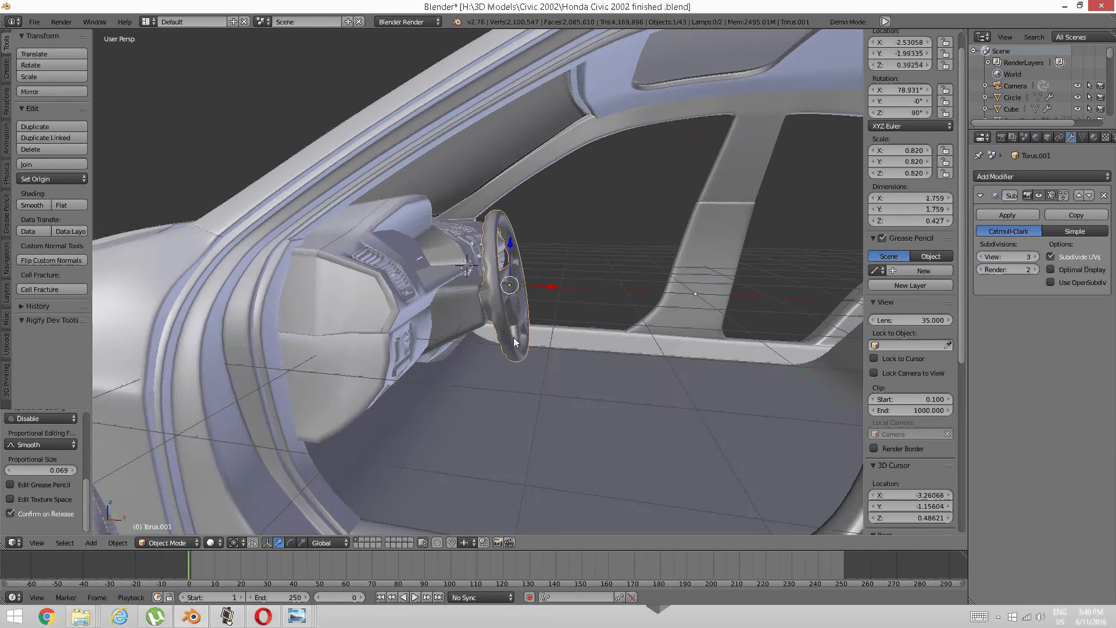
scroll(514, 337, up, 4)
key(Tab)
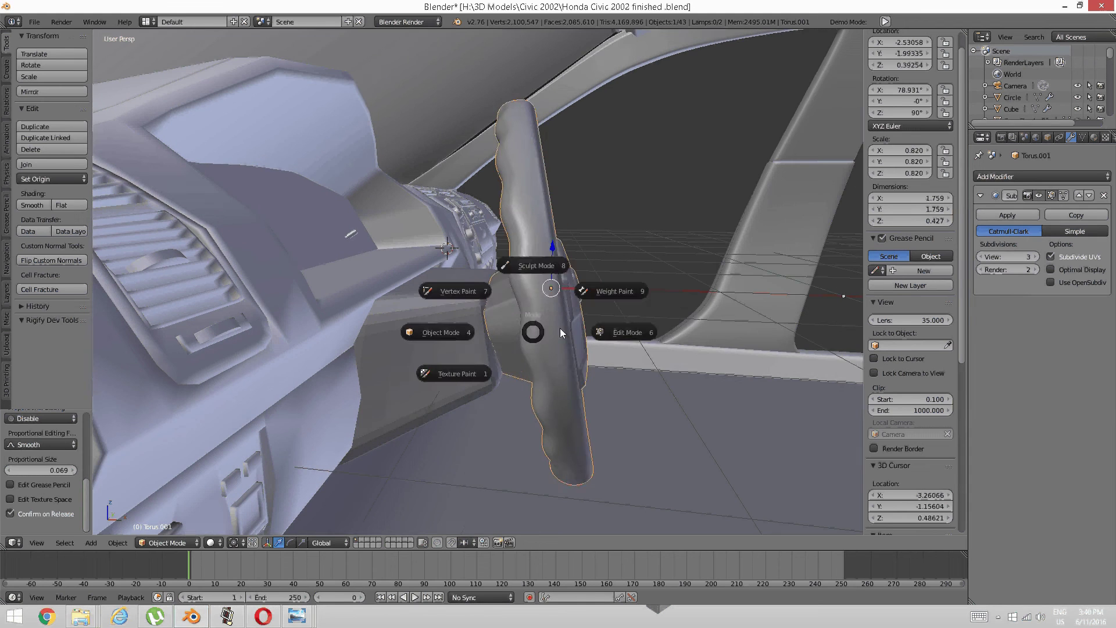
click(616, 332)
middle_drag(498, 339, 511, 346)
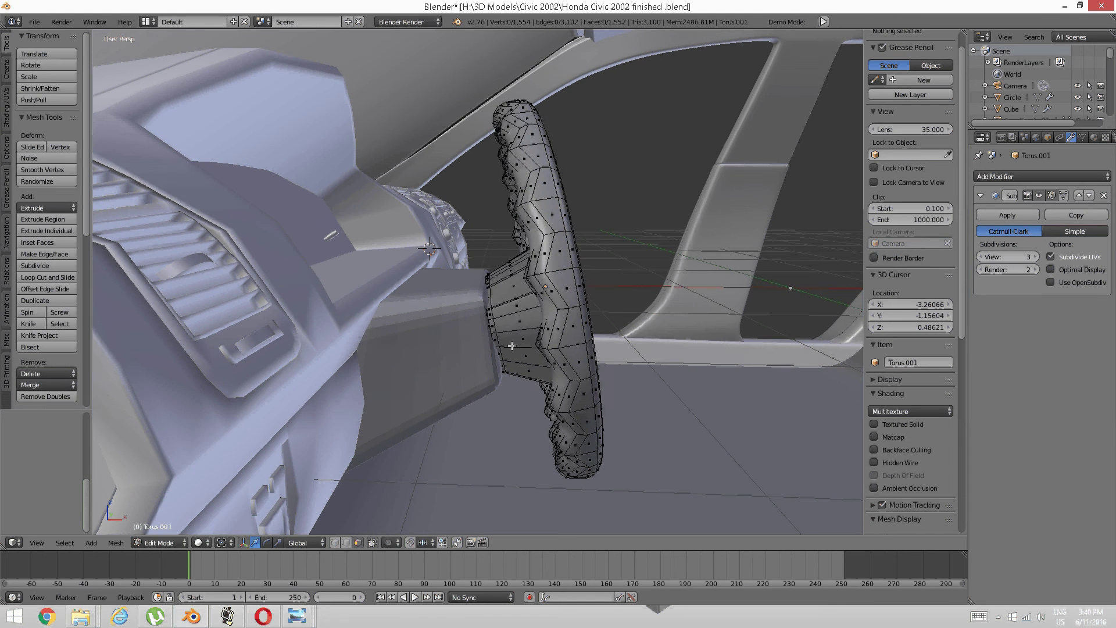
key(Tab)
click(451, 337)
Open the column housing in Edit Mode and select the ring of faces at its wheel-side end
right_click(469, 333)
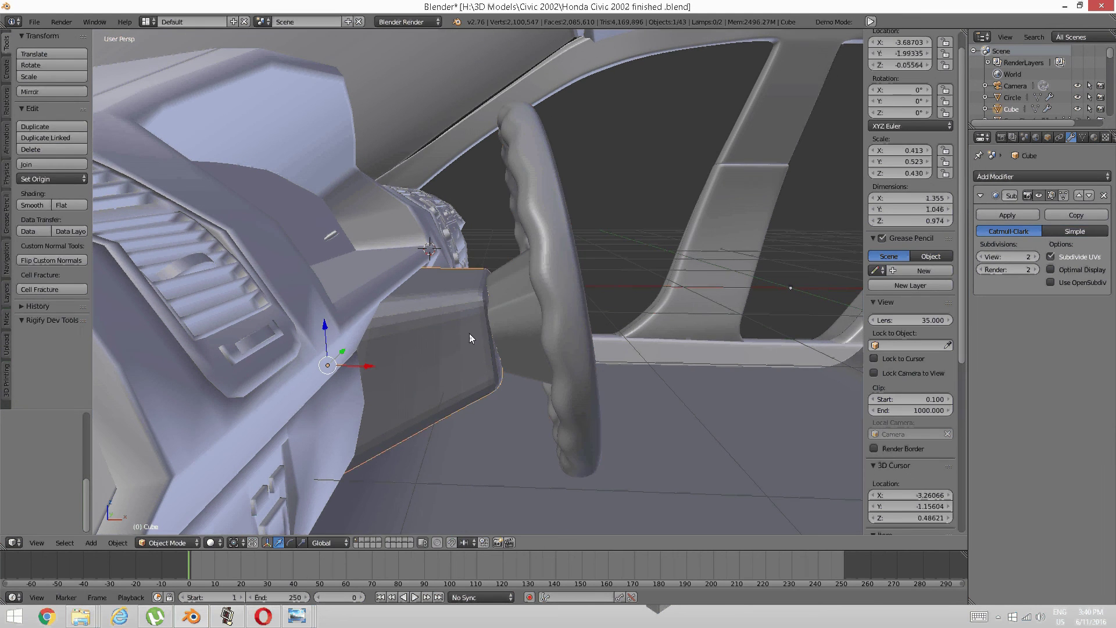
key(Tab)
click(575, 333)
middle_drag(575, 333, 488, 340)
key(Tab)
key(Tab)
alt+right_click(487, 336)
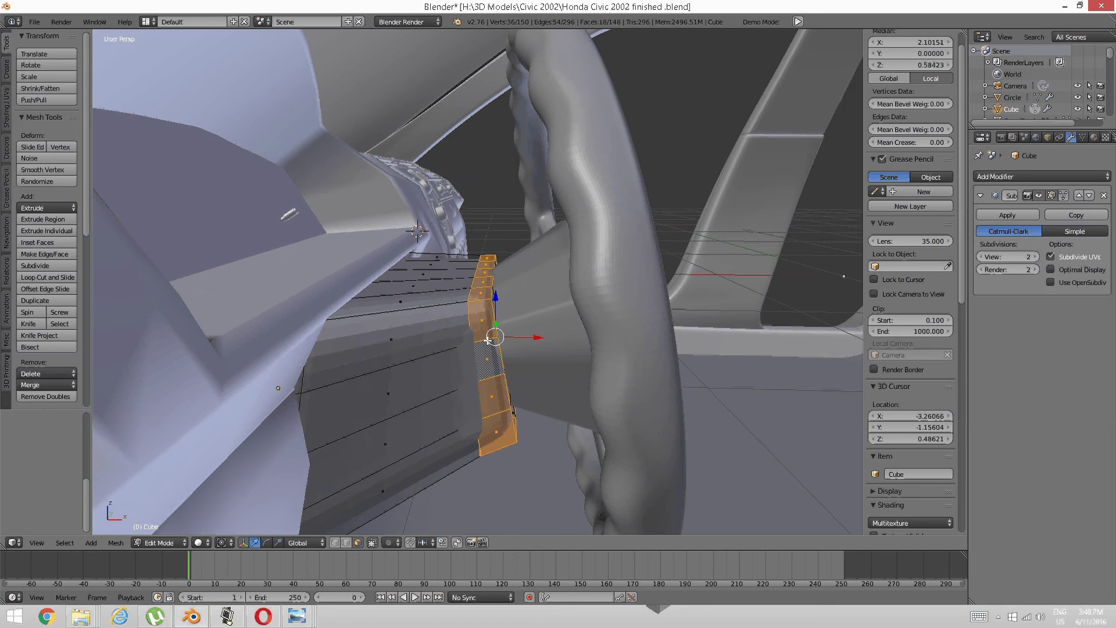
Try shifting the housing's wheel-side faces along X toward the dashboard, to a local median of about 1.954
key(l)
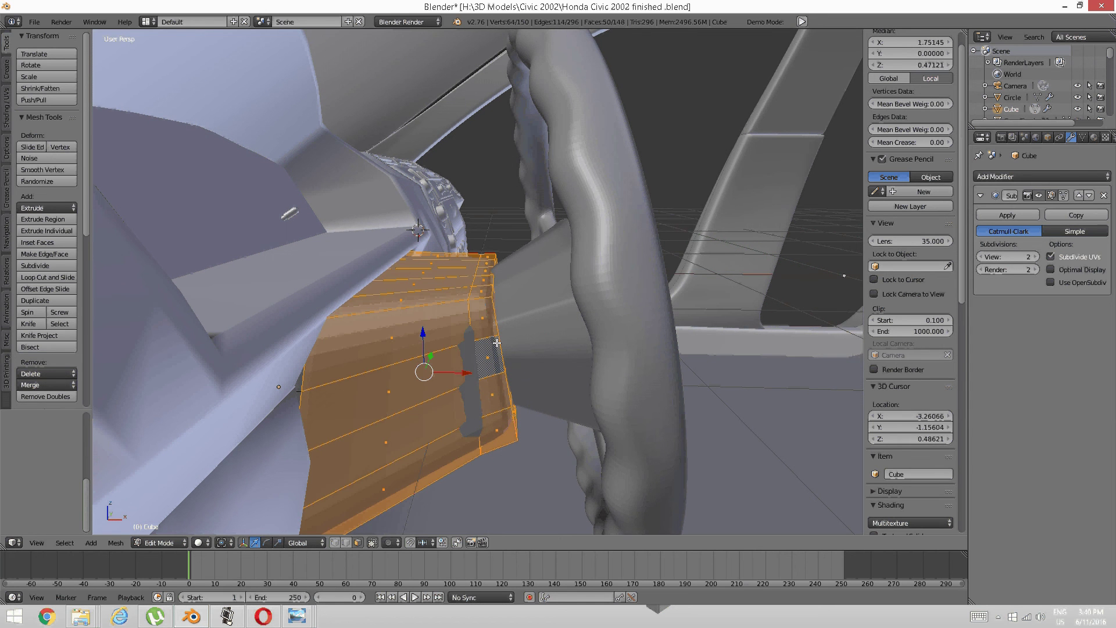
alt+shift+right_click(411, 361)
middle_drag(451, 355, 518, 336)
key(g)
key(x)
click(520, 341)
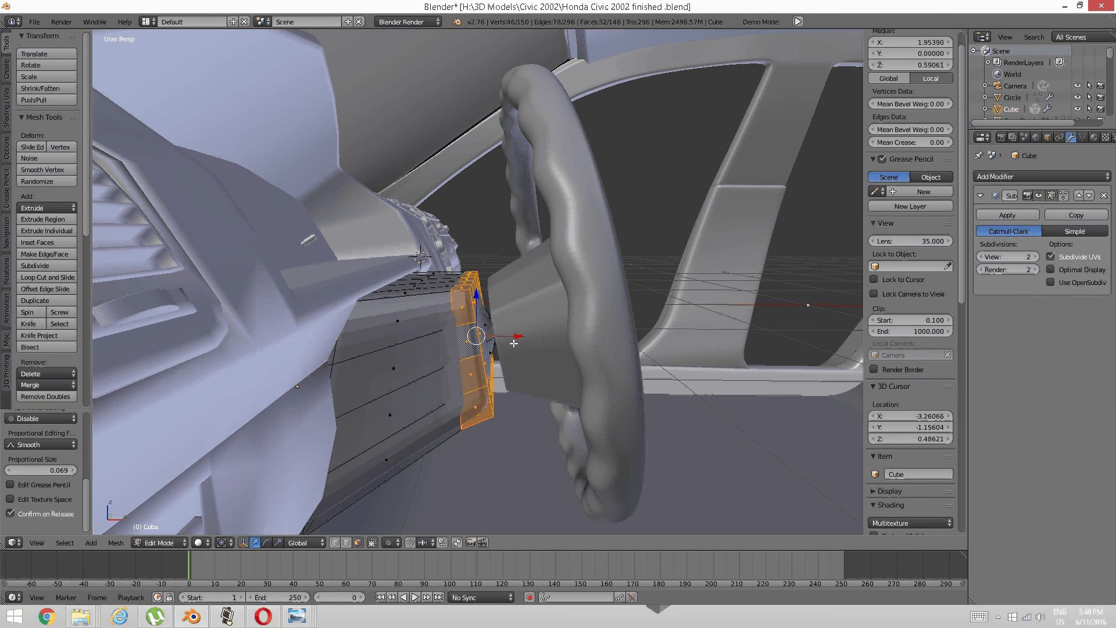
key(ctrl+z)
Adjust the face selection at the housing's wheel end and move it along X toward the dashboard, shortening the housing to about 1.268
key(ctrl+KP_Add)
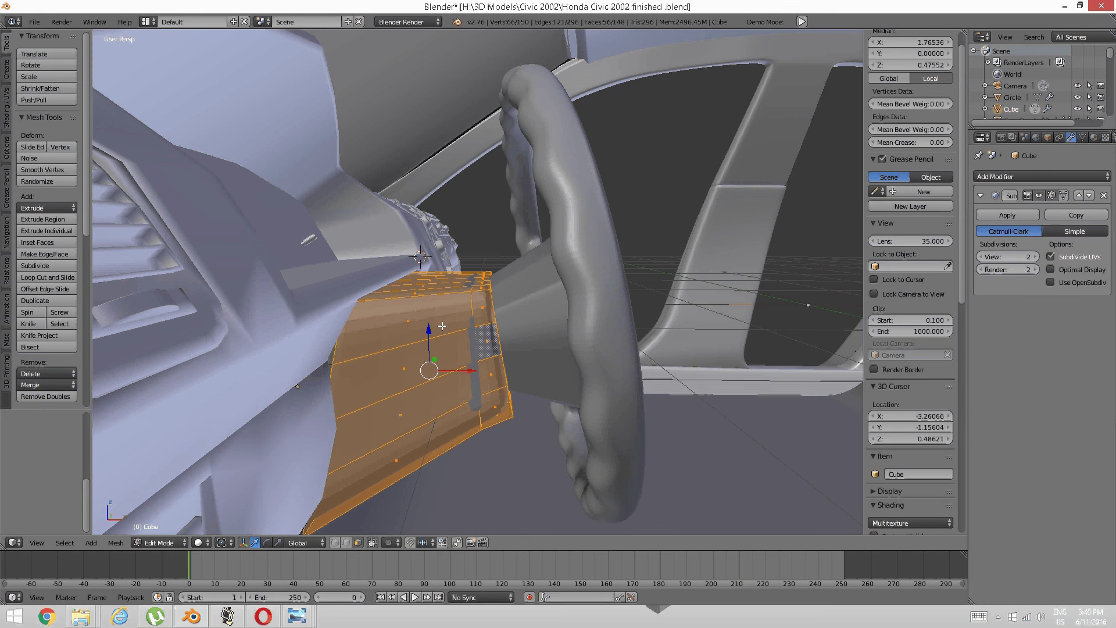
key(ctrl+KP_Subtract)
middle_drag(445, 324, 464, 276)
key(g)
key(x)
click(531, 335)
Select the edge loop just behind the housing's wheel-side end, scale it slightly wider along Y from the top view, and return to Object Mode
key(a)
key(ctrl+Tab)
click(438, 271)
alt+right_click(463, 276)
key(KP_7)
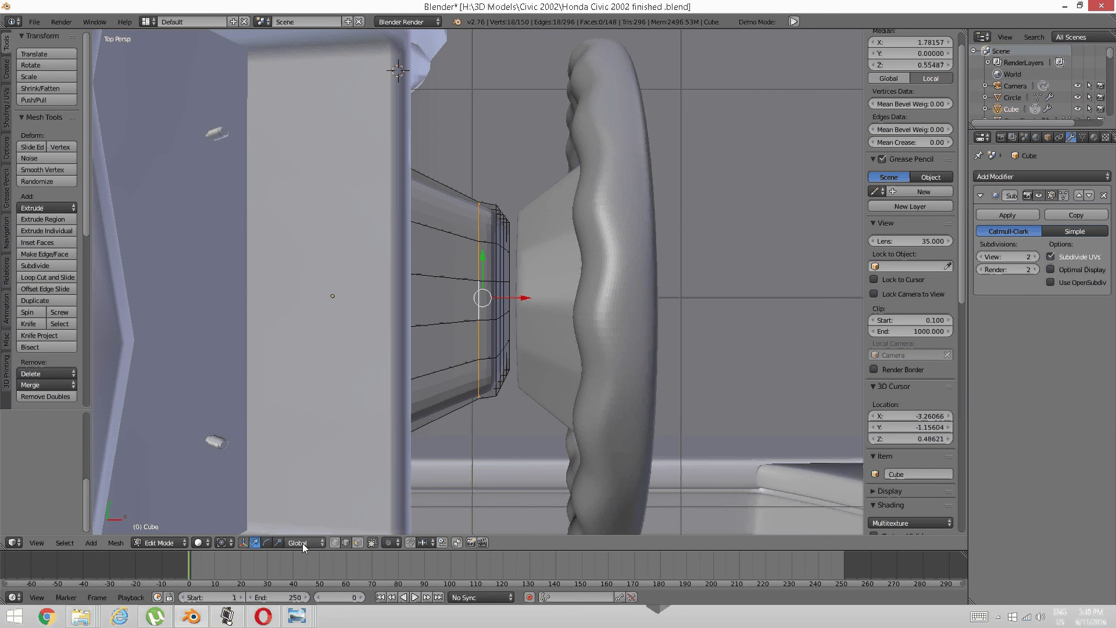
click(278, 542)
drag(483, 256, 482, 252)
key(a)
middle_drag(568, 284, 455, 261)
key(Tab)
key(Tab)
click(366, 264)
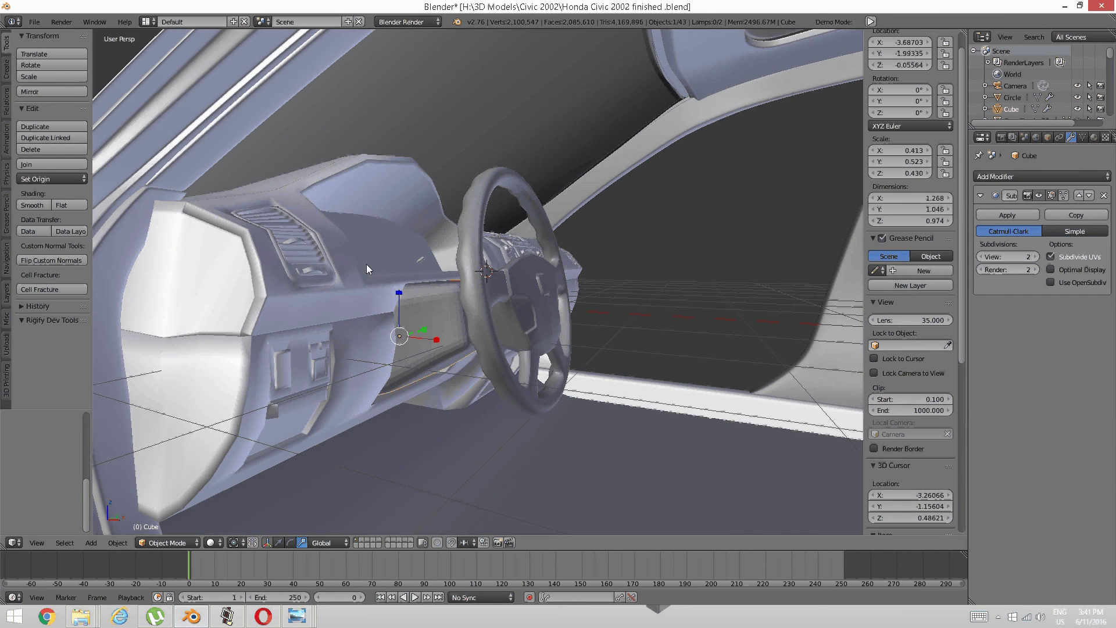
Move the steering wheel along X to about -2.627, up against the shortened column housing
right_click(542, 288)
middle_drag(605, 274, 473, 317)
click(278, 543)
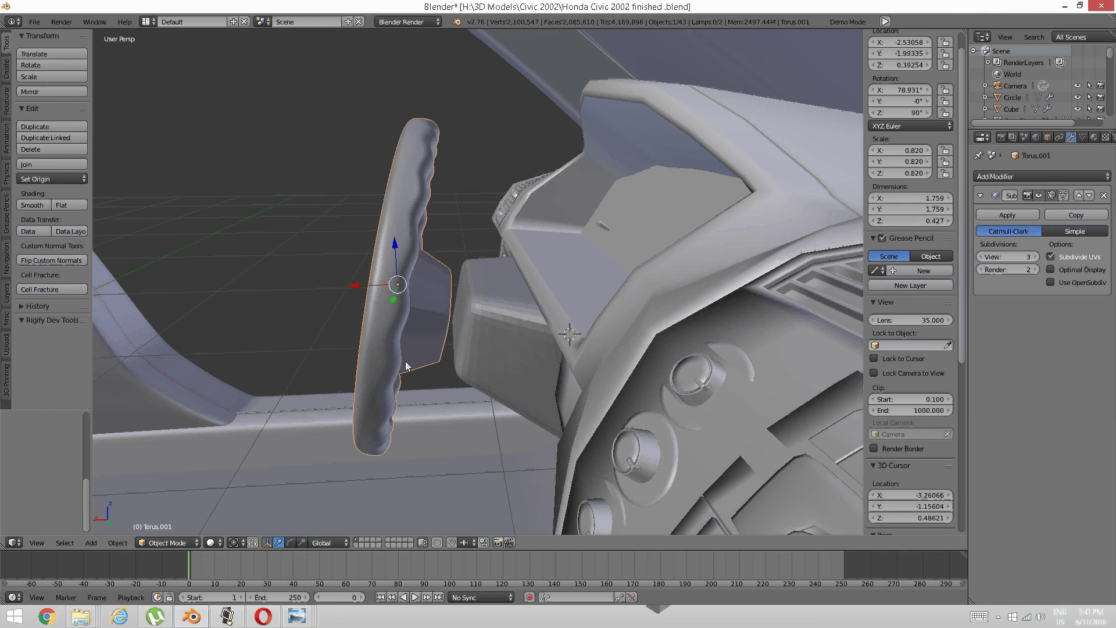
drag(364, 284, 370, 281)
middle_drag(357, 310, 505, 369)
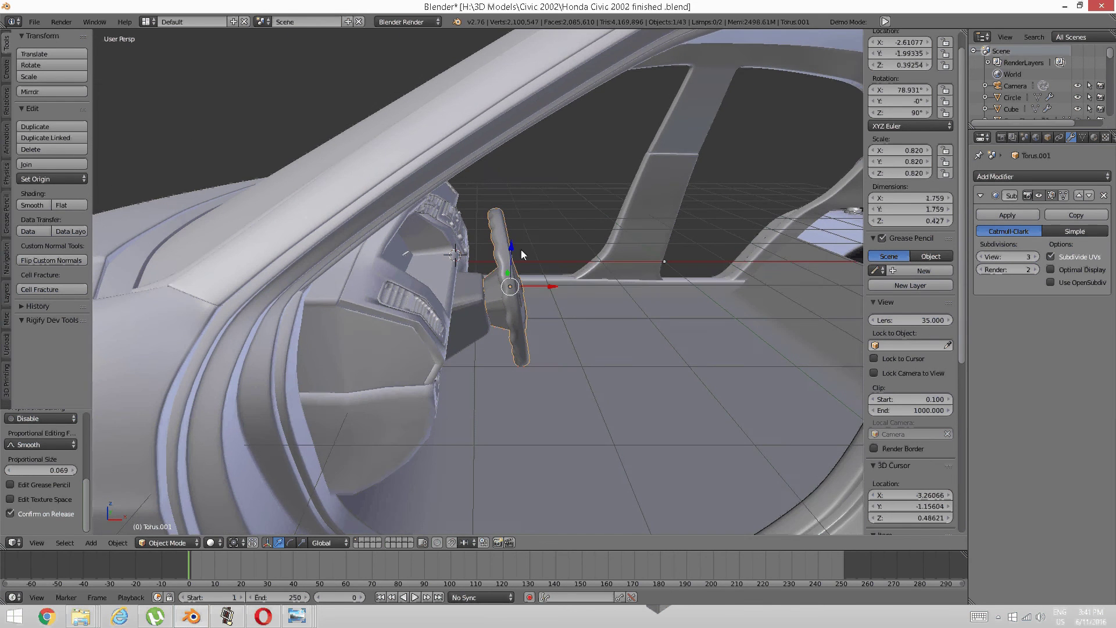
middle_drag(521, 249, 547, 242)
scroll(510, 254, down, 2)
scroll(510, 254, up, 2)
middle_drag(544, 281, 517, 286)
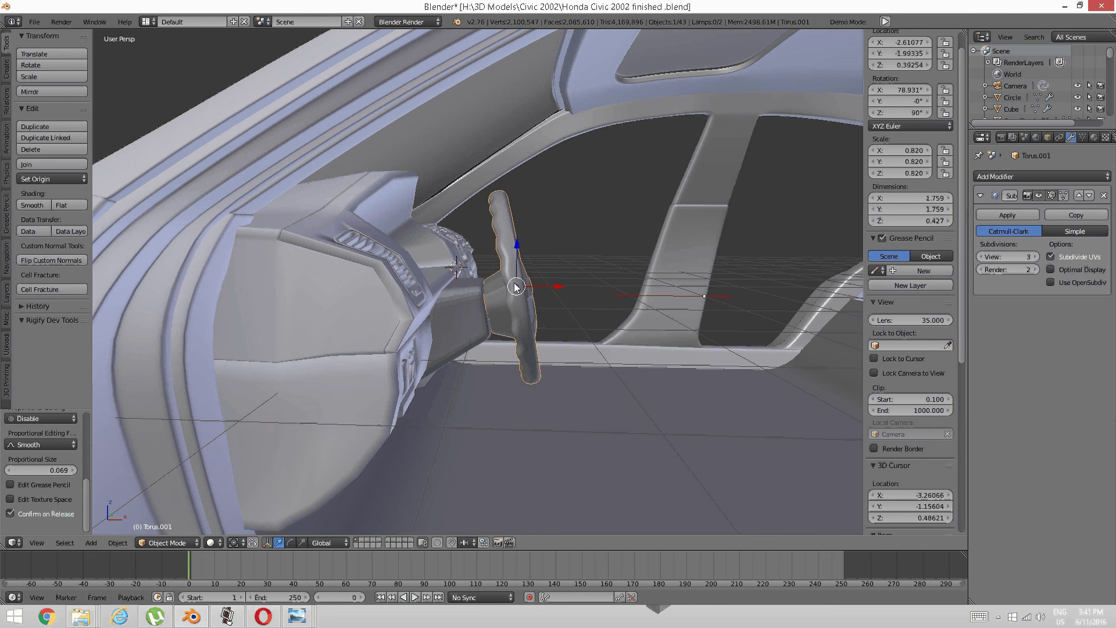
drag(515, 287, 502, 311)
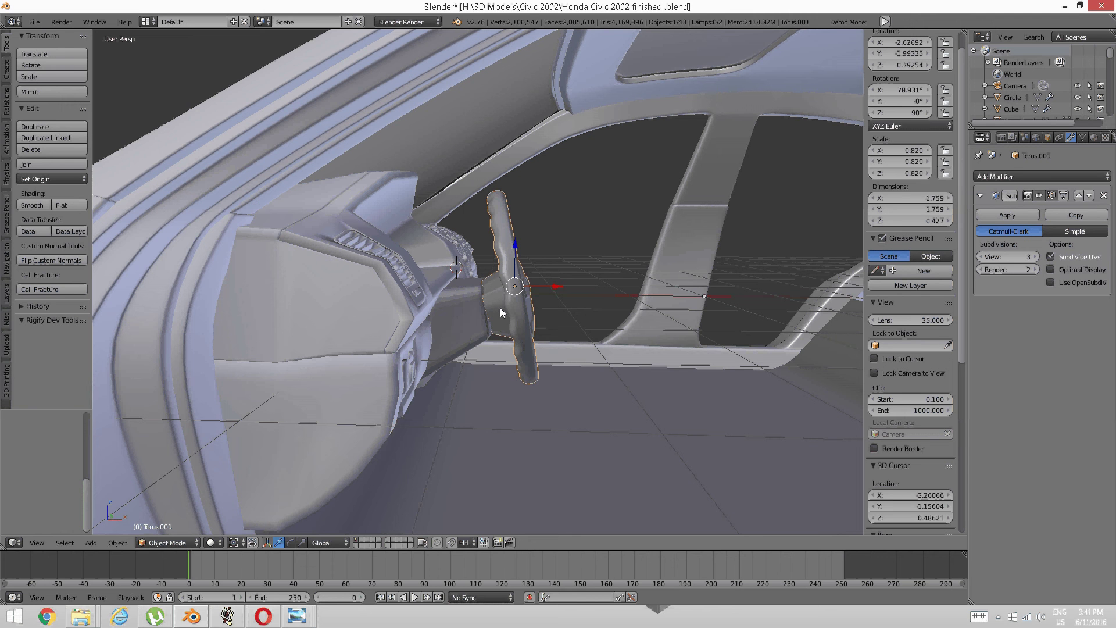
Undo the latest steering wheel moves and the column housing edits made before them
key(ctrl+z)
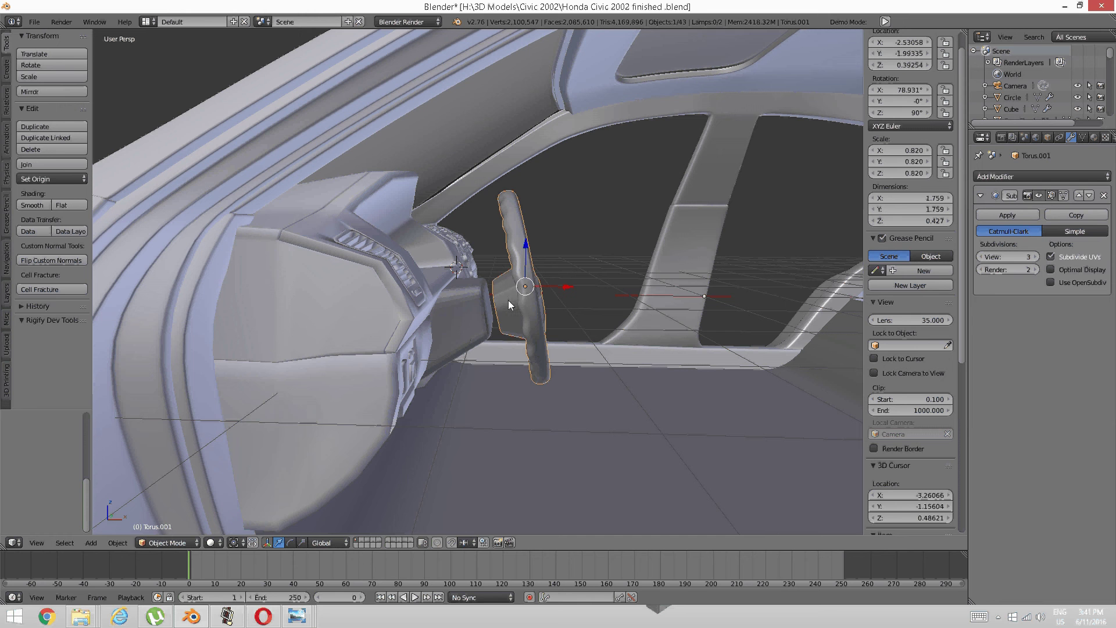
right_click(508, 300)
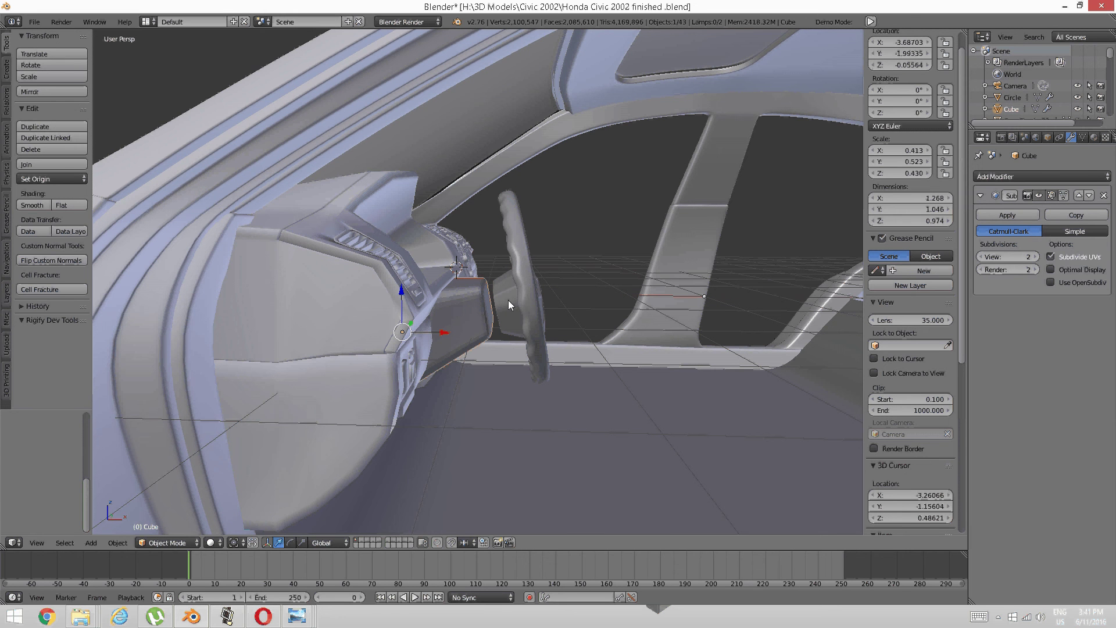
key(ctrl+z)
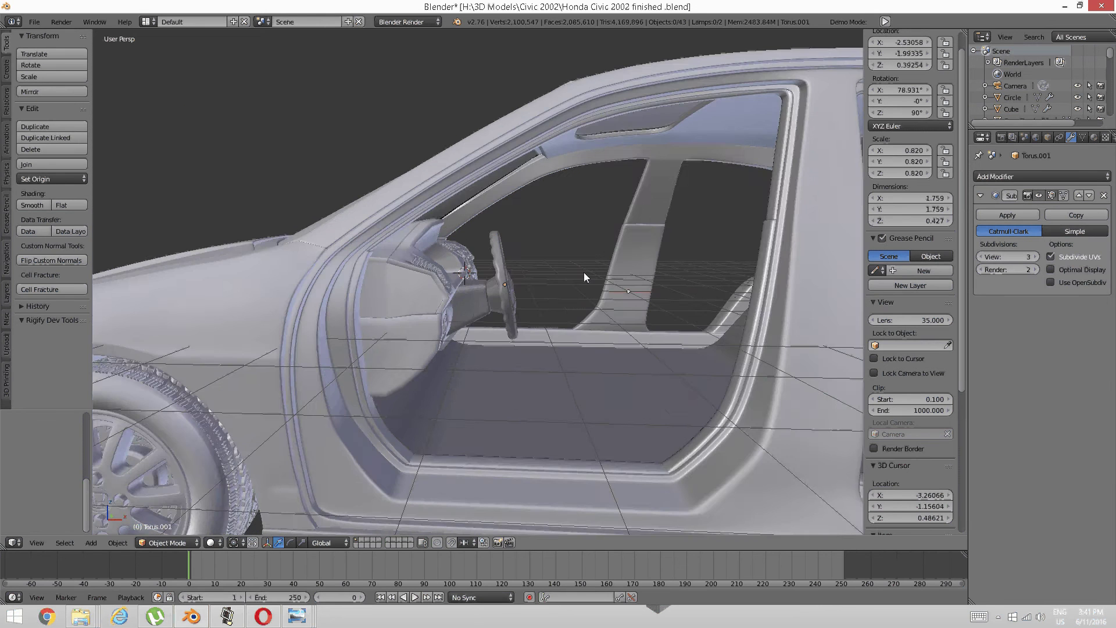
middle_drag(584, 273, 509, 295)
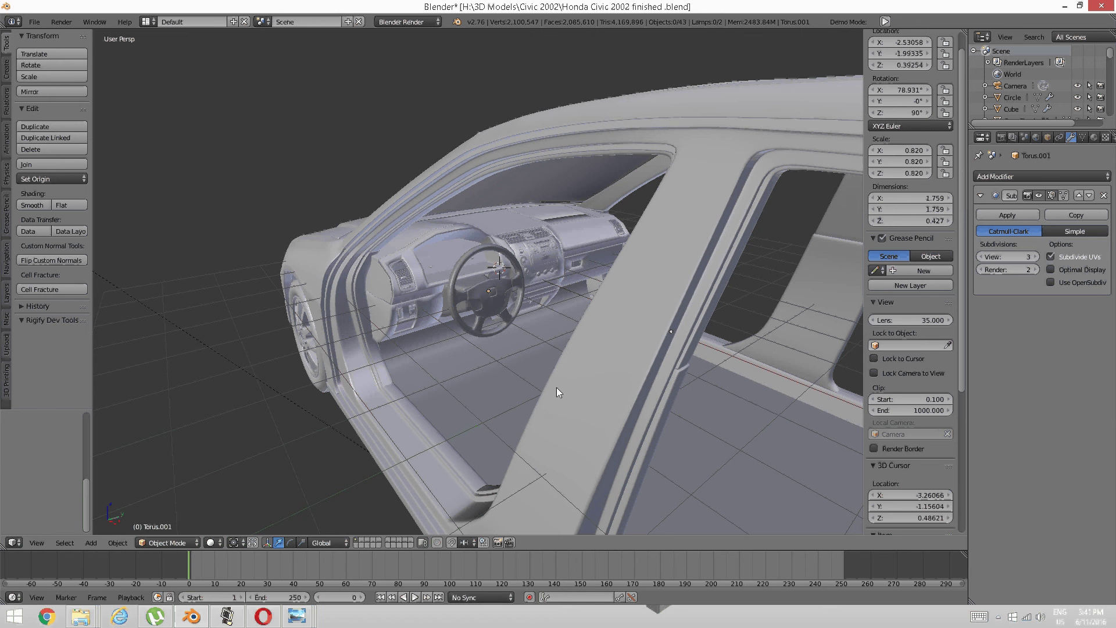
click(226, 616)
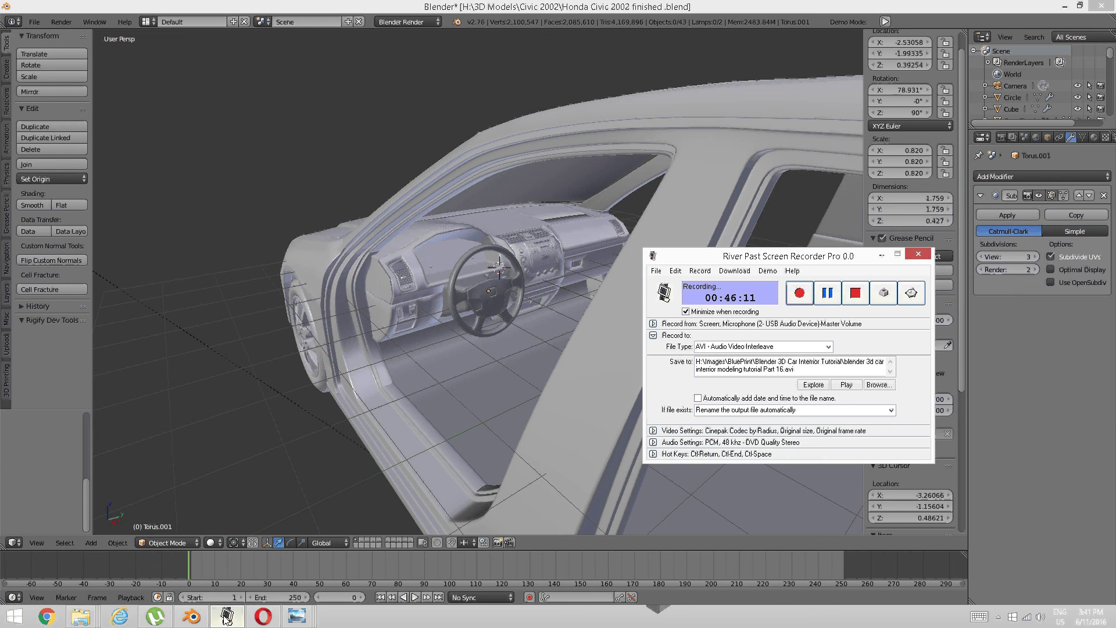
click(227, 616)
Select the dashboard and set its Subdivision Surface modifier's View level to 2
scroll(330, 335, up, 8)
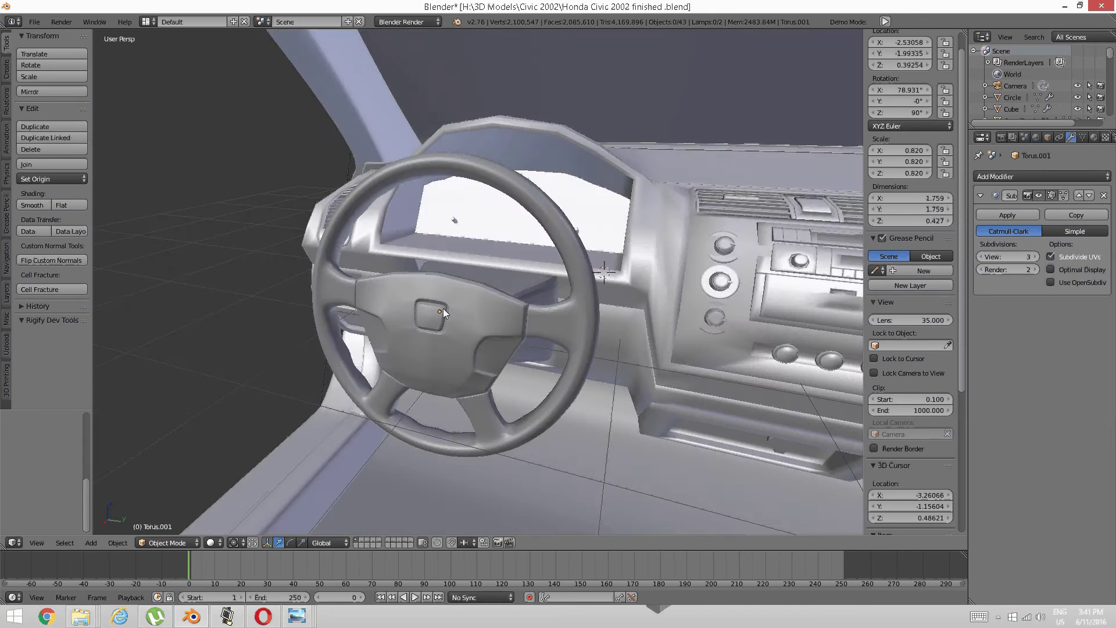
mouse_move(443, 308)
middle_down()
mouse_move(393, 320)
mouse_move(512, 306)
mouse_move(446, 319)
mouse_move(529, 319)
mouse_move(430, 320)
middle_up()
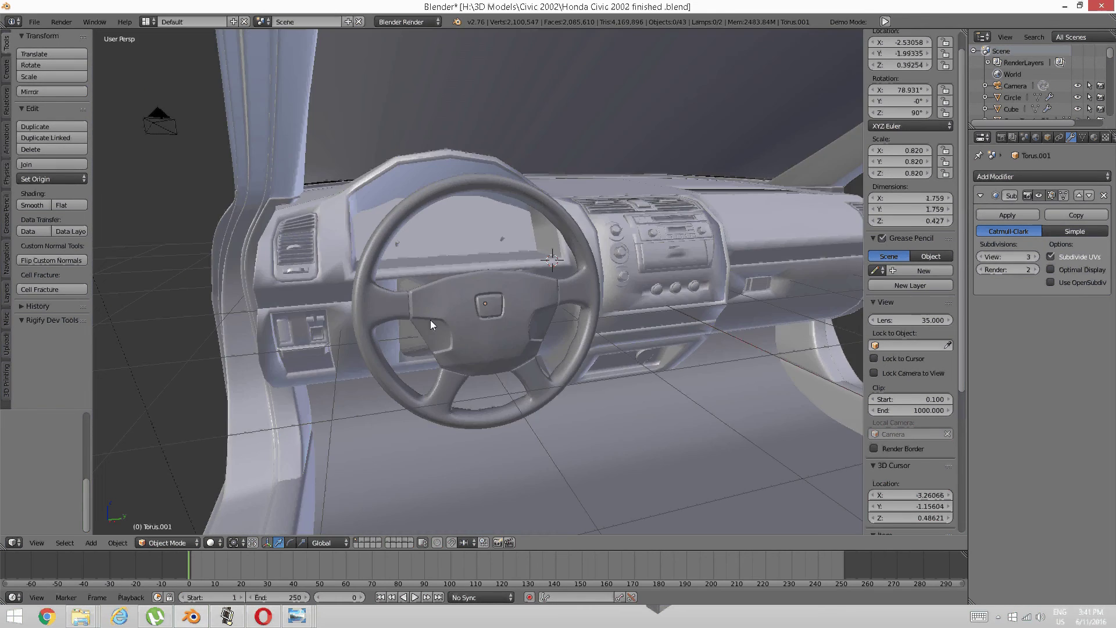
right_click(782, 283)
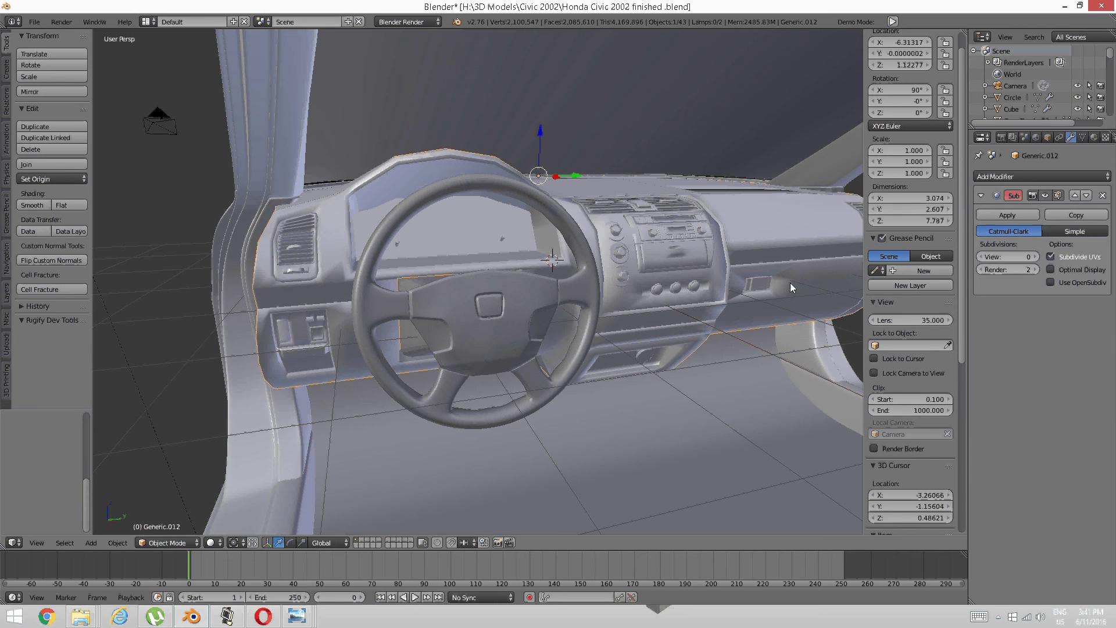
click(1035, 257)
click(1036, 257)
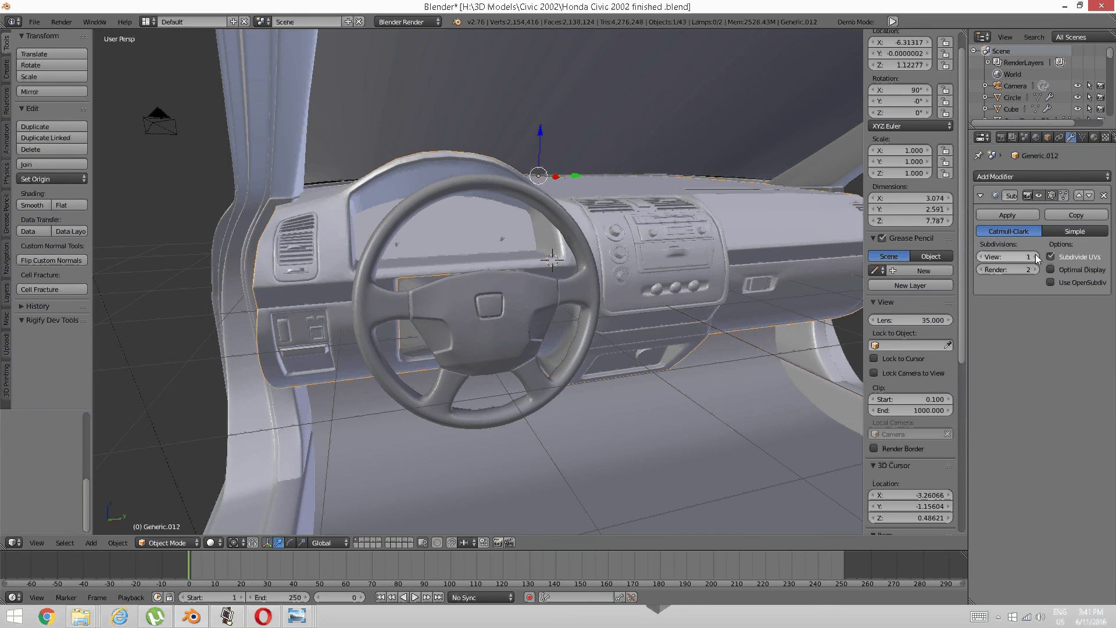
Examine the smoothed dashboard and the mounted steering wheel from the driver's door and from inside the cabin
scroll(361, 219, down, 2)
scroll(429, 232, down, 5)
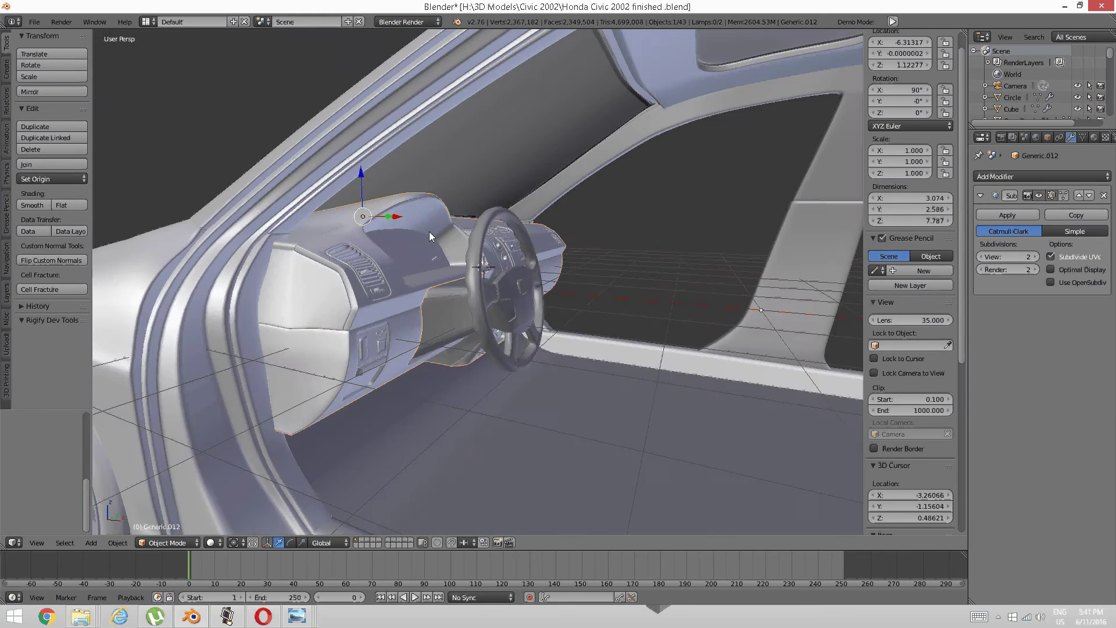
scroll(470, 242, up, 3)
scroll(470, 241, down, 3)
middle_drag(470, 241, 382, 249)
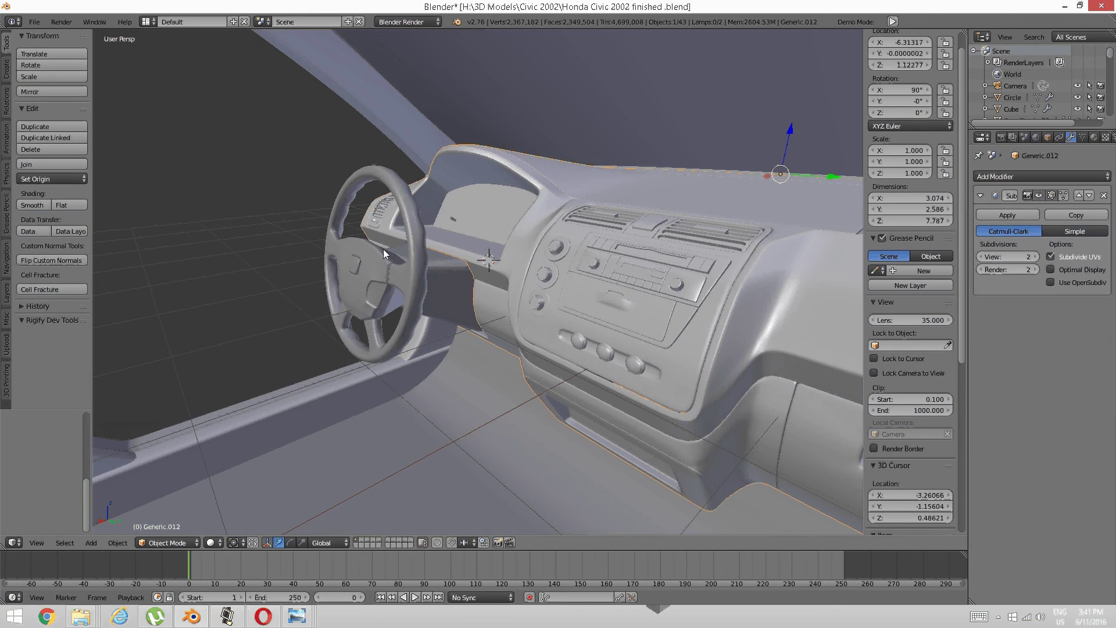
mouse_move(451, 261)
middle_down()
mouse_move(422, 266)
mouse_move(519, 275)
mouse_move(600, 250)
mouse_move(460, 269)
mouse_move(541, 243)
mouse_move(279, 243)
mouse_move(375, 236)
mouse_move(441, 239)
mouse_move(344, 249)
mouse_move(440, 249)
middle_up()
scroll(421, 274, up, 1)
middle_drag(440, 246, 424, 308)
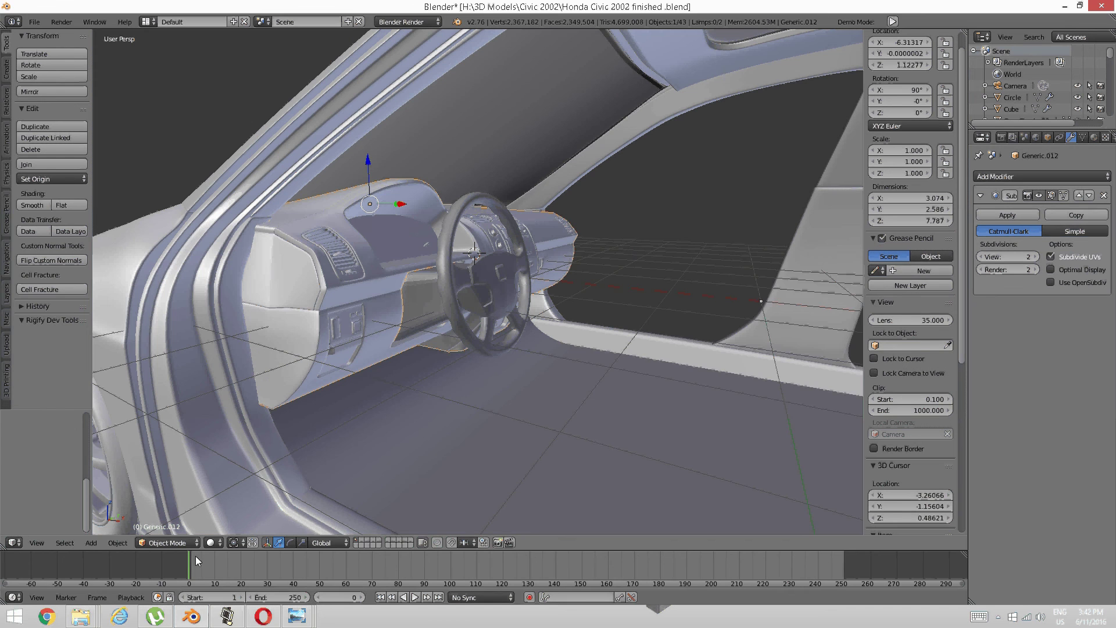
Switch to Windows Photo Viewer and examine the steering wheel reference photos 68512572.jpg and 2000-honda-civic-2dr-cpe-manual_100151225_m.jpg
click(227, 616)
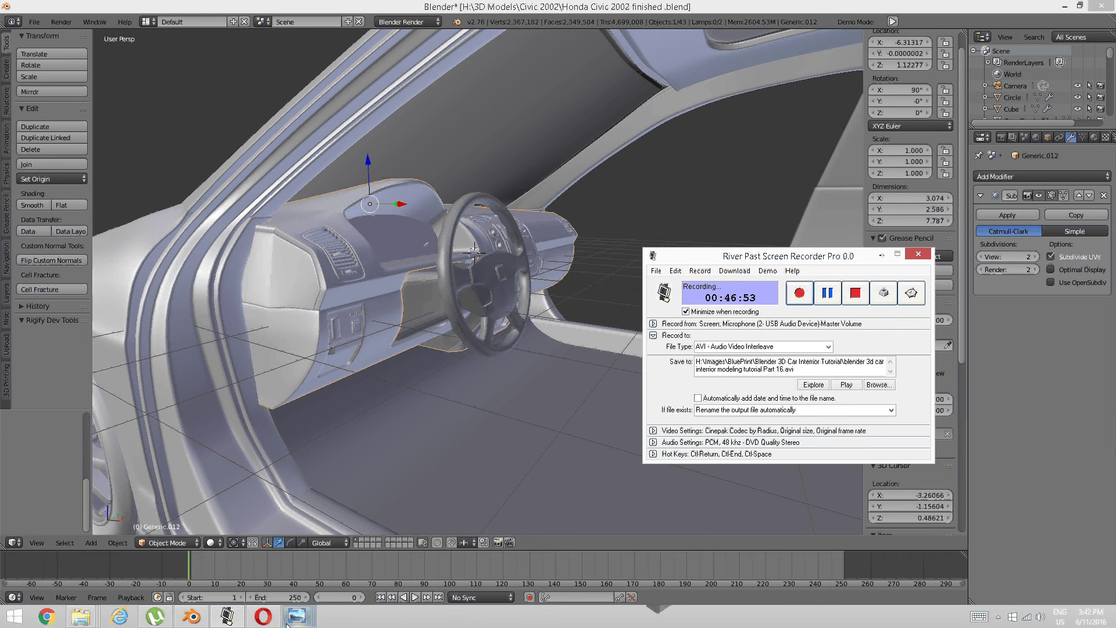
mouse_move(296, 616)
click(435, 556)
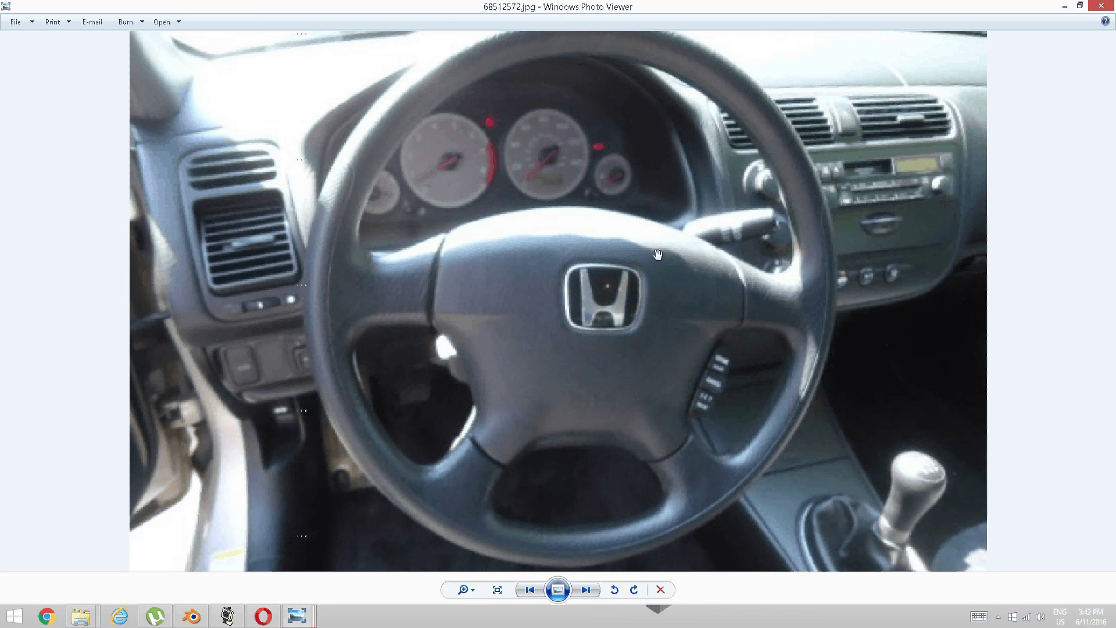
mouse_move(298, 615)
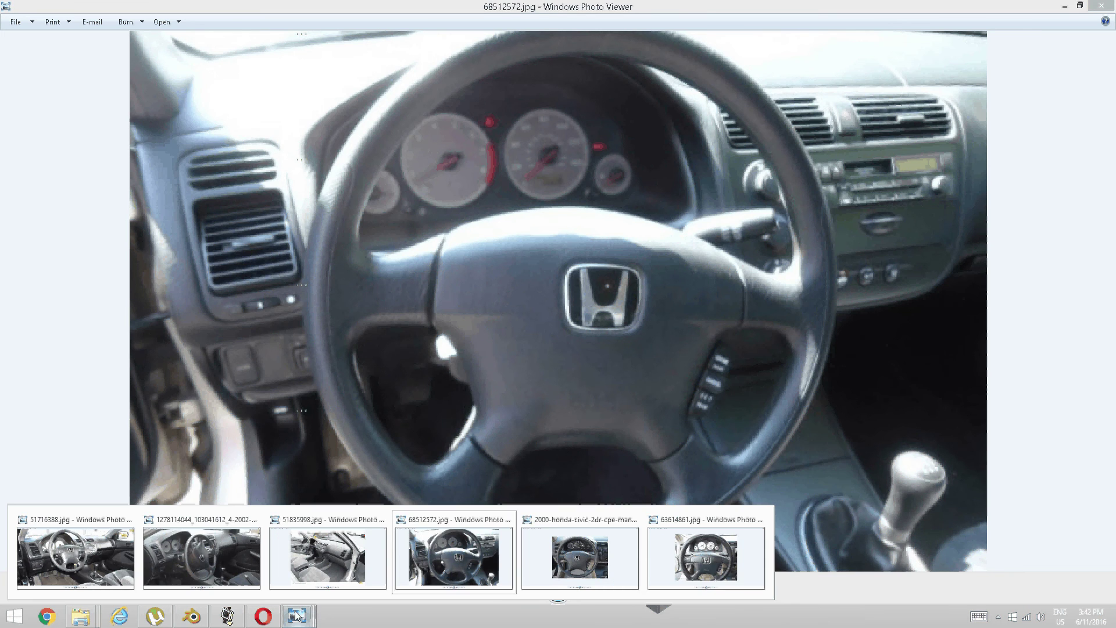
click(525, 562)
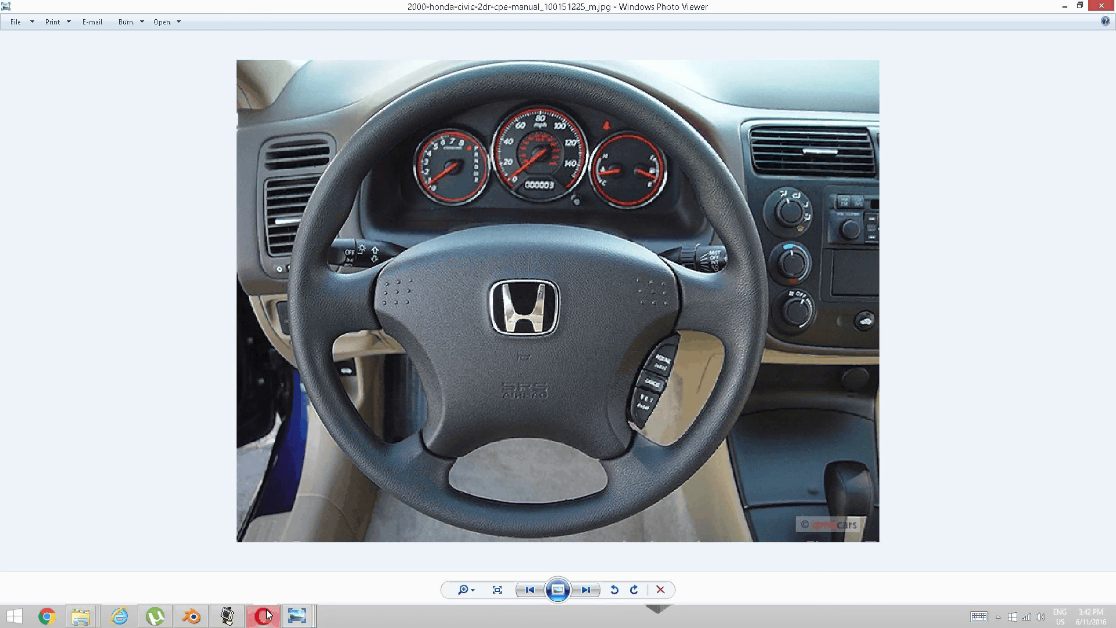
click(228, 616)
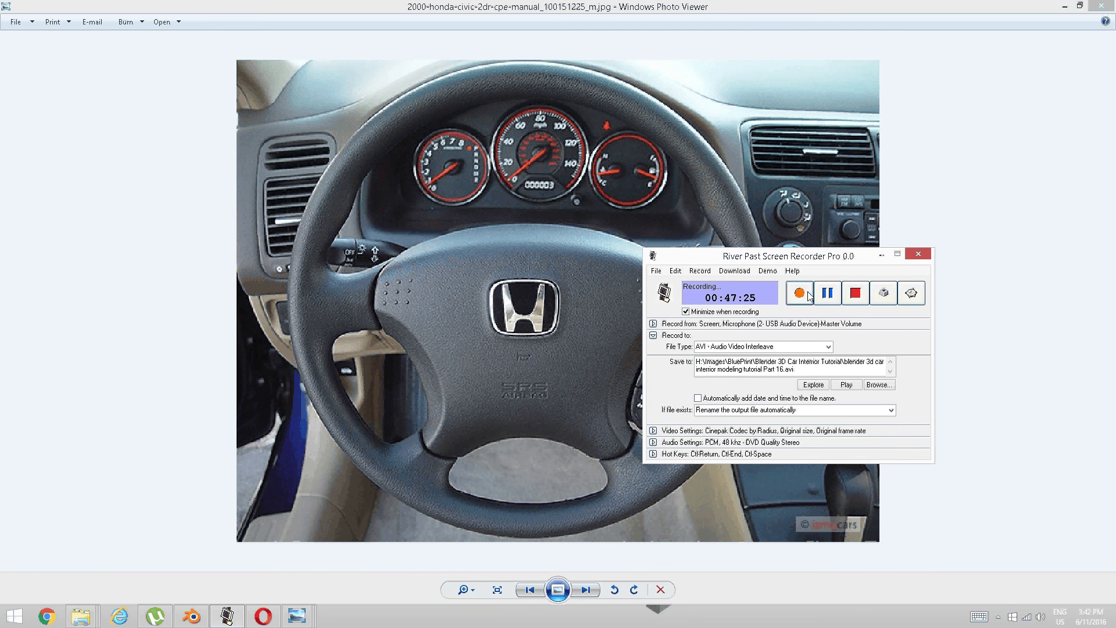